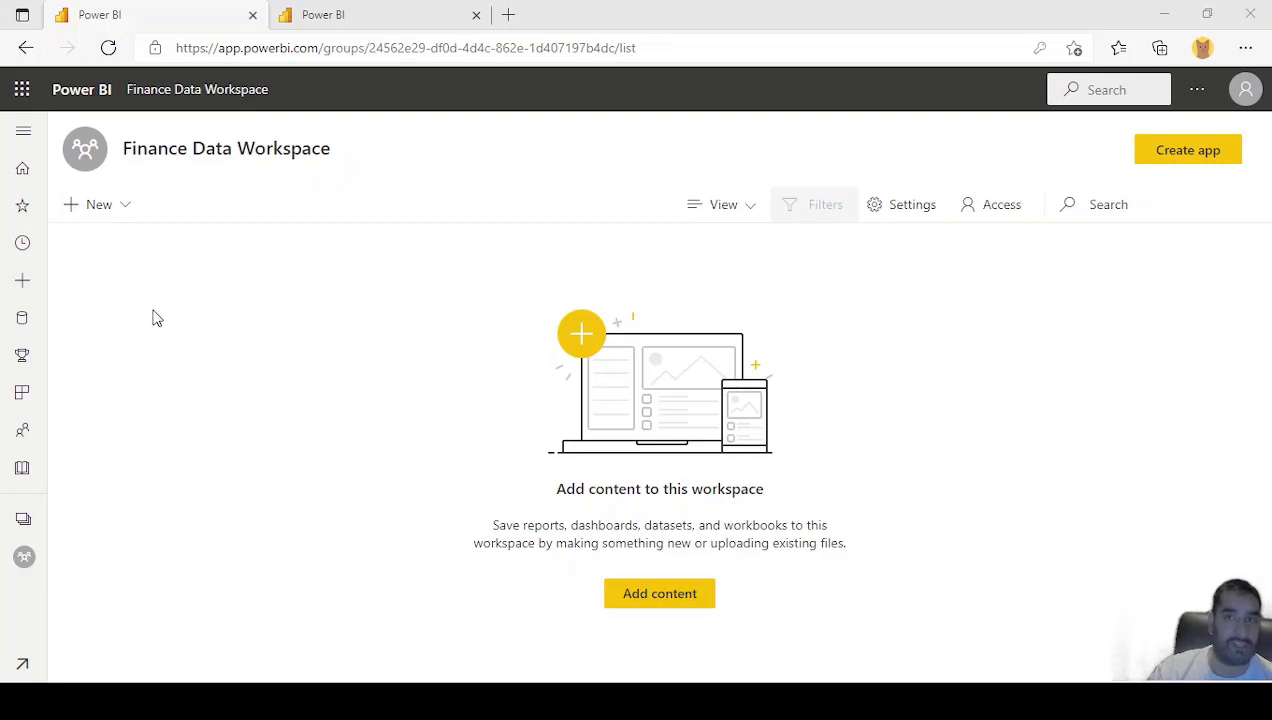
Step: Review the server and database settings of the PPF_DEV gateway data source, and return to the Finance Data Workspace
left_click(341, 16)
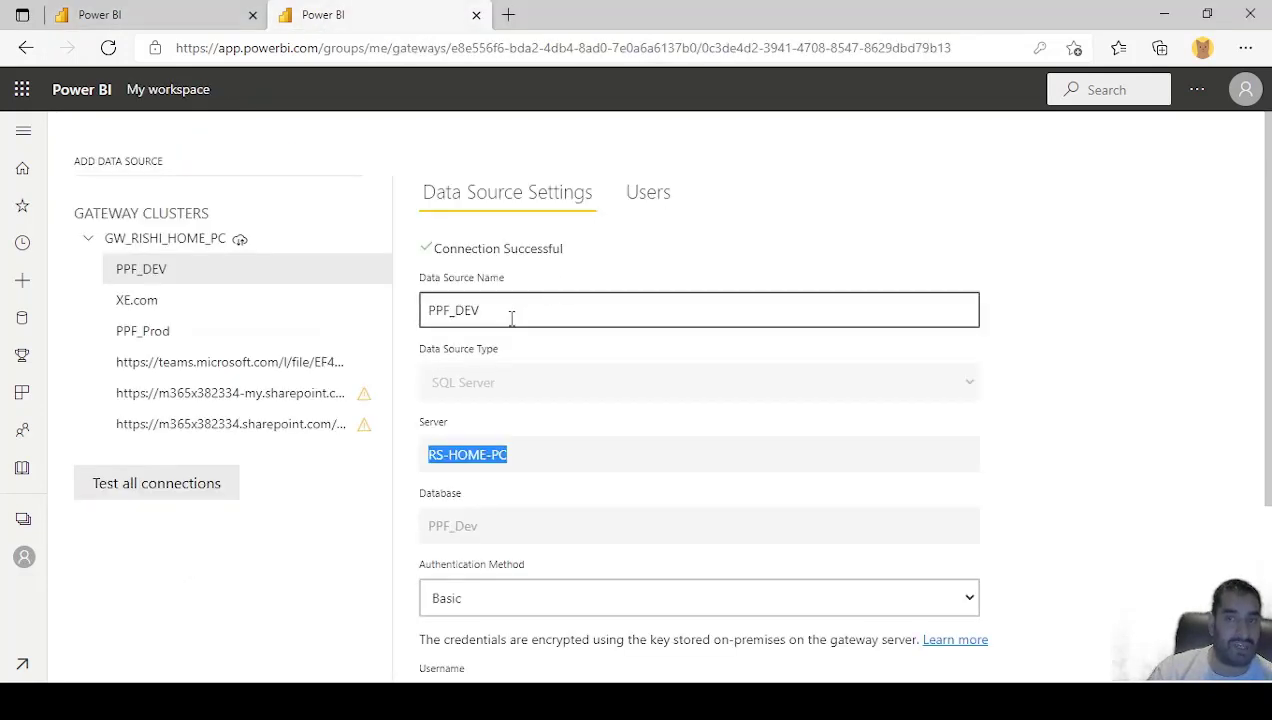
left_click(585, 275)
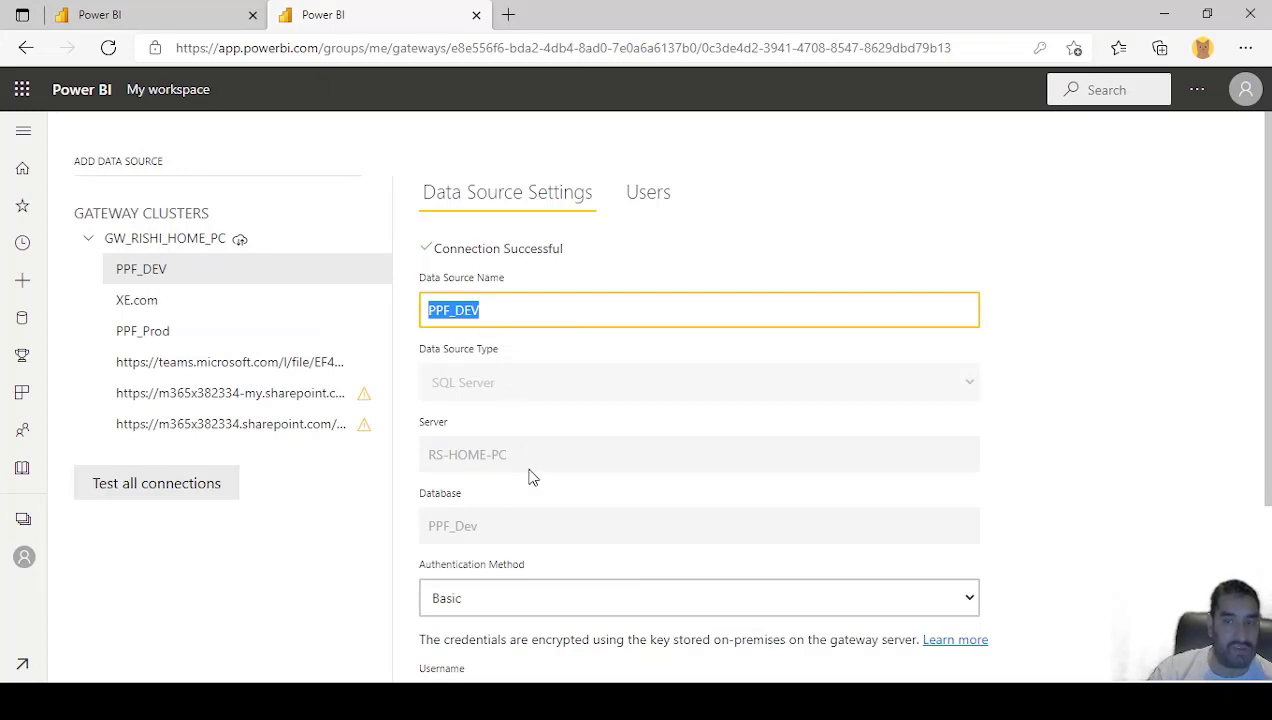
left_click(195, 28)
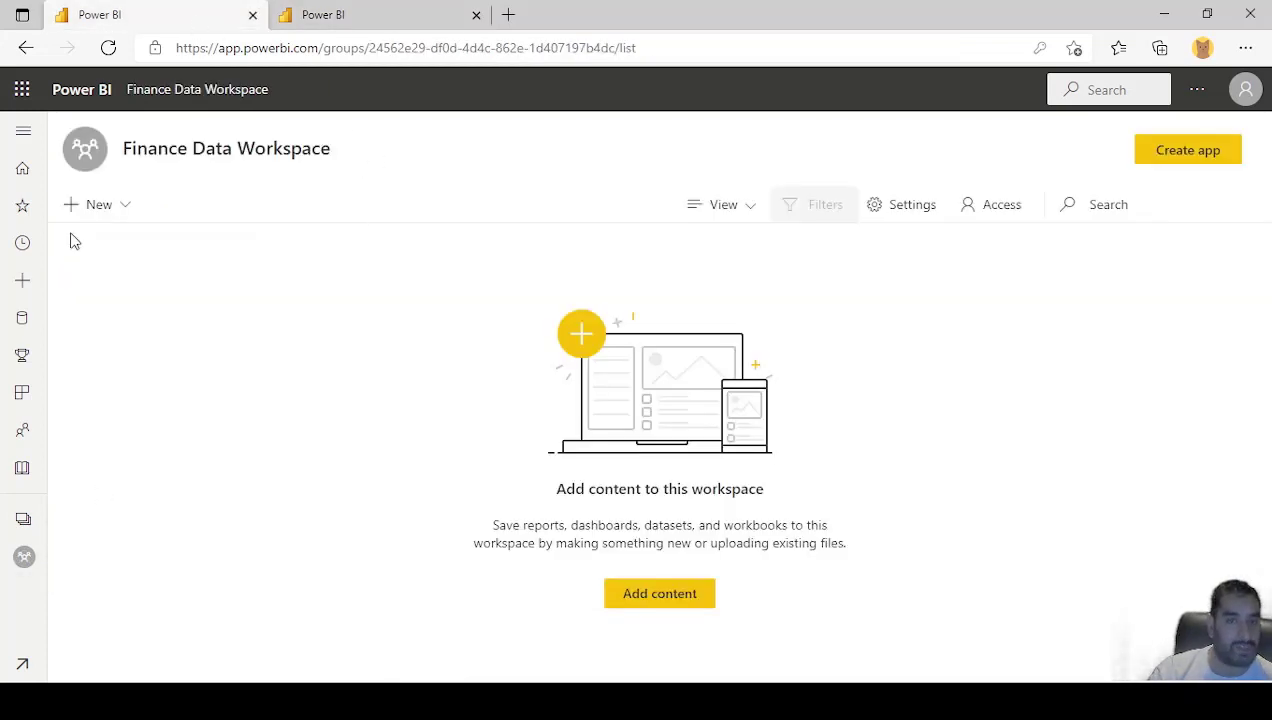
Step: Start a new dataflow in the Finance Data Workspace that defines new tables from a SQL Server database
left_click(123, 204)
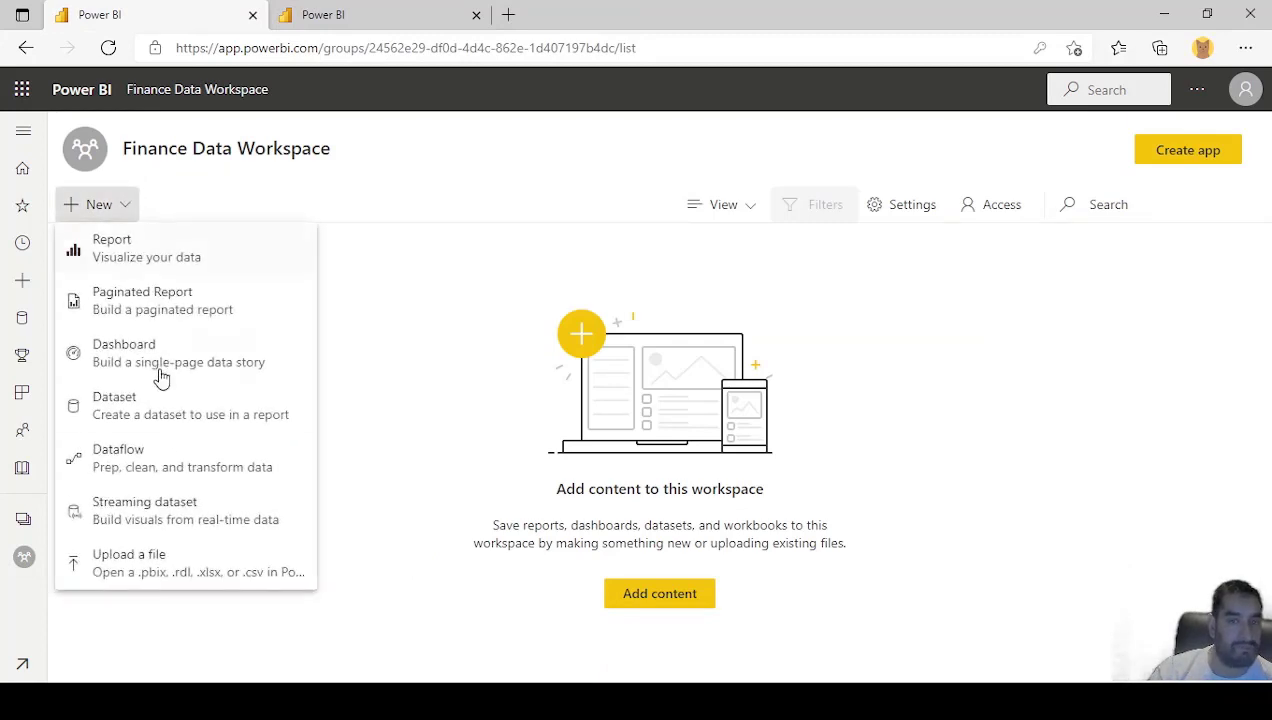
left_click(183, 460)
scroll(305, 375, "down", 1)
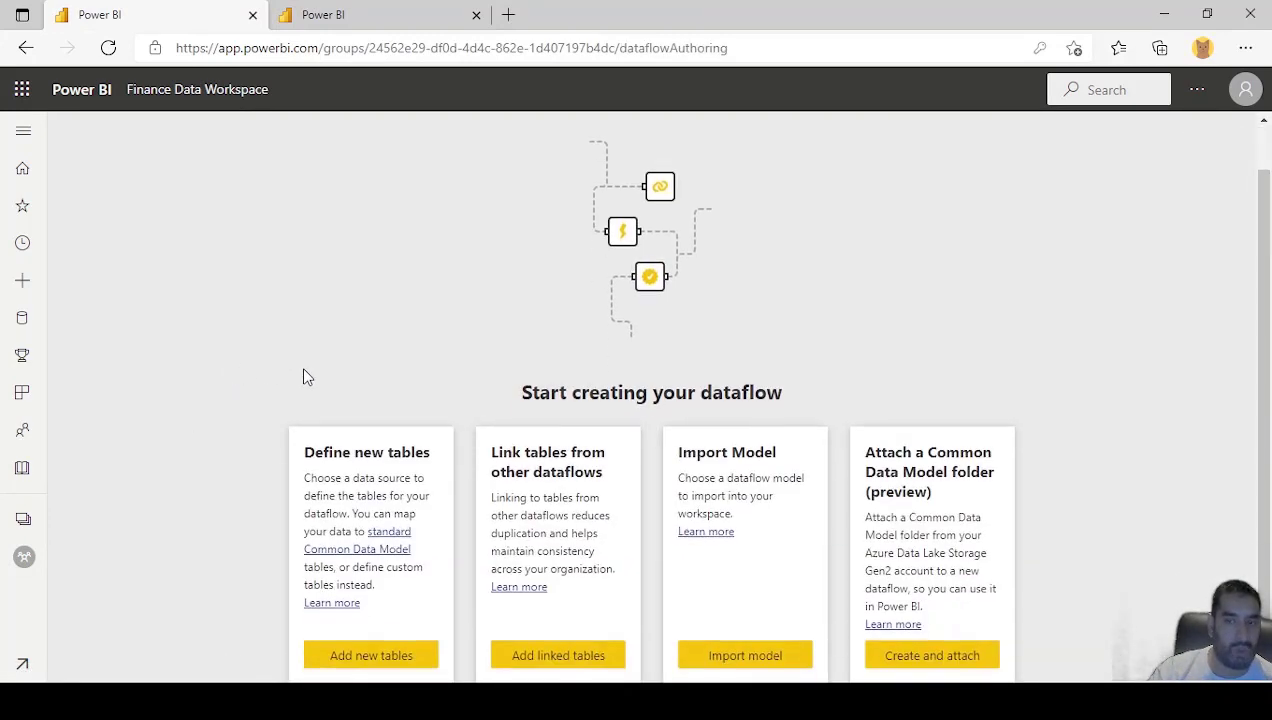
left_click(346, 655)
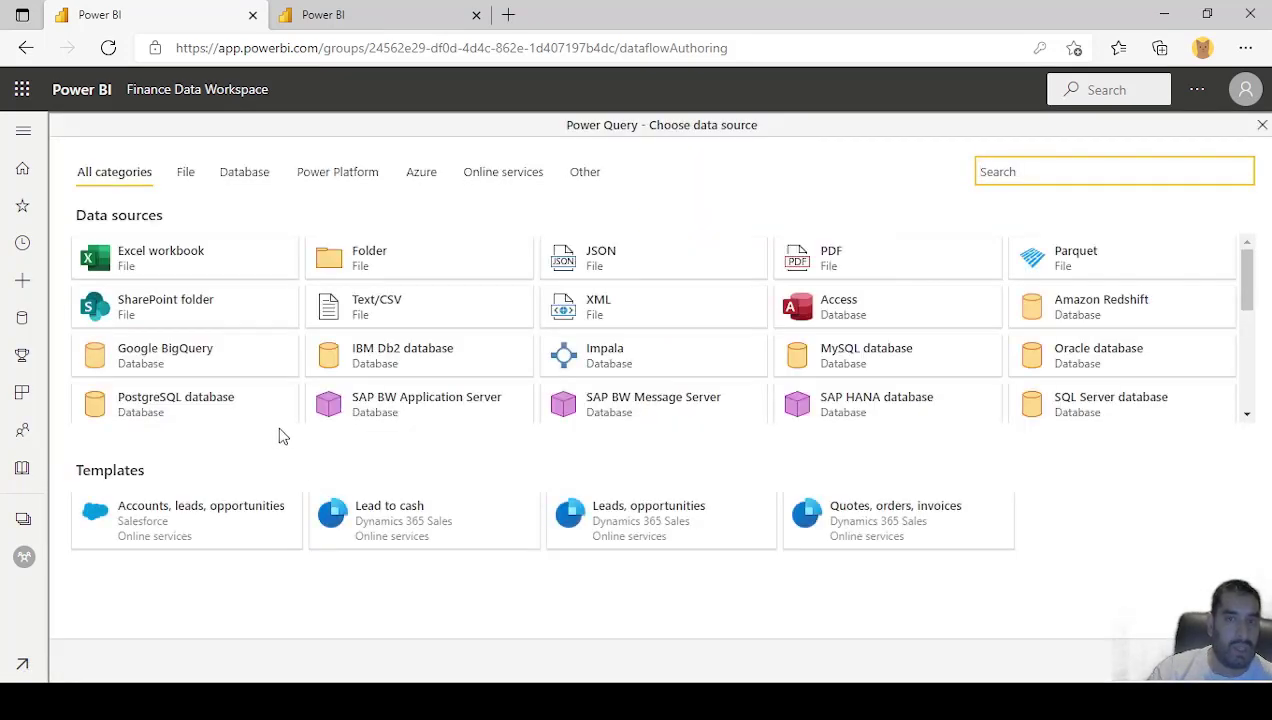
left_click(1089, 413)
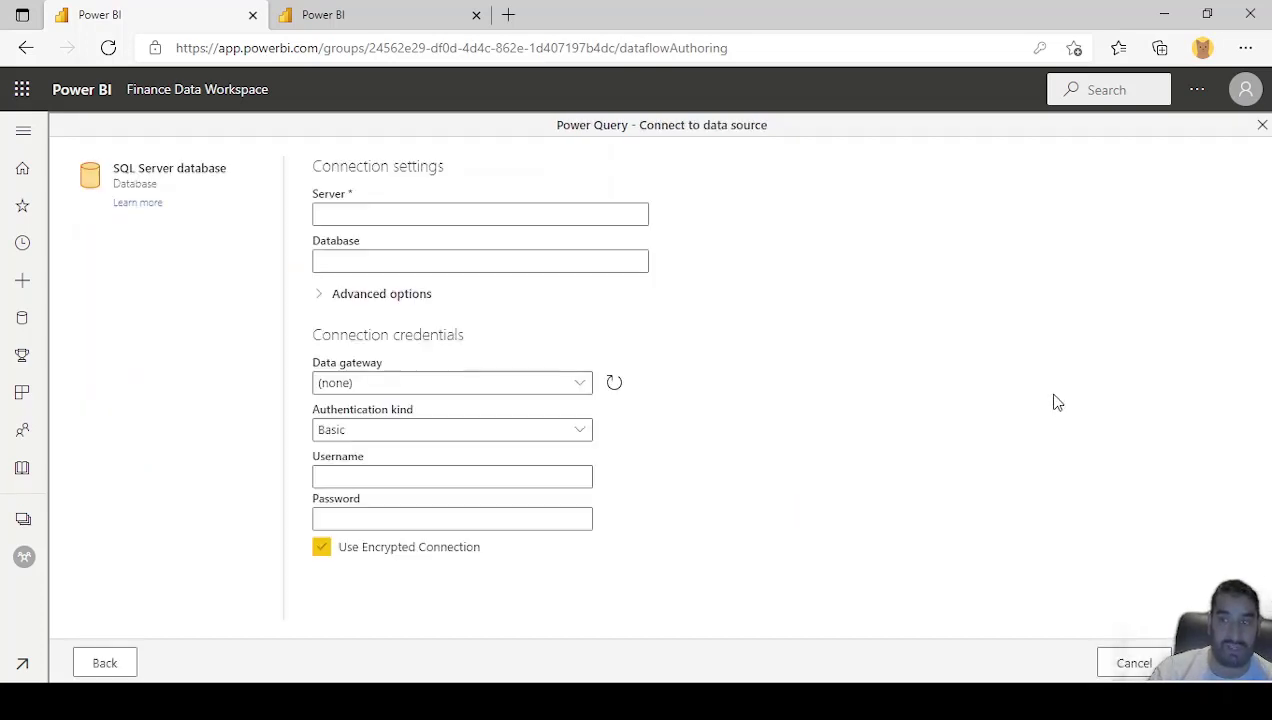
Step: Connect to the PPF_Dev database on server RS-HOME-PC through the on-premises gateway
left_click(527, 207)
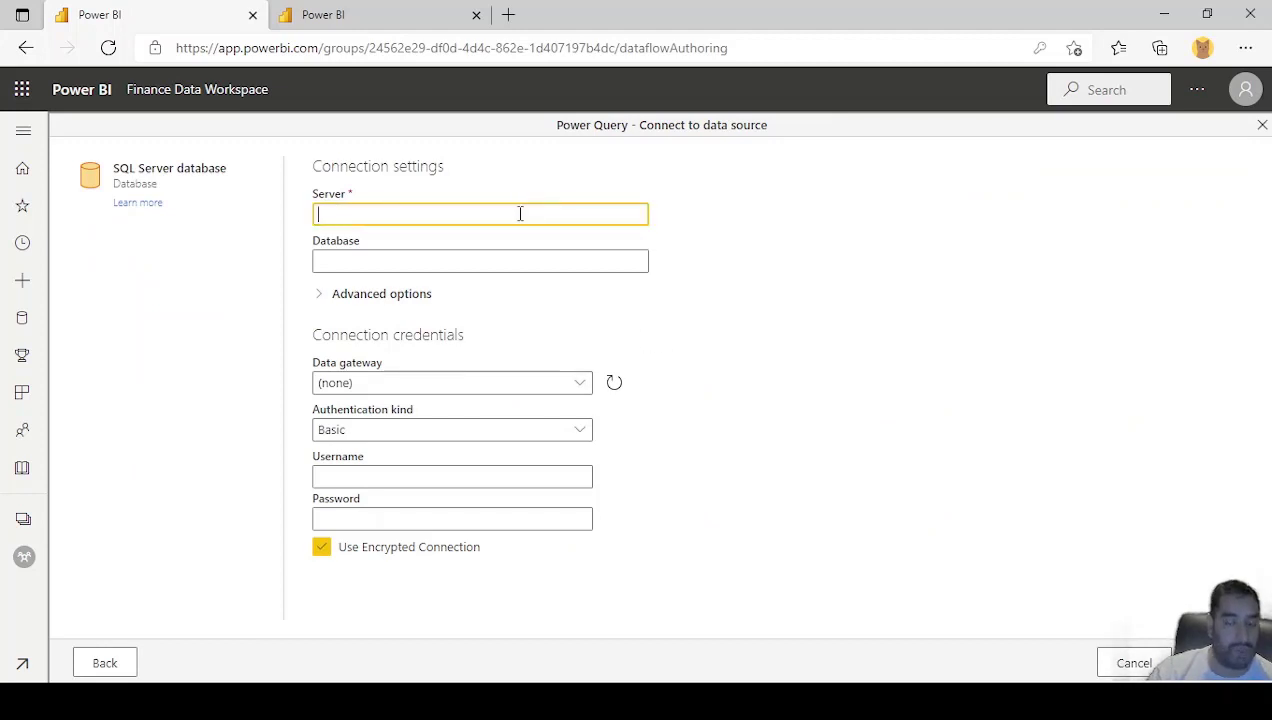
type("RS")
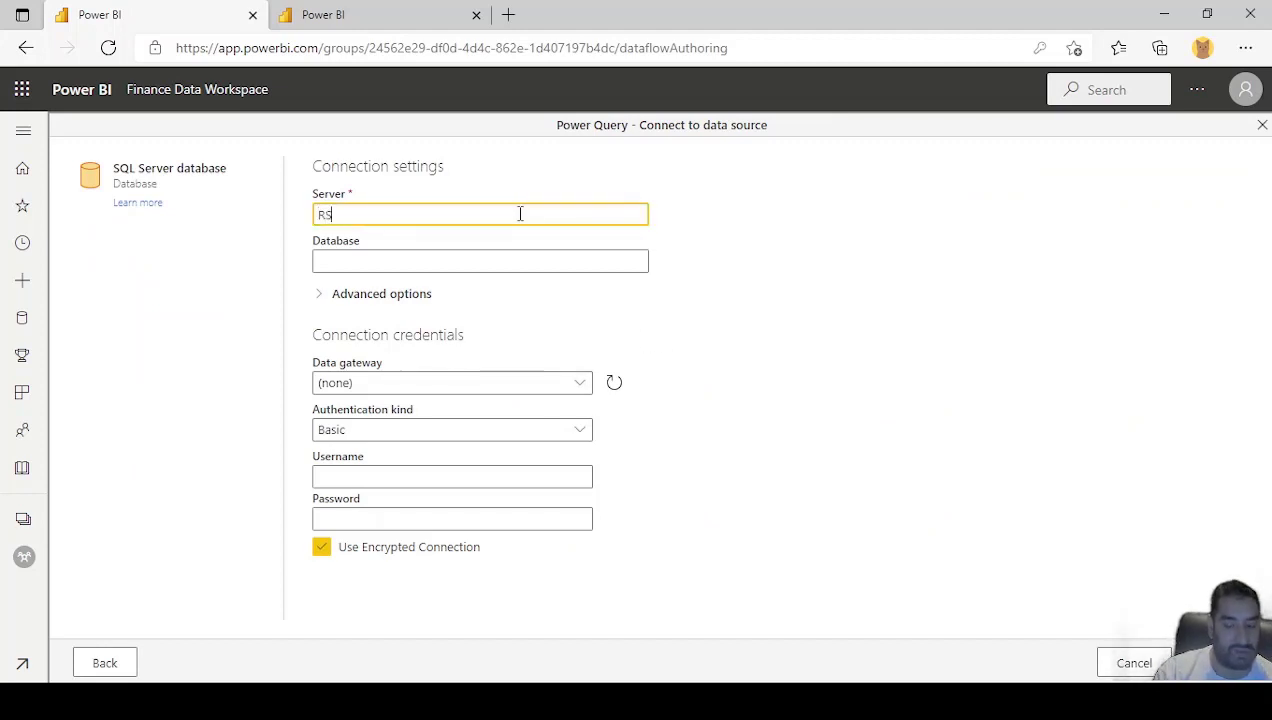
type("-HOME_")
key("BackSpace")
type("-")
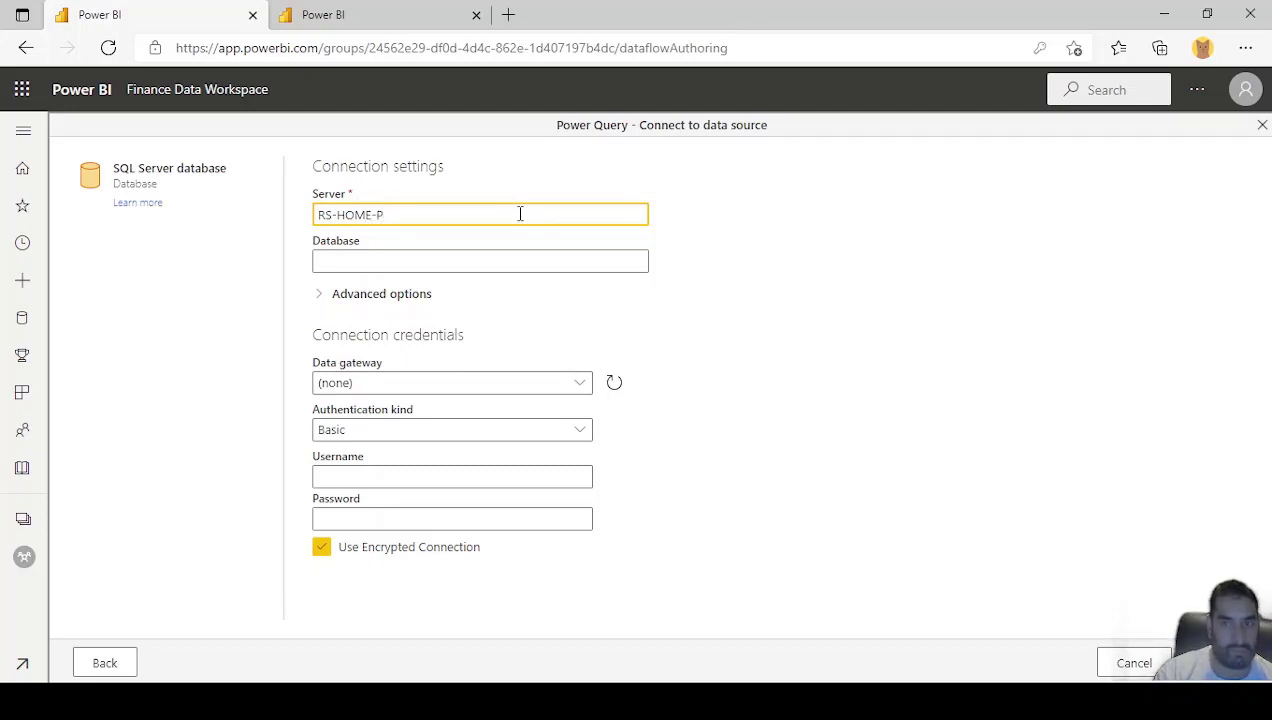
type("PC")
key("Tab")
type("PPF")
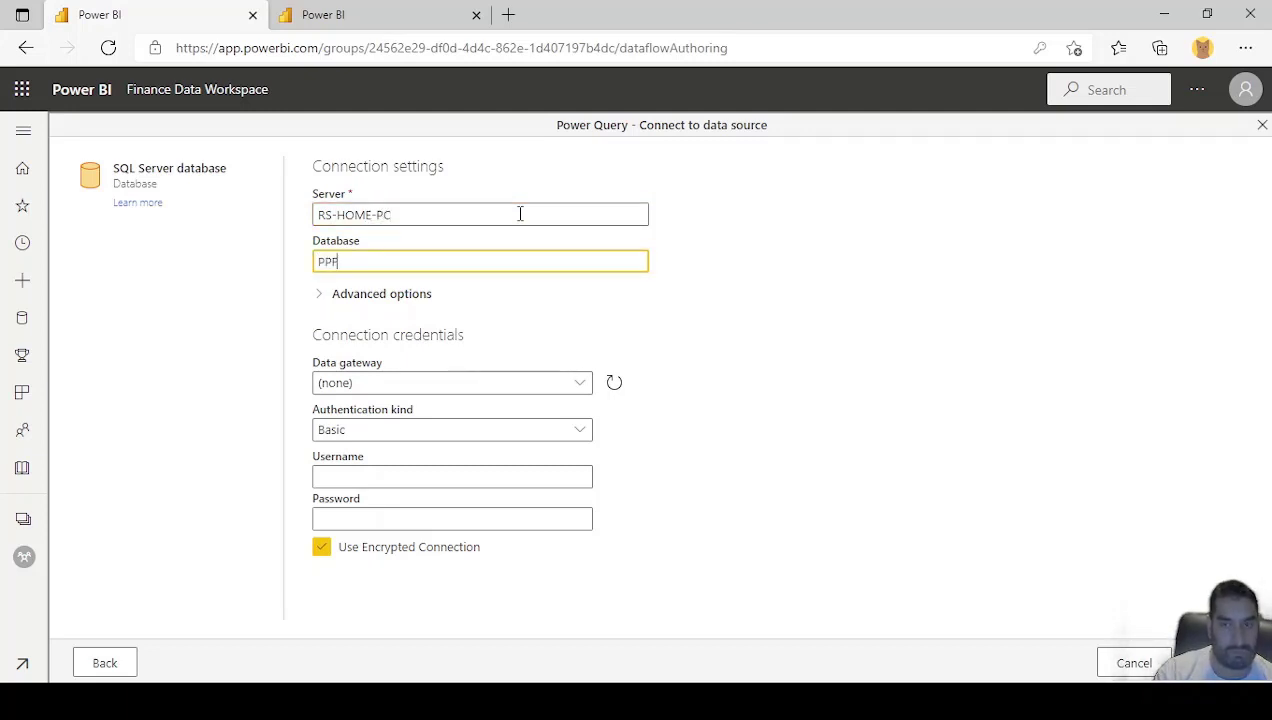
type("_Dev")
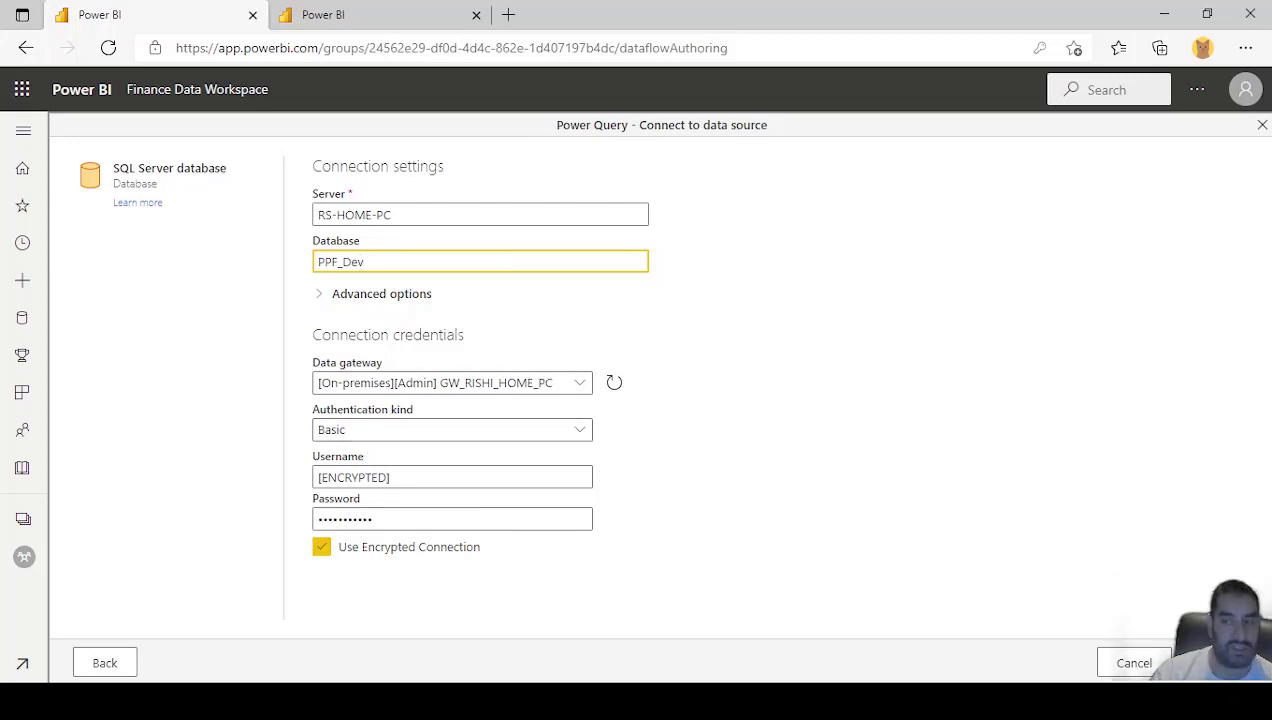
key("Return")
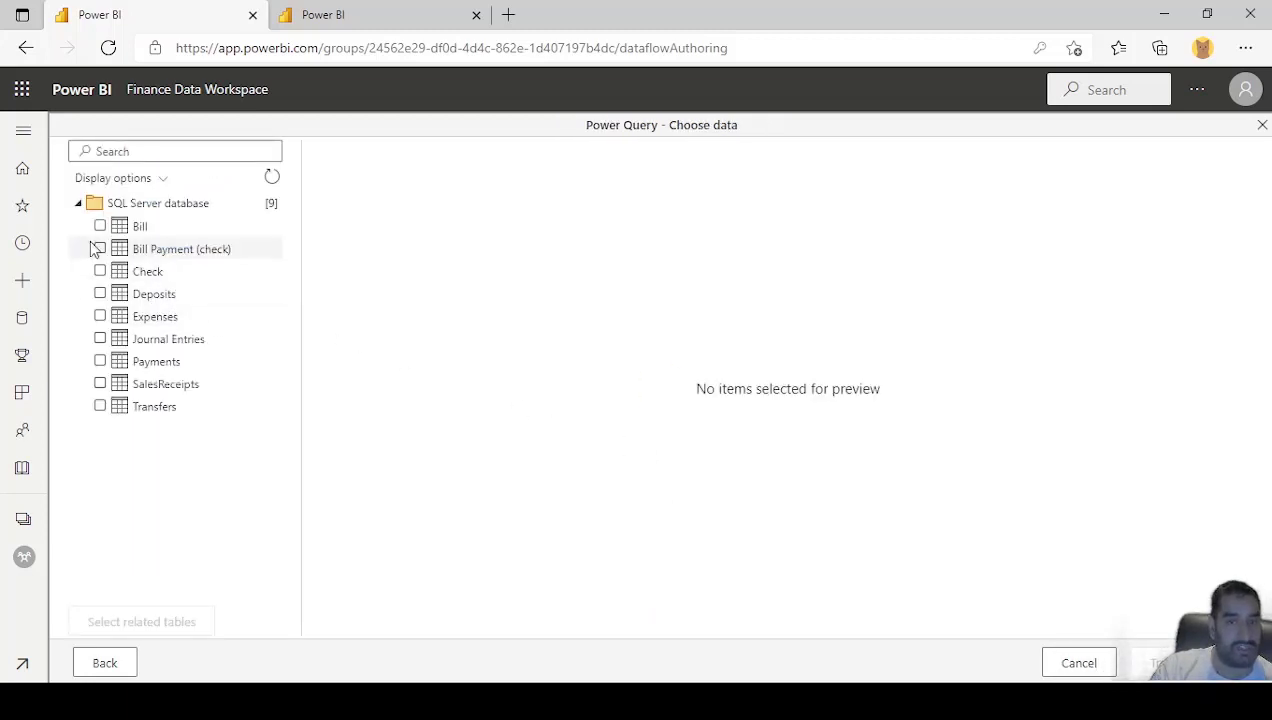
Step: Bring the Bill, Bill Payment (check) and Check tables into the query editor and look over its column tools
left_click(100, 227)
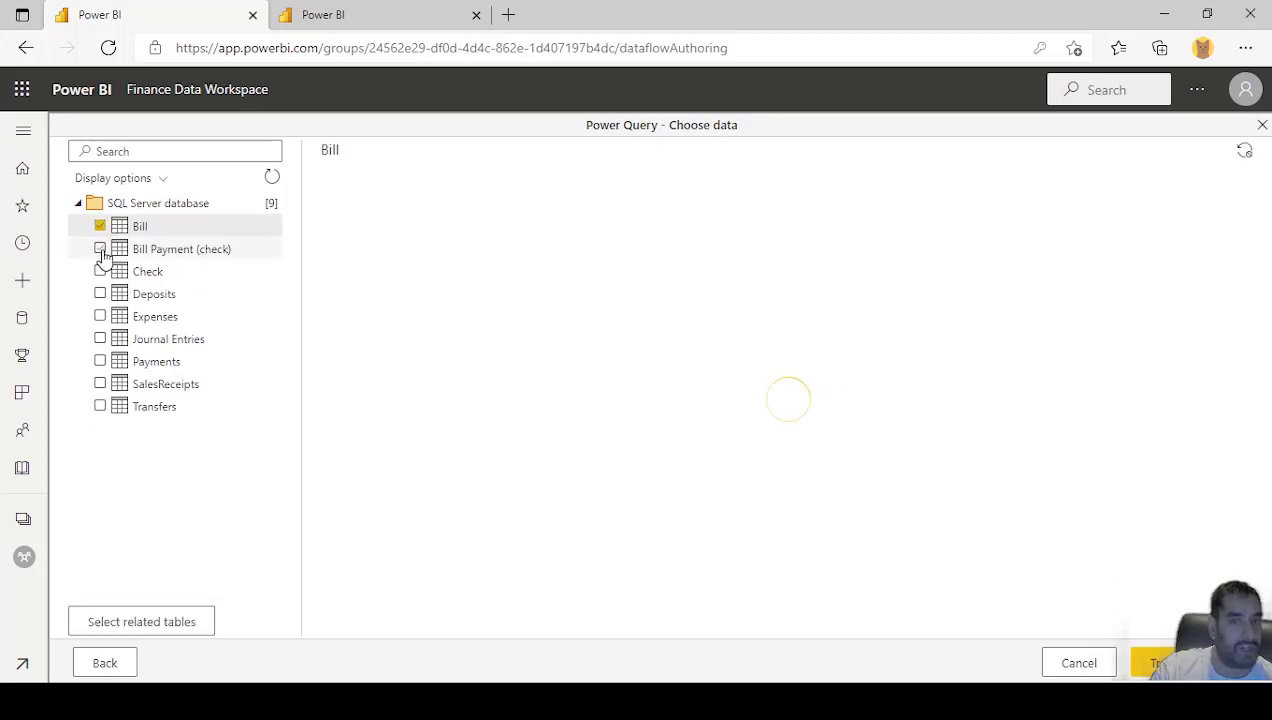
left_click(100, 250)
left_click(99, 273)
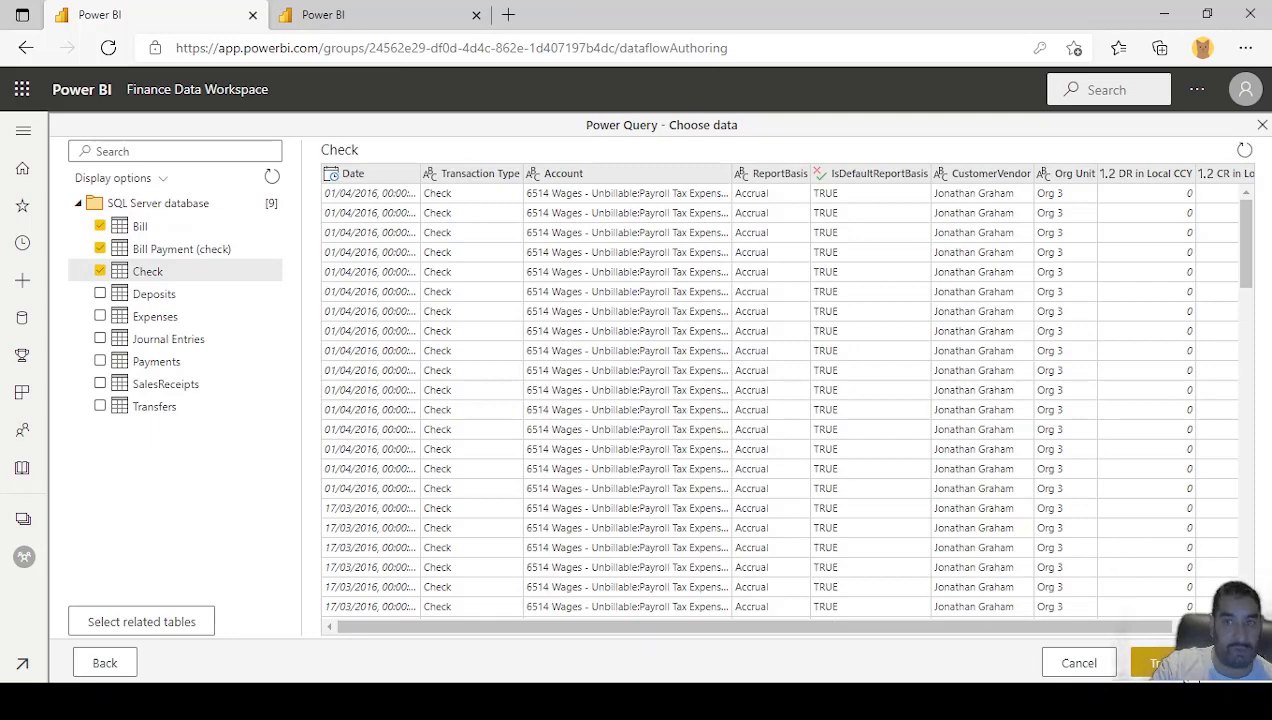
left_click(1160, 663)
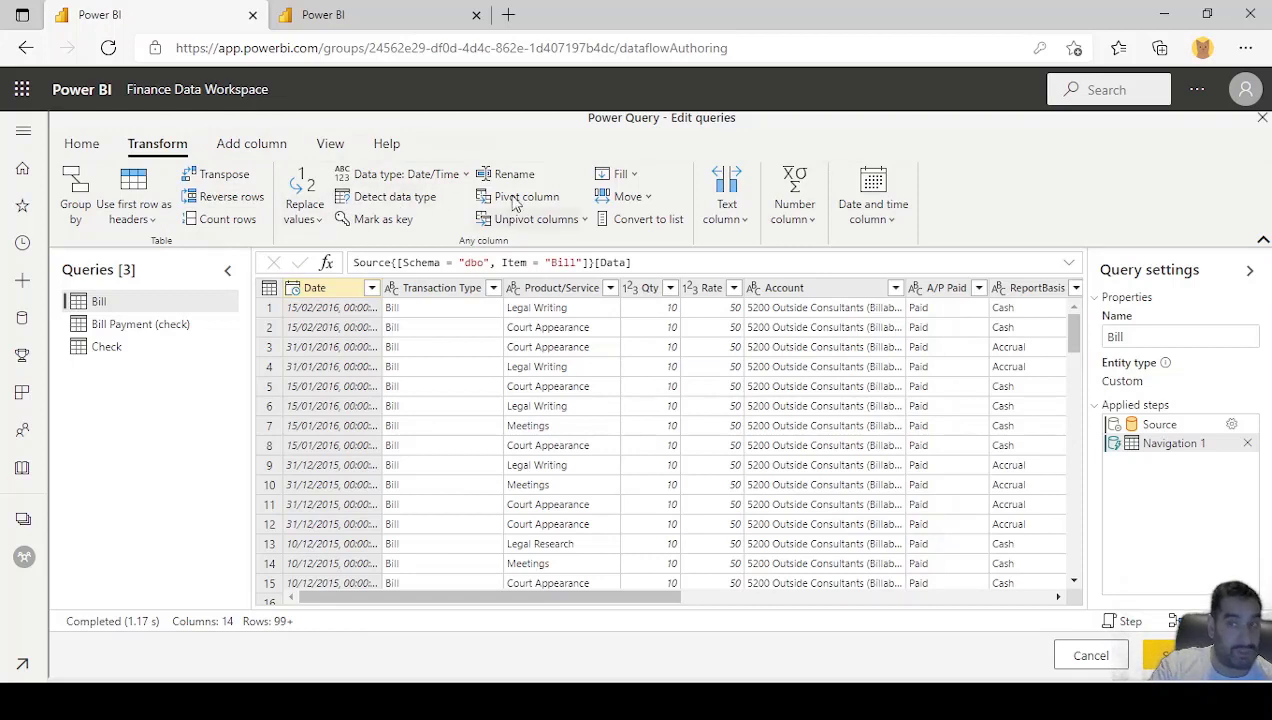
left_click(254, 148)
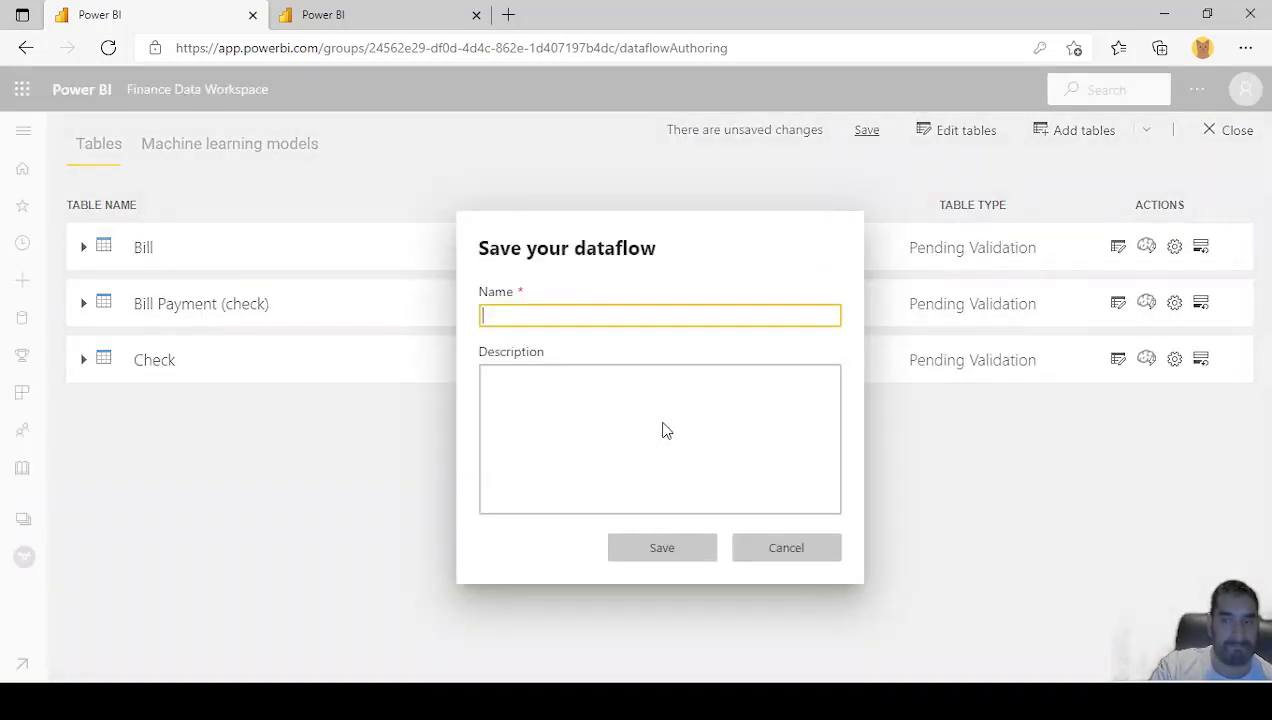
Step: Name the dataflow Finance Transactions and save it
left_click(580, 319)
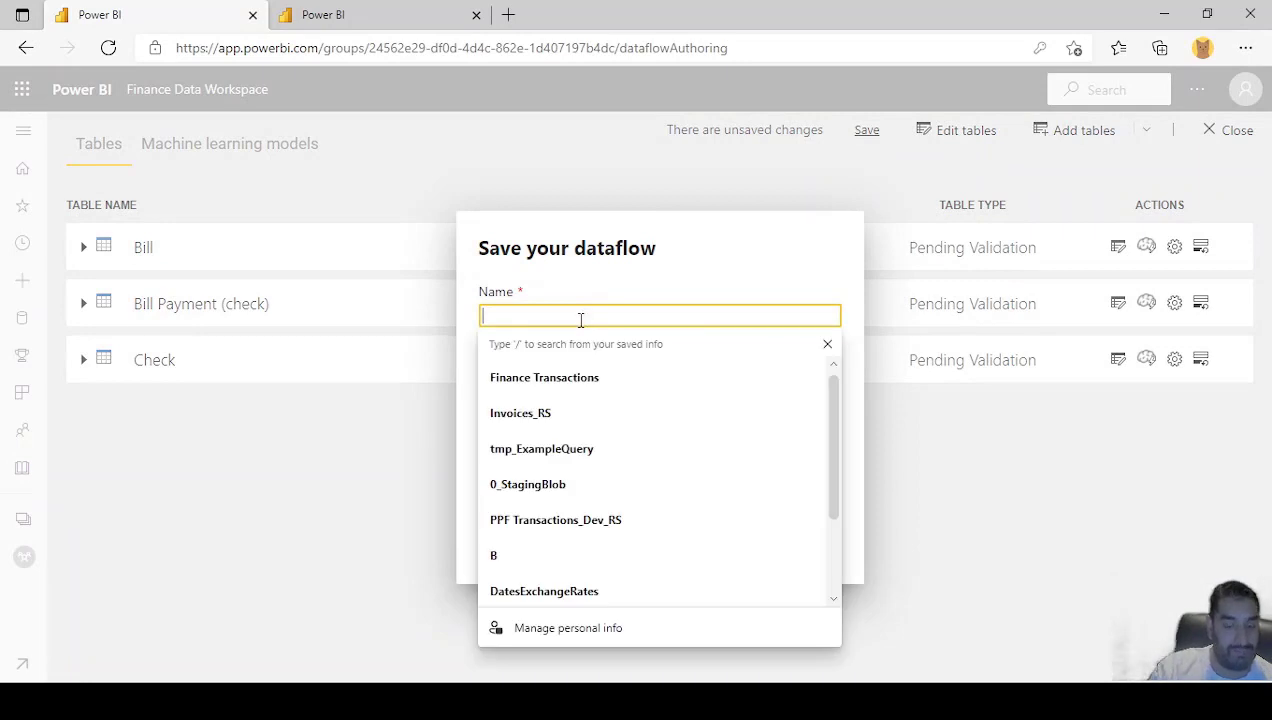
type("Fin")
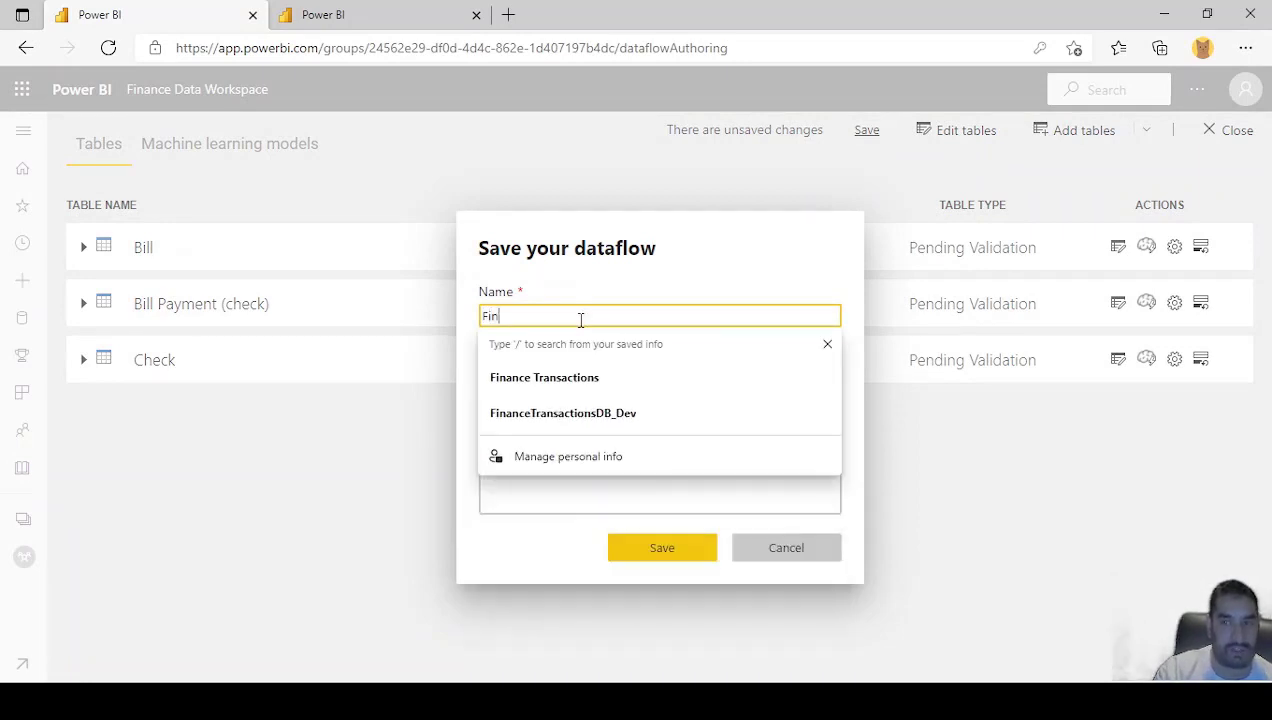
type("ace")
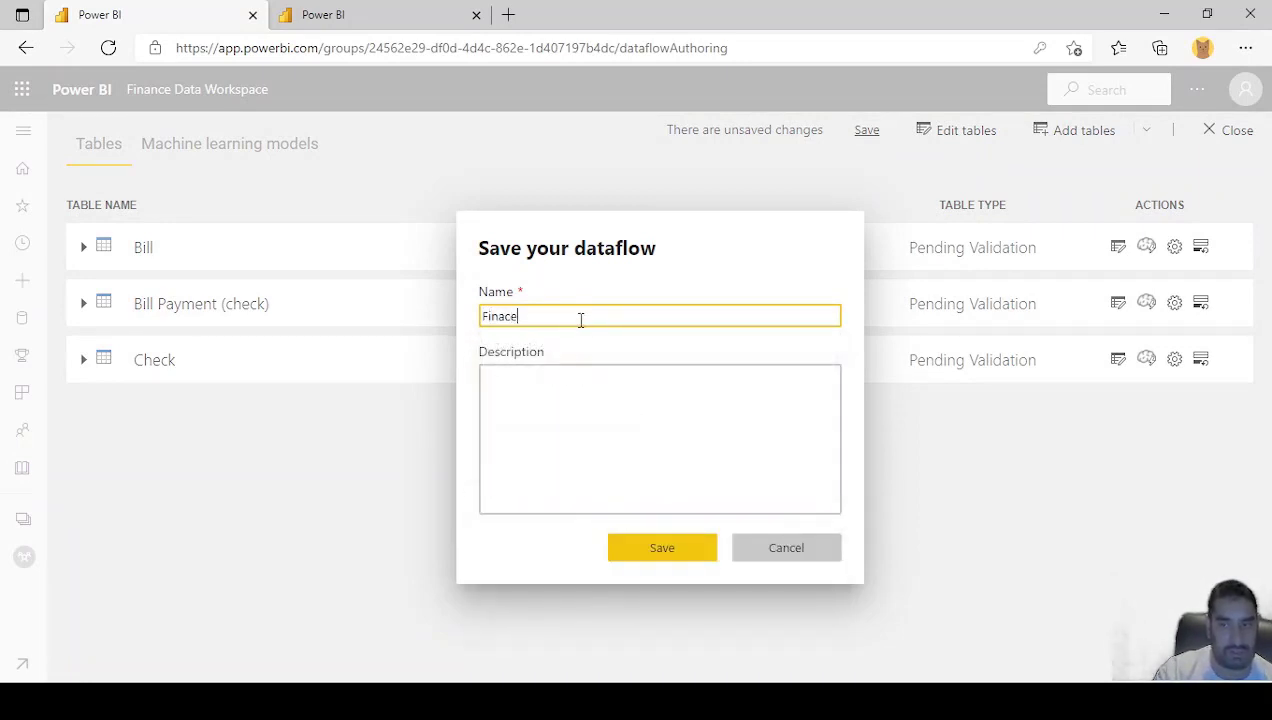
key("BackSpace")
key("BackSpace")
key("BackSpace")
key("BackSpace")
type("a")
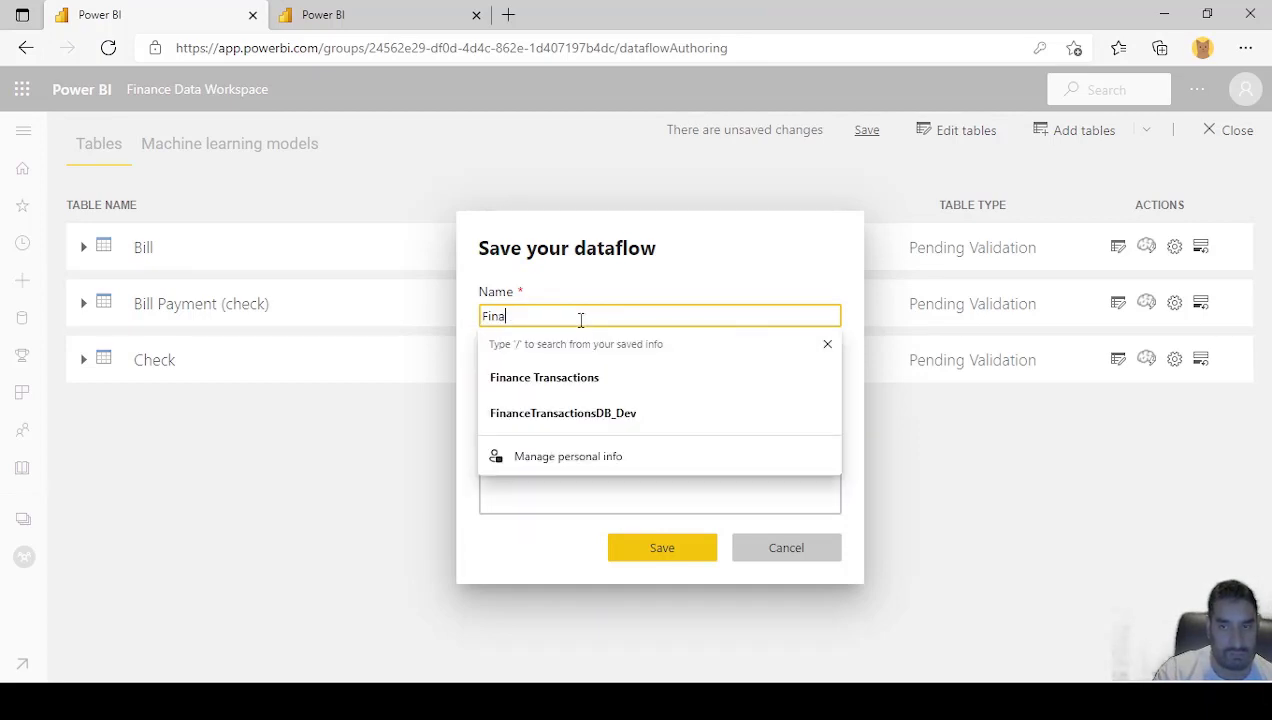
type("nce Transaction")
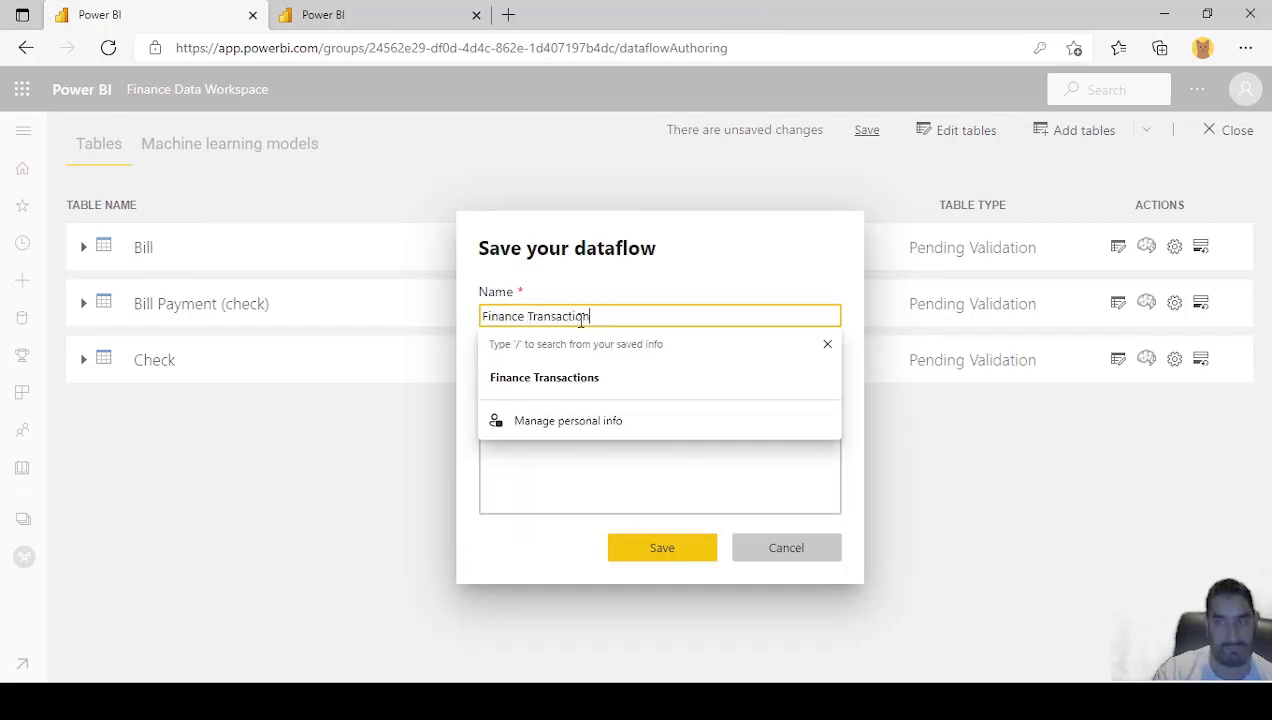
type("s")
left_click(641, 553)
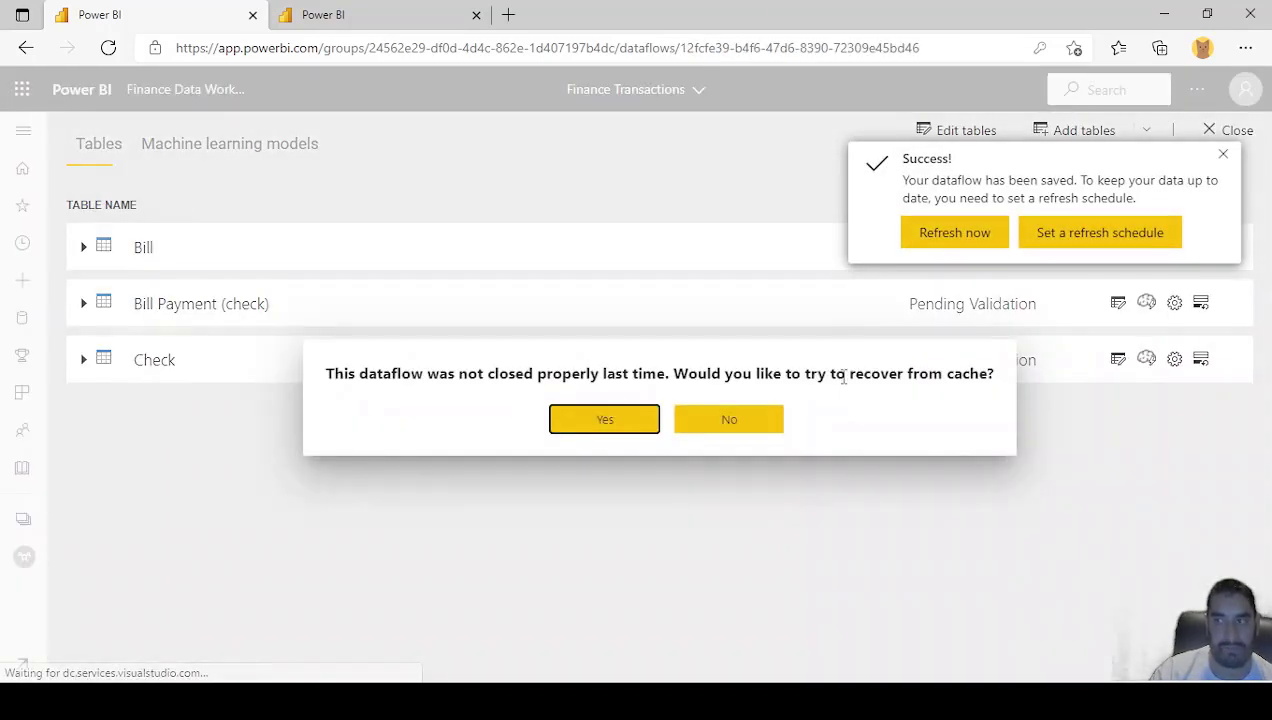
Step: Decline recovering the dataflow from cache and return to the Finance Data Workspace
left_click(948, 249)
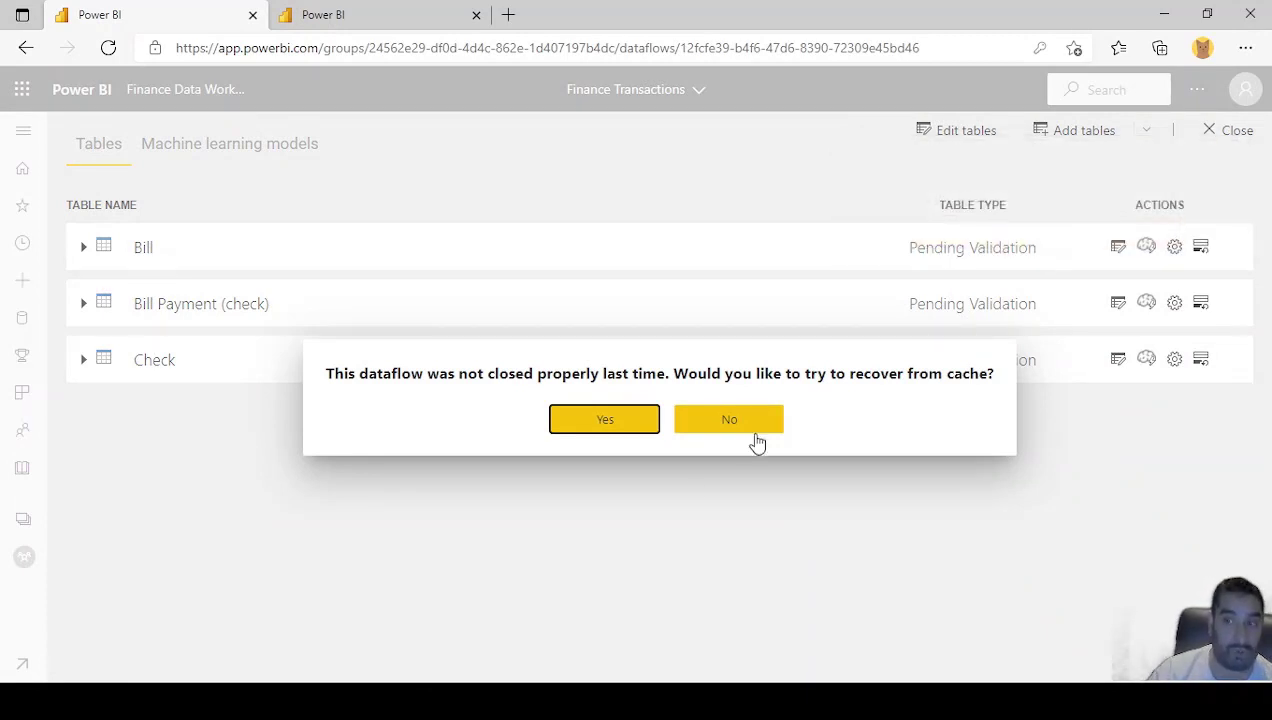
left_click(704, 423)
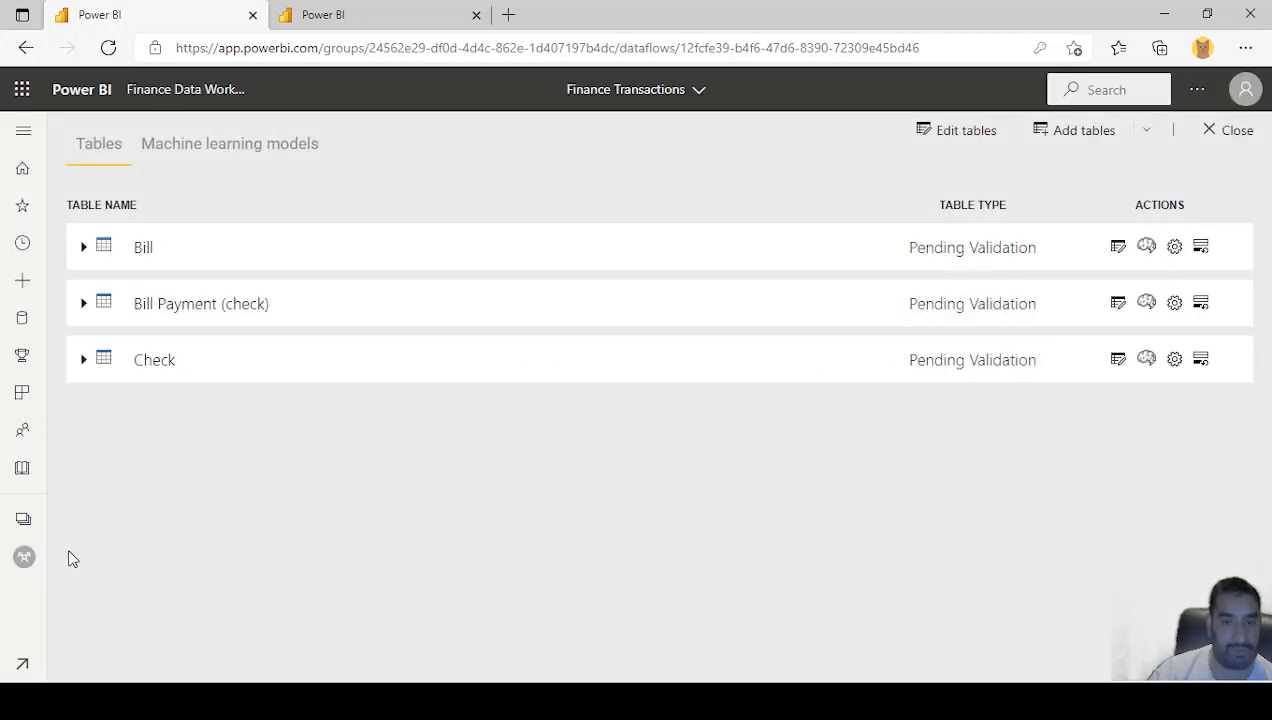
left_click(38, 518)
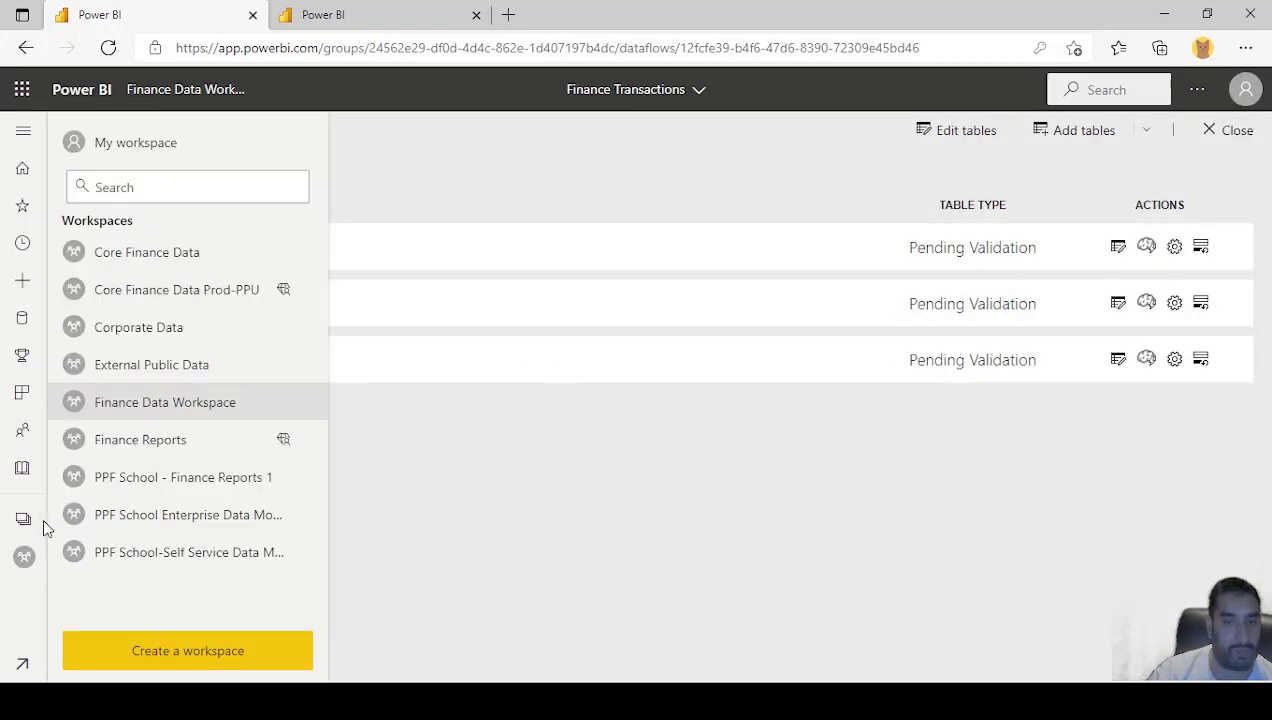
left_click(180, 412)
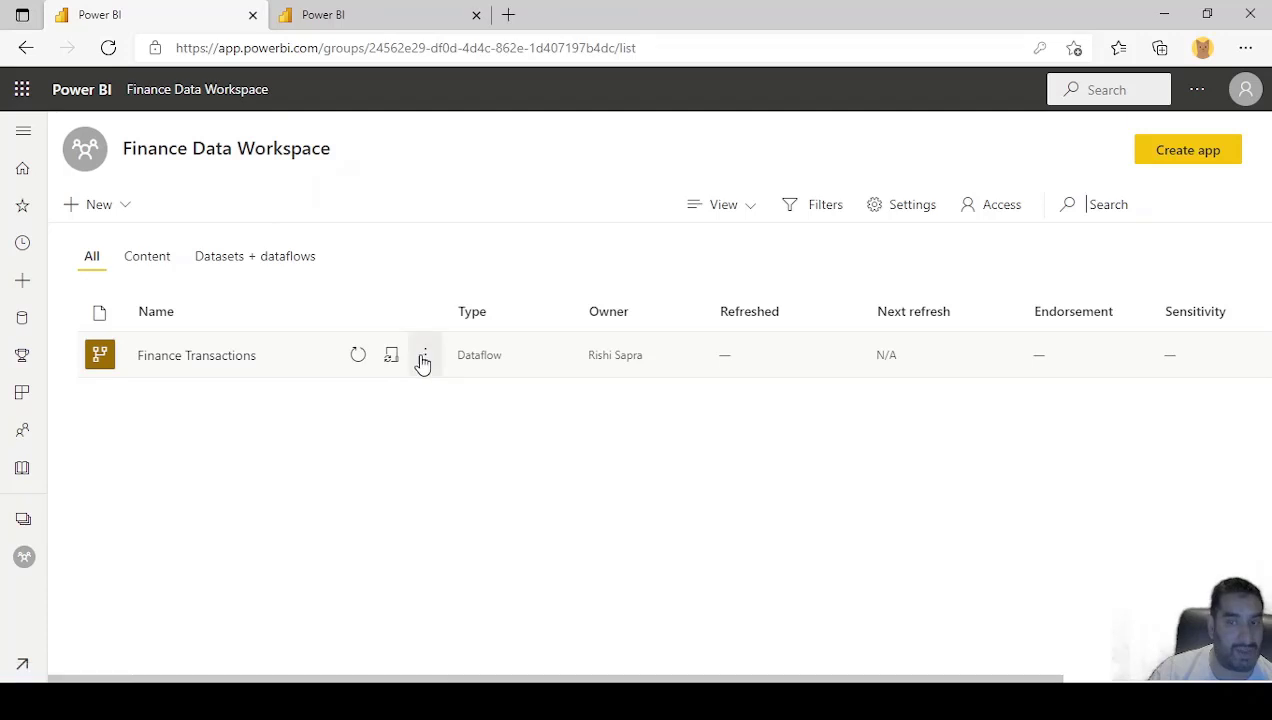
Step: Open the Finance Transactions dataflow's settings and review its gateway connection and data source credentials
left_click(424, 360)
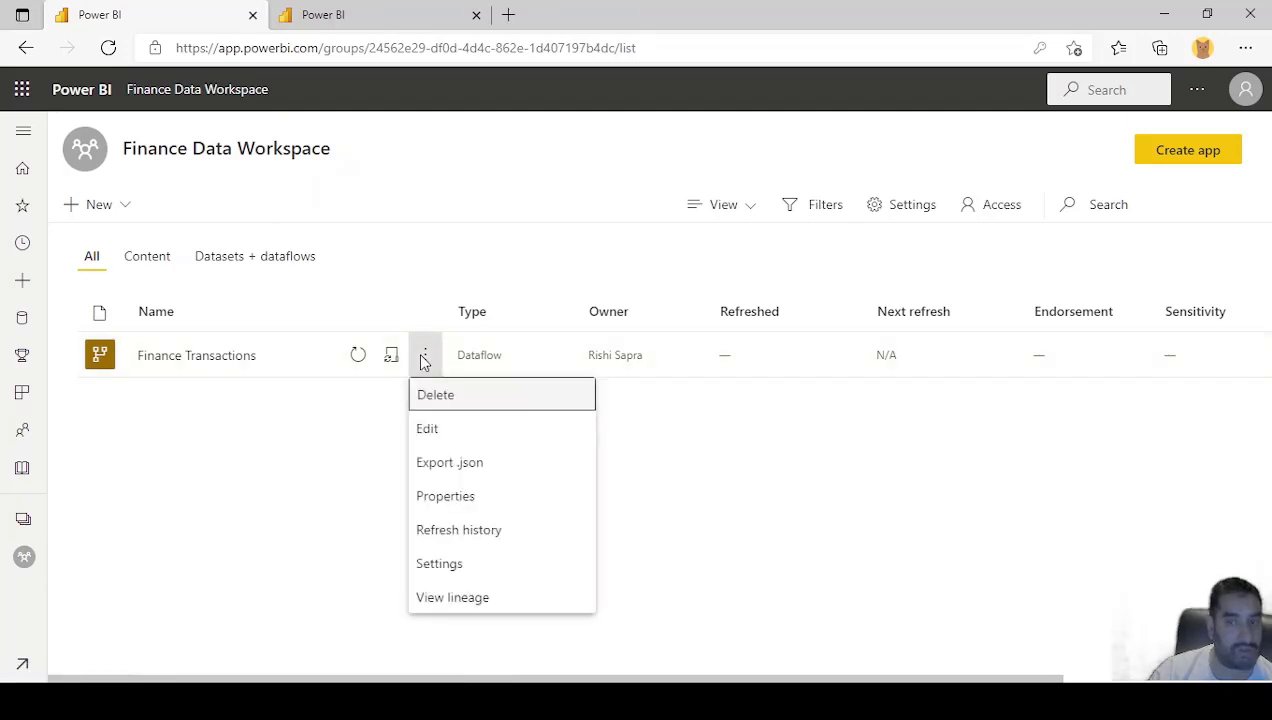
left_click(484, 566)
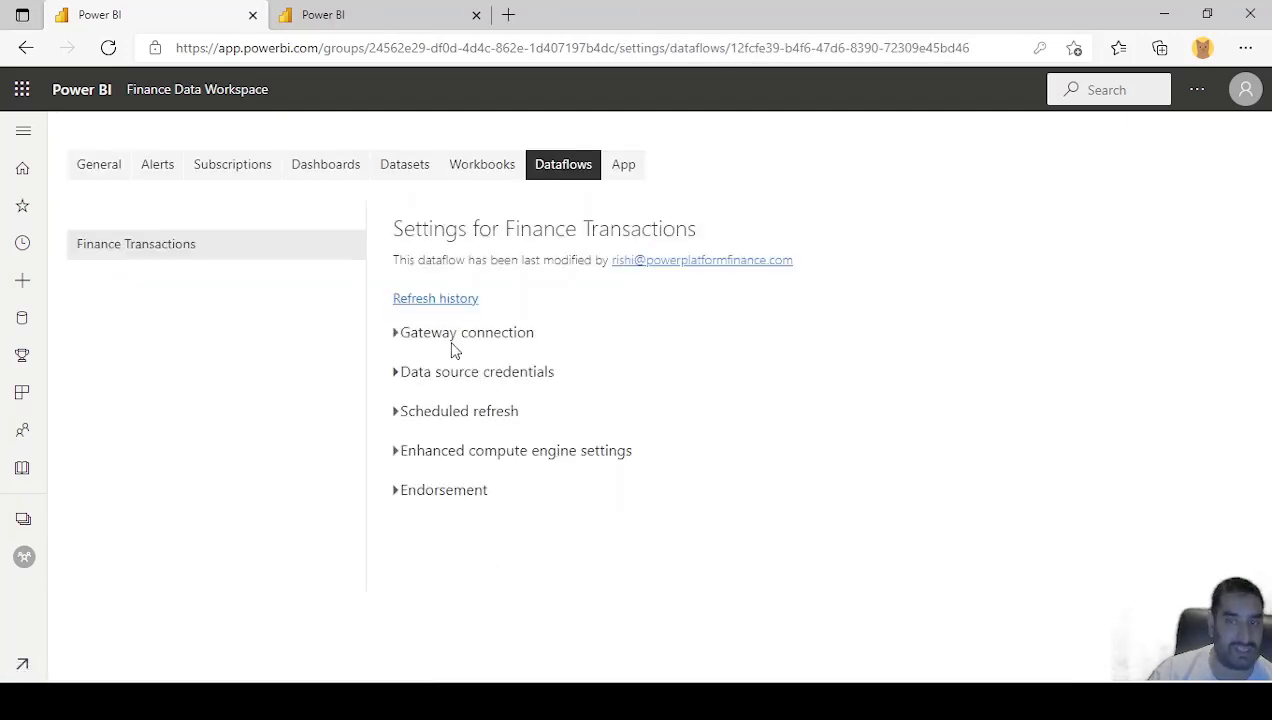
left_click(455, 335)
scroll(494, 362, "down", 2)
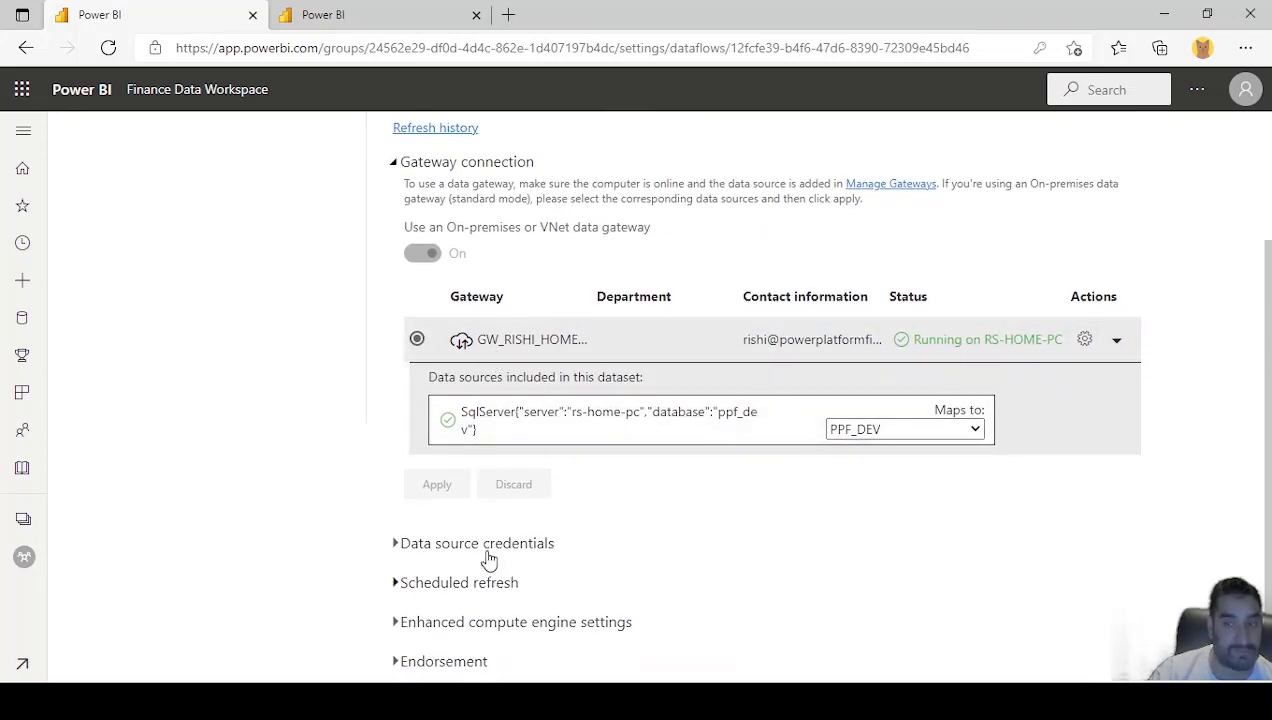
left_click(489, 556)
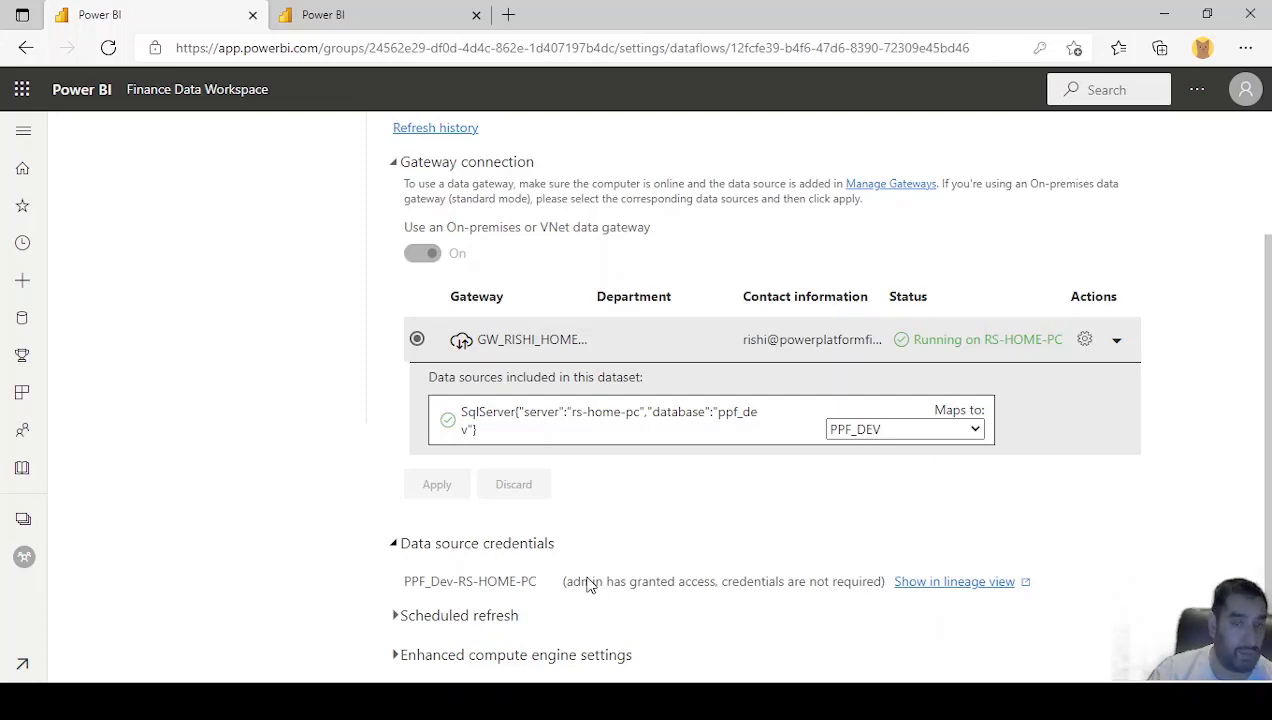
Step: Turn on the dataflow's scheduled refresh, keep the frequency at Daily and add a blank refresh time entry
scroll(560, 580, "down", 1)
left_click(496, 574)
scroll(497, 570, "down", 3)
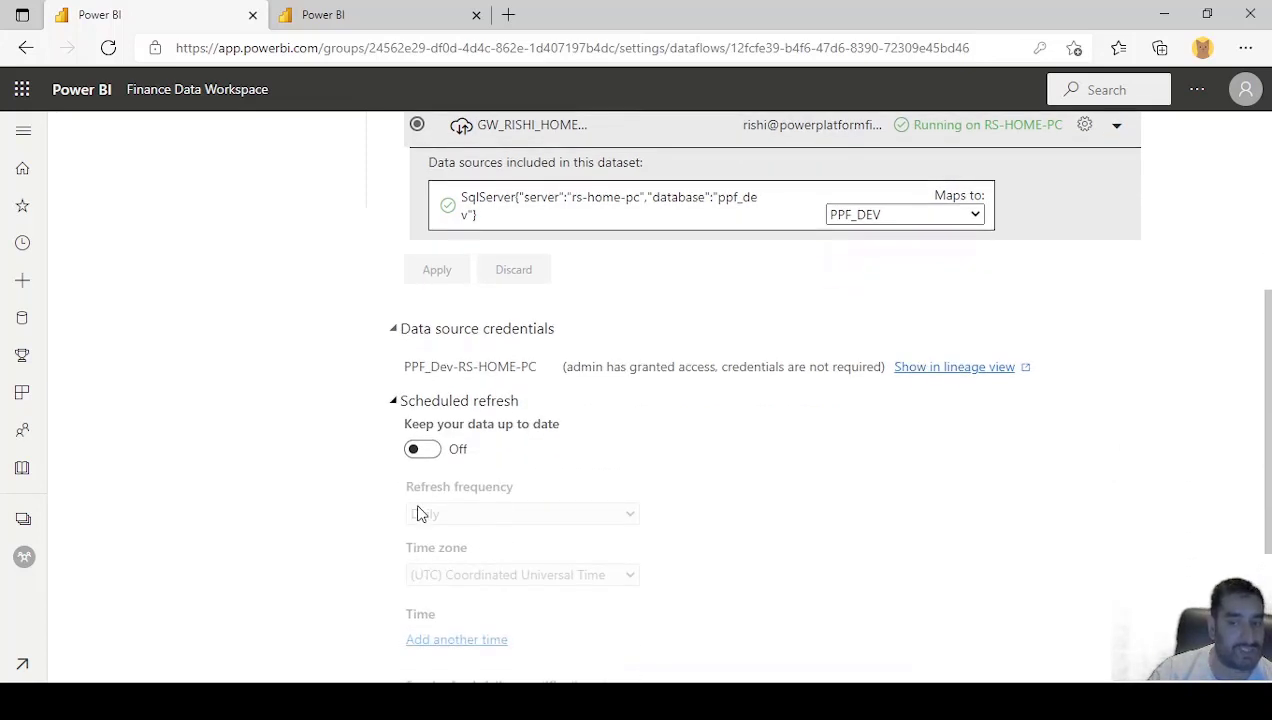
left_click(429, 449)
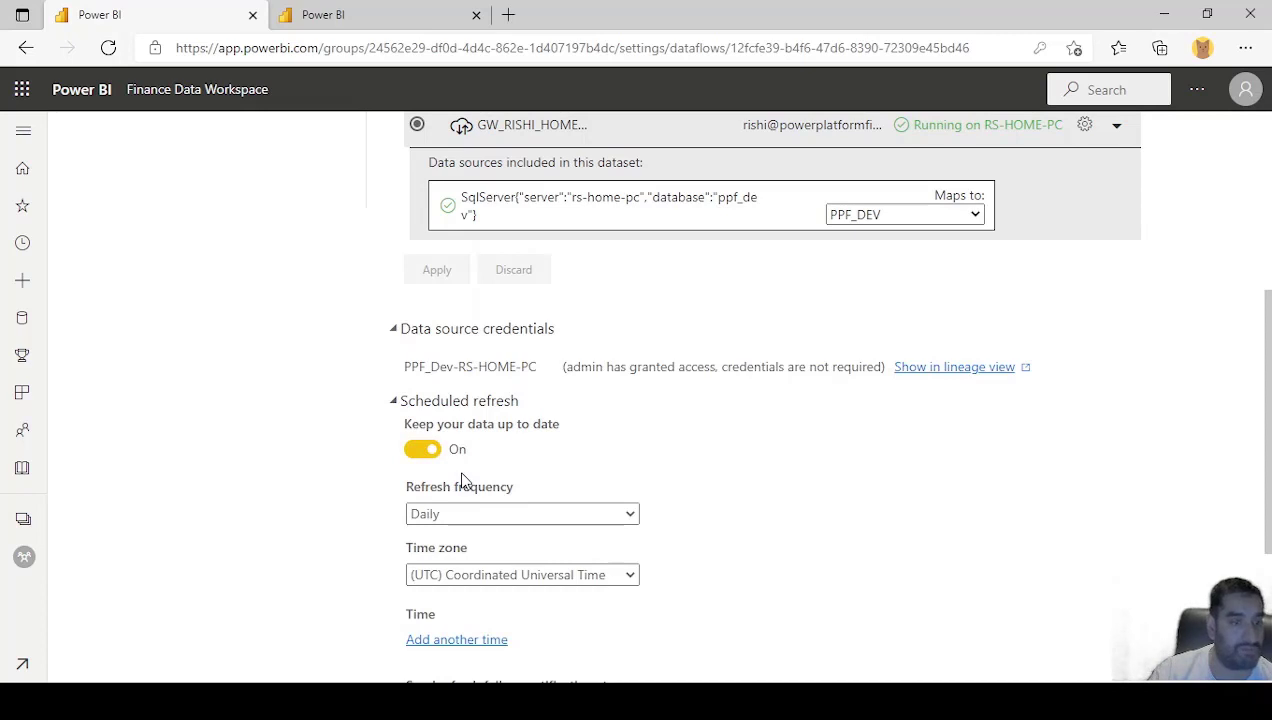
left_click(518, 514)
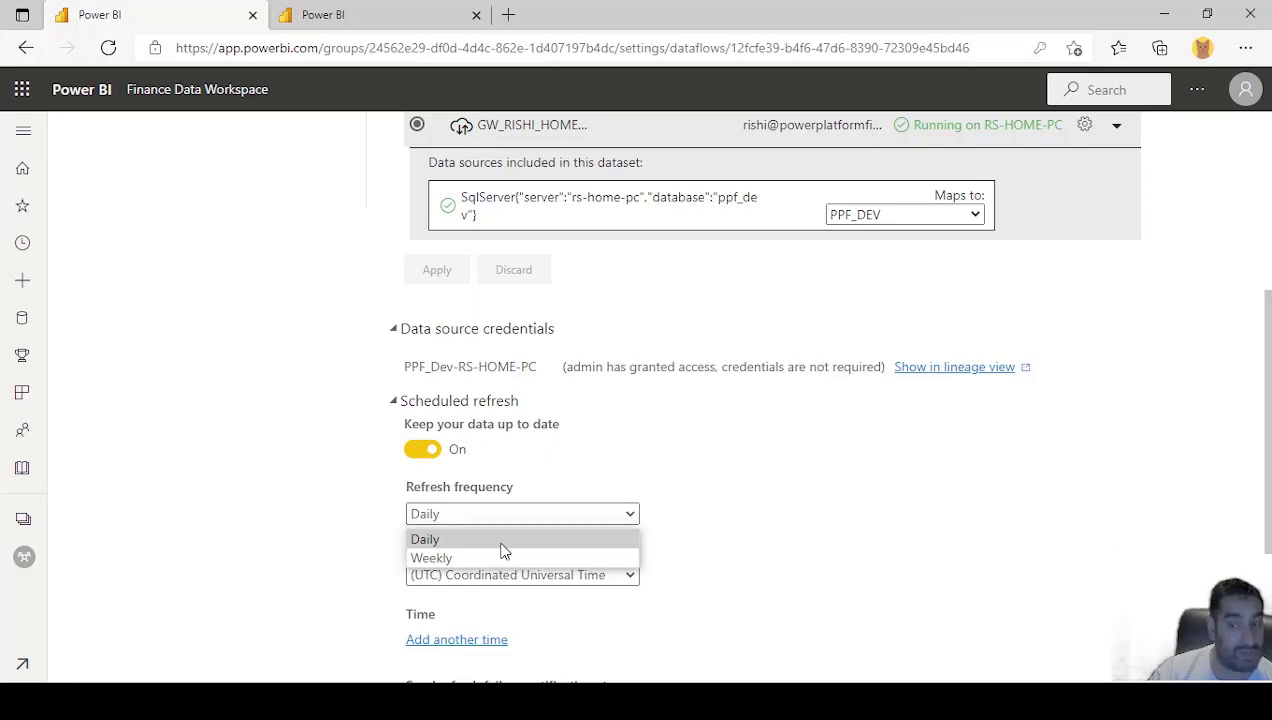
left_click(525, 500)
scroll(528, 505, "down", 2)
left_click(490, 472)
scroll(494, 478, "down", 2)
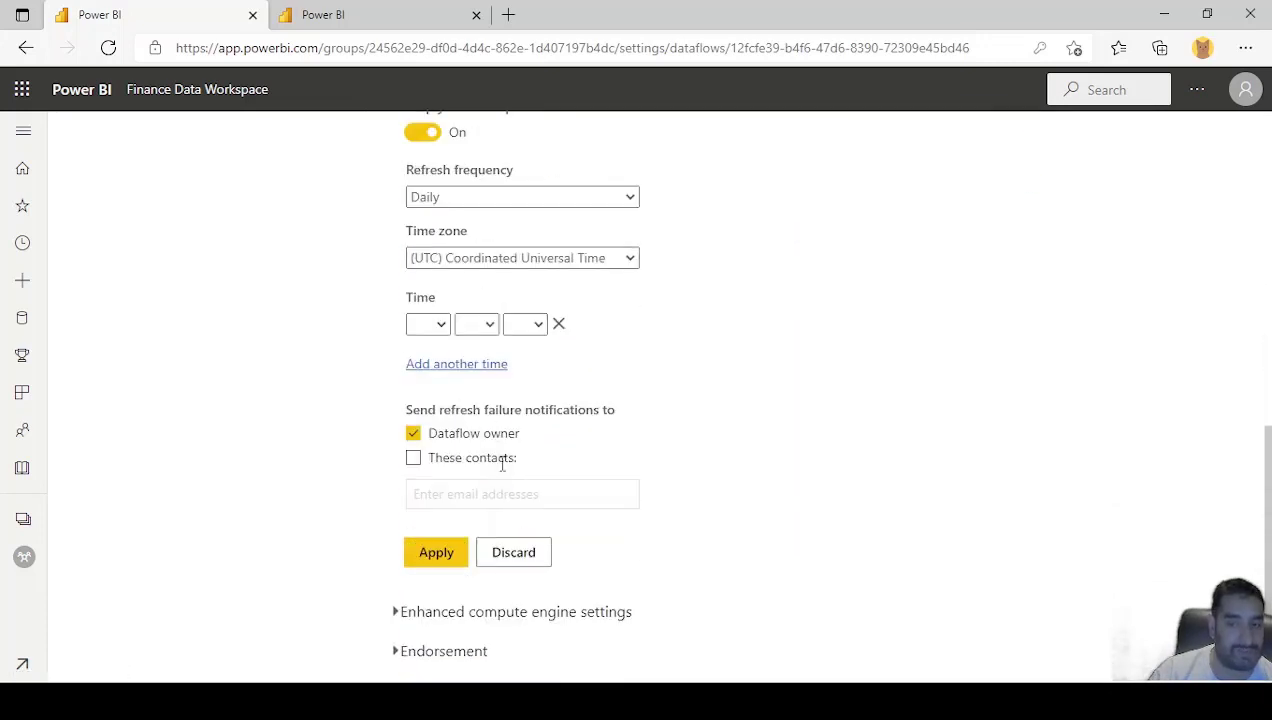
Step: Expand and review the dataflow's enhanced compute engine settings and its endorsement options
left_click(505, 609)
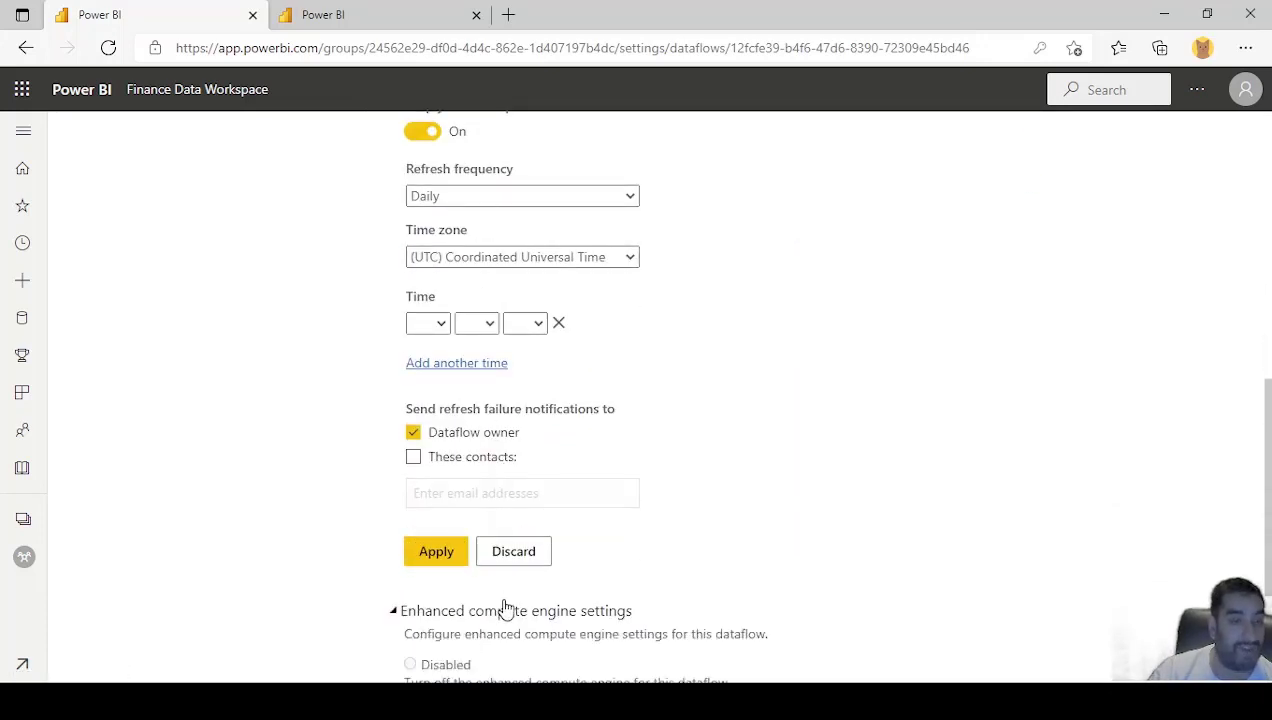
scroll(505, 600, "down", 2)
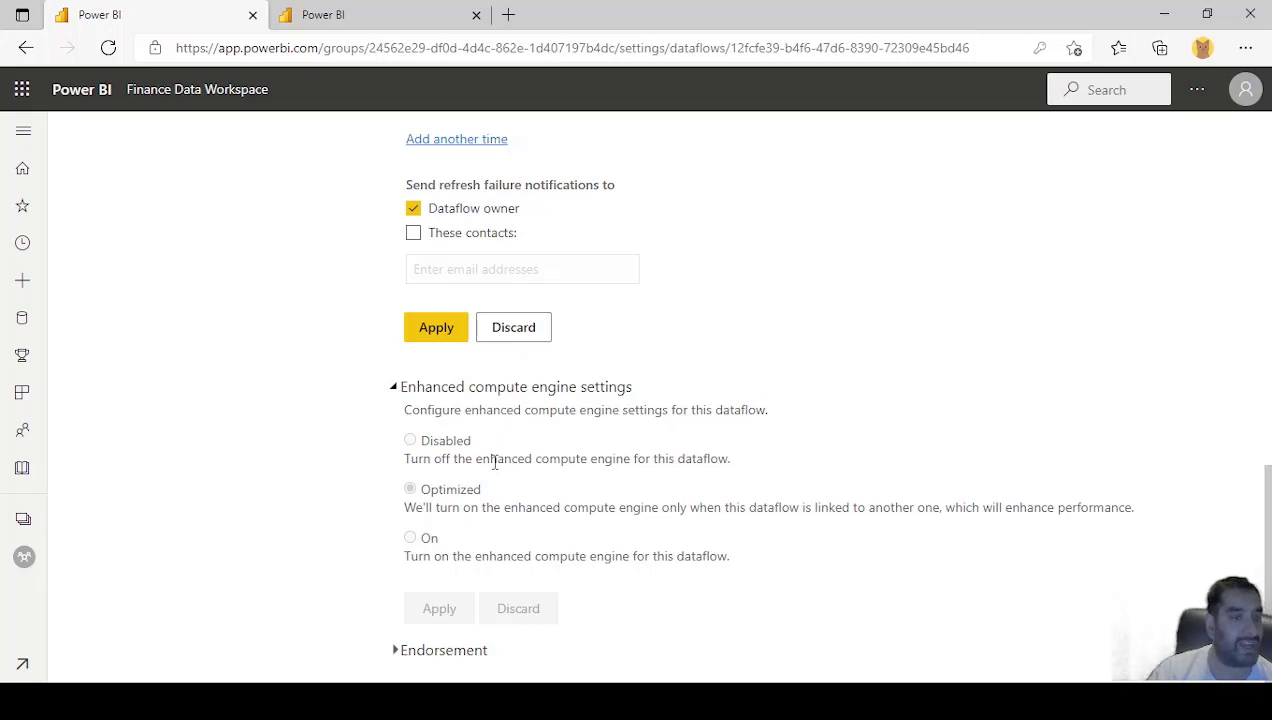
left_click(461, 652)
scroll(489, 543, "down", 2)
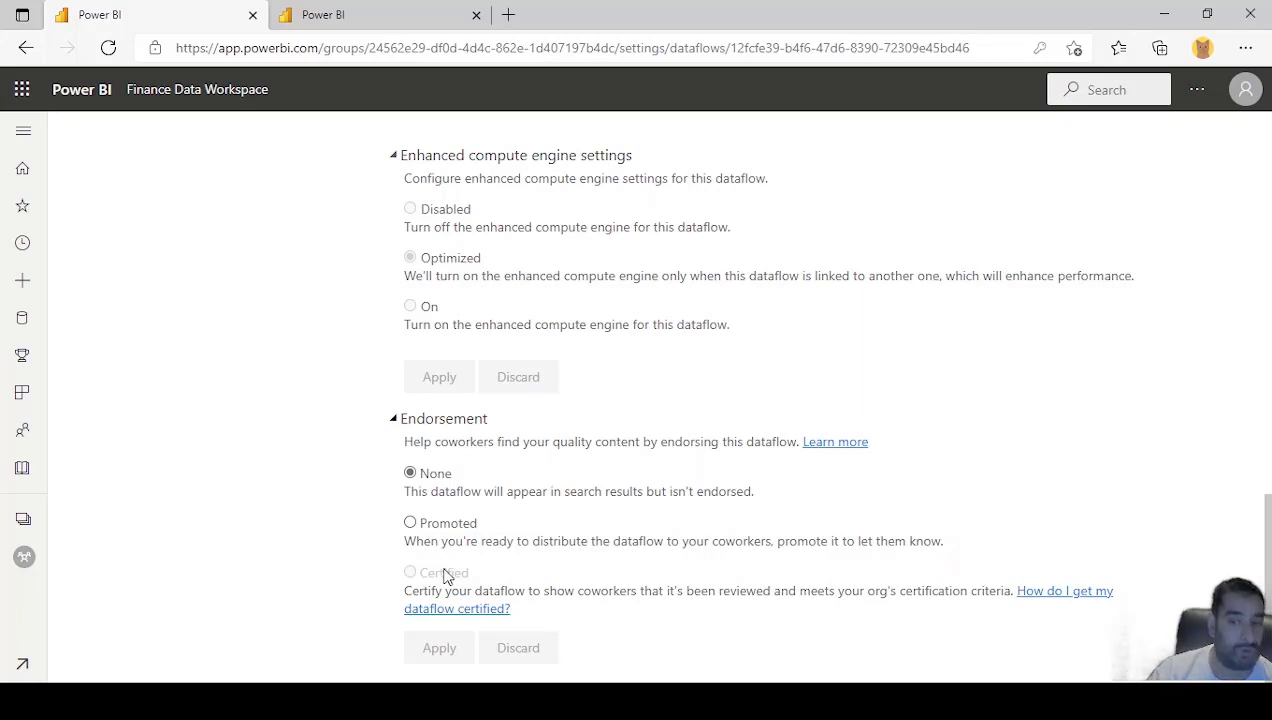
mouse_move(446, 577)
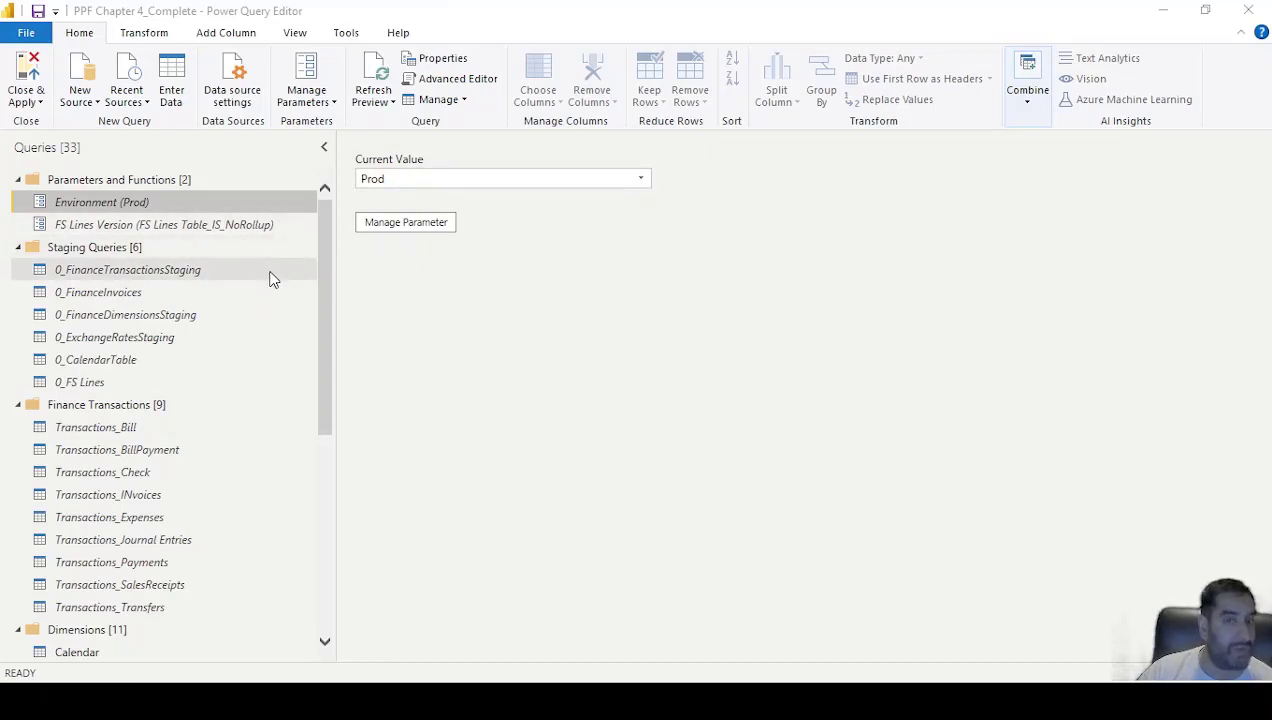
Step: In the PPF Chapter 4_Complete Power Query Editor, review the FS Lines Version parameter and each staging query from 0_FinanceTransactionsStaging to 0_FS Lines
left_click(258, 223)
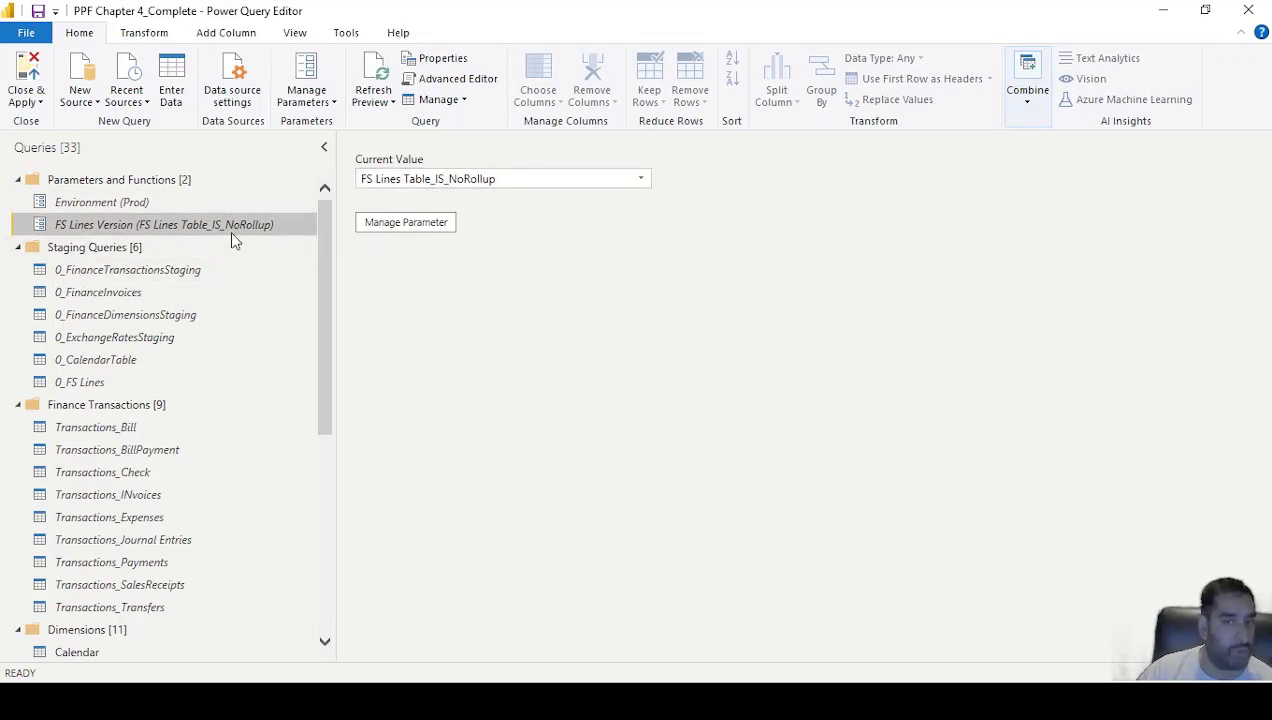
left_click(206, 268)
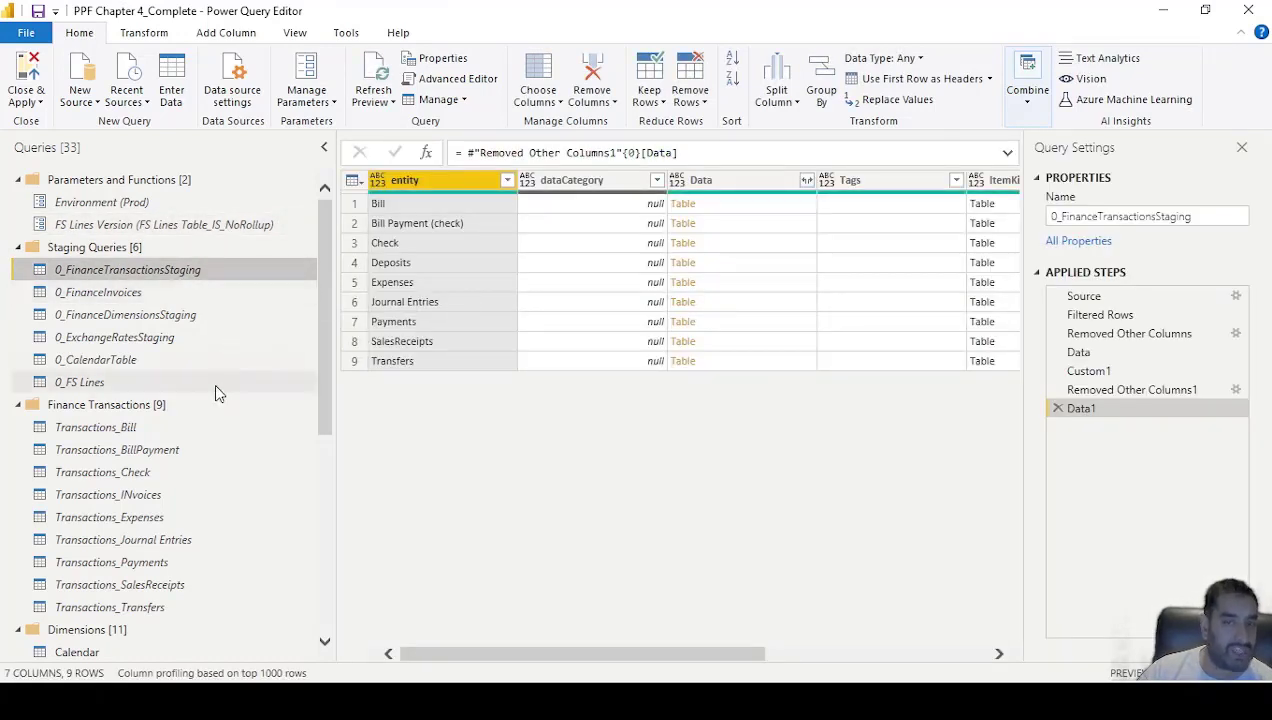
left_click(229, 290)
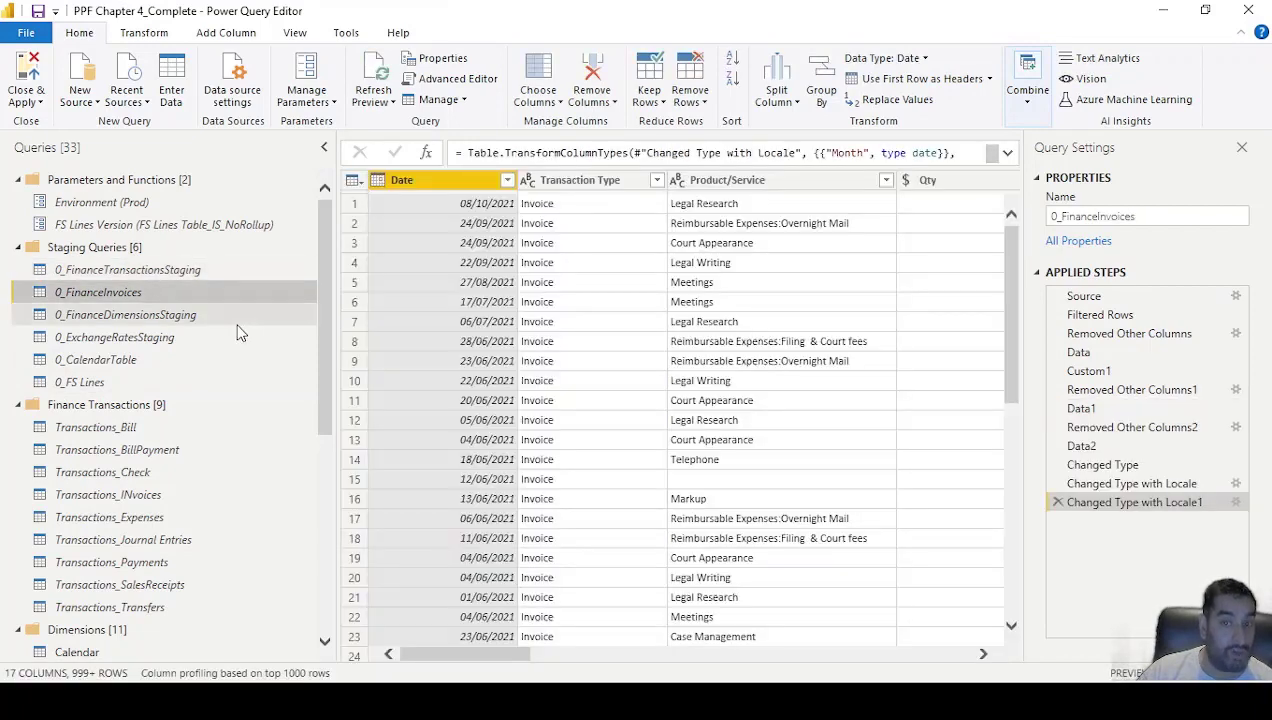
left_click(242, 328)
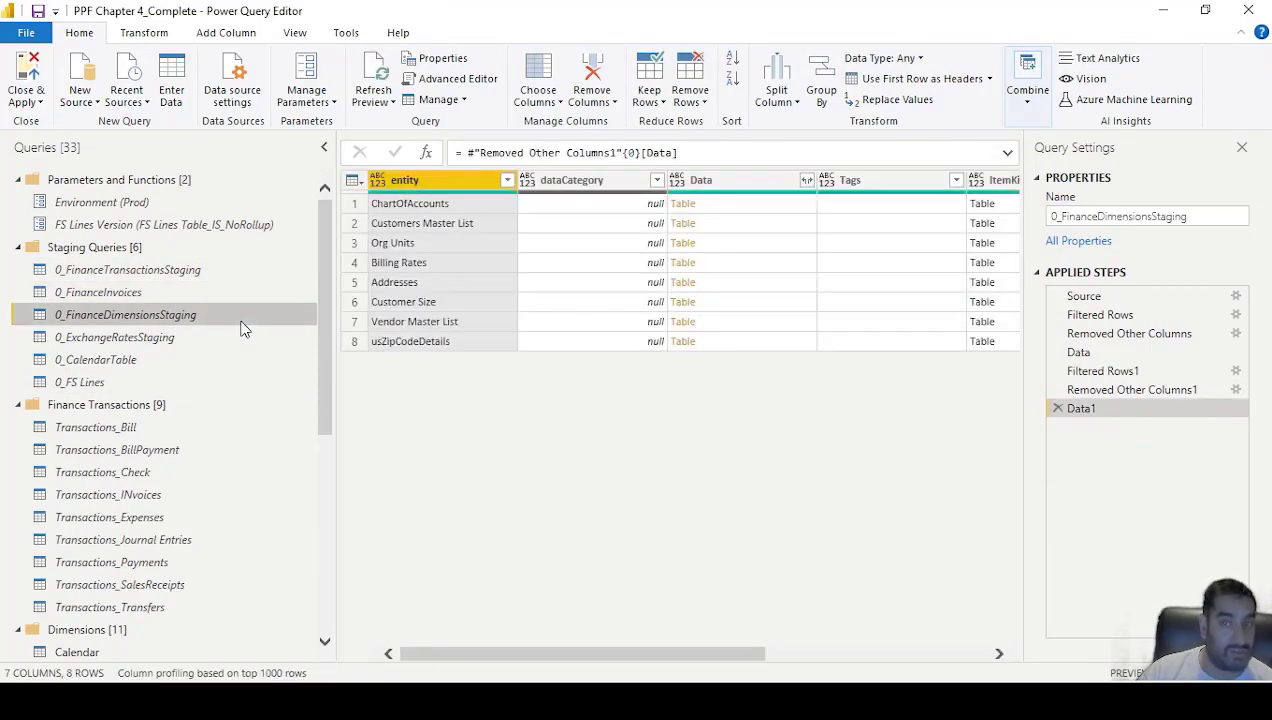
left_click(237, 338)
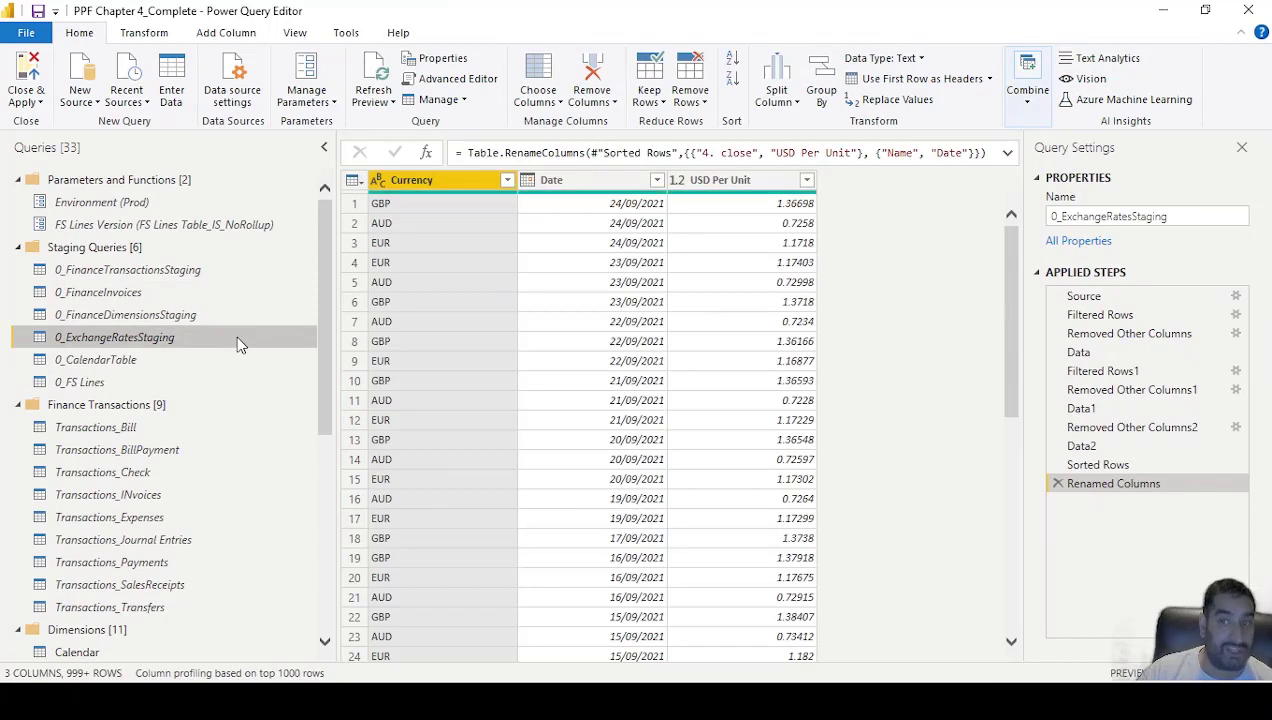
left_click(226, 362)
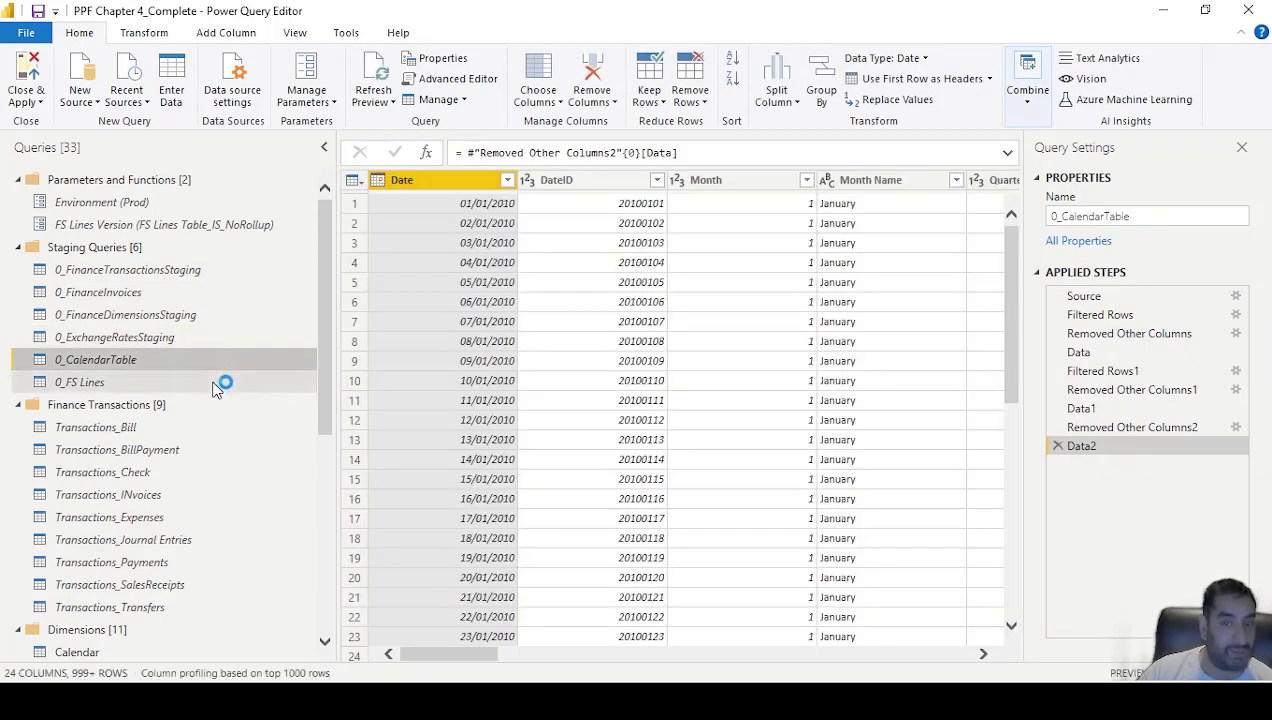
left_click(217, 384)
Step: Inspect the Source, Filtered Rows and Renamed Columns steps of Transactions_Bill, and view the Transactions_INvoices query
scroll(222, 367, "down", 3)
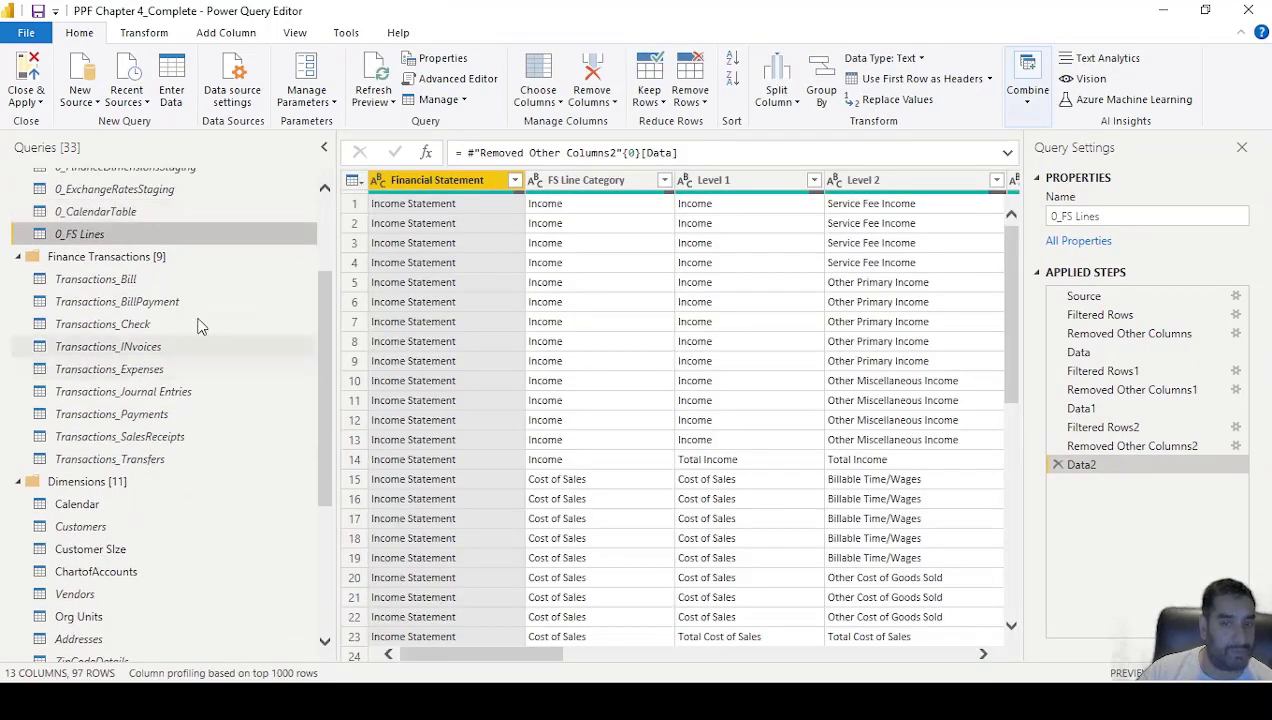
left_click(145, 279)
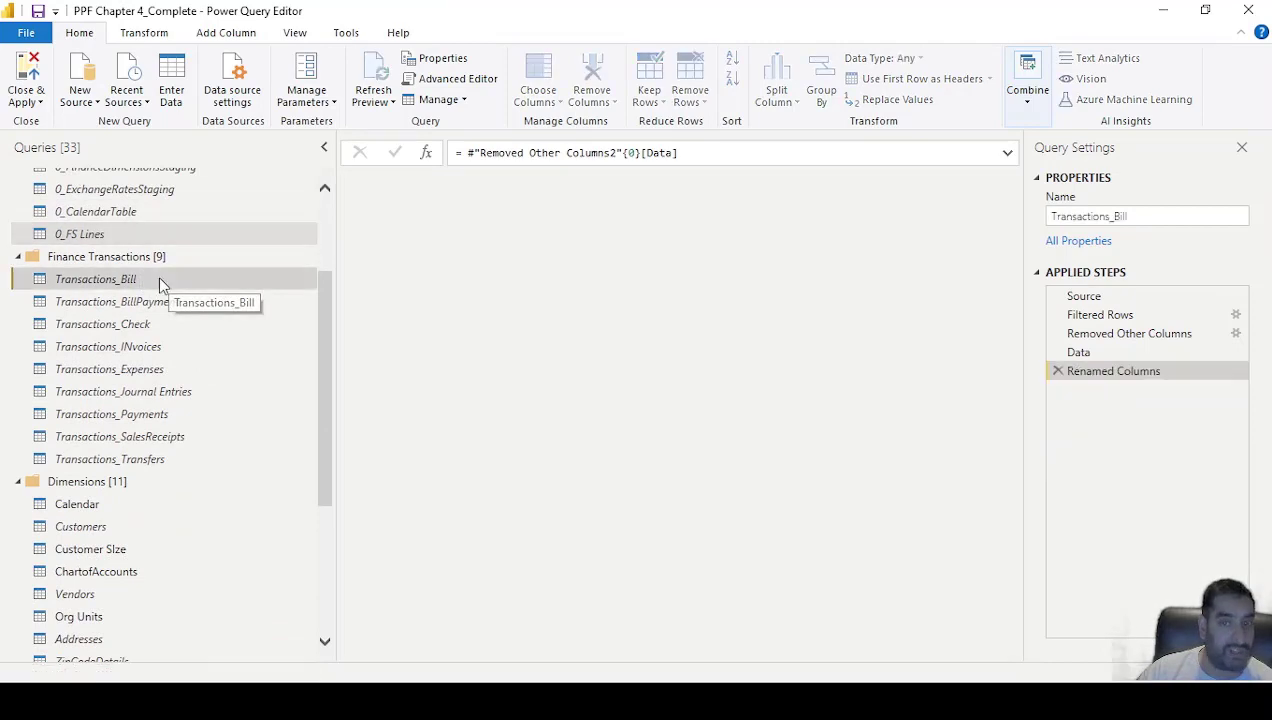
left_click(1095, 297)
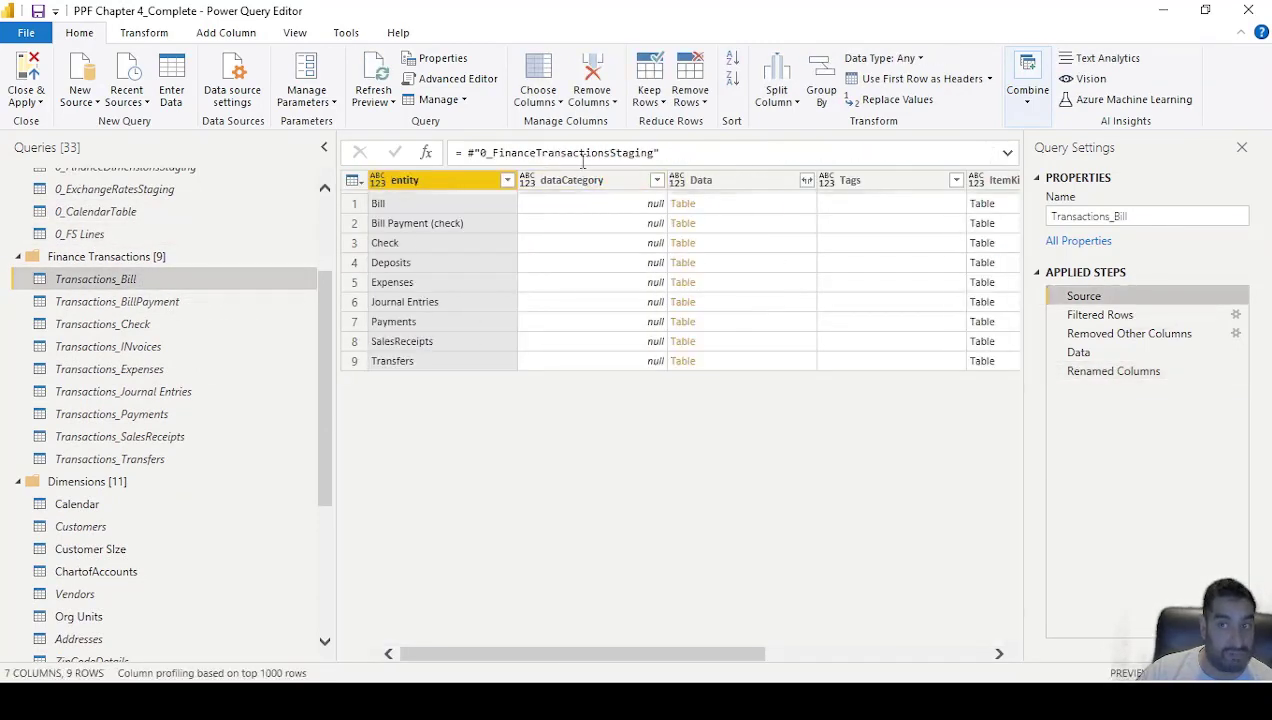
left_click(1150, 316)
left_click(1145, 372)
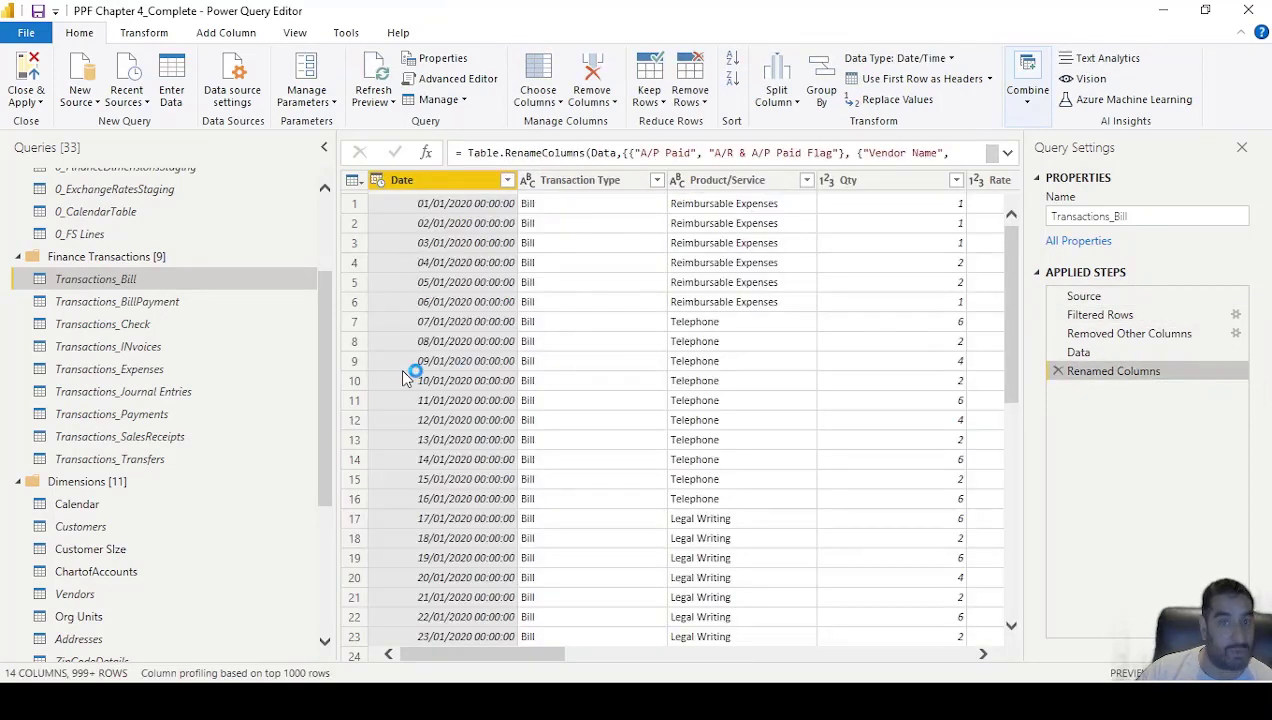
scroll(215, 350, "down", 1)
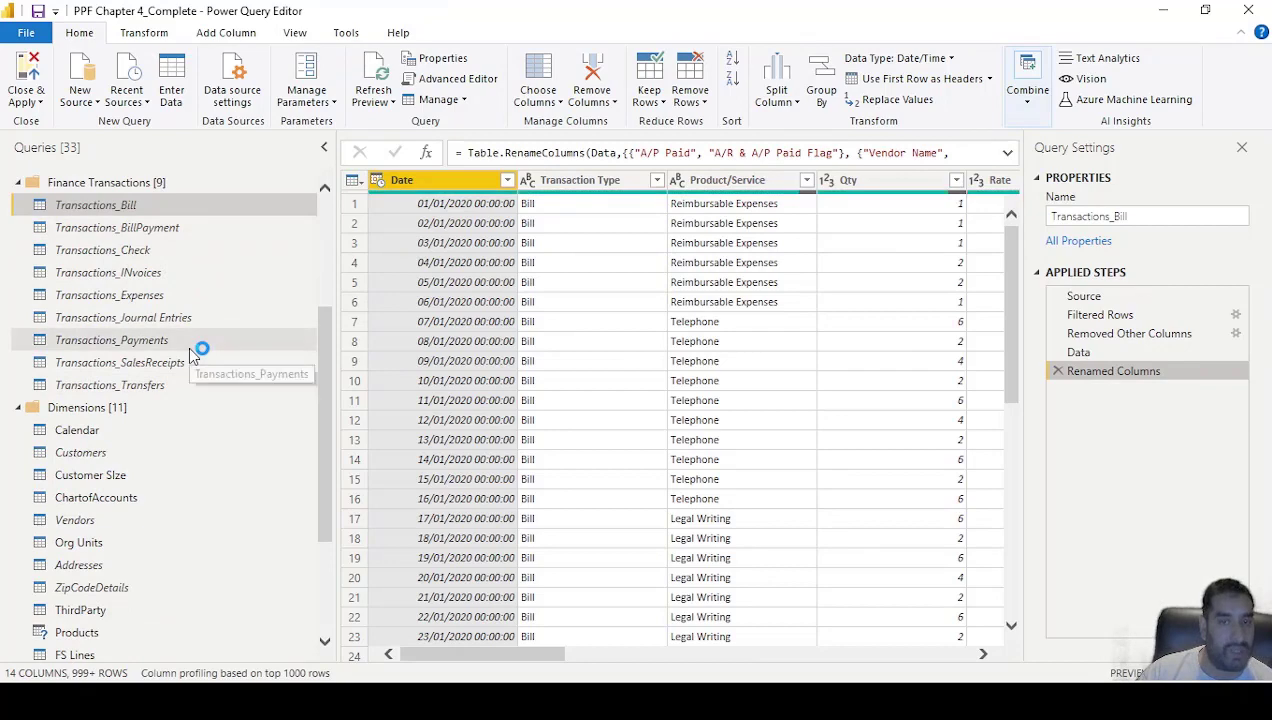
left_click(210, 272)
Step: Review the Calendar, Customers and Vendors dimension queries, checking the Customers columns through to Third Party Flag
scroll(205, 275, "down", 2)
scroll(200, 265, "down", 1)
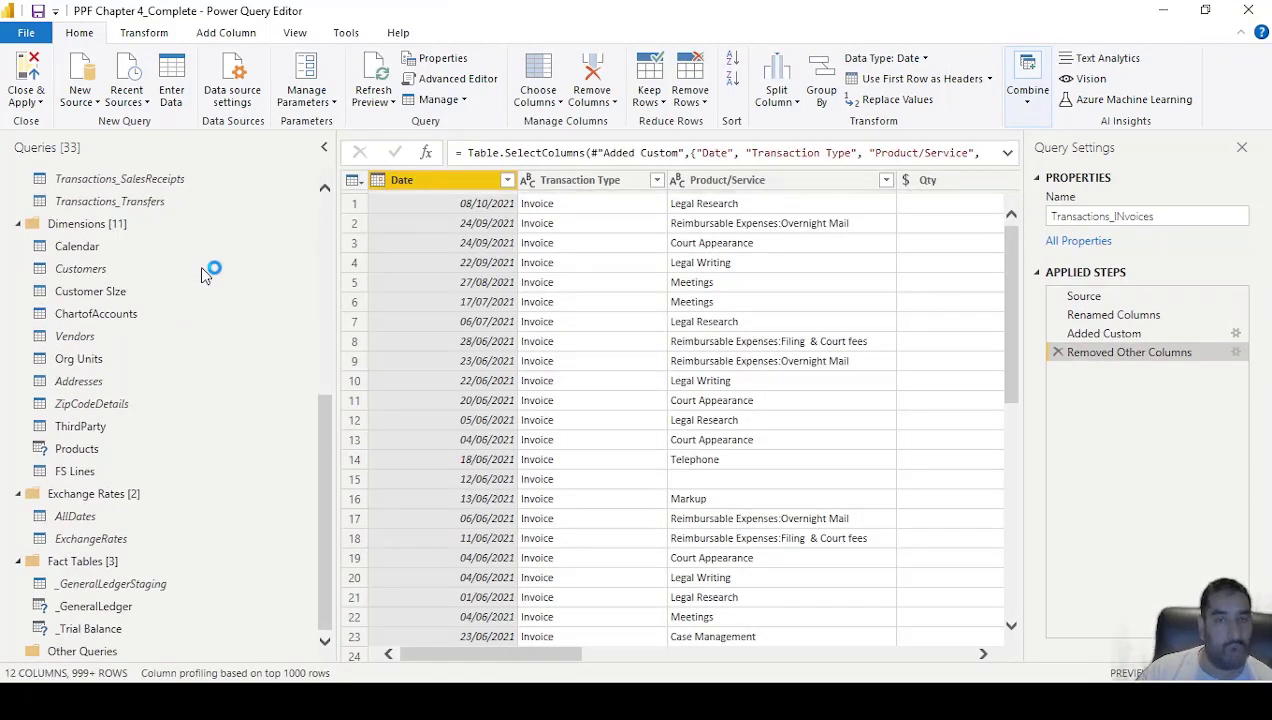
left_click(181, 248)
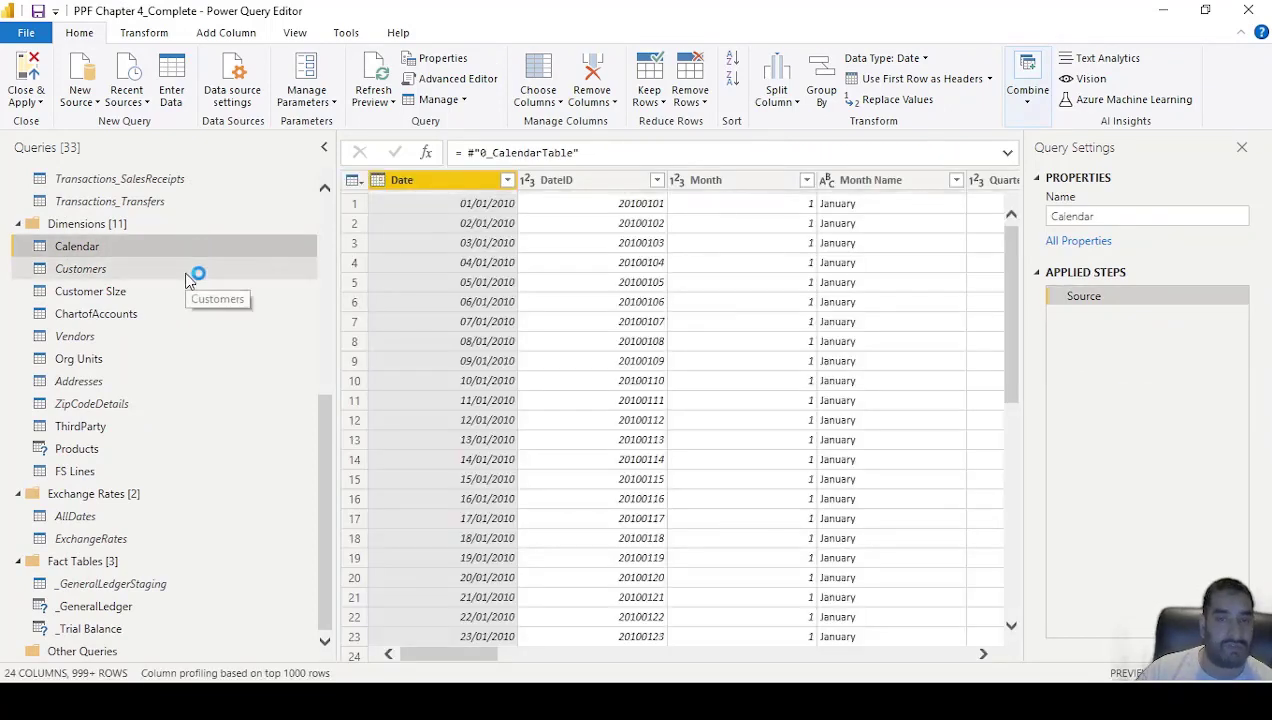
left_click(187, 279)
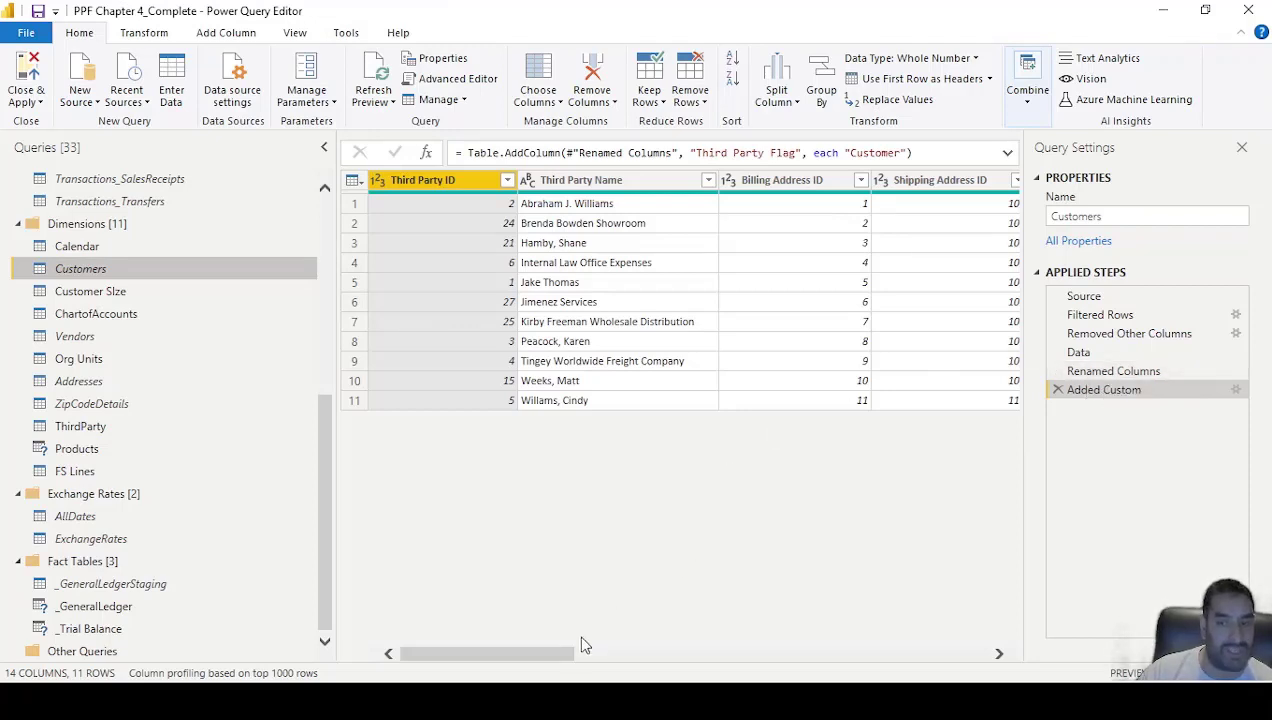
left_click_drag(560, 657, 980, 637)
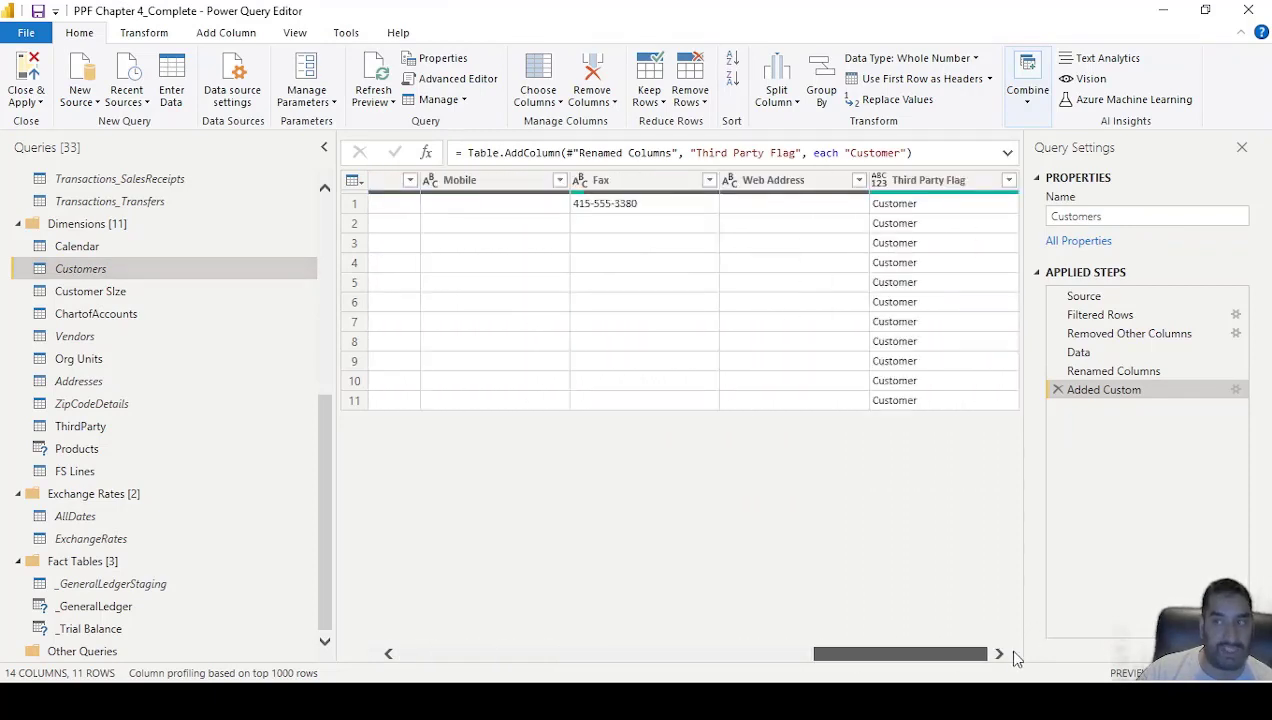
left_click_drag(889, 655, 452, 638)
left_click(189, 339)
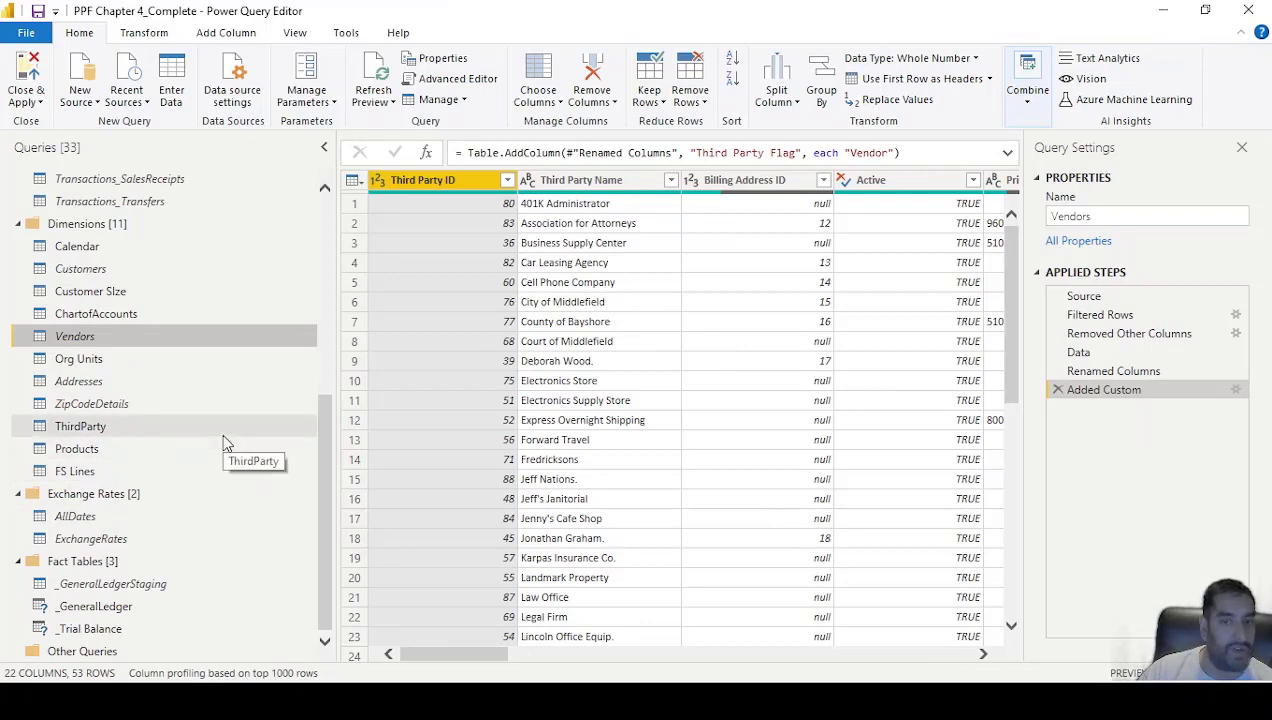
Step: Examine how _GeneralLedgerStaging combines the transaction tables, selects columns and replaces values, expanding the formula to read it in full
left_click(218, 592)
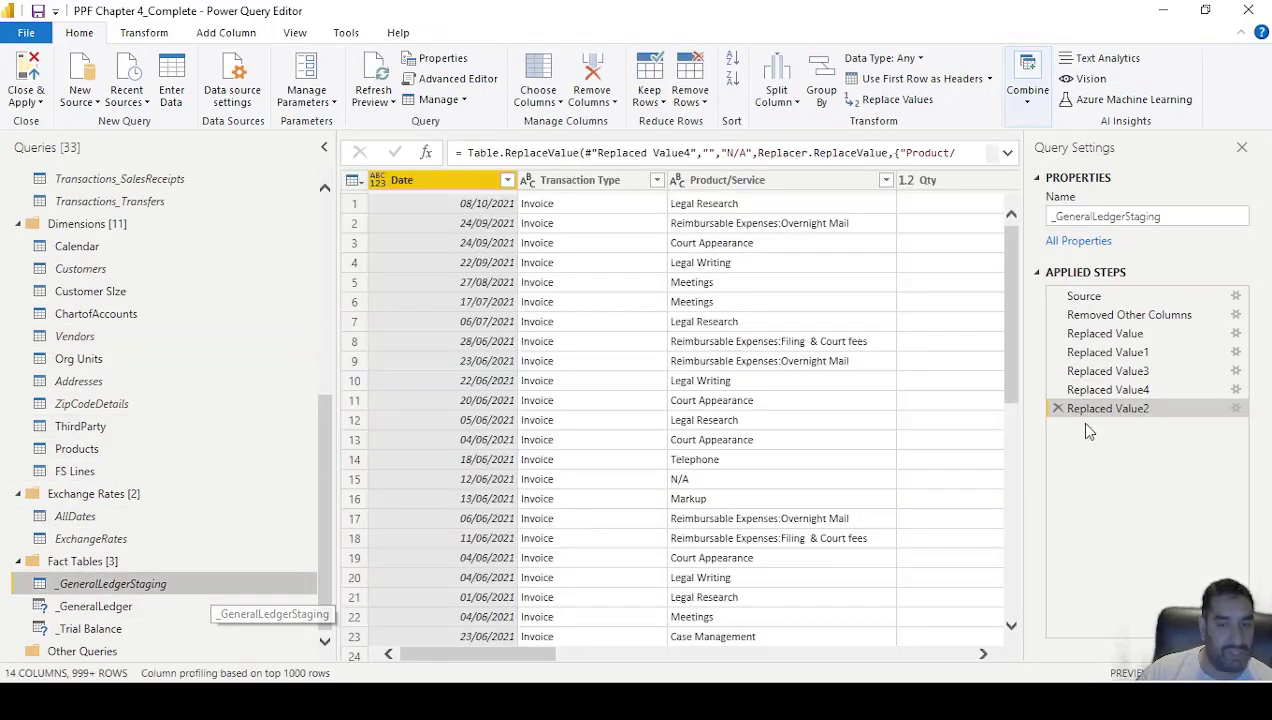
left_click(1090, 298)
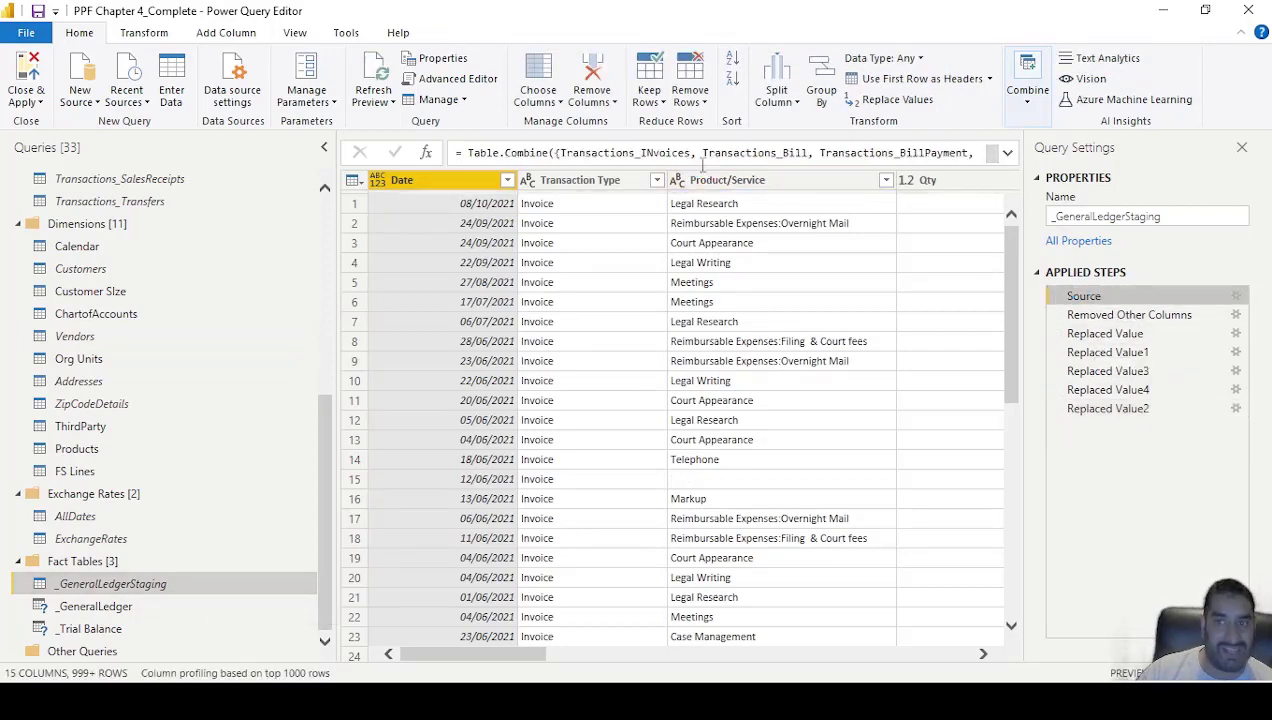
left_click(1007, 152)
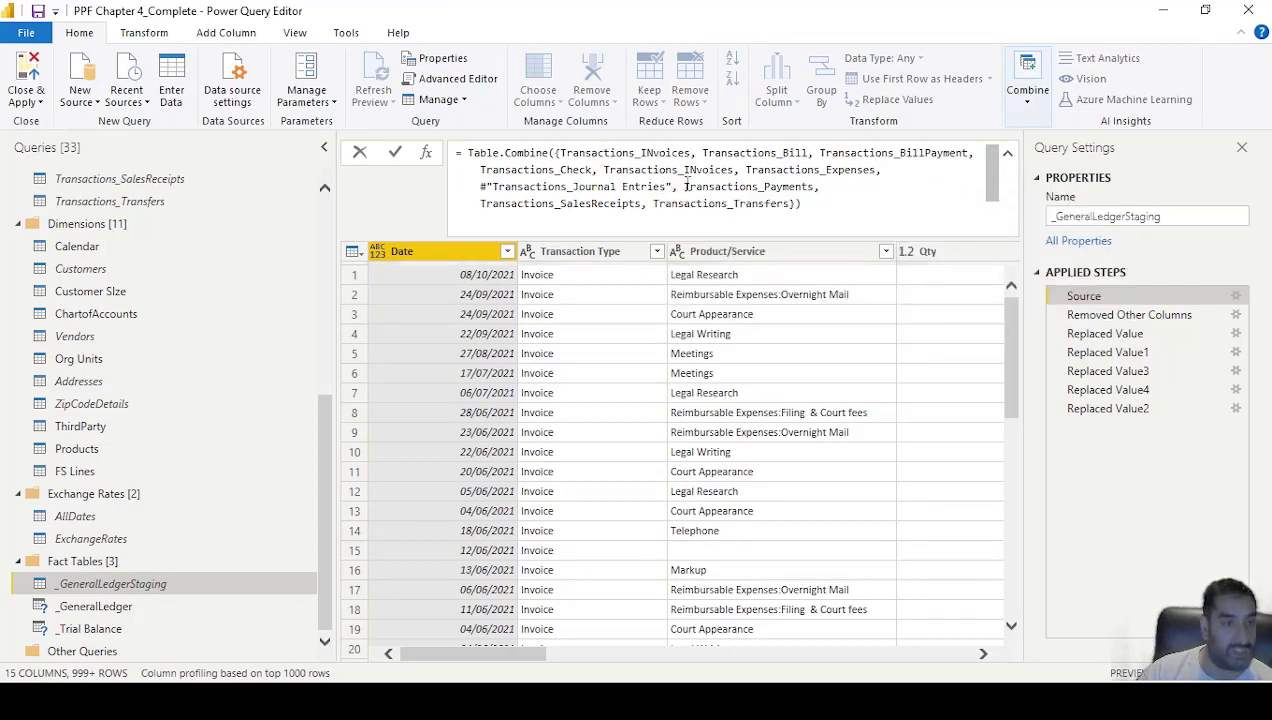
left_click(1124, 316)
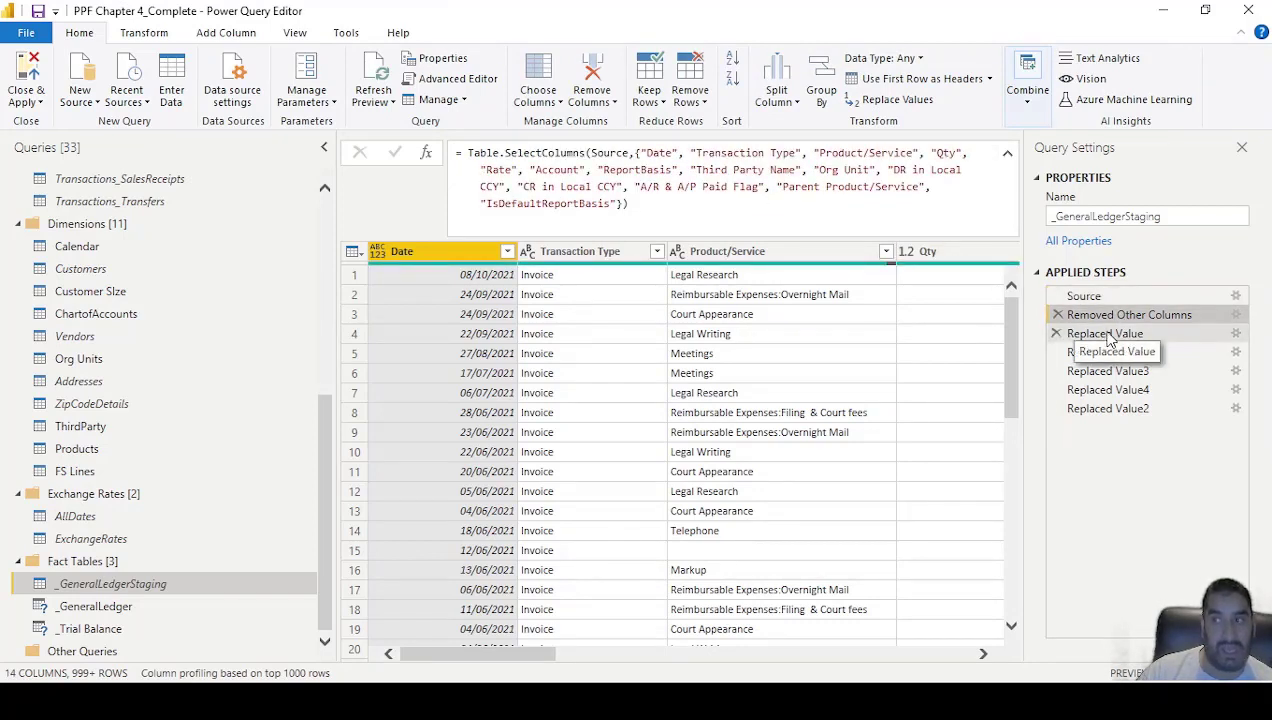
left_click(1076, 334)
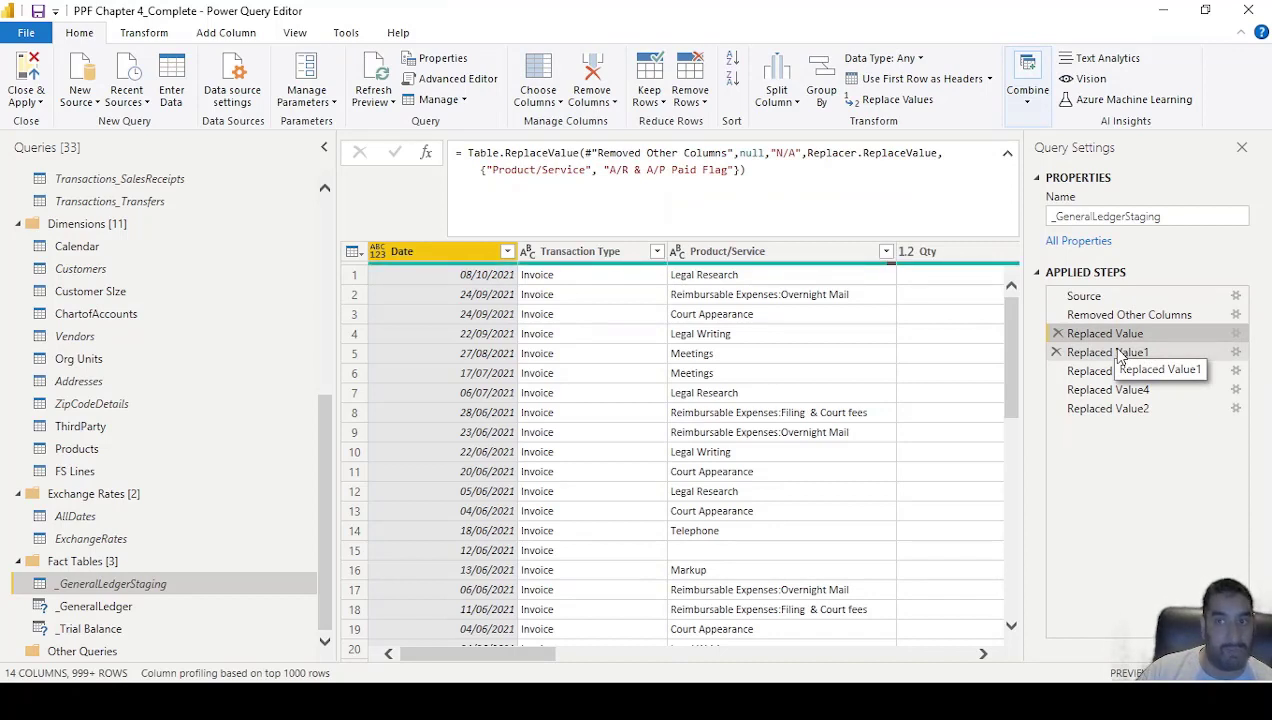
left_click(1120, 356)
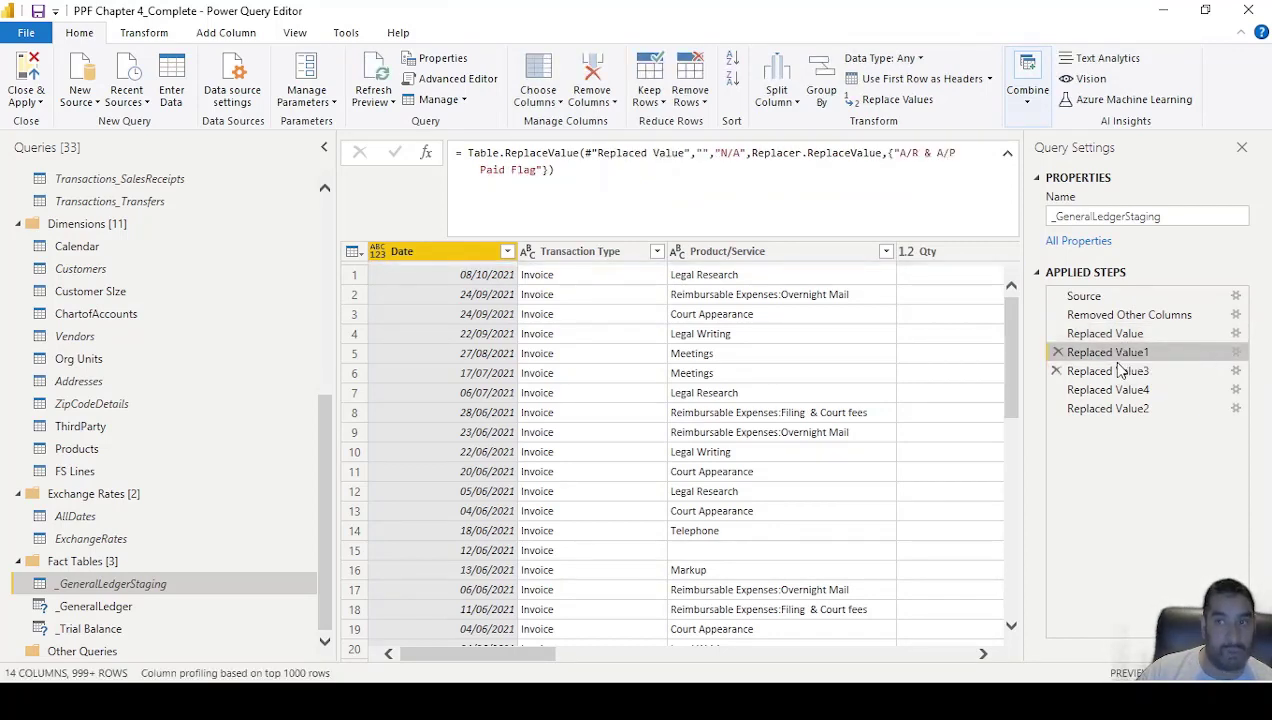
left_click(1120, 371)
left_click(1112, 408)
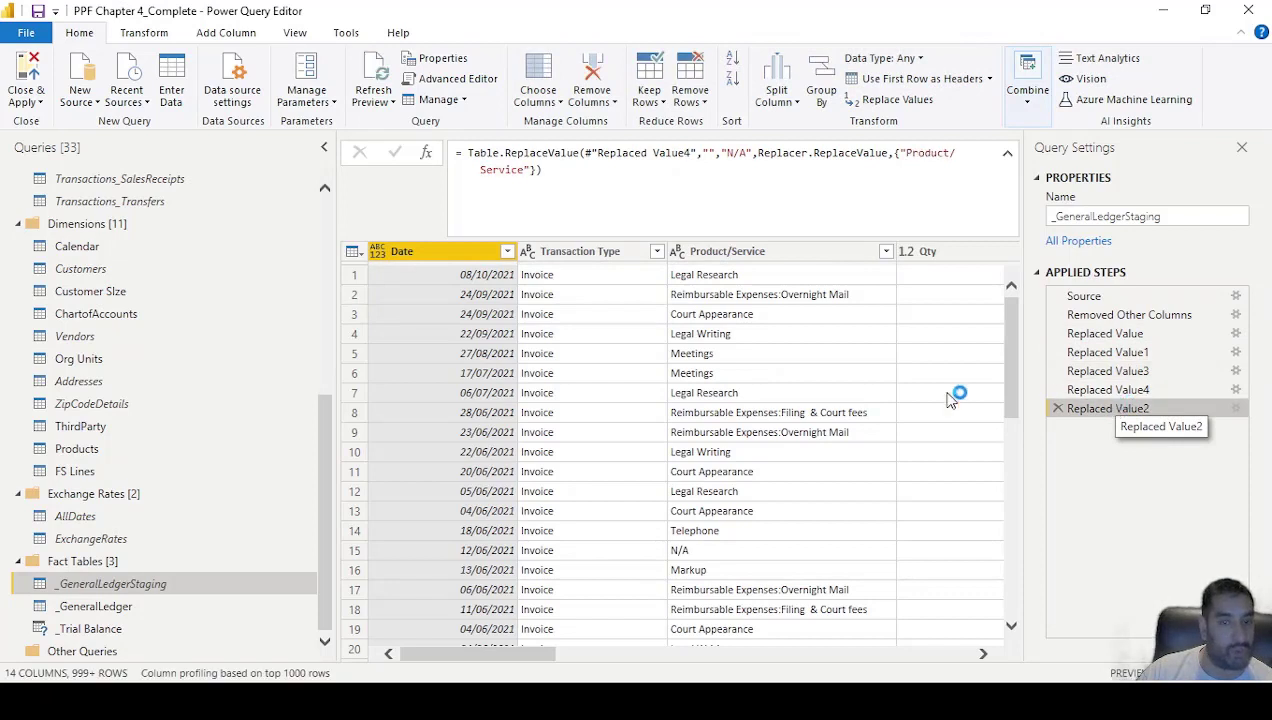
Step: Examine the _GeneralLedger query's applied steps, from its Source reference to the Expanded ExchangeRates step, and view the column-adding tools
left_click(185, 605)
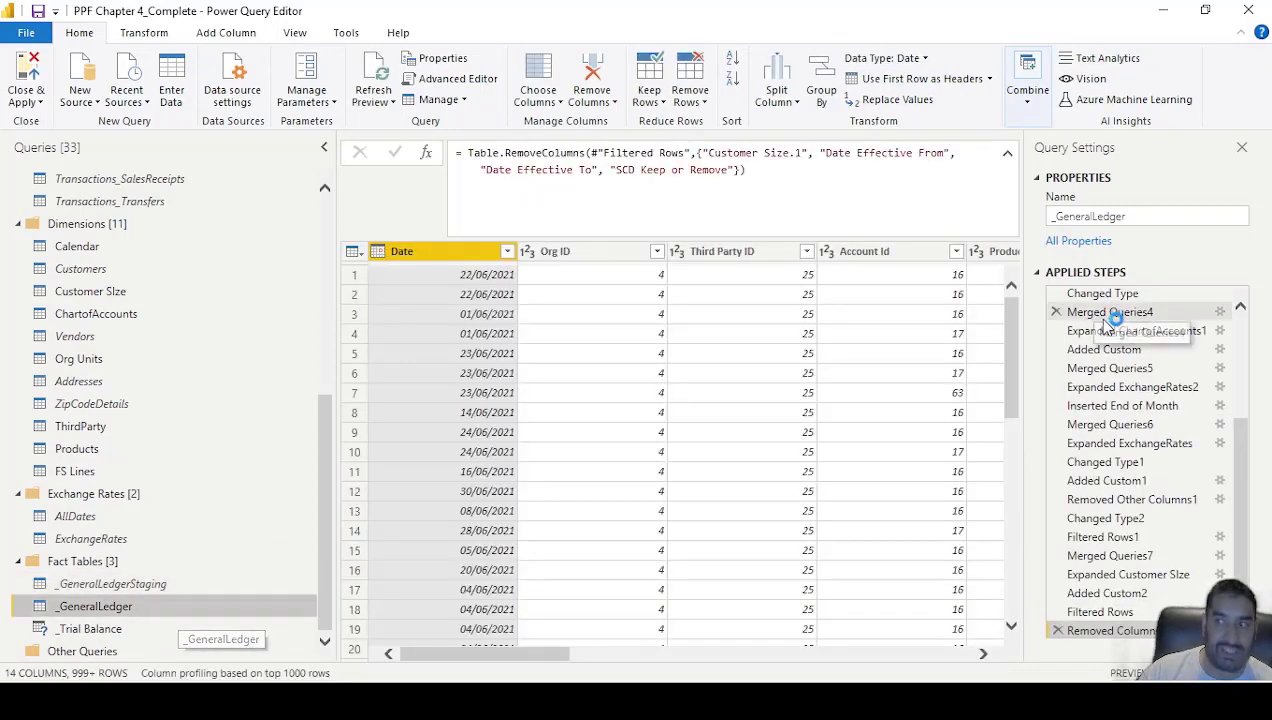
scroll(1150, 326, "up", 5)
left_click(1140, 298)
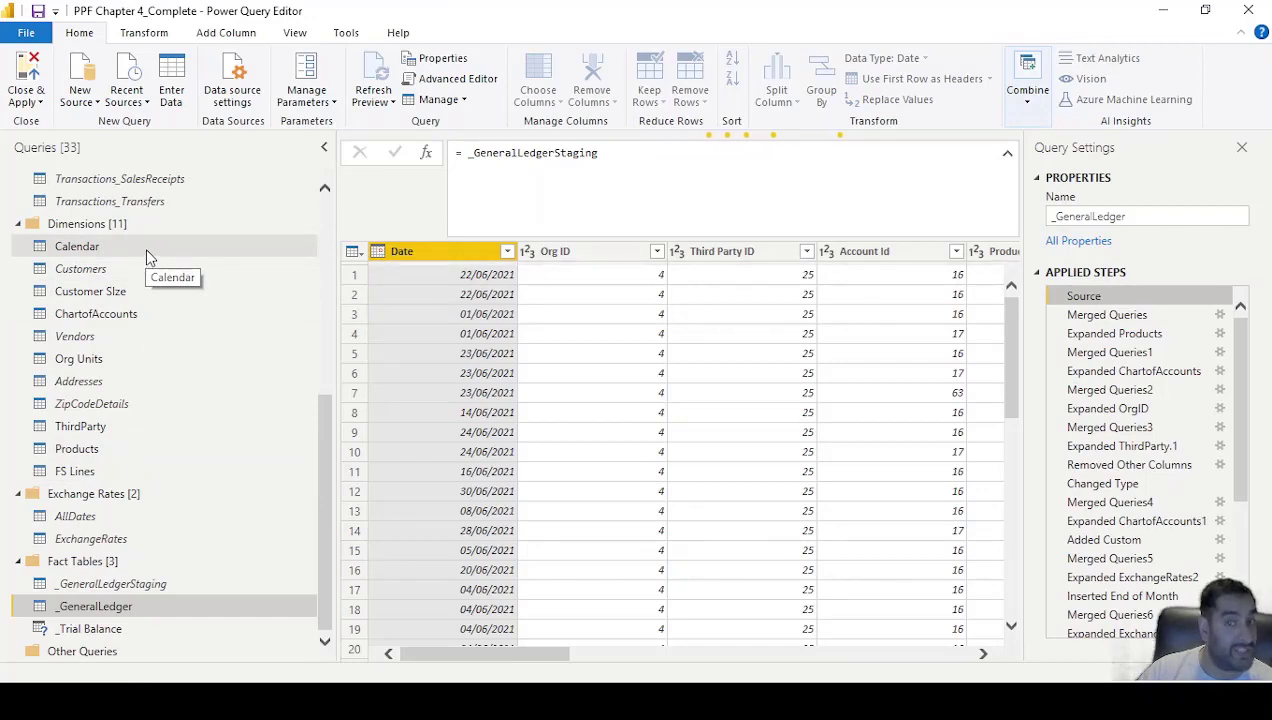
left_click(226, 32)
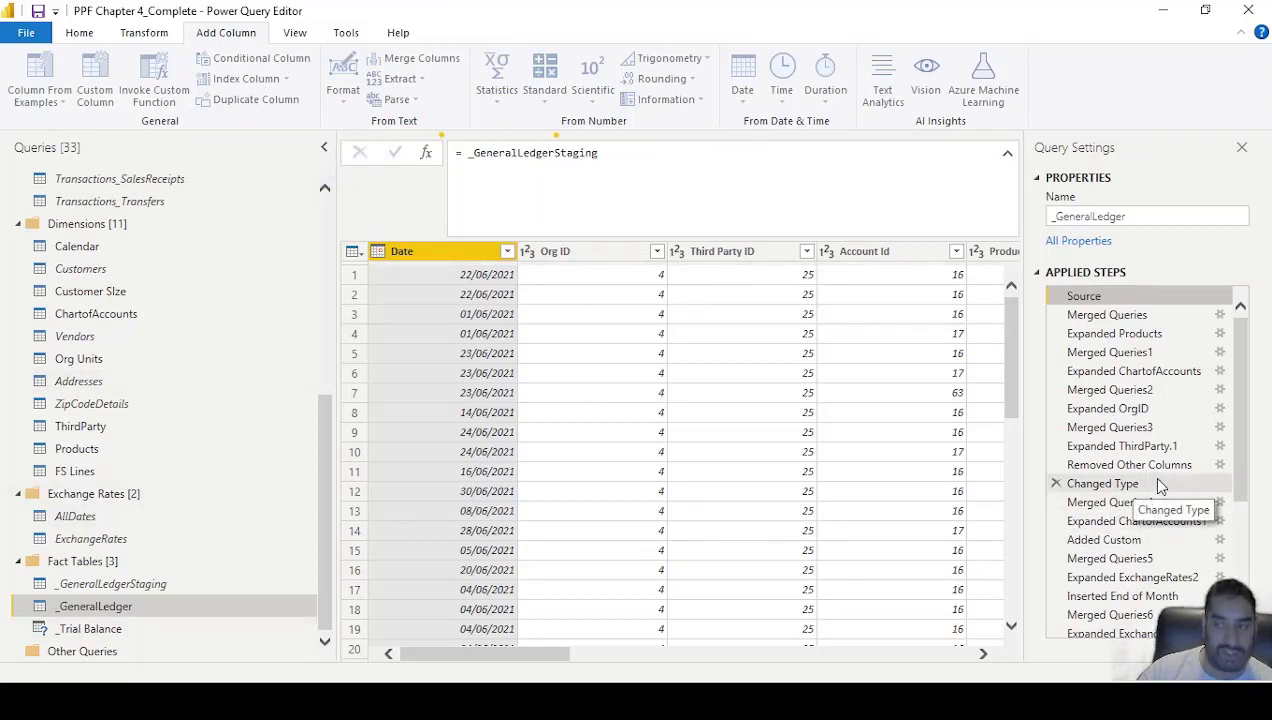
scroll(1160, 485, "down", 3)
left_click(1163, 439)
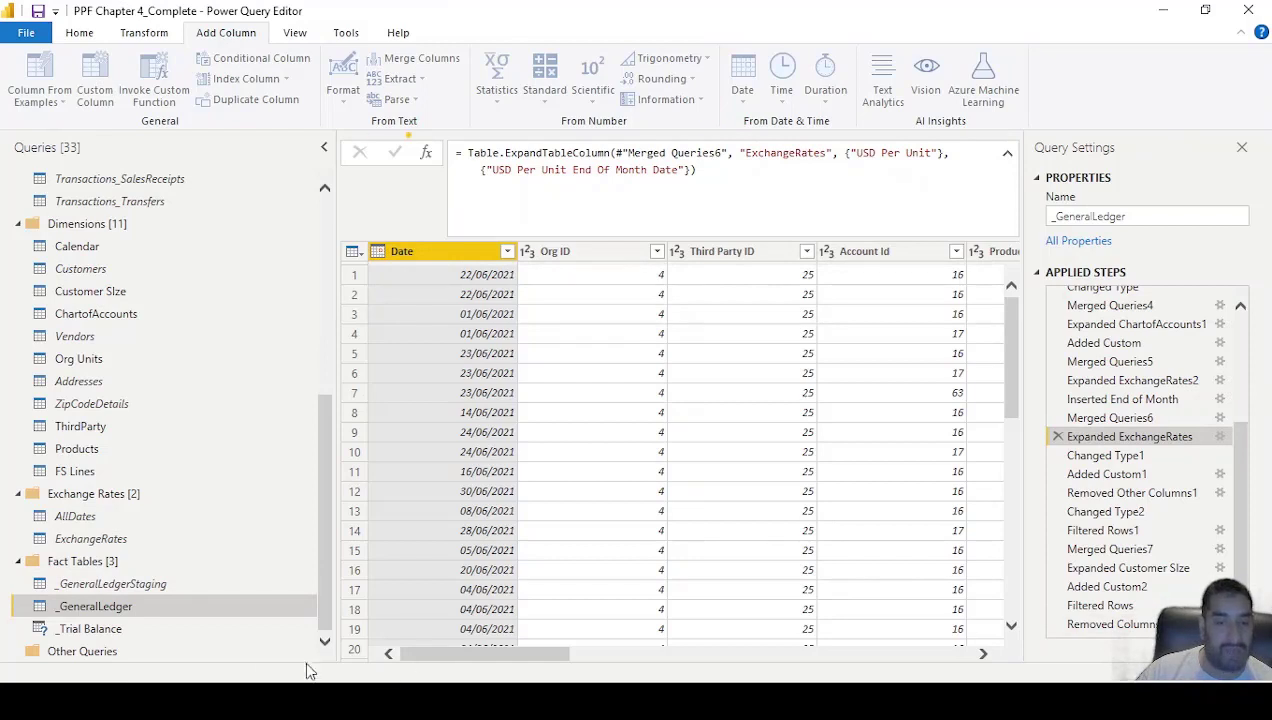
Step: Examine the _Trial Balance query's Source and Grouped Rows steps, and view the settings of its grouping
left_click(210, 630)
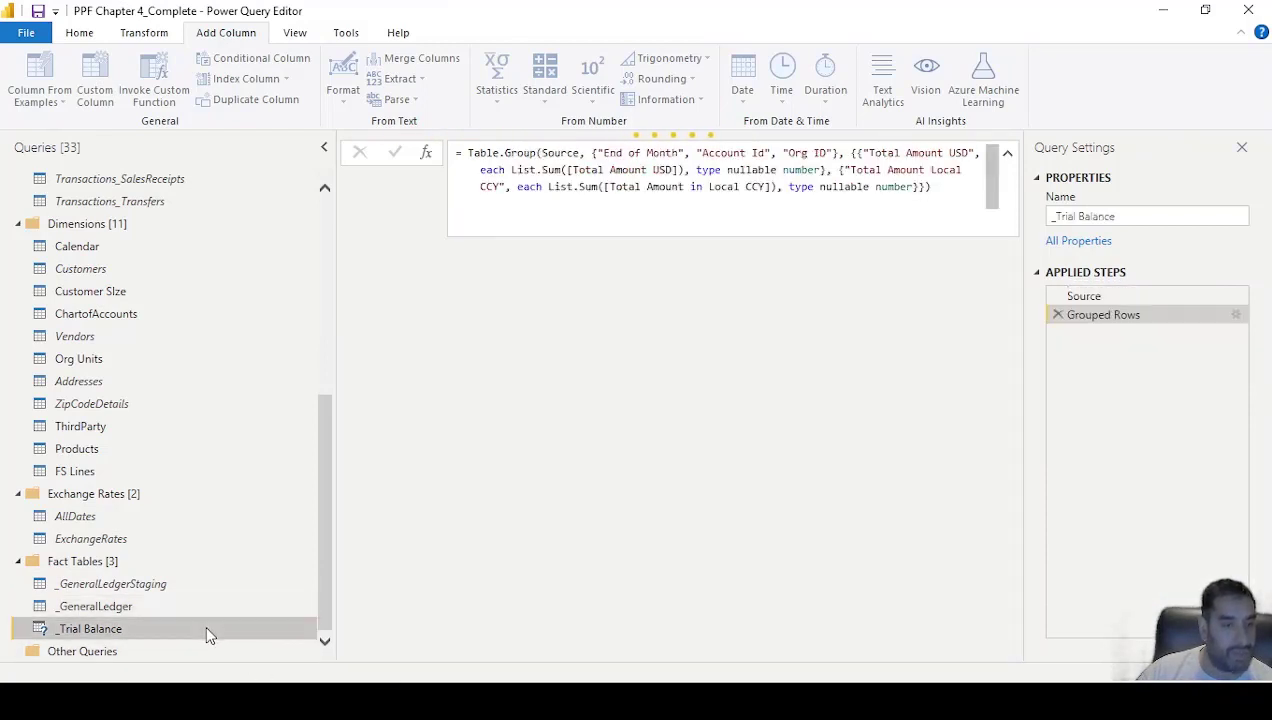
left_click(1128, 298)
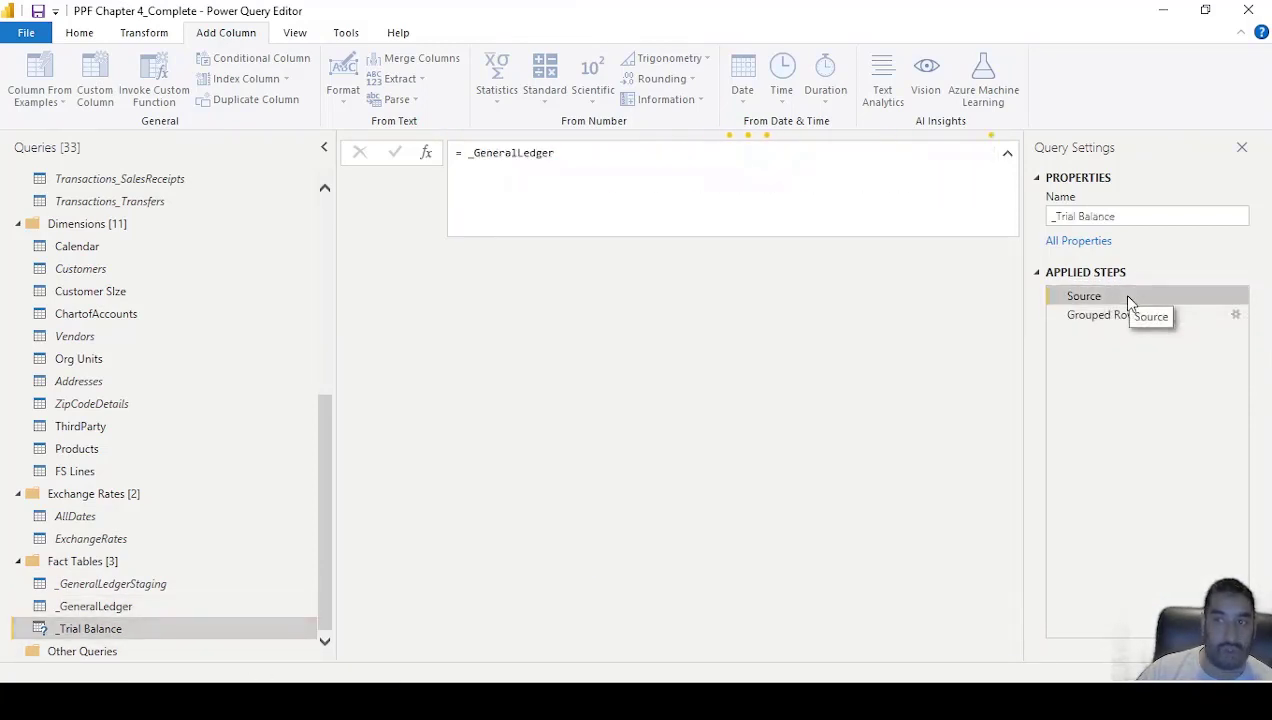
left_click(1136, 316)
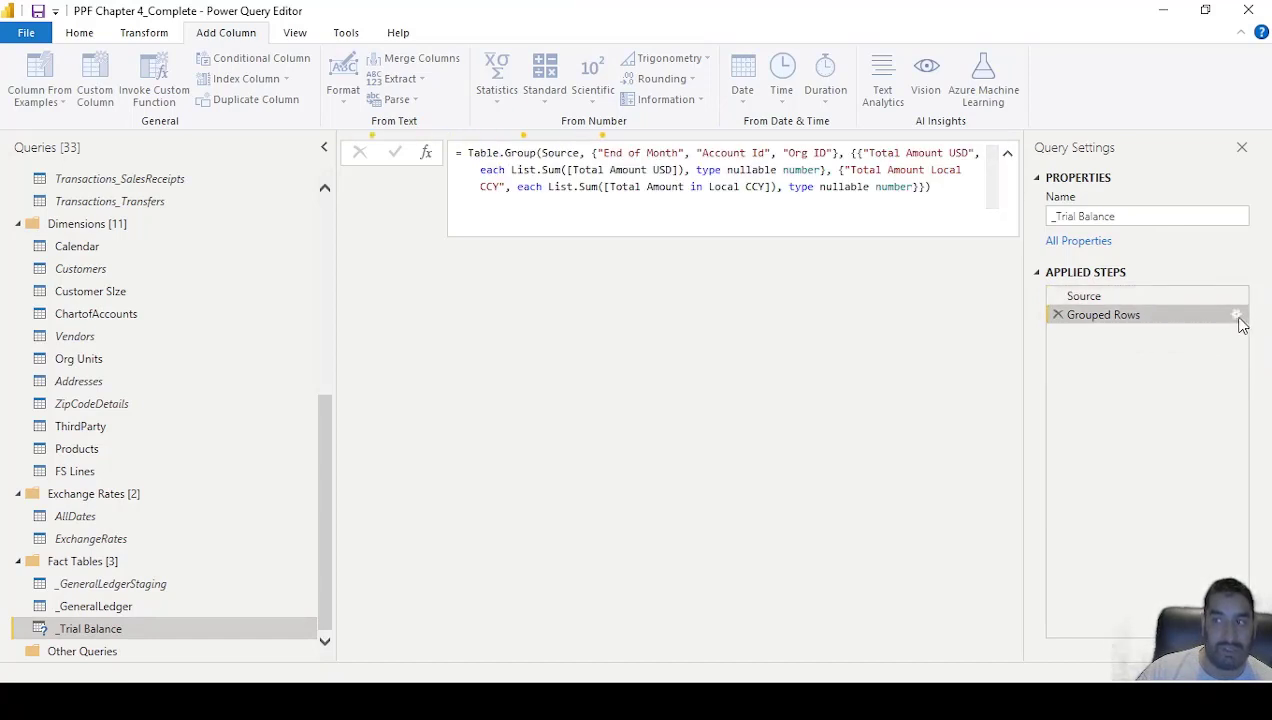
left_click(1238, 318)
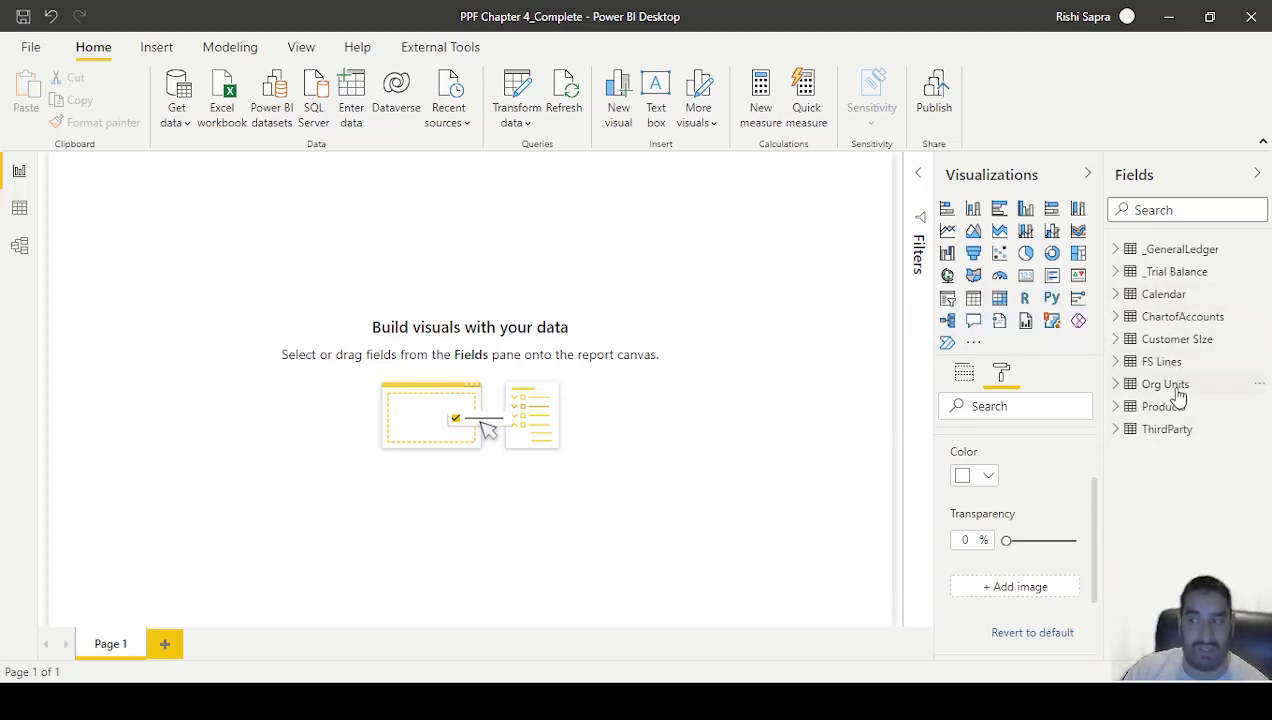
Step: Review the table relationships around _GeneralLedger and _Trial Balance in the data model diagram, then return to the report page
left_click(19, 245)
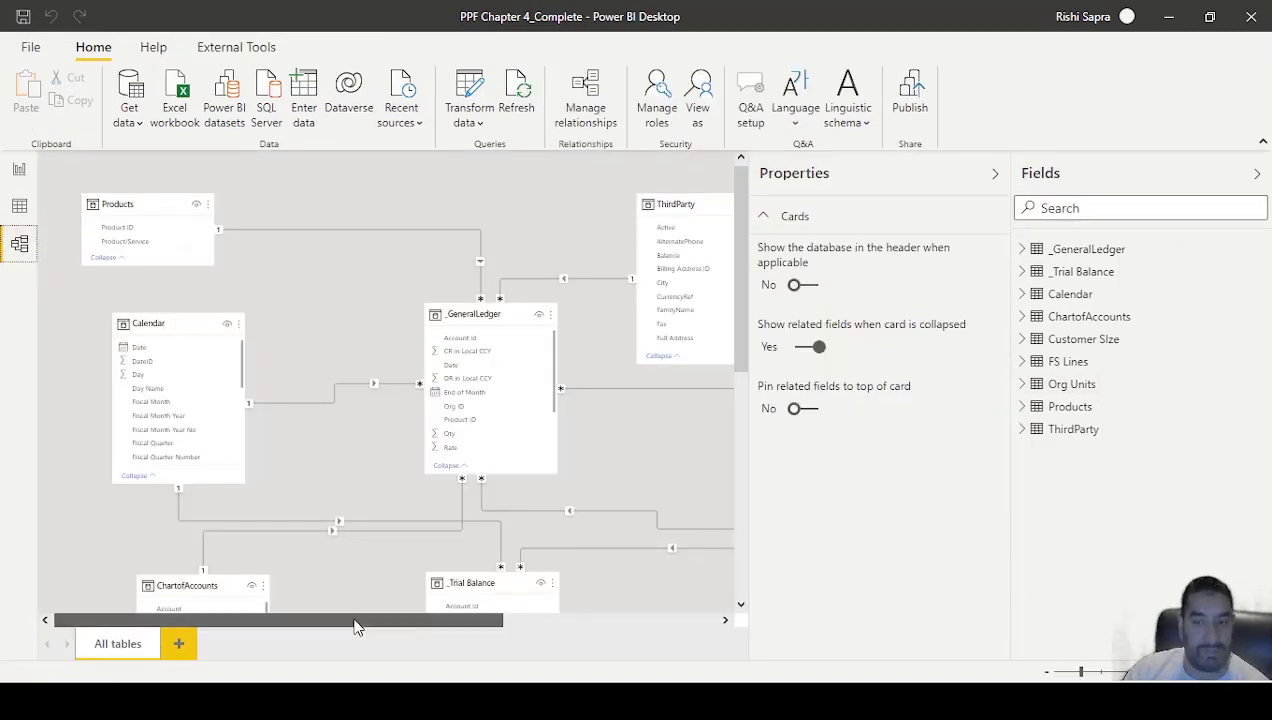
left_click_drag(355, 625, 480, 624)
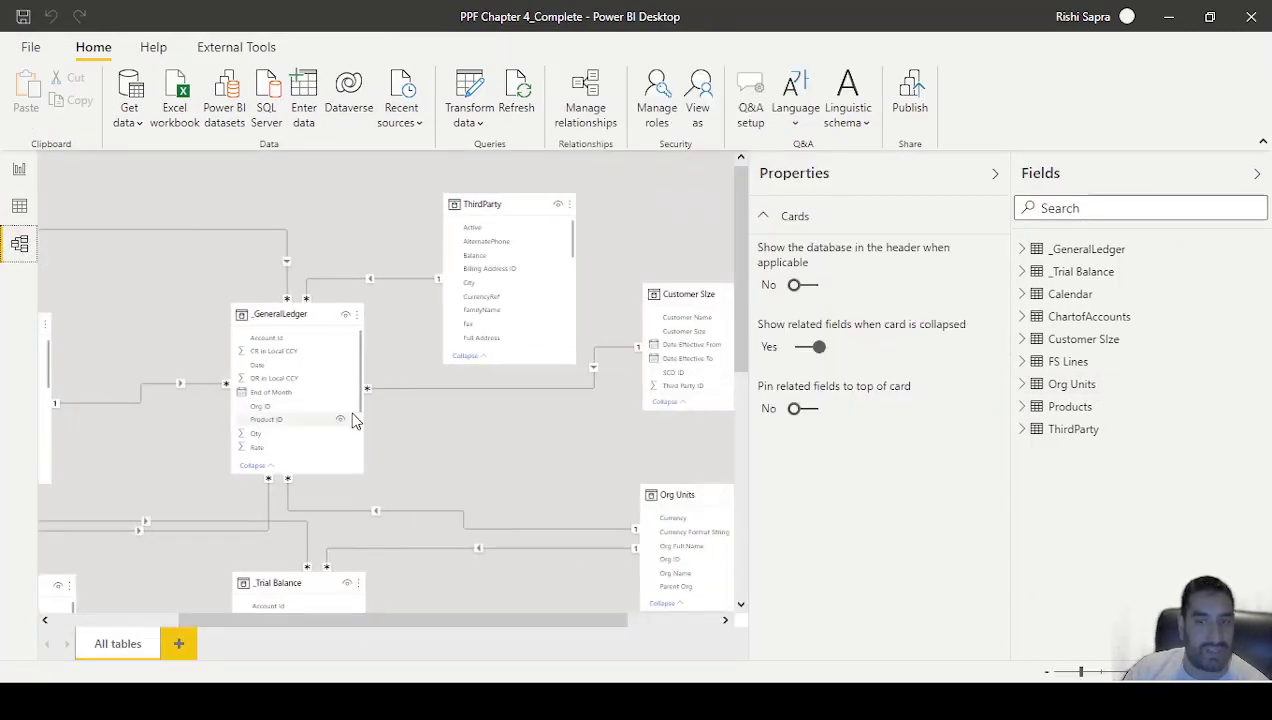
scroll(412, 442, "down", 3)
scroll(312, 600, "up", 3)
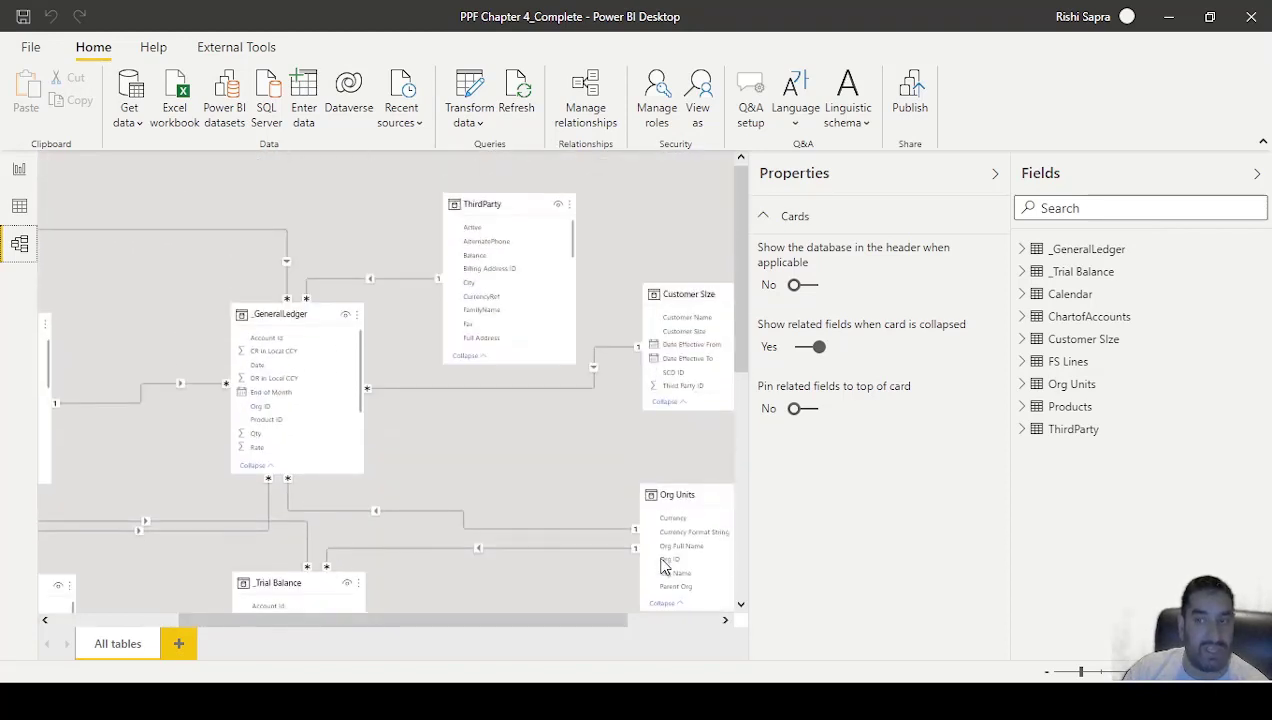
left_click_drag(397, 622, 152, 632)
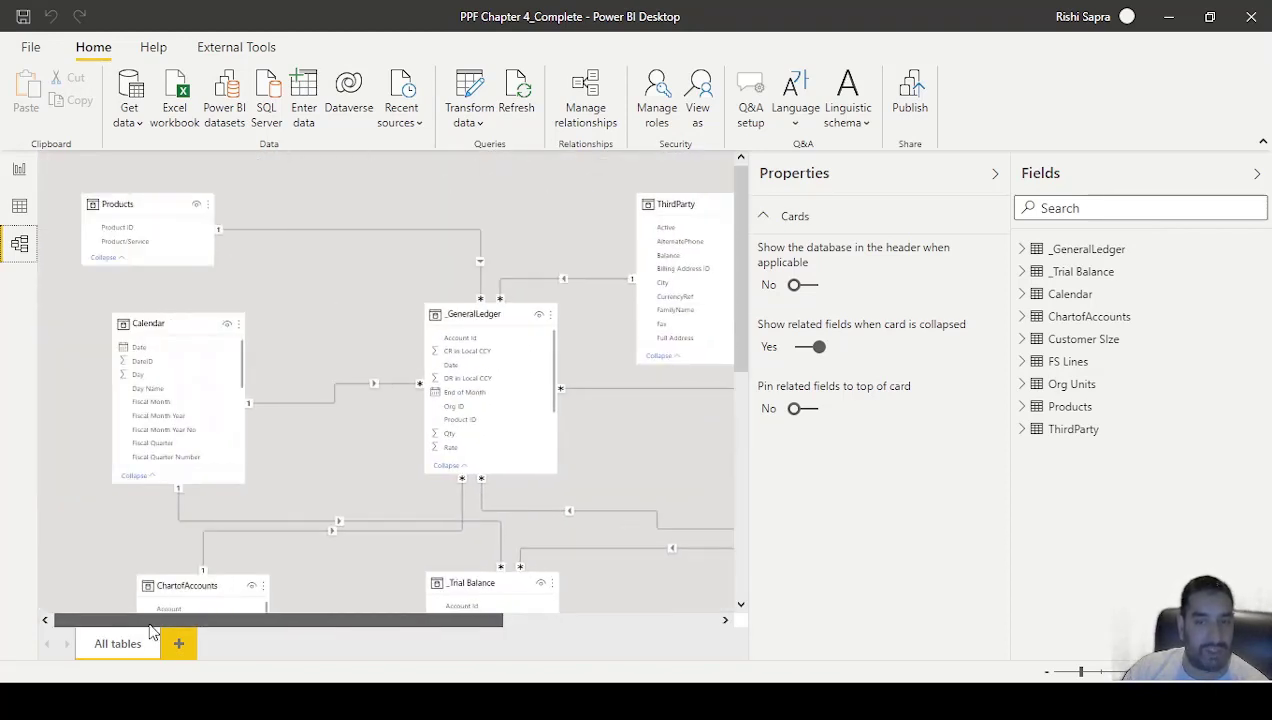
left_click(24, 174)
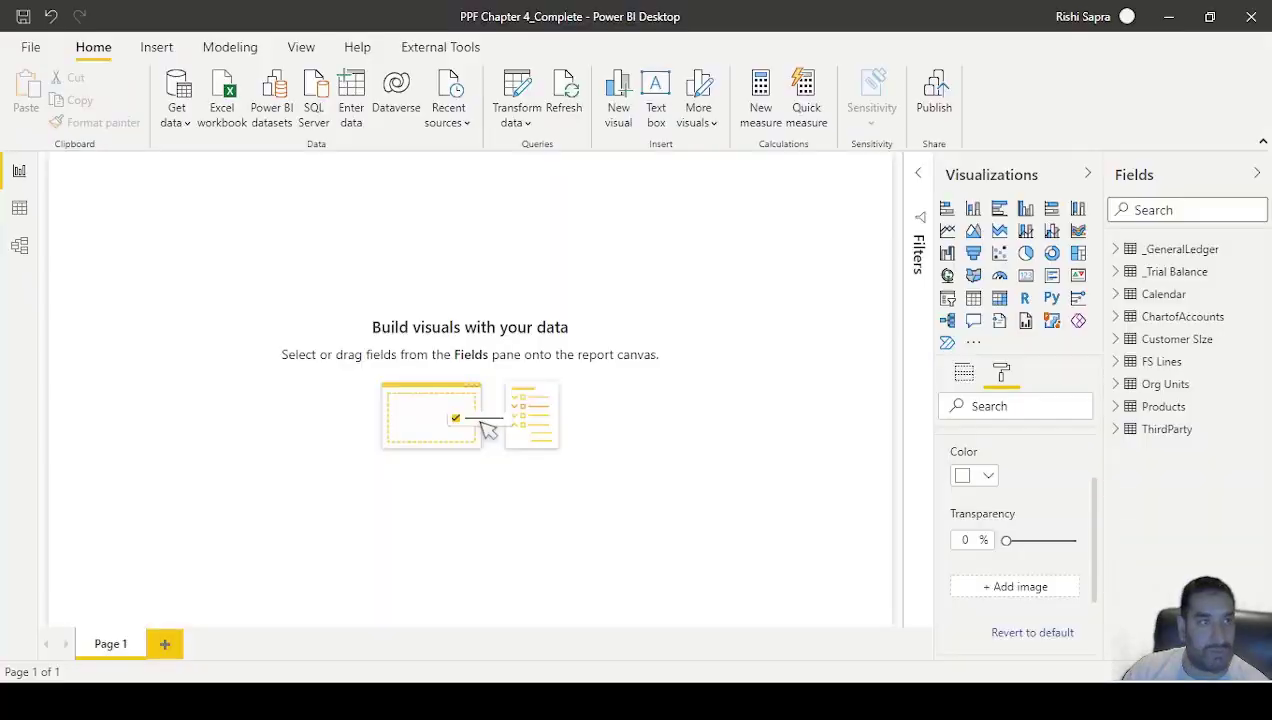
Step: Switch to the Word document and review the report wireframe, from the key-figure cards down to the Formatted Income Statement and Bridge Table
left_click_drag(2, 155, 840, 58)
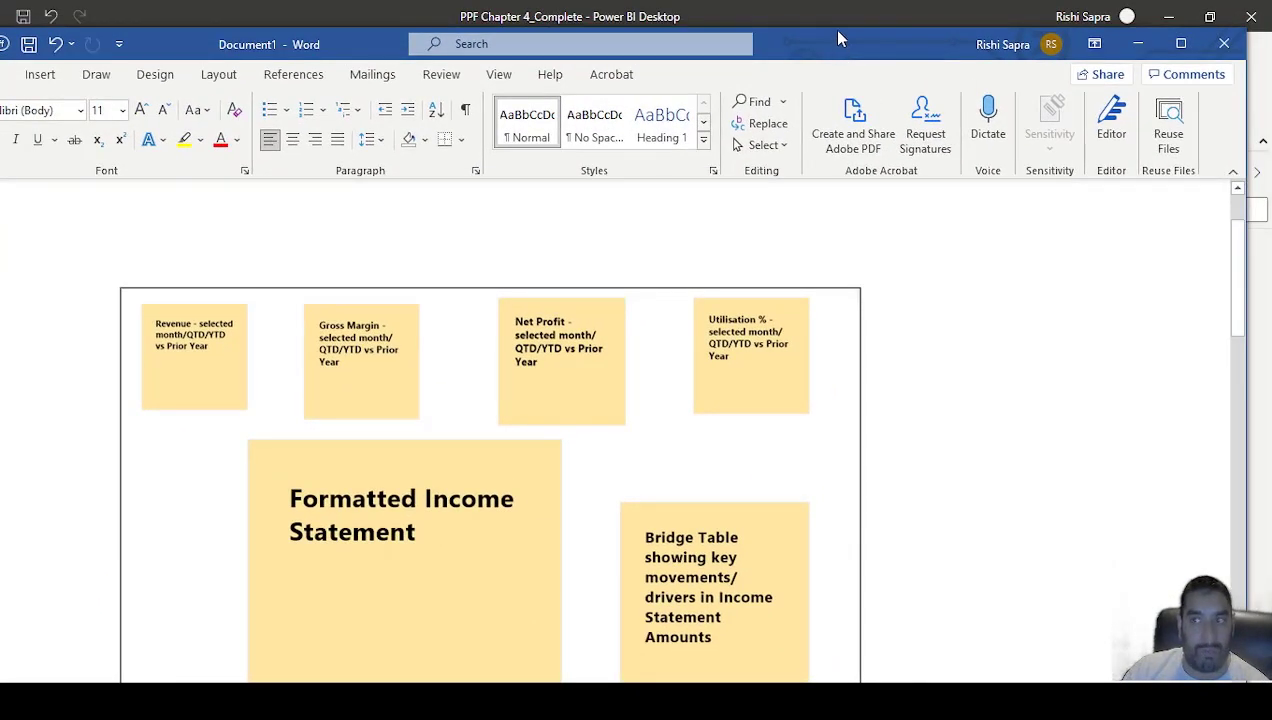
left_click_drag(831, 24, 816, 65)
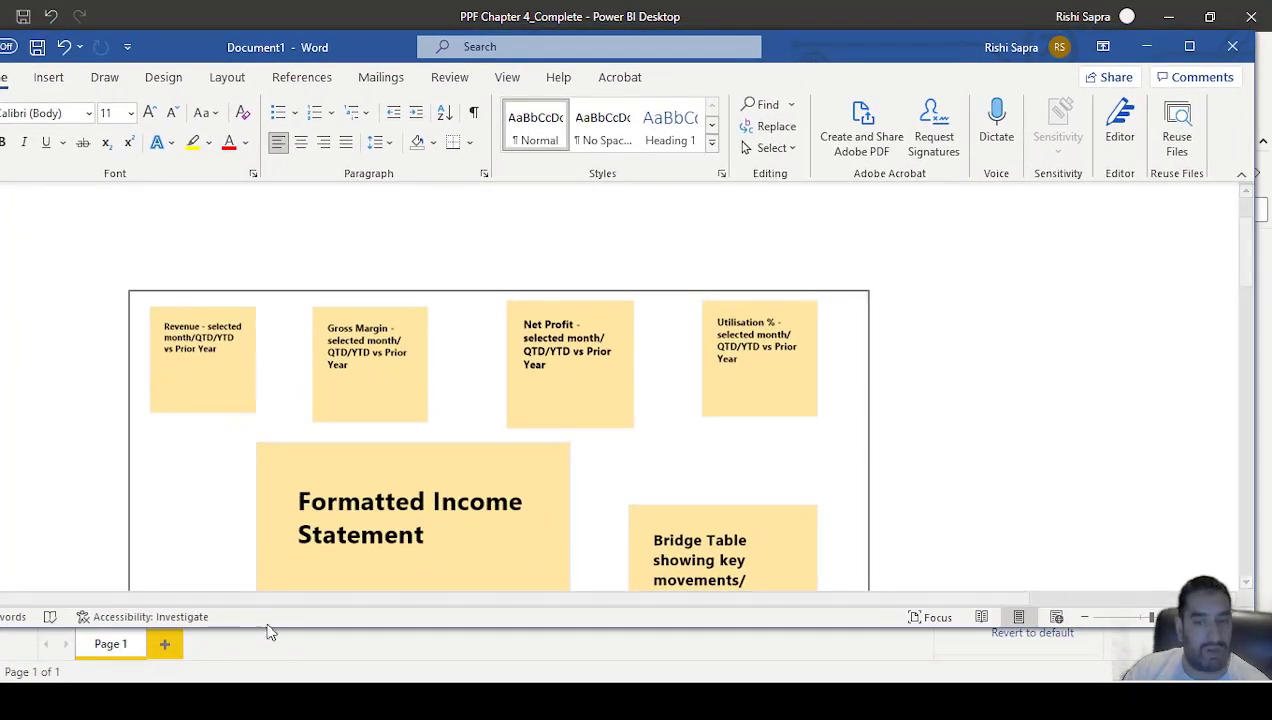
left_click_drag(268, 626, 264, 668)
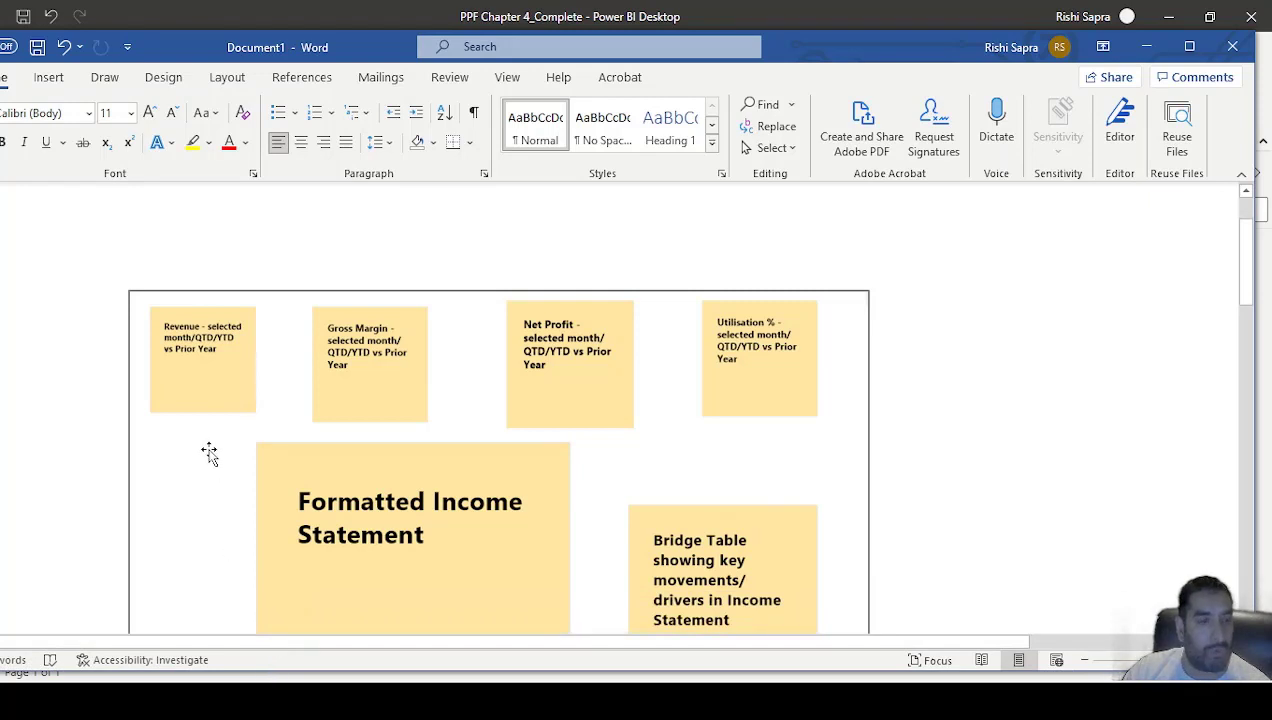
scroll(345, 540, "down", 2)
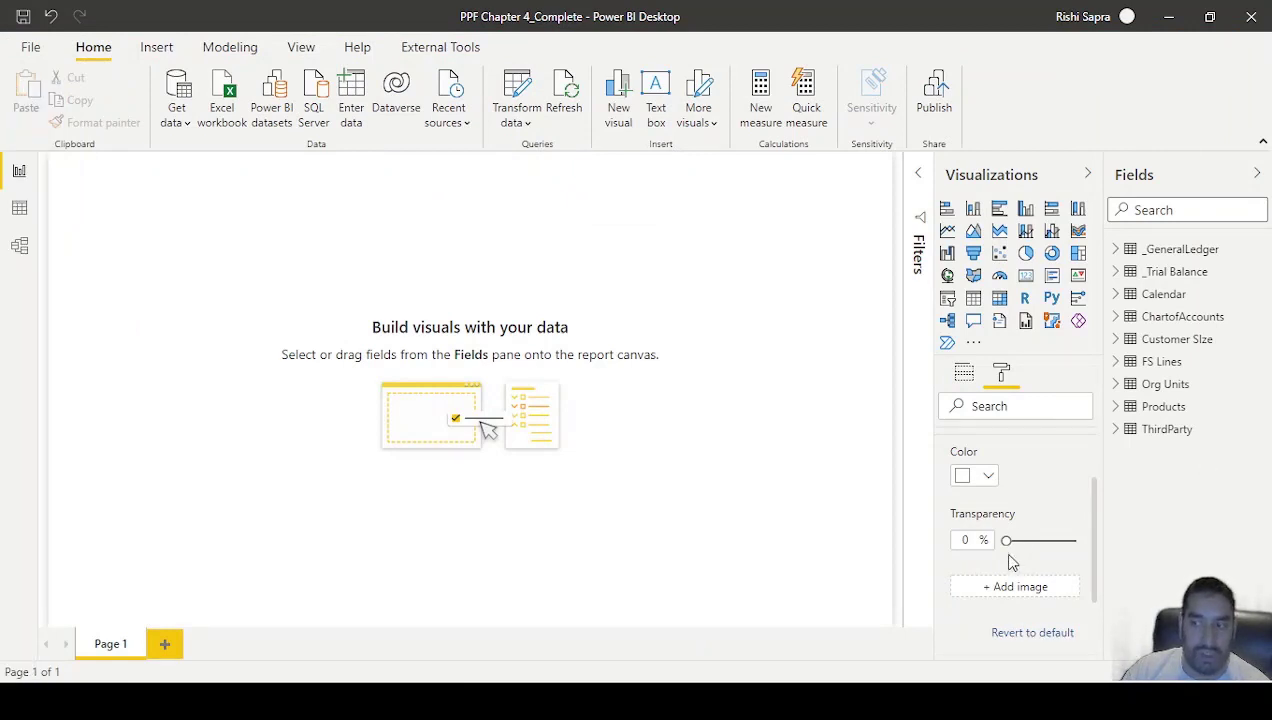
Step: Add the PPF Income Statement Analysis image without visual placeholders from Design Assets as the report page background
left_click(1045, 590)
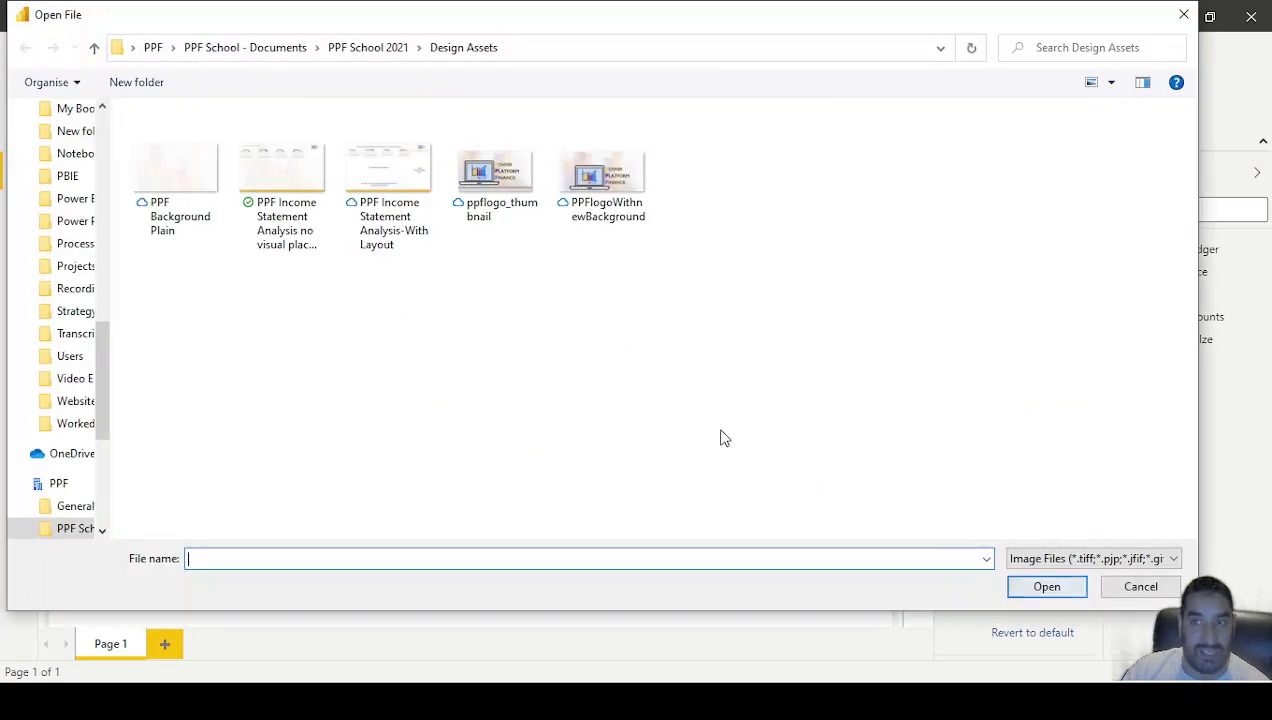
double_click(305, 178)
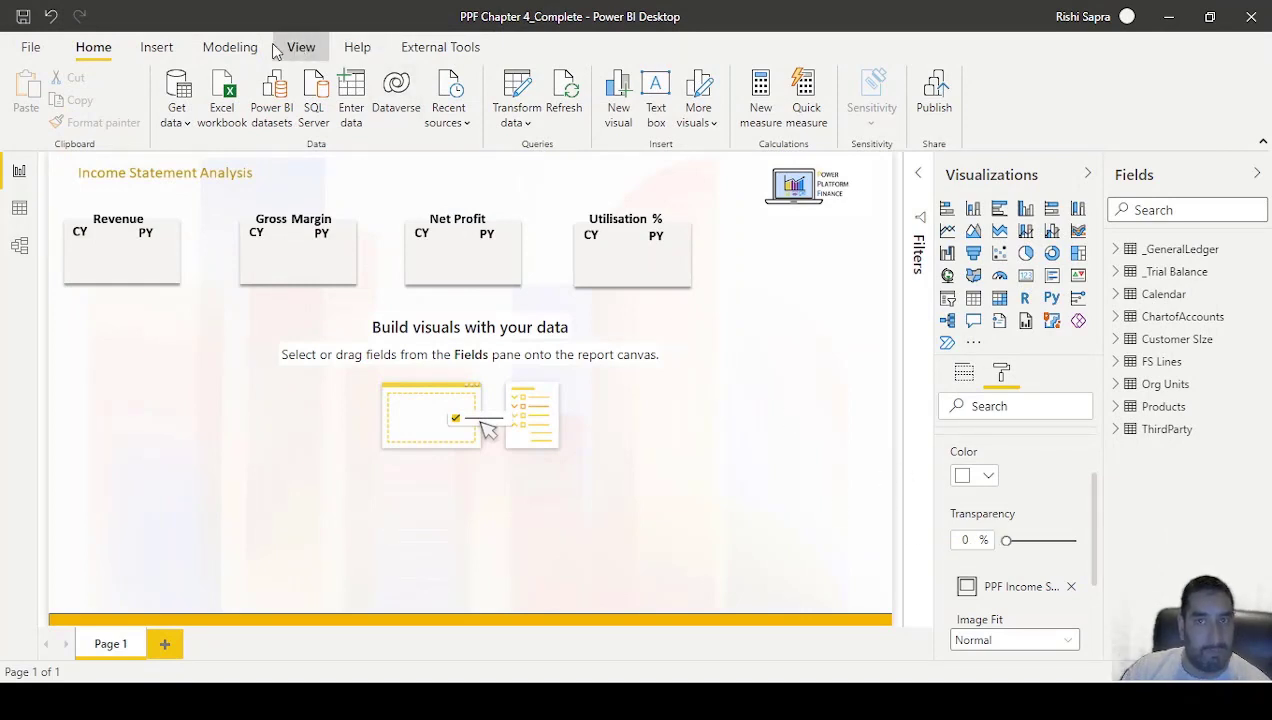
Step: Import the PPF Colour Theme file as the report theme and check its palette in the background colour picker
left_click(303, 46)
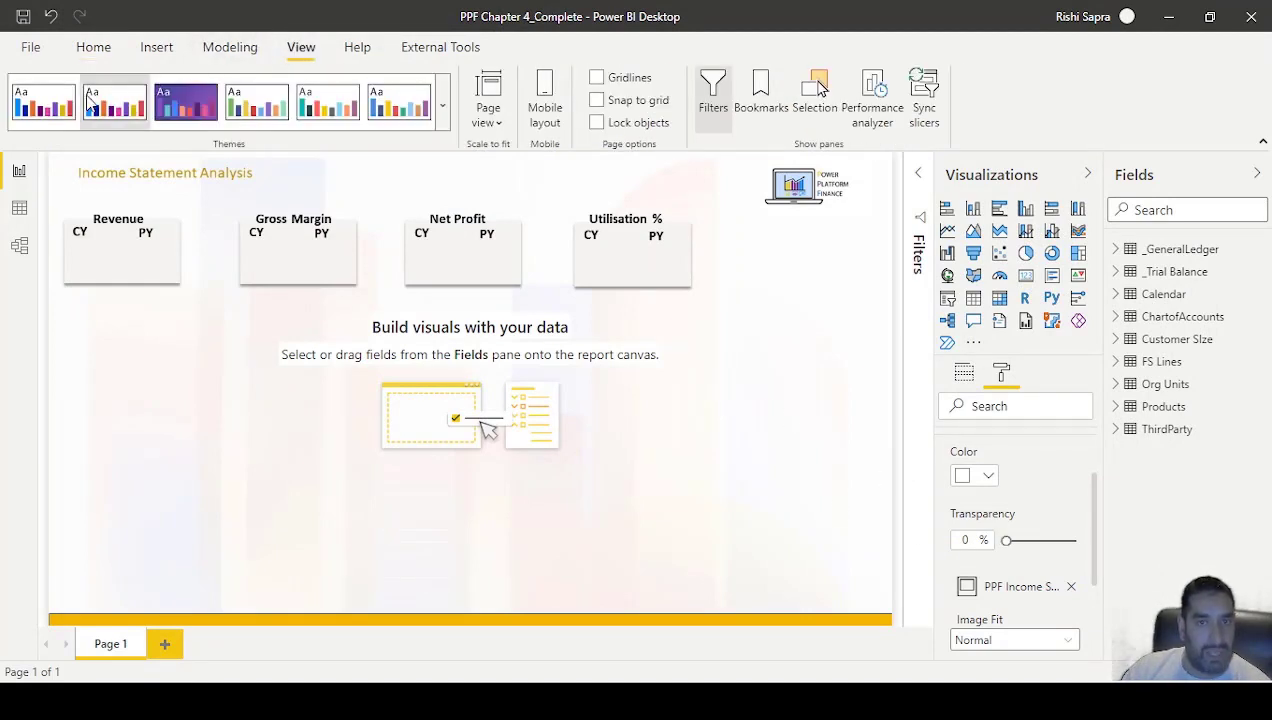
left_click(441, 112)
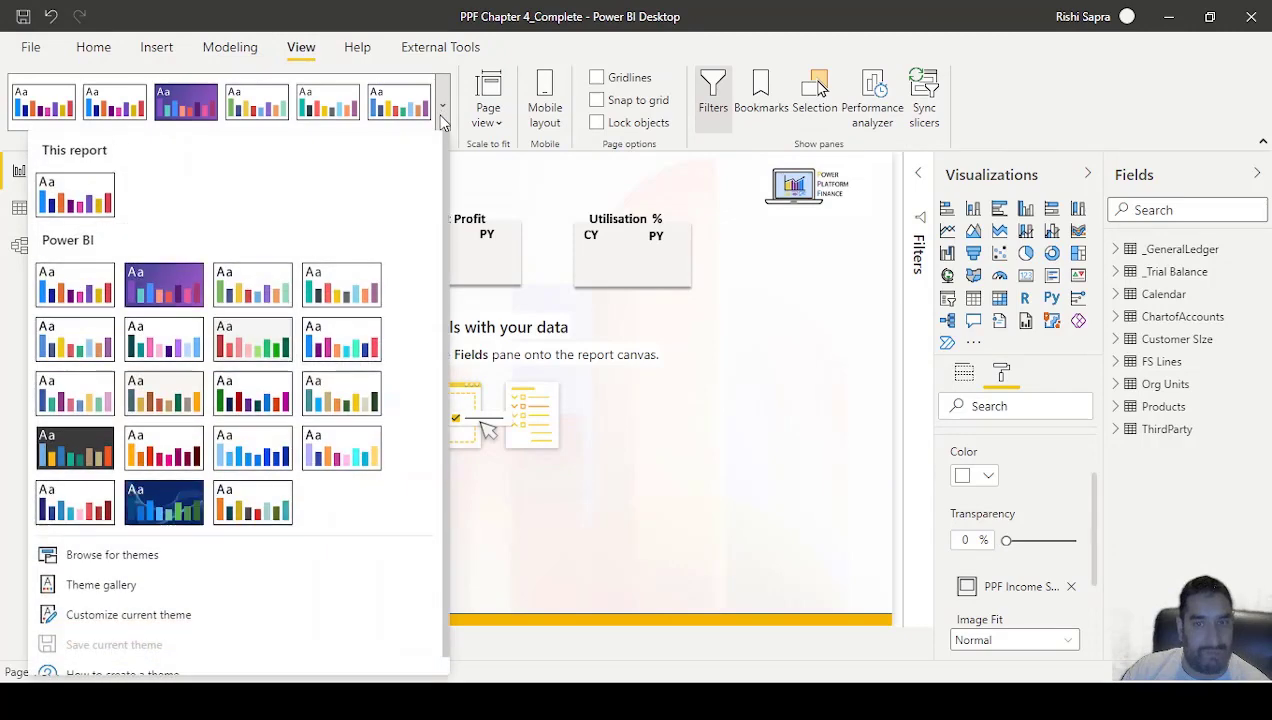
left_click(224, 562)
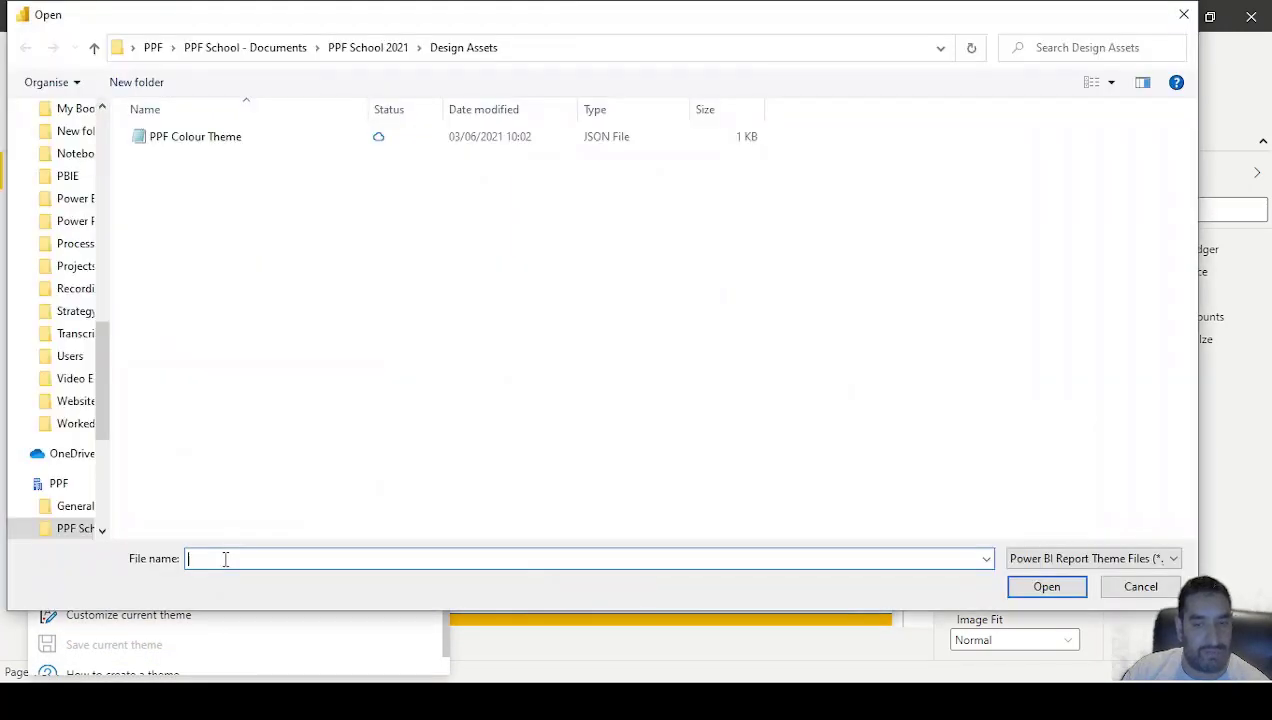
double_click(257, 140)
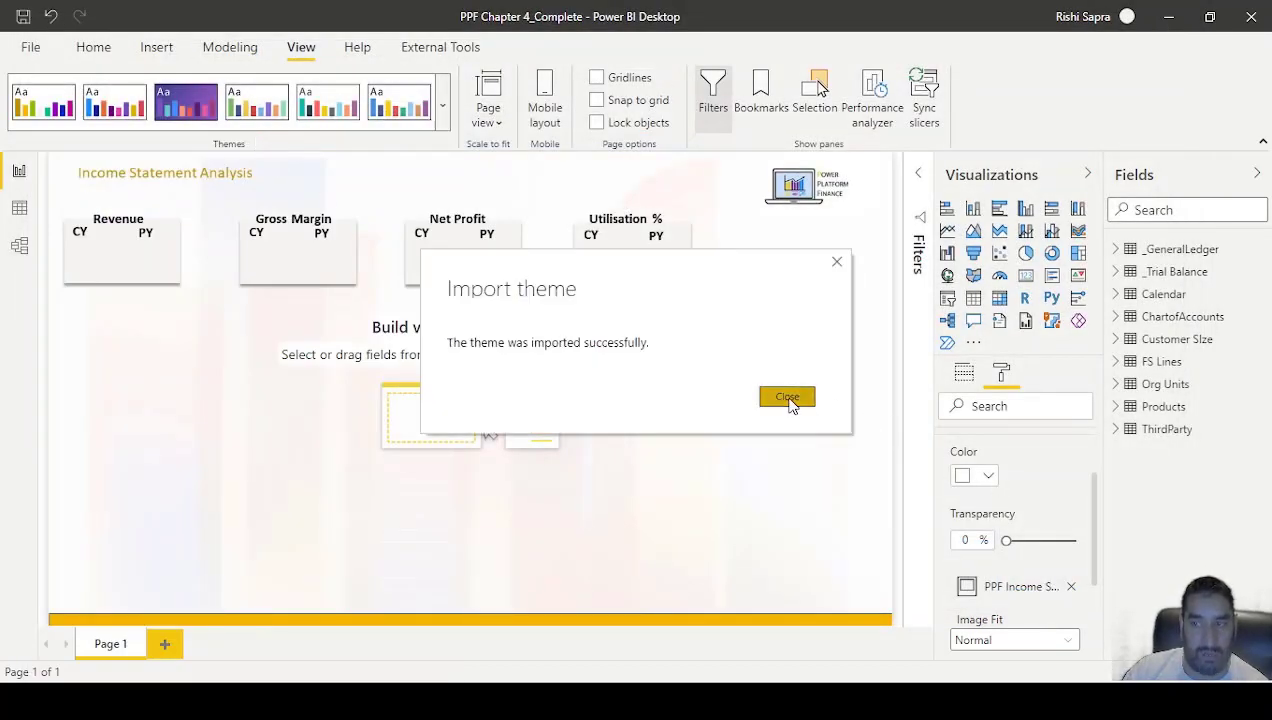
left_click(787, 398)
left_click(987, 476)
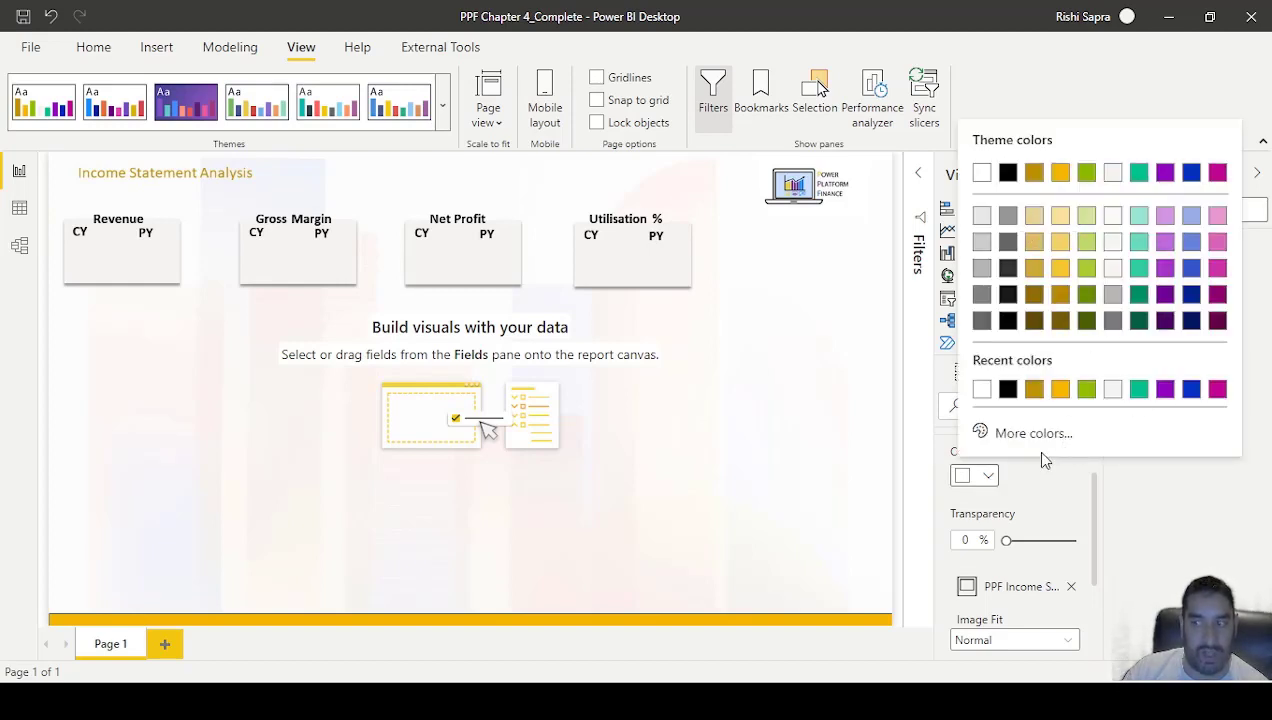
left_click(990, 479)
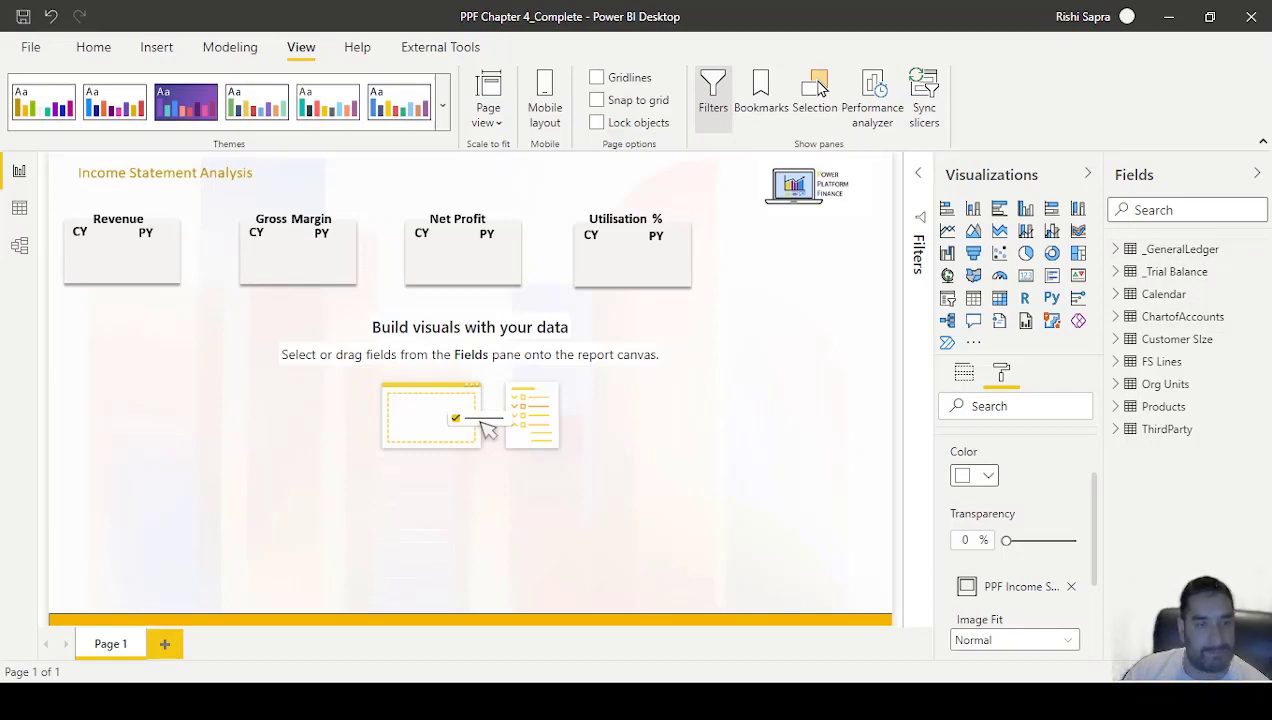
Step: Create an empty table named __Measures in Power Query Editor and apply the change to the model
left_click(1167, 429)
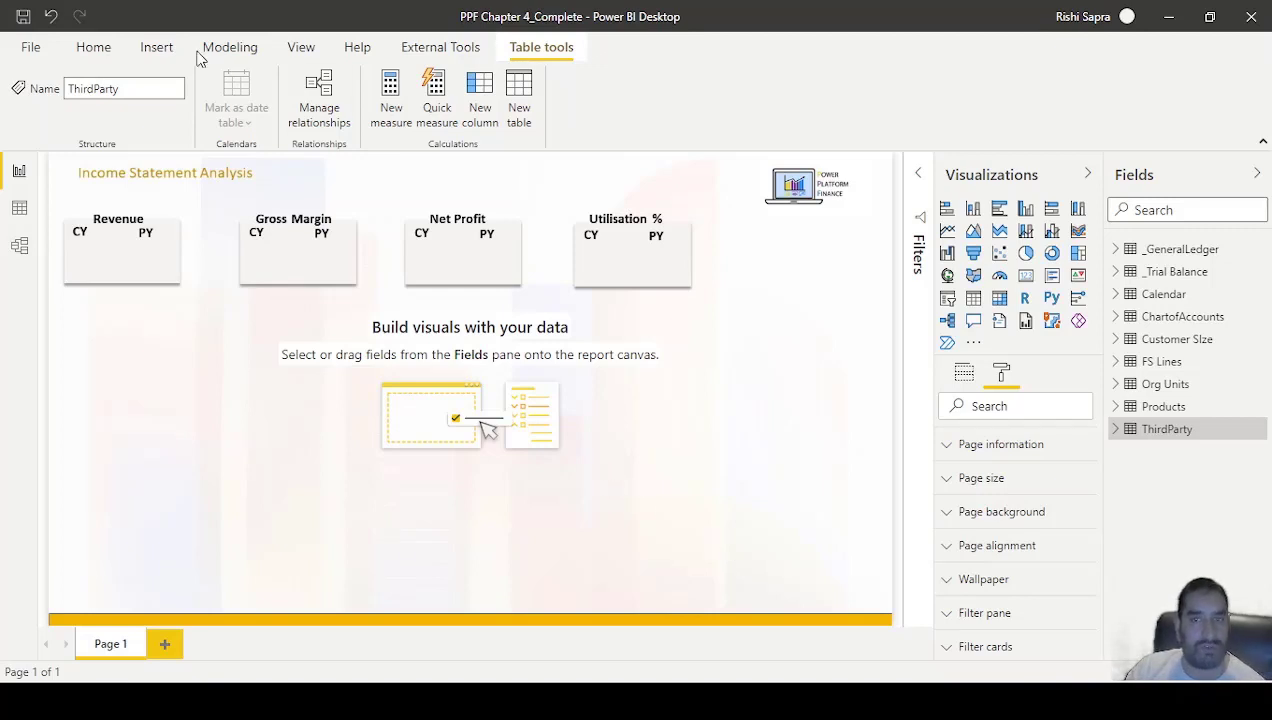
left_click(264, 49)
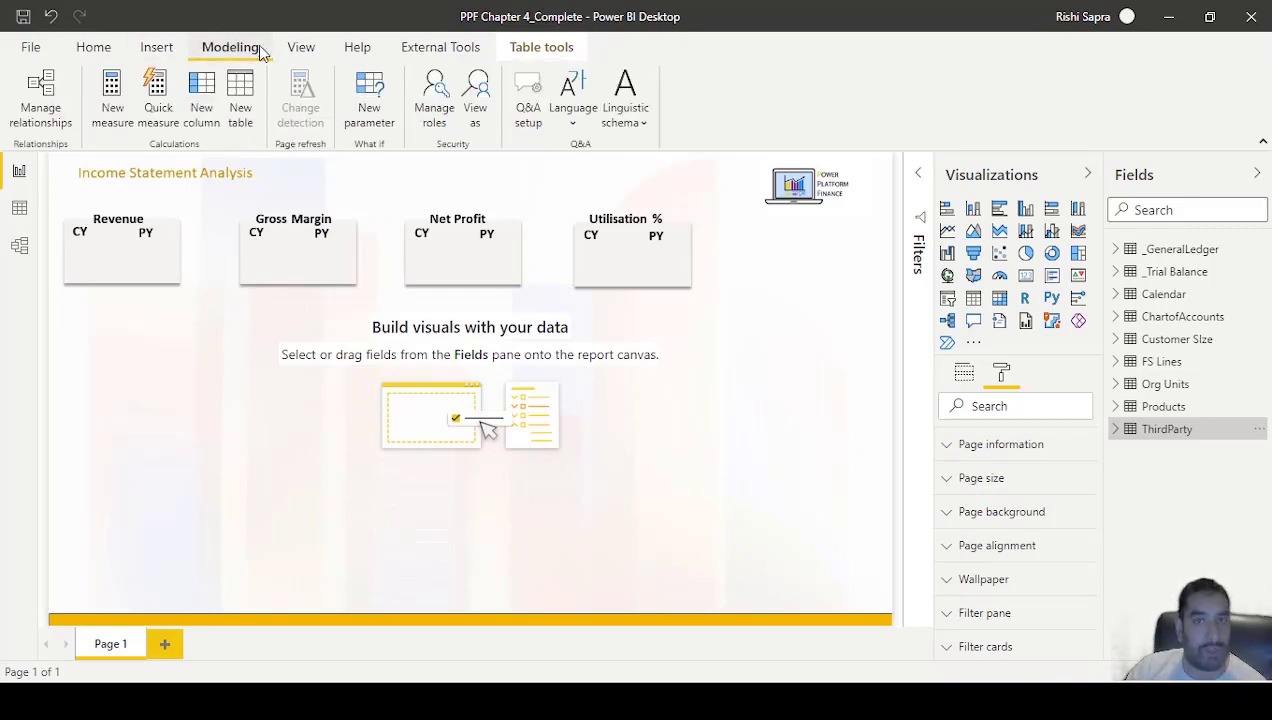
left_click(94, 48)
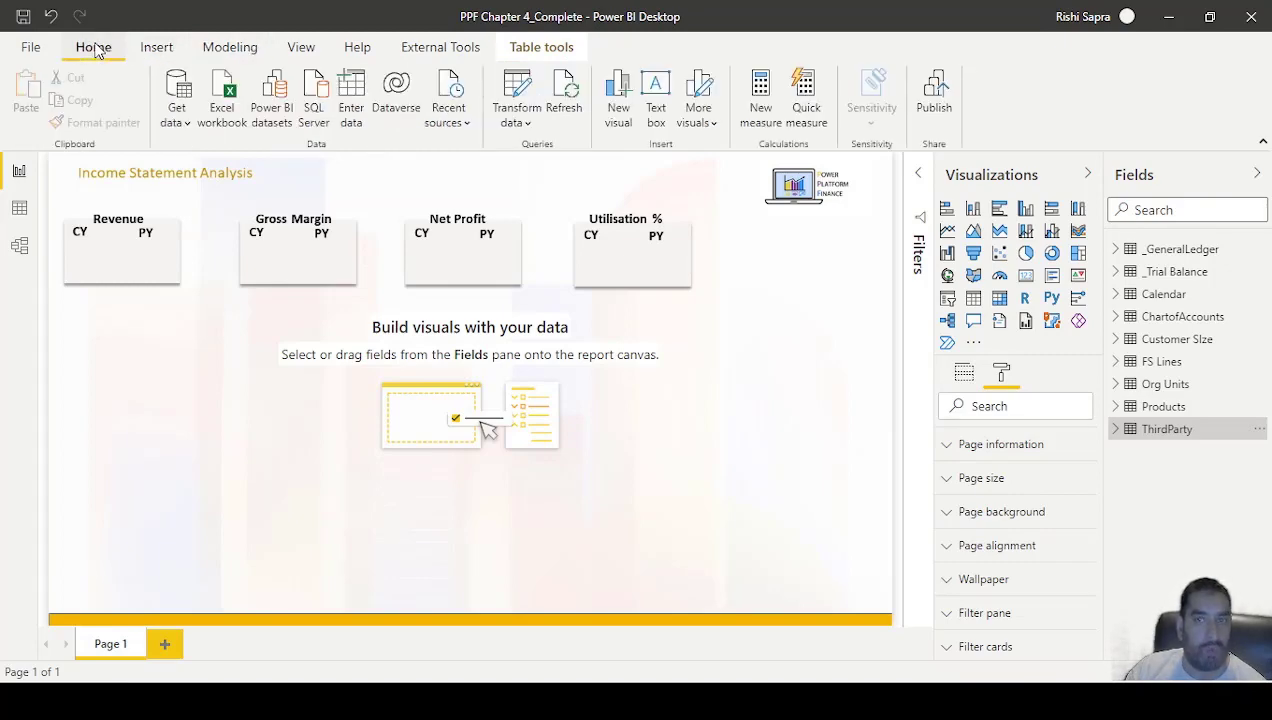
left_click(528, 88)
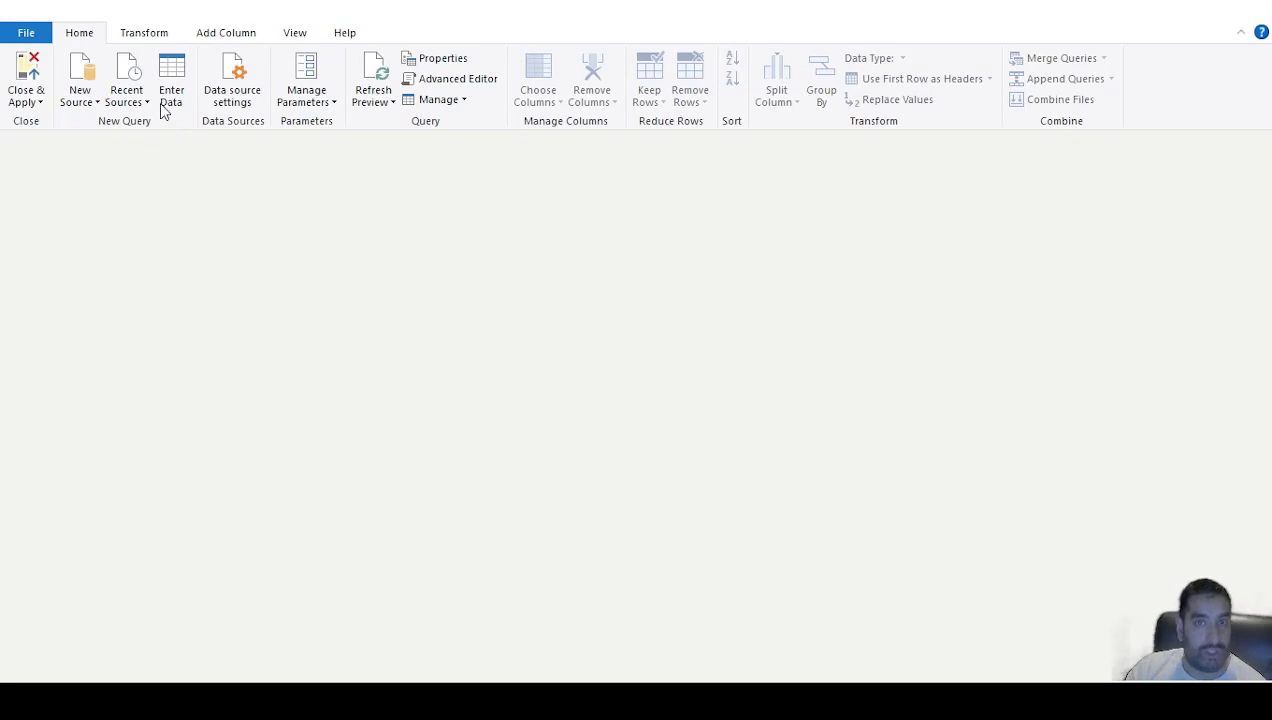
left_click(171, 100)
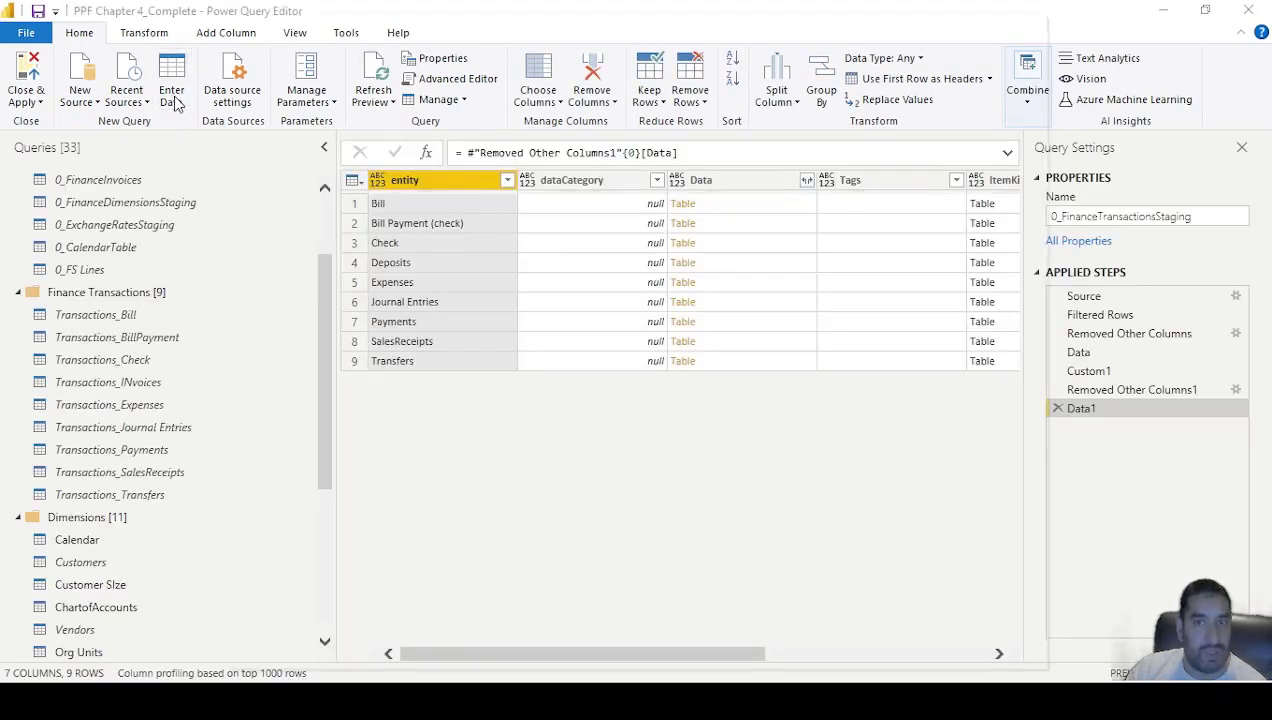
double_click(421, 579)
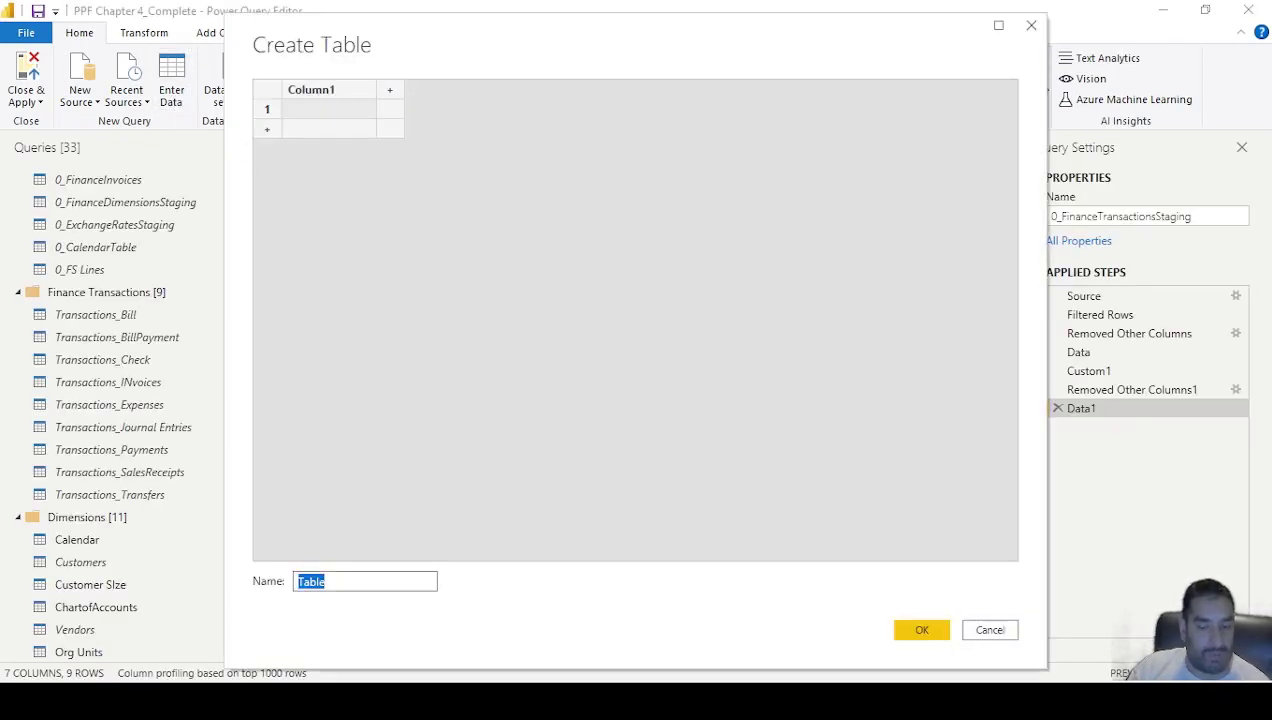
key("BackSpace")
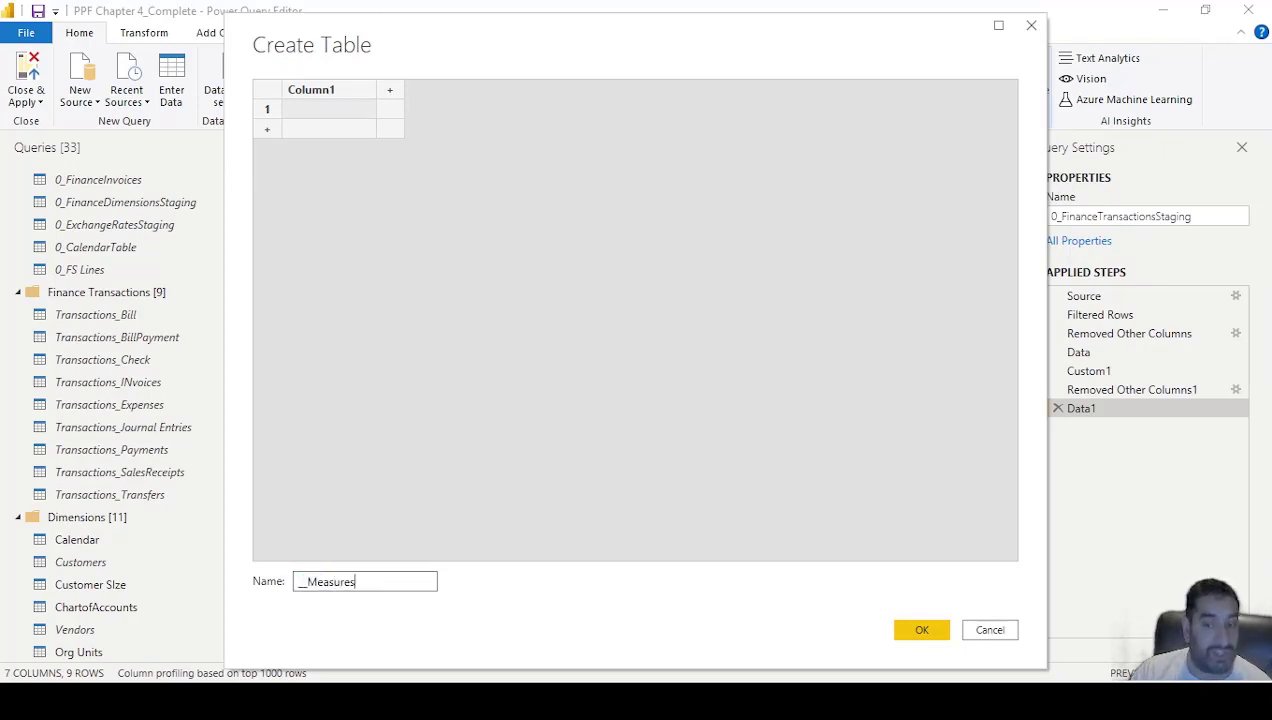
left_click(903, 630)
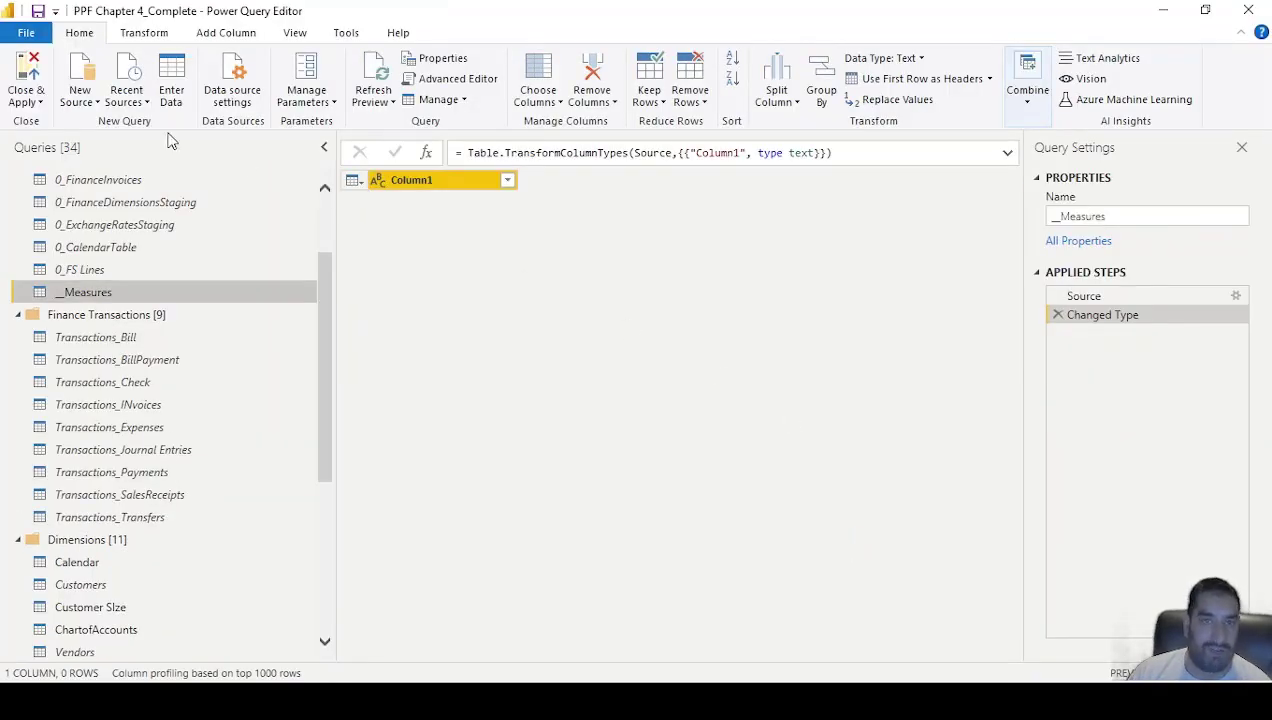
left_click(28, 80)
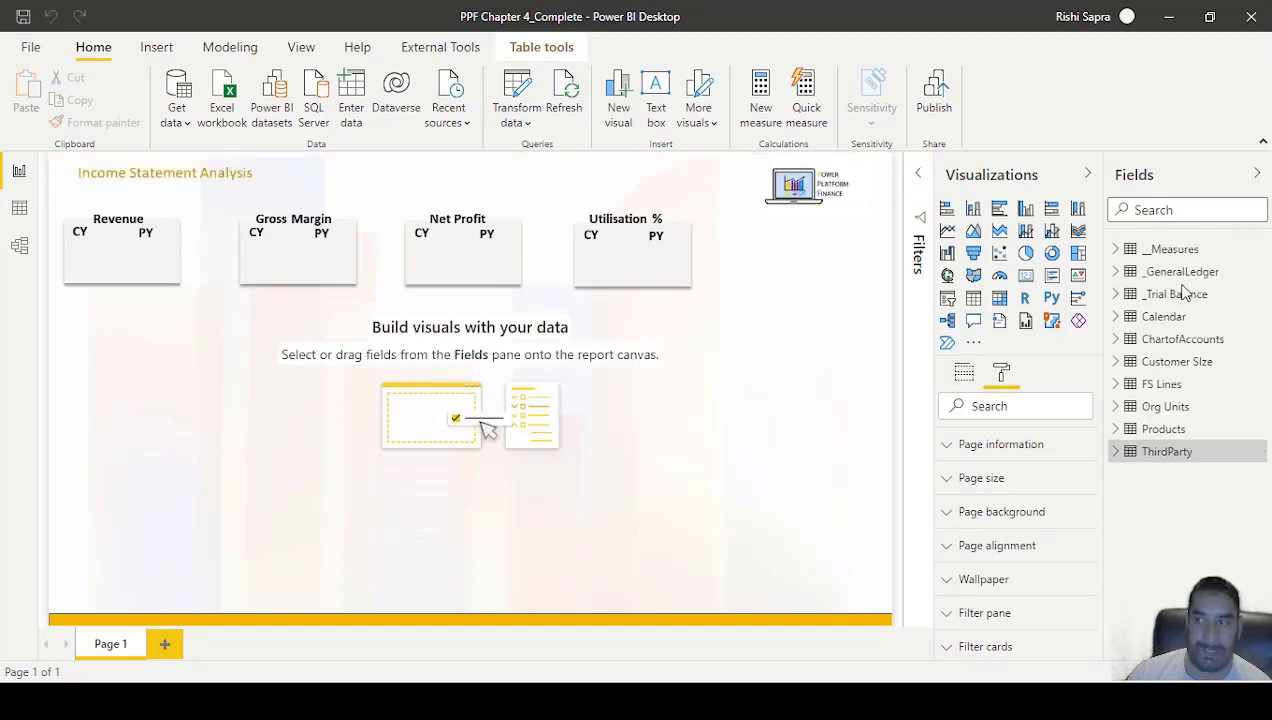
Step: Create a measure named Total Amount Local Currency in the __Measures table, summing the Total Amount Local CCY column of _Trial Balance
left_click(1117, 251)
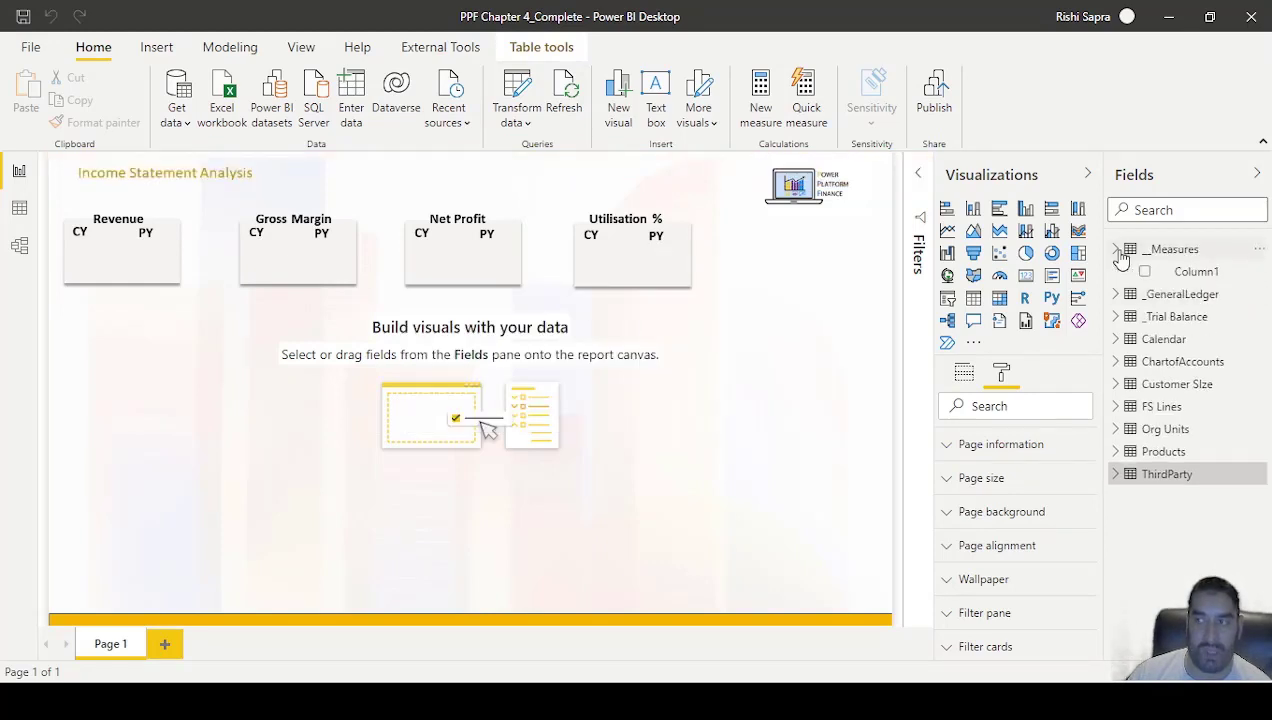
left_click(1168, 272)
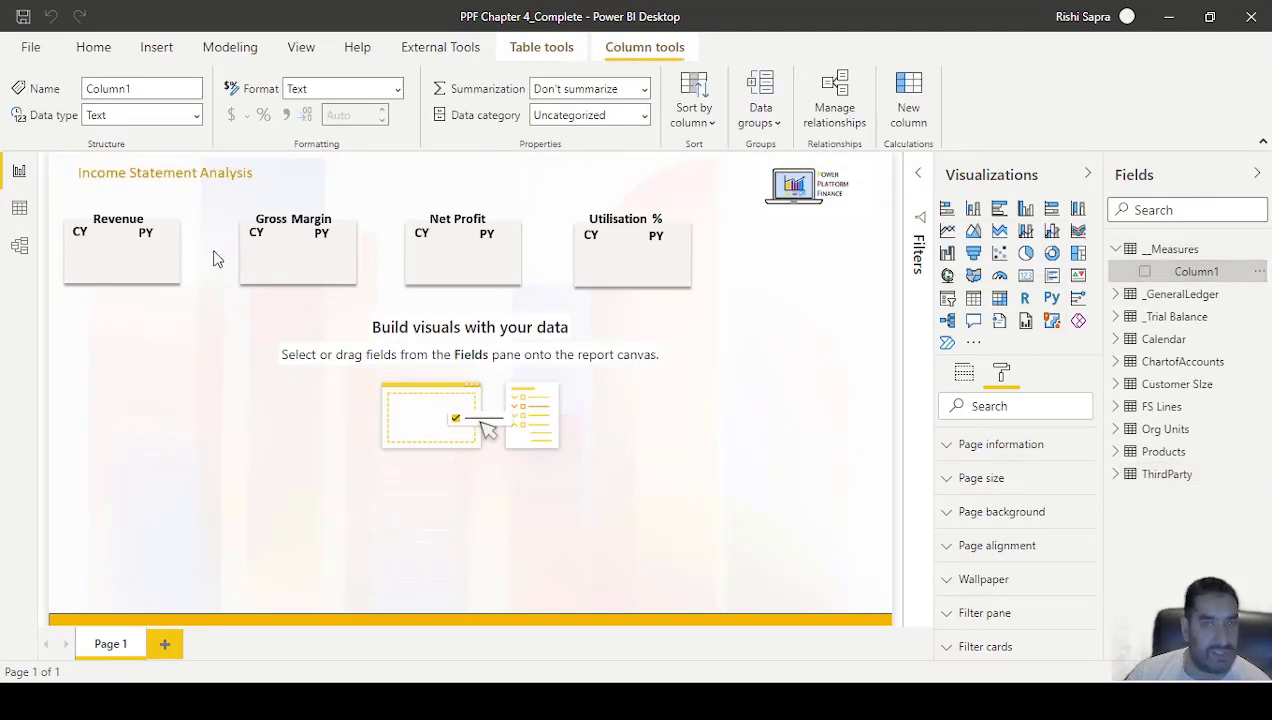
left_click(255, 50)
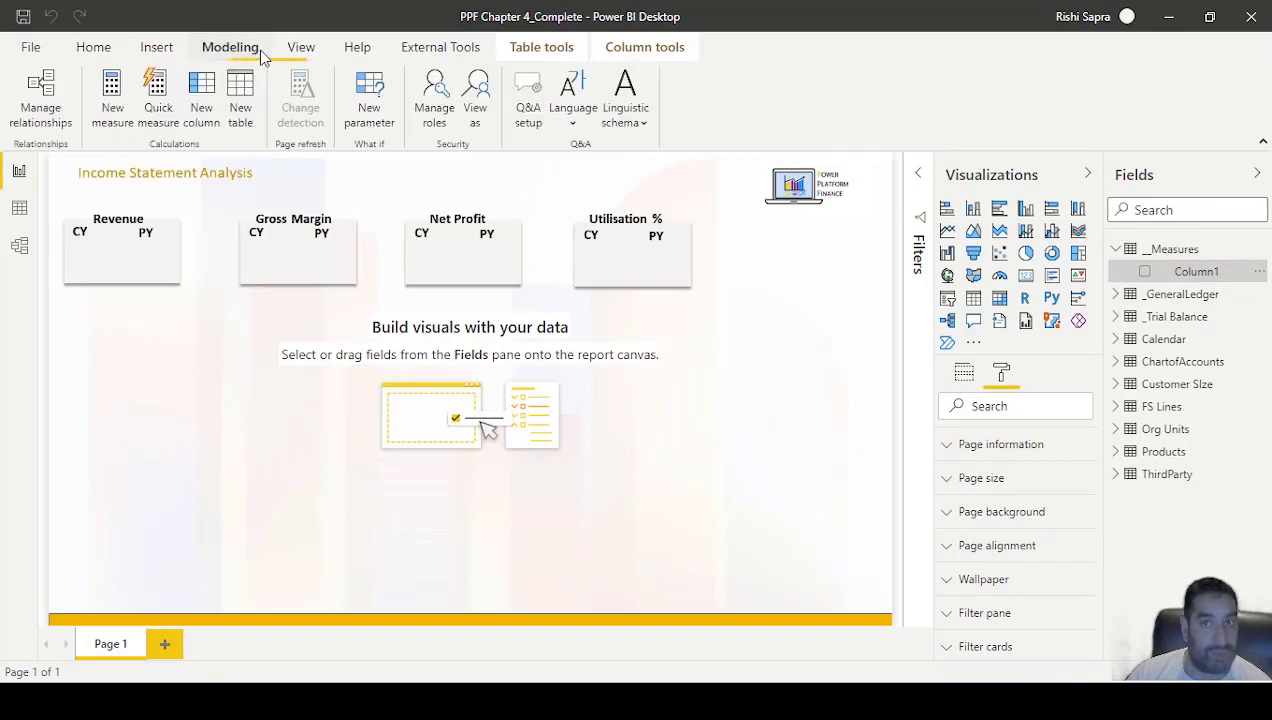
left_click(112, 98)
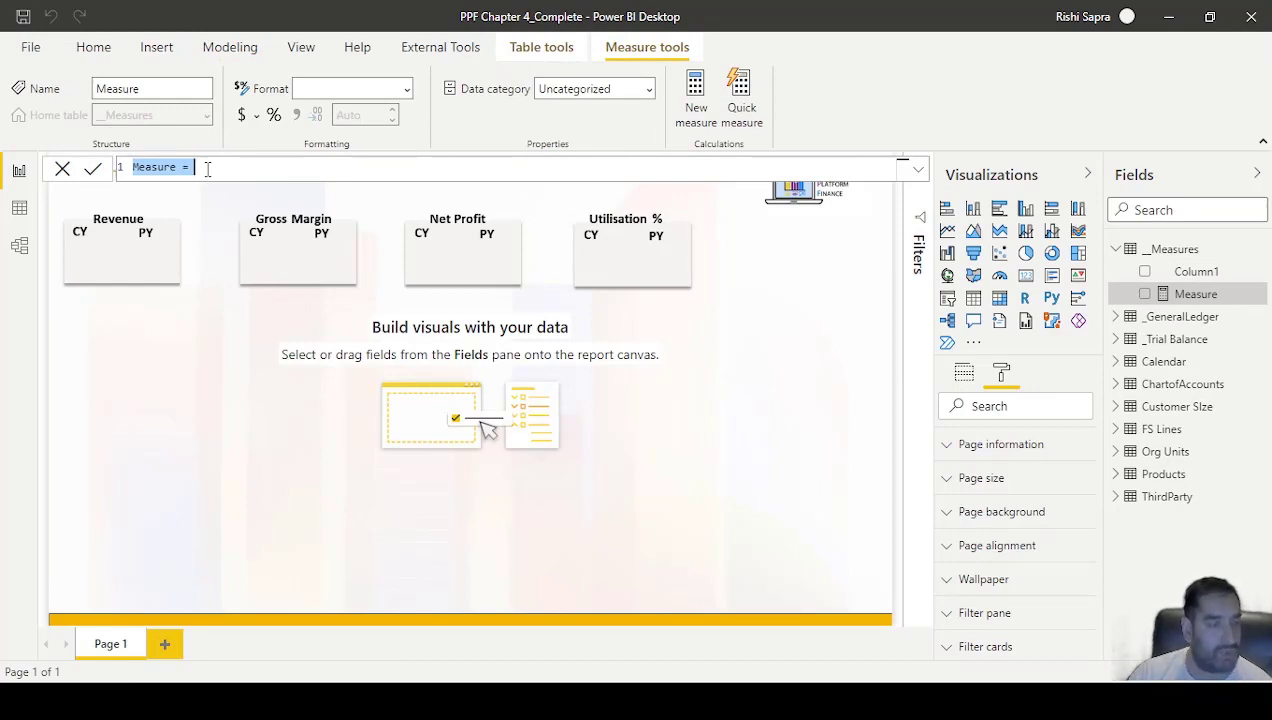
type("Total Amount Local Cu")
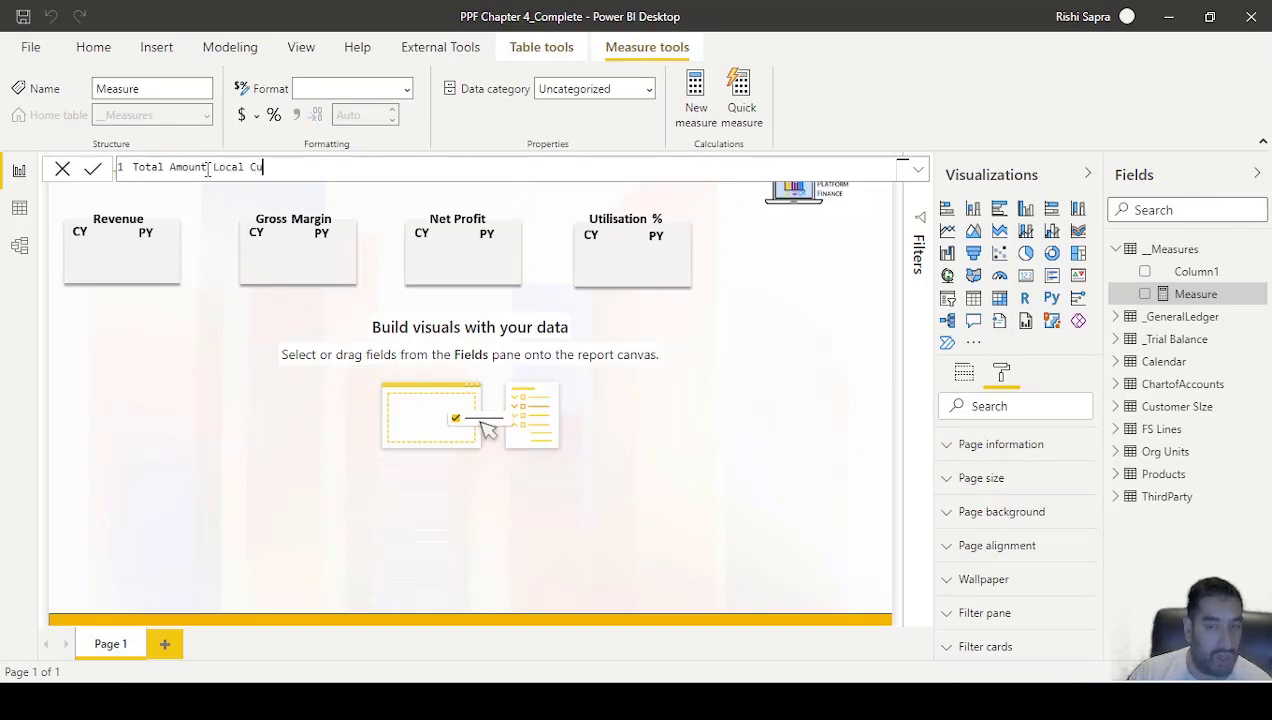
type("rrency =")
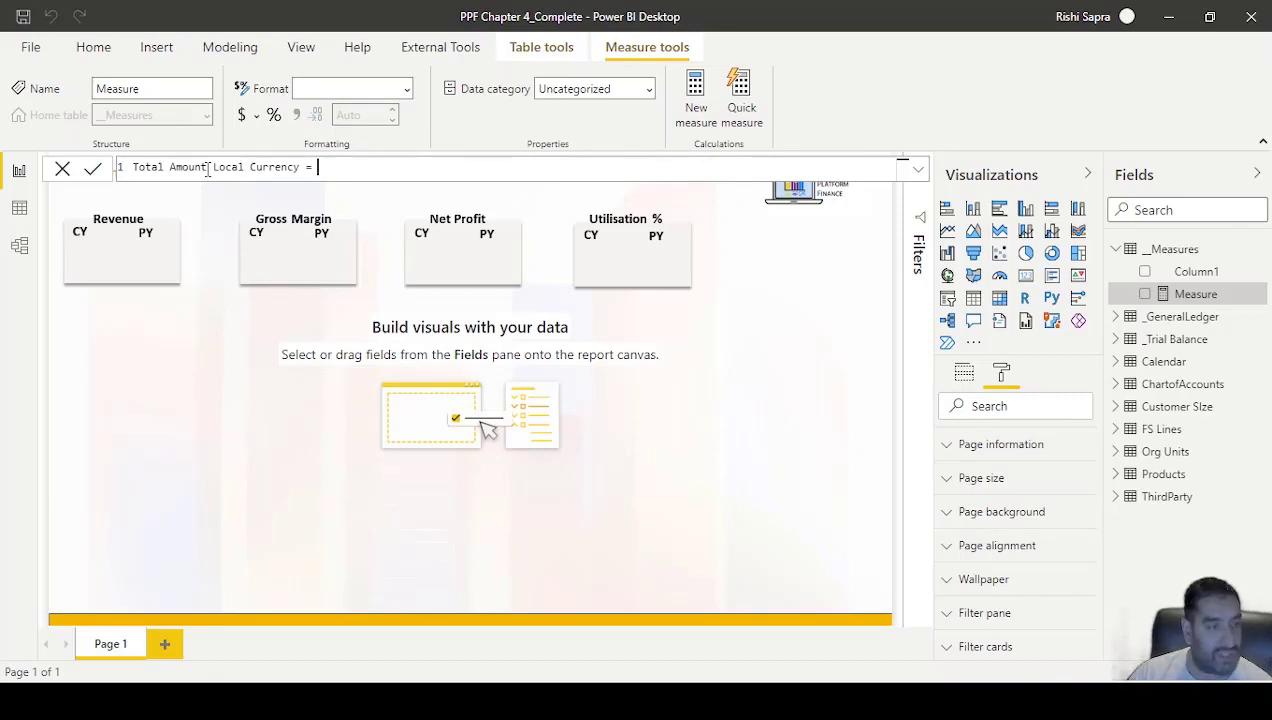
type(" sum('_t")
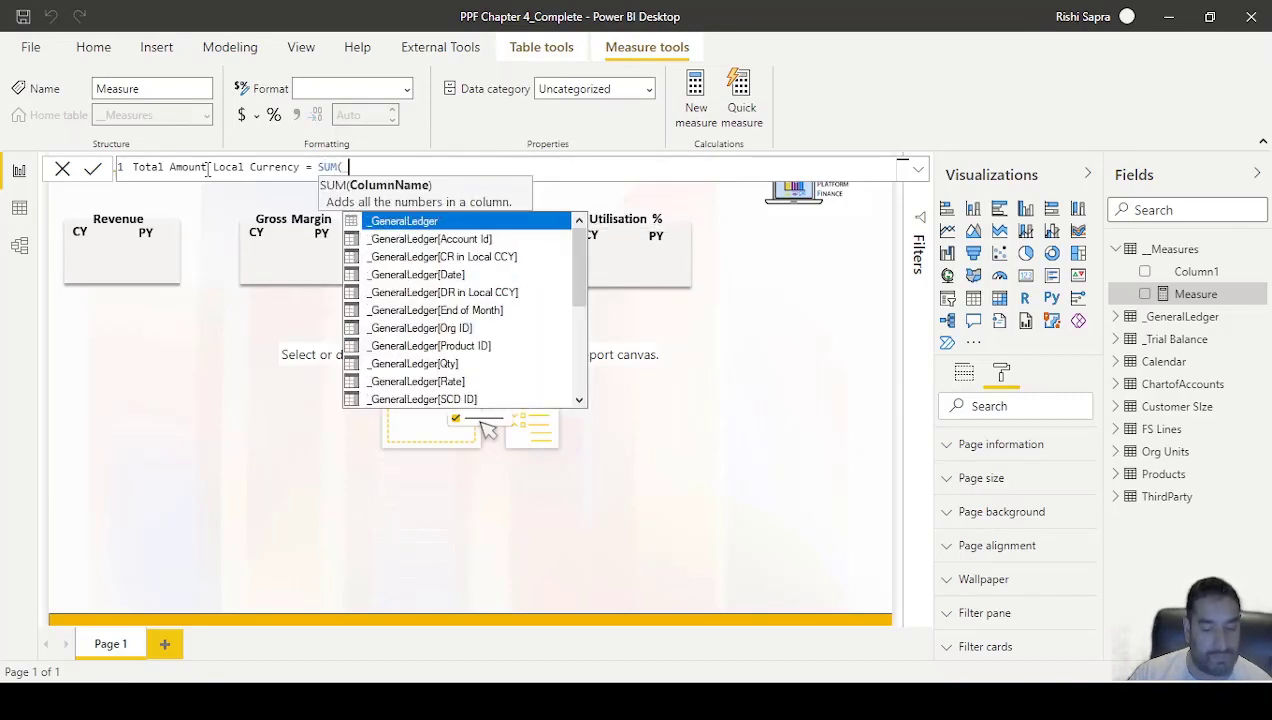
key("Tab")
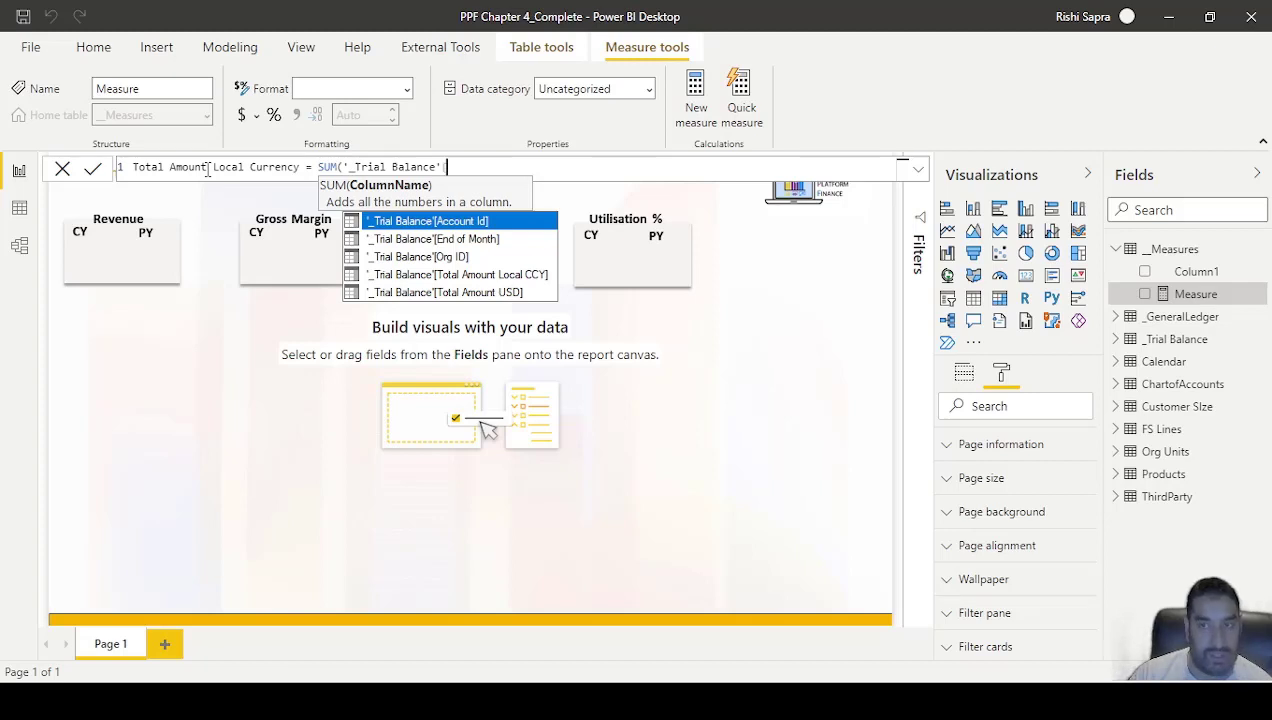
key("Down")
key("Down")
key("Down")
key("Tab")
type(")")
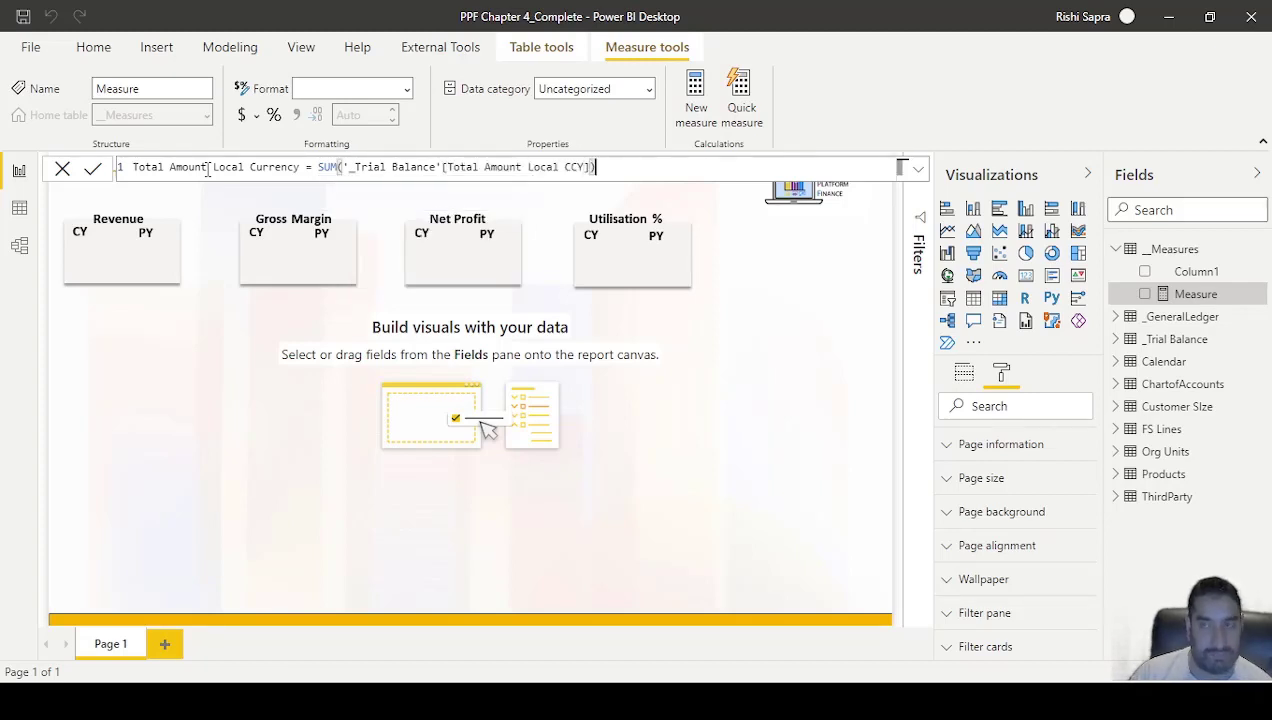
Step: Create a measure named Total Amount Reporting CCY that sums the Total Amount USD column of _Trial Balance
left_click(238, 50)
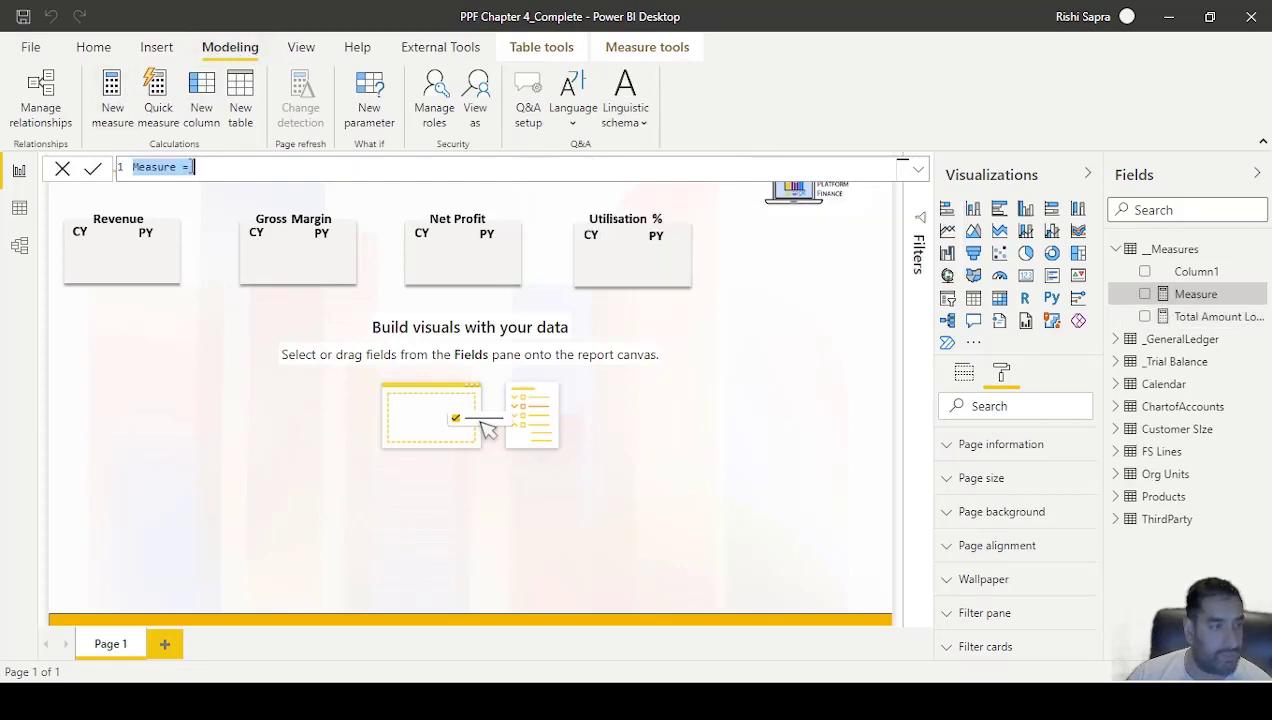
type("Tota")
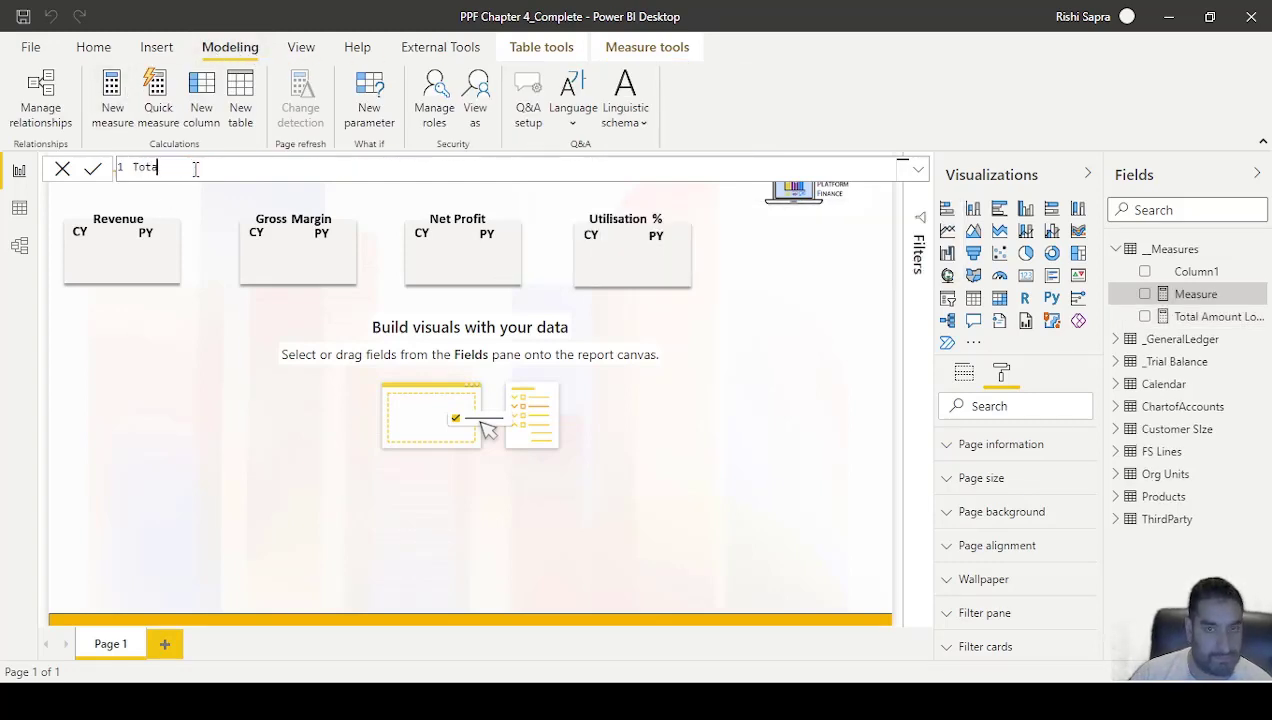
type("l Amount Reporting ")
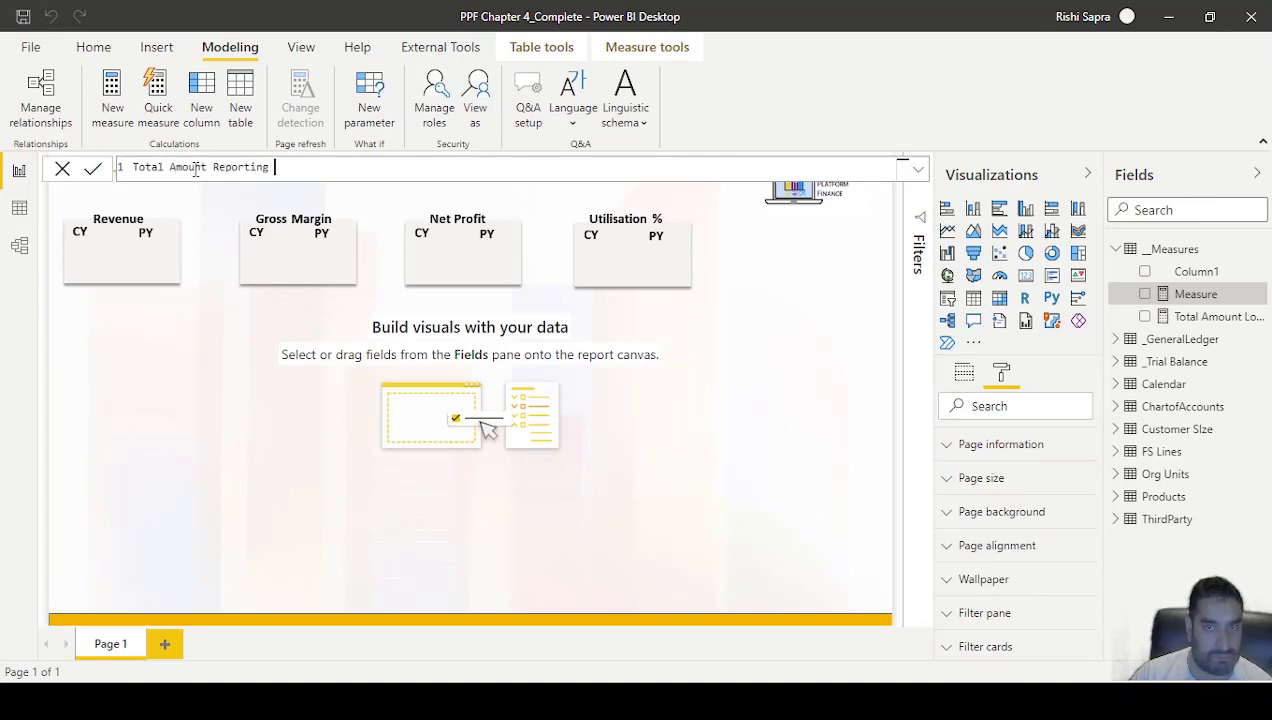
type("CCY = SUM(trial")
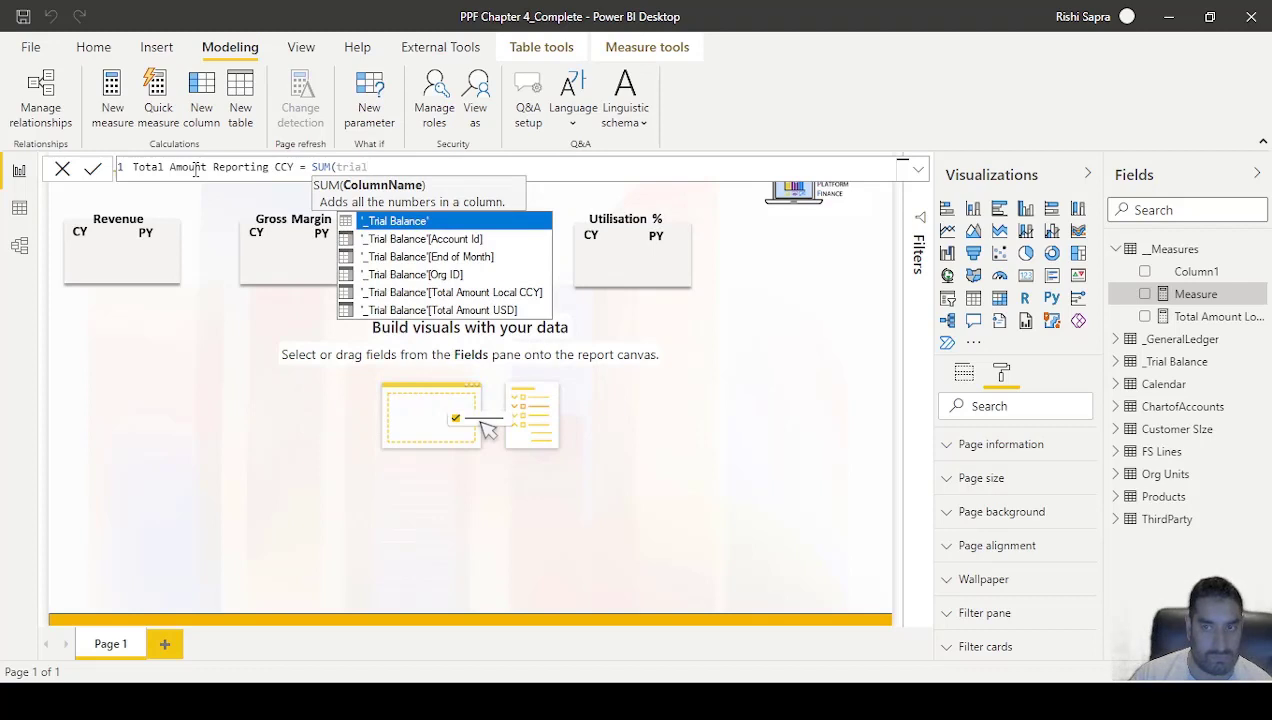
key("Down")
key("Down")
key("Down")
key("Down")
key("Down")
key("Tab")
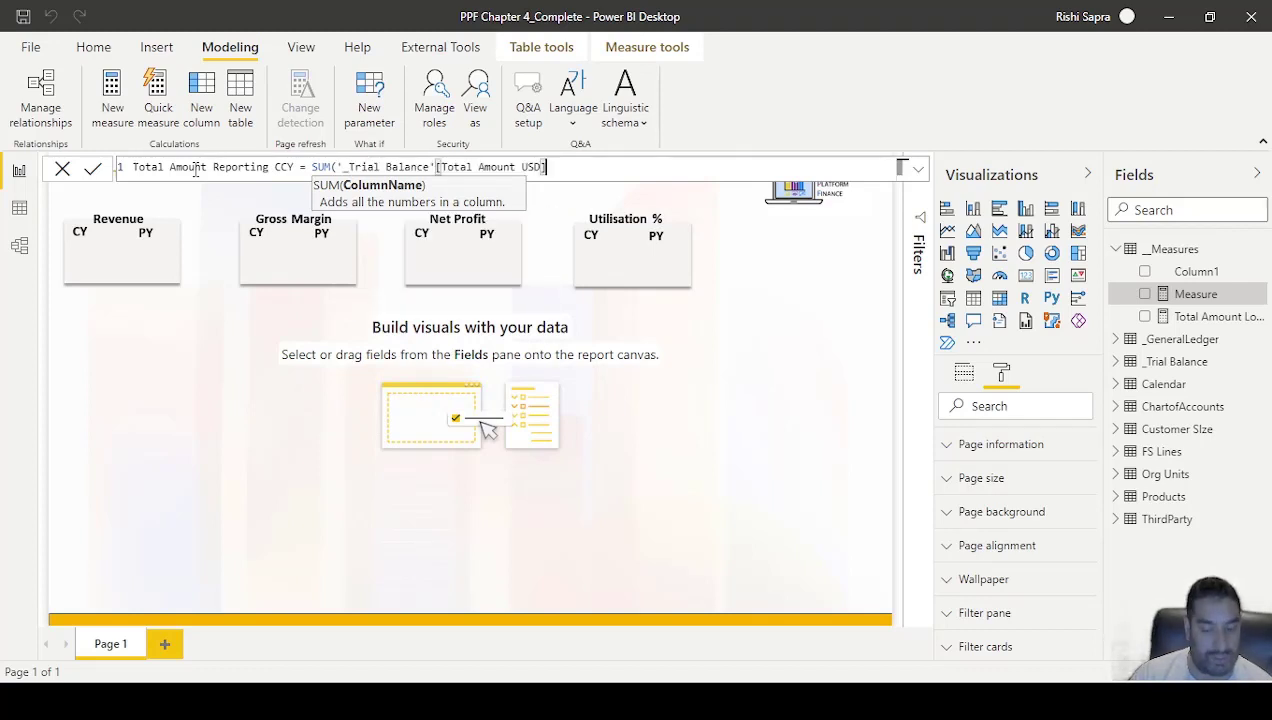
type(")")
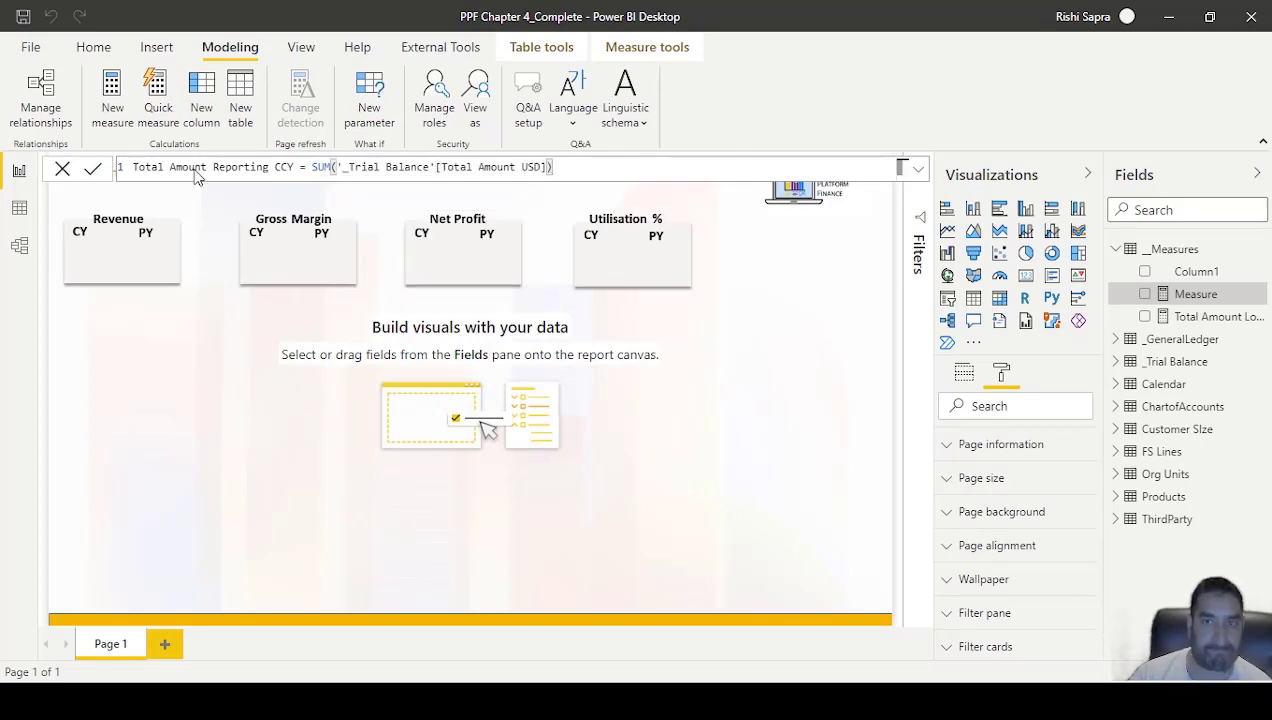
key("Return")
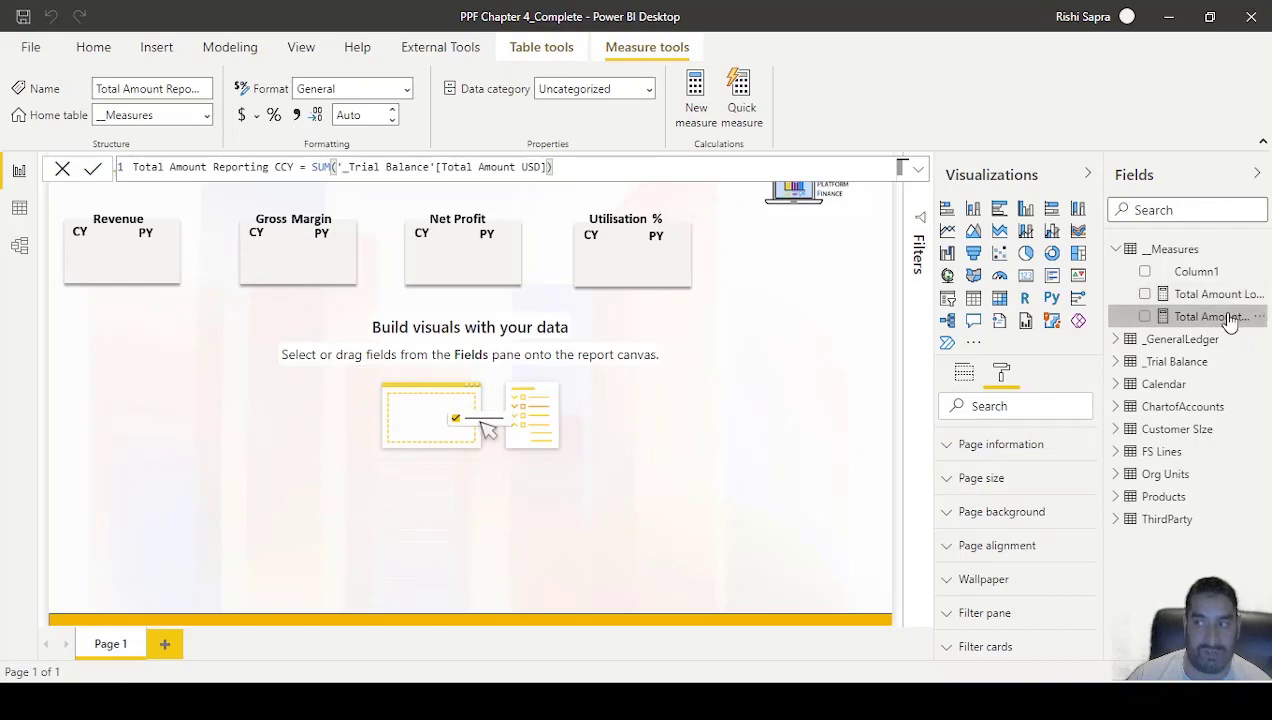
Step: Create a calculated table named Junk Dimensions, using a CurrencySelection variable with DATATABLE for a CCY Selection string column containing Reporting CCY and Local CCY
left_click(240, 47)
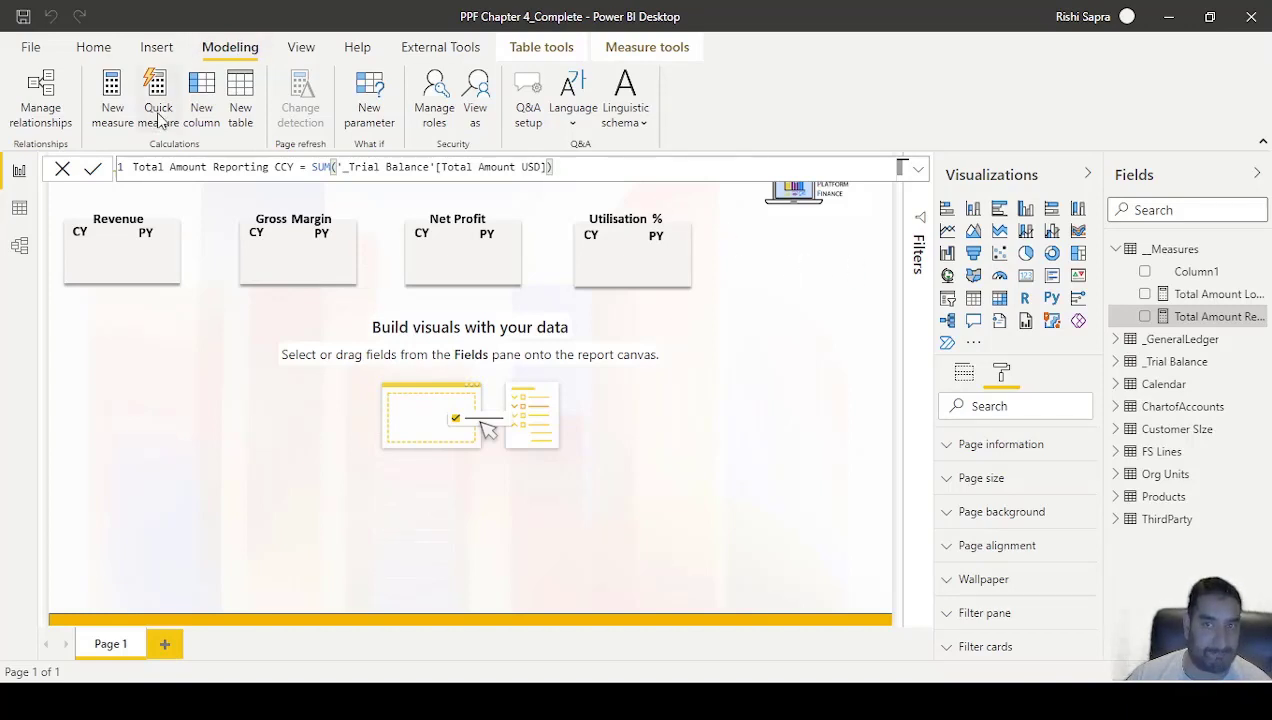
left_click(238, 90)
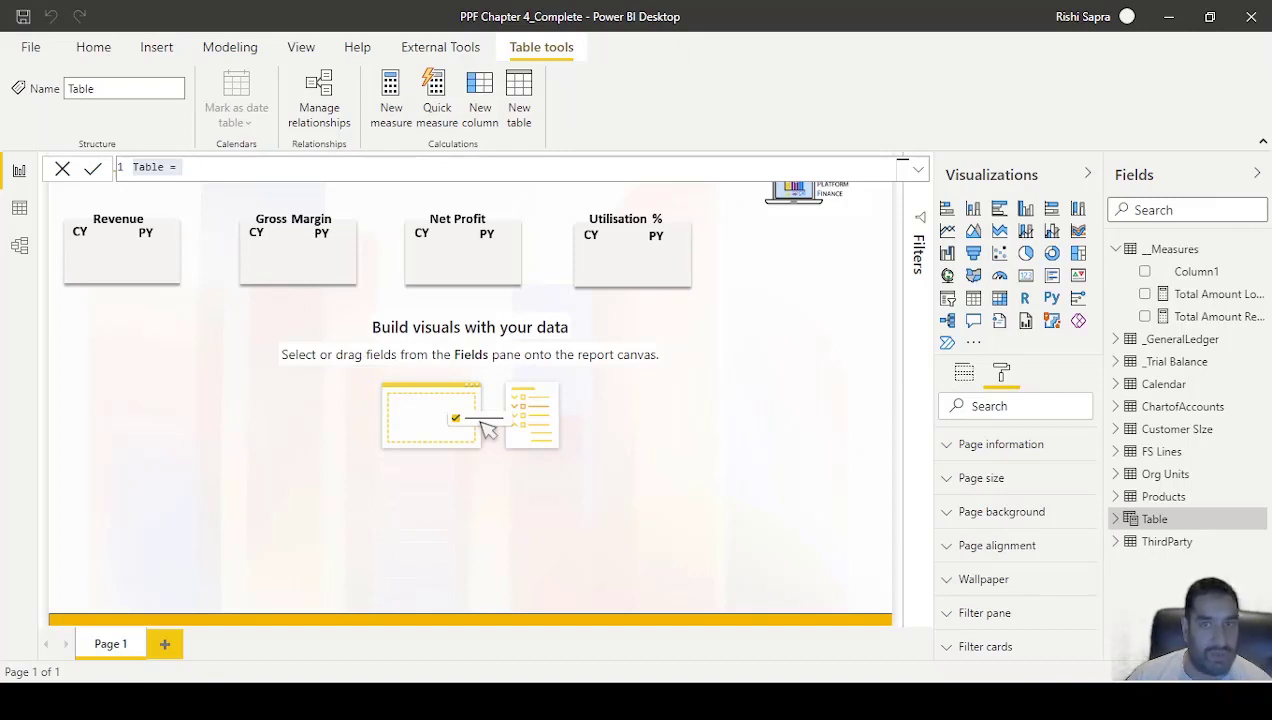
left_click(230, 172)
key("ctrl+a")
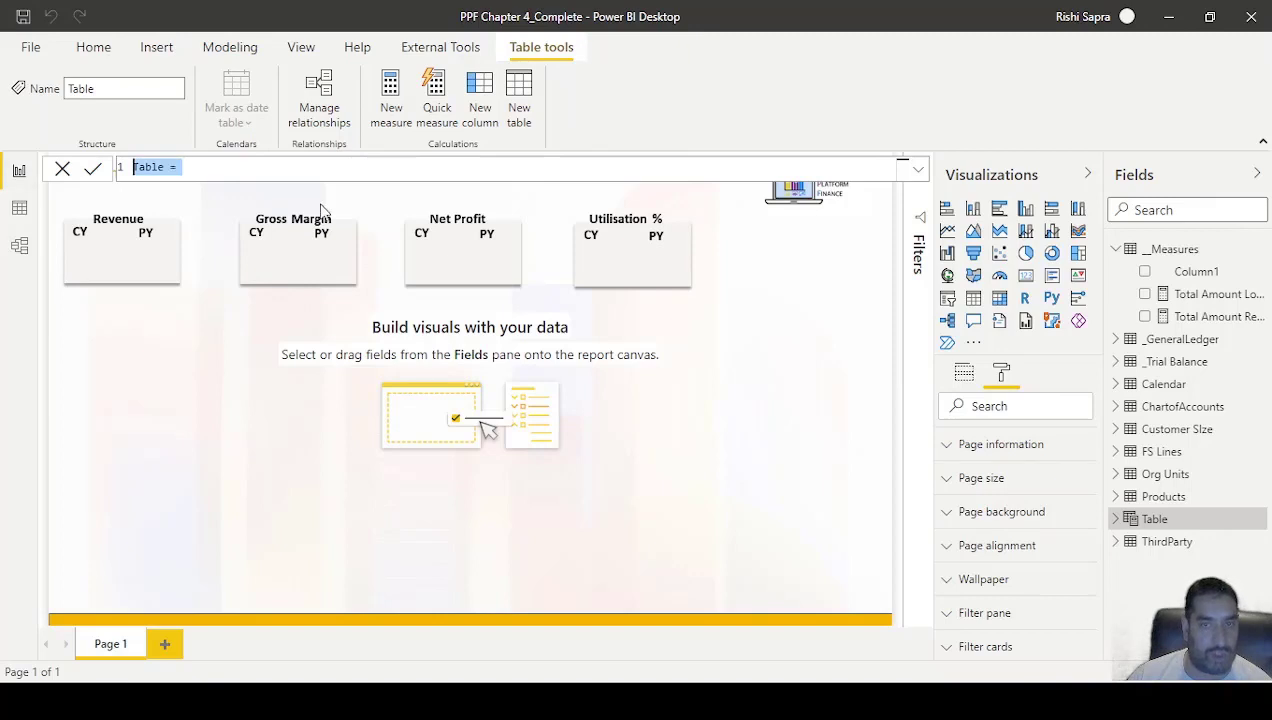
key("alt+Tab")
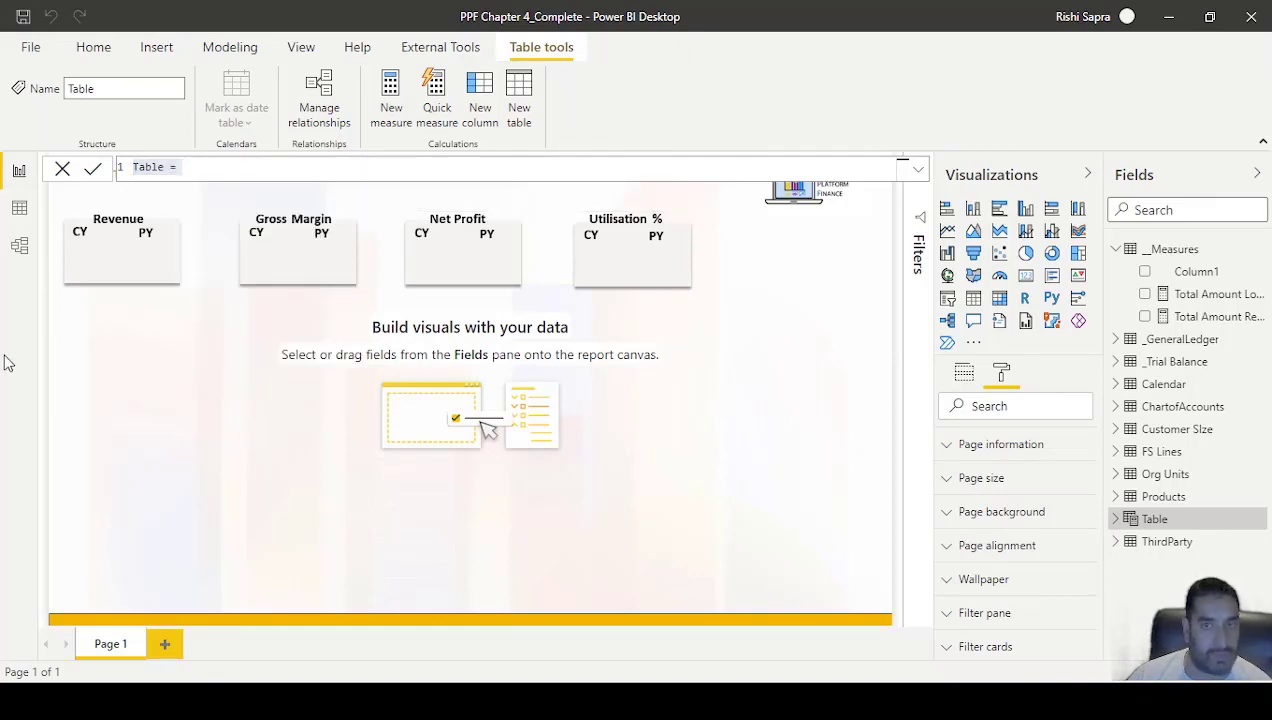
left_click(261, 170)
key("ctrl+a")
type("Junk Dimensions = VAR CurrencySelection =     DATATABLE ( \"CCY Selection\", STRING, { { \"Reporting CCY\" }, { \"Local CCY\" } } ) RETURN     CurrencySelection")
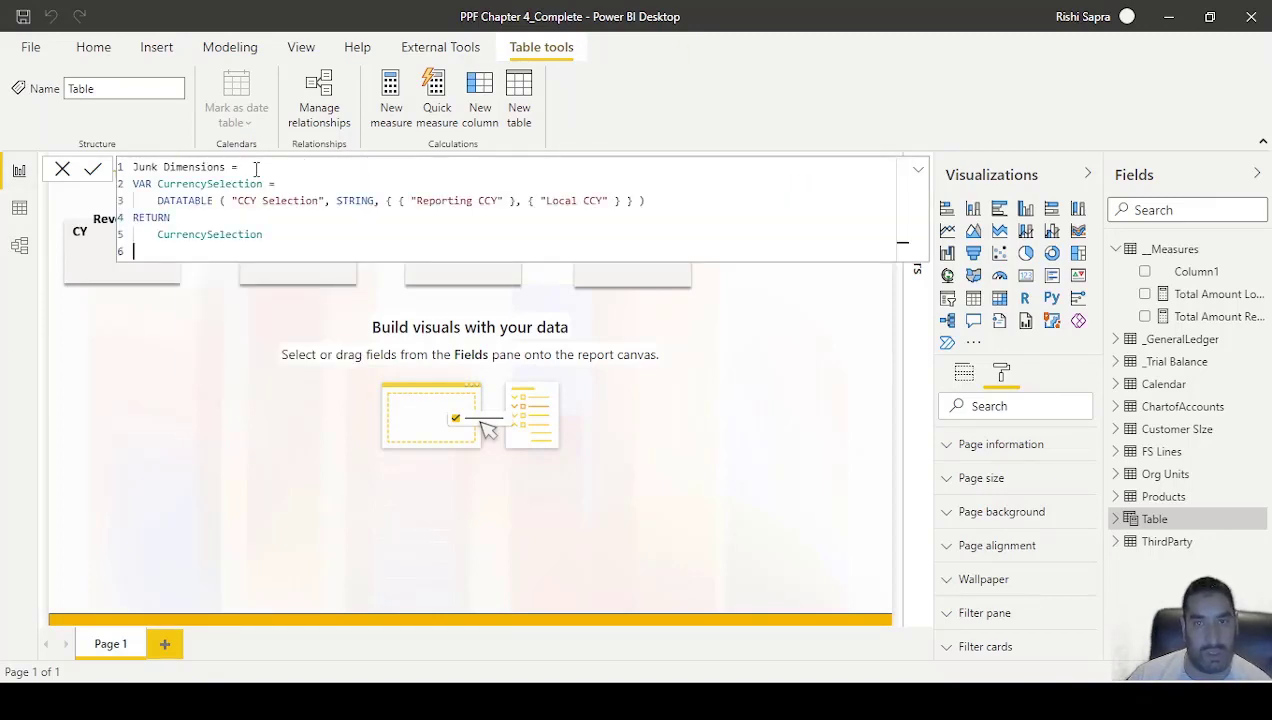
left_click_drag(227, 168, 213, 201)
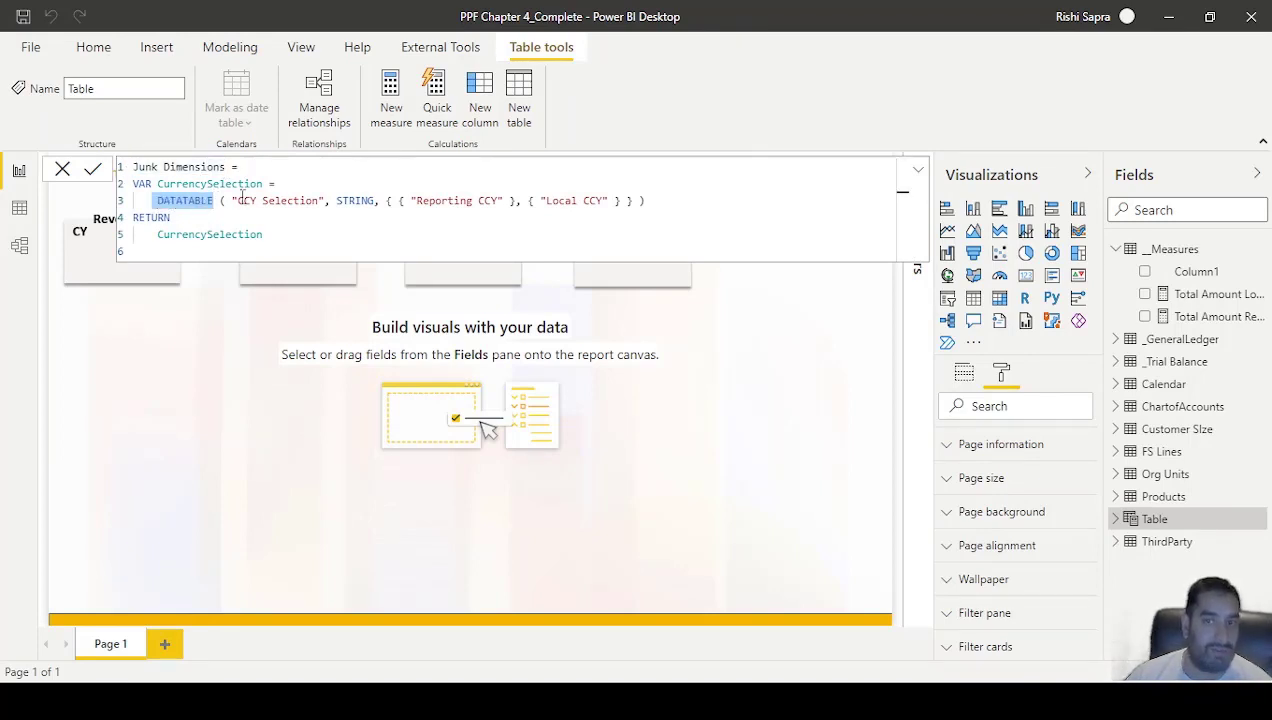
left_click_drag(234, 201, 326, 201)
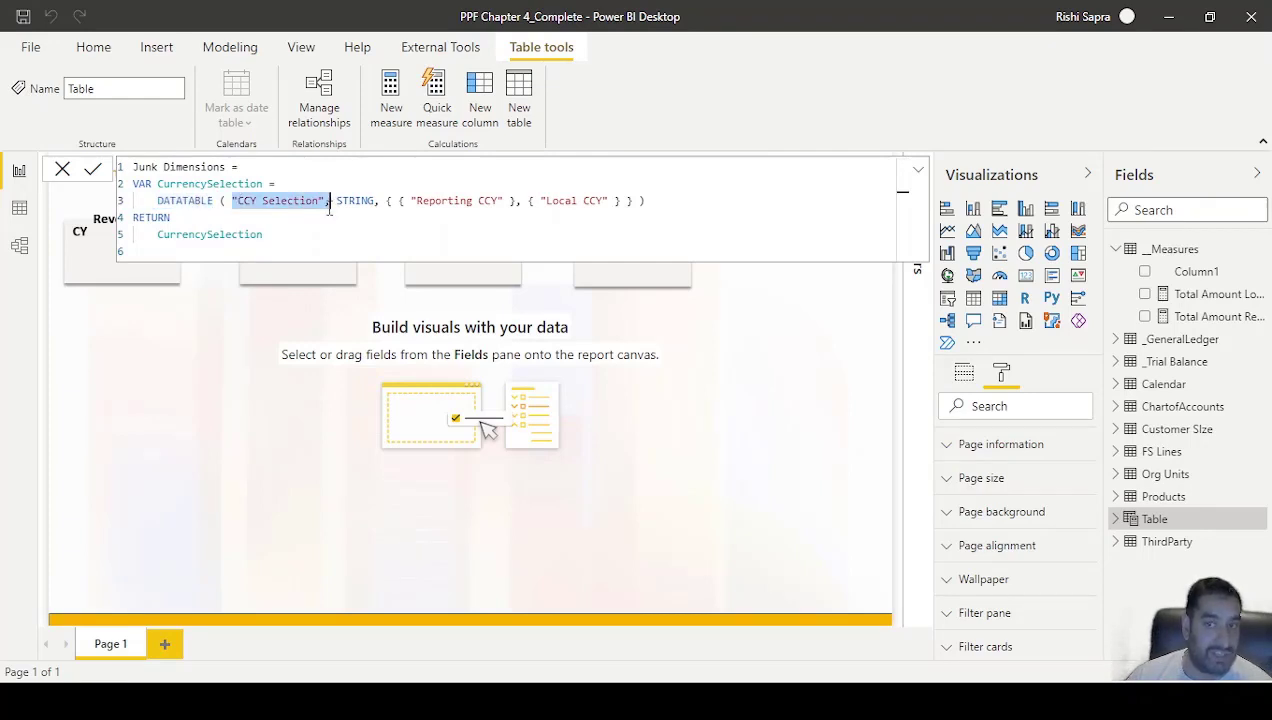
left_click(404, 201)
left_click_drag(404, 201, 624, 201)
left_click(536, 201)
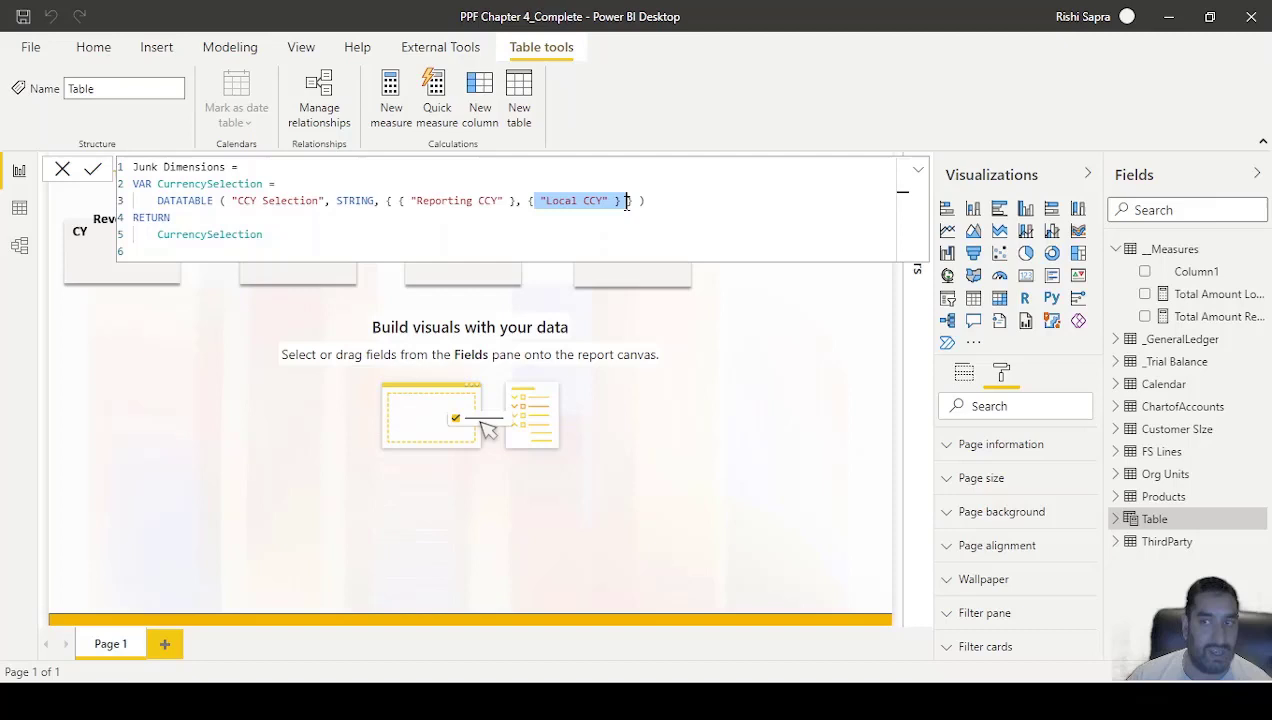
left_click(409, 232)
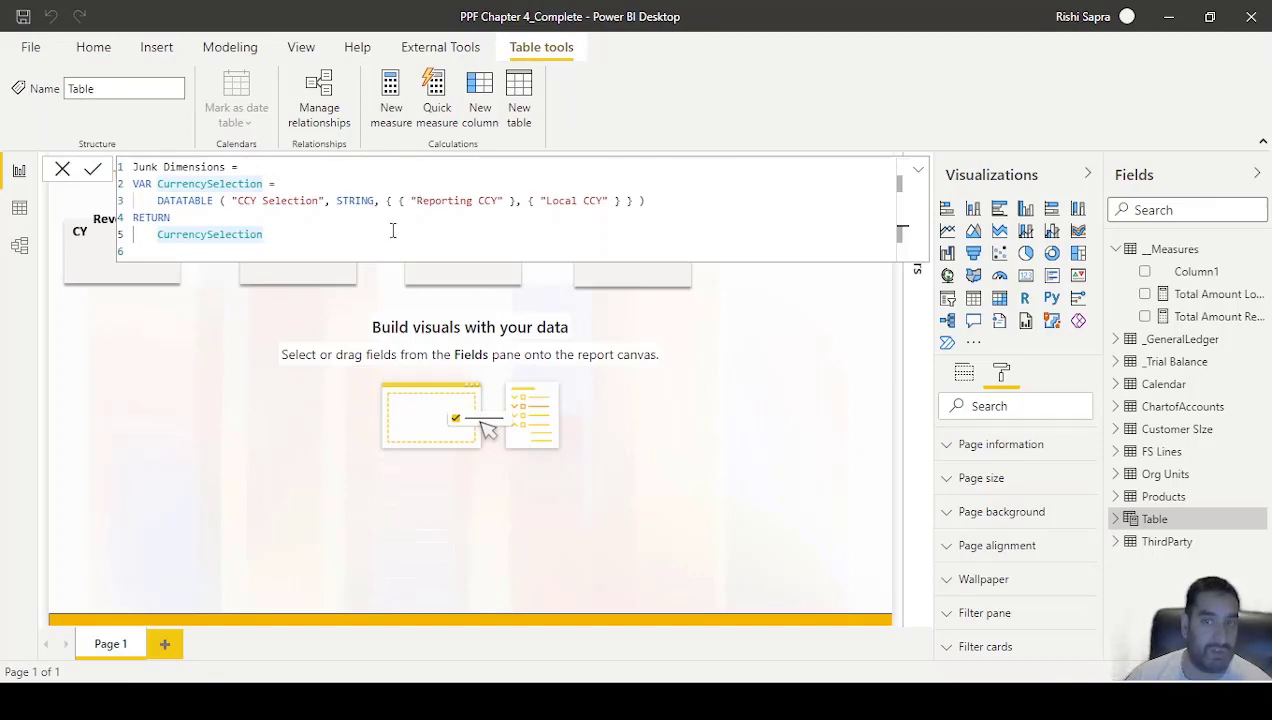
key("Return")
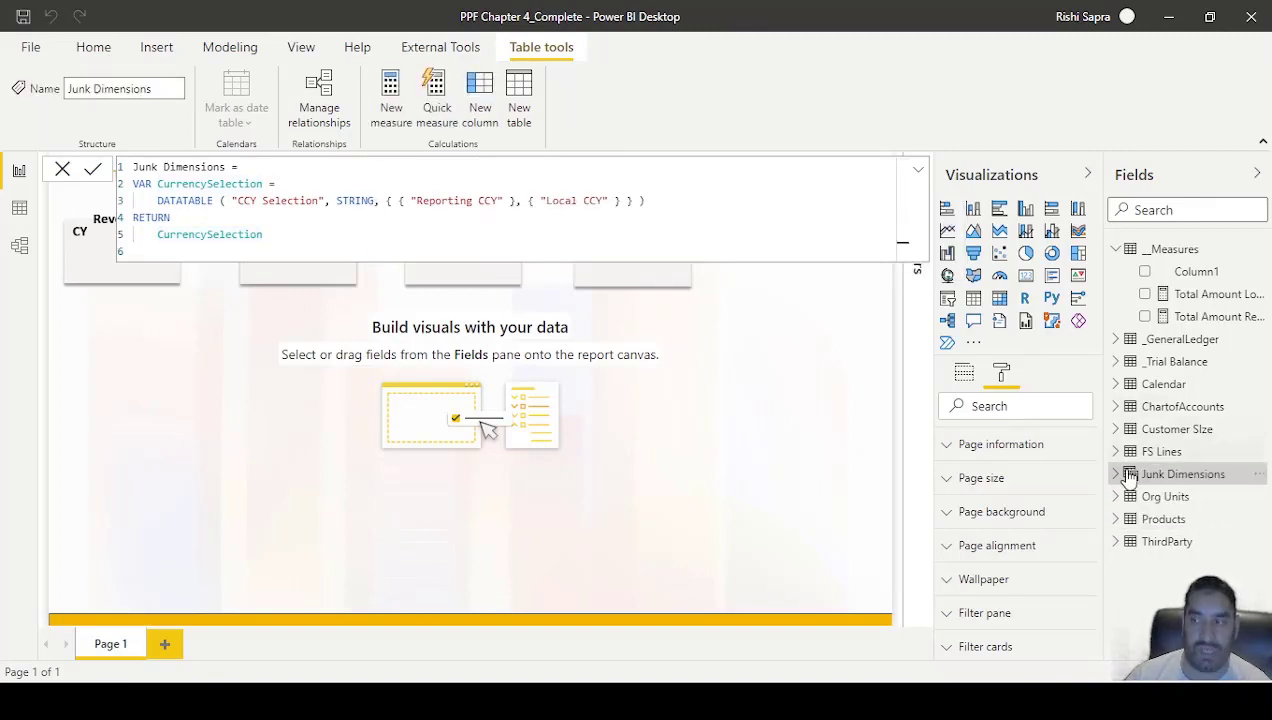
Step: Add the CCY Selection field from Junk Dimensions to the page as a slicer, sized to fit below the logo
left_click(1117, 476)
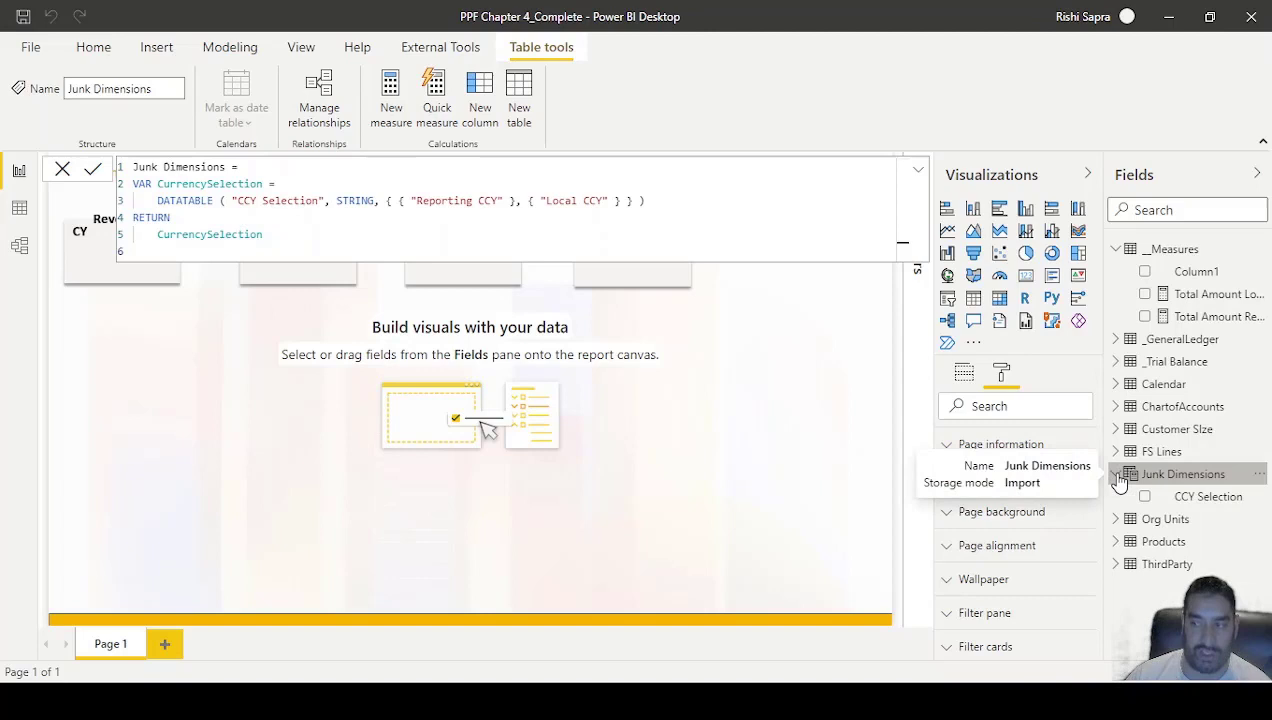
left_click(1193, 497)
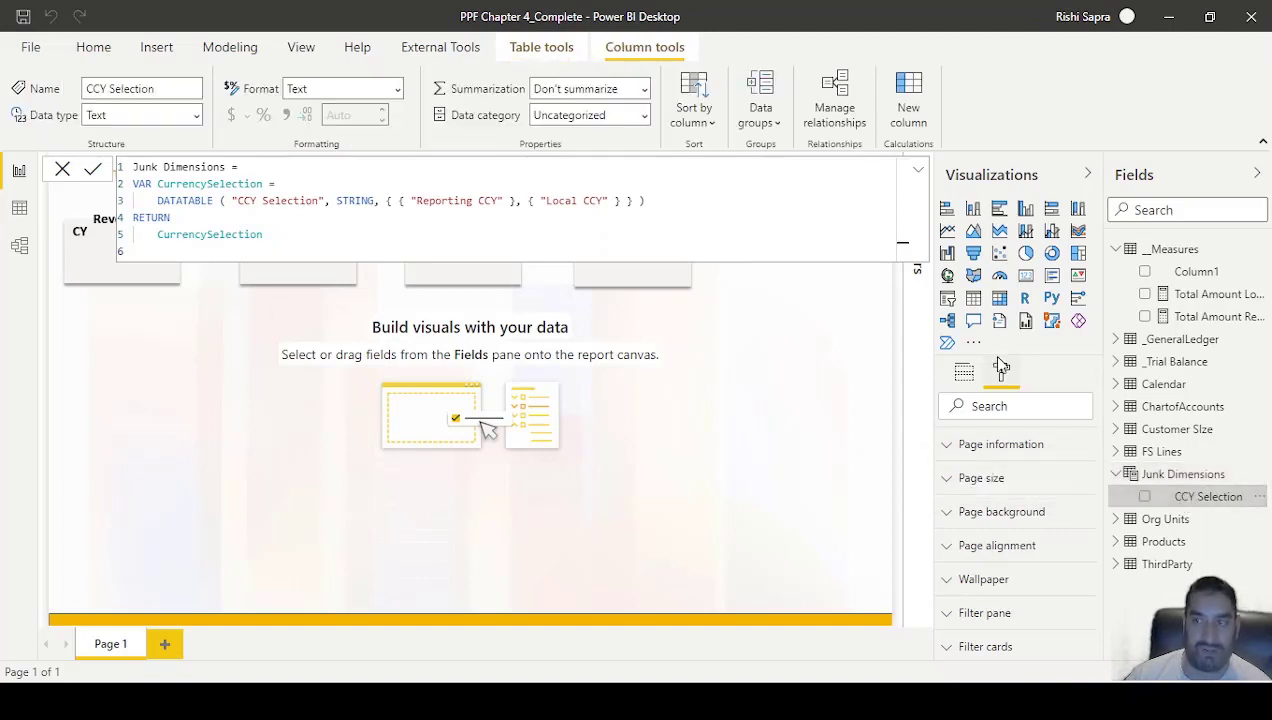
left_click(63, 170)
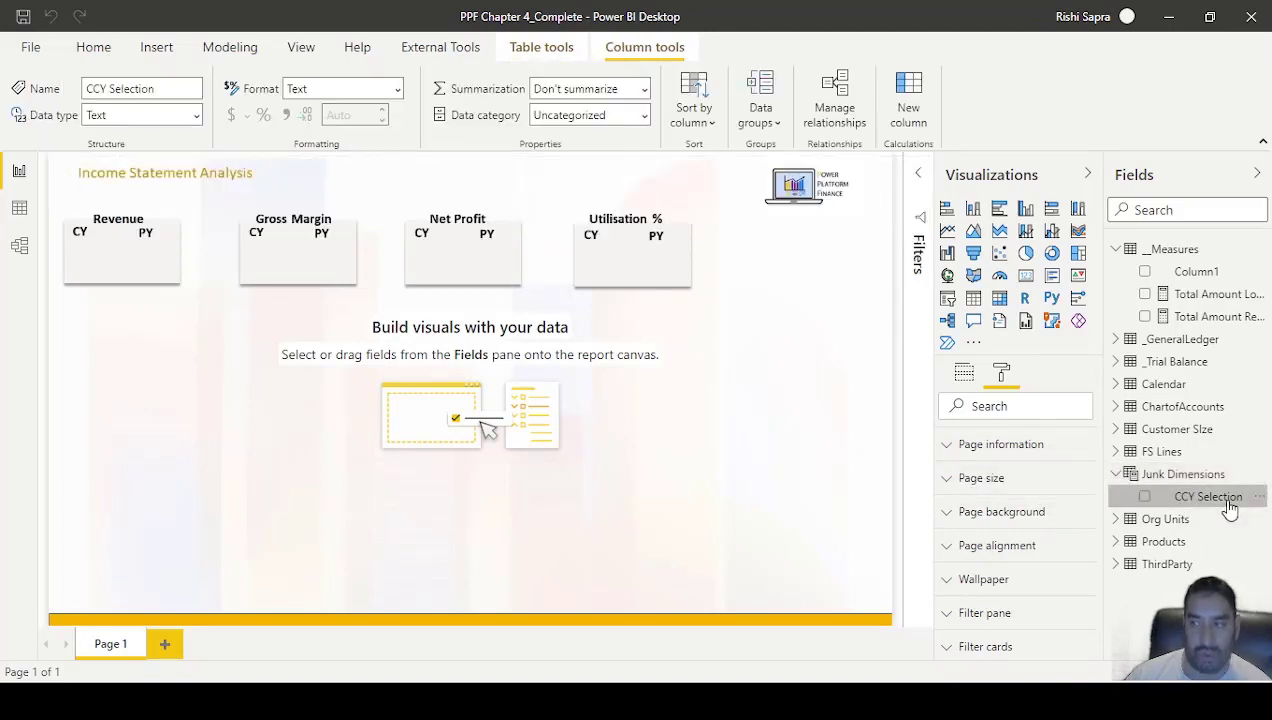
left_click_drag(1225, 500, 834, 276)
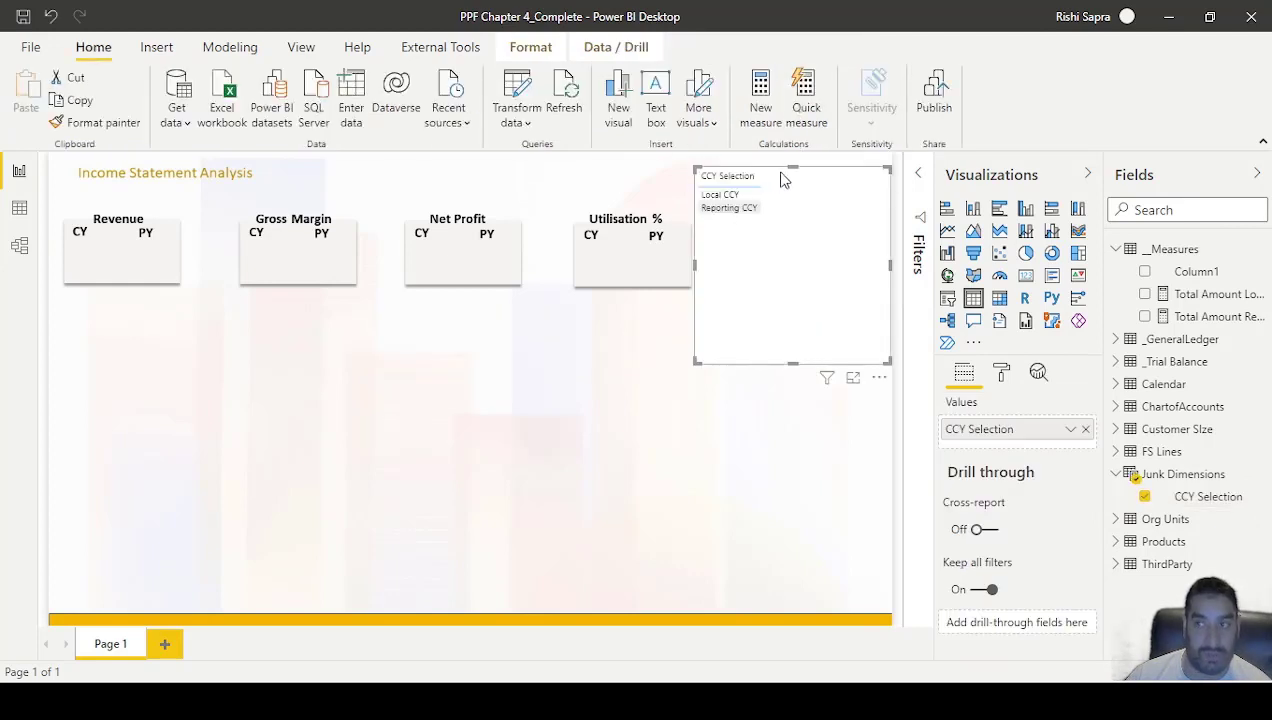
left_click_drag(791, 167, 793, 282)
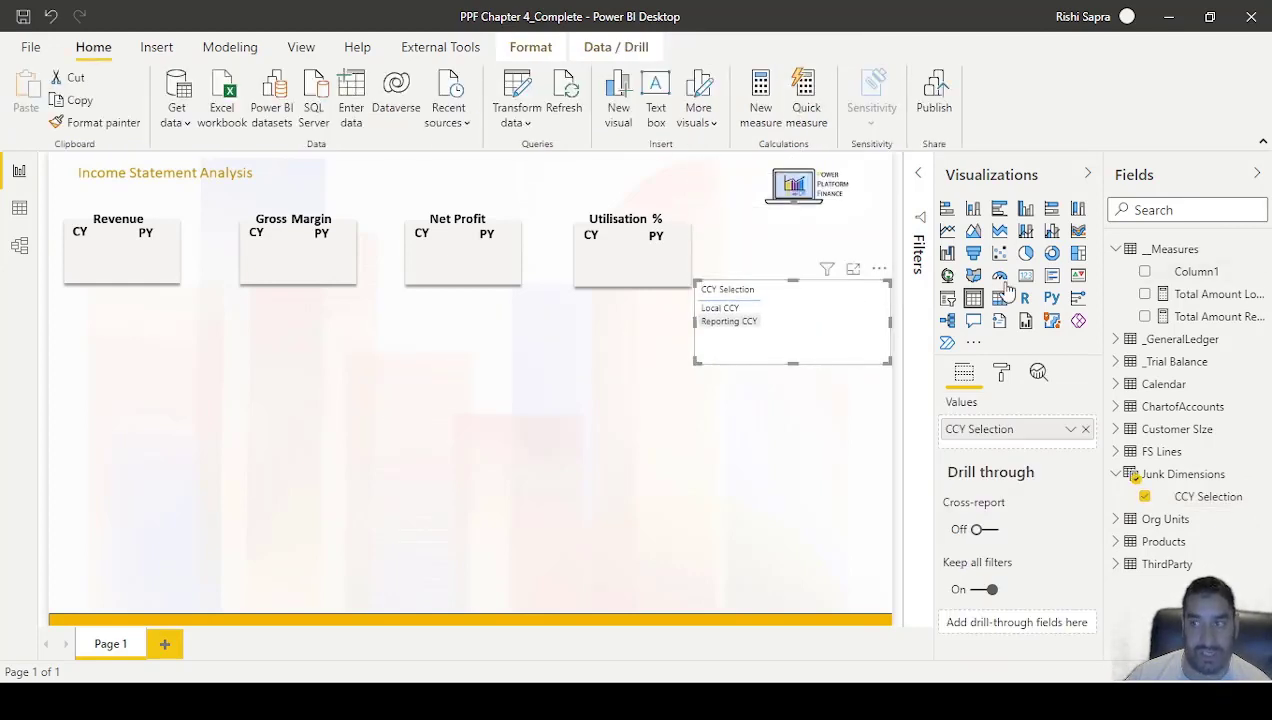
left_click(947, 298)
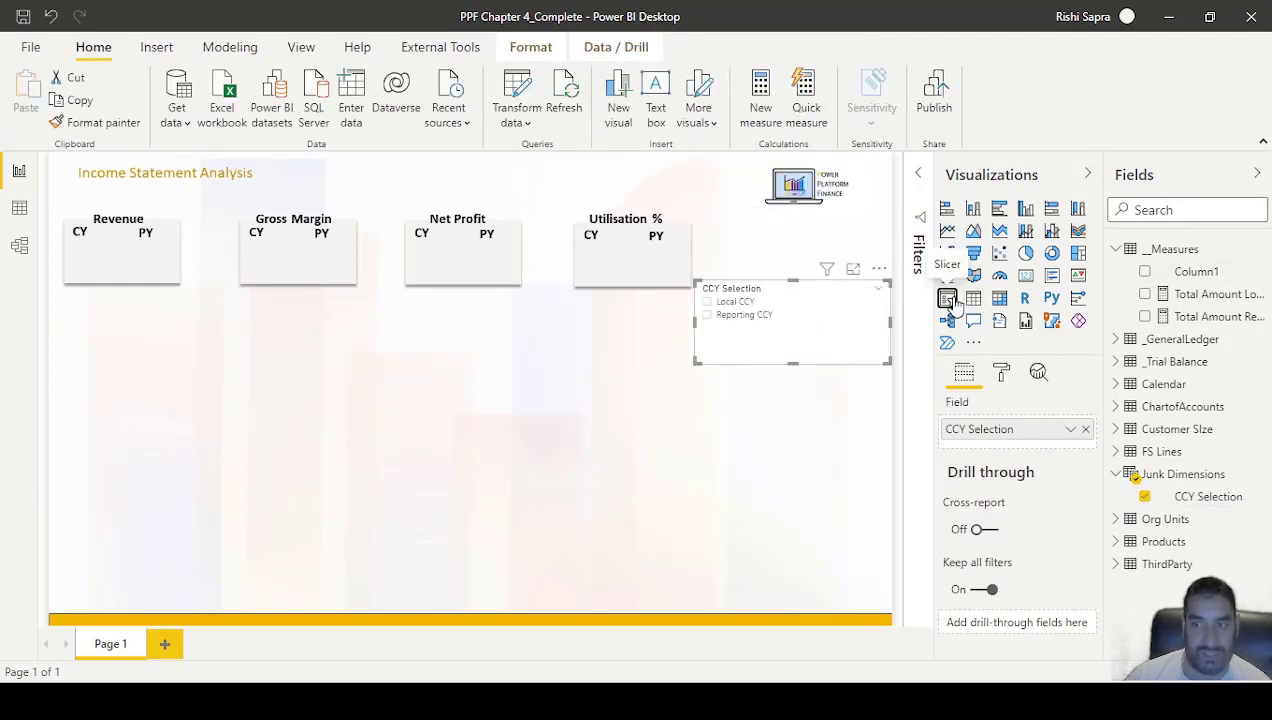
Step: Turn on single select in the selection controls of the CCY Selection slicer
left_click(1001, 376)
left_click(1012, 479)
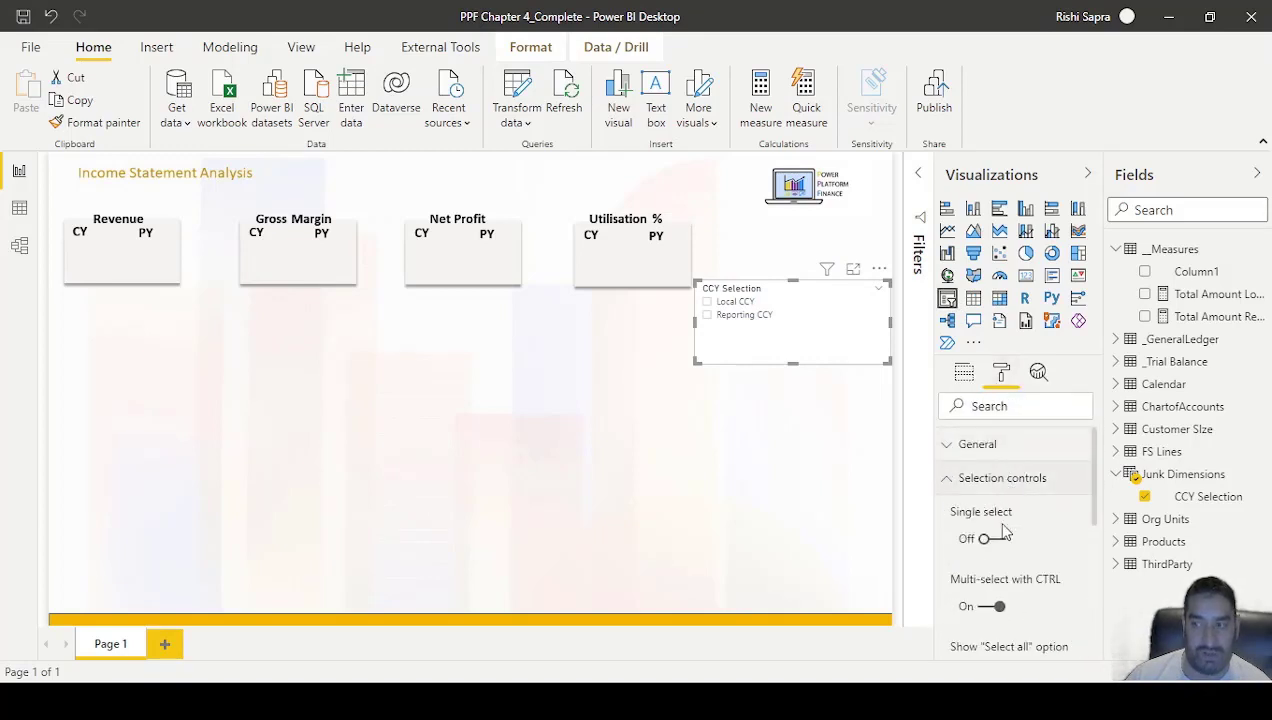
left_click(1000, 540)
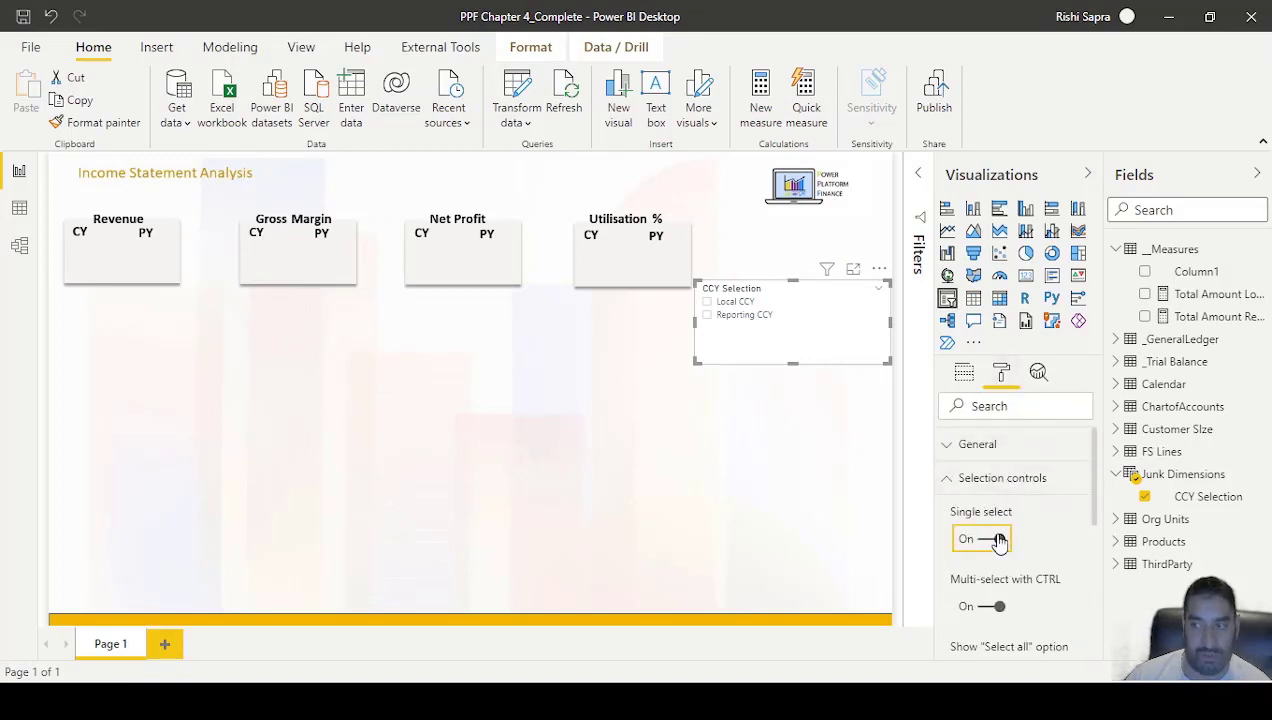
left_click(983, 487)
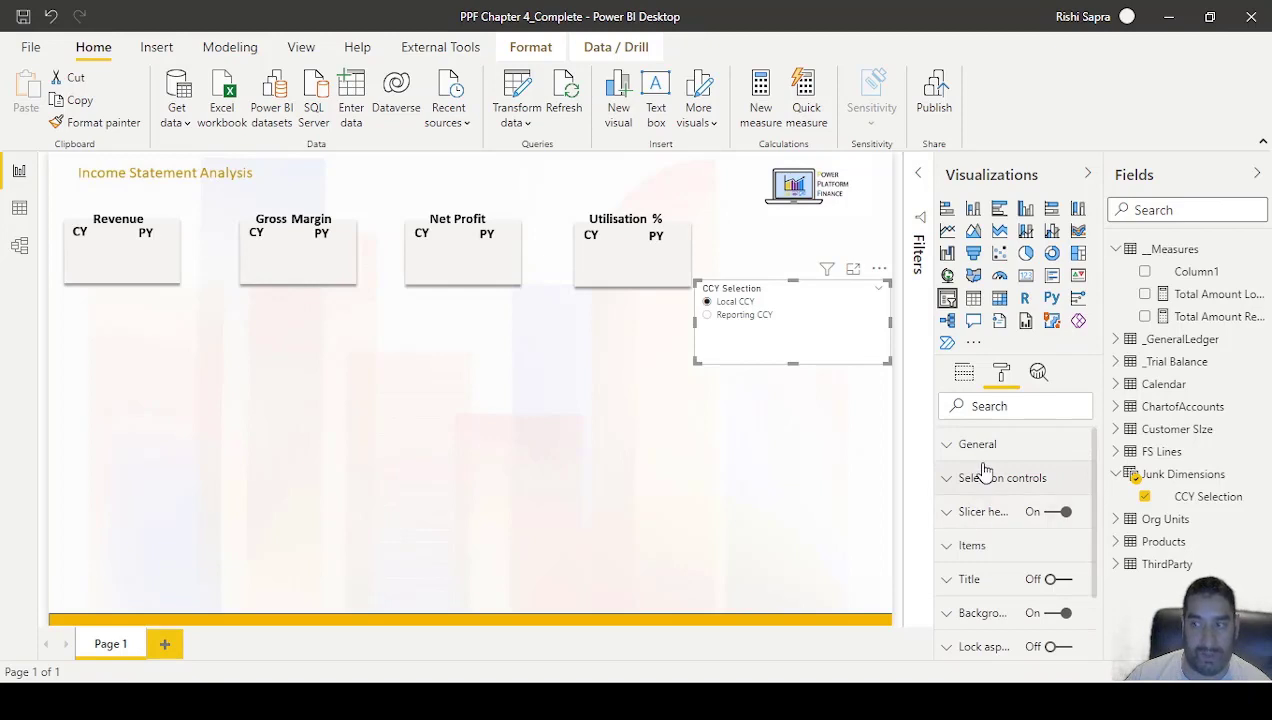
Step: Set the CCY Selection slicer's orientation to Horizontal and shrink it to a smaller box below the logo
left_click(983, 445)
scroll(999, 477, "down", 2)
left_click(1014, 527)
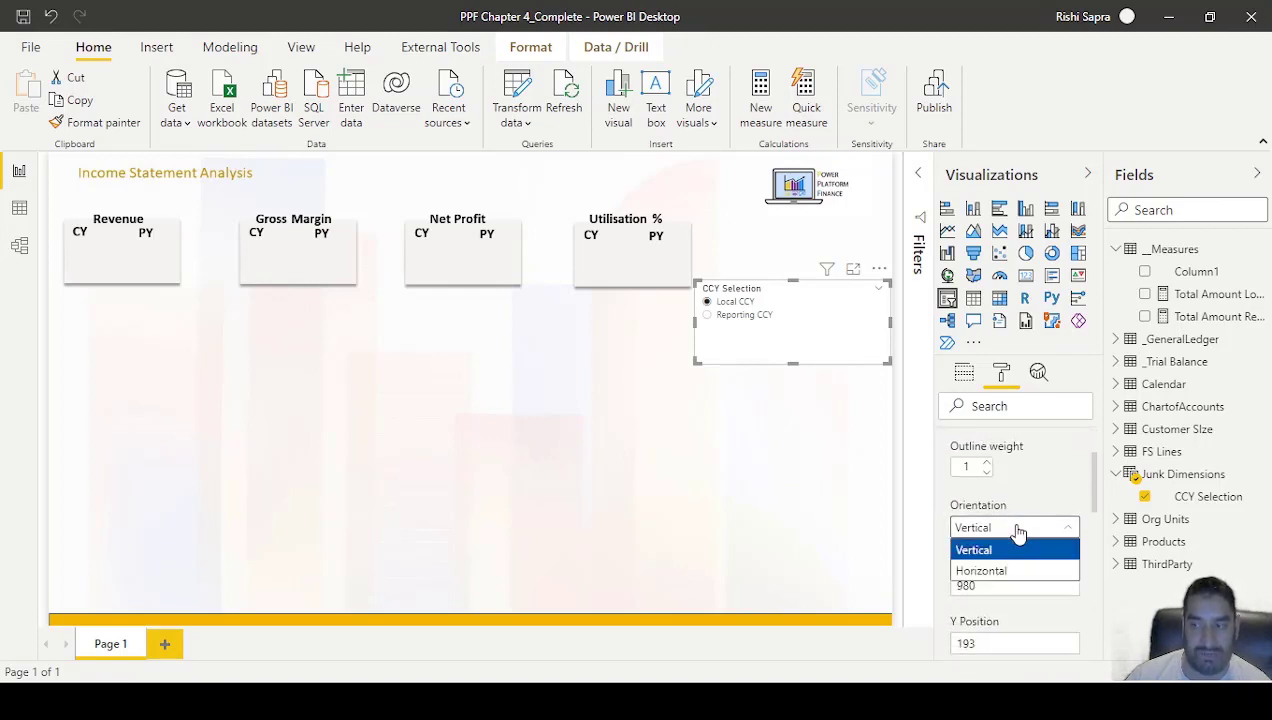
left_click(1020, 570)
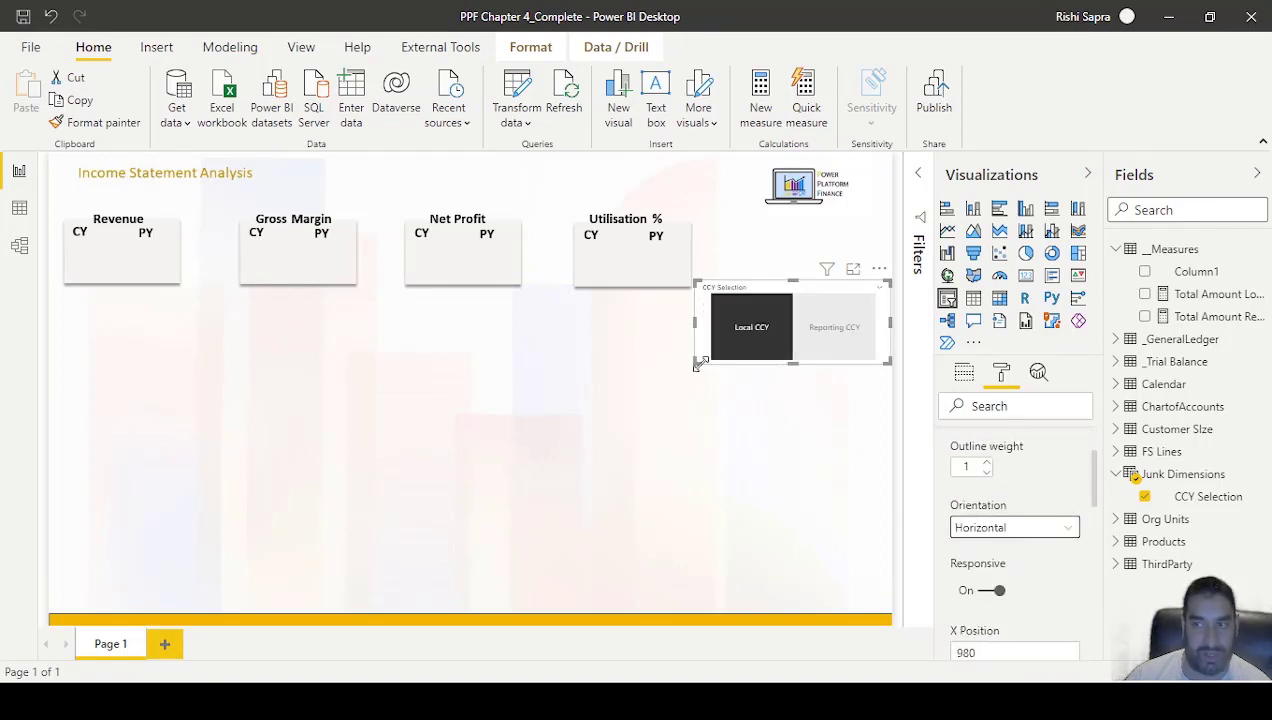
left_click_drag(700, 364, 713, 337)
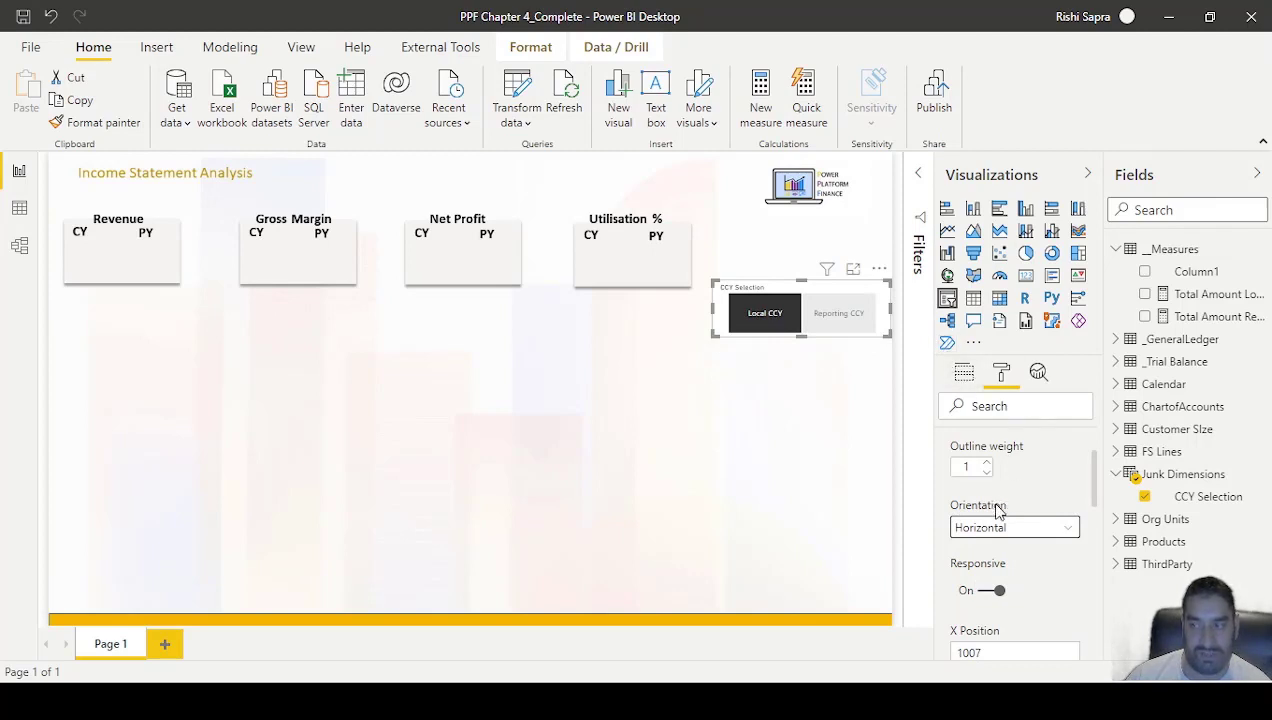
Step: Turn off the CCY Selection slicer's header, reduce its height to a thin strip and move it up closer to the logo
scroll(998, 512, "down", 3)
scroll(994, 470, "up", 5)
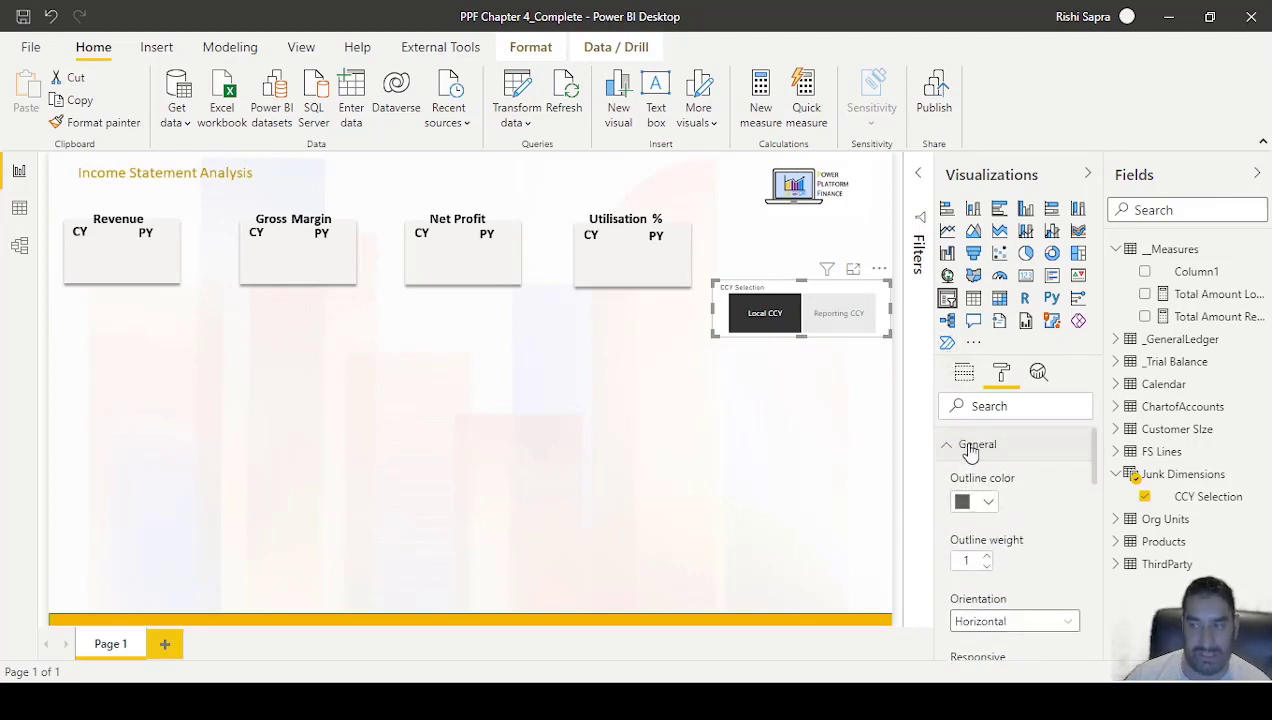
left_click(969, 448)
left_click(1055, 513)
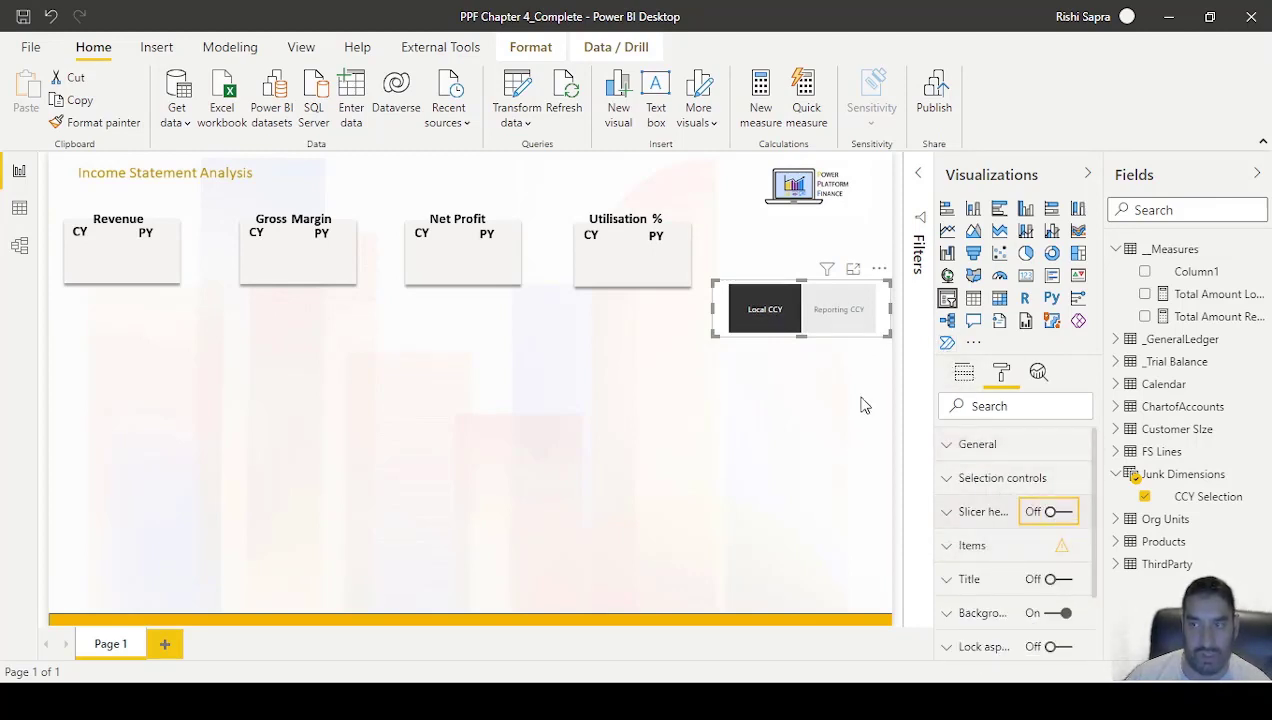
left_click_drag(800, 336, 812, 308)
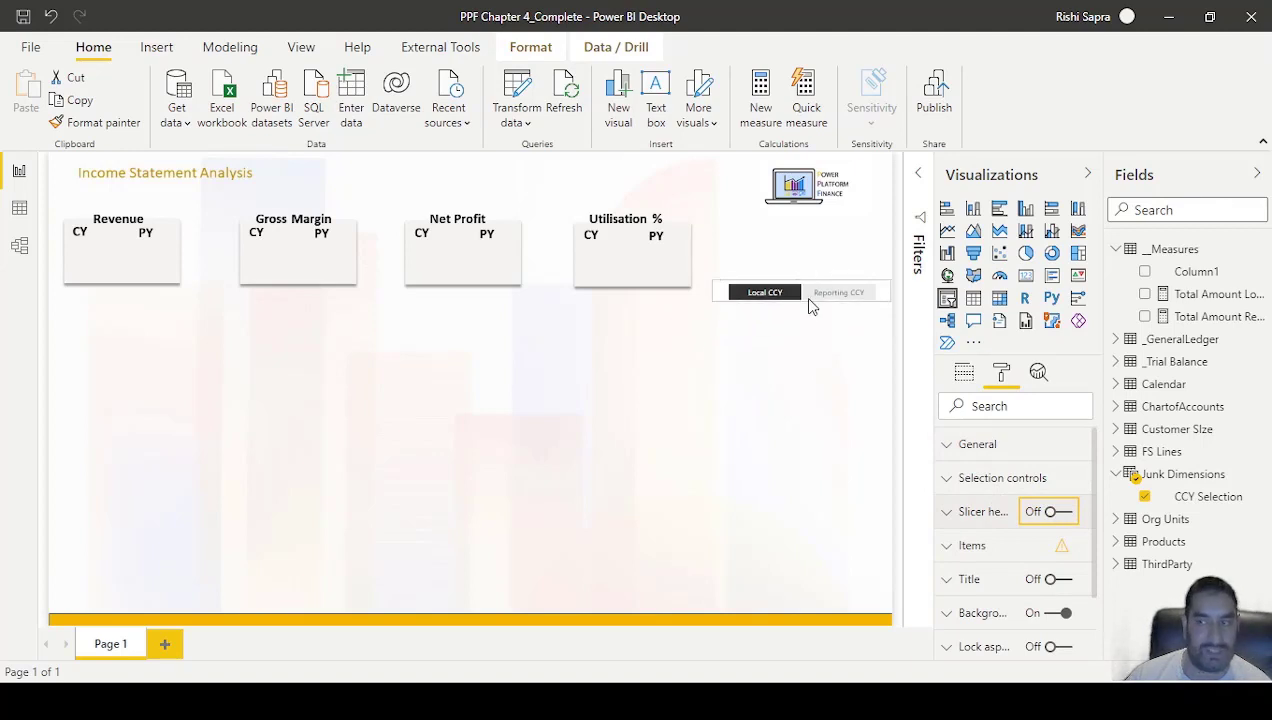
left_click_drag(727, 290, 731, 252)
left_click(766, 375)
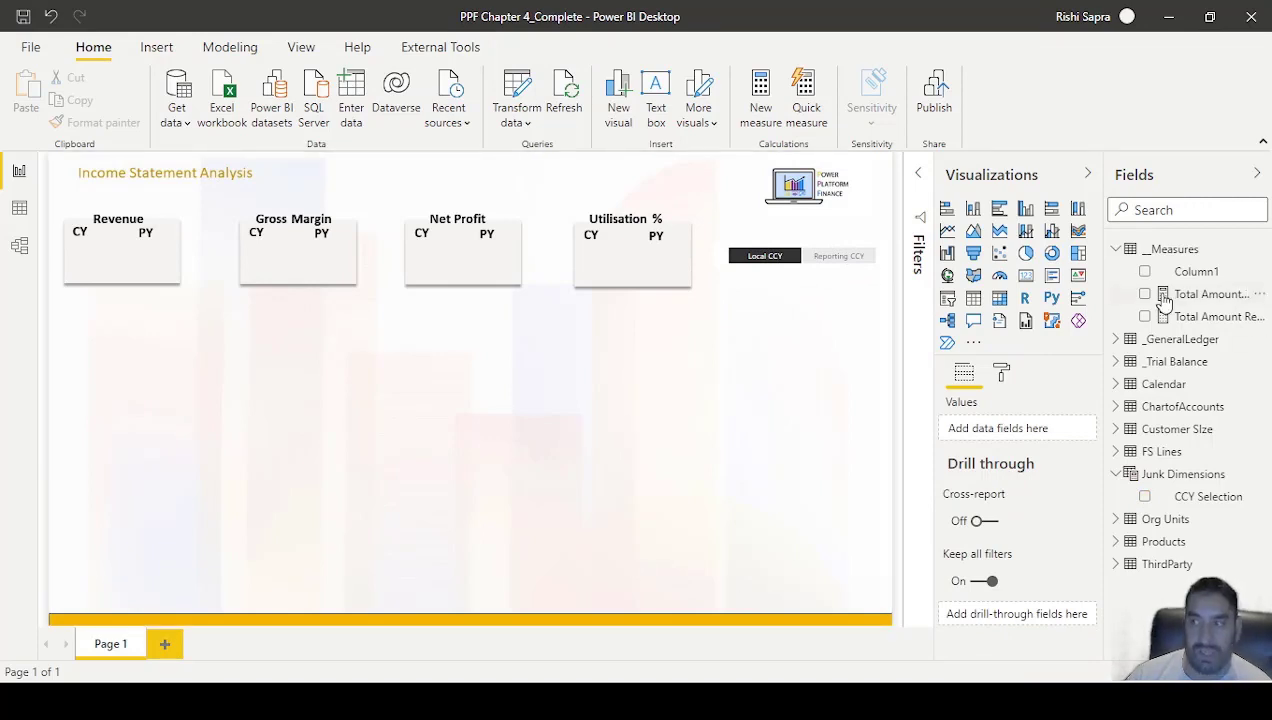
Step: Create a Total Amount measure in __Measures with SWITCH on the selected CCY: sum of Total Amount USD, or Total Amount Local CCY for one Org ID
left_click(1200, 293)
left_click(245, 48)
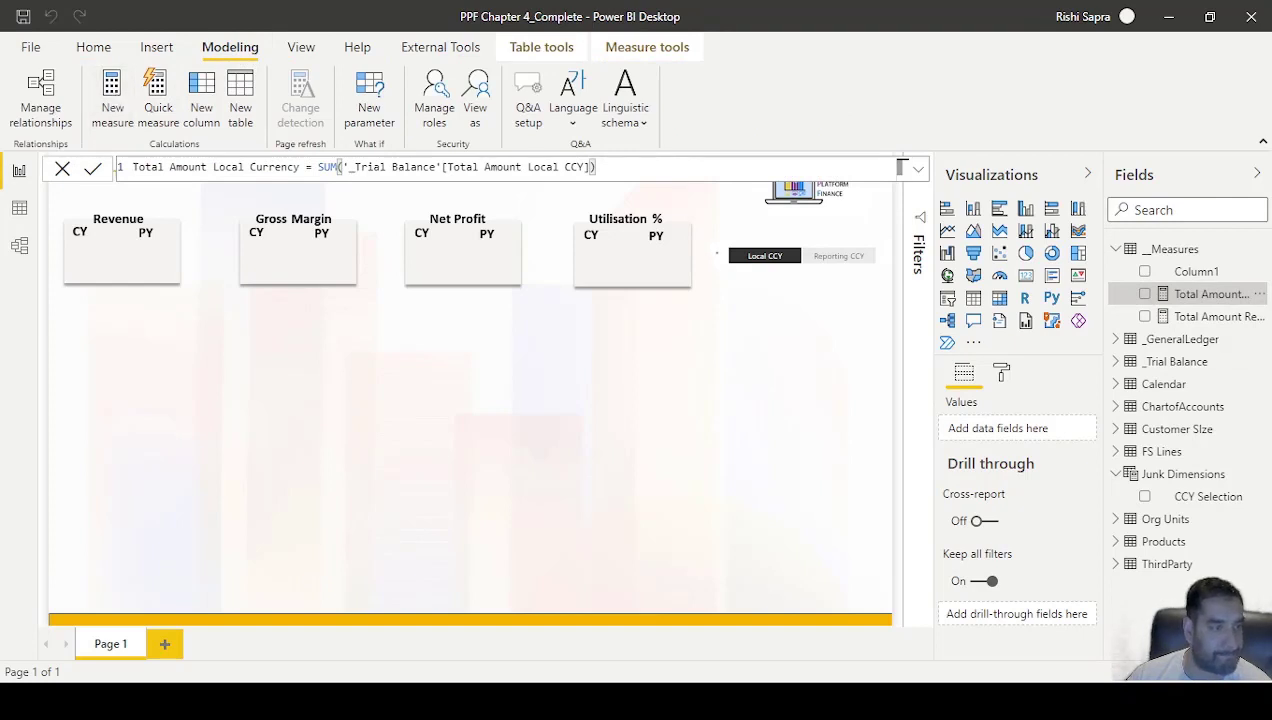
left_click(112, 100)
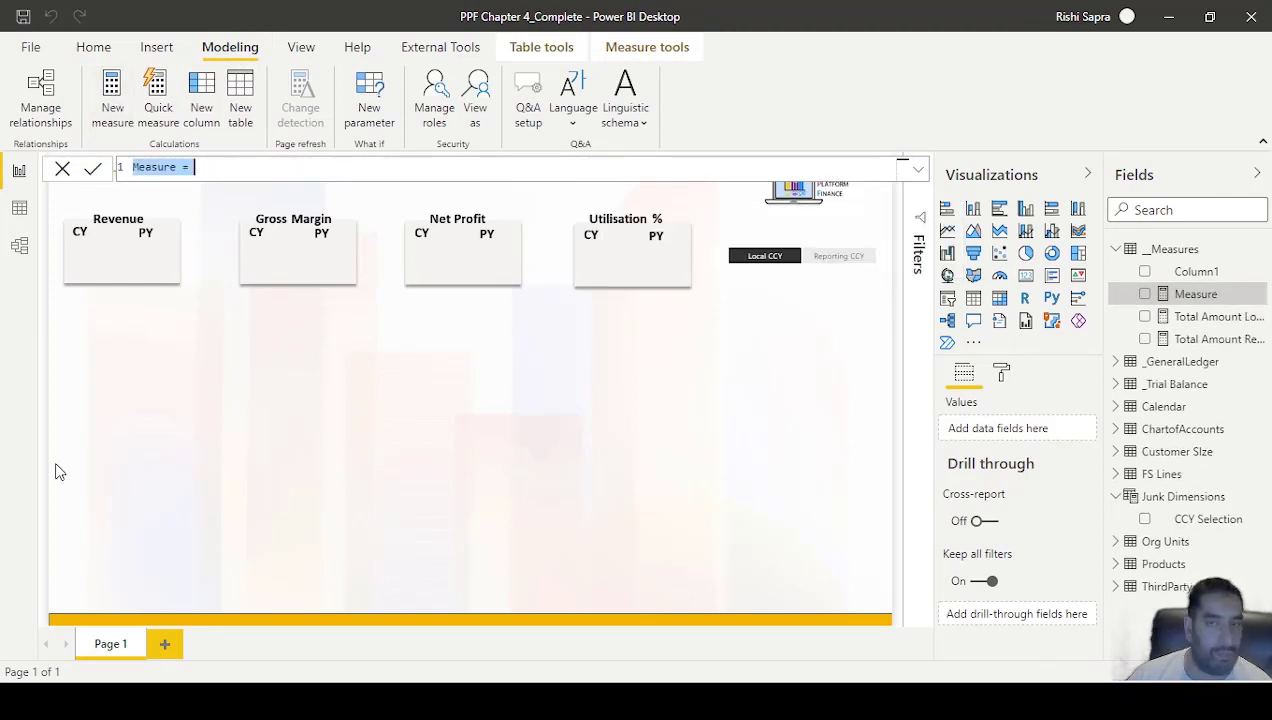
type("Junk Dimensions = VAR CurrencySelection =     DATATABLE ( \"CCY Selection\", STRING, { { \"Reporting CCY\" }, { \"Local CCY\" } } ) RETURN     CurrencySelection")
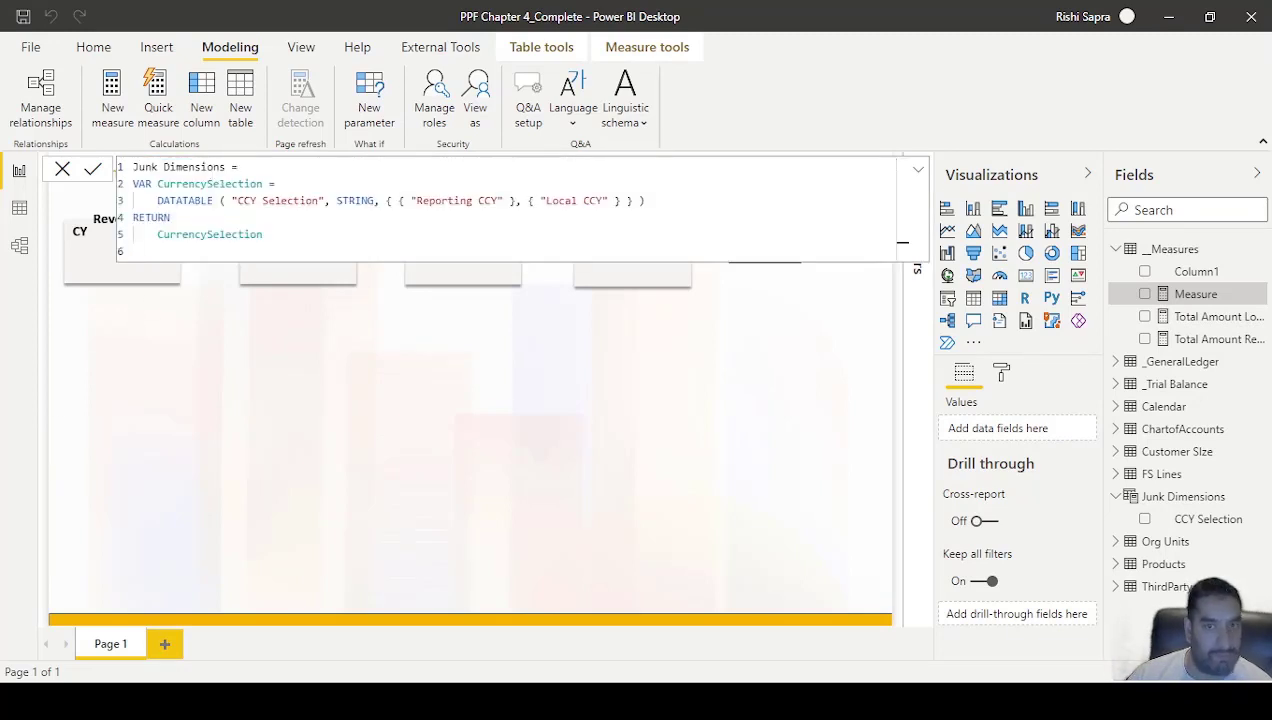
left_click(360, 227)
key("ctrl+a")
type("Total Amount = VAR SelectedCCY =     SELECTEDVALUE ( 'Junk Dimensions'[CCY Selection], \"Reporting CCY\" ) VAR OneOrgSelected =     HASONEVALUE ( 'Org Units'[Org ID] ) RETURN     SWITCH (         SelectedCCY,         \"Reporting CCY\", SUM ( '_Trial Balance'[Total Amount USD] ),         \"Local CCY\",             IF (                 OneOrgSelected,                 SUM ( '_Trial Balance'[Total Amount Local CCY] ),                 BLANK ()             ),         BLANK ()     )")
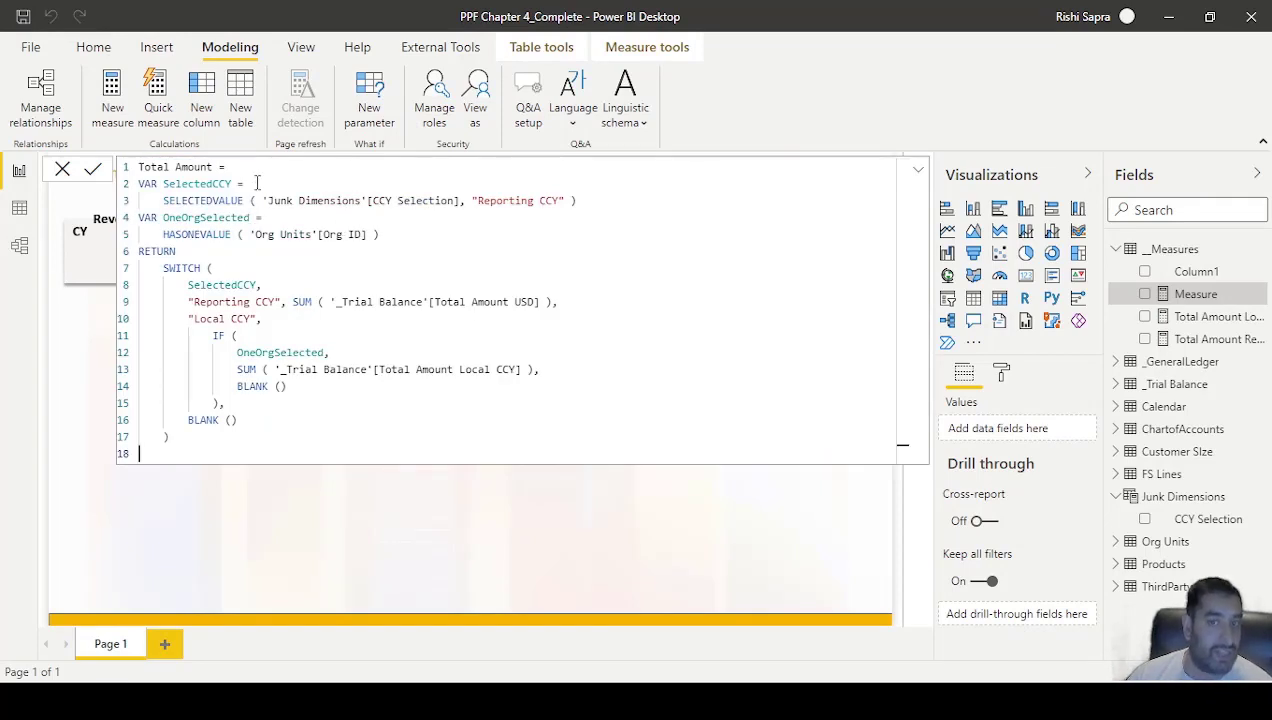
Step: Review the Total Amount formula: the SELECTEDVALUE default, the HASONEVALUE check on Org ID and the Reporting CCY branch of the SWITCH
left_click_drag(163, 200, 566, 200)
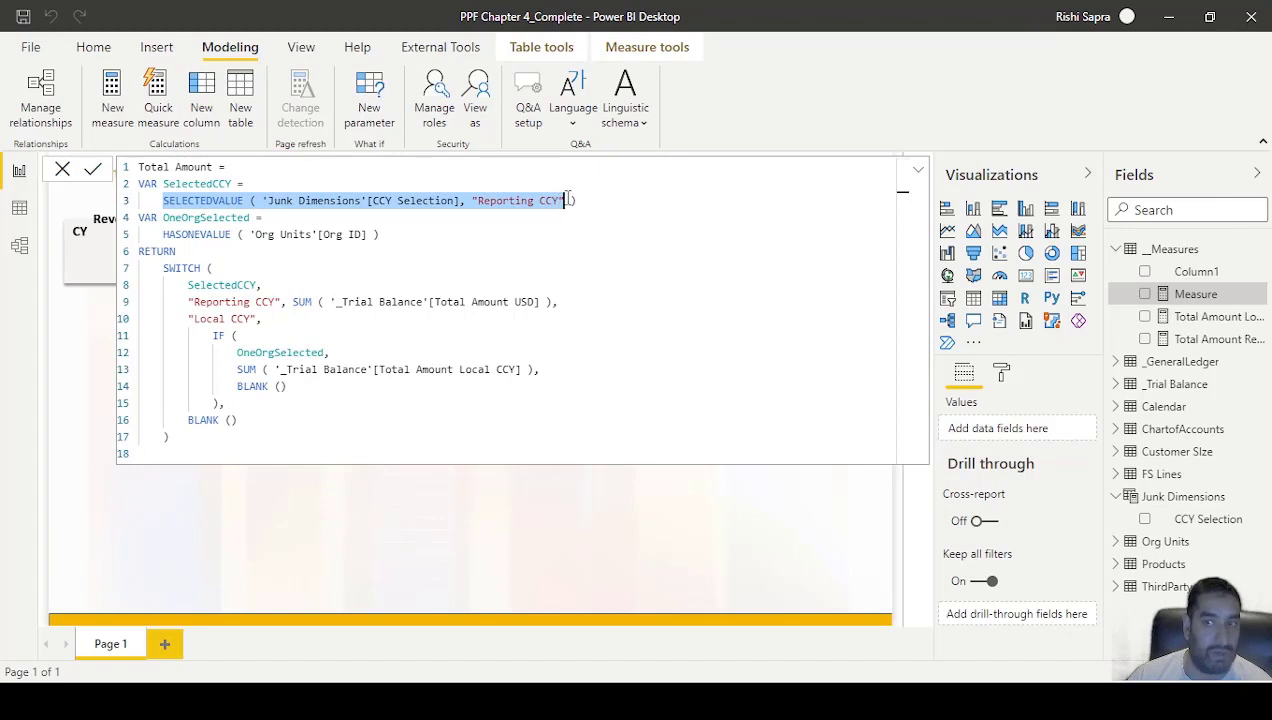
left_click(384, 200)
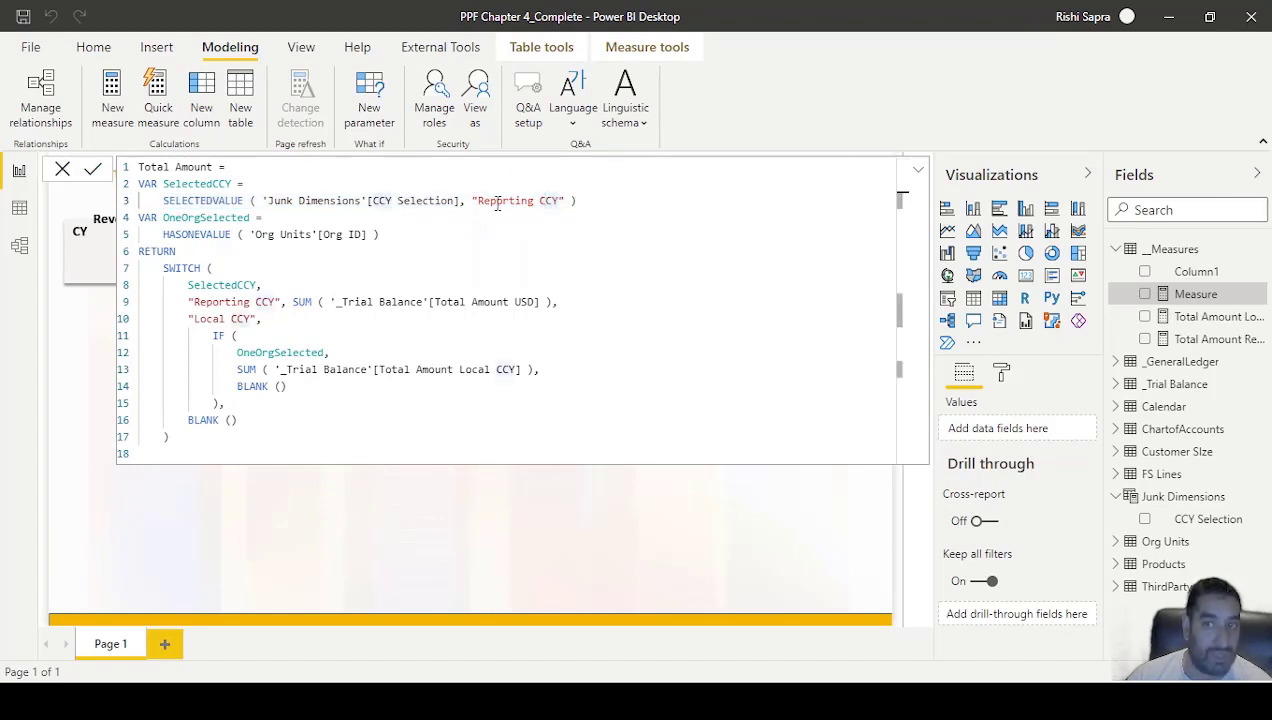
left_click(472, 201)
left_click_drag(474, 202, 564, 201)
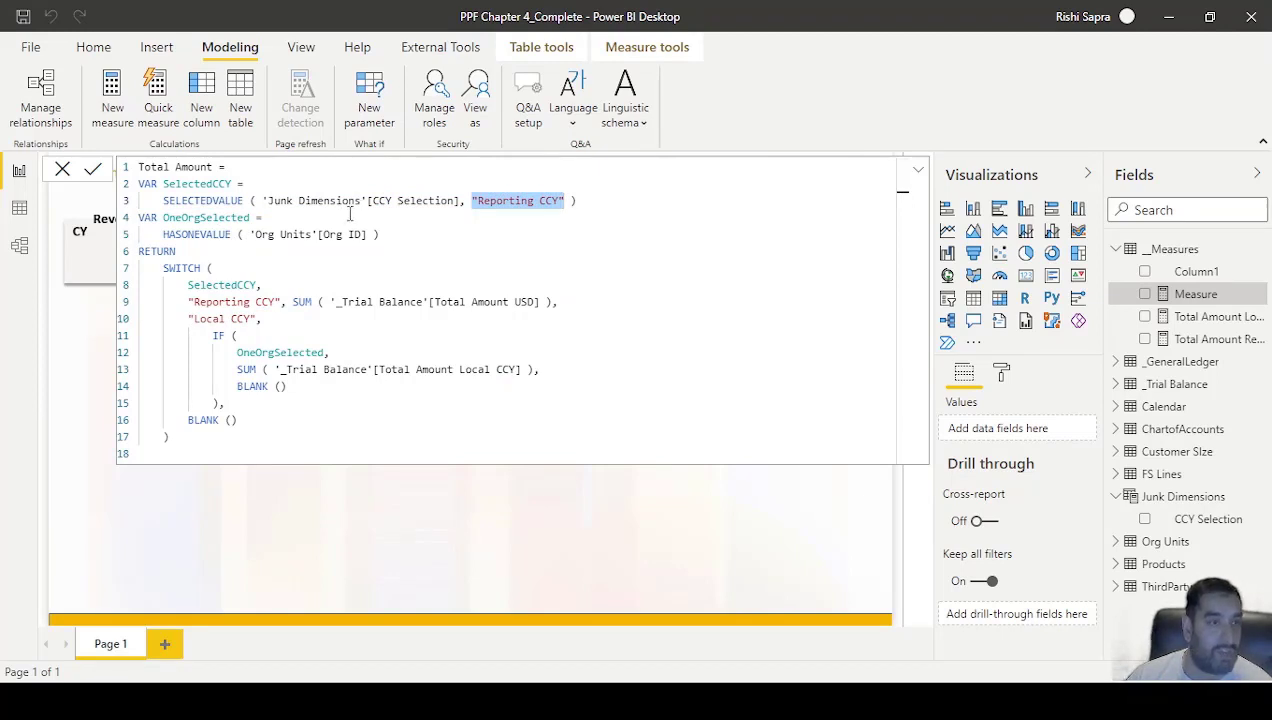
left_click_drag(367, 234, 253, 243)
left_click(260, 257)
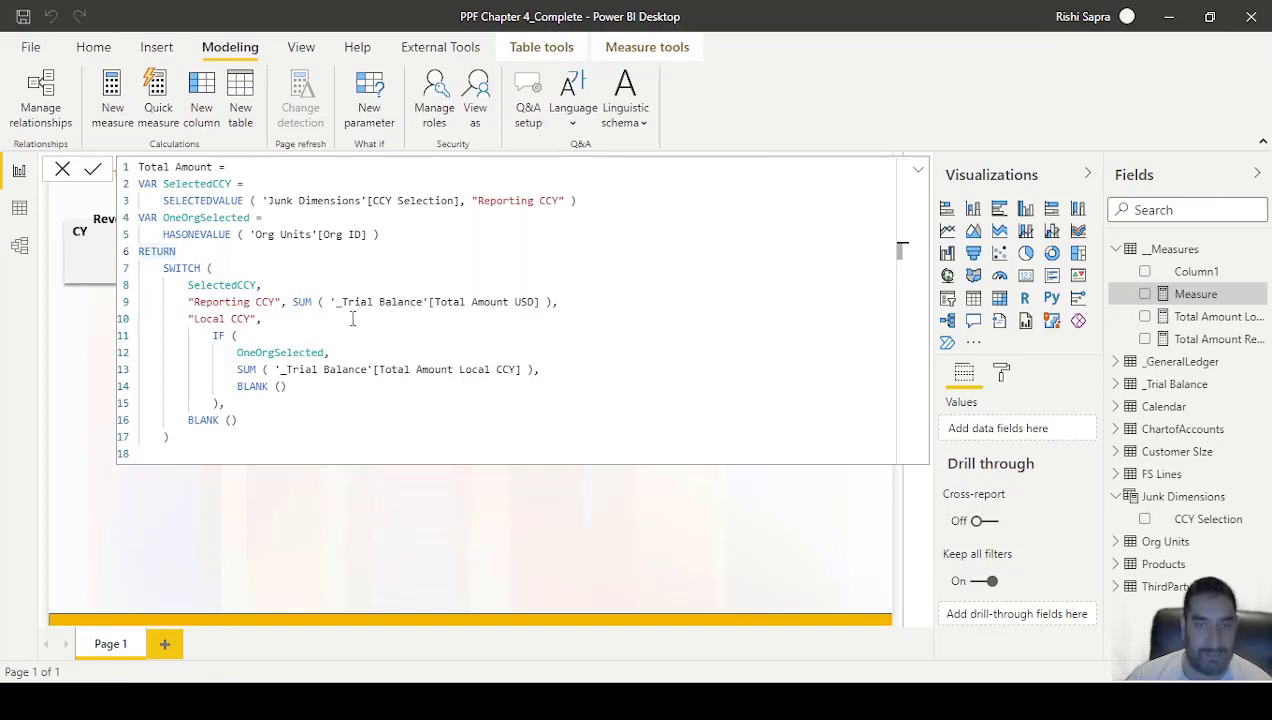
left_click(255, 262)
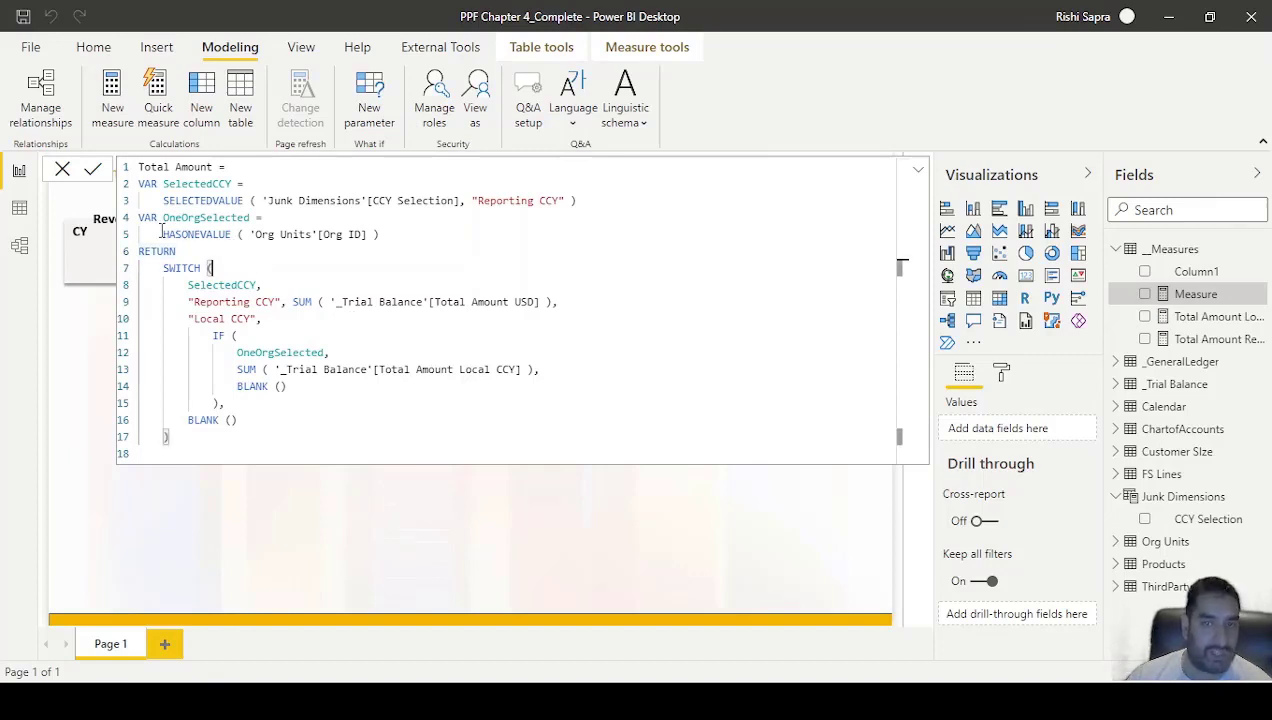
left_click_drag(148, 217, 276, 236)
left_click(260, 268)
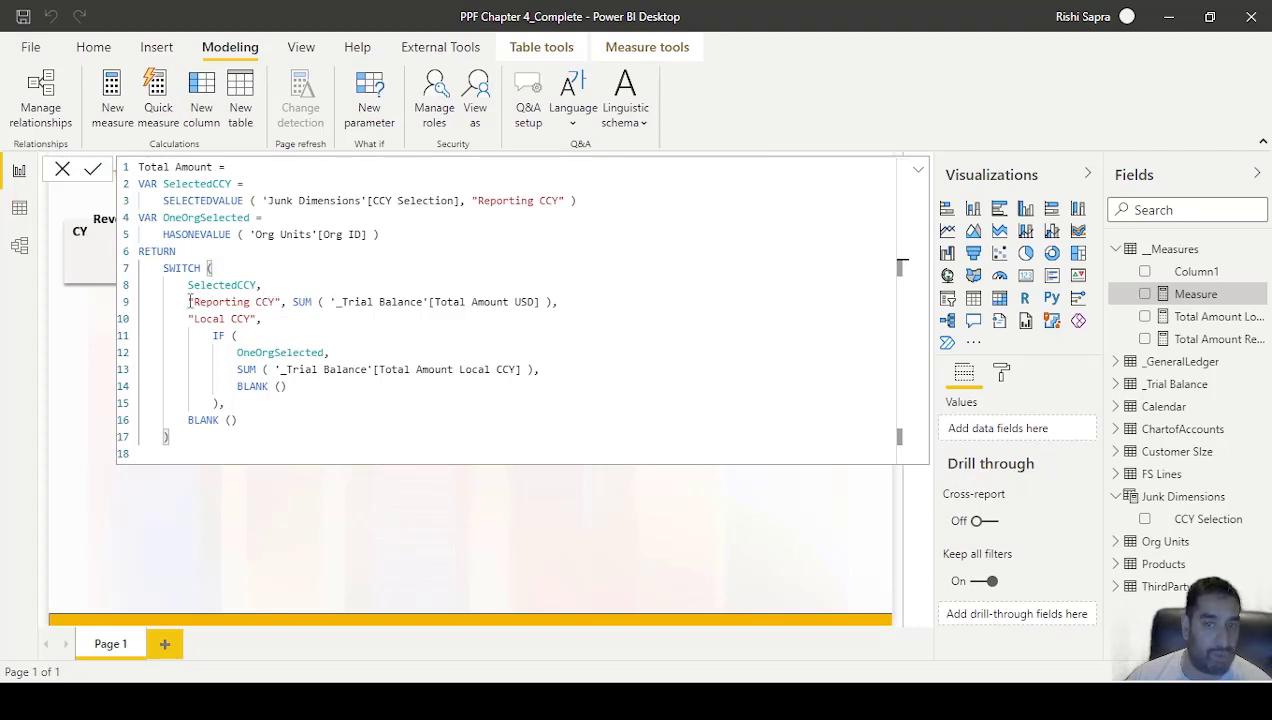
left_click_drag(188, 301, 284, 301)
left_click(403, 301)
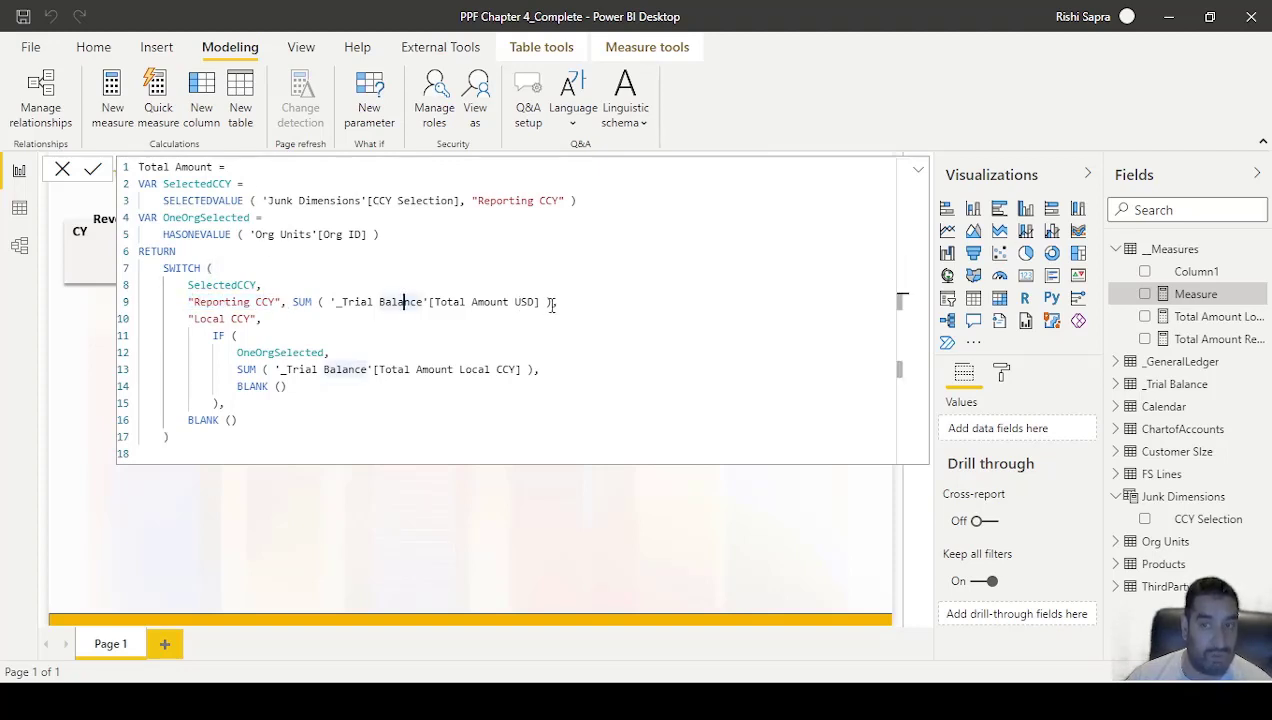
Step: Replace the SUM expression in the Reporting CCY branch of the Total Amount formula with the [Total Amount Reporting CCY] measure
left_click_drag(552, 302, 292, 302)
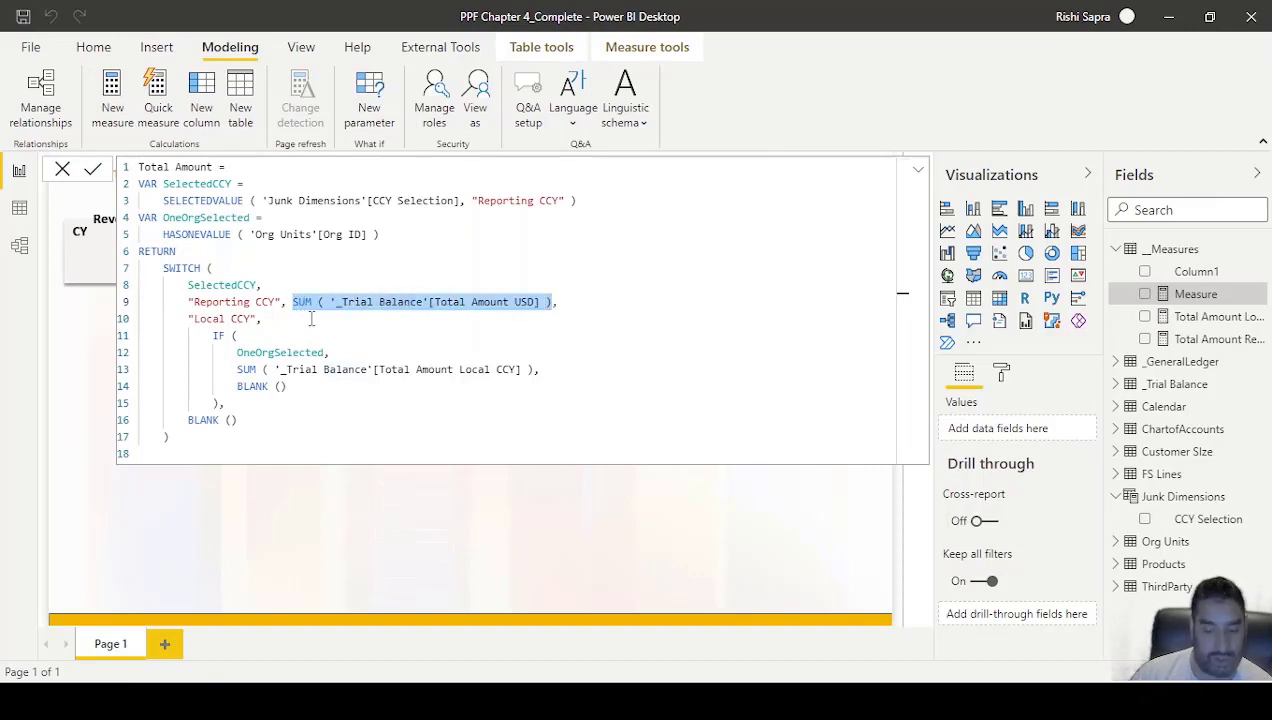
key("Delete")
type("[ta,")
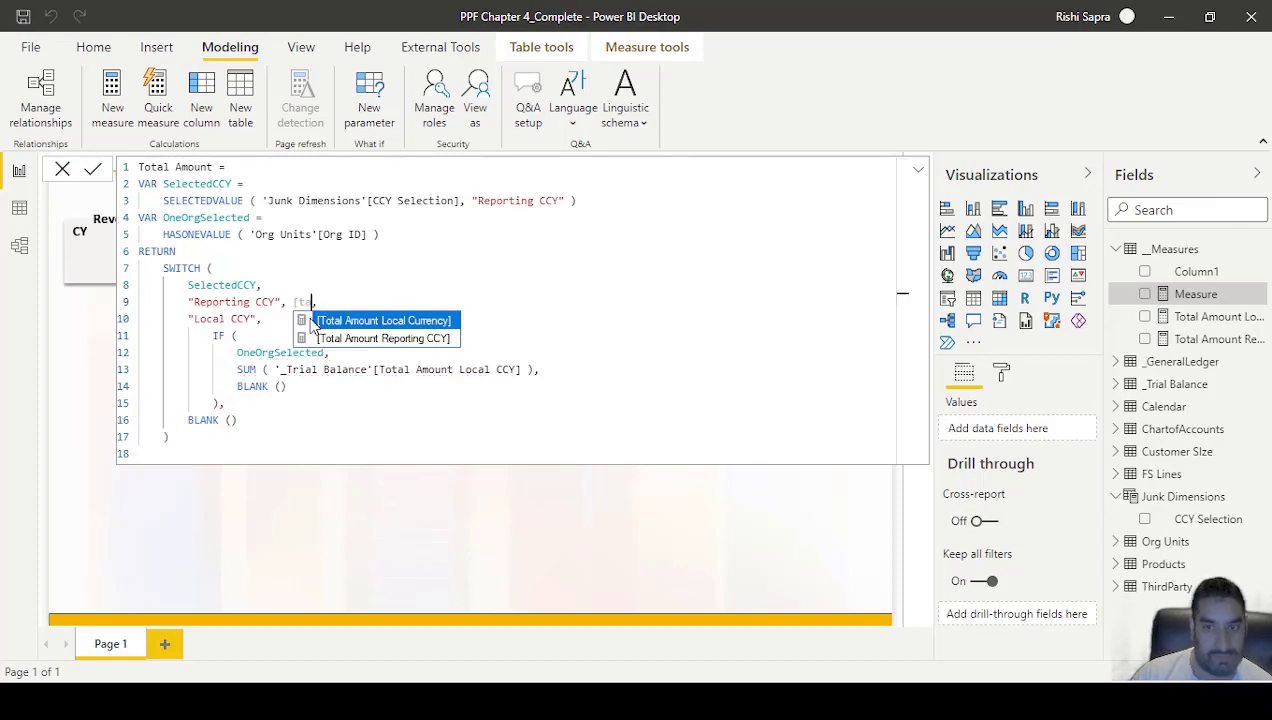
key("Down")
key("Tab")
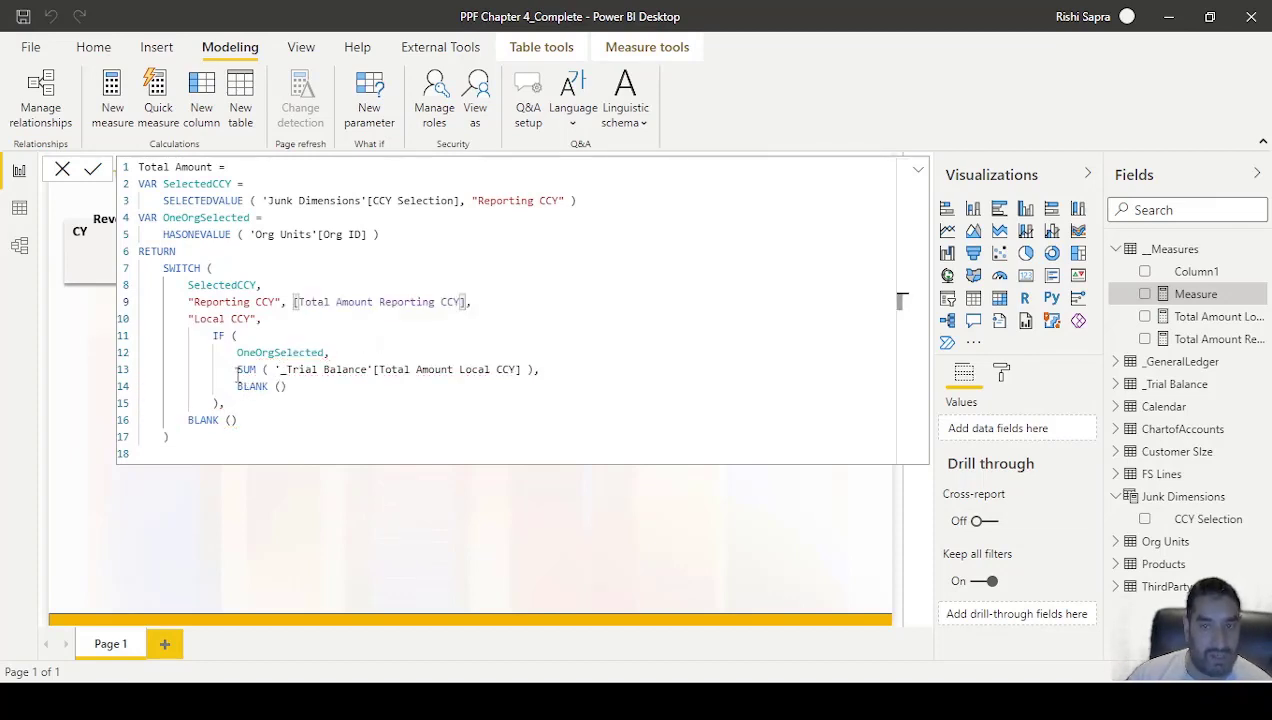
Step: Replace the SUM expression in the Local CCY branch with the [Total Amount Local Currency] measure and commit the Total Amount formula
left_click_drag(237, 370, 535, 369)
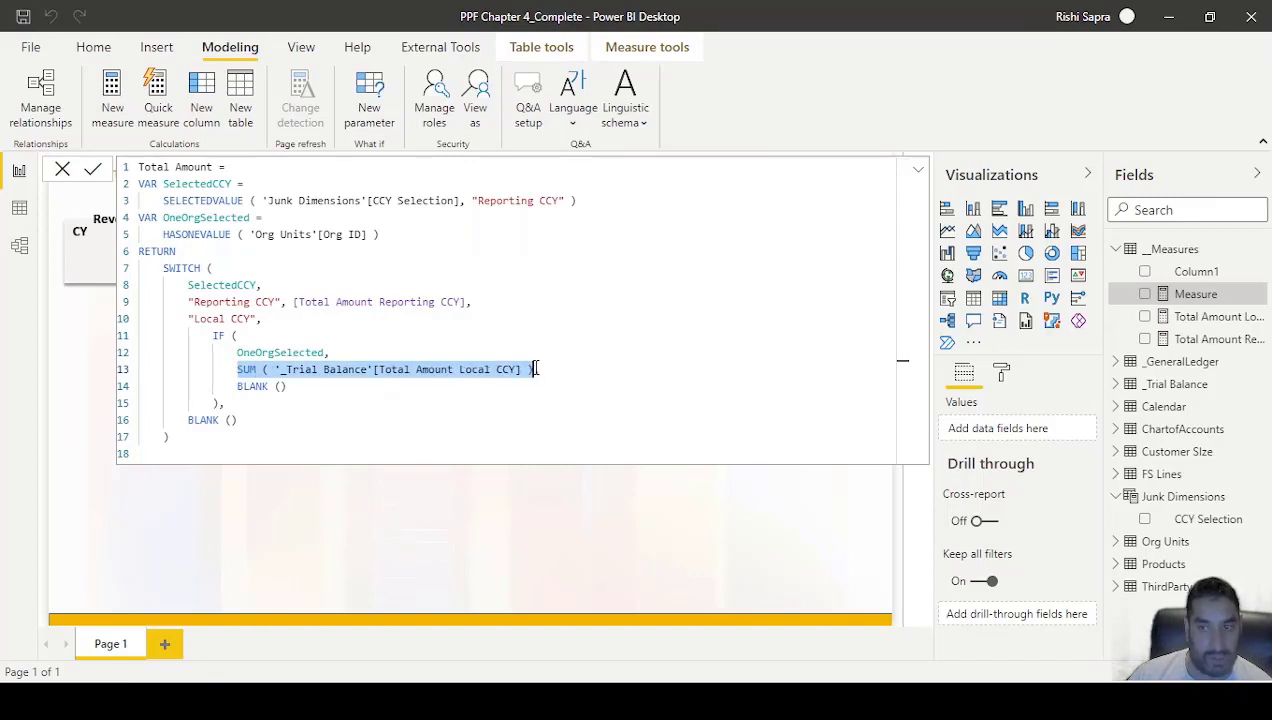
type("[total],")
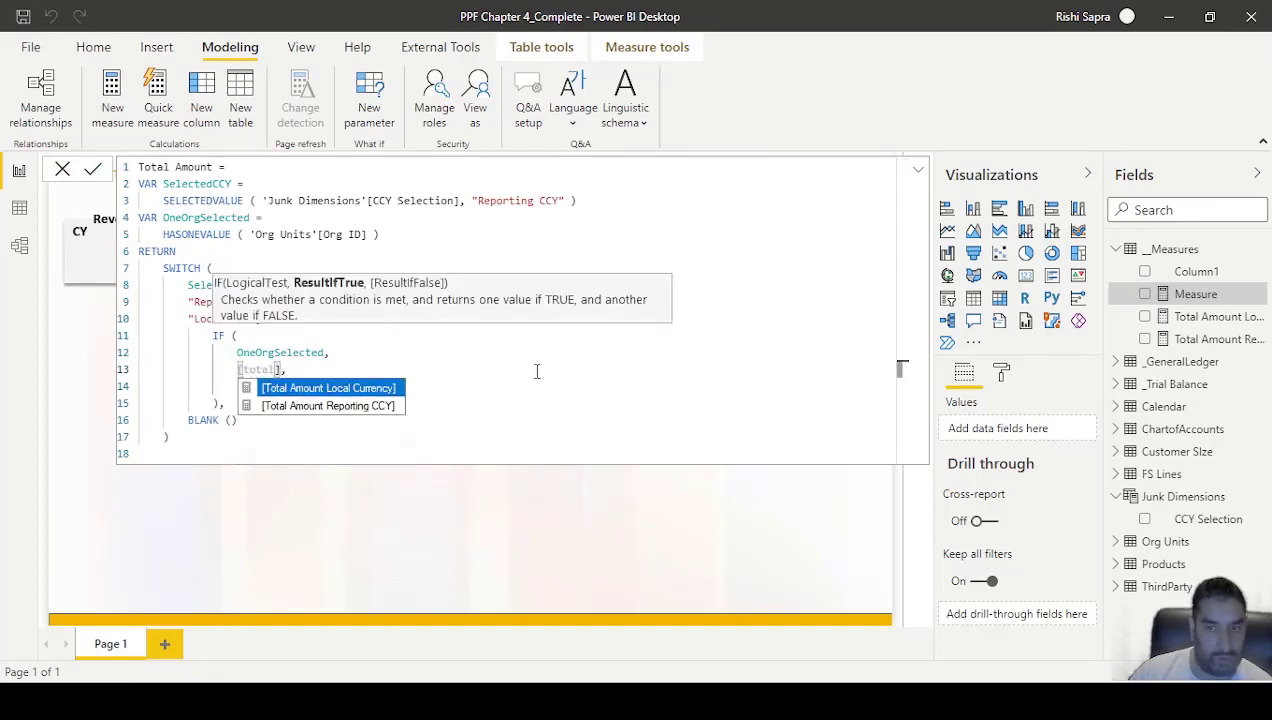
key("Tab")
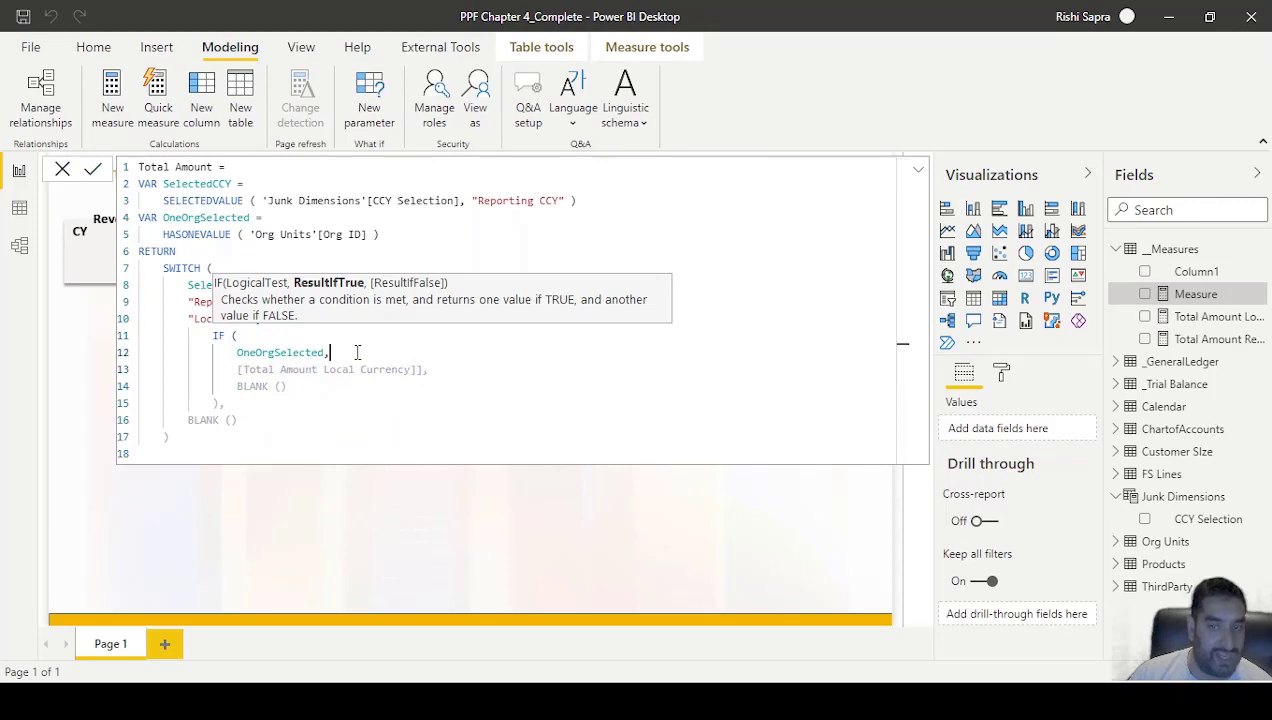
left_click(357, 353)
left_click(415, 374)
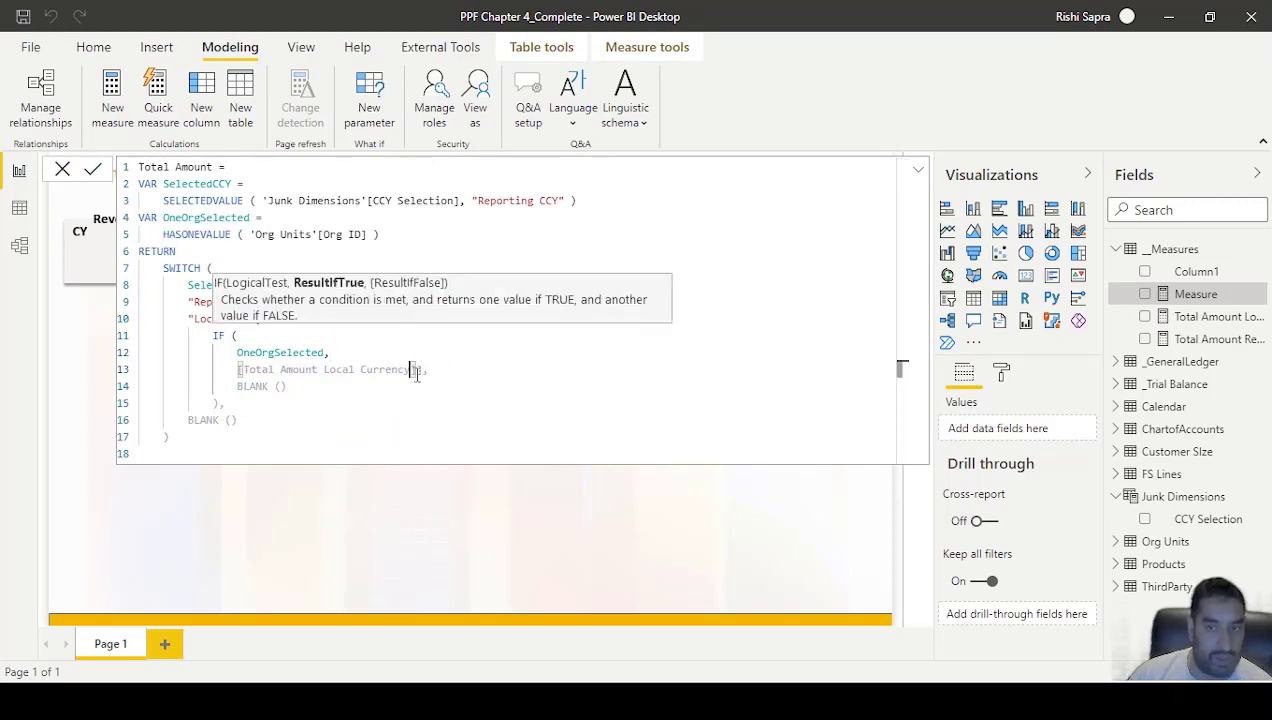
key("BackSpace")
left_click(457, 386)
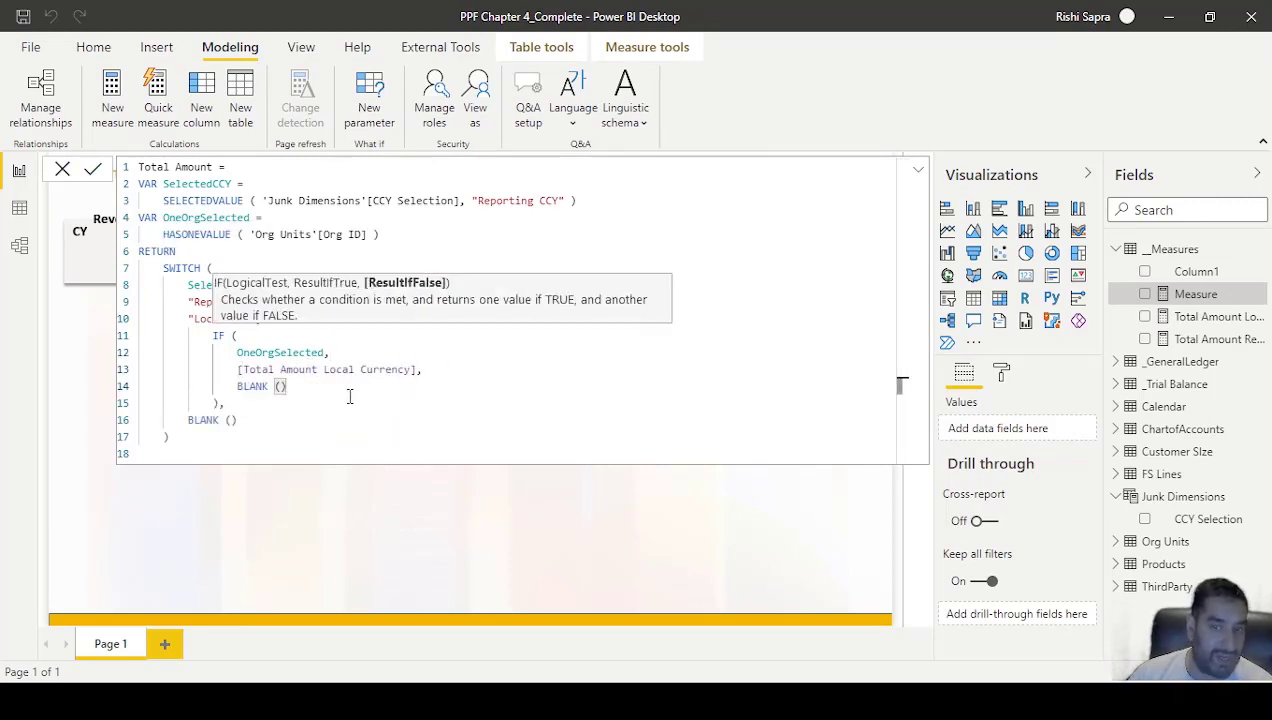
left_click(335, 418)
left_click(336, 433)
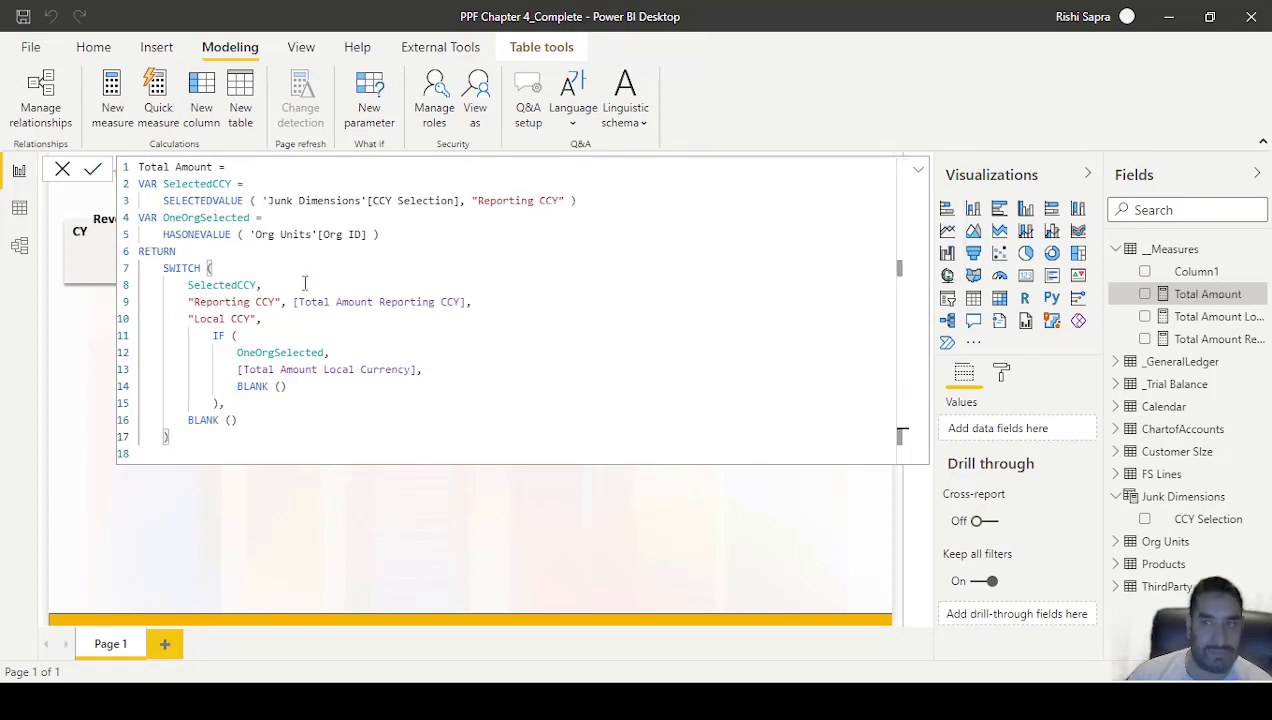
Step: Add the Total Amount measure to the middle of the page as a card visual and close the formula editor
left_click_drag(1218, 303, 582, 525)
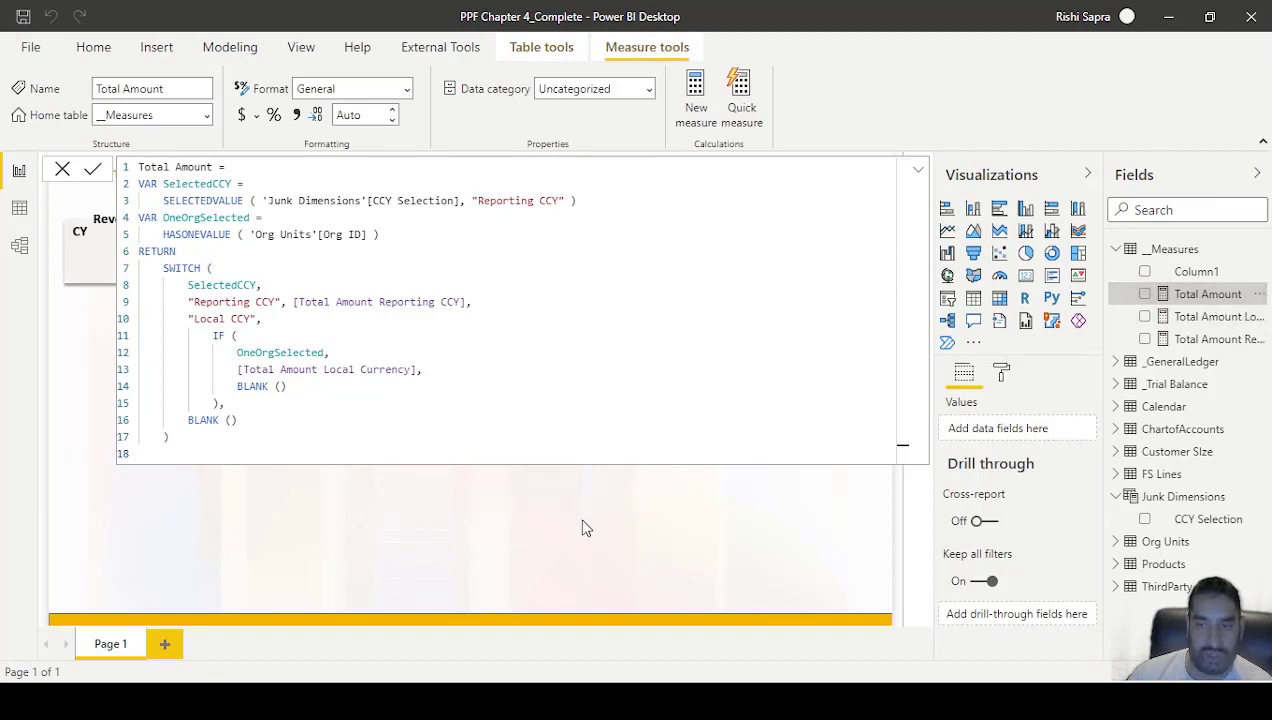
left_click_drag(668, 461, 613, 377)
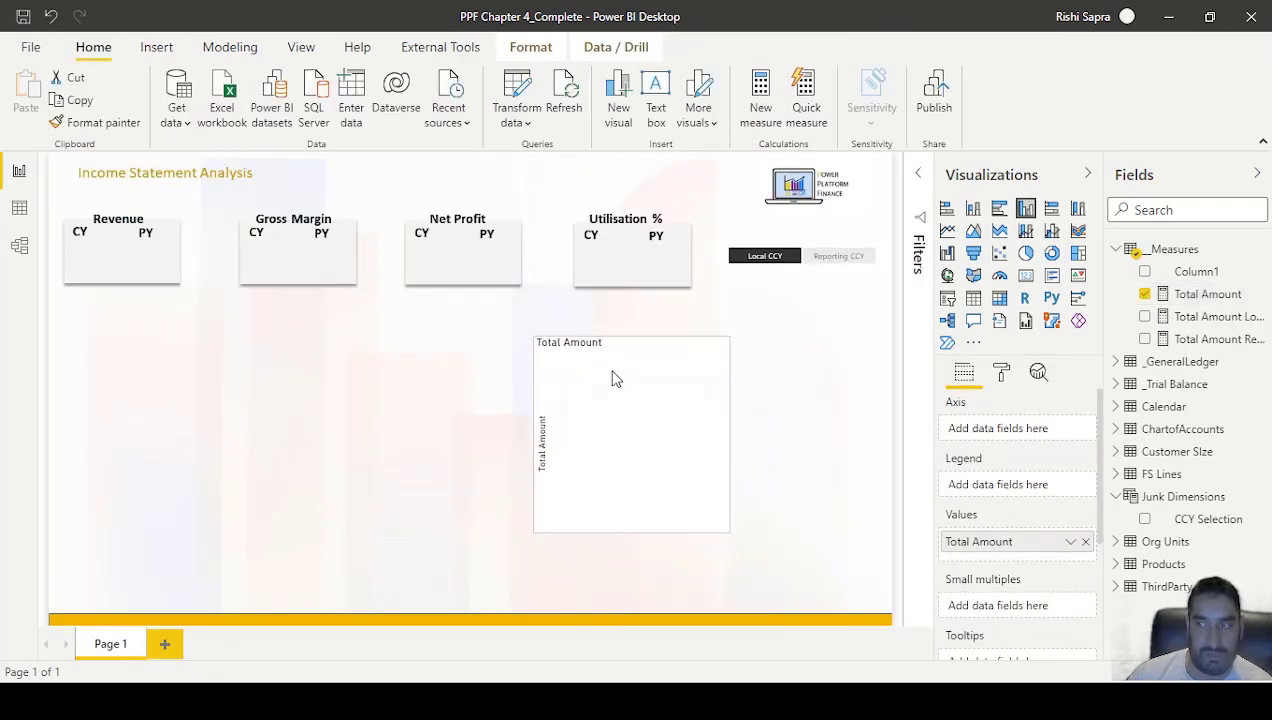
left_click(1027, 279)
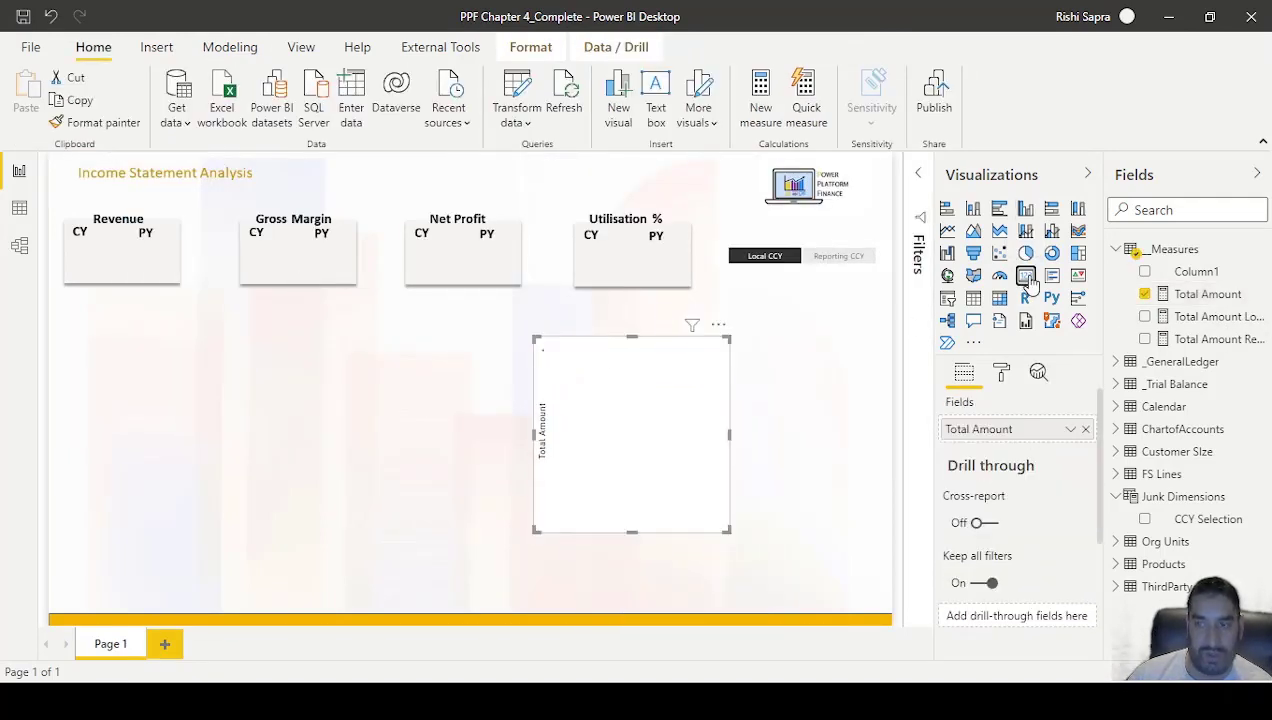
left_click(1200, 294)
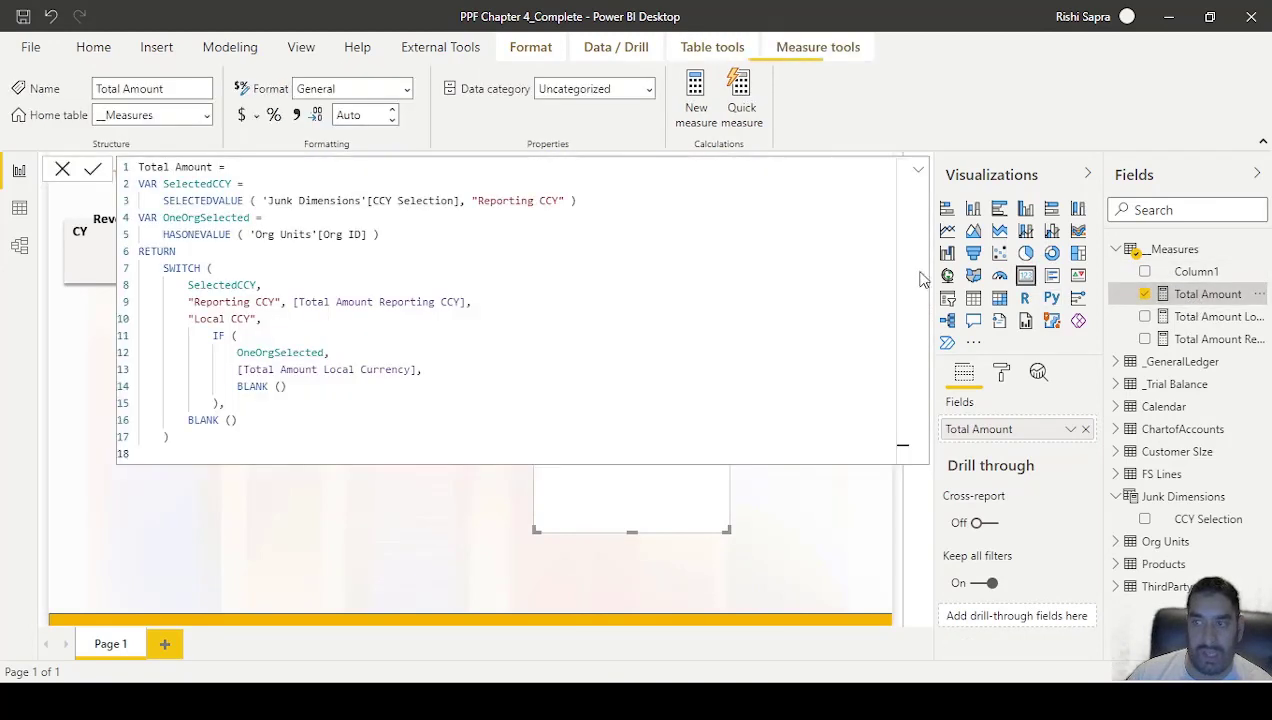
left_click(62, 170)
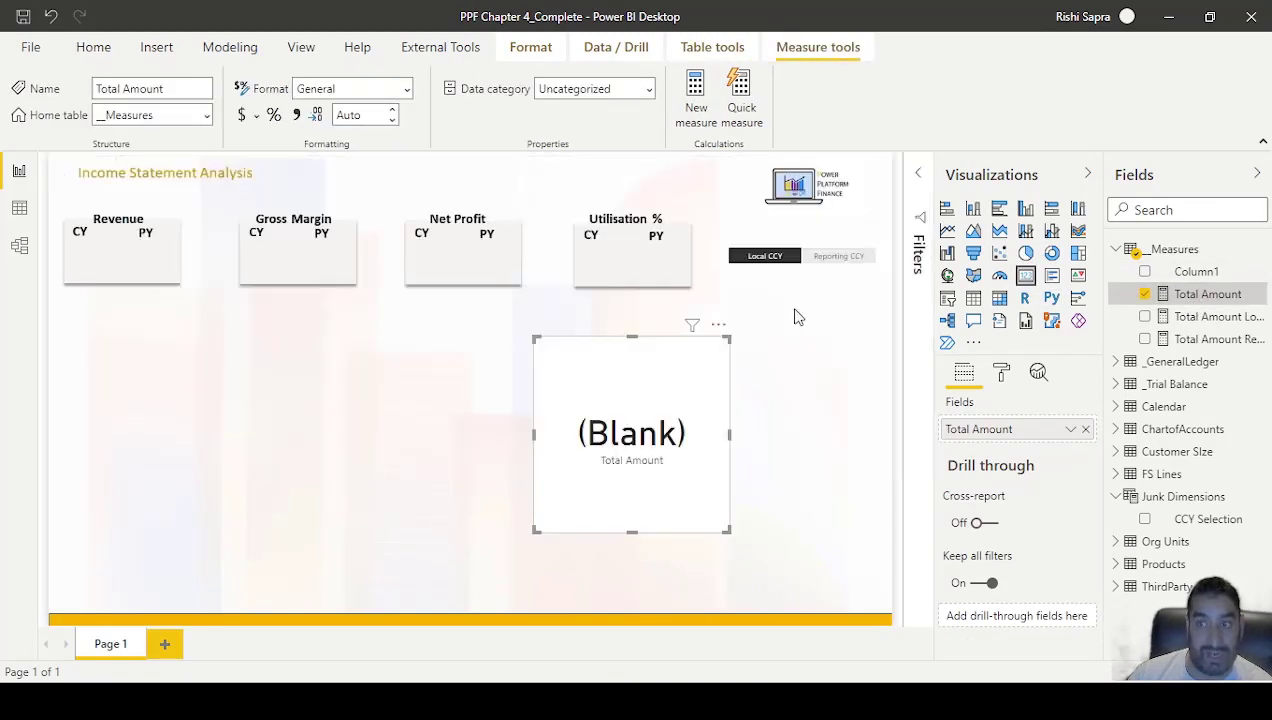
Step: Test the Total Amount card by switching the slicer to Reporting CCY and back to Local CCY
left_click(765, 260)
left_click(837, 259)
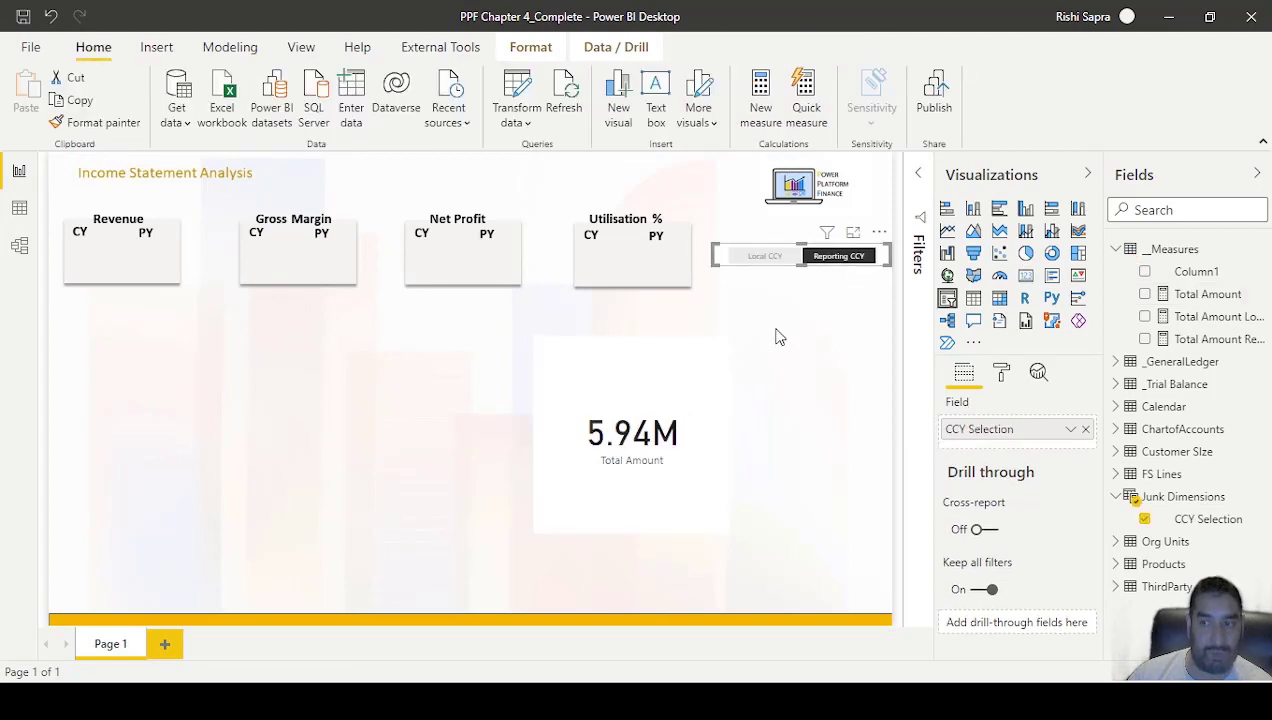
left_click(762, 261)
Step: Add an Org Name slicer from the Org Units table beside the Total Amount card
left_click(1115, 541)
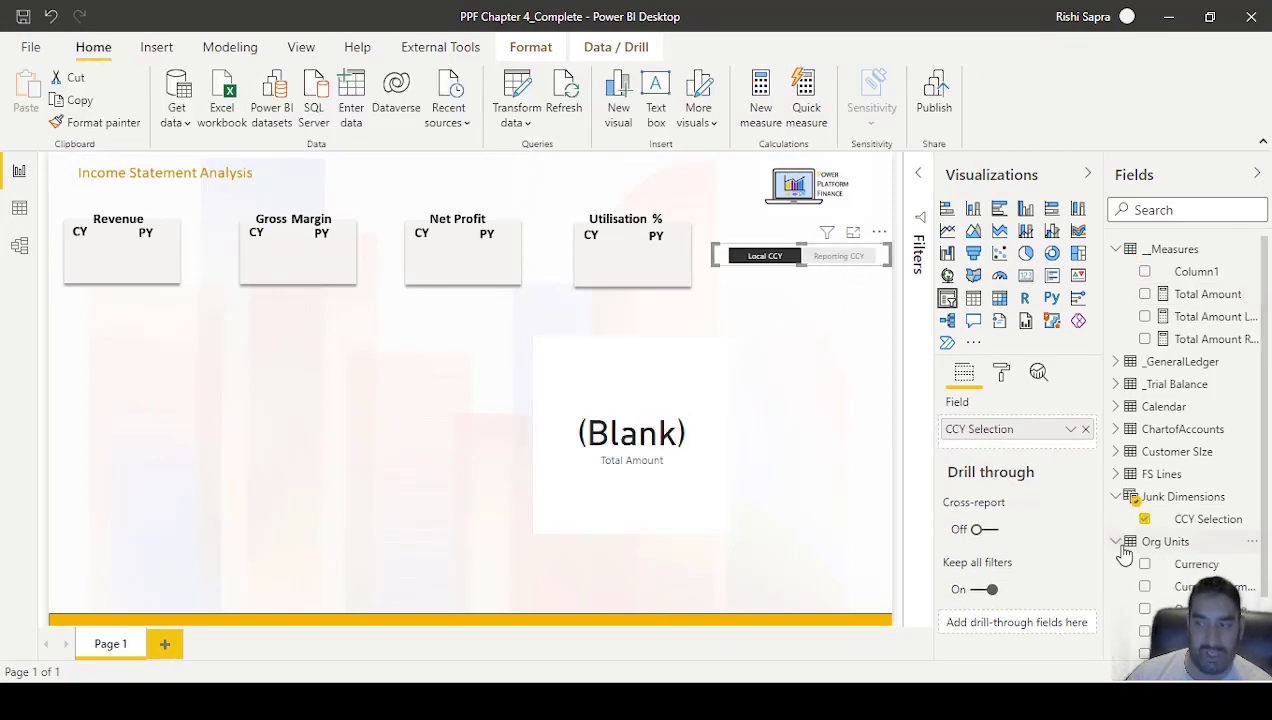
left_click_drag(1180, 653, 832, 346)
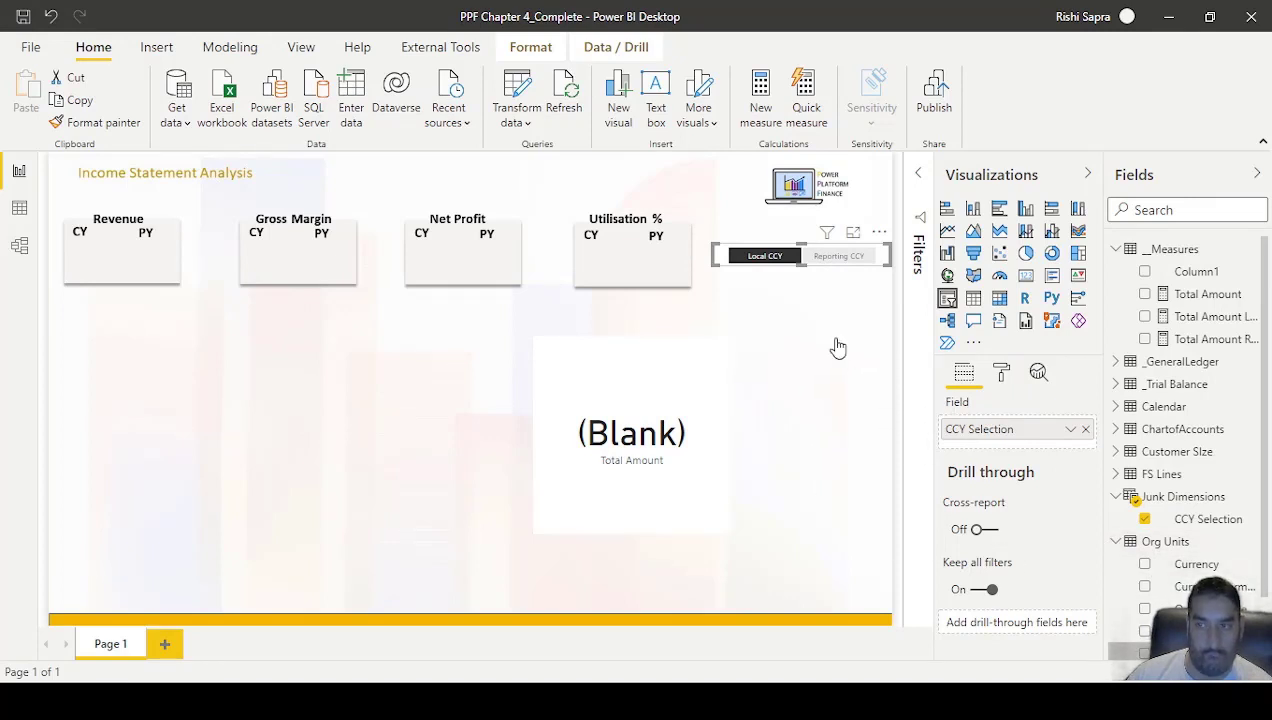
left_click(947, 297)
left_click(1001, 371)
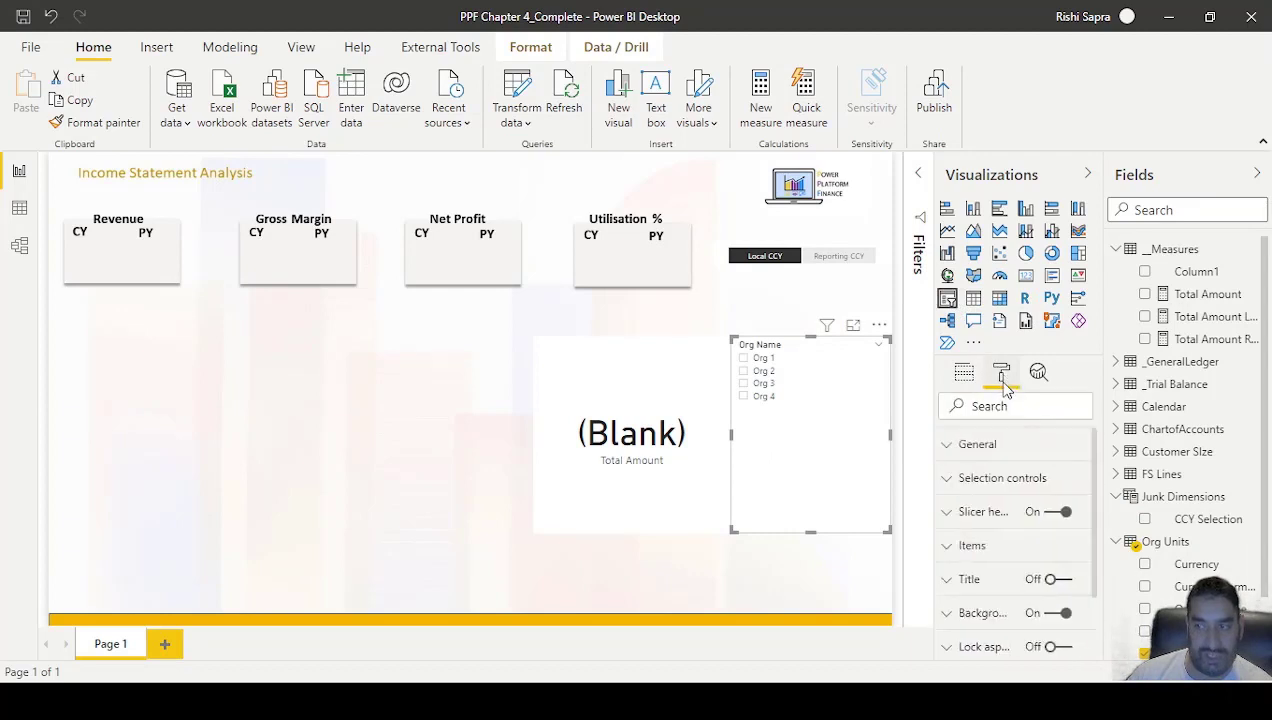
Step: Test the Total Amount card in local currency by selecting Org 1, Org 2 and Org 3 one at a time in the Org Name slicer
left_click(753, 360)
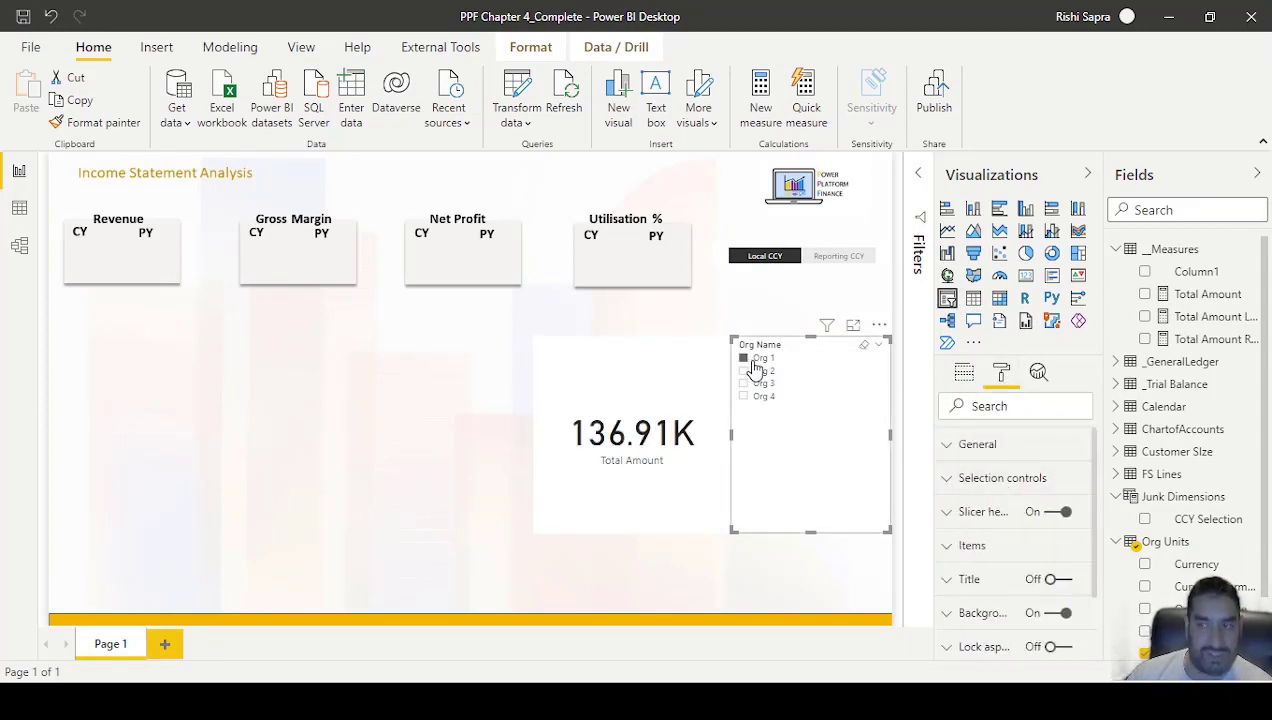
left_click_drag(731, 440, 759, 440)
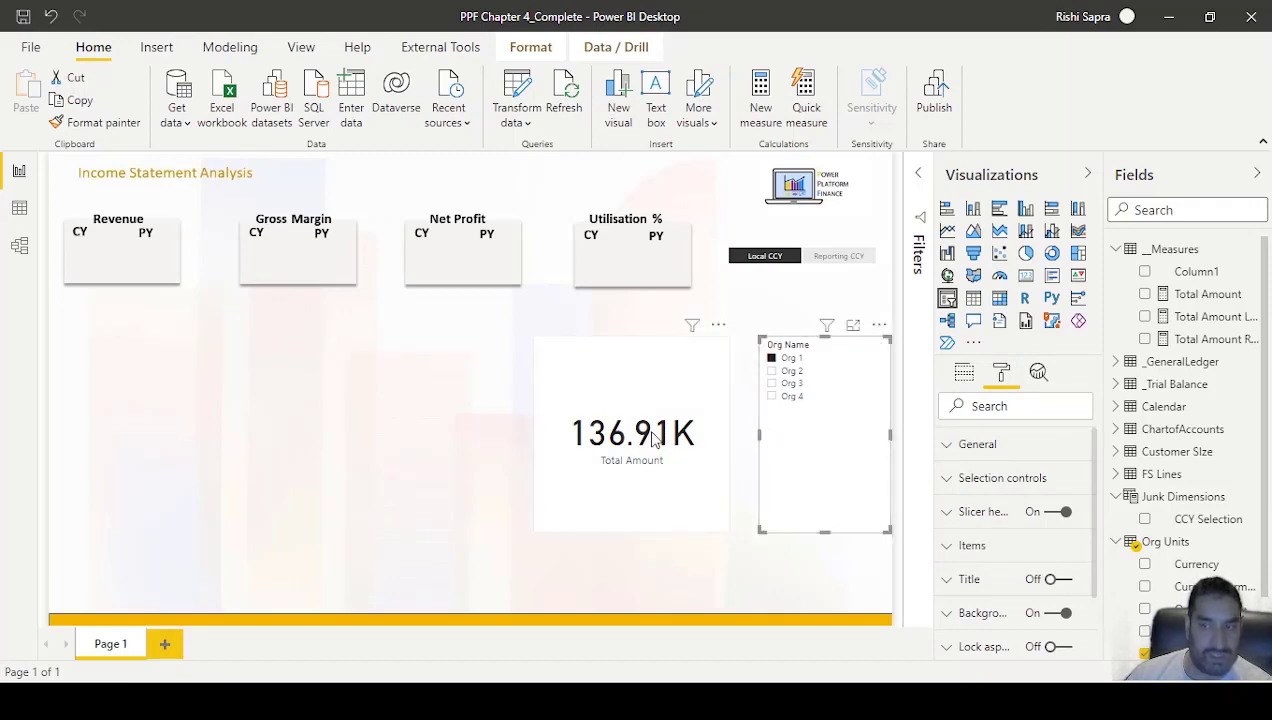
left_click(788, 358)
left_click(789, 374)
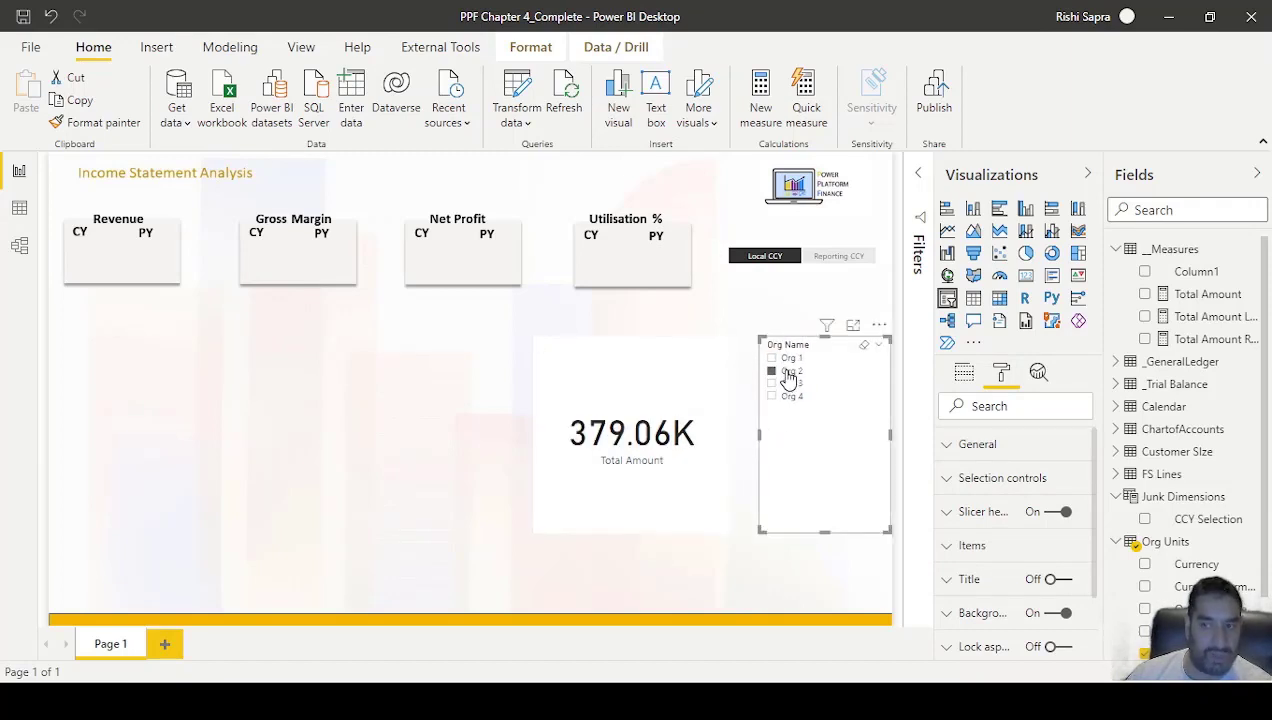
left_click(789, 374)
left_click(789, 386)
left_click(789, 386)
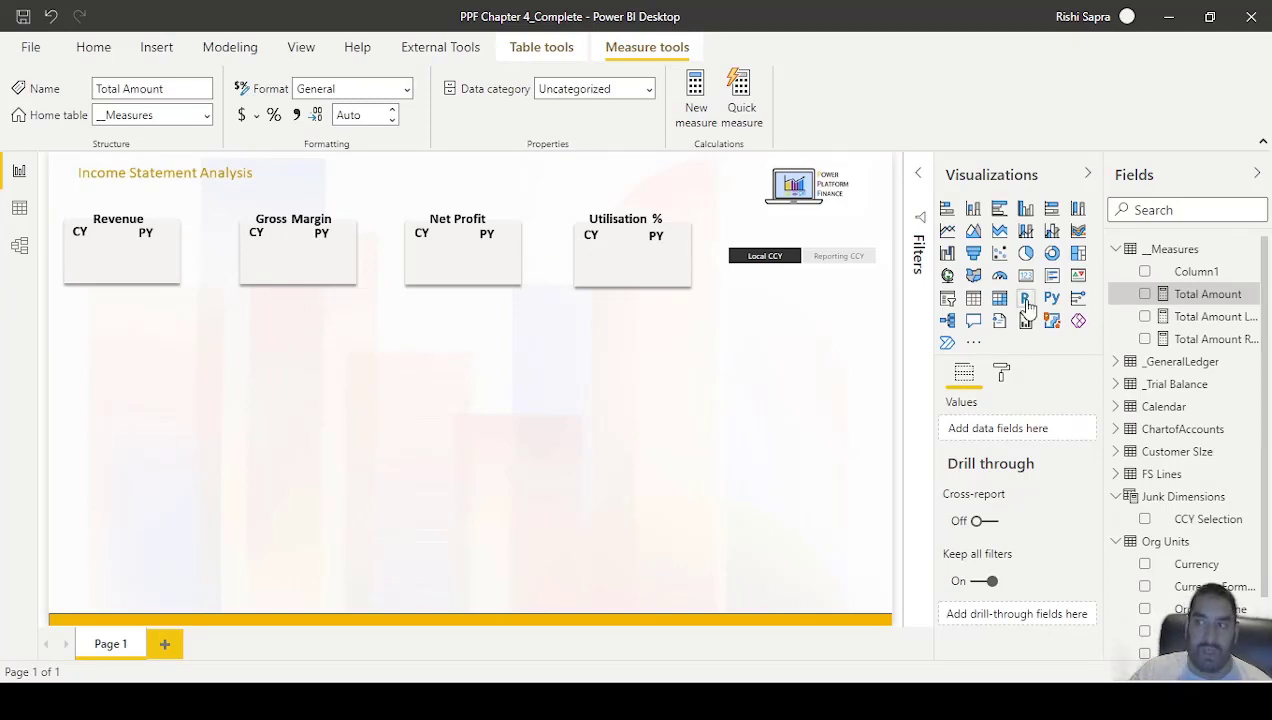
Step: Examine the ChartofAccounts table data, checking the distinct values of the Classification column and the Account Type column
left_click(20, 208)
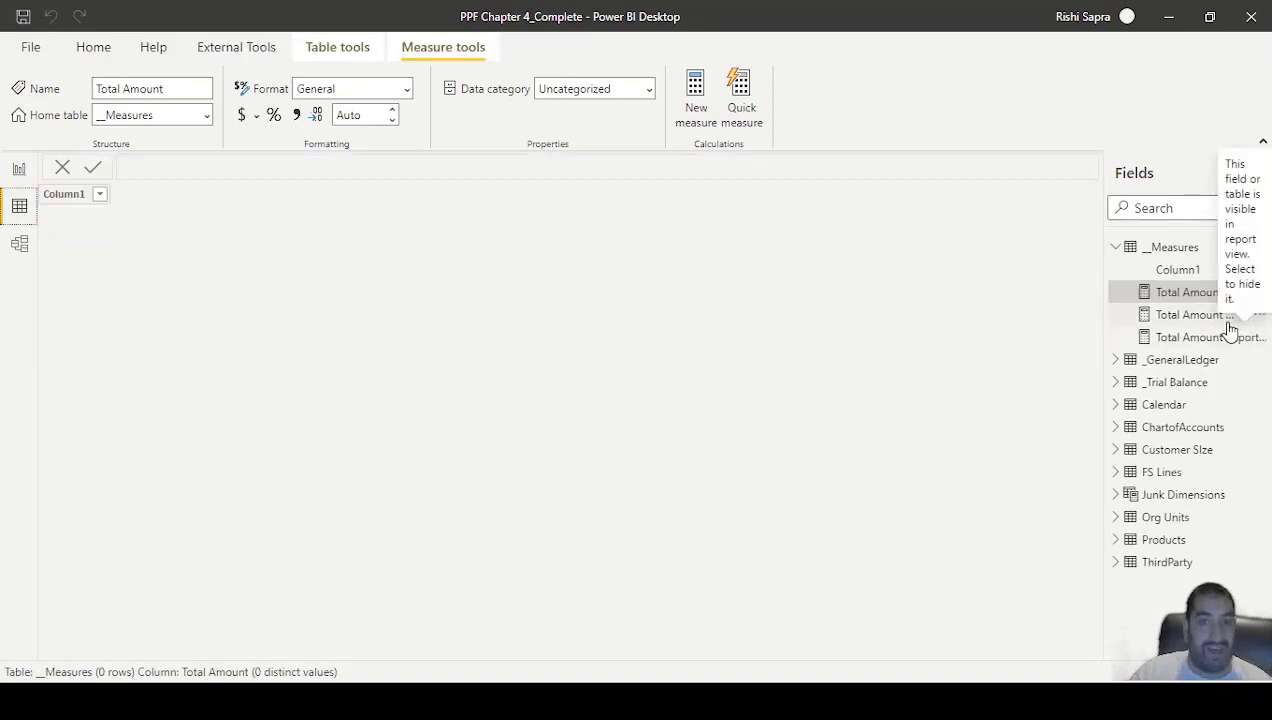
left_click(1160, 430)
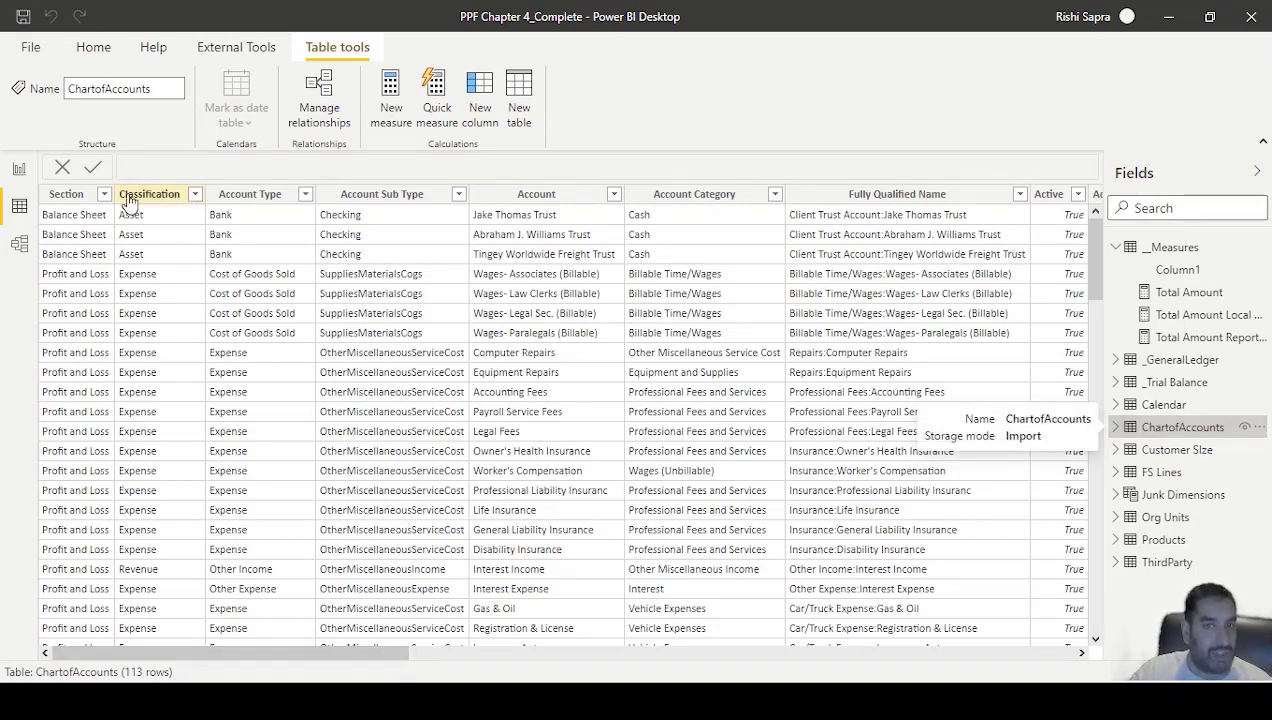
left_click(196, 196)
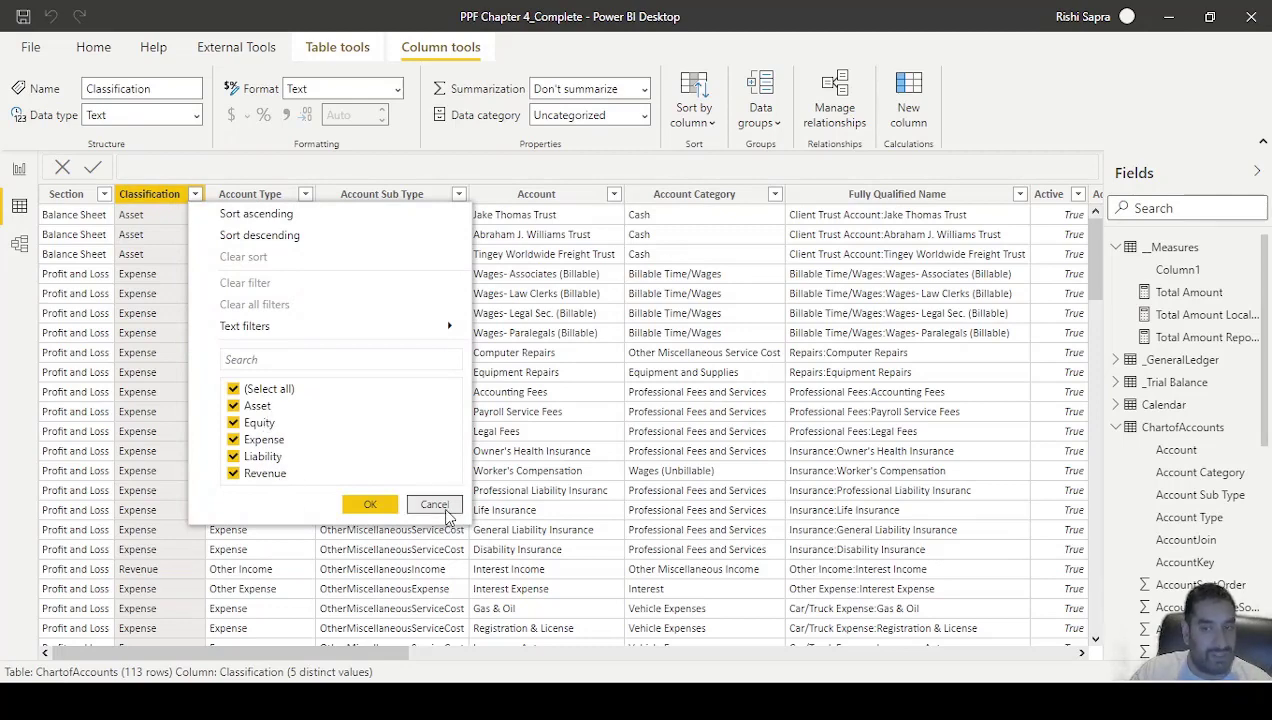
left_click(433, 504)
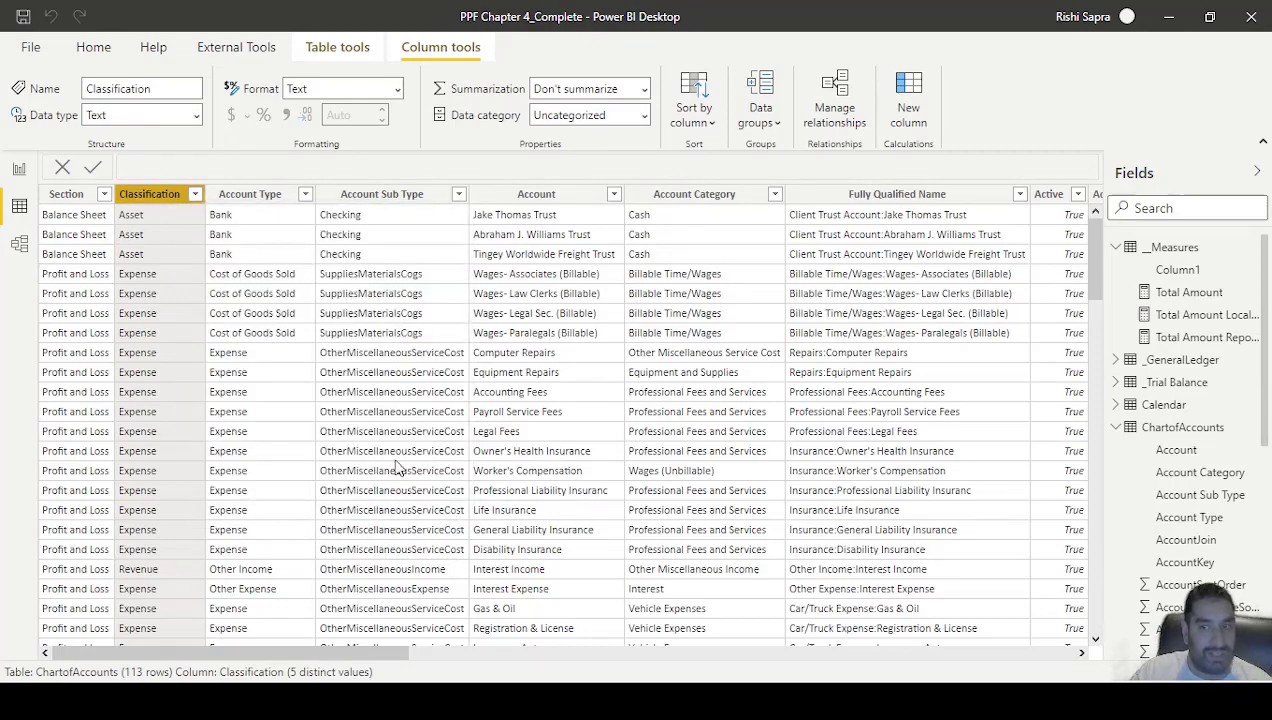
left_click(306, 199)
left_click(231, 200)
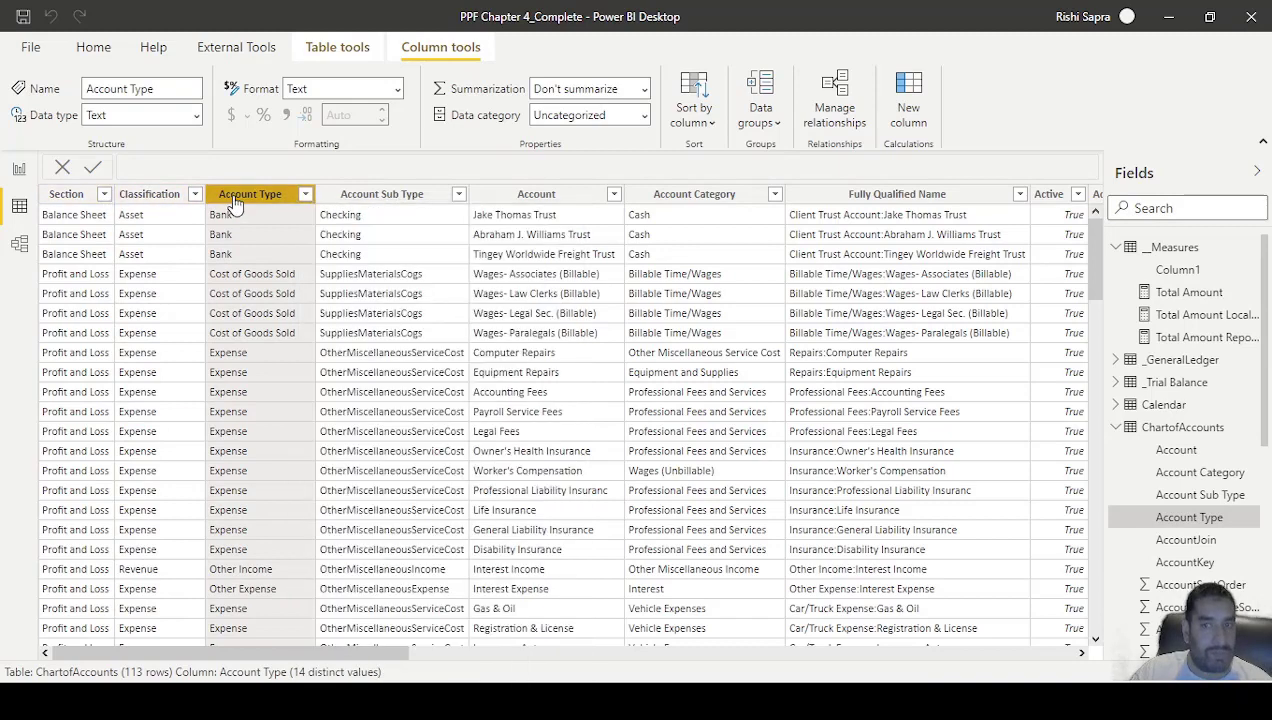
Step: Return to the report page and create a new measure named Total Revenue in the __Measures table
left_click(18, 174)
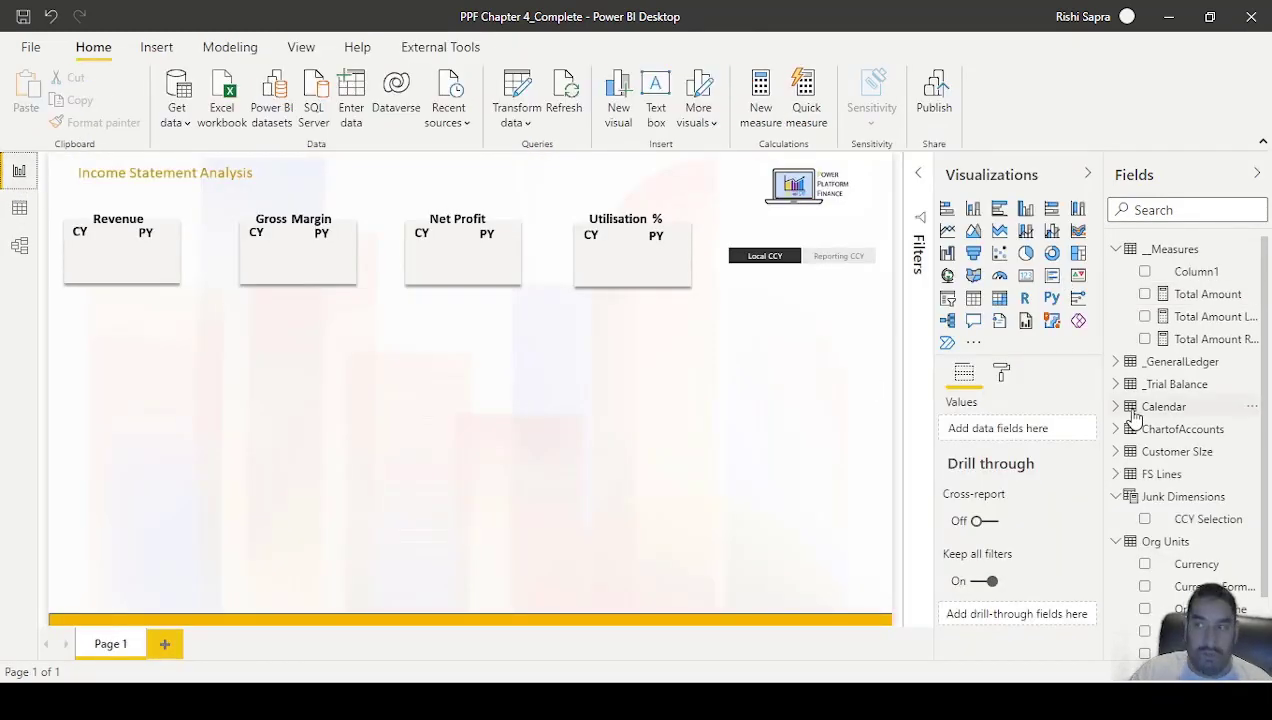
left_click(1230, 296)
left_click(230, 52)
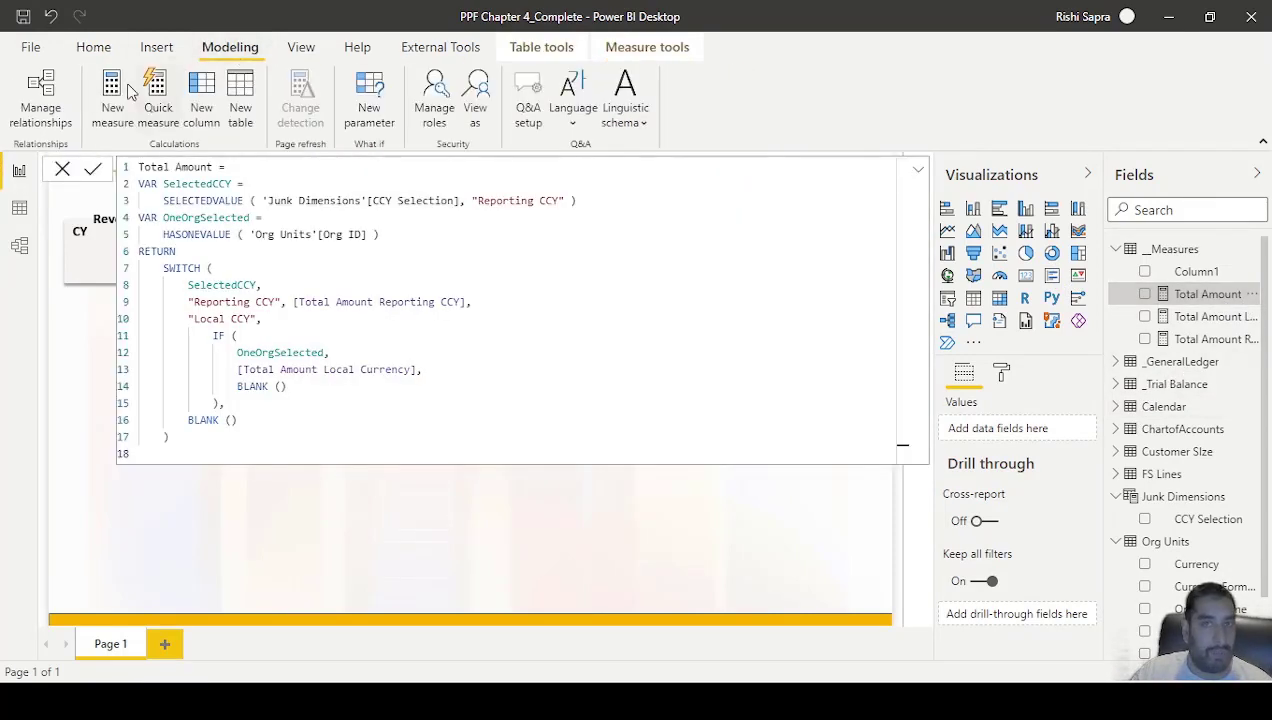
left_click(118, 95)
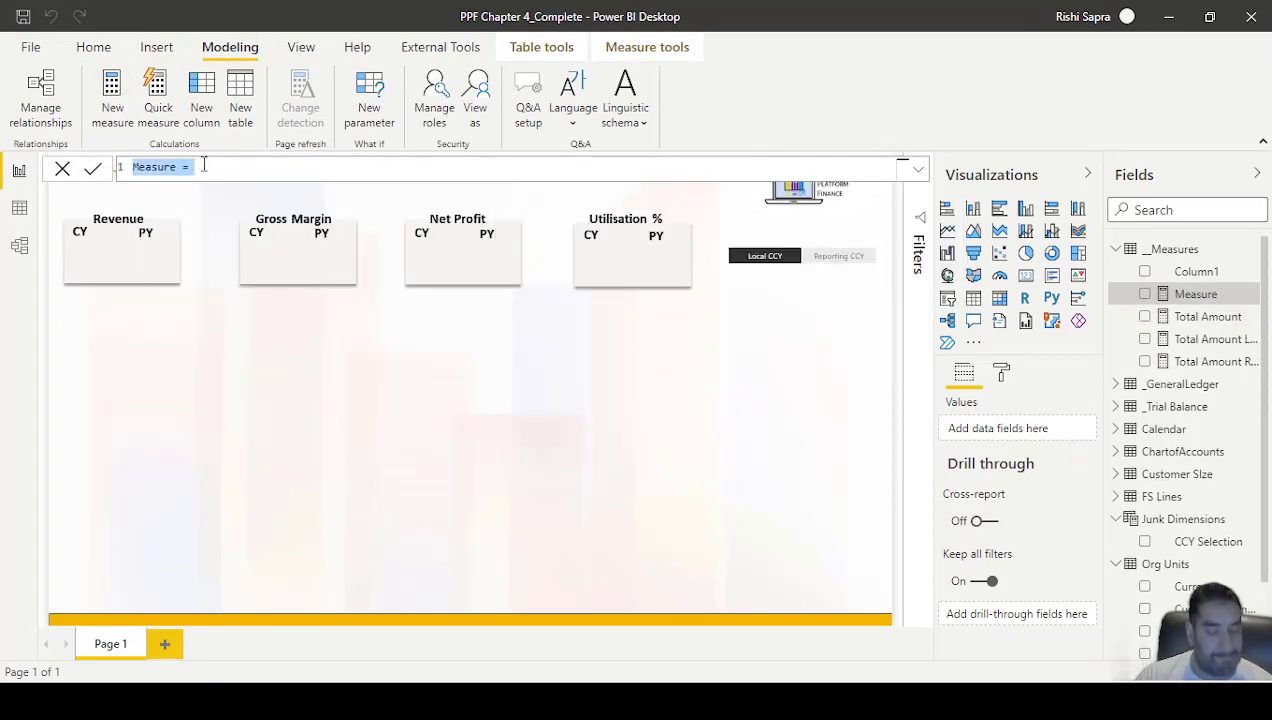
type("Total ")
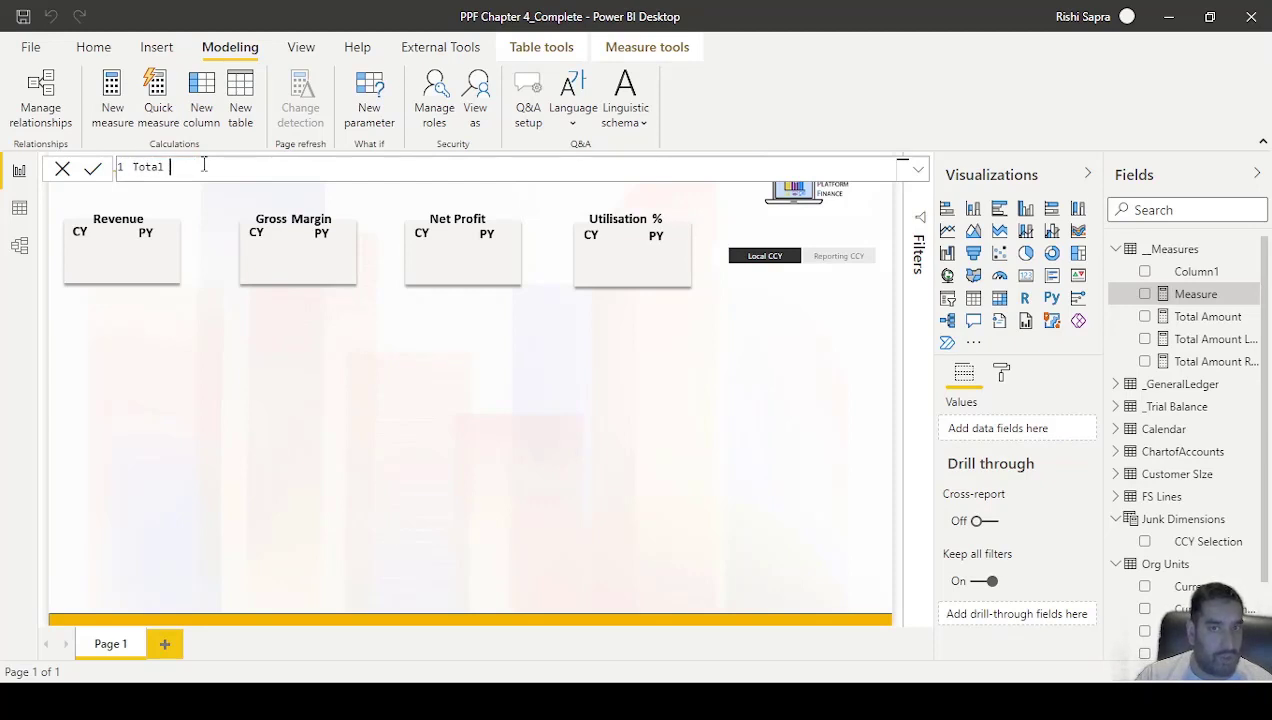
type("Revenue =")
key("shift+Return")
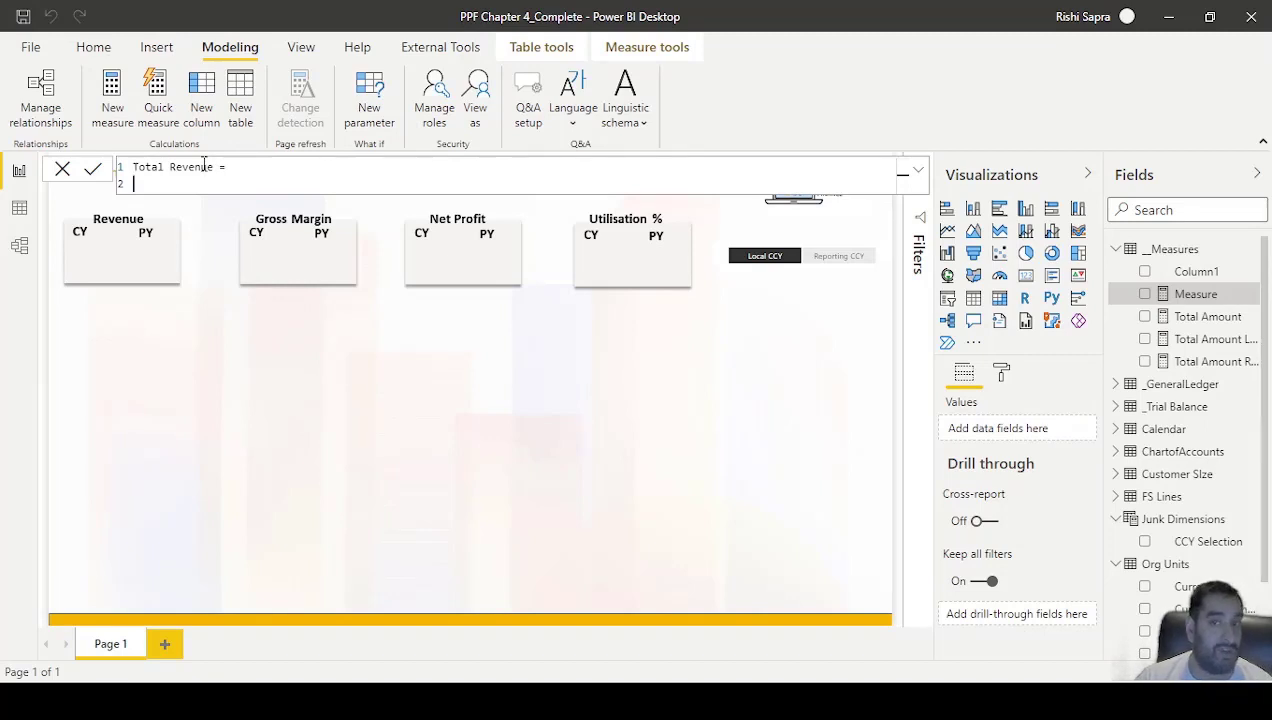
Step: Start the Total Revenue formula with a CALCULATE function that evaluates the [Total Amount] measure
type("cal")
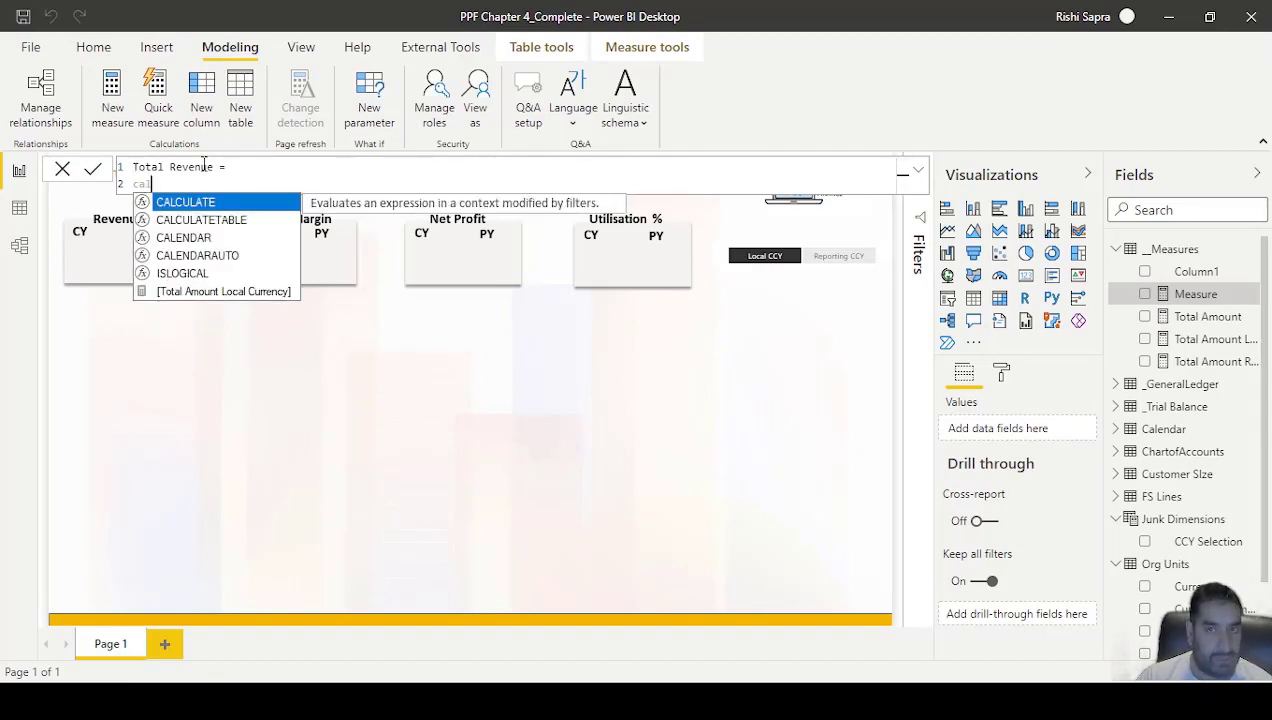
key("Tab")
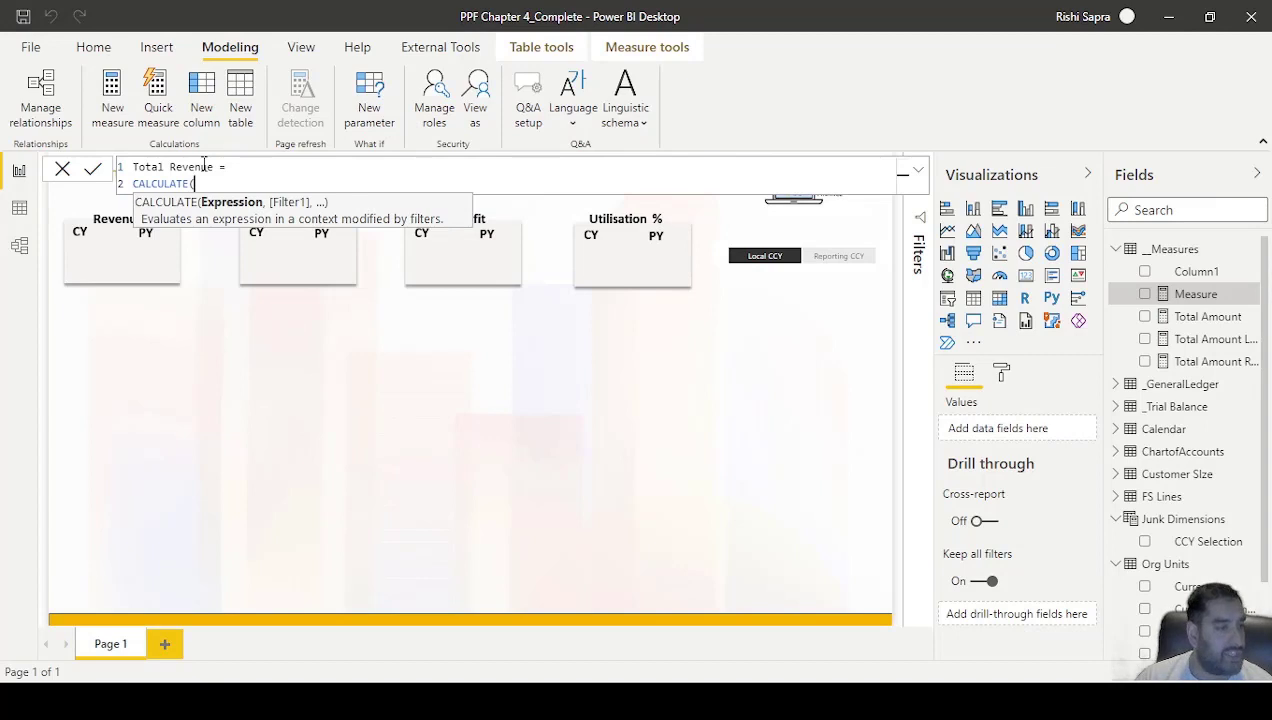
type("[")
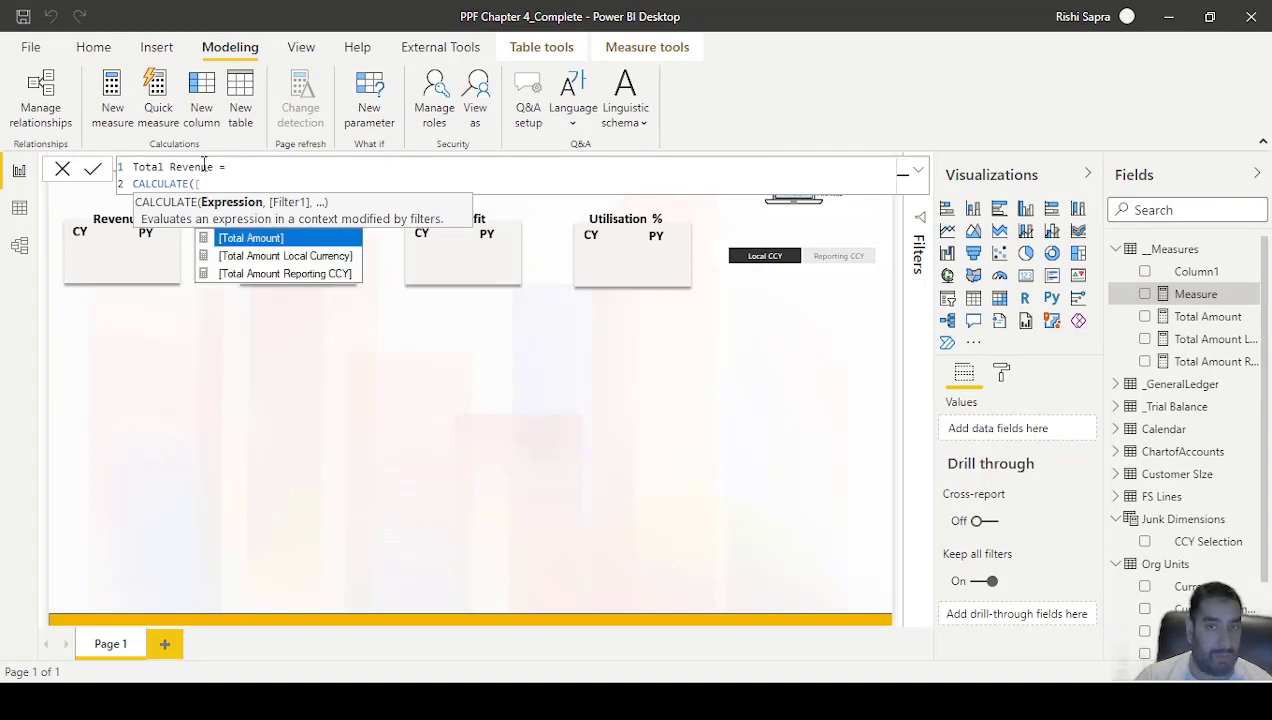
key("Tab")
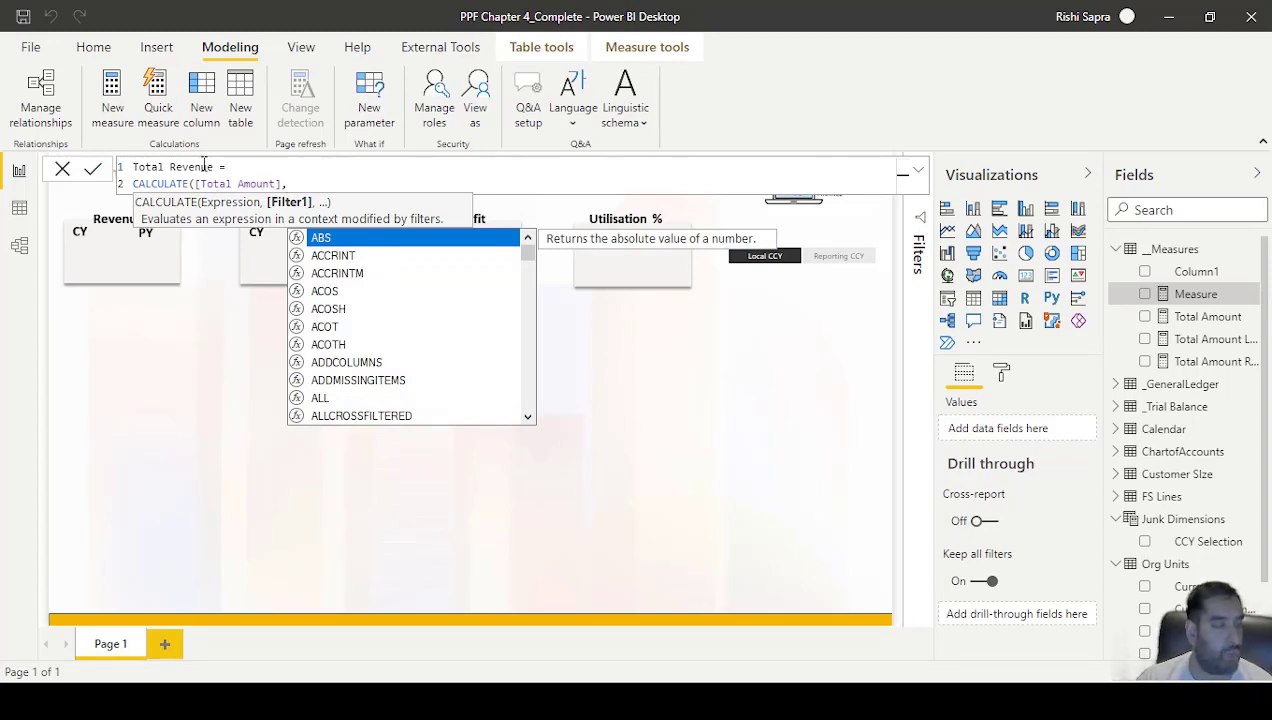
Step: Add the filter ChartofAccounts[Classification]="Revenue" to the CALCULATE function and commit the Total Revenue measure
type("chart")
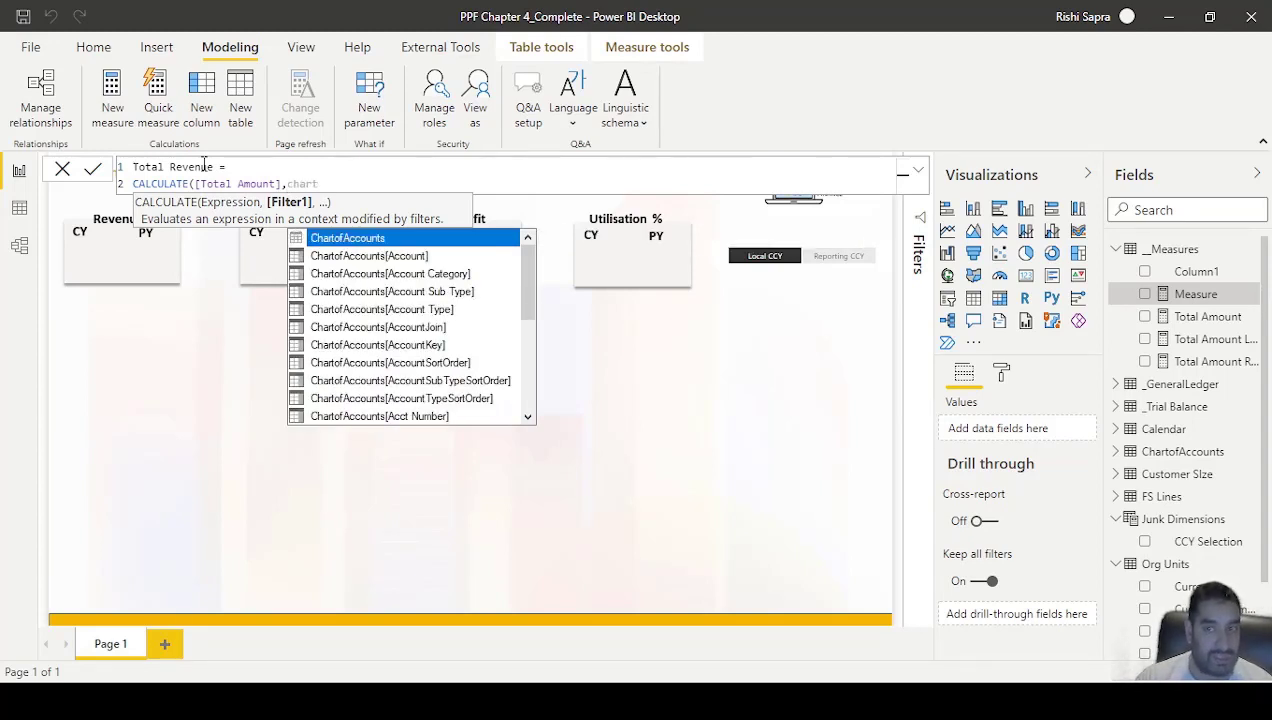
key("Down")
key("Up")
key("Tab")
type("[c")
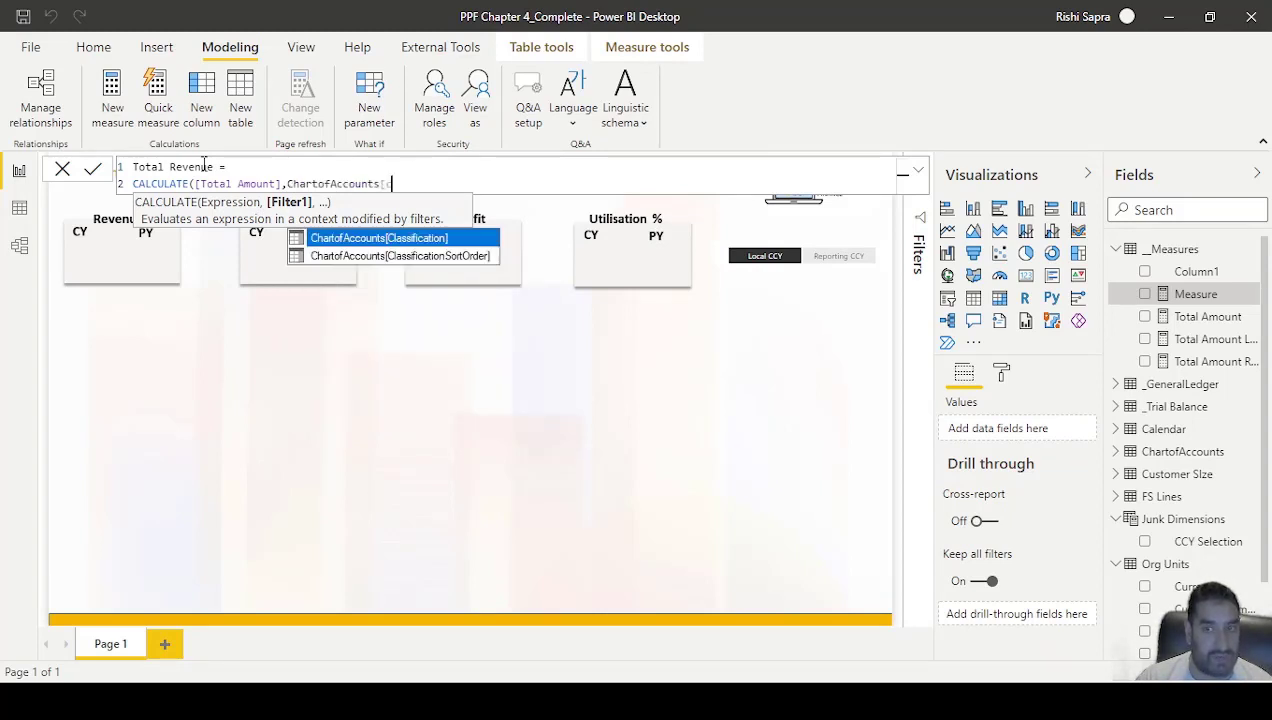
key("Tab")
type("=\"Re")
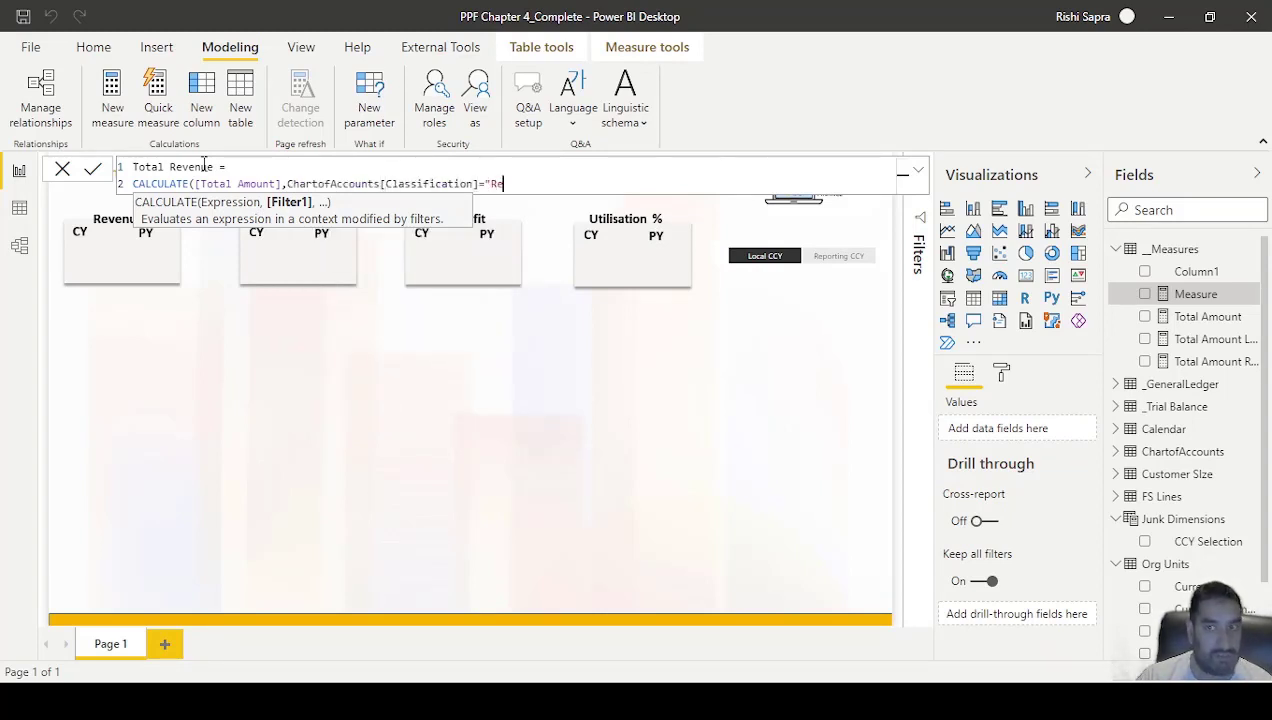
type("venue\")")
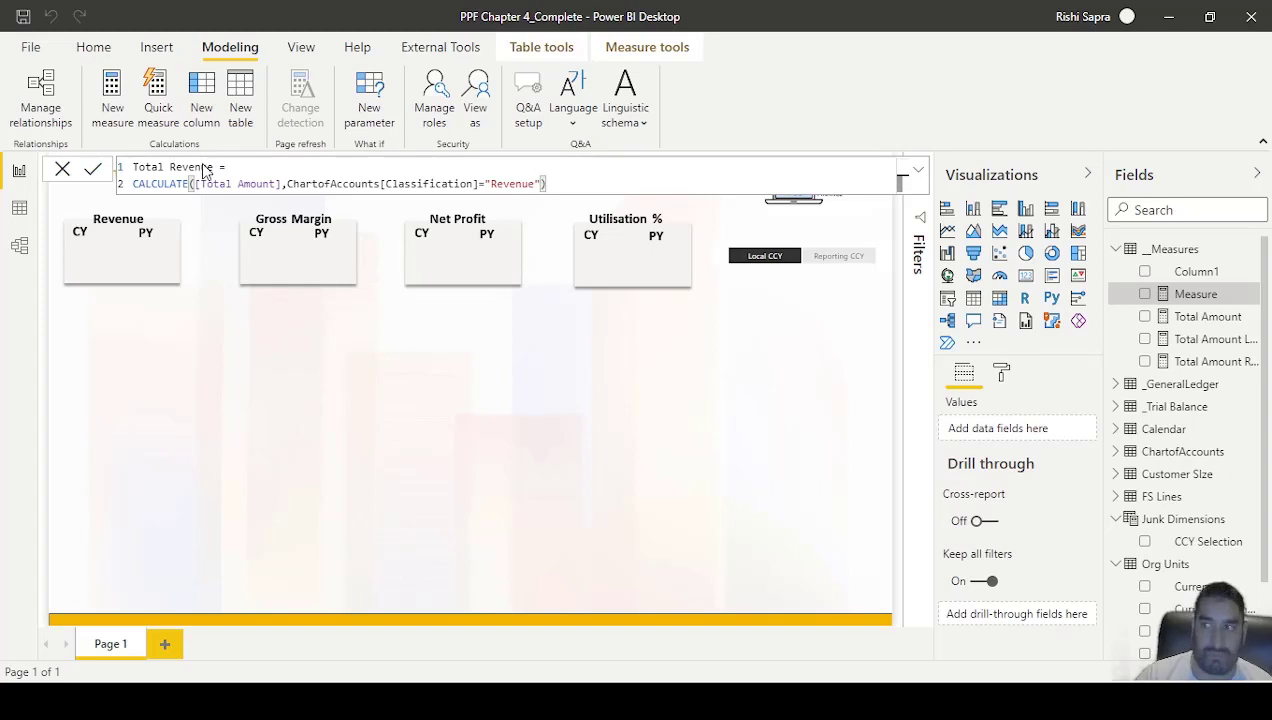
key("Return")
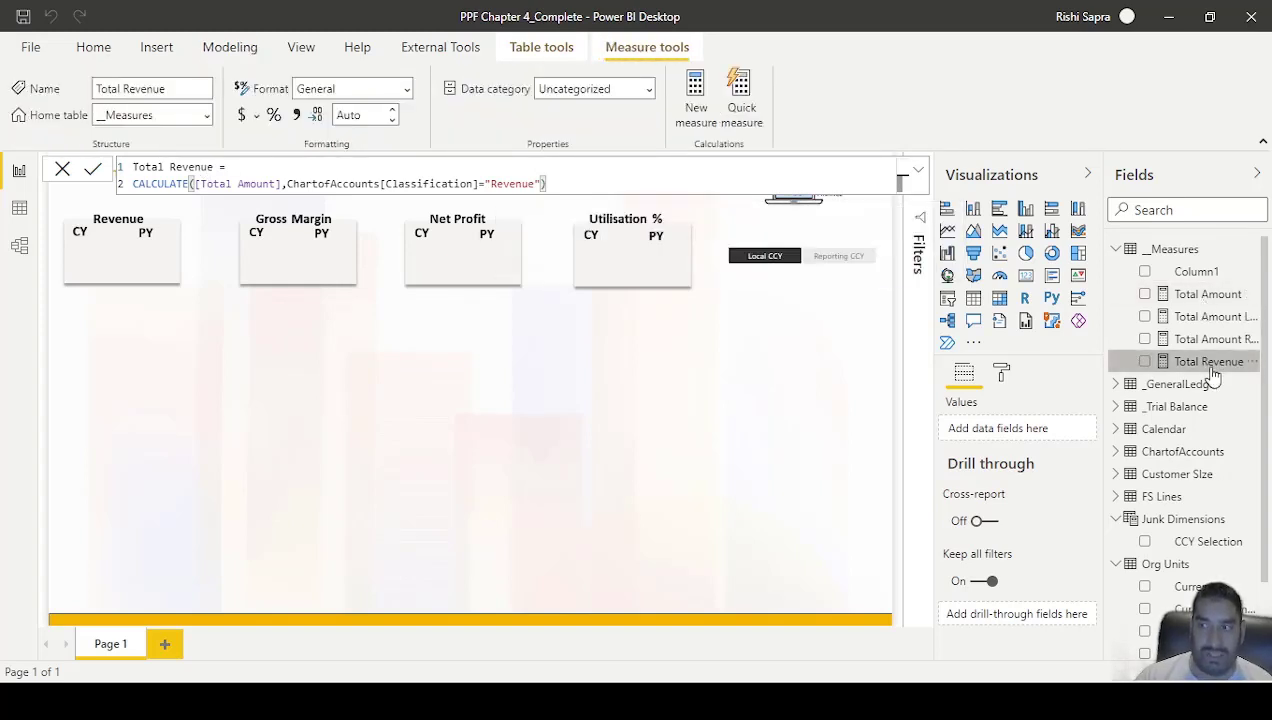
Step: Show Total Revenue as a card in the middle of the page and switch the currency slicer to Reporting CCY
left_click_drag(1210, 362, 392, 418)
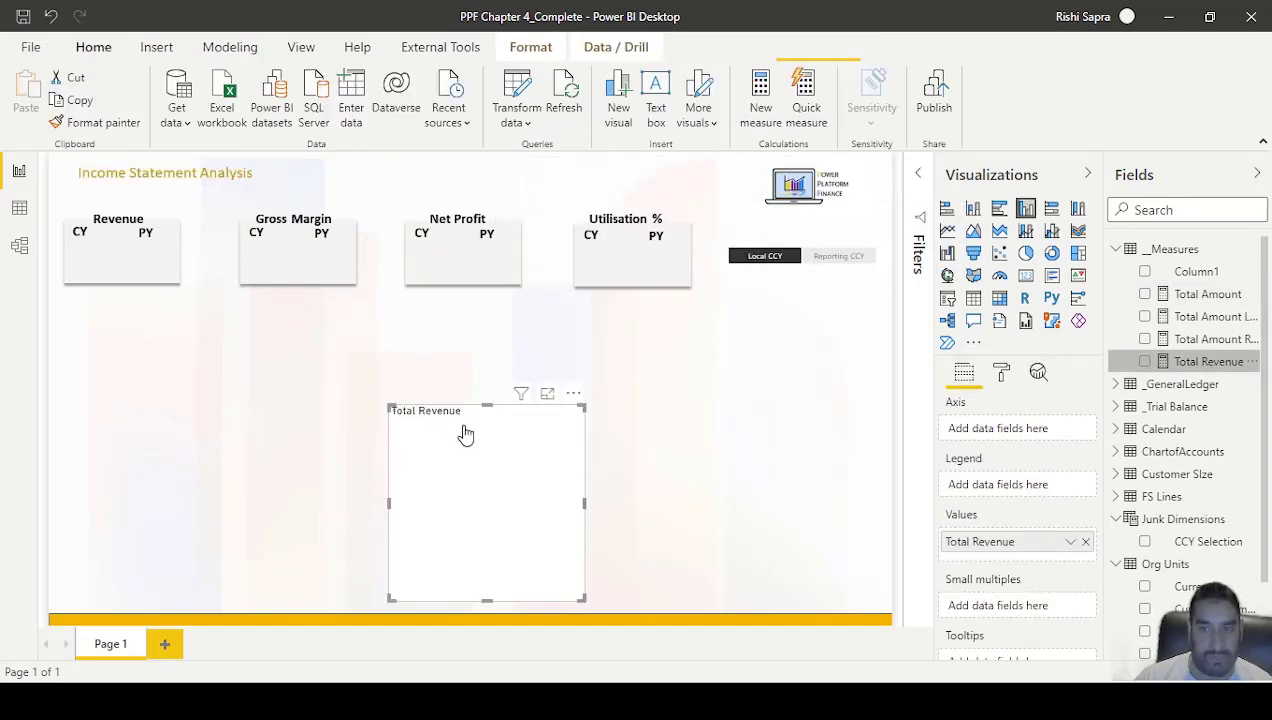
left_click(1025, 275)
left_click(860, 260)
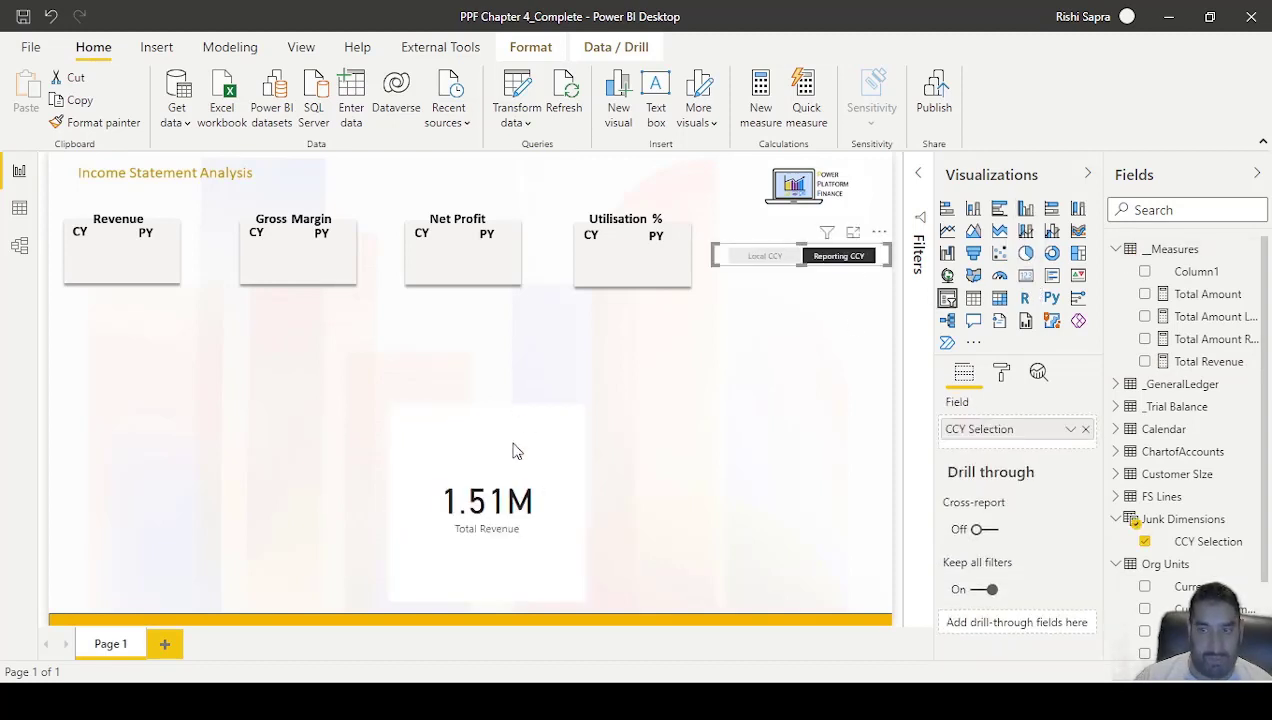
left_click_drag(432, 403, 404, 320)
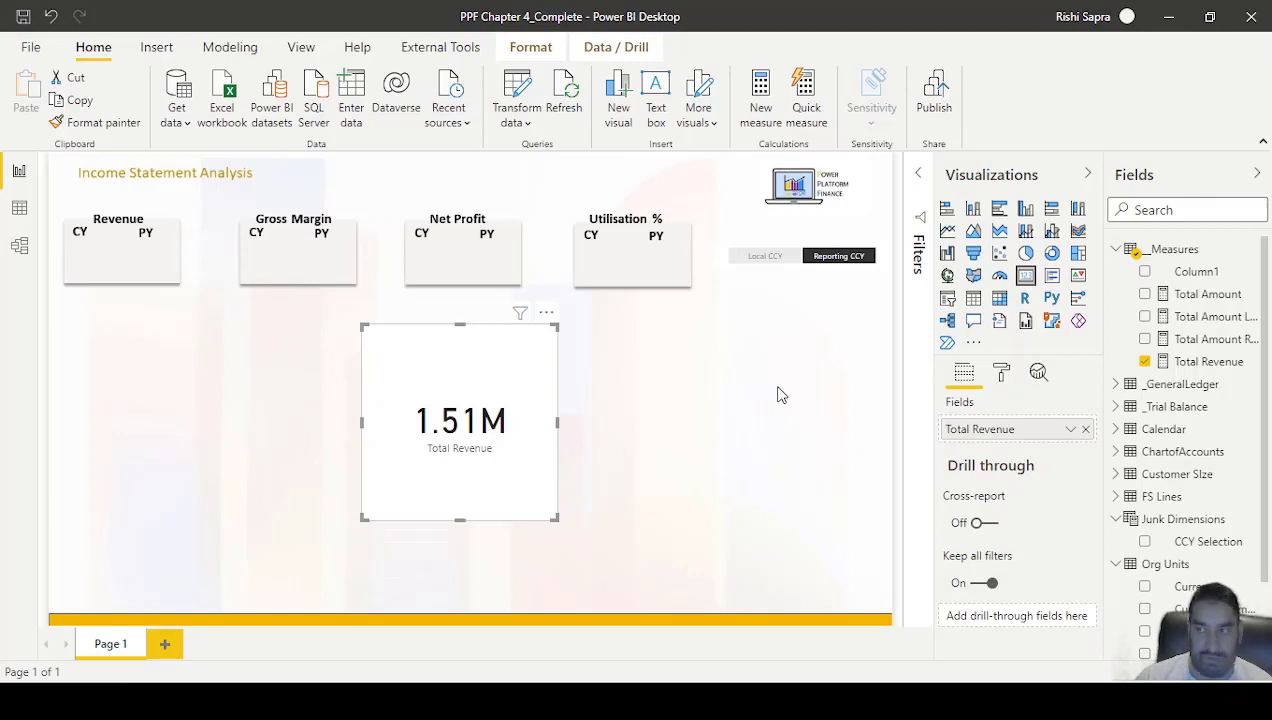
Step: Create a new measure named Total COGS in the __Measures table and start its formula with CALCULATE([Total Amount]
left_click(1210, 362)
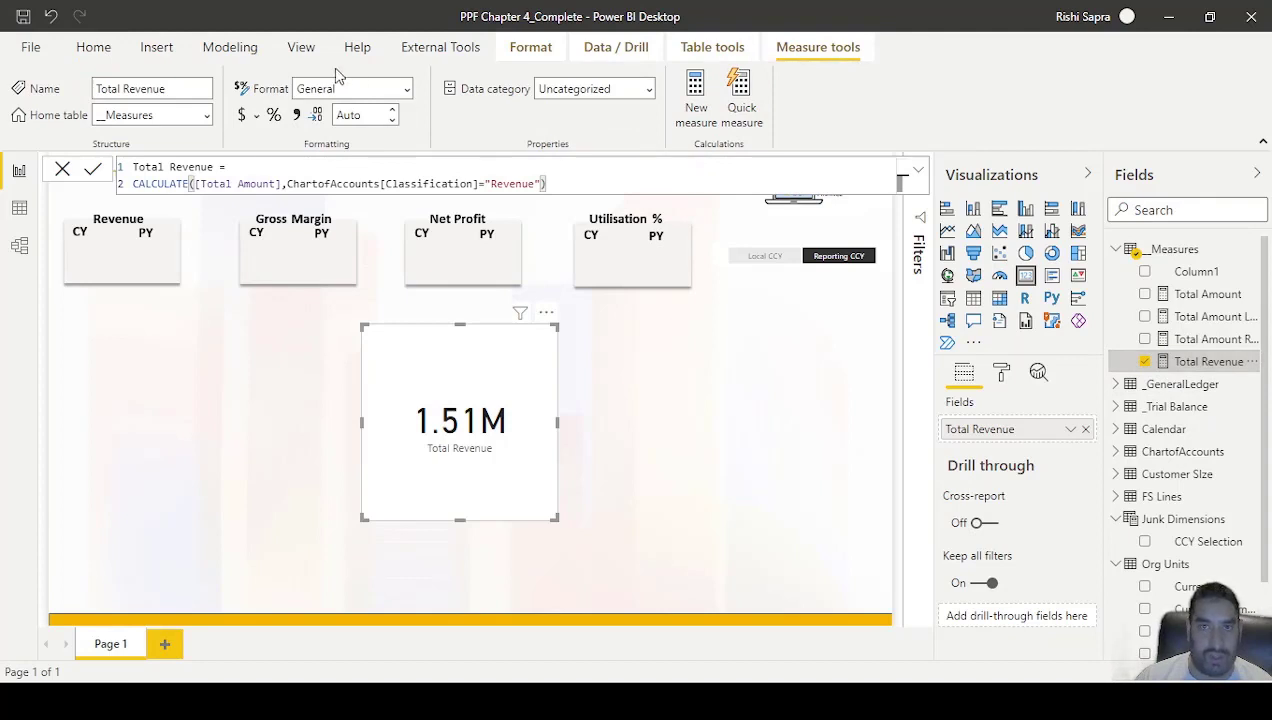
left_click(220, 48)
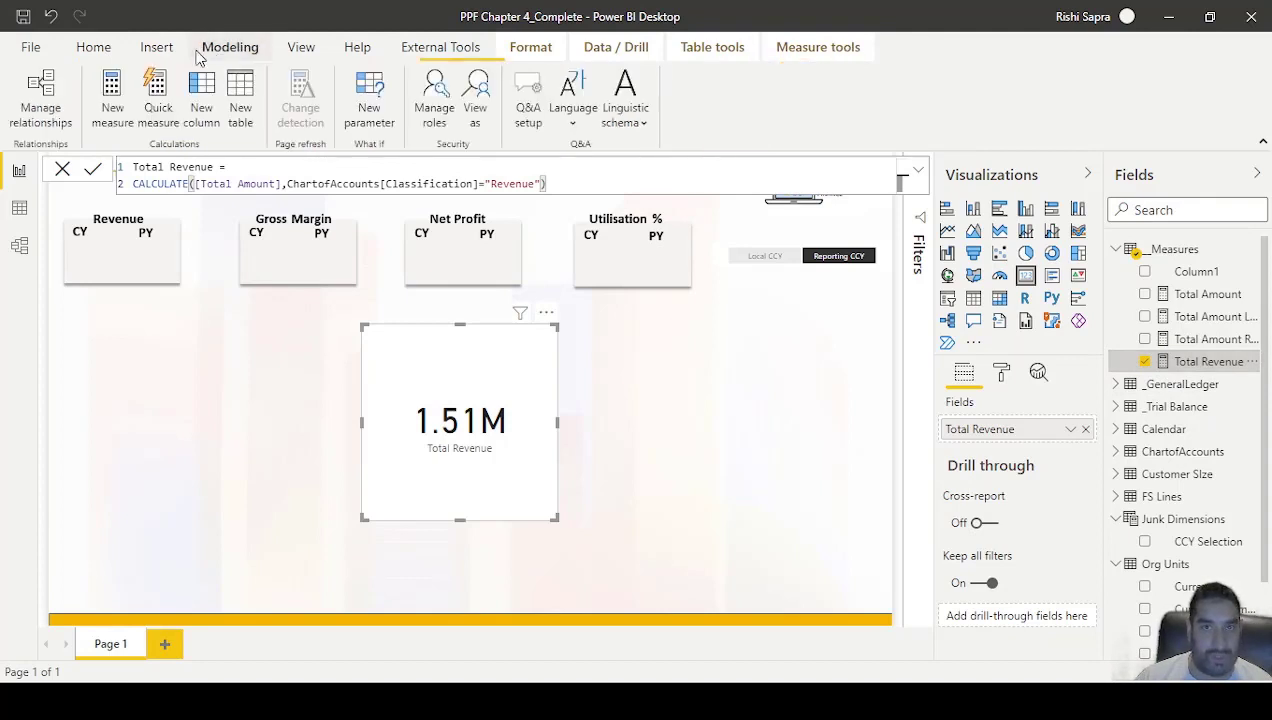
left_click(116, 88)
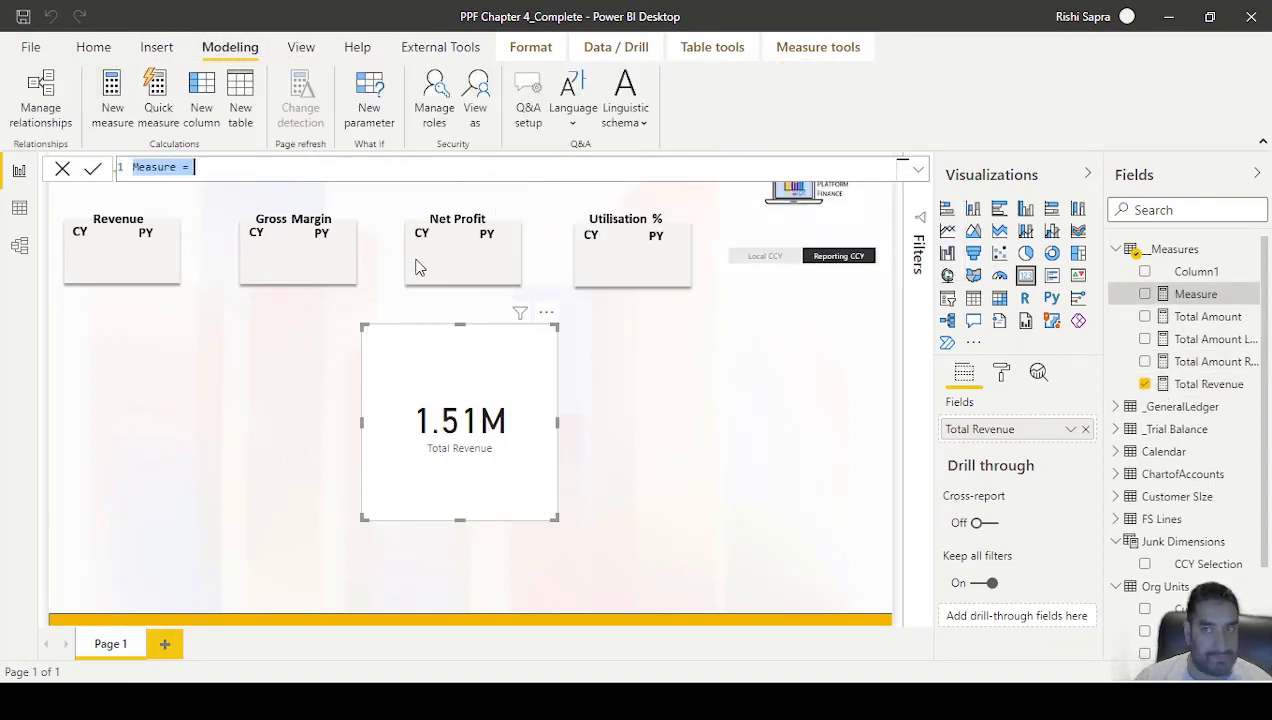
type("Total CO")
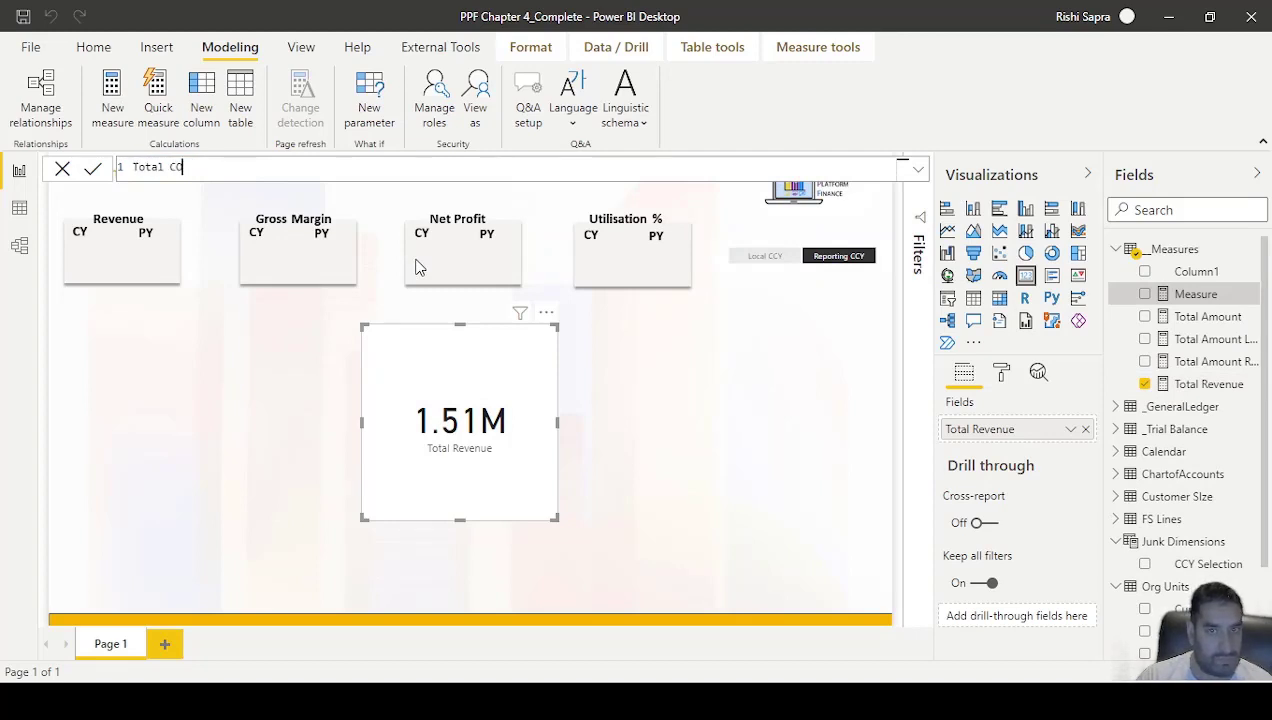
type("GS = CALCULATE([total")
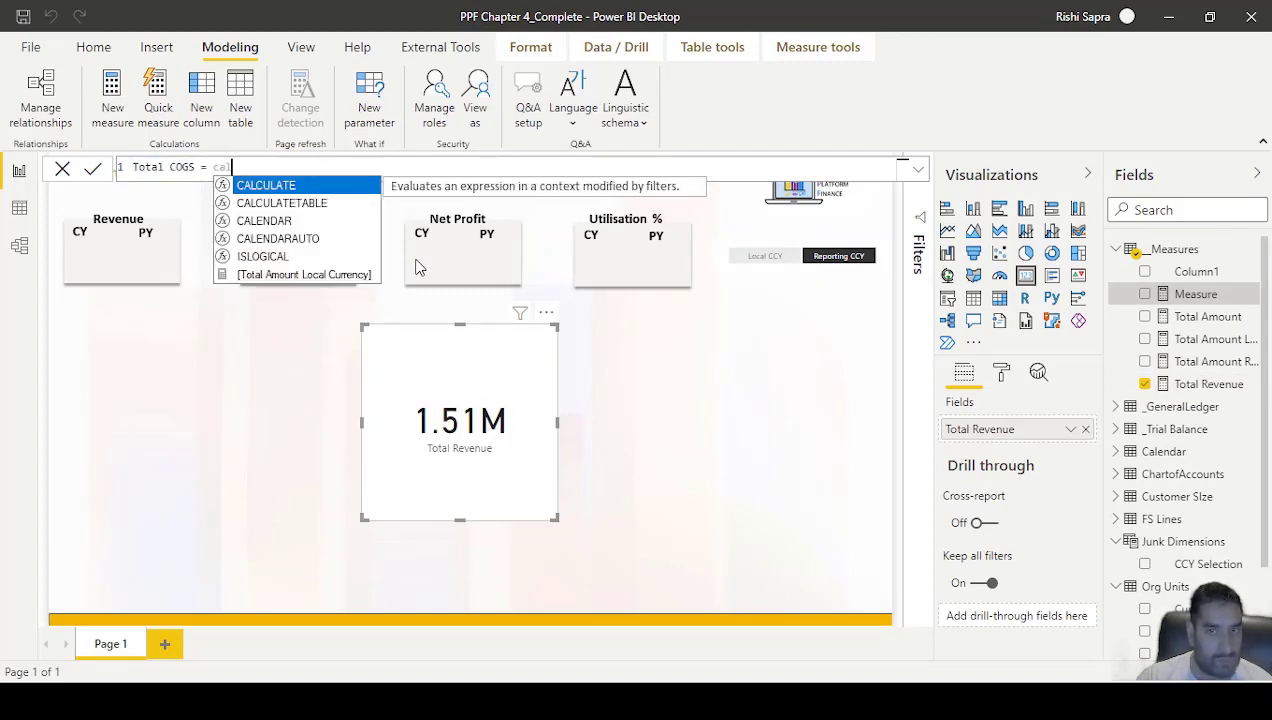
key("Tab")
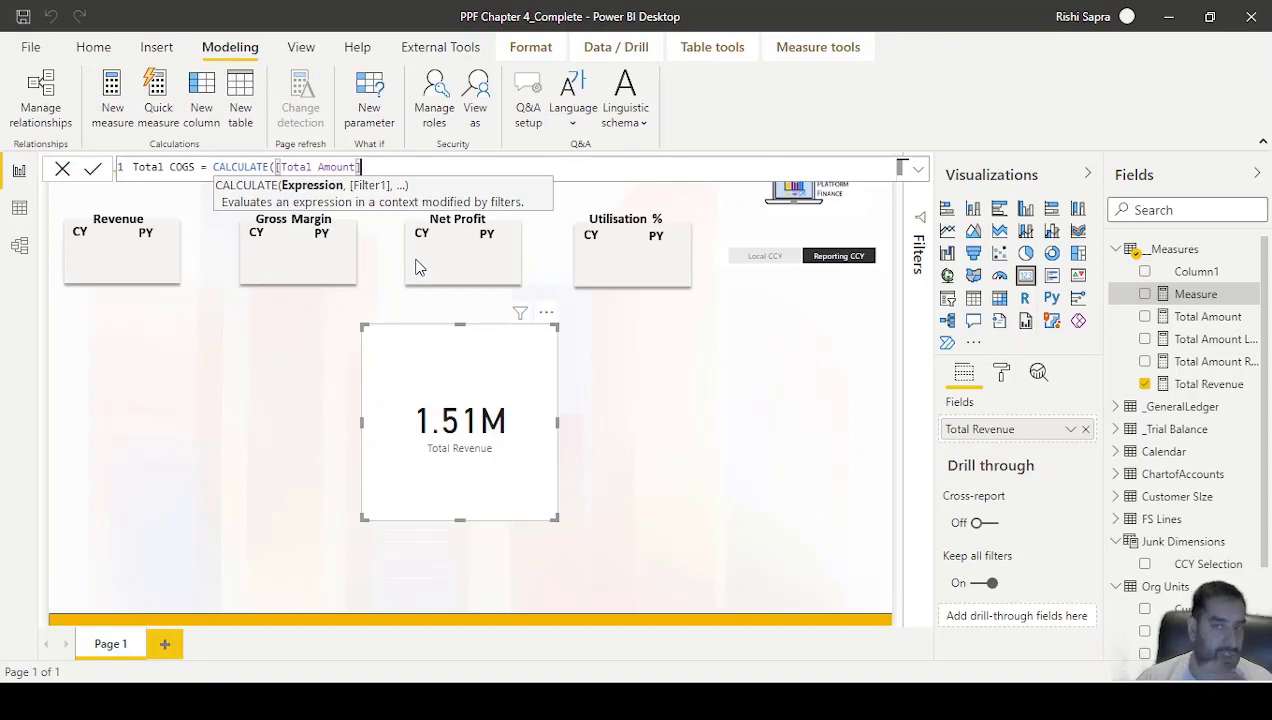
Step: Add the filter ChartofAccounts[Account Type]="Cost of Goods Sold" to the Total COGS formula and commit the measure
type(",")
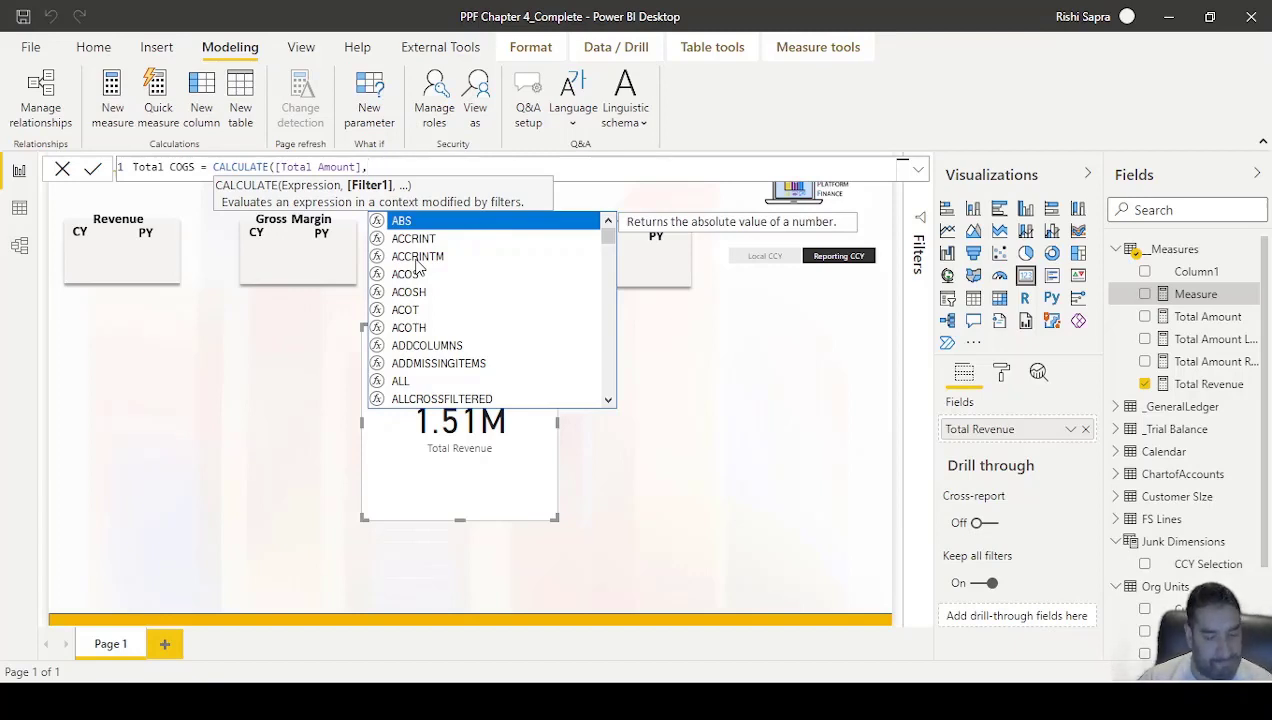
type("cha")
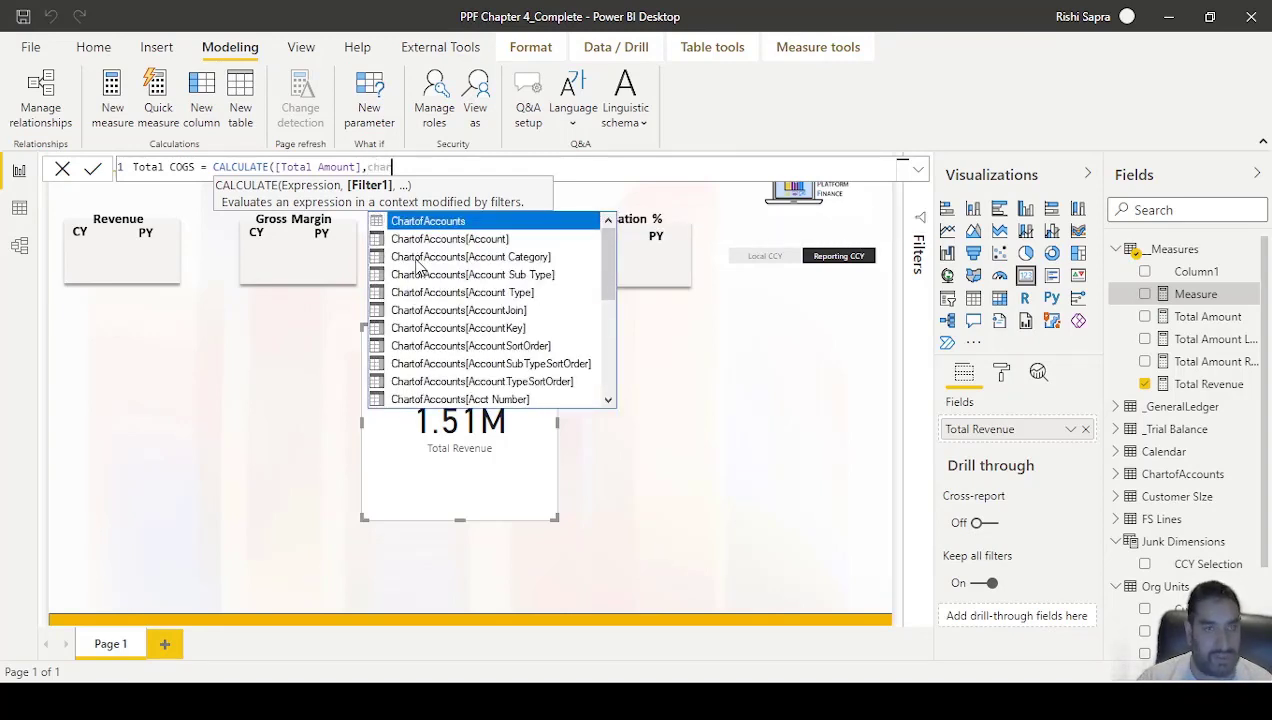
type("r")
key("Tab")
type("[acc")
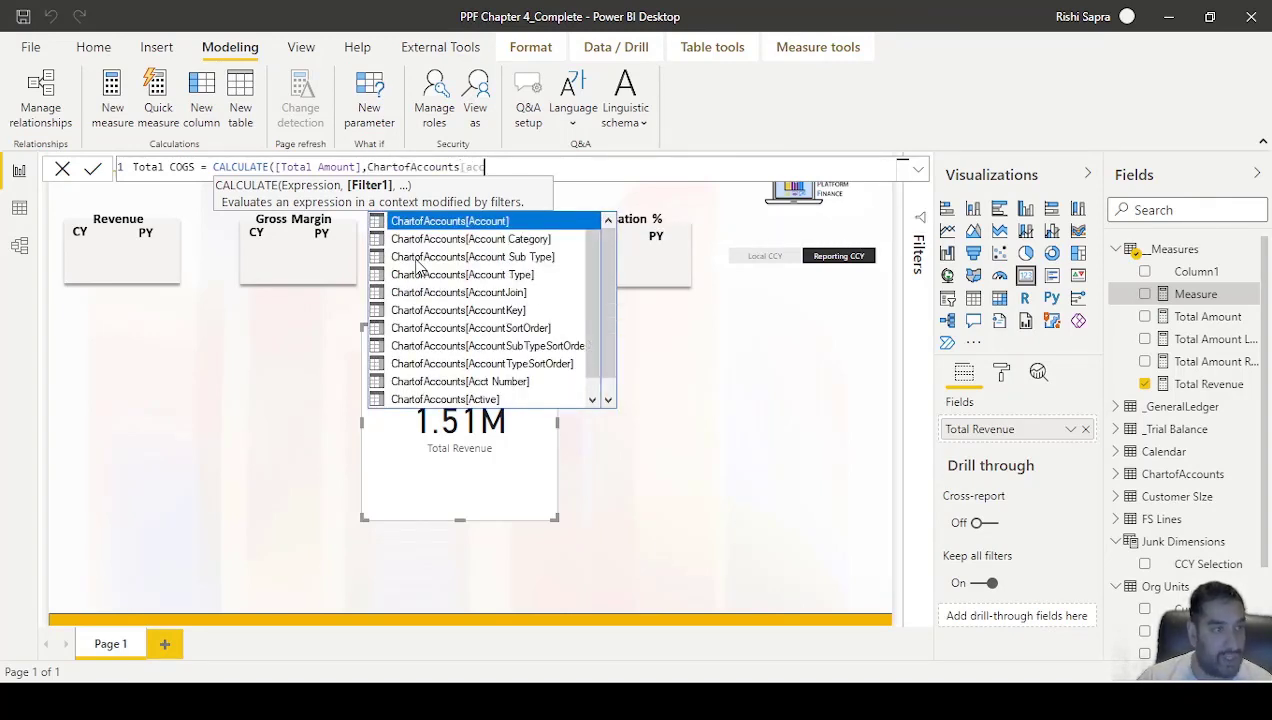
key("Down")
key("Down")
key("Down")
key("Down")
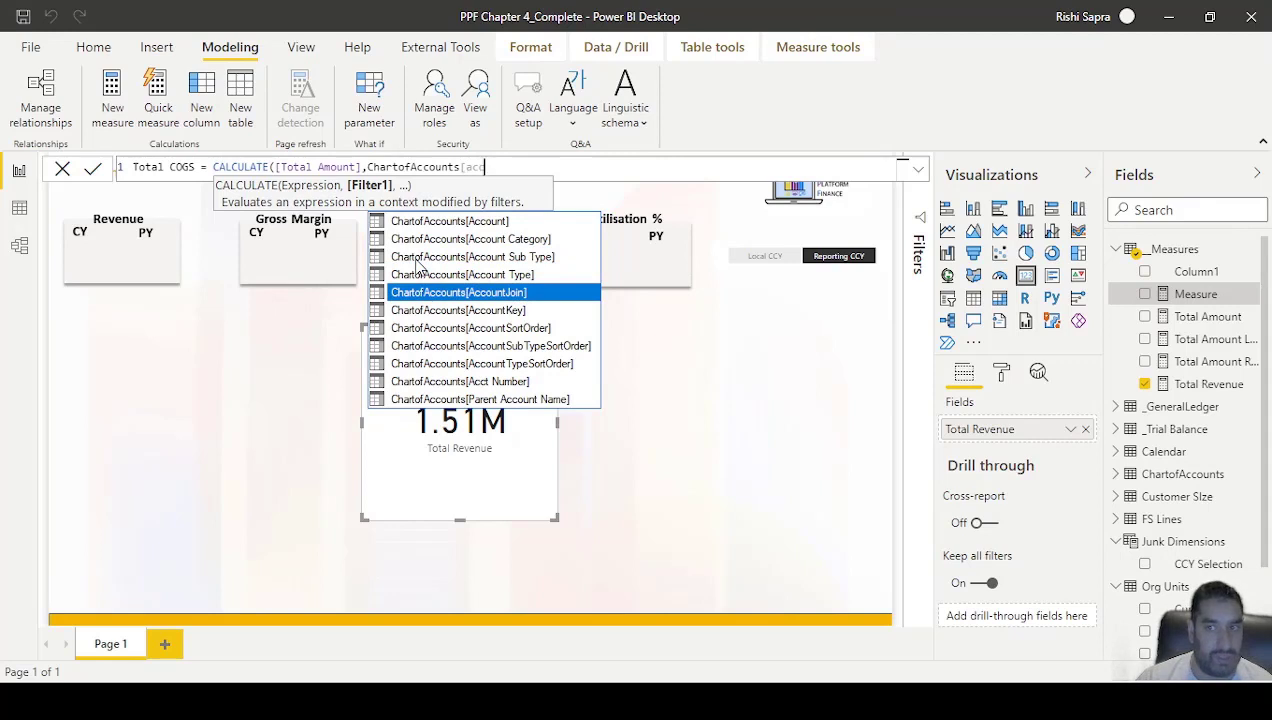
key("Up")
key("Tab")
type("=\"Cos")
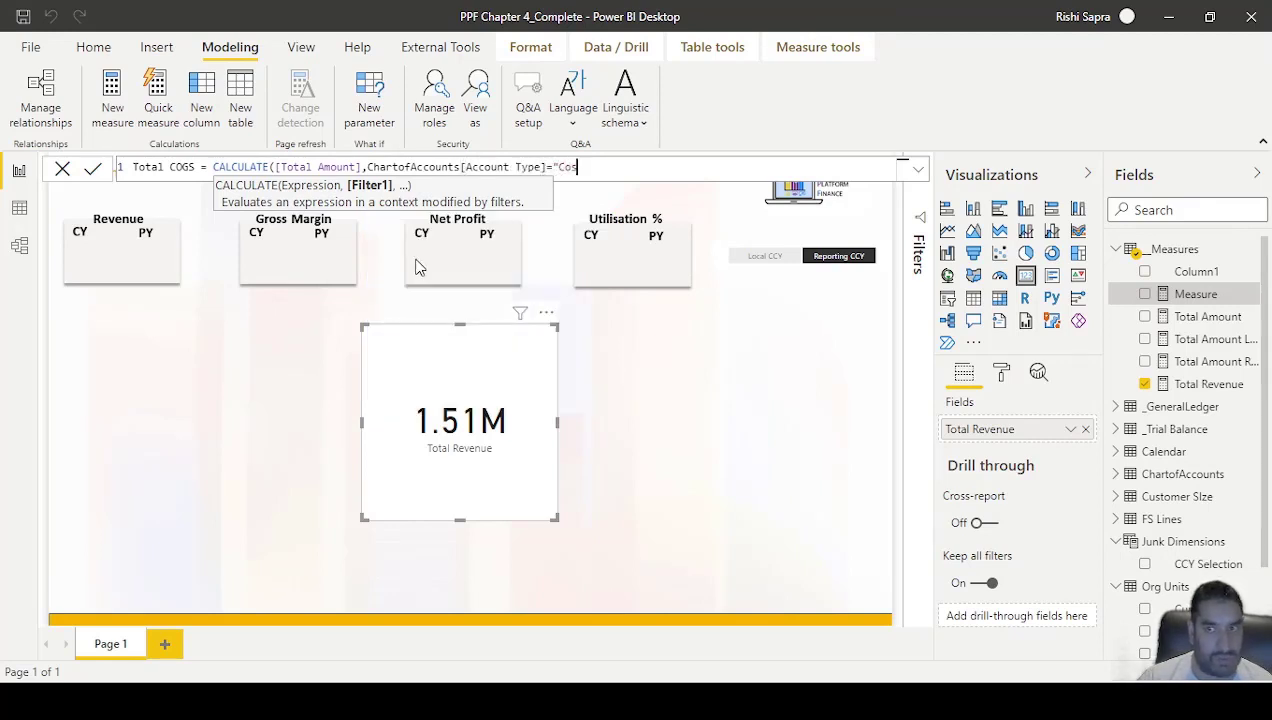
type("t of Goods S")
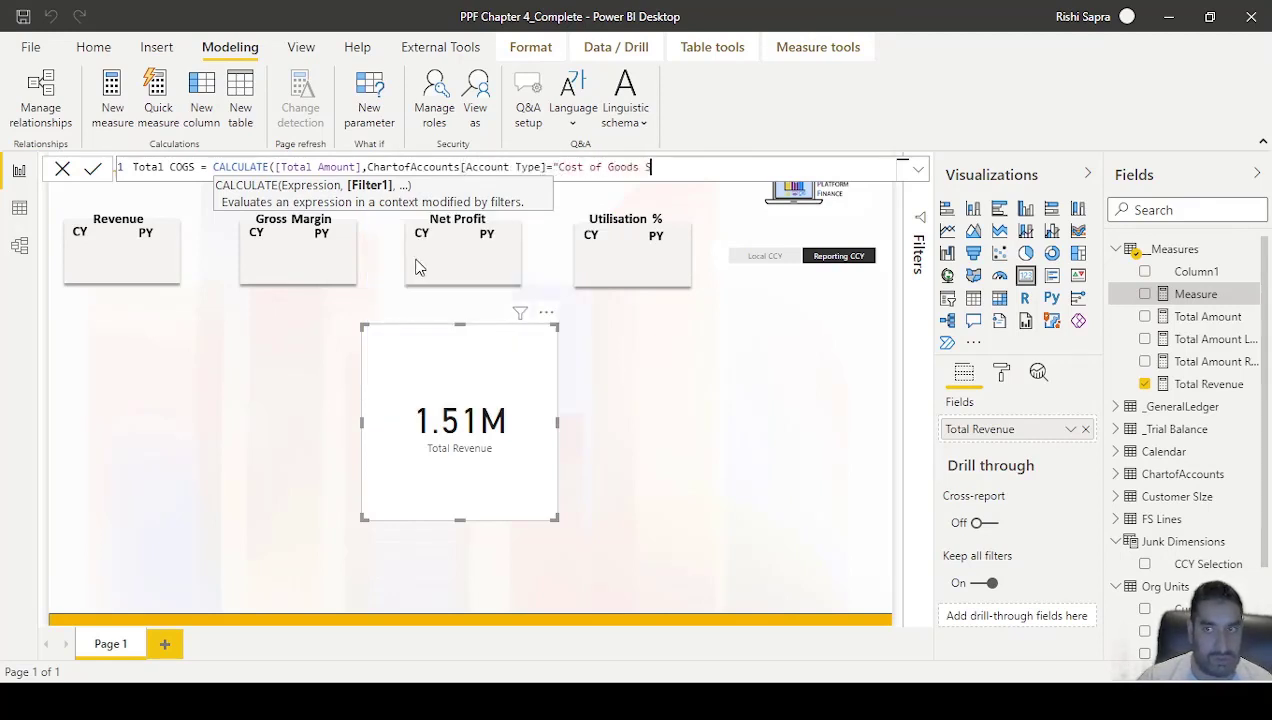
type("old\")")
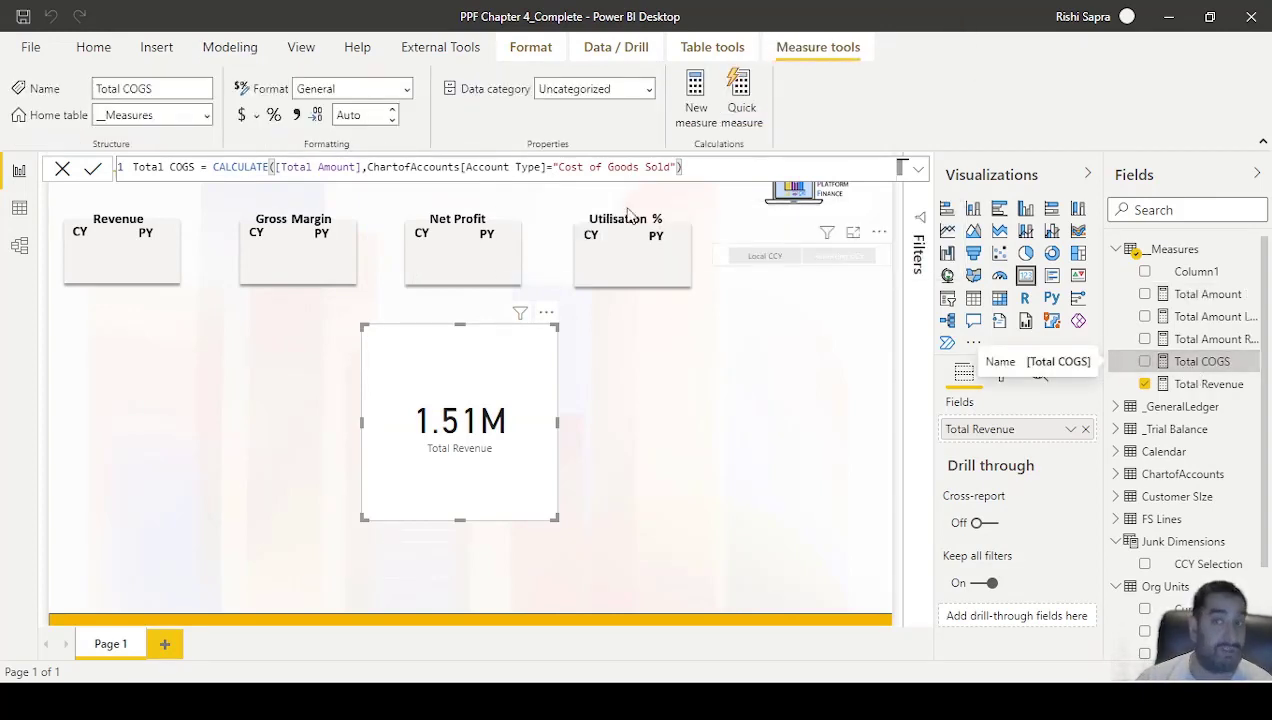
Step: Create a new measure named Gross Profit in the __Measures table and start its formula with [Total Revenue]
left_click(230, 47)
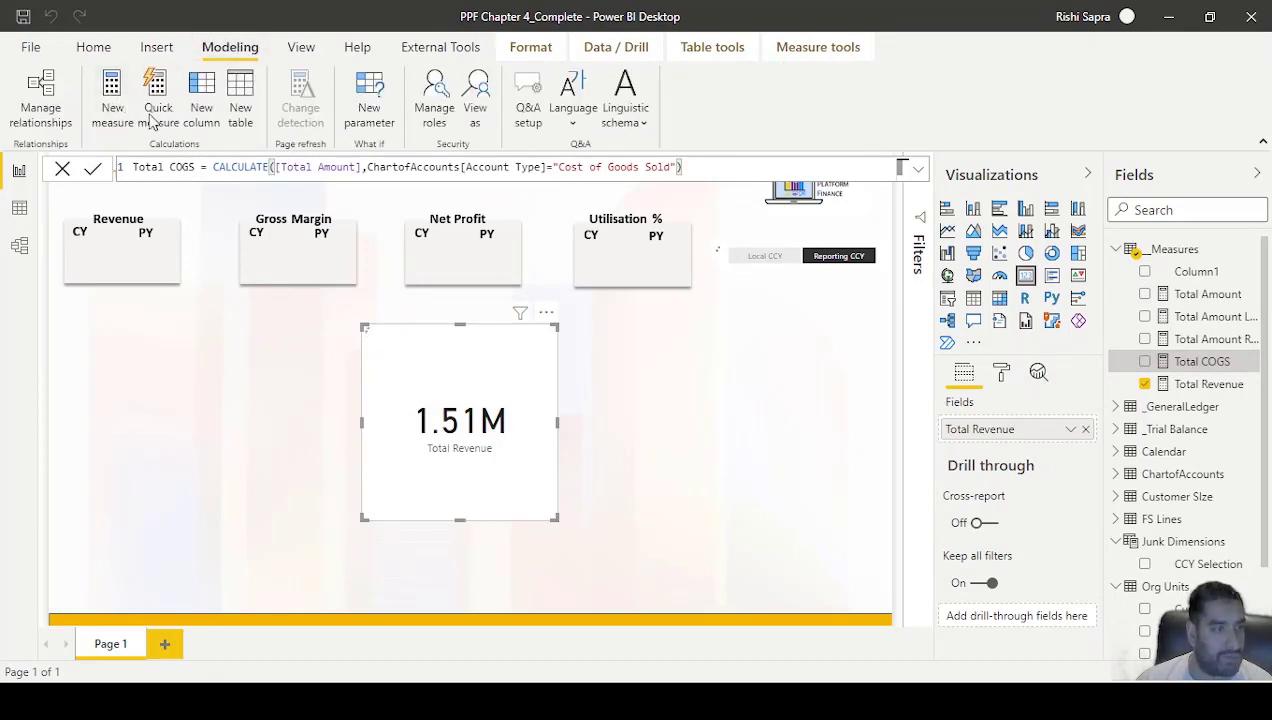
left_click(113, 95)
type("Gross ")
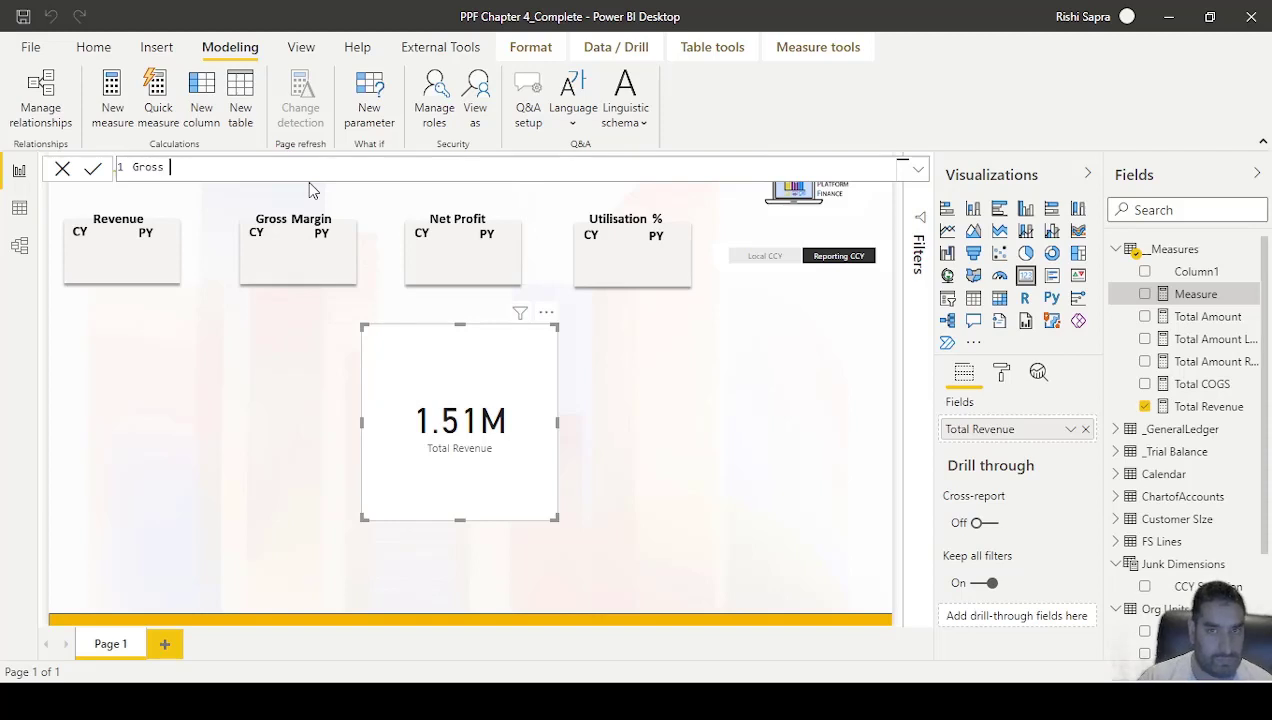
type("Profit = [tot")
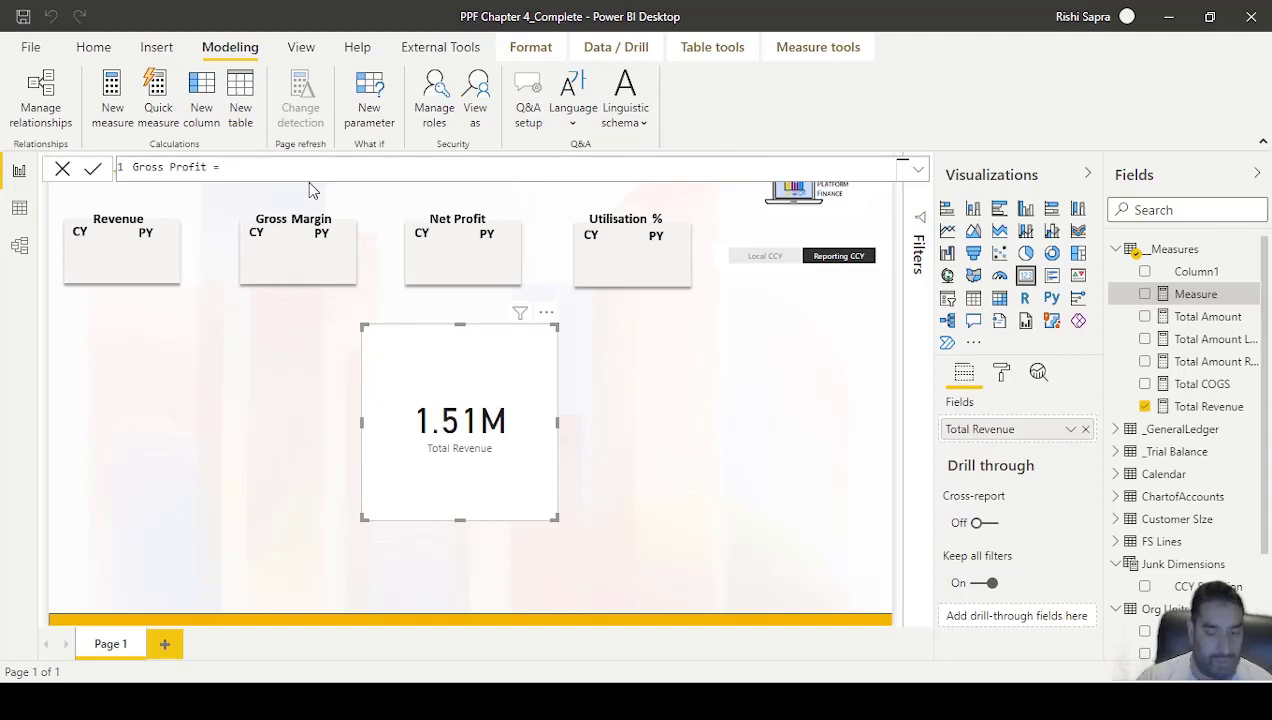
key("Down")
key("Down")
key("Down")
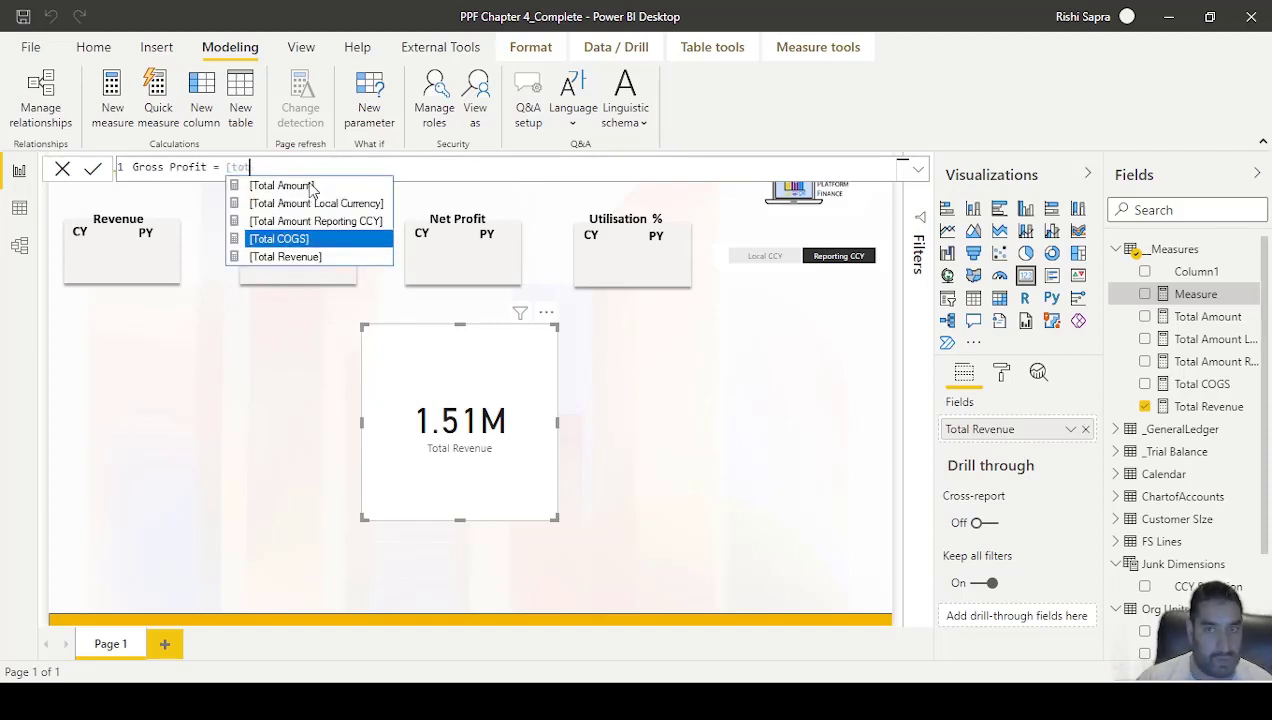
key("Tab")
Step: Complete the Gross Profit formula by adding + [Total COGS] and commit the measure
type("- [tot")
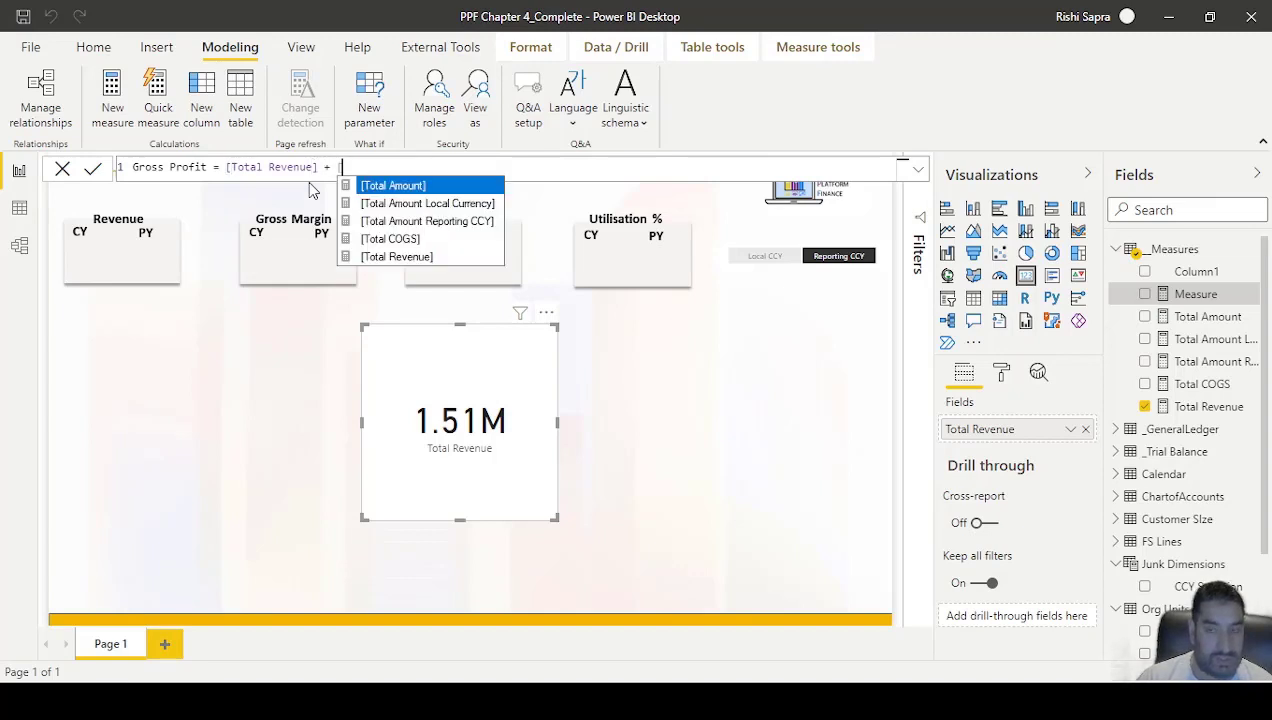
key("Down")
key("Down")
key("Down")
key("Tab")
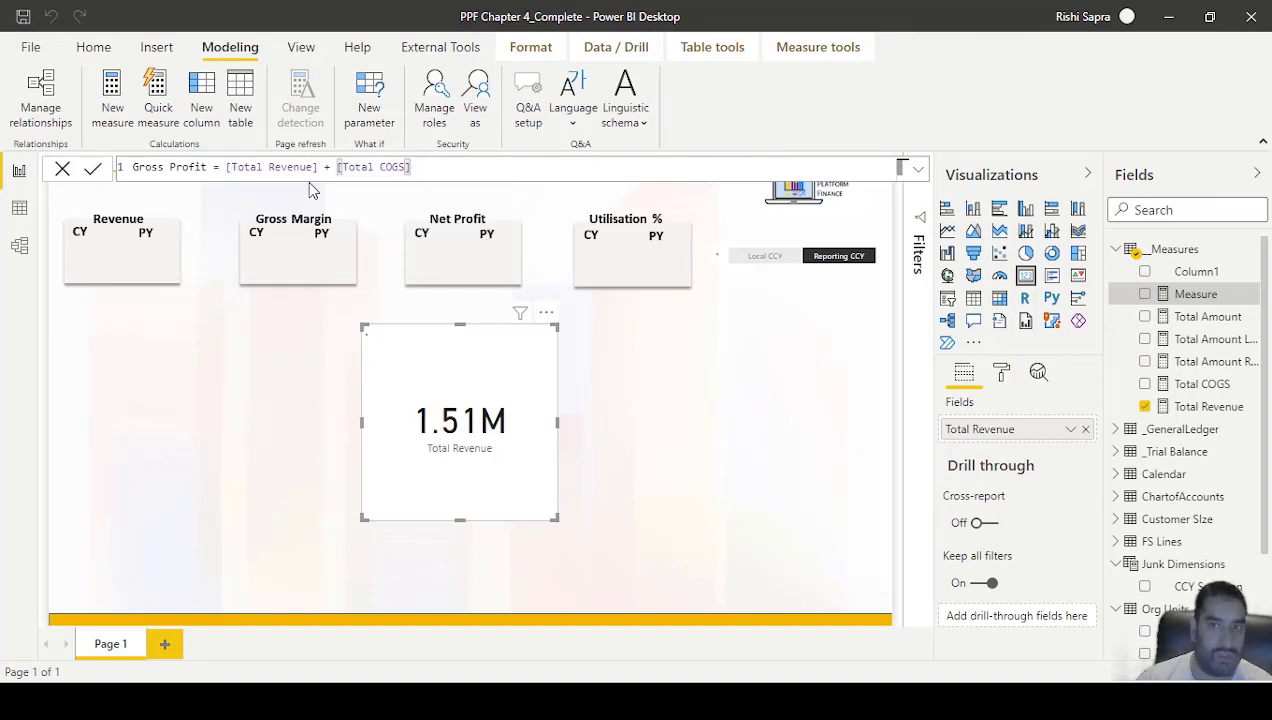
key("Return")
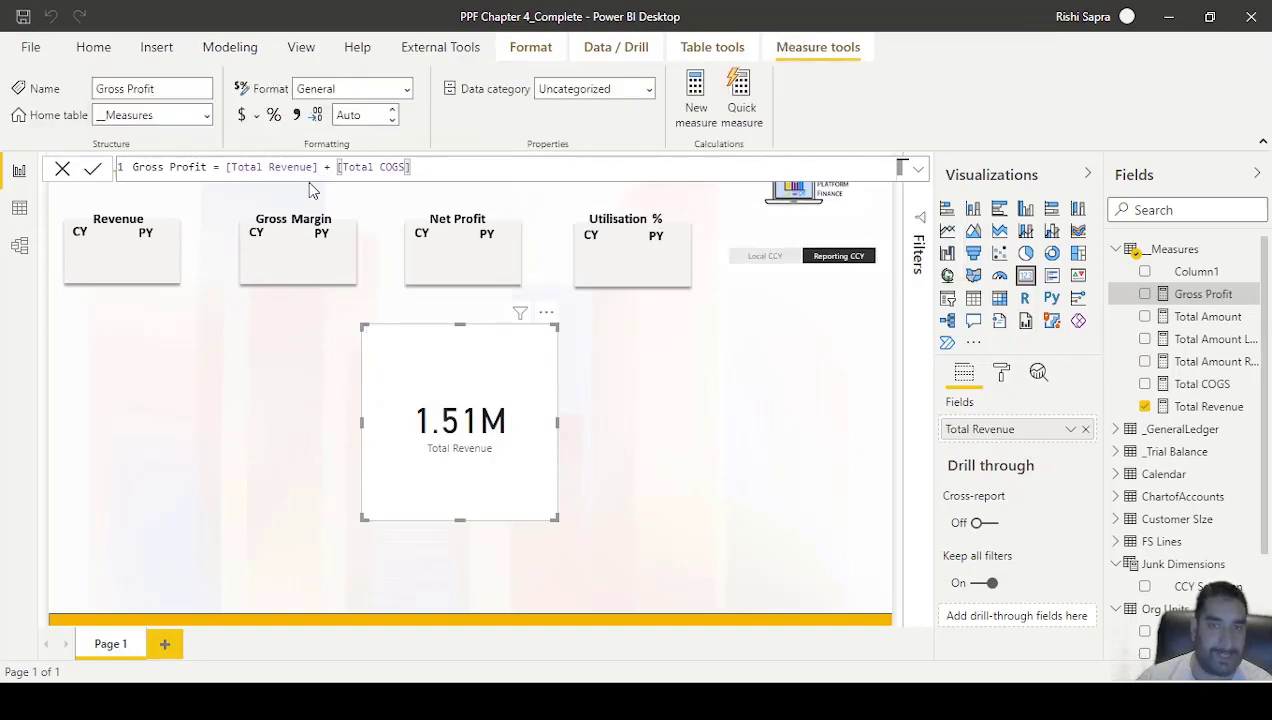
Step: Create a new measure named Gross Profit % using the DIVIDE function with [Gross Profit] as numerator
left_click(250, 50)
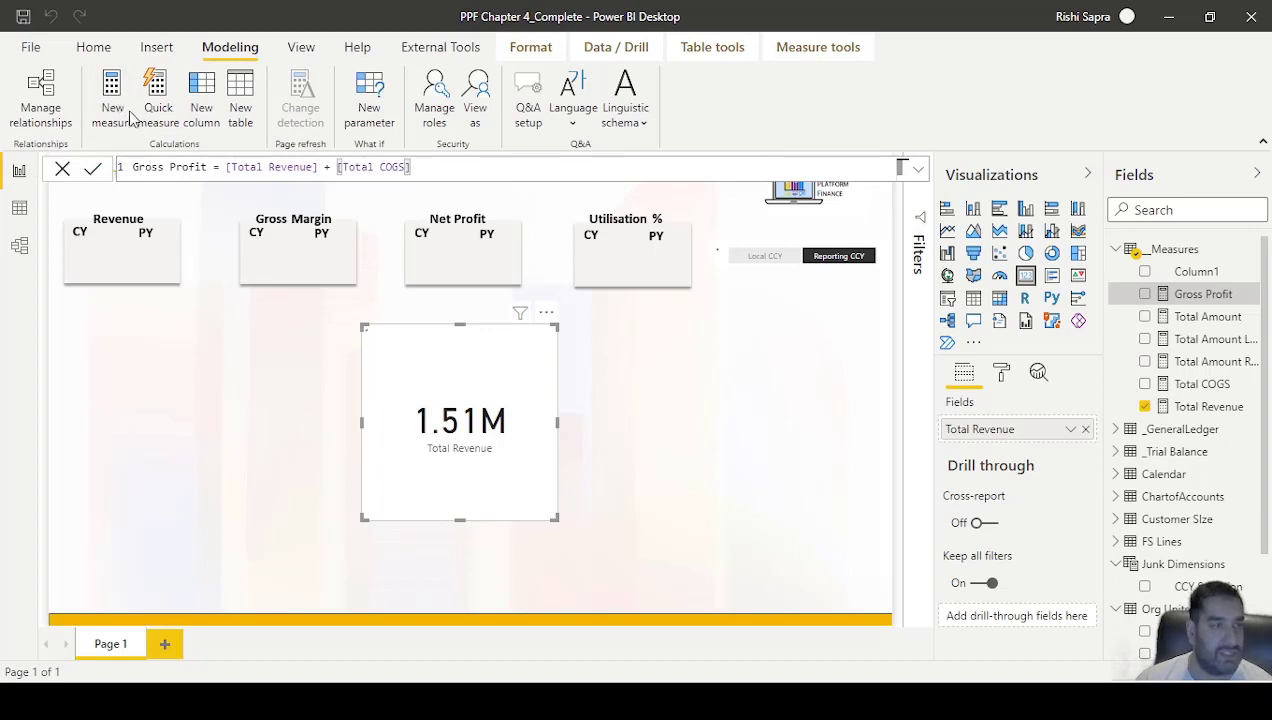
left_click(122, 110)
type("Gross Profit")
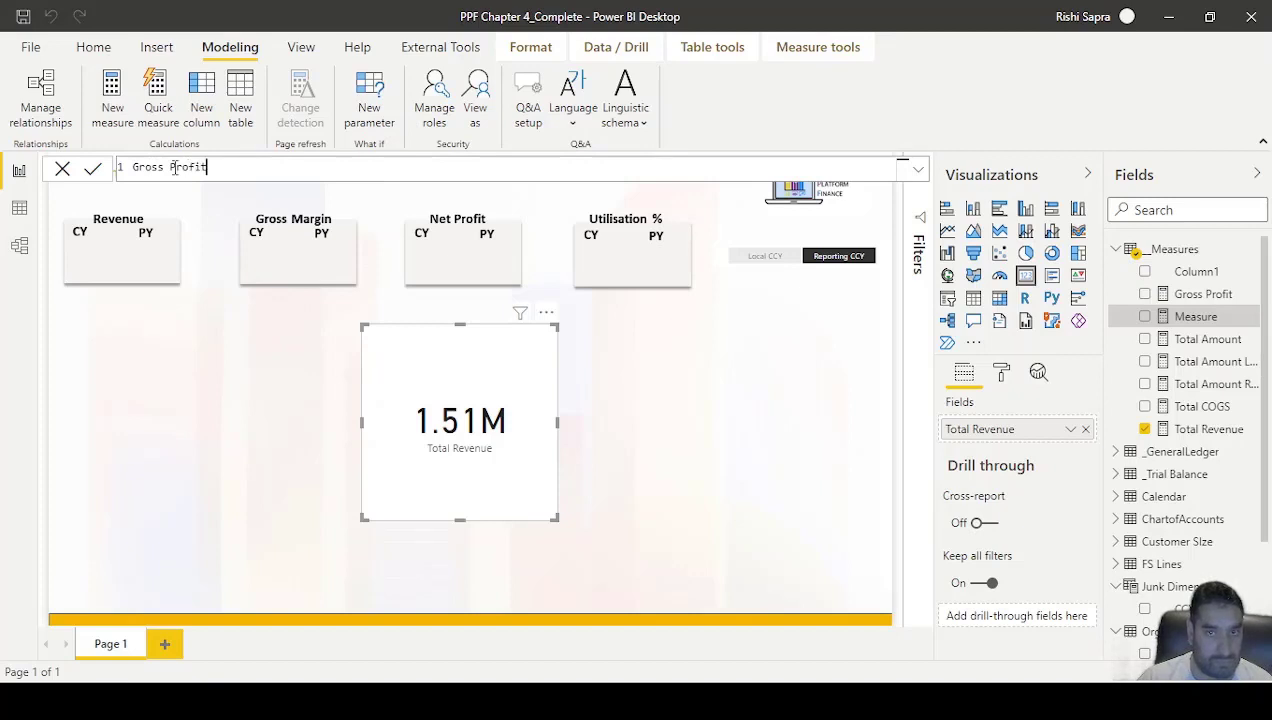
type("% = DIVIDE(")
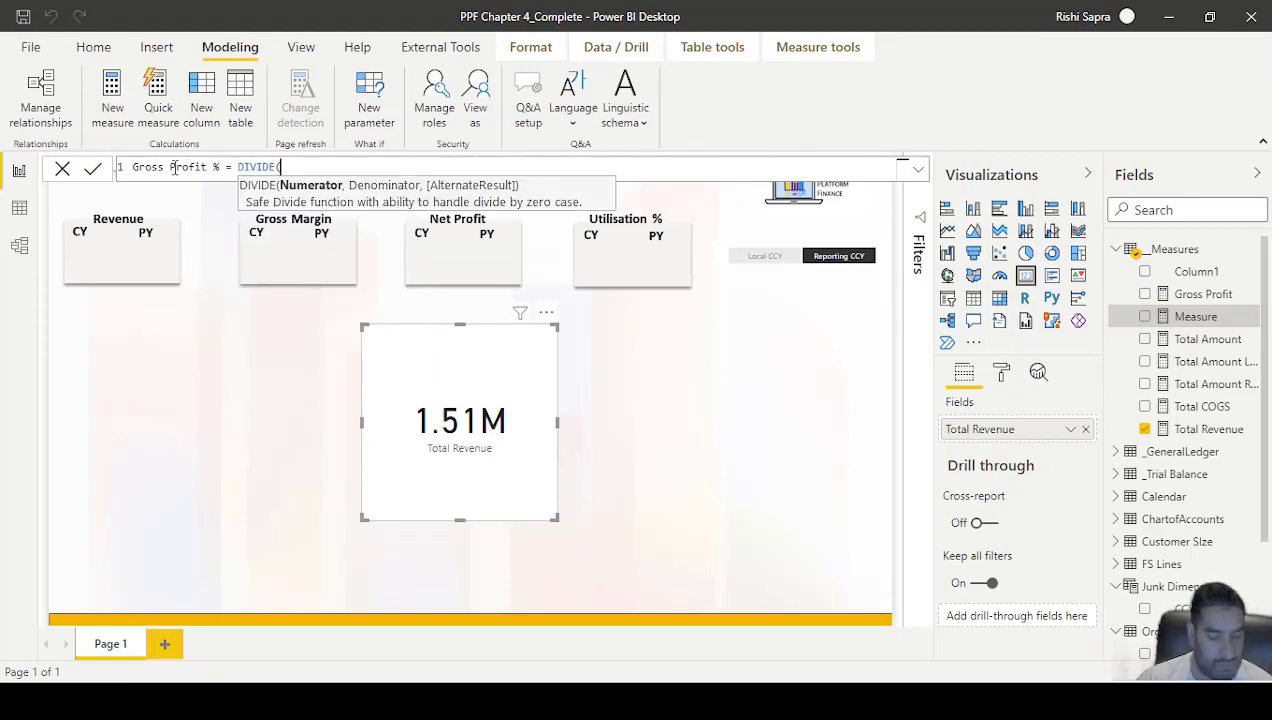
type("[Gr")
key("Tab")
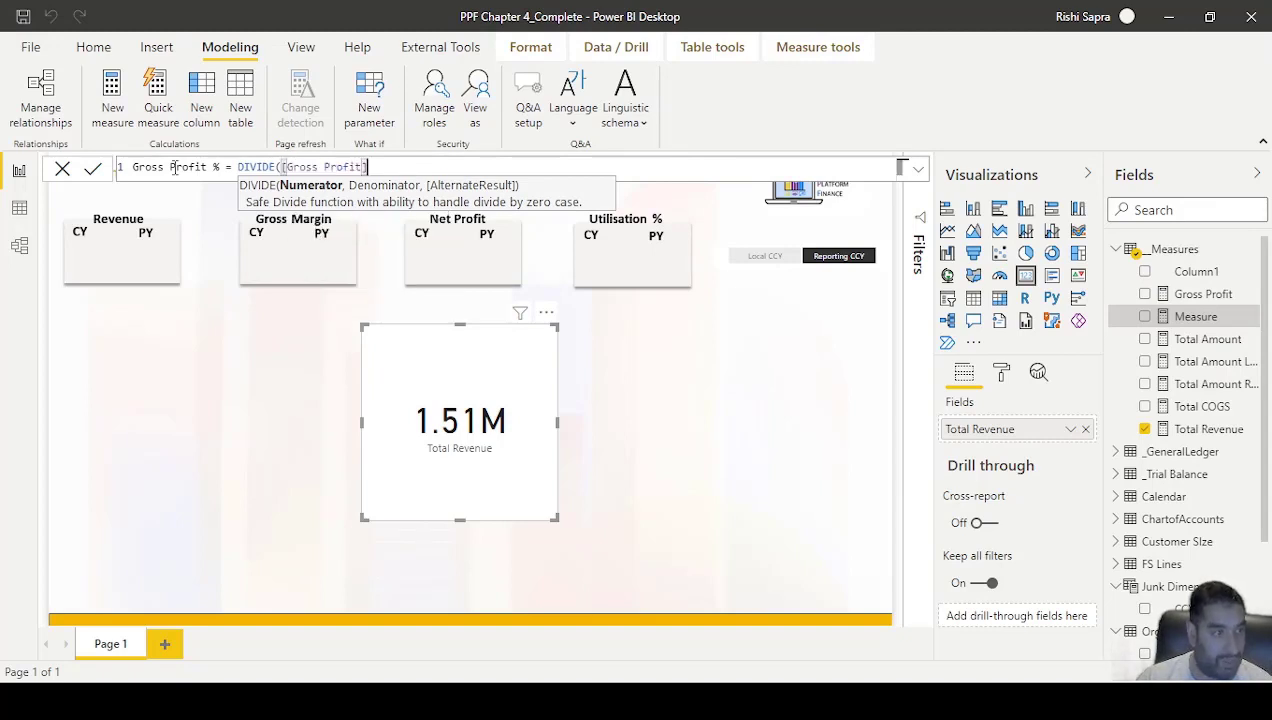
type(",")
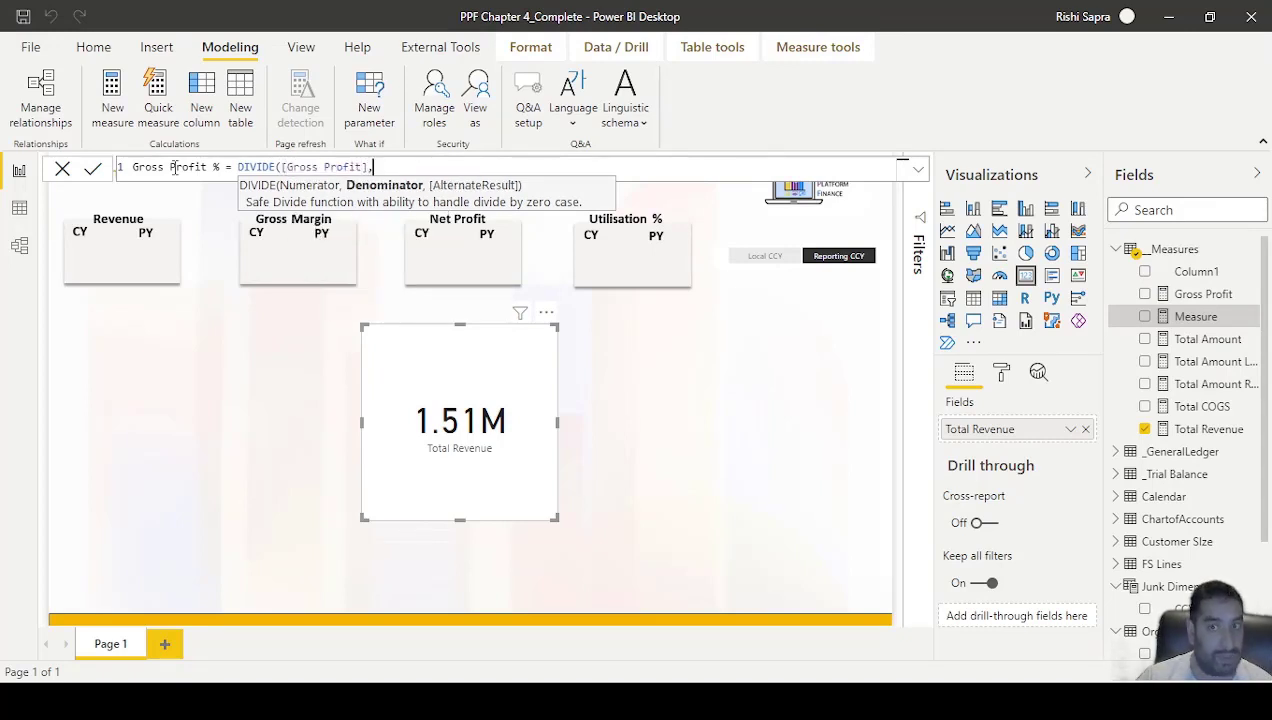
Step: Set [Total Revenue] as the denominator of the DIVIDE function and commit the Gross Profit % measure
type("[to")
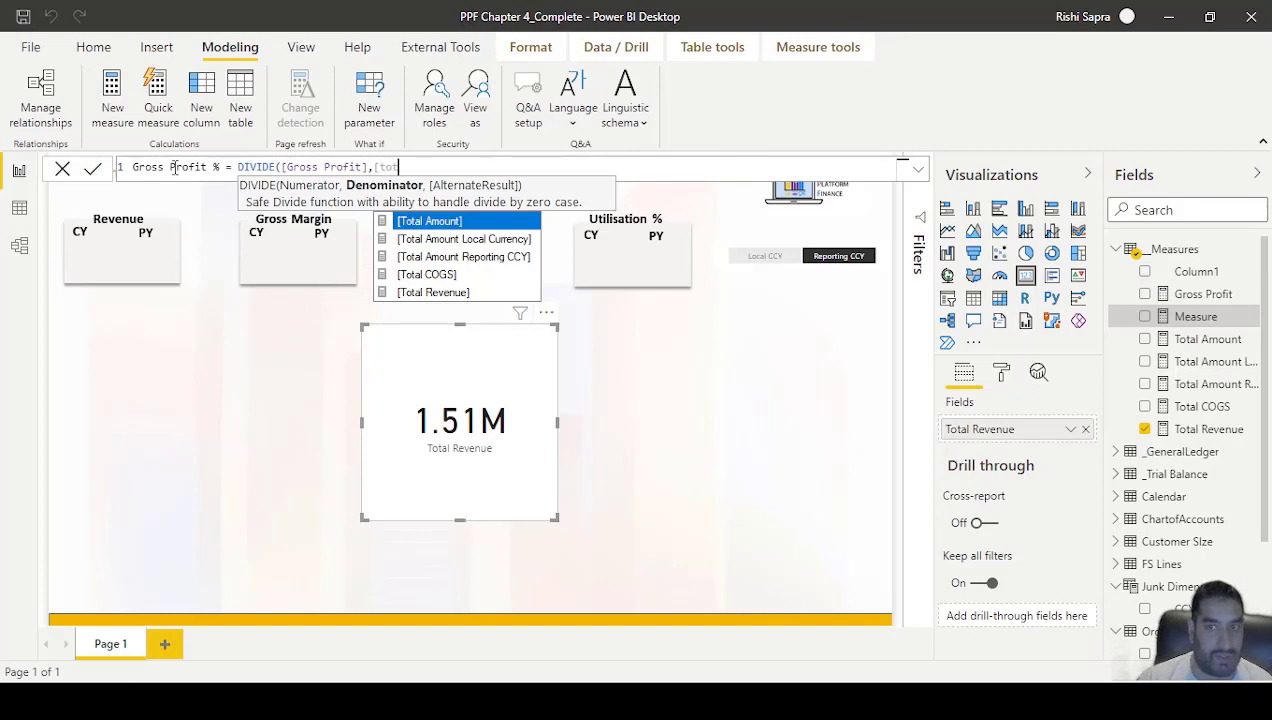
type("t")
key("Down")
key("Down")
key("Down")
key("Down")
key("Tab")
type(")")
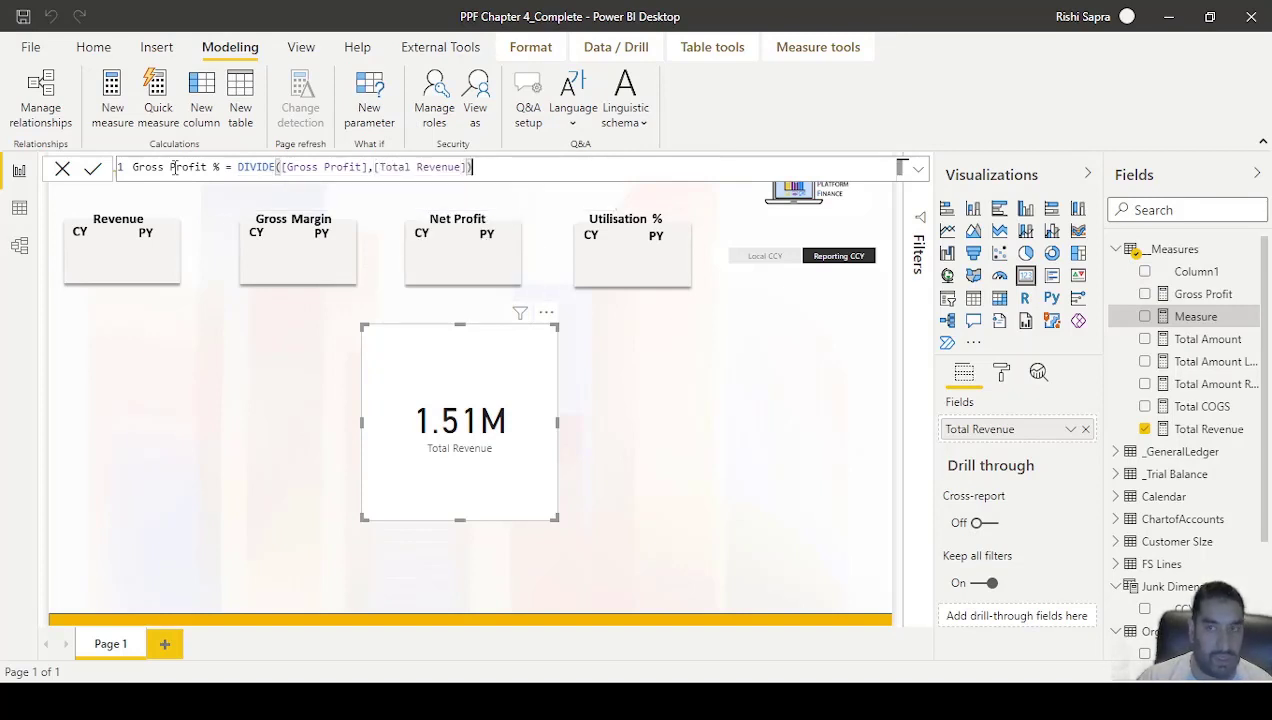
key("Return")
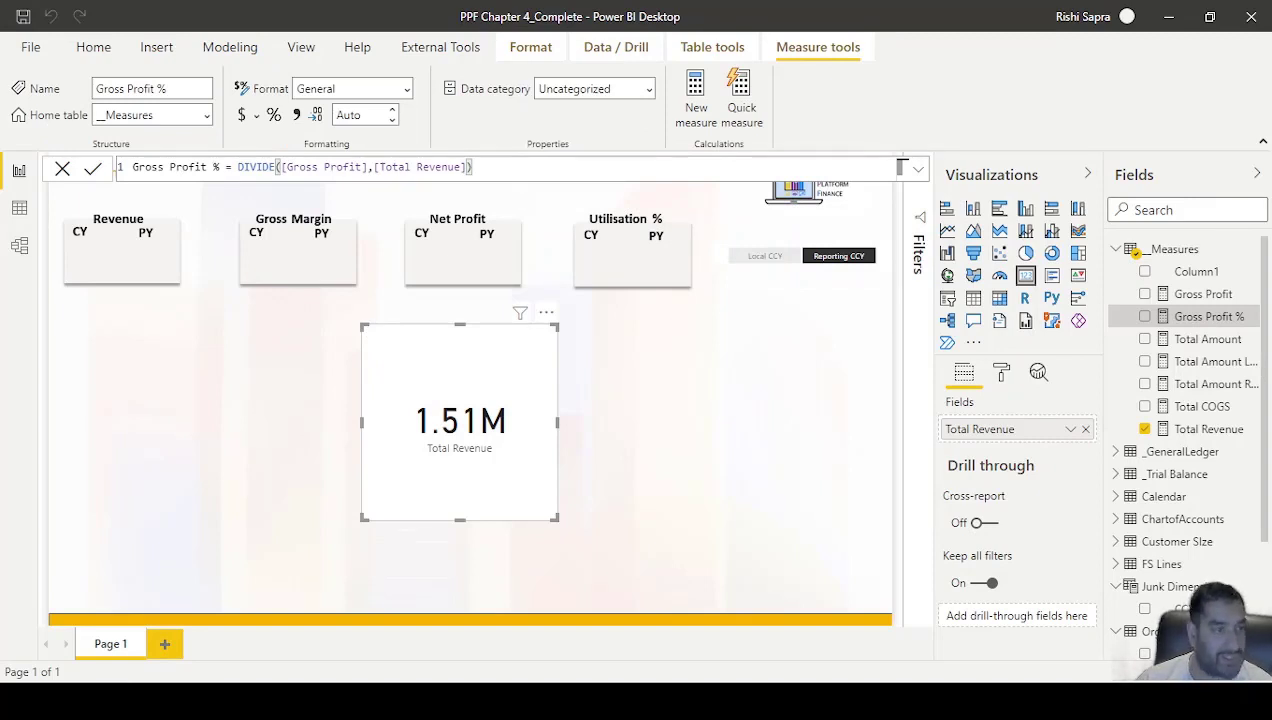
Step: Place the Month Year field from the Calendar table on the report page below the currency slicer as a new visual
key("alt+Tab")
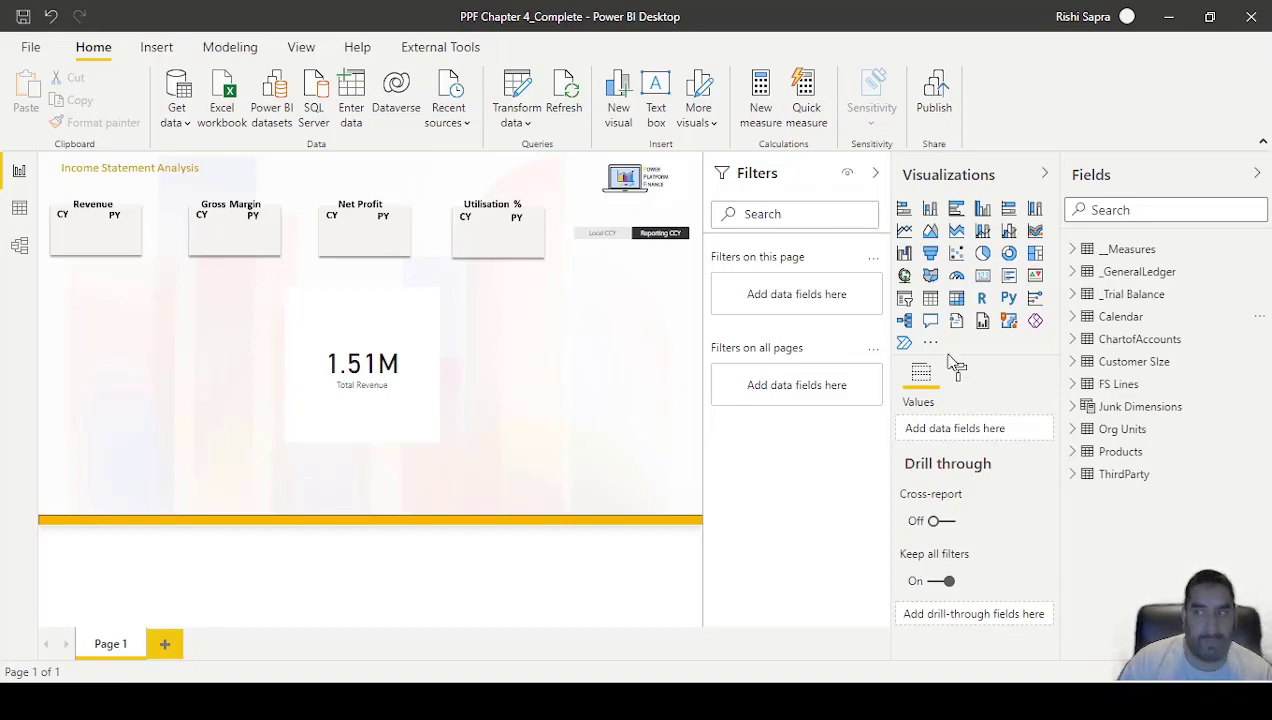
left_click(1071, 318)
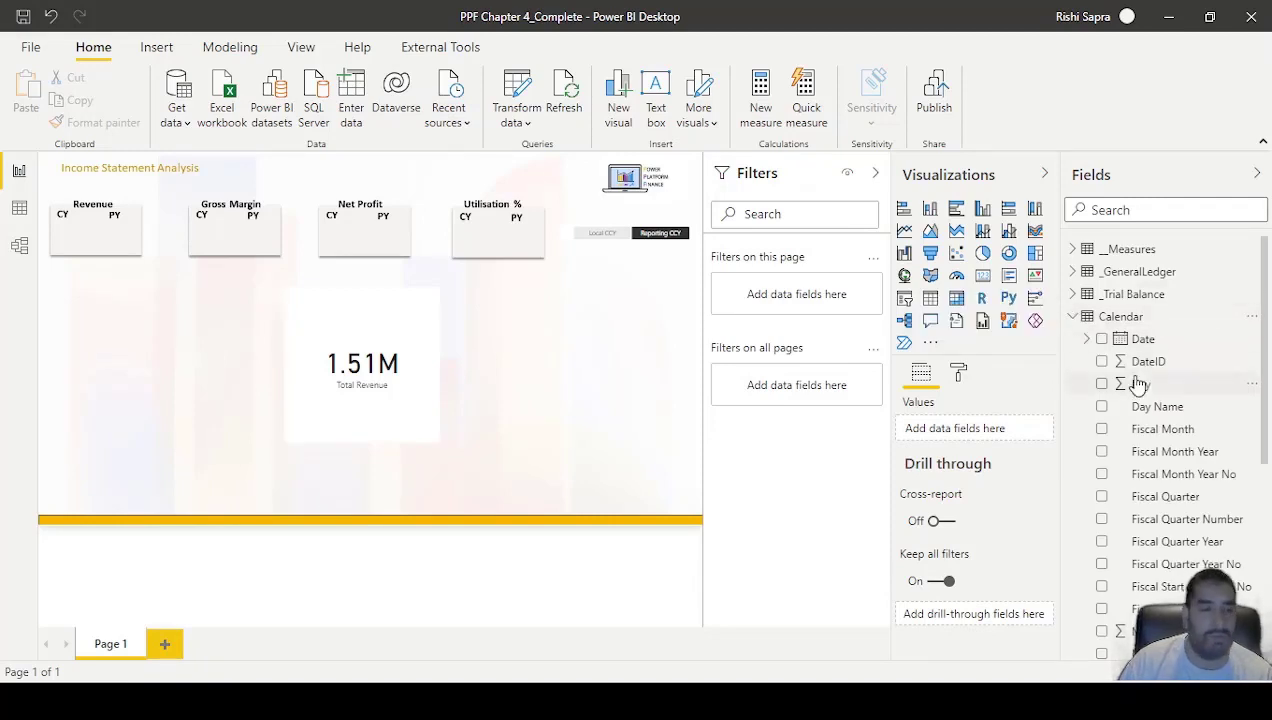
scroll(1156, 415, "down", 3)
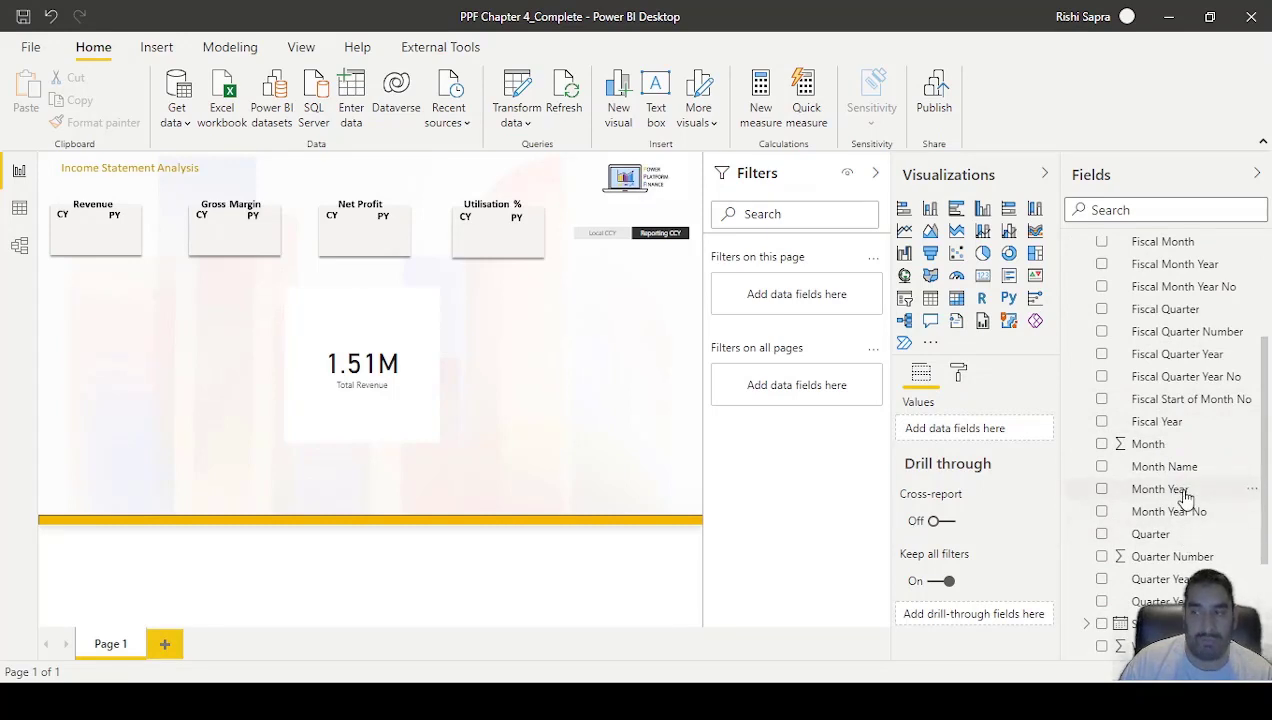
left_click_drag(1183, 495, 634, 327)
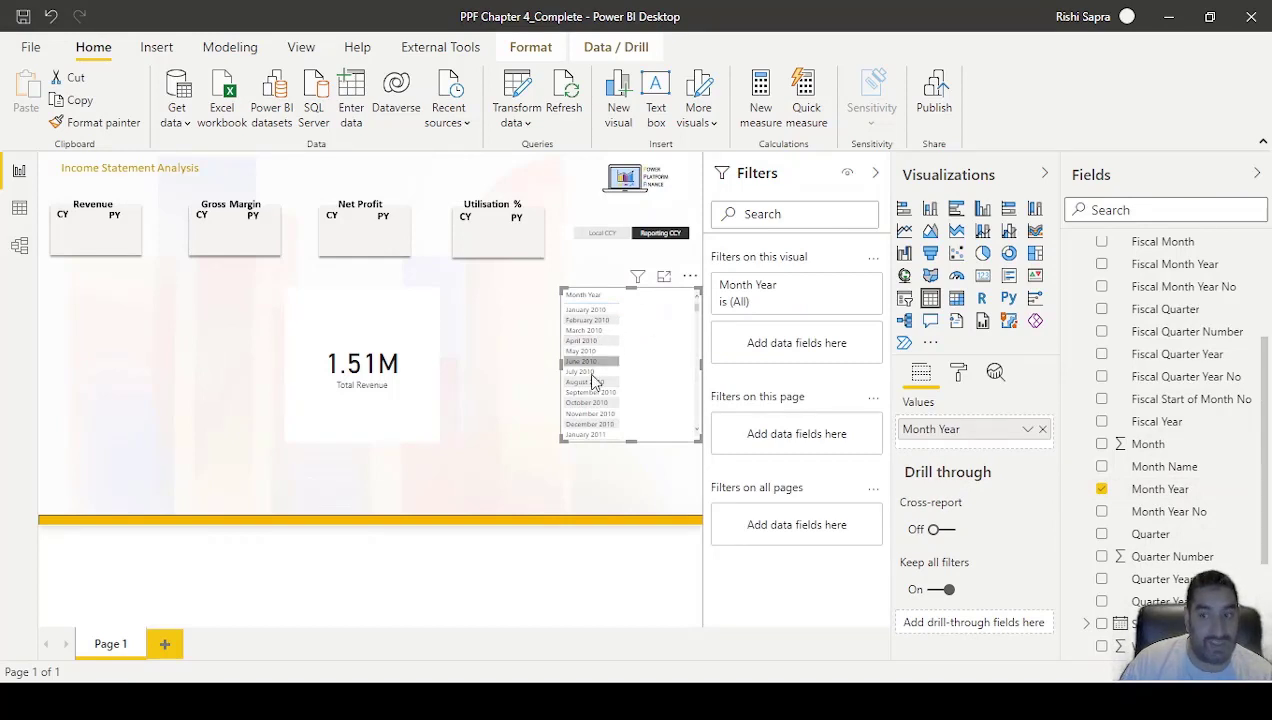
Step: Sort the Calendar table's Month Year column by Month Year No
left_click(1130, 491)
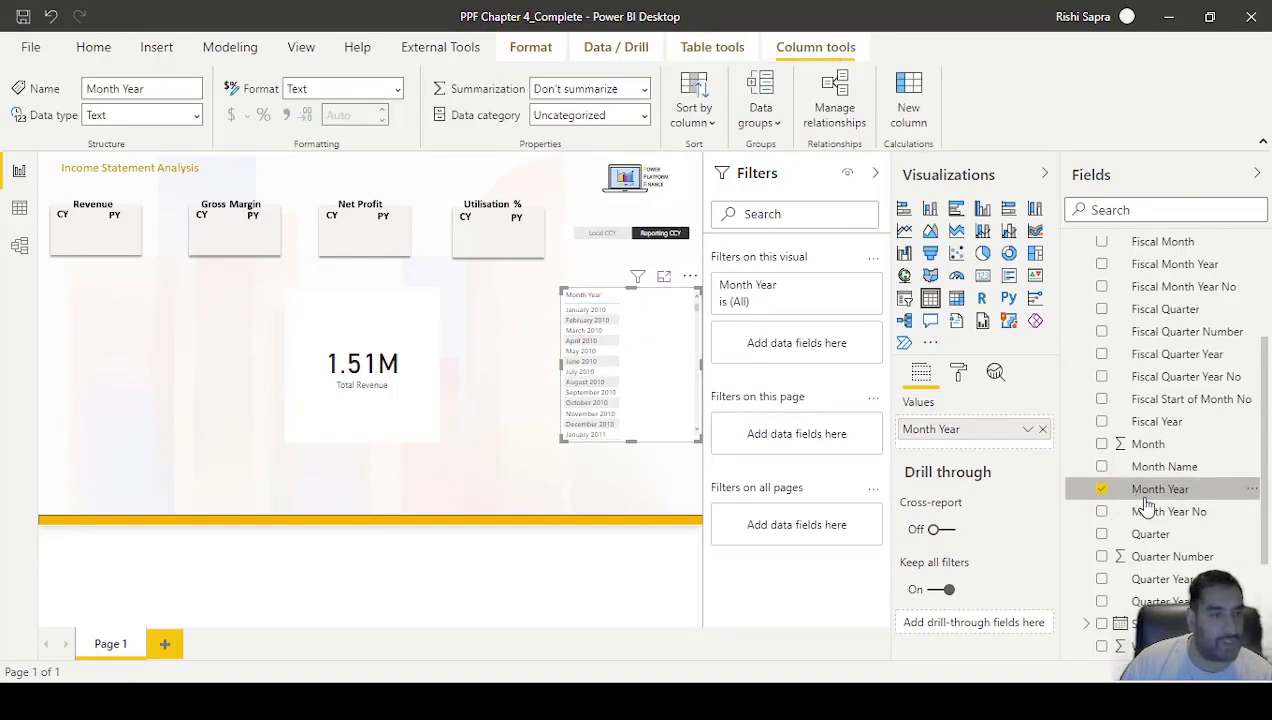
left_click(694, 100)
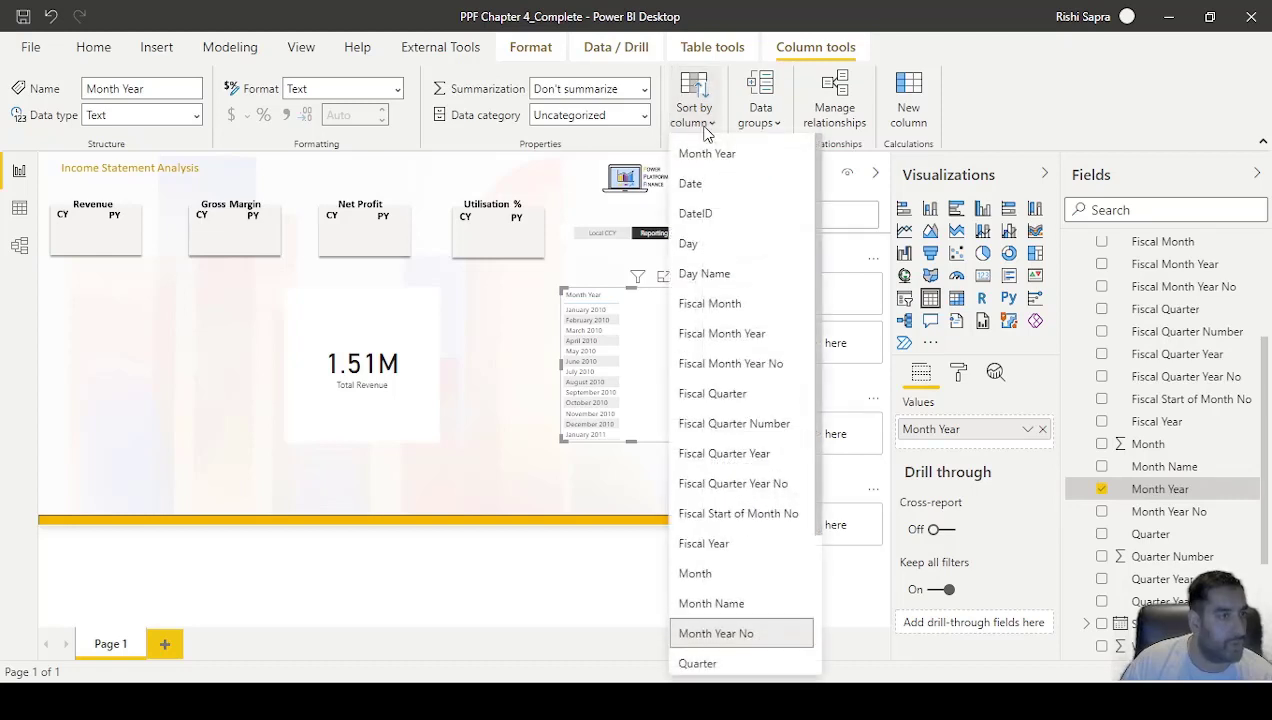
left_click(750, 634)
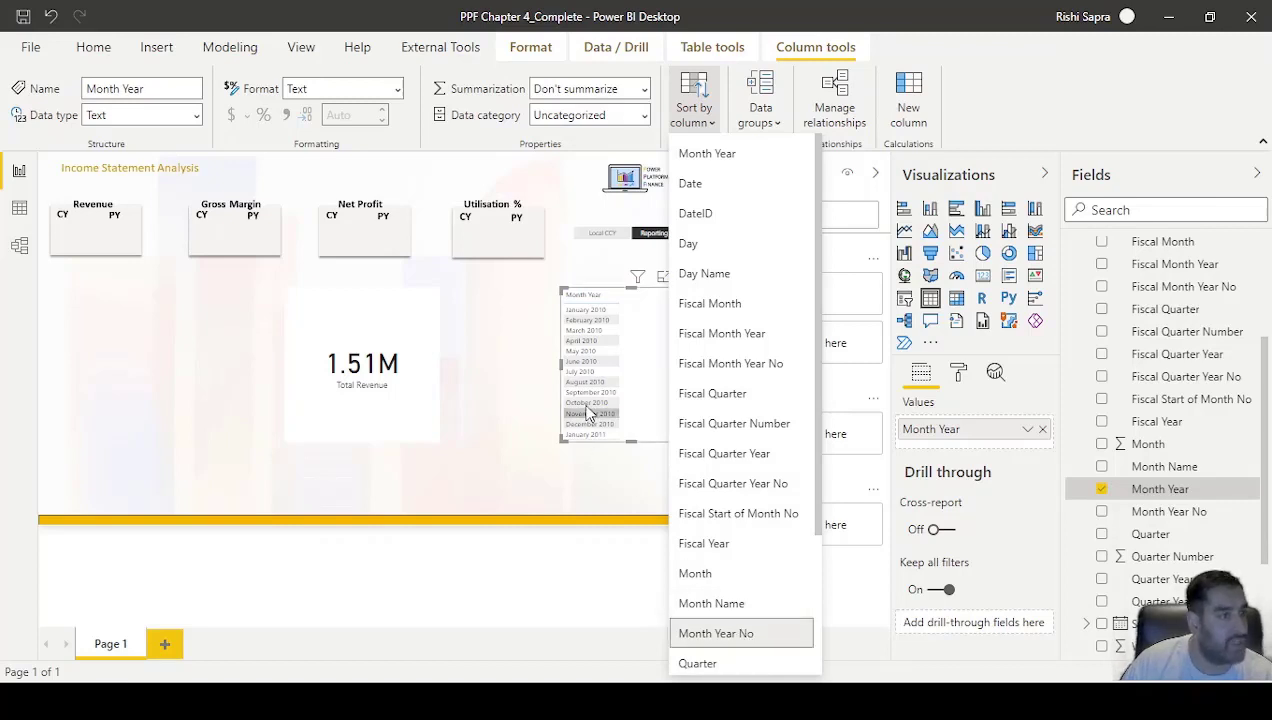
Step: Look through the months in the Month Year table to check their chronological order, ending back at the first month
left_click(699, 128)
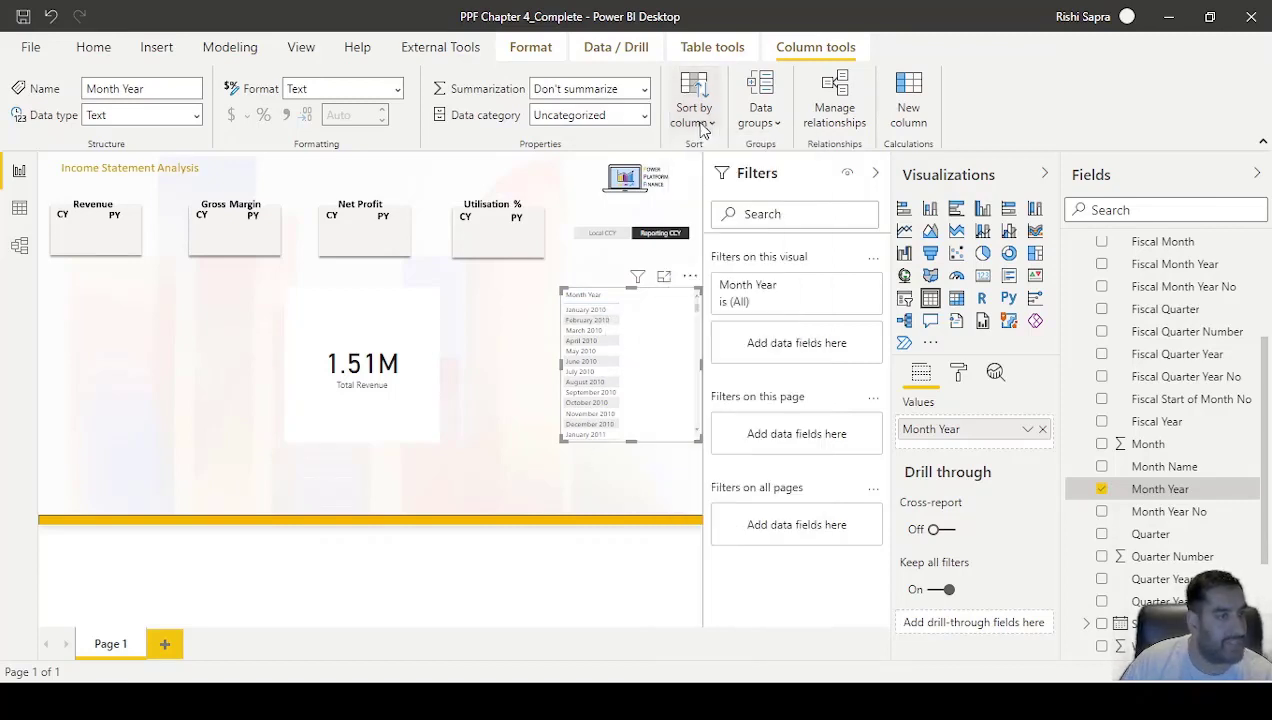
scroll(632, 360, "down", 20)
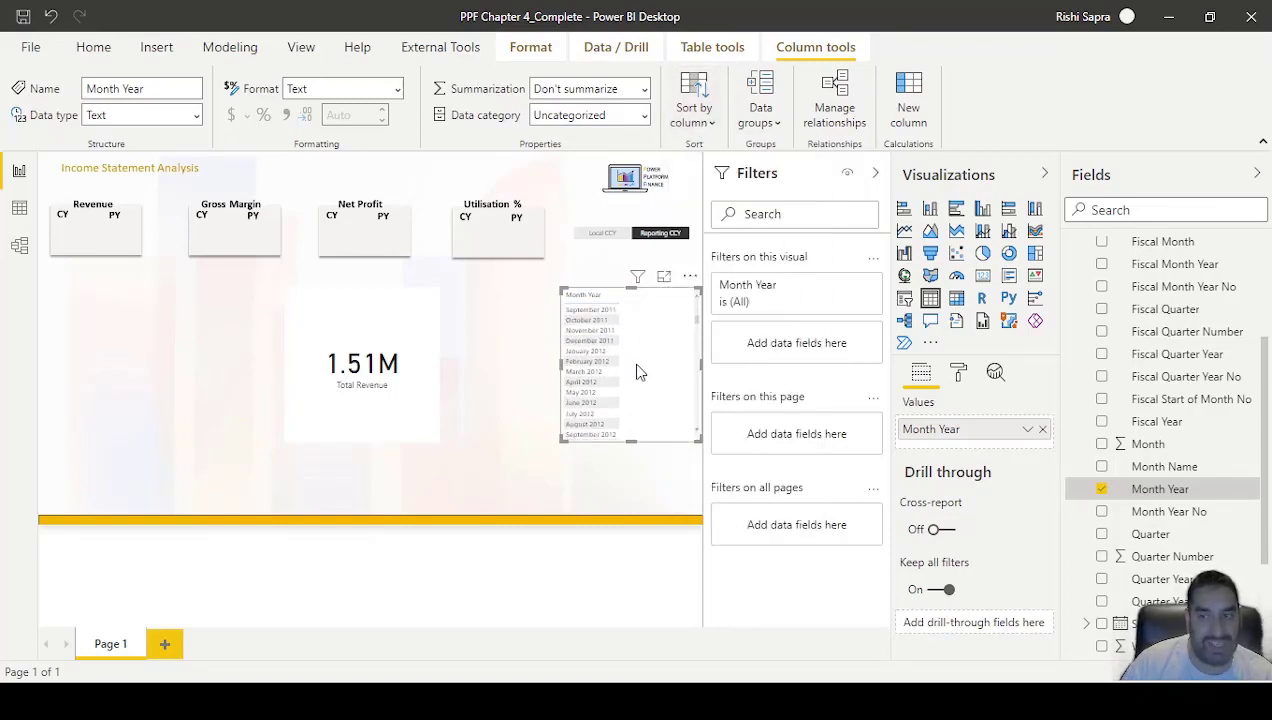
scroll(637, 368, "down", 20)
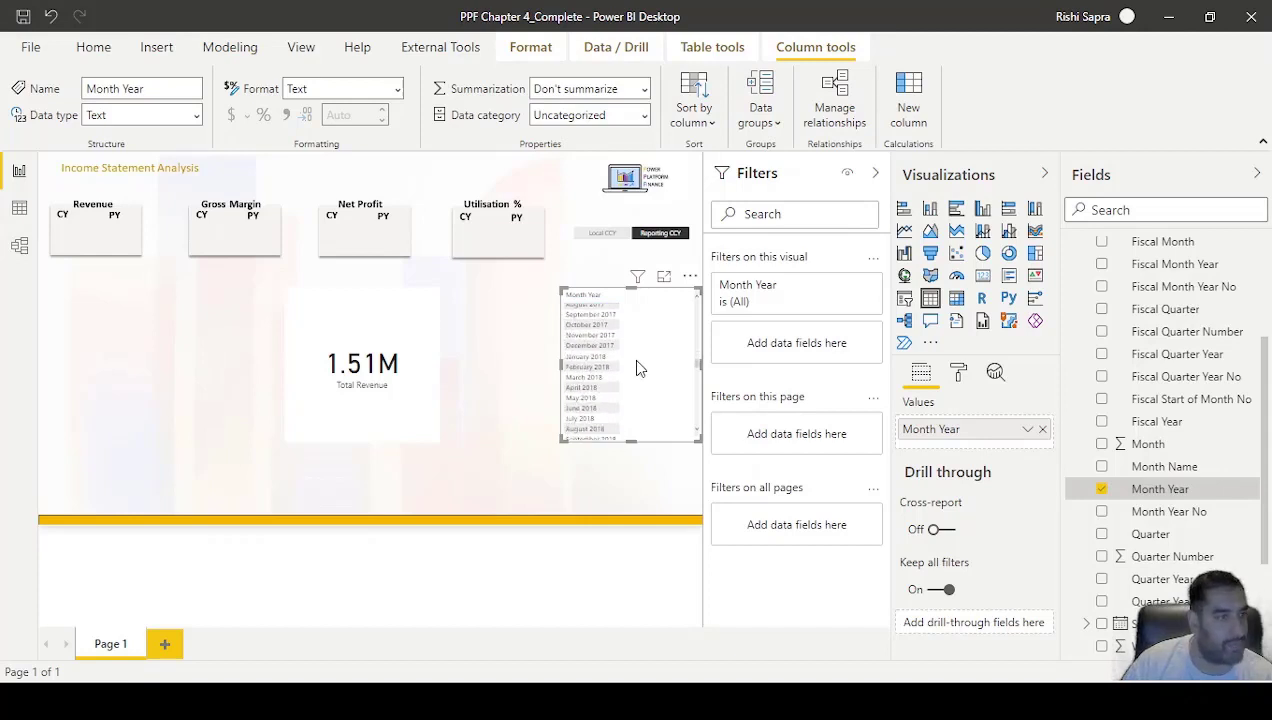
scroll(635, 366, "down", 10)
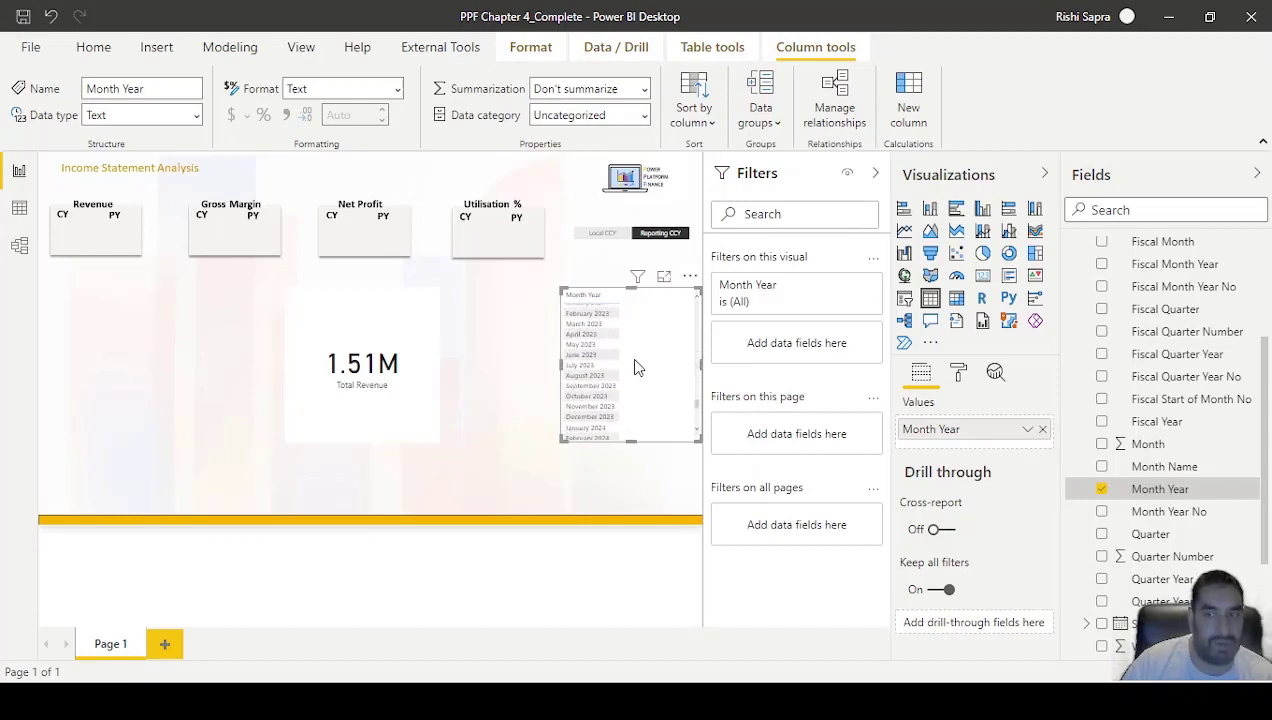
left_click_drag(700, 428, 697, 302)
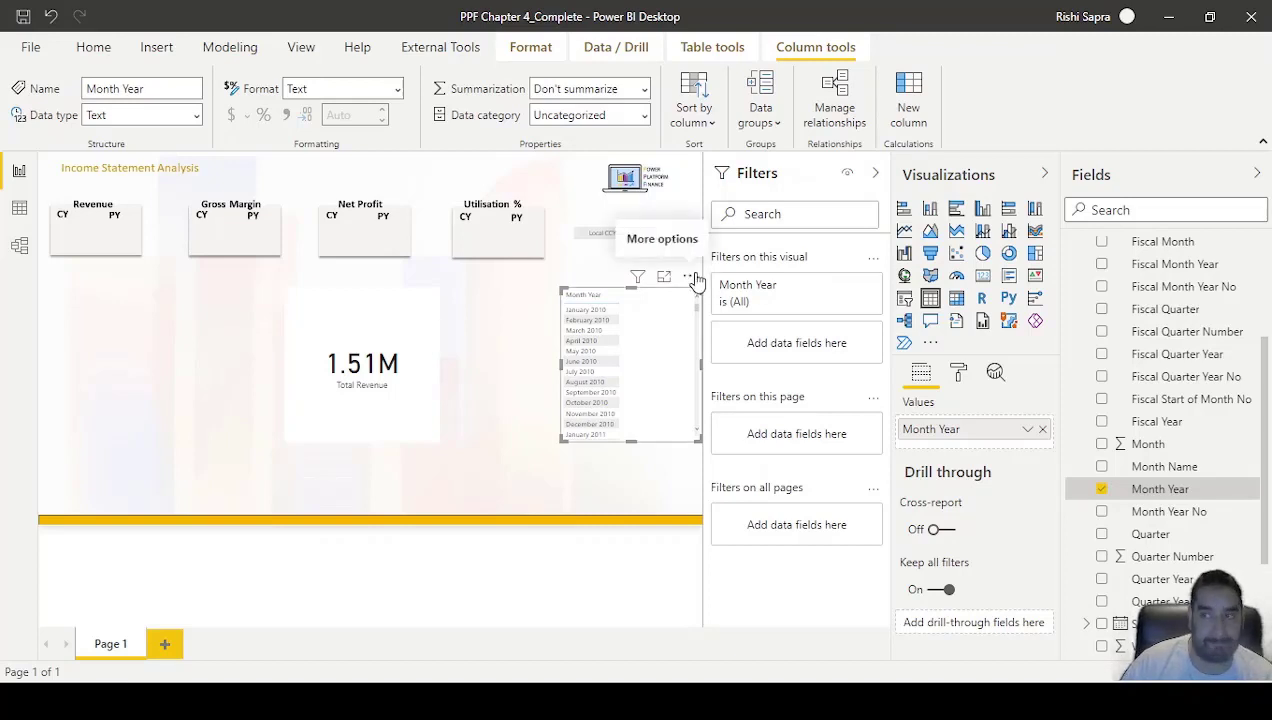
Step: Add the Total Amount measure from the __Measures table as a visual-level filter on the Month Year table
scroll(1181, 359, "up", 1)
scroll(1178, 360, "up", 4)
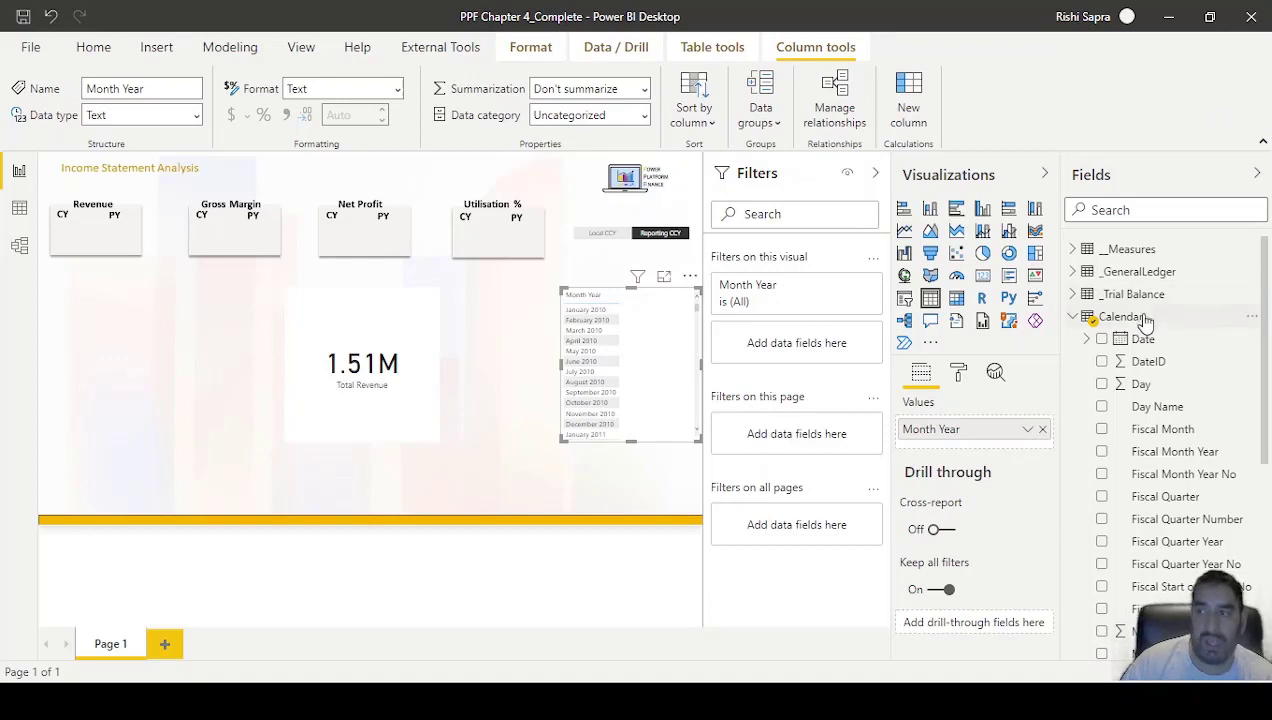
left_click(1074, 250)
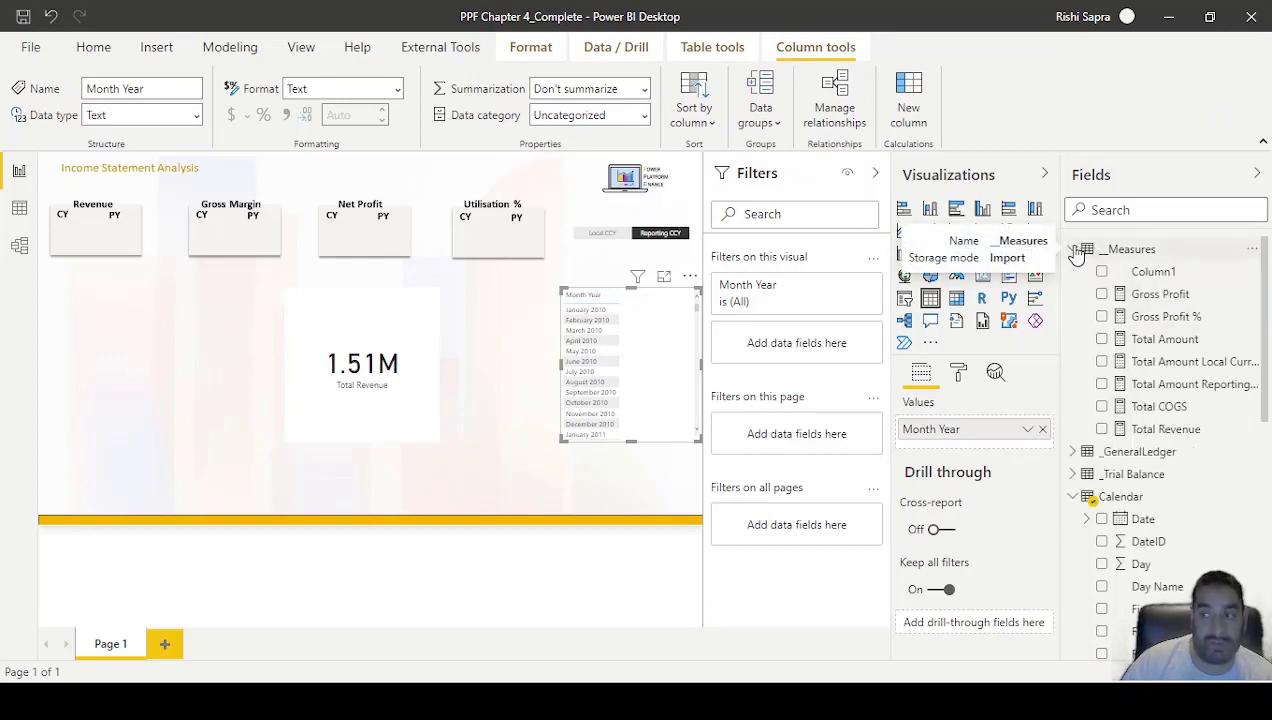
left_click(1166, 339)
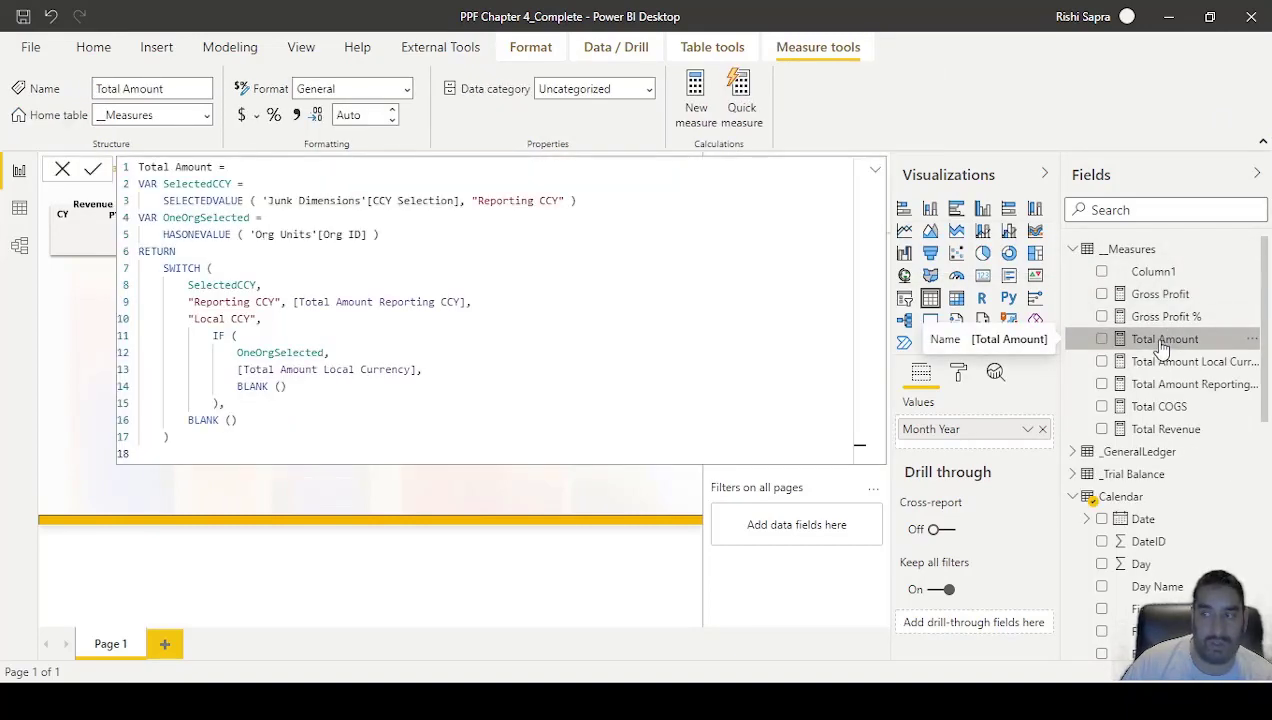
left_click(62, 169)
left_click_drag(907, 304, 790, 348)
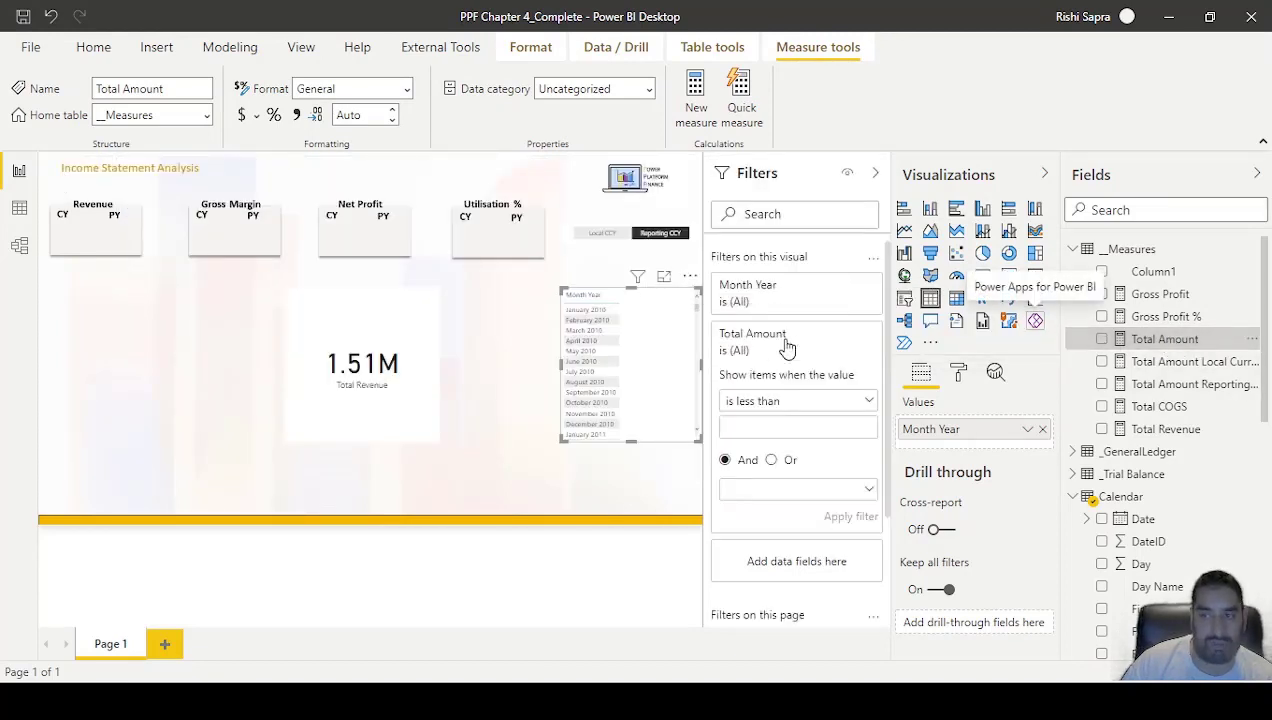
Step: Set the Total Amount filter to show items when the value is not blank, apply it and check the remaining months
left_click(772, 402)
left_click(797, 586)
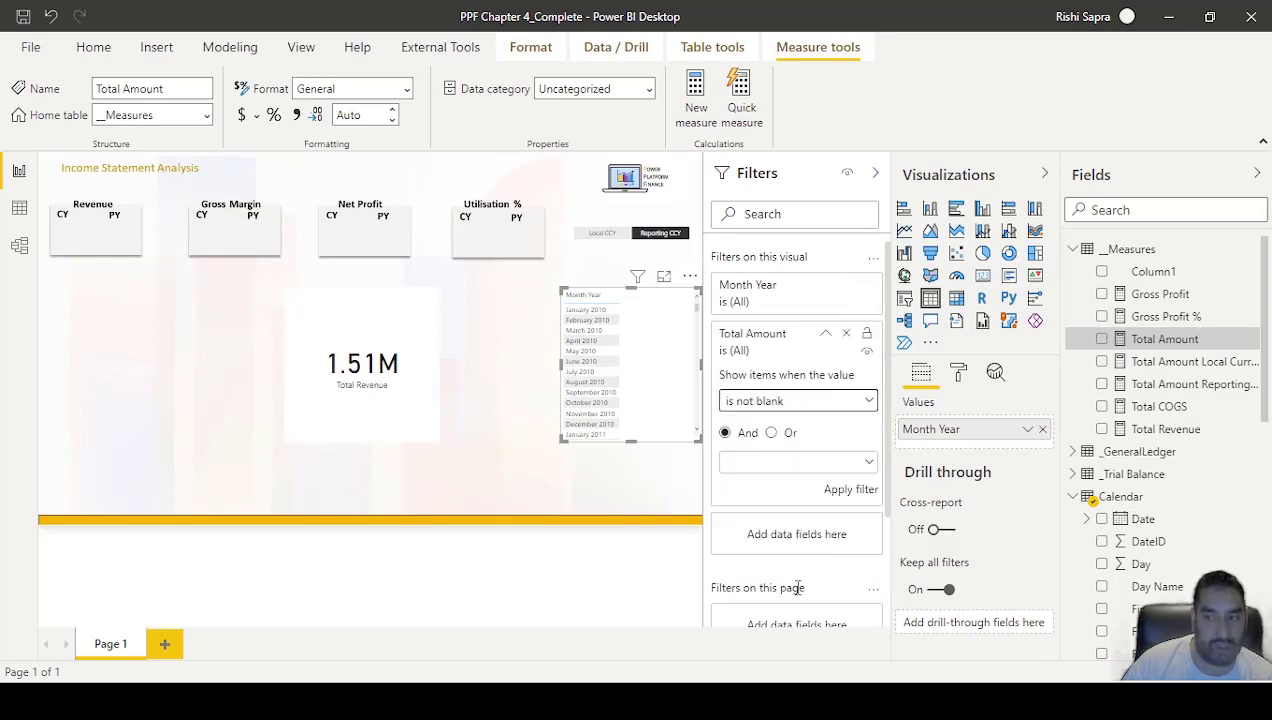
left_click(846, 492)
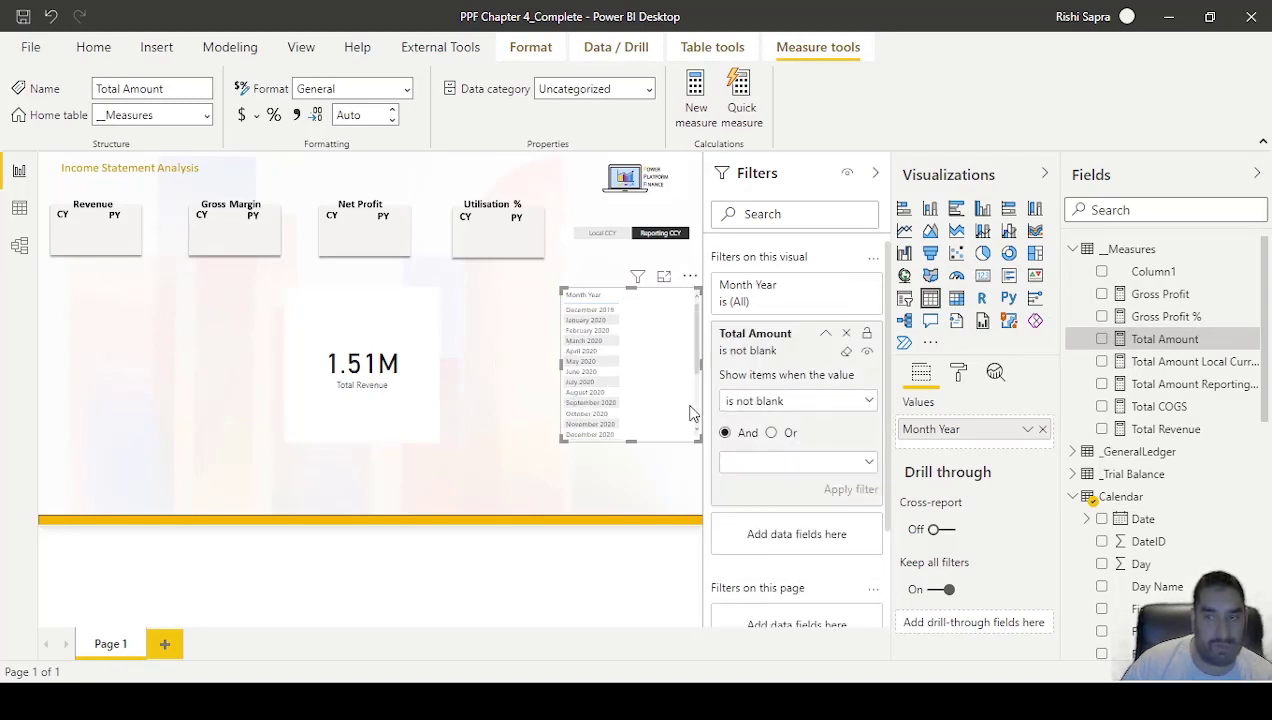
scroll(619, 320, "down", 3)
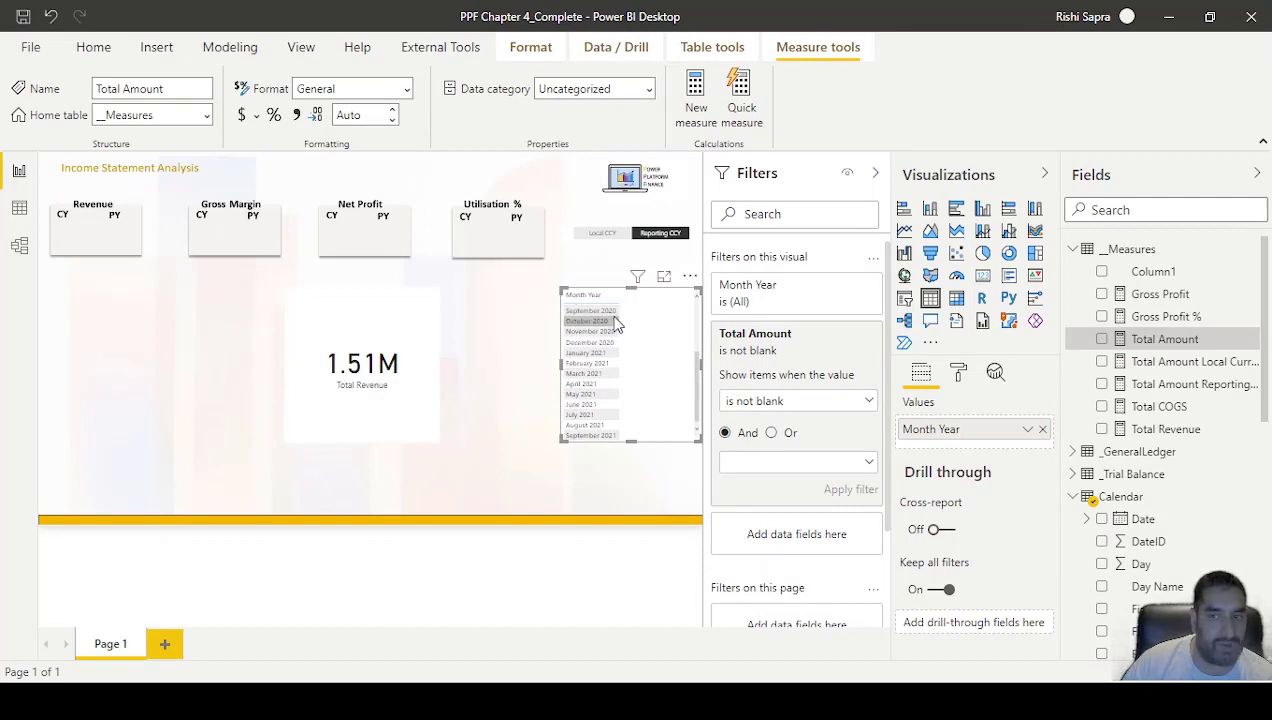
scroll(610, 330, "up", 3)
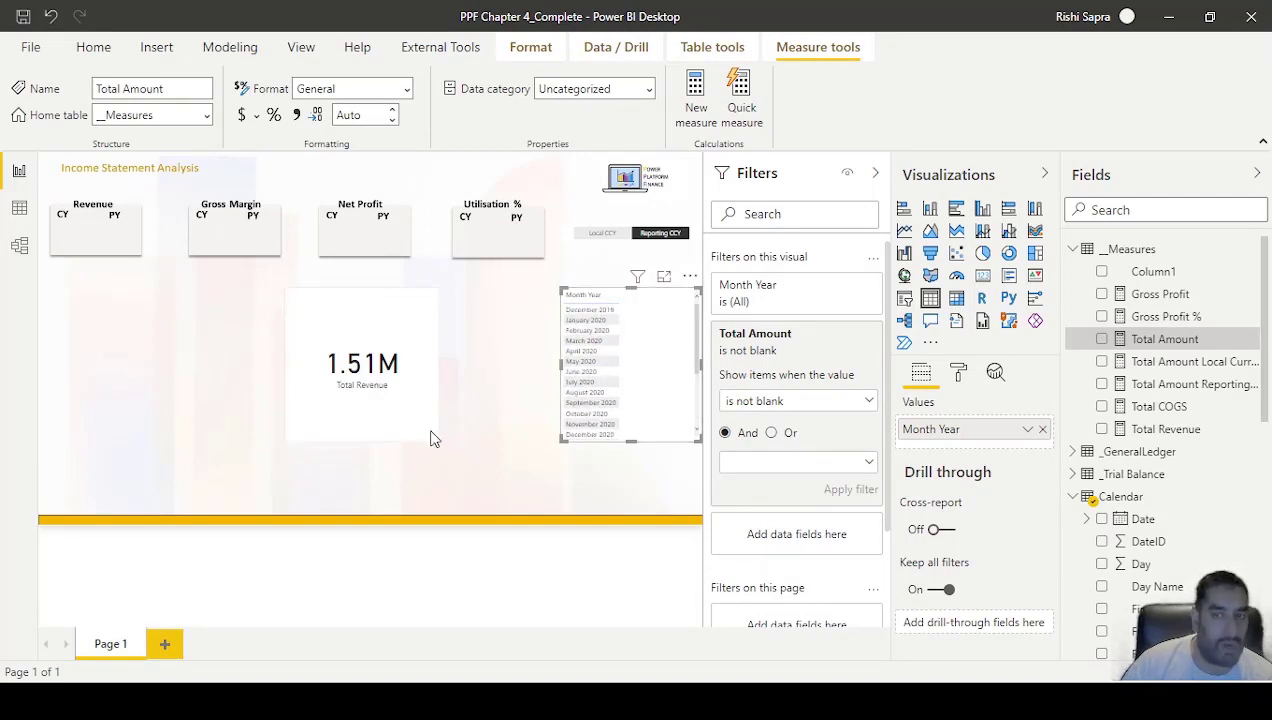
Step: In Model view, give the Gross Profit, Total Amount, Total COGS and Total Revenue measures the custom format "$"#,0;("$"#,0);"$"#,0
left_click(358, 388)
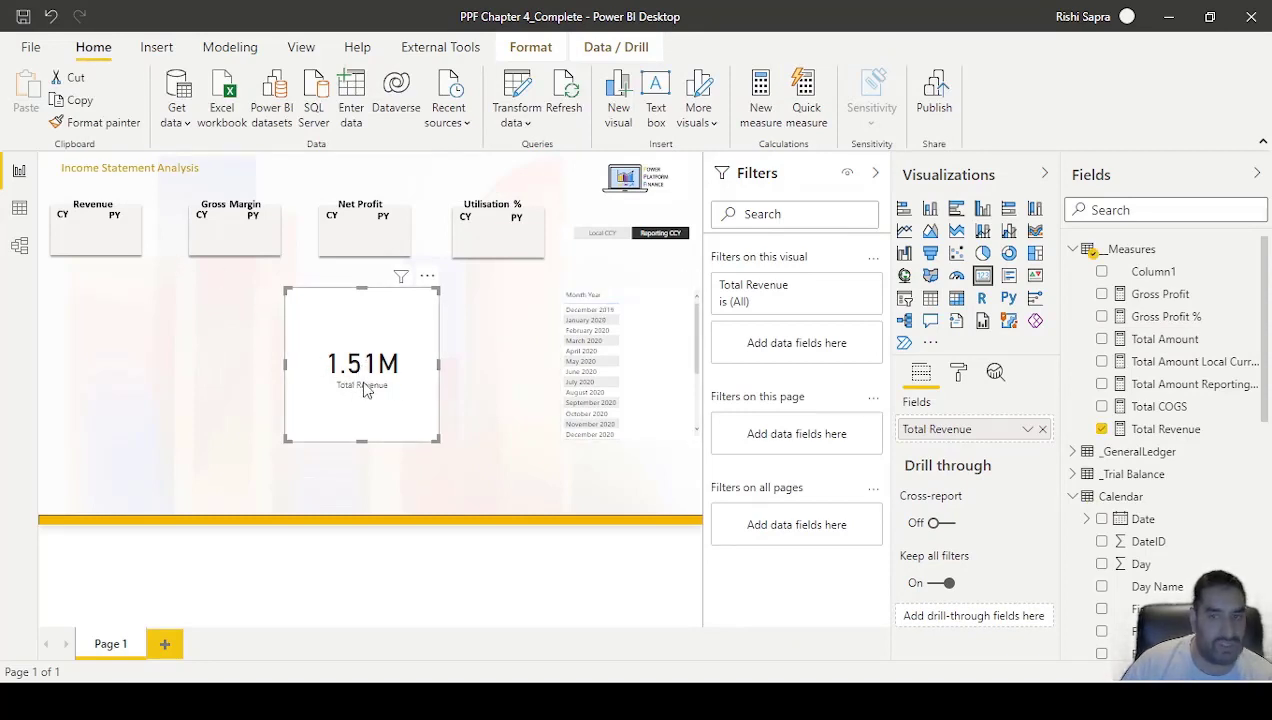
left_click(19, 207)
left_click(20, 245)
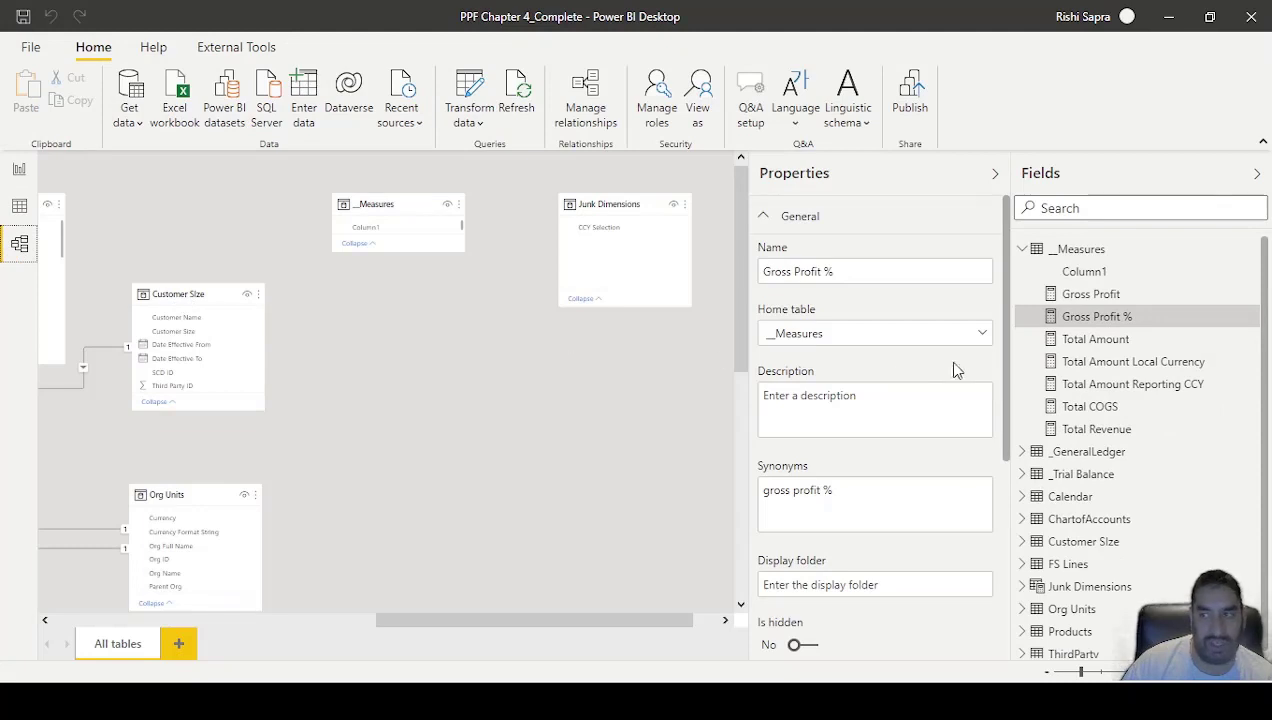
left_click(1087, 298)
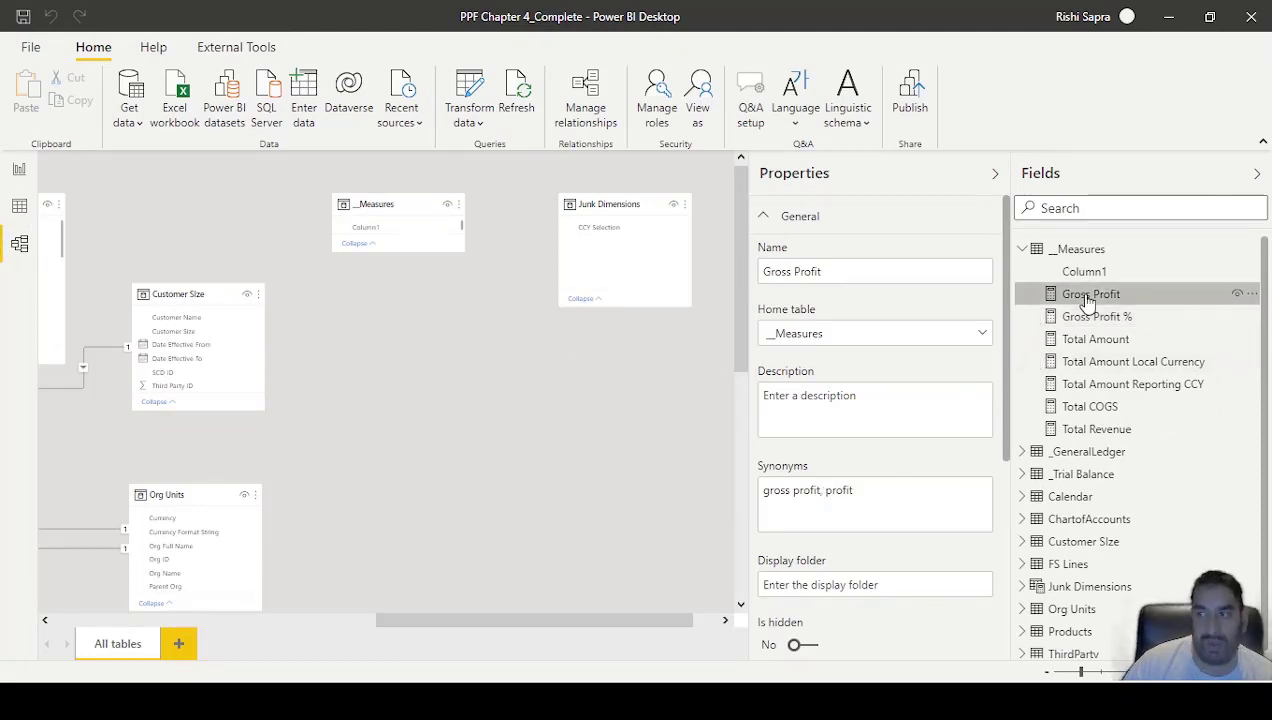
left_click(1136, 341, "ctrl")
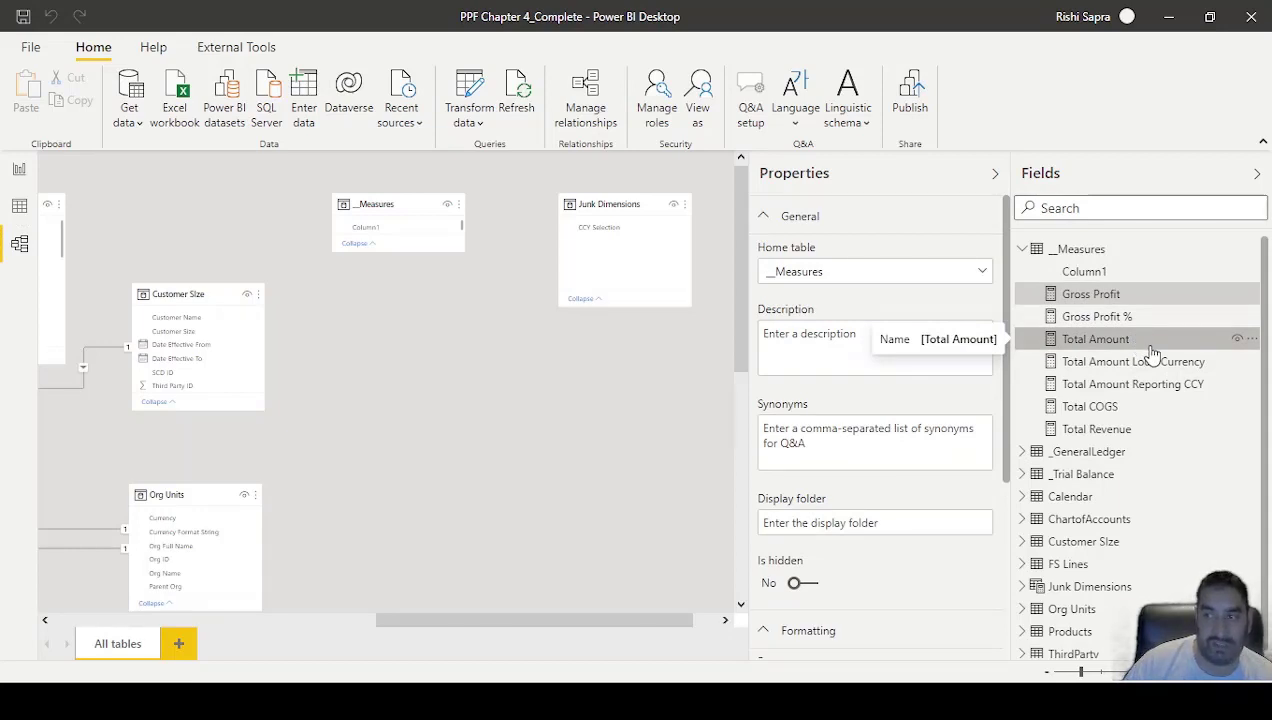
left_click(1125, 406, "ctrl")
left_click(1127, 430, "ctrl")
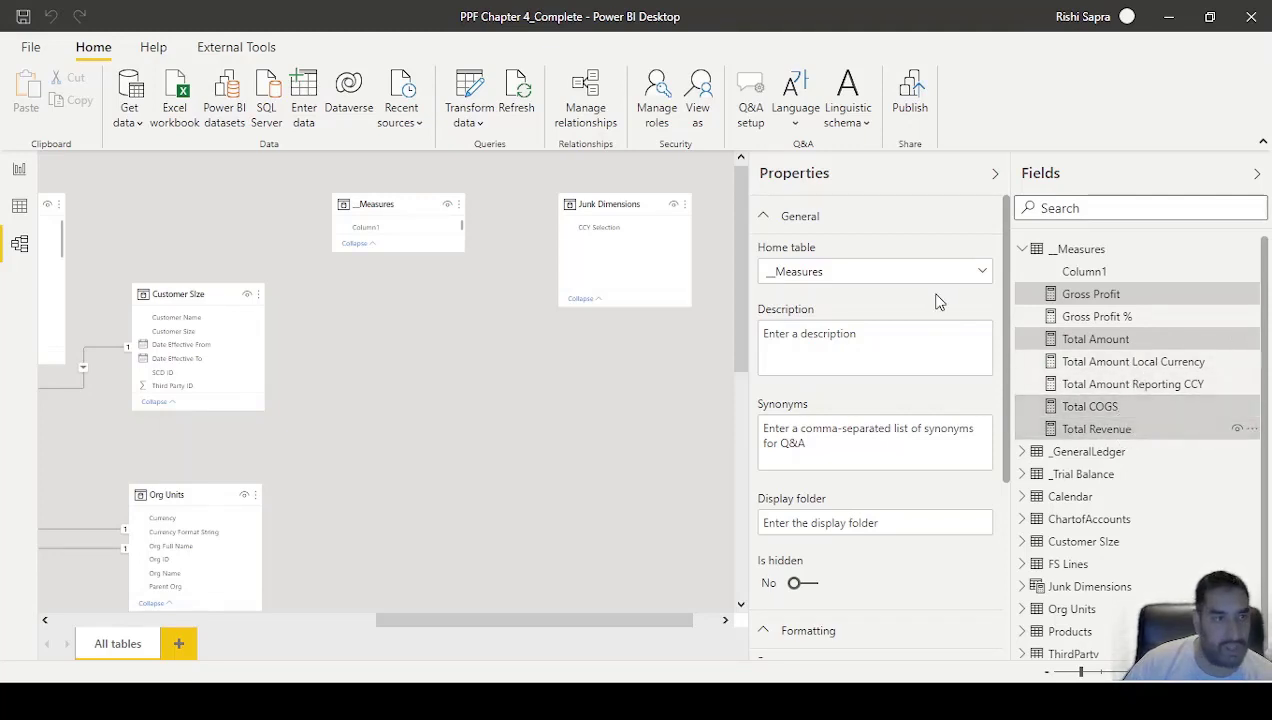
scroll(993, 425, "down", 5)
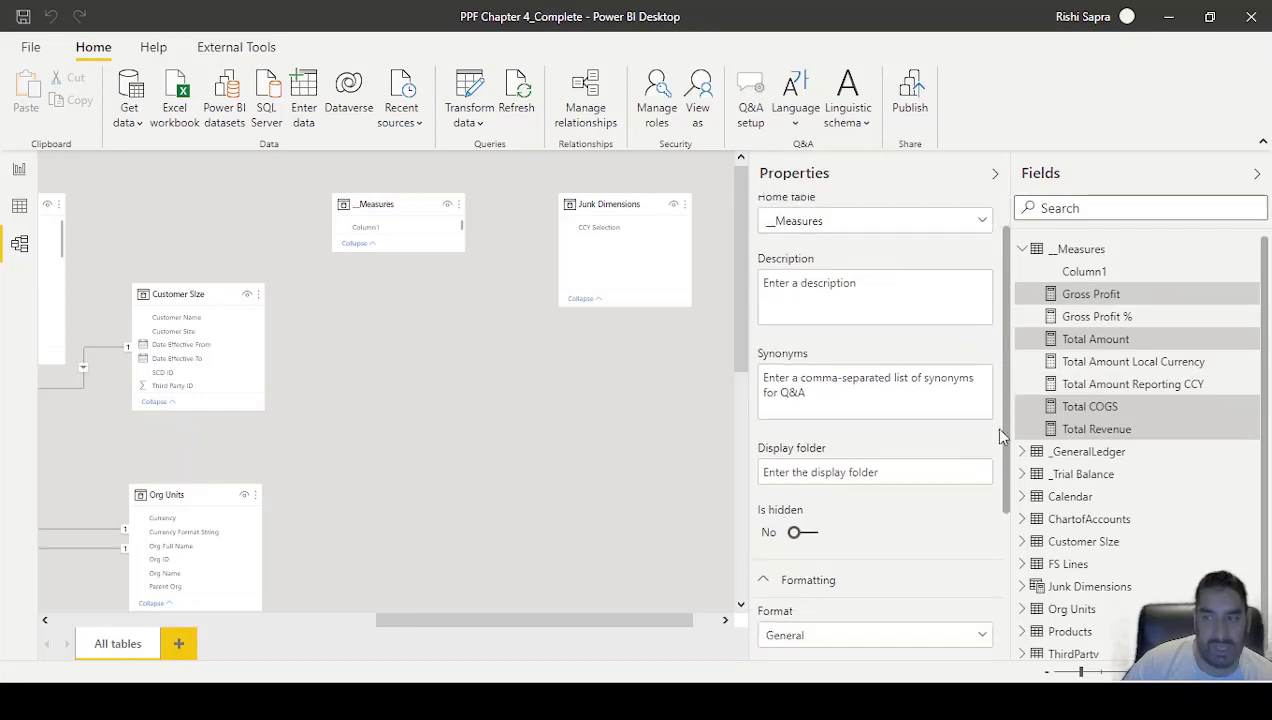
left_click(884, 408)
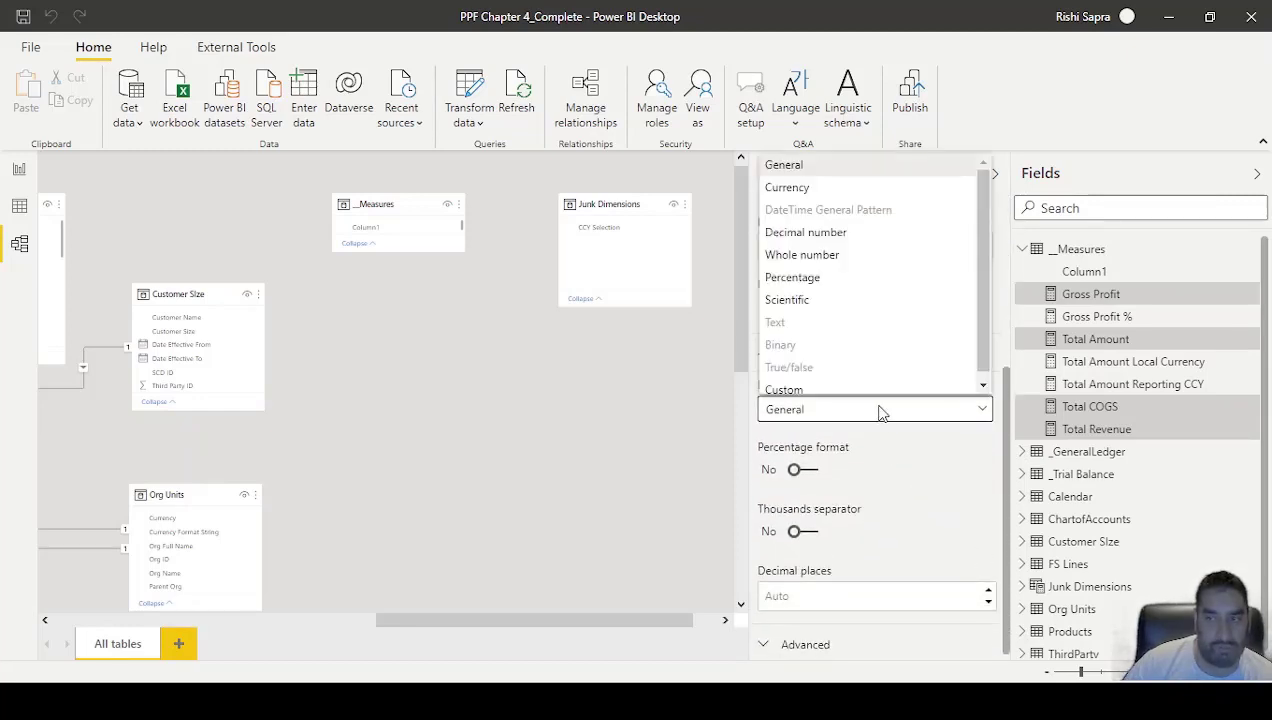
left_click(861, 393)
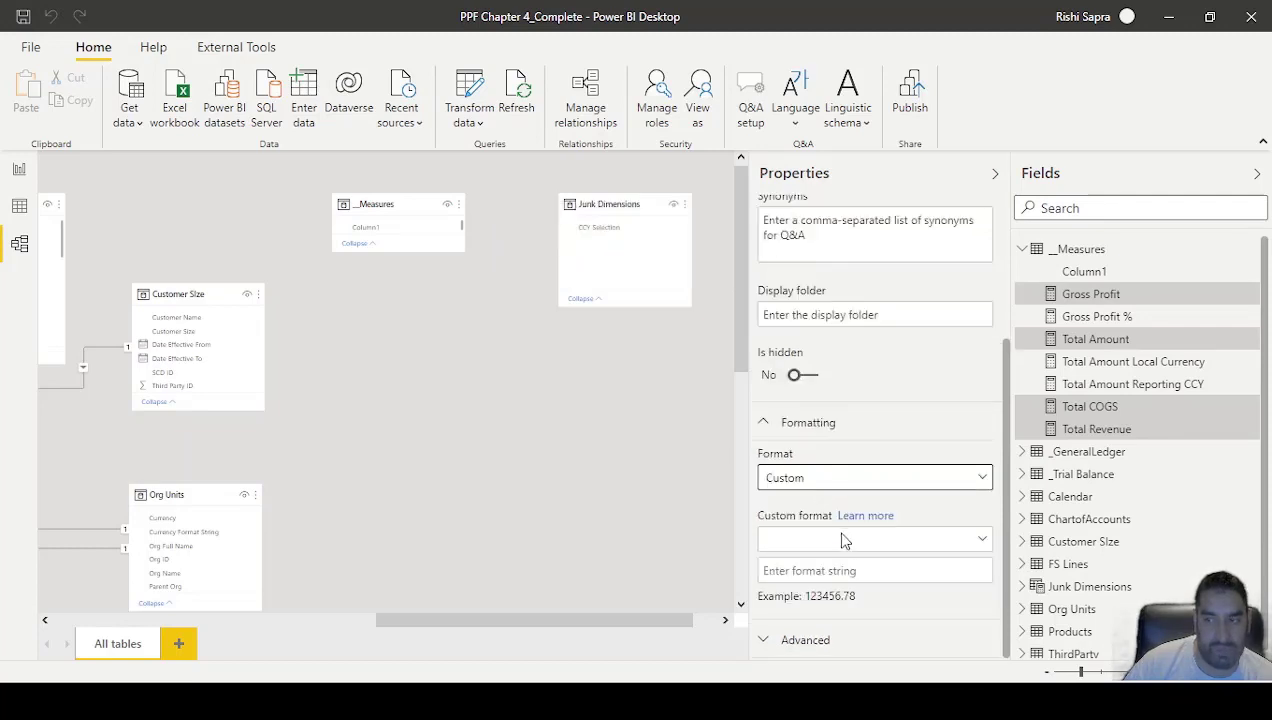
left_click(833, 568)
type("\"$\"#,0;(\"$\"#,0);\"$\"#,0")
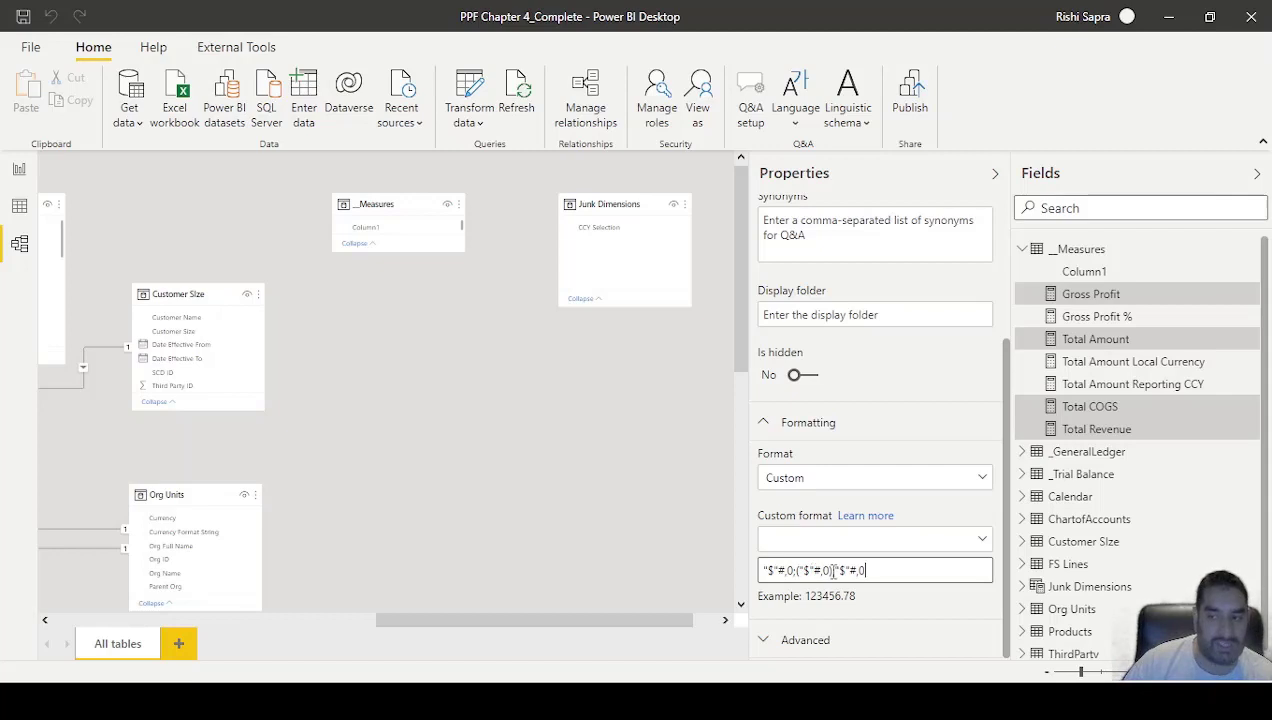
left_click(905, 608)
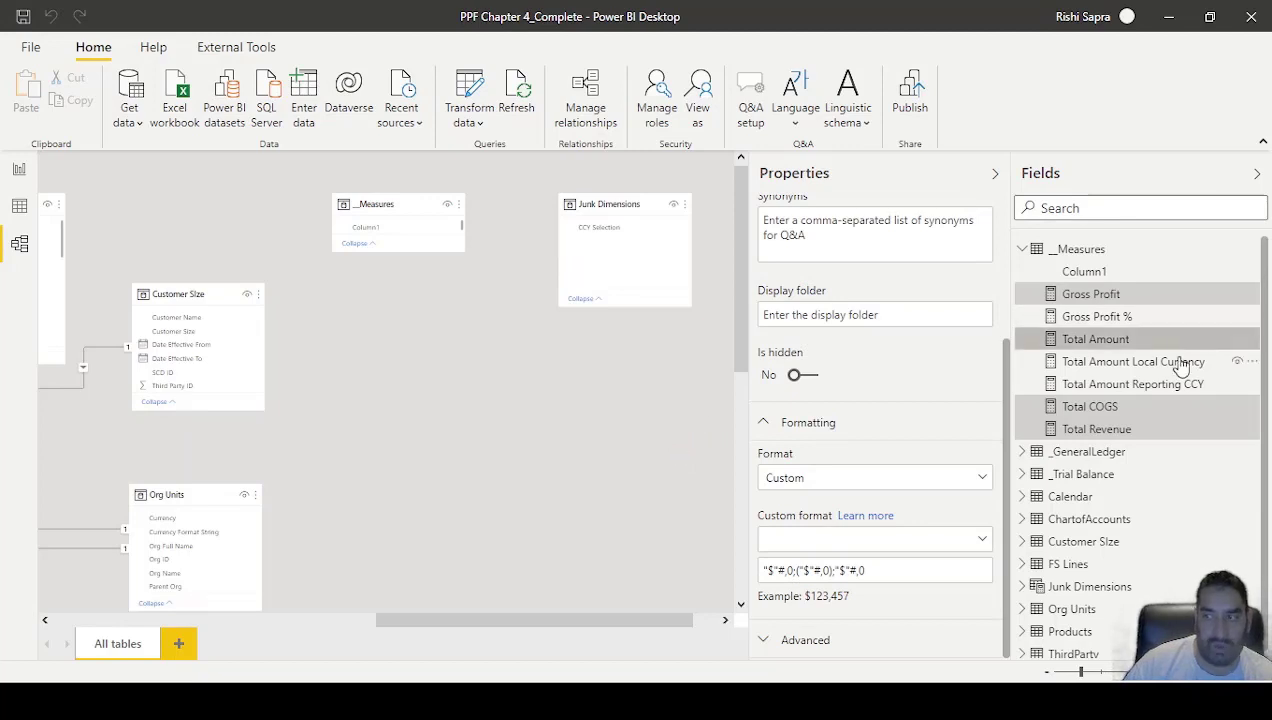
Step: Hide the Total Amount Local Currency and Total Amount Reporting CCY measures in report view, and return to the report page
left_click(1056, 362)
right_click(1058, 360)
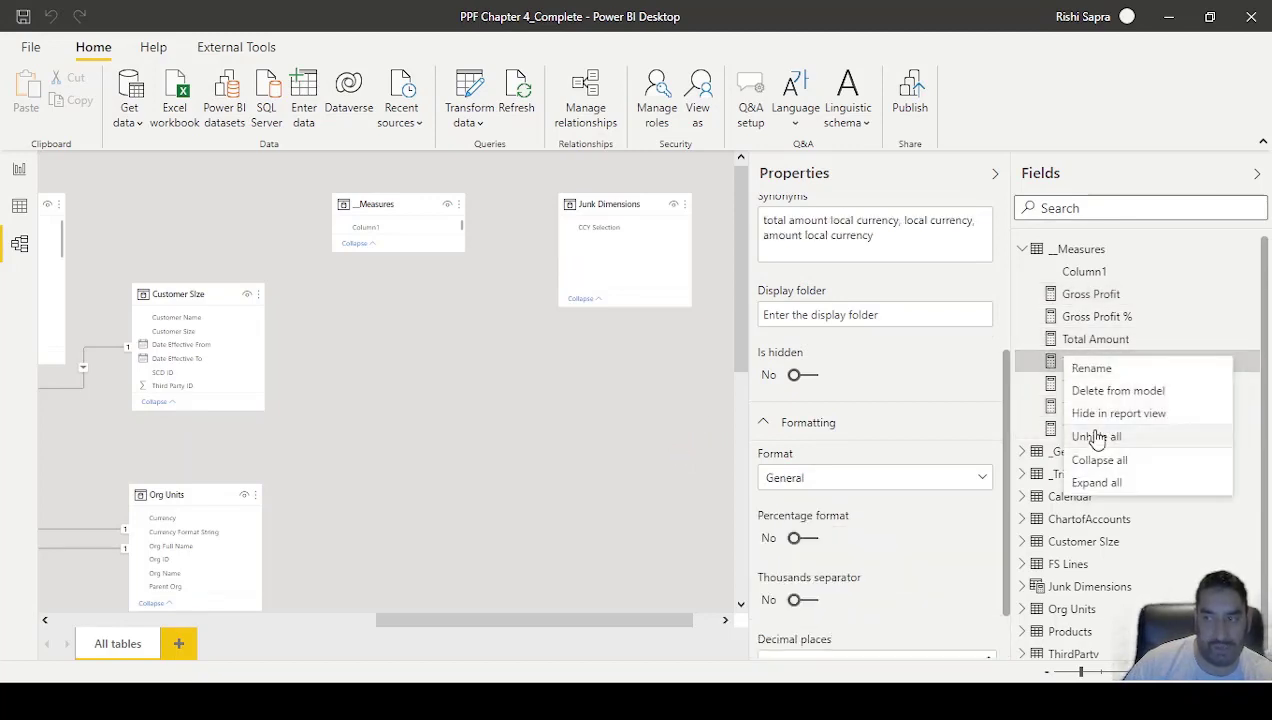
left_click(1096, 413)
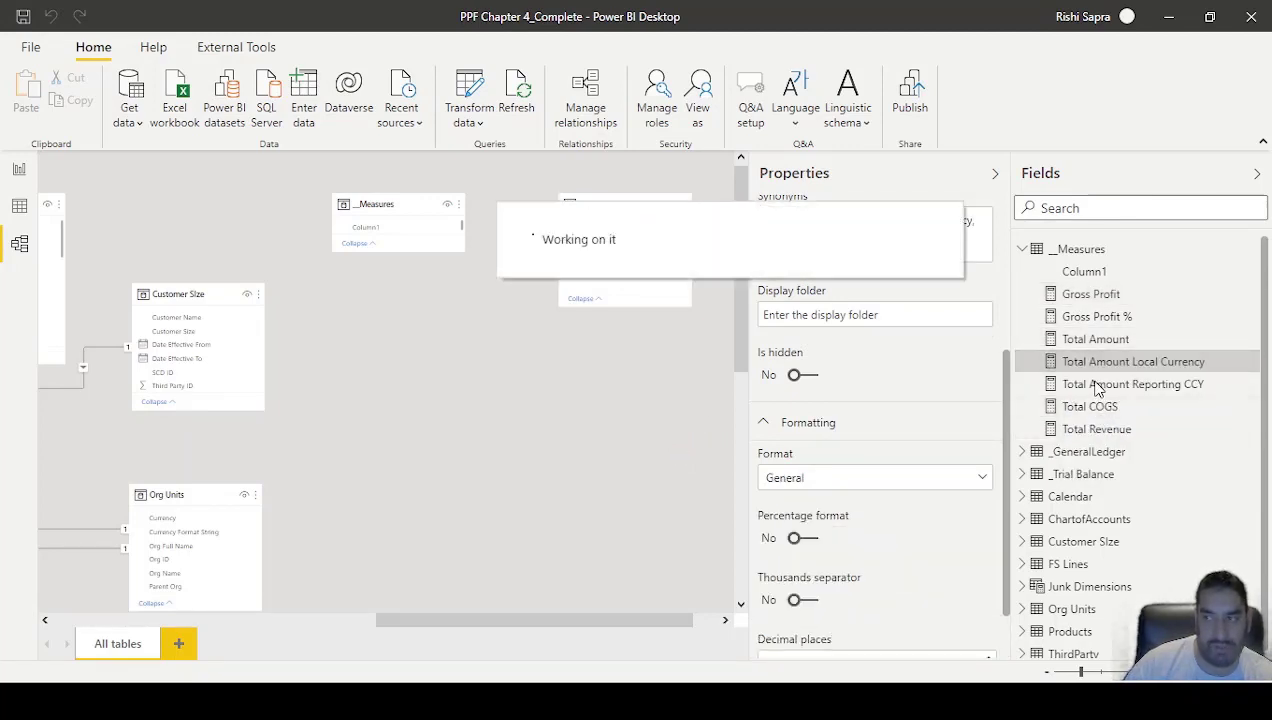
left_click(1100, 386)
right_click(1104, 390)
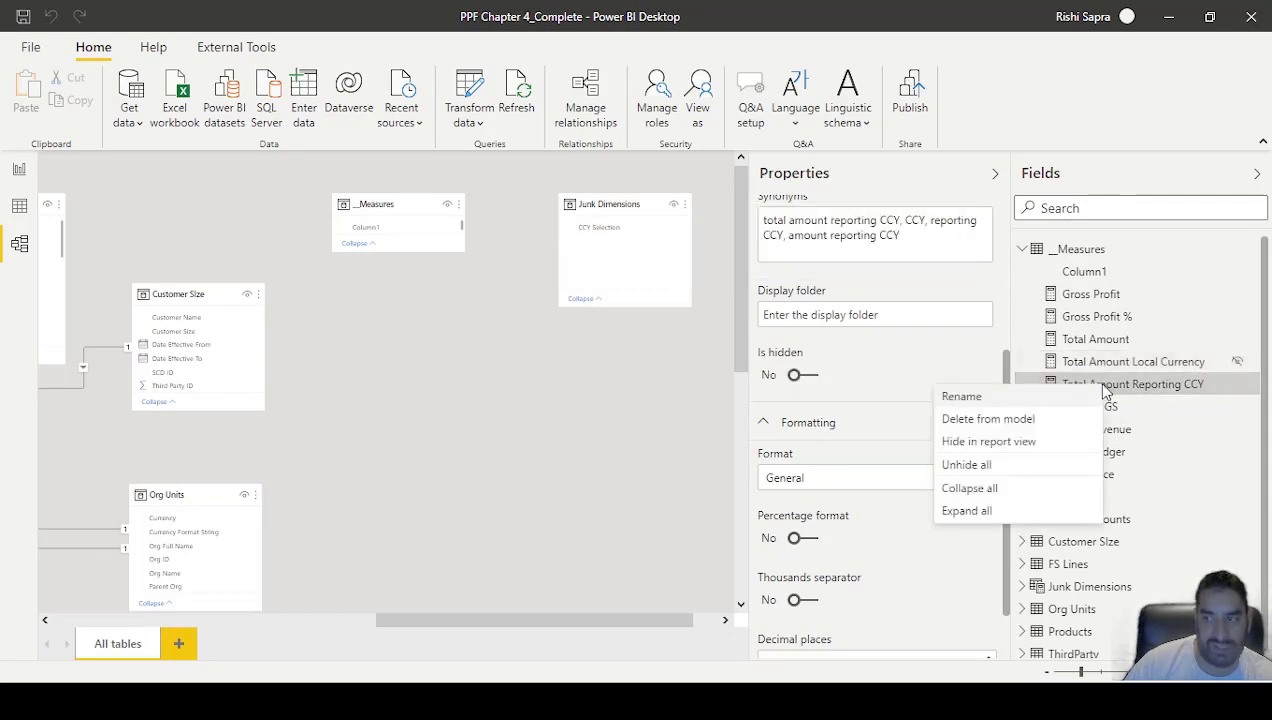
left_click(1052, 444)
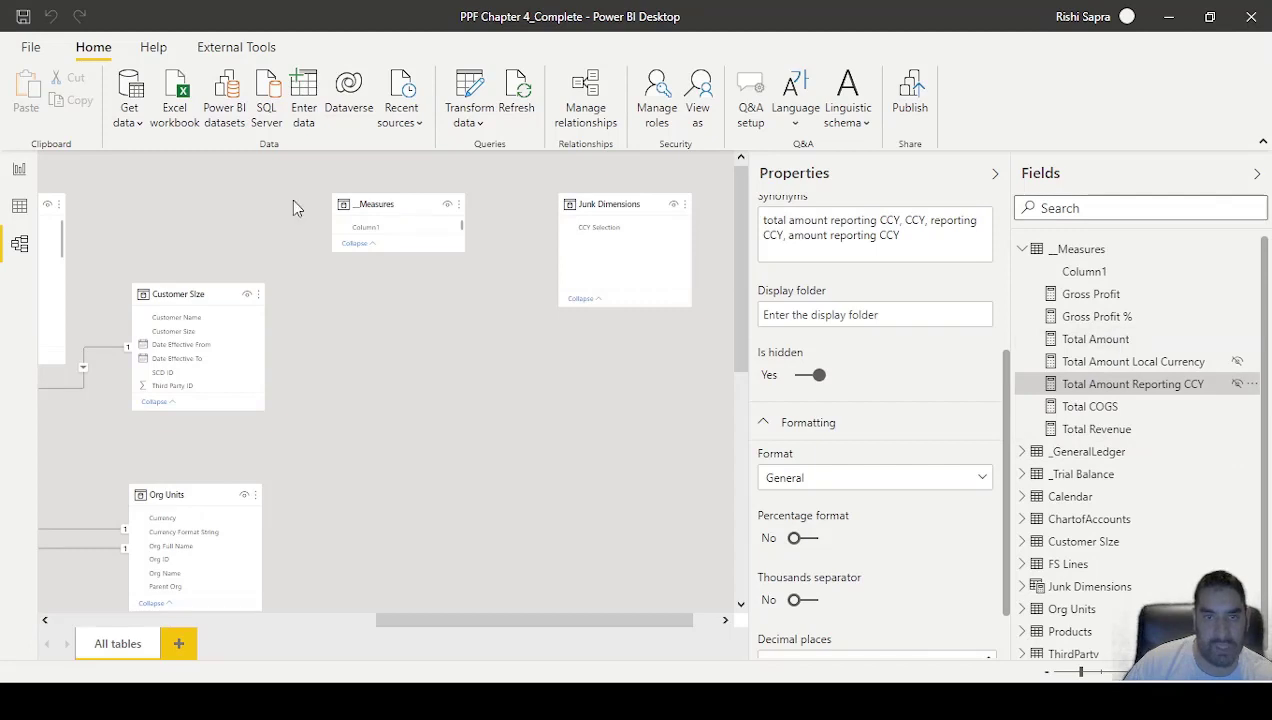
left_click(17, 172)
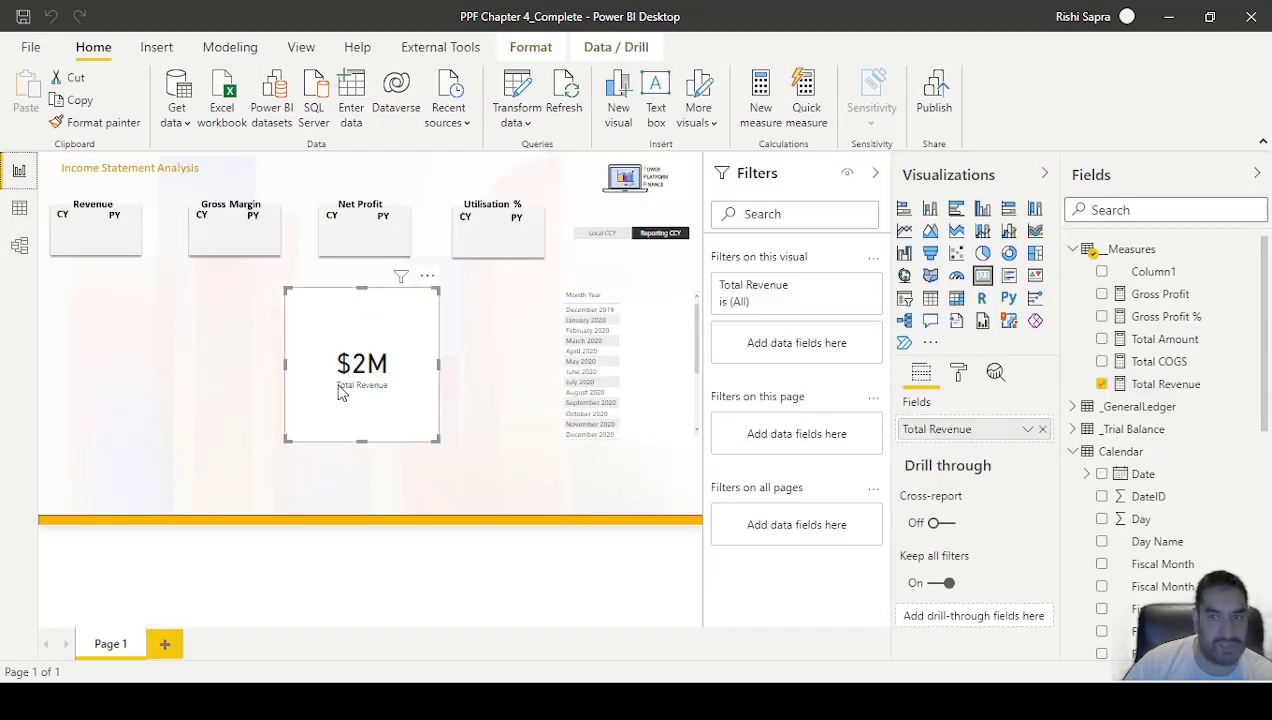
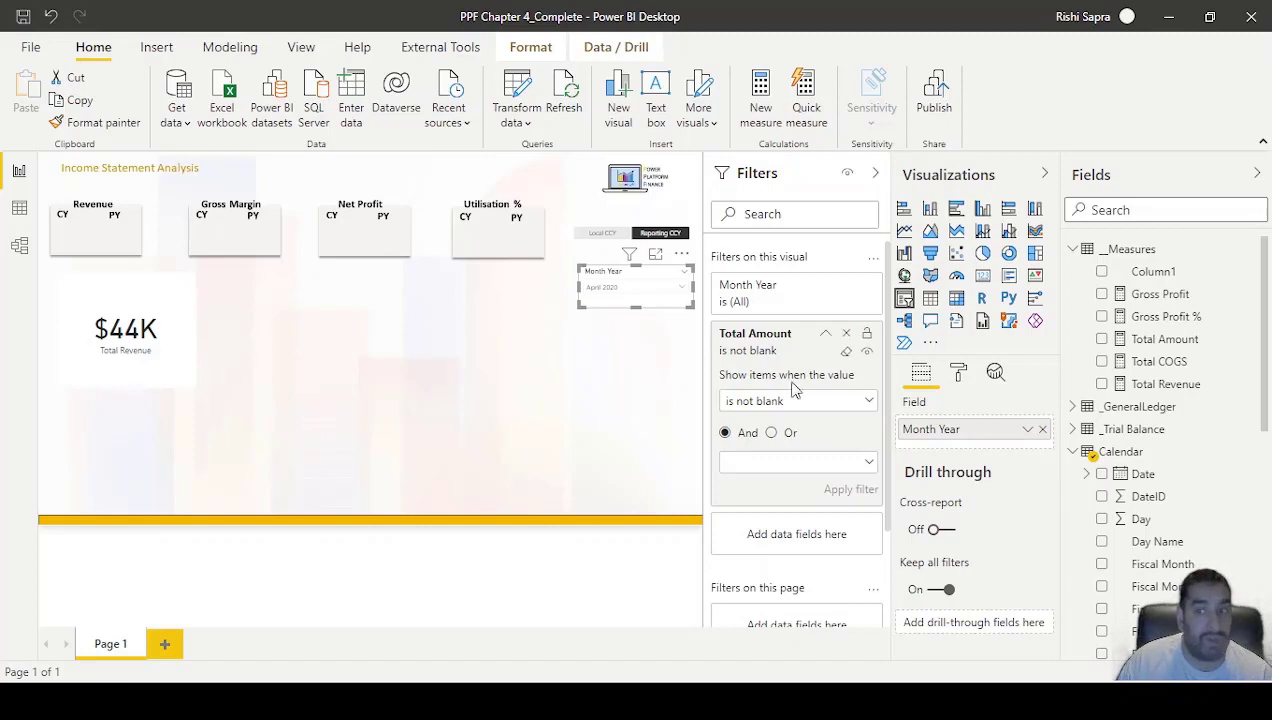
Step: Try March 2020 in the Month Year slicer and leave it set to May 2020
left_click(673, 286)
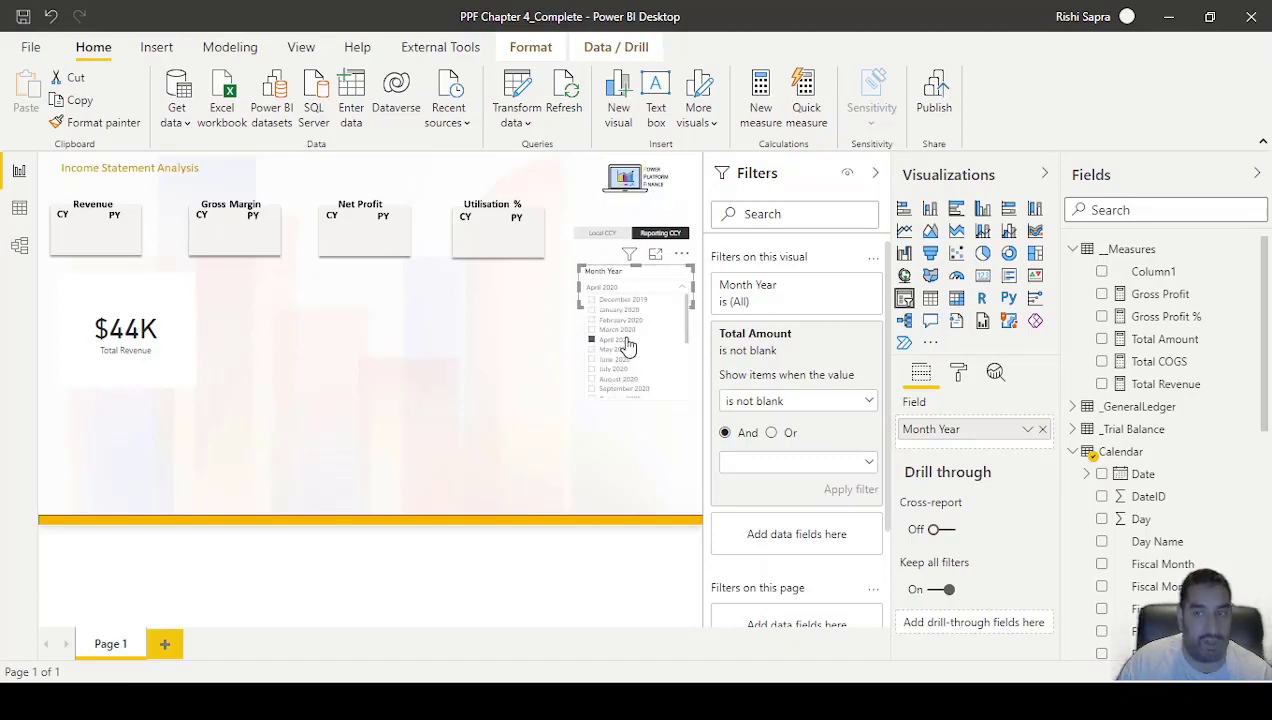
left_click(620, 331)
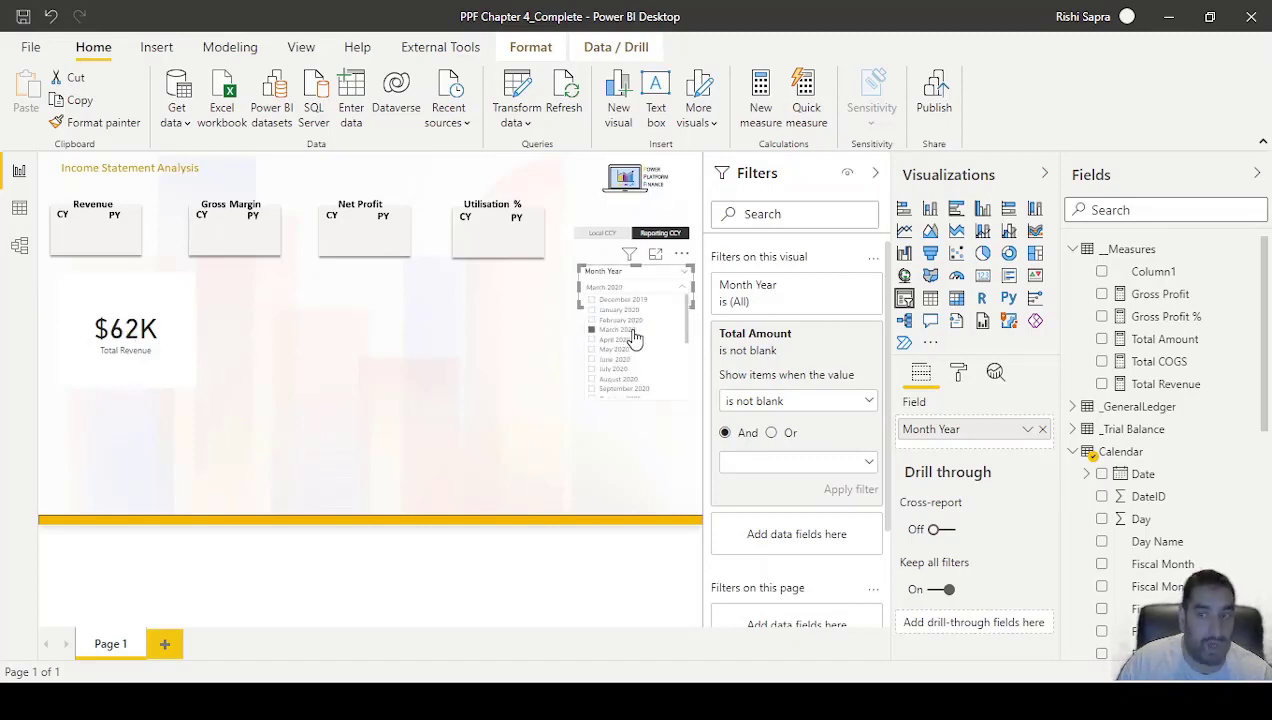
left_click(605, 352)
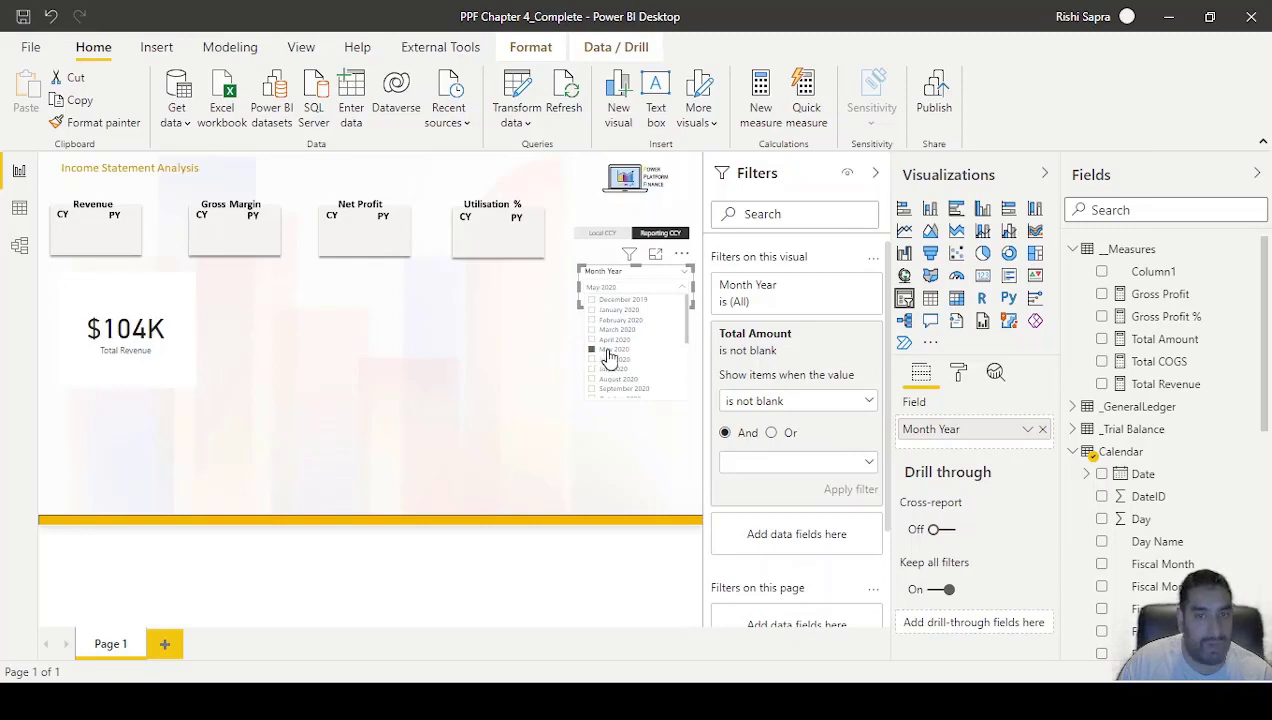
left_click(562, 355)
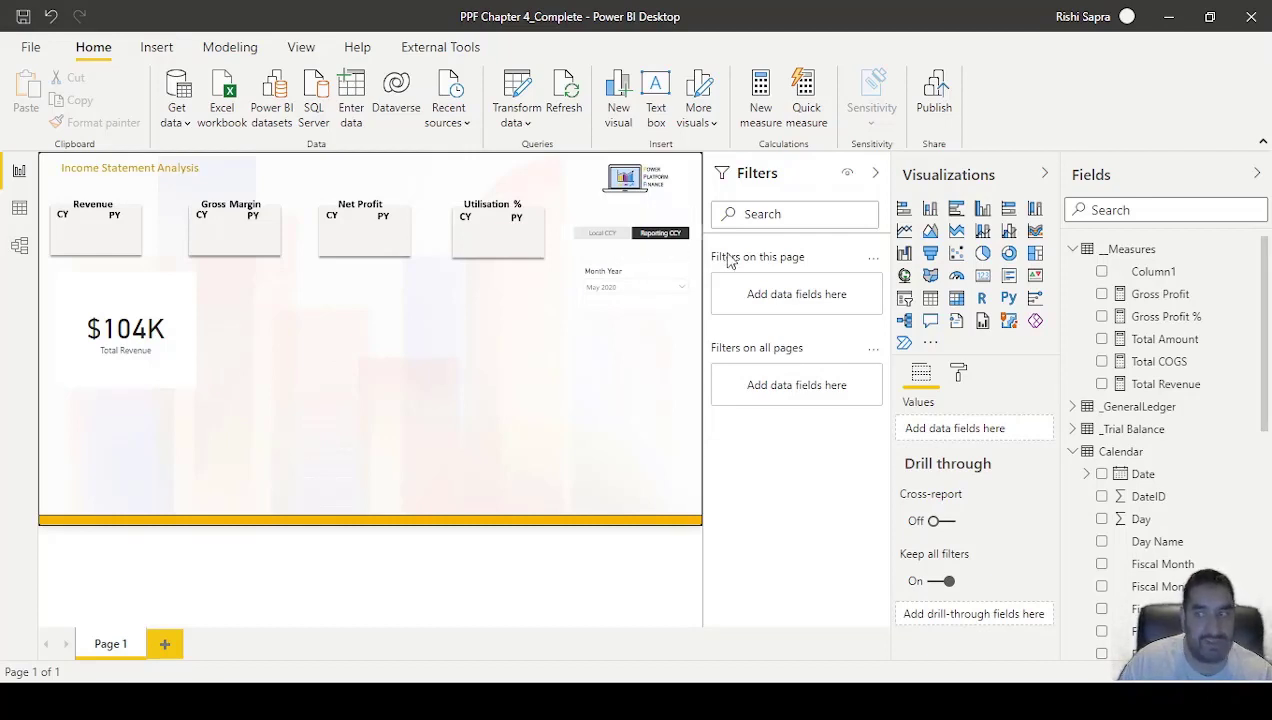
Step: Collapse the Calendar table in the field list and open the Junk Dimensions table's DAX formula
left_click(1073, 451)
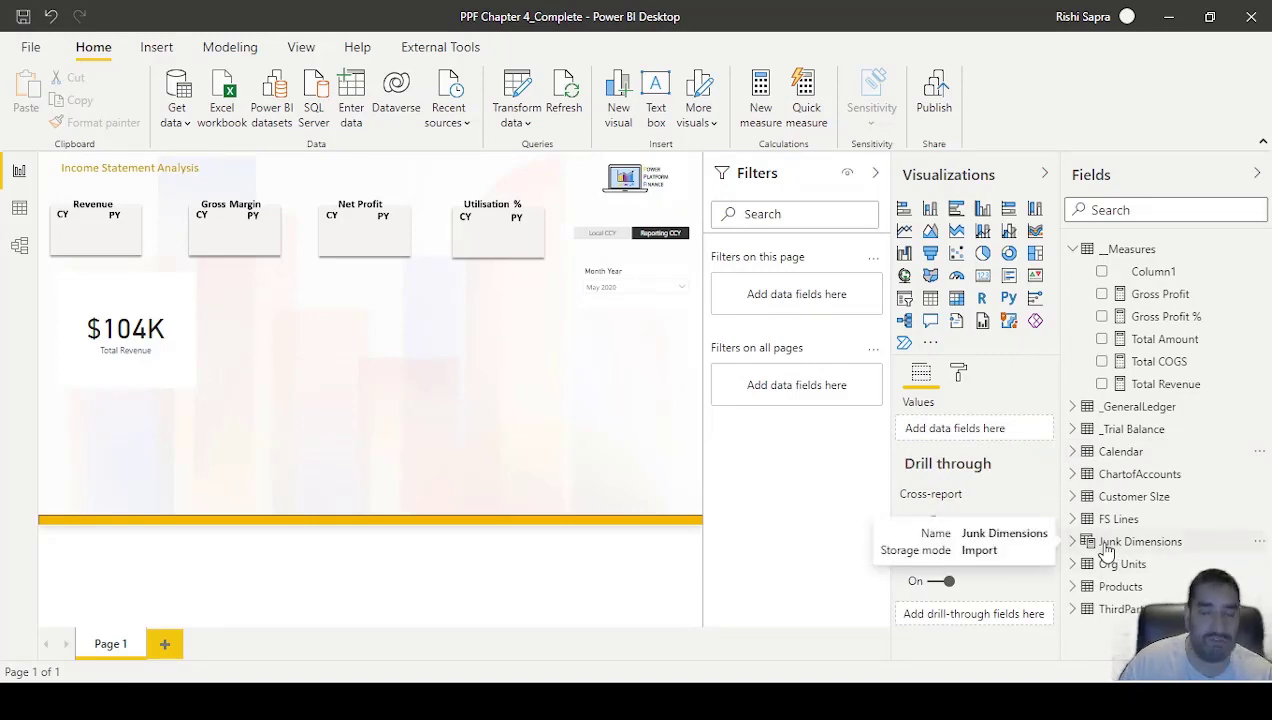
left_click(1140, 541)
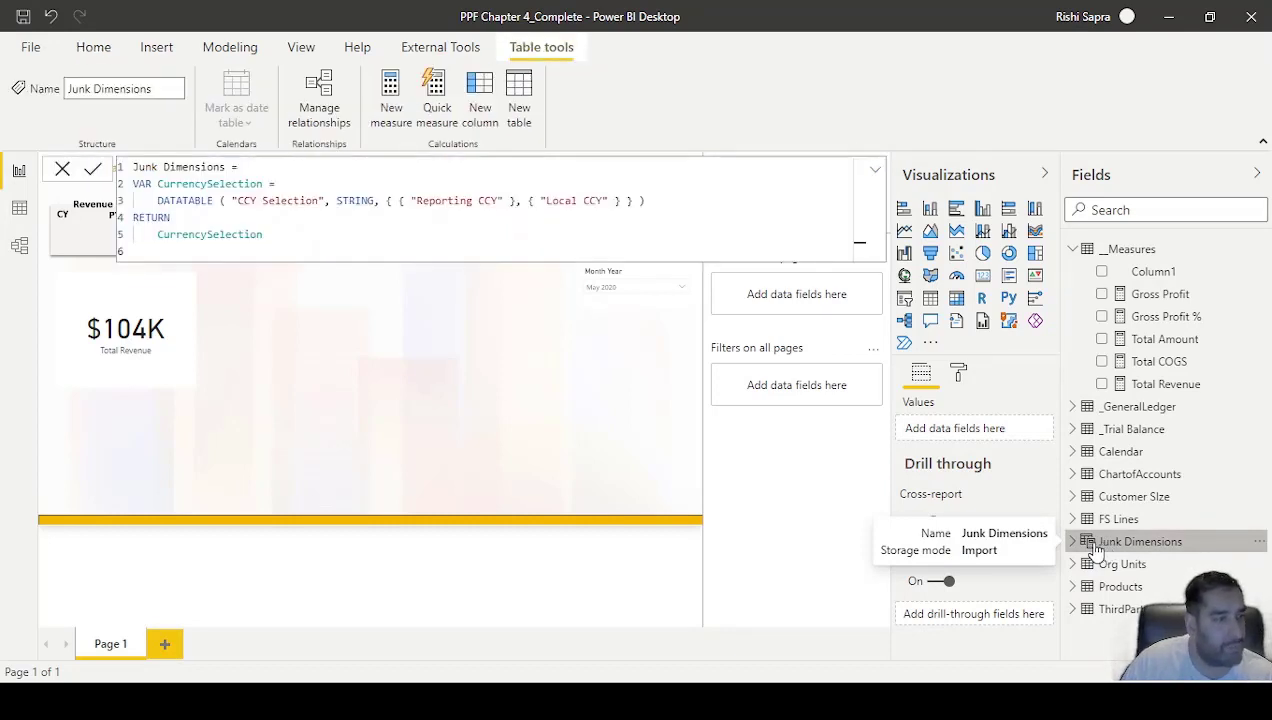
mouse_move(840, 701)
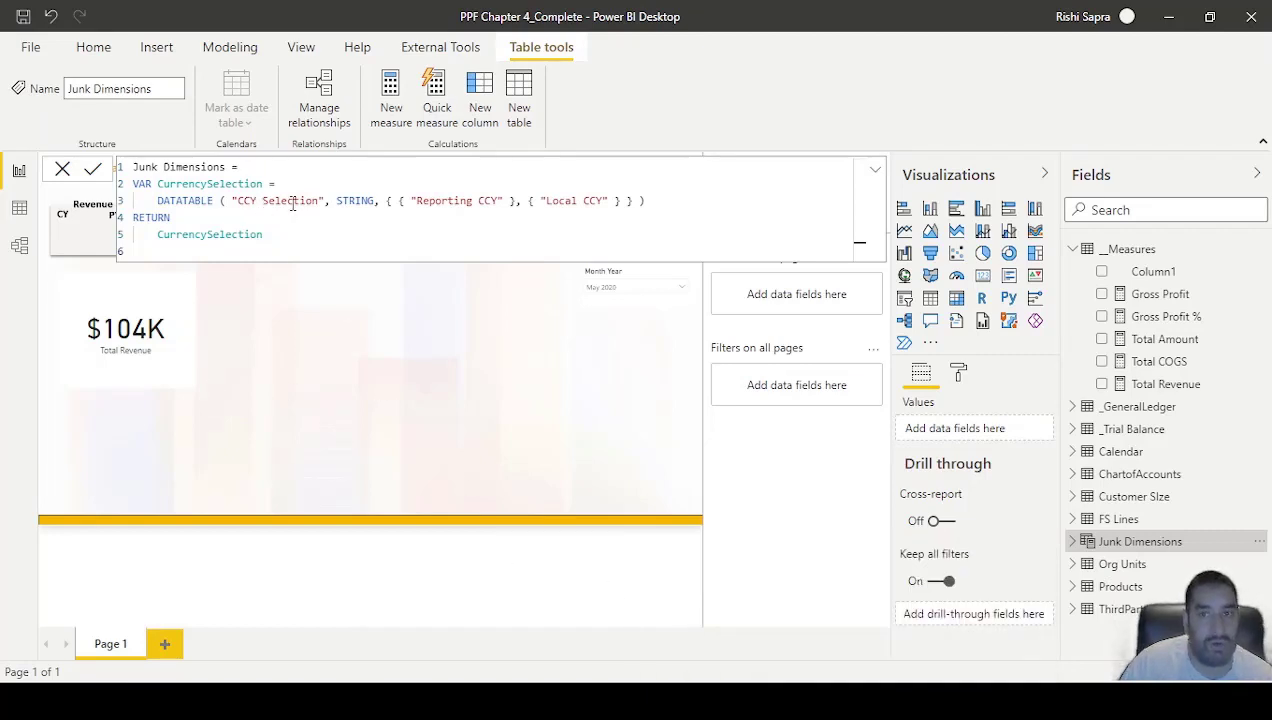
Step: Add a PeriodSelection variable to the Junk Dimensions formula: a DATATABLE with string column "Period Selection" and rows MTD, QTD and YTD
left_click(650, 198)
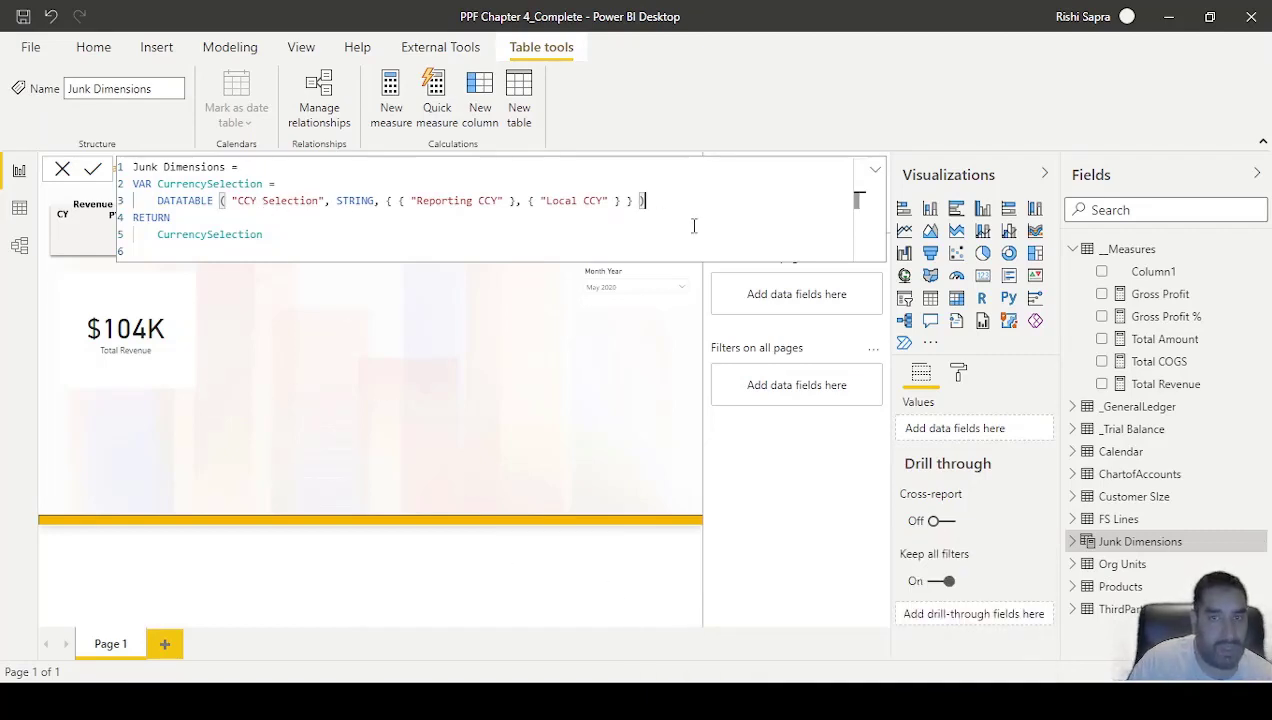
key("Return")
key("BackSpace")
type("VA")
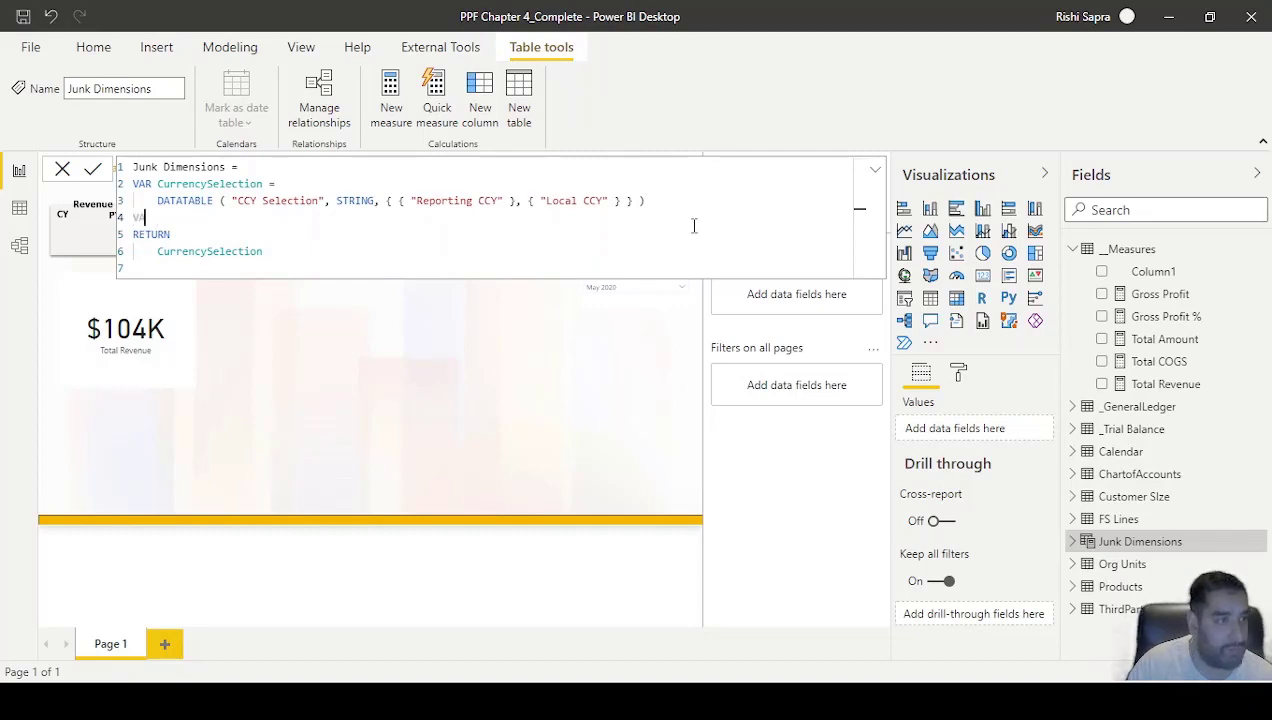
type("R PeriodSele")
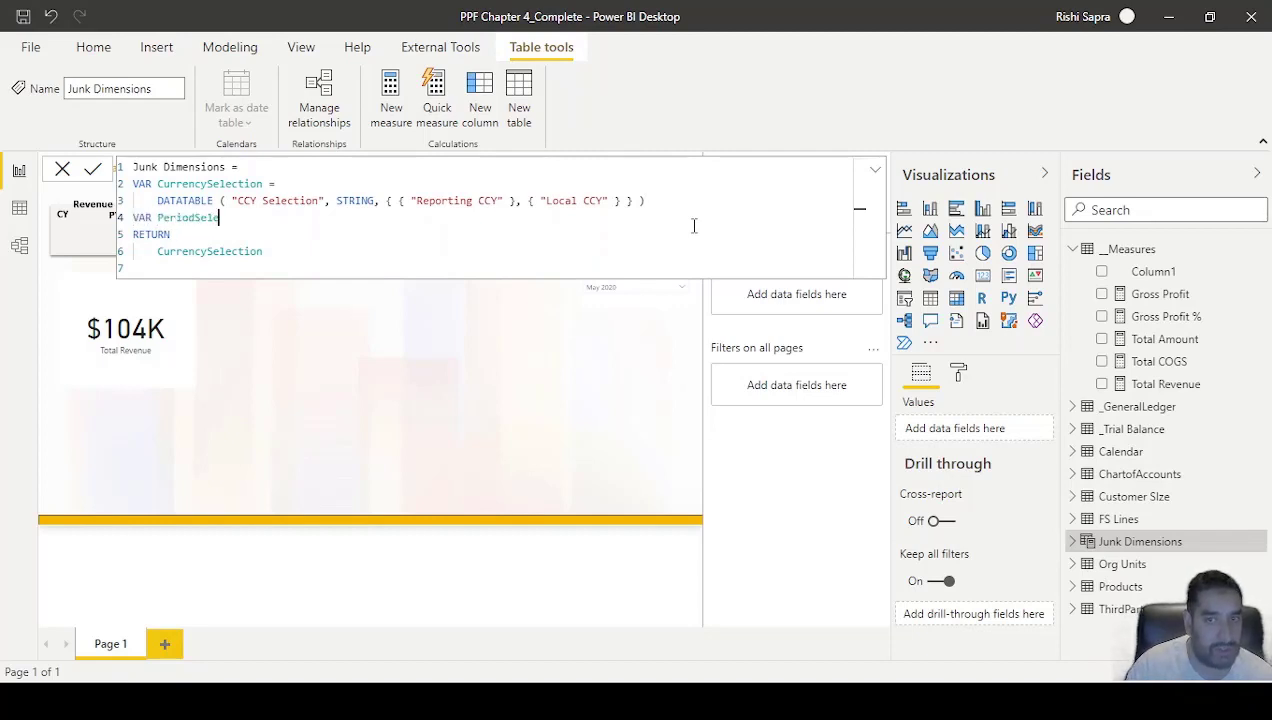
type("ction =")
key("Return")
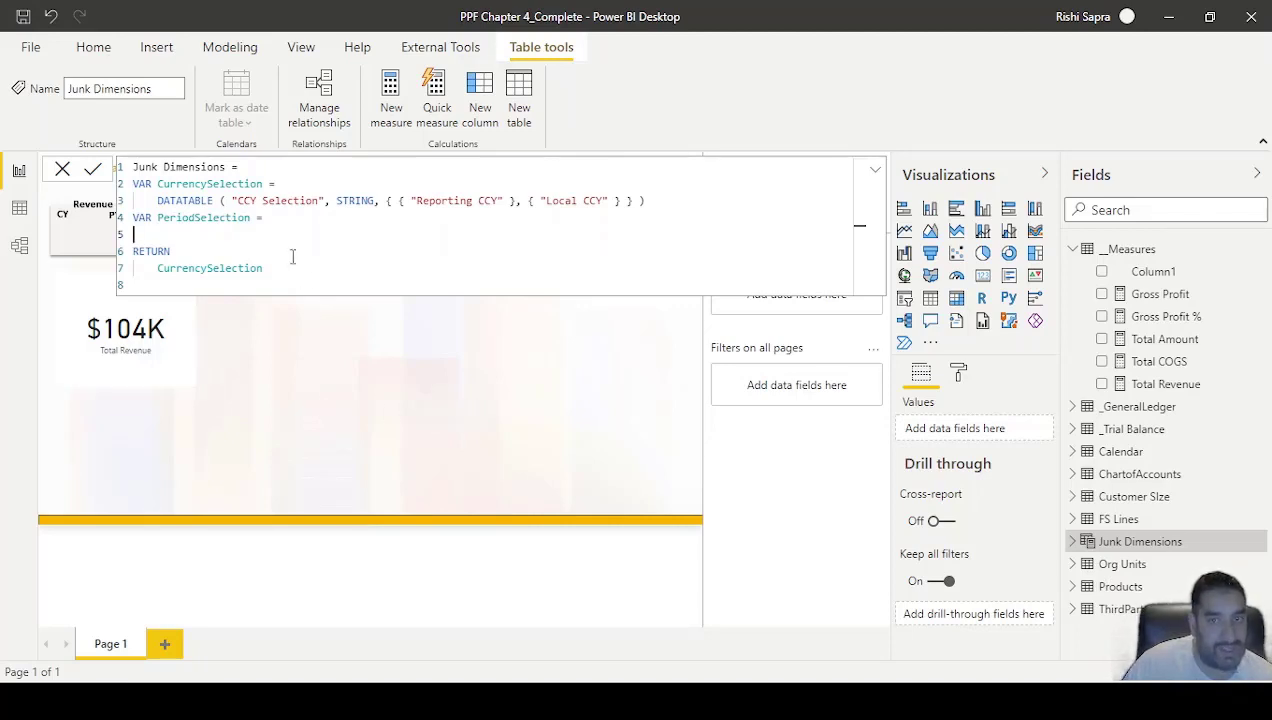
type("DATATABLE ( \"Period Selection\", STRING, { { \"MTD\" }, { \"QTD\" }, { \"YTD\" } } )")
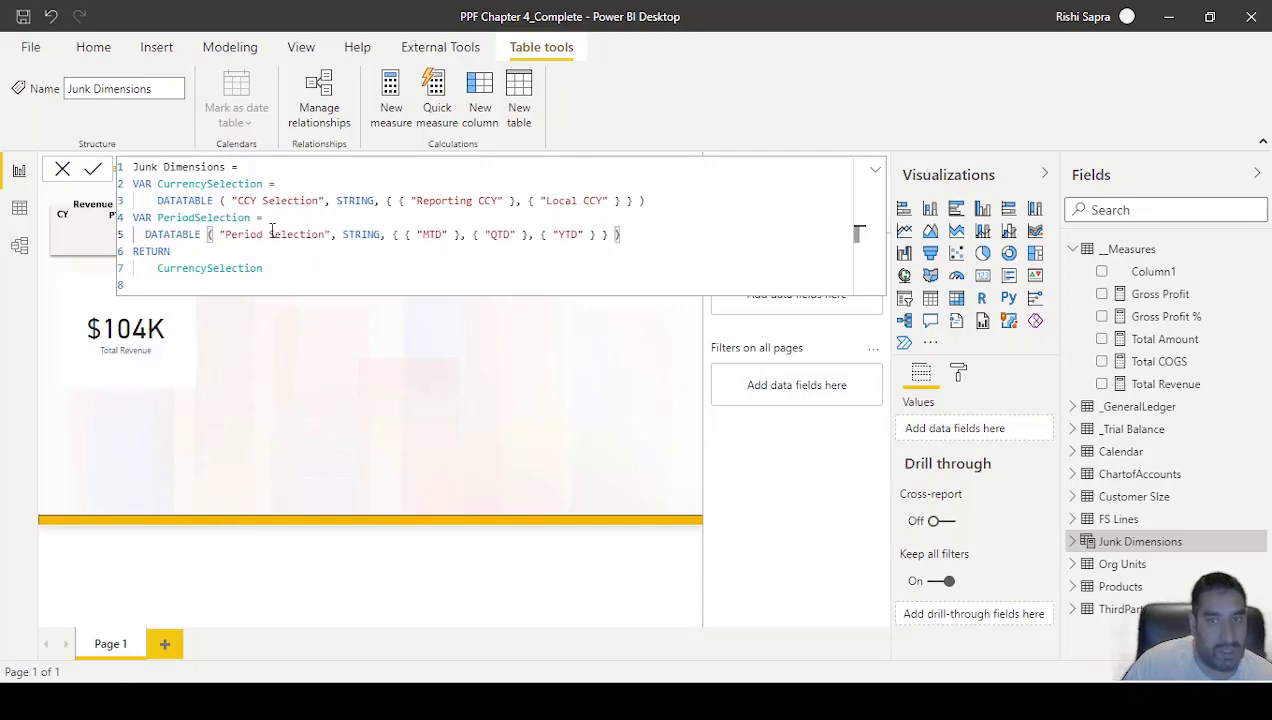
left_click(274, 234)
left_click(406, 234)
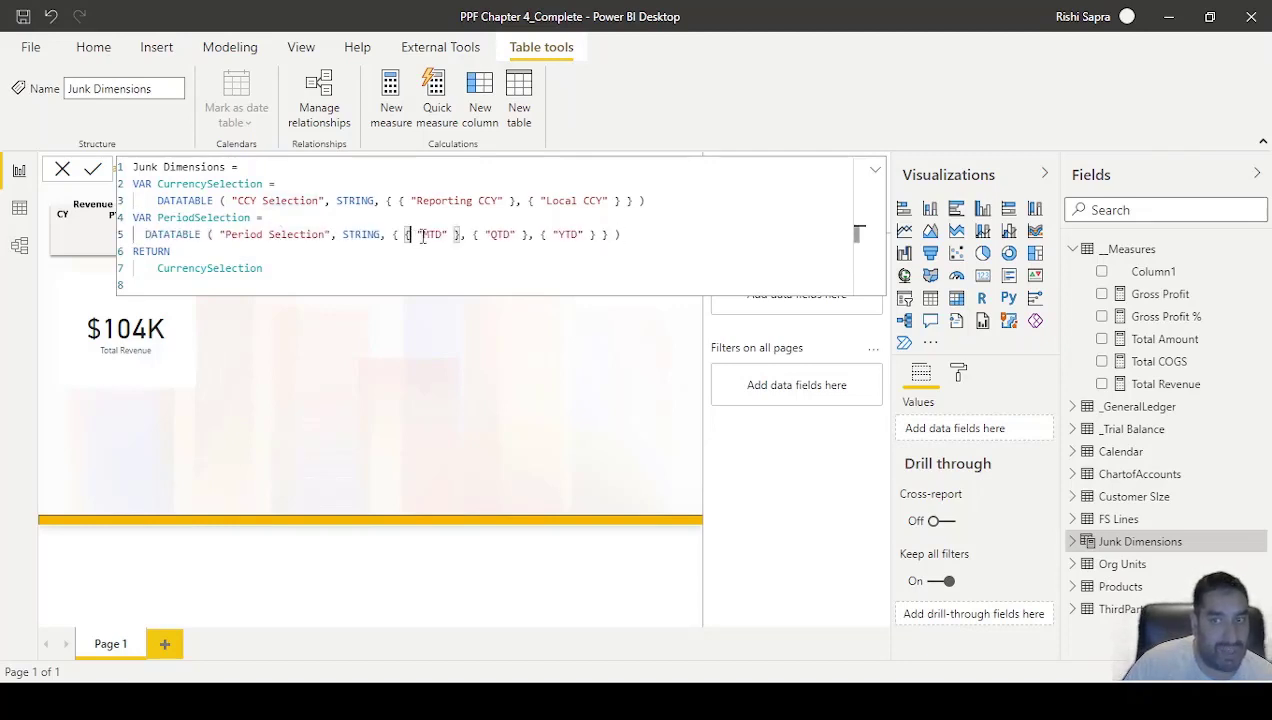
left_click(556, 234)
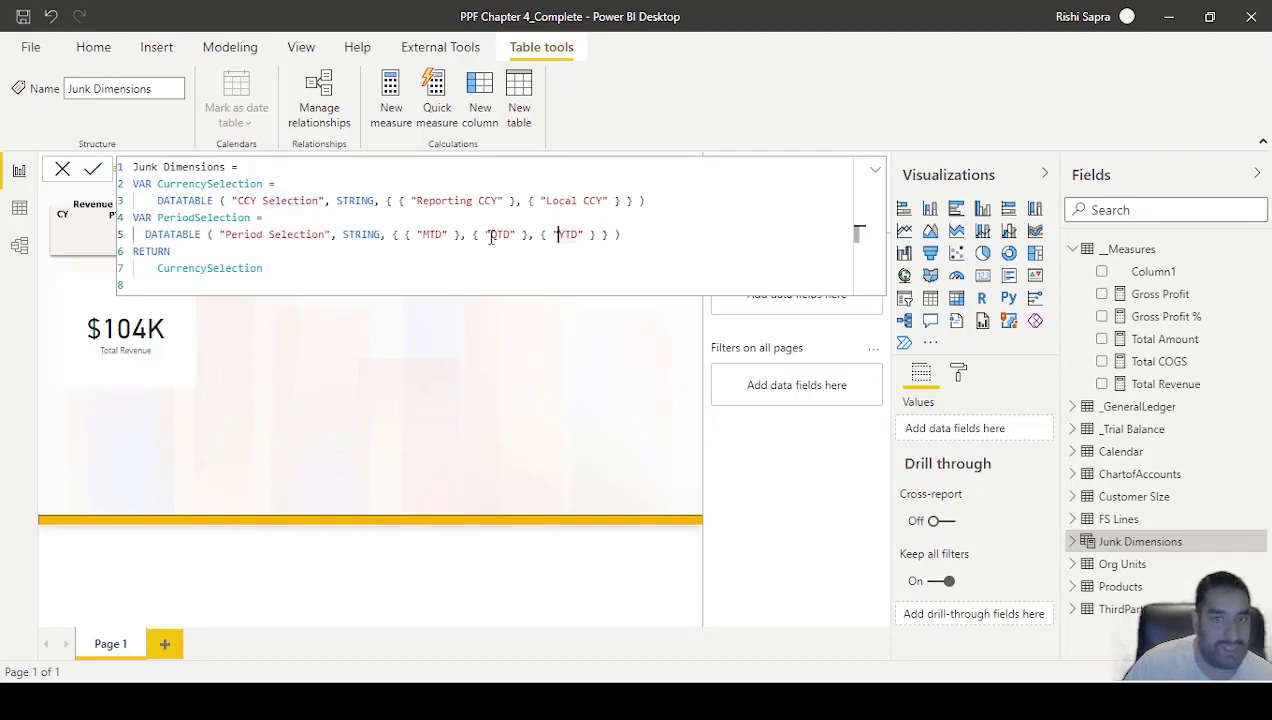
Step: Make the Junk Dimensions formula return CROSSJOIN(CurrencySelection,PeriodSelection), commit it and close the formula editor
left_click(157, 268)
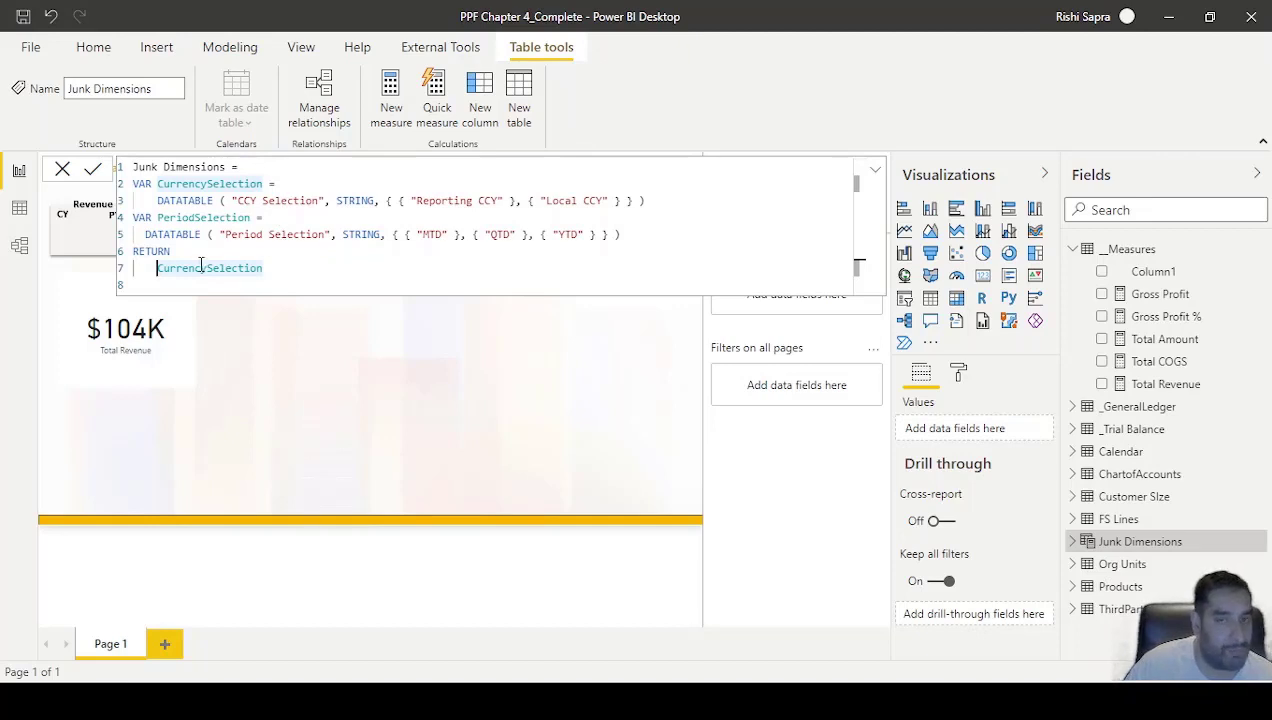
type("cross")
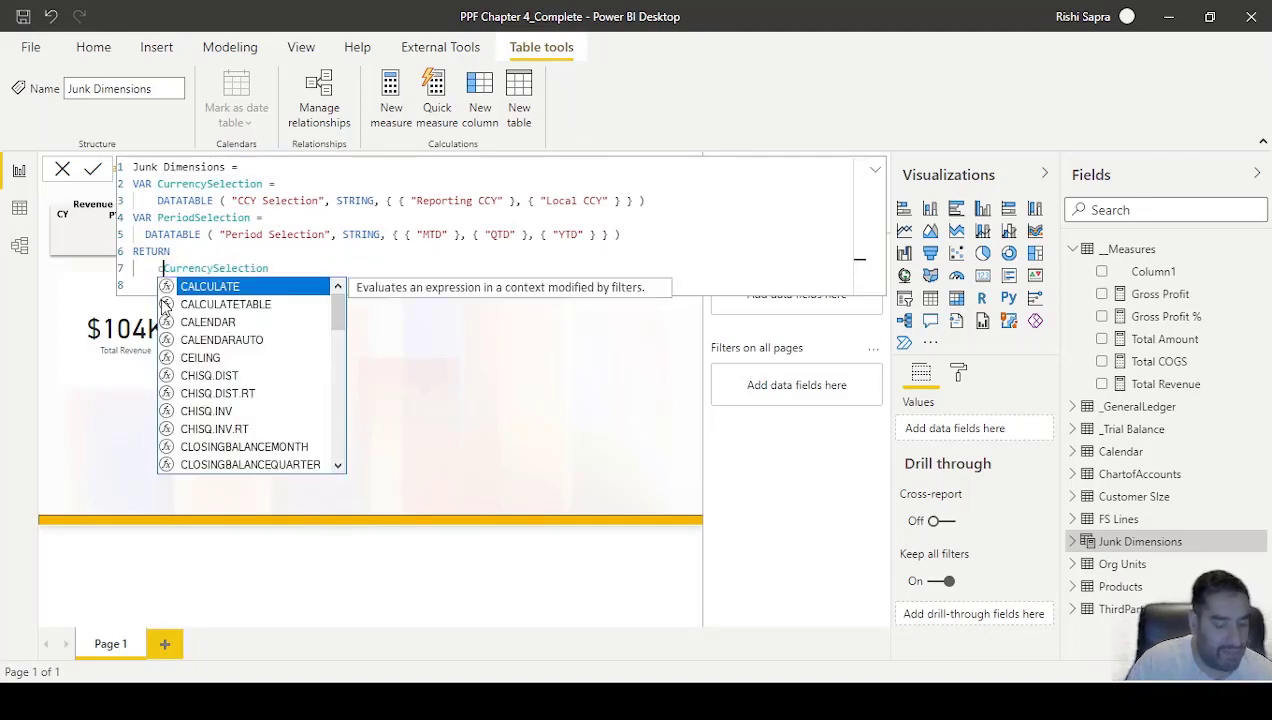
key("Down")
key("Tab")
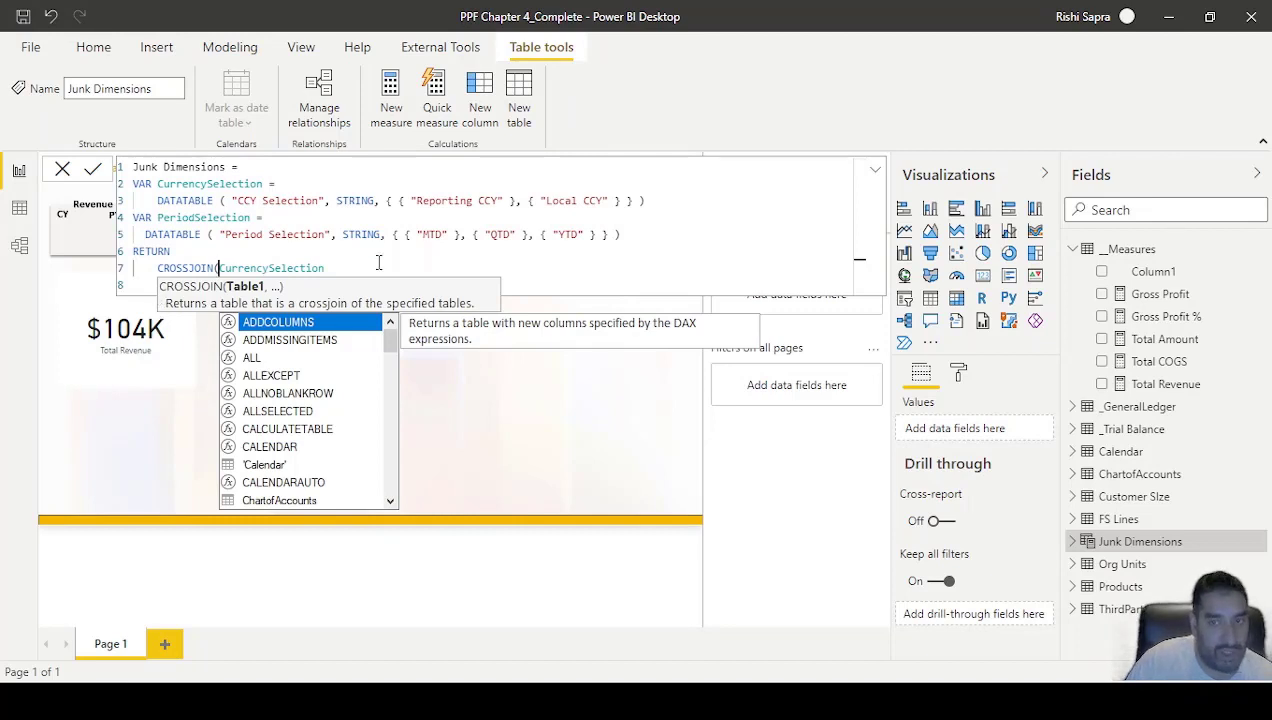
left_click(378, 268)
type(",period")
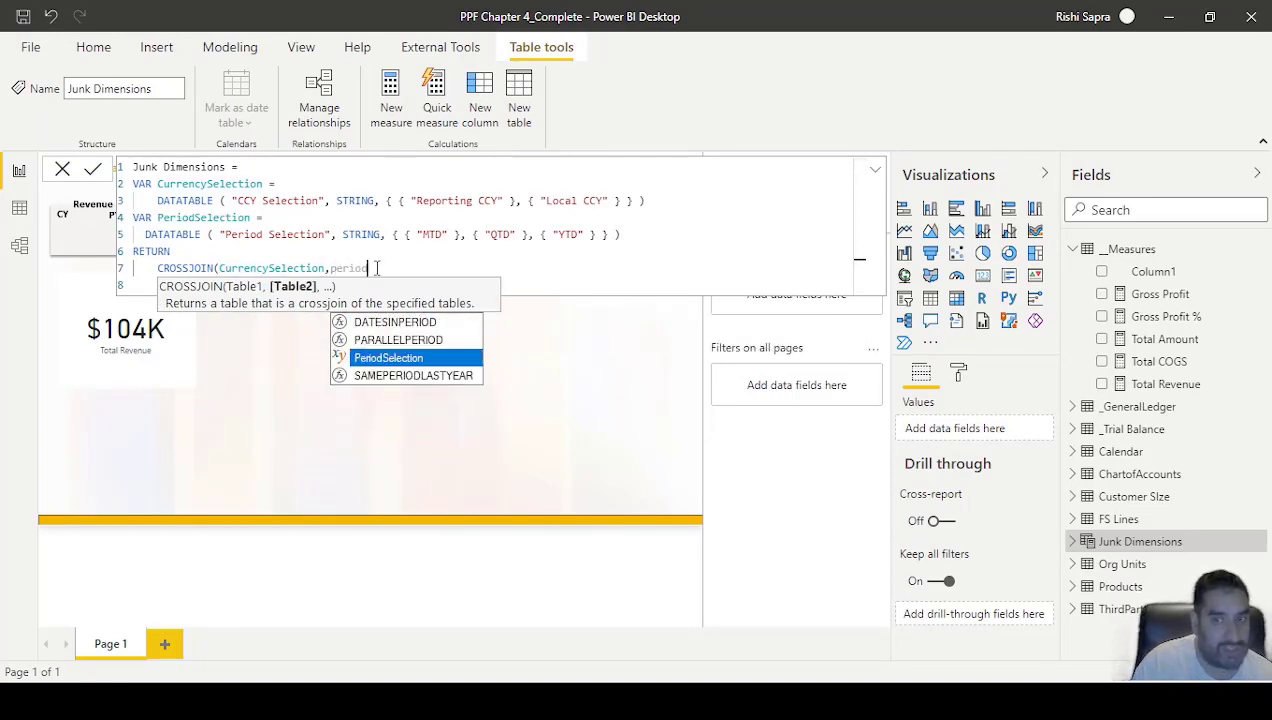
key("Tab")
type(")")
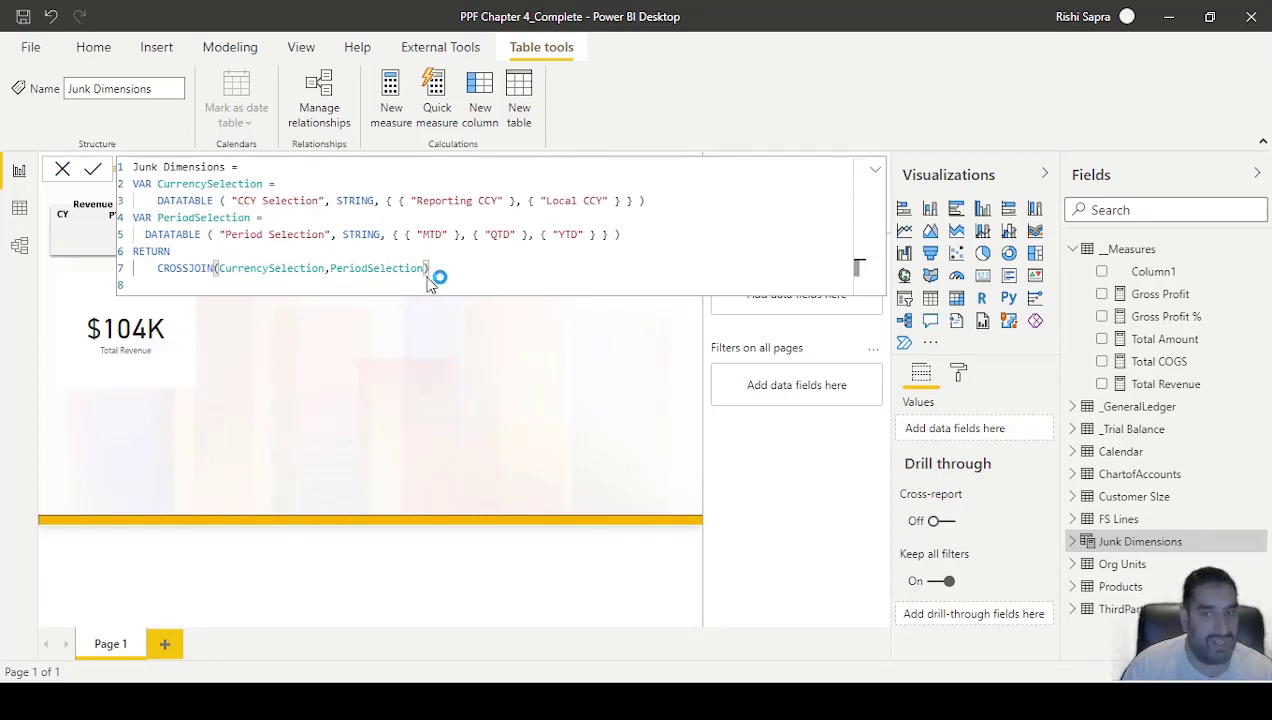
key("Return")
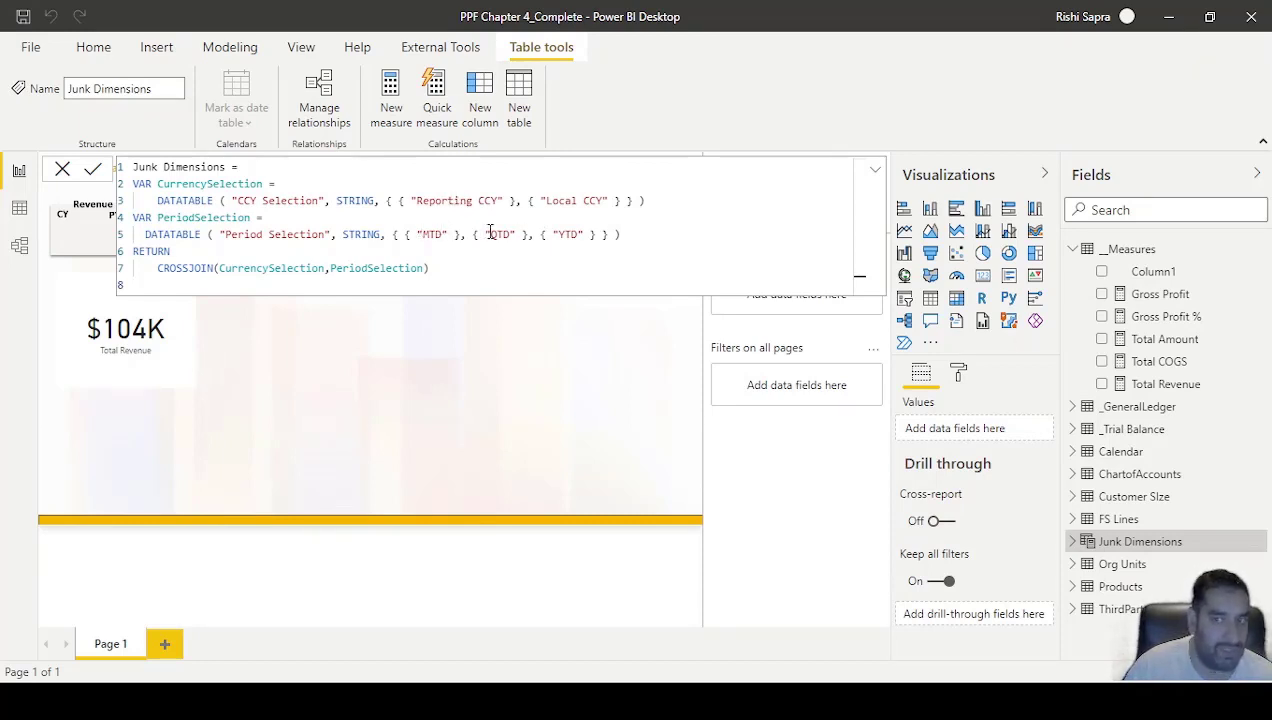
left_click(62, 174)
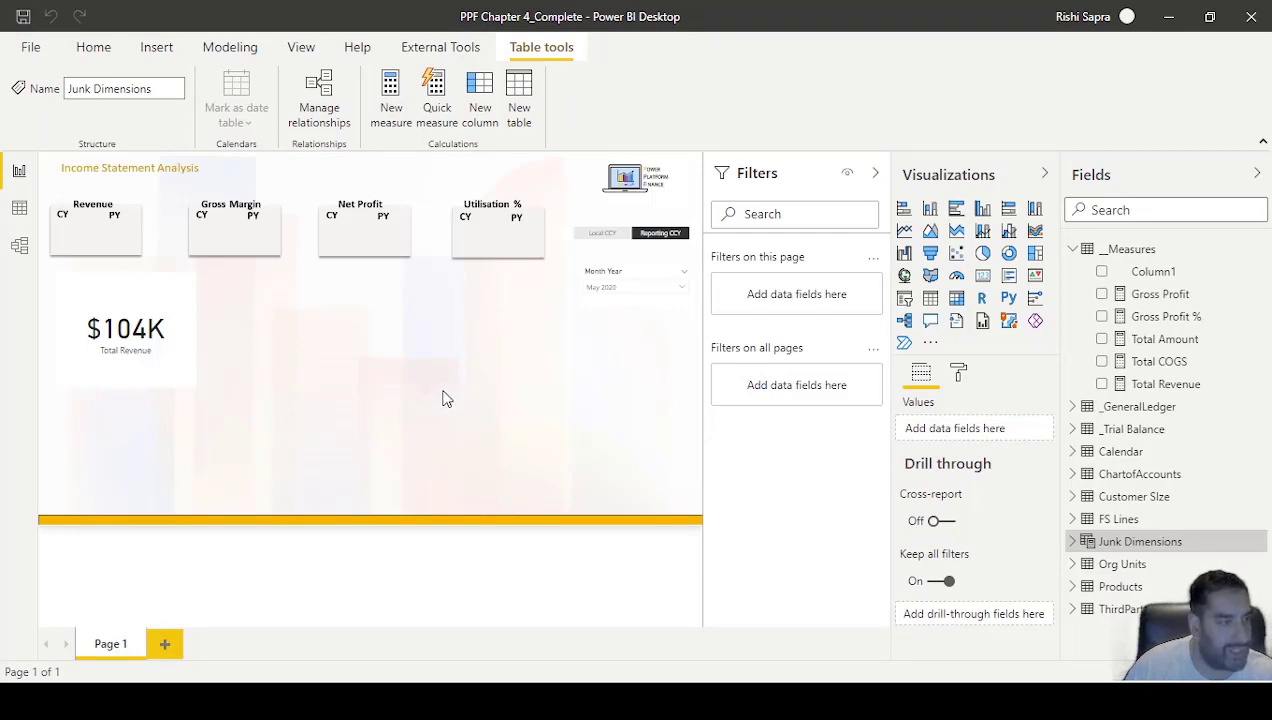
Step: Add a Period Selection slicer from Junk Dimensions beneath the Month Year slicer and show its selection control settings
left_click(1074, 543)
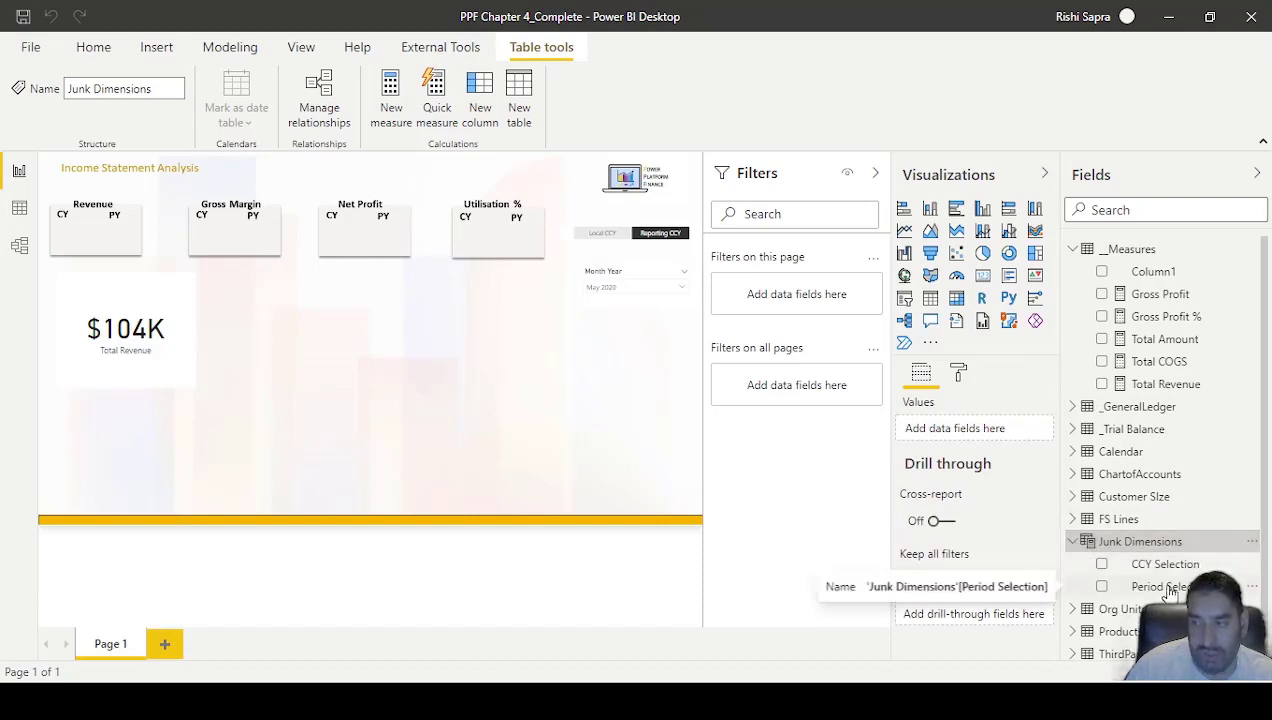
left_click_drag(1165, 588, 633, 360)
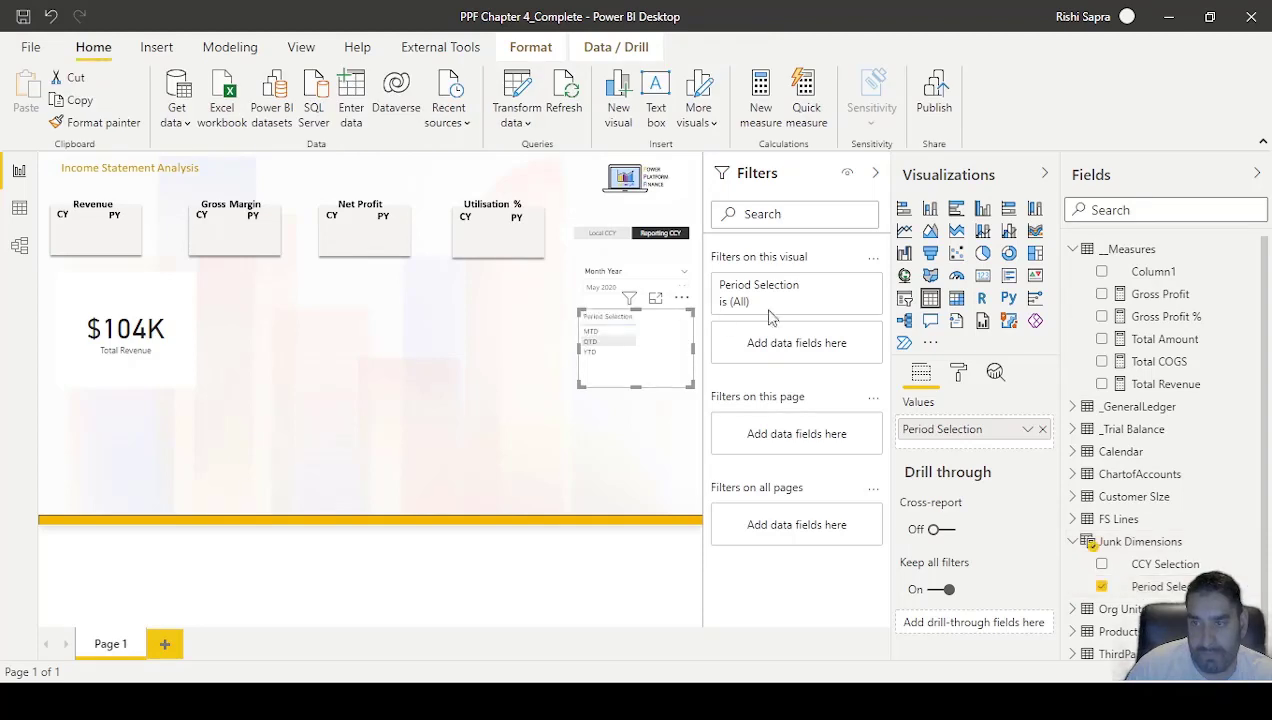
left_click(904, 298)
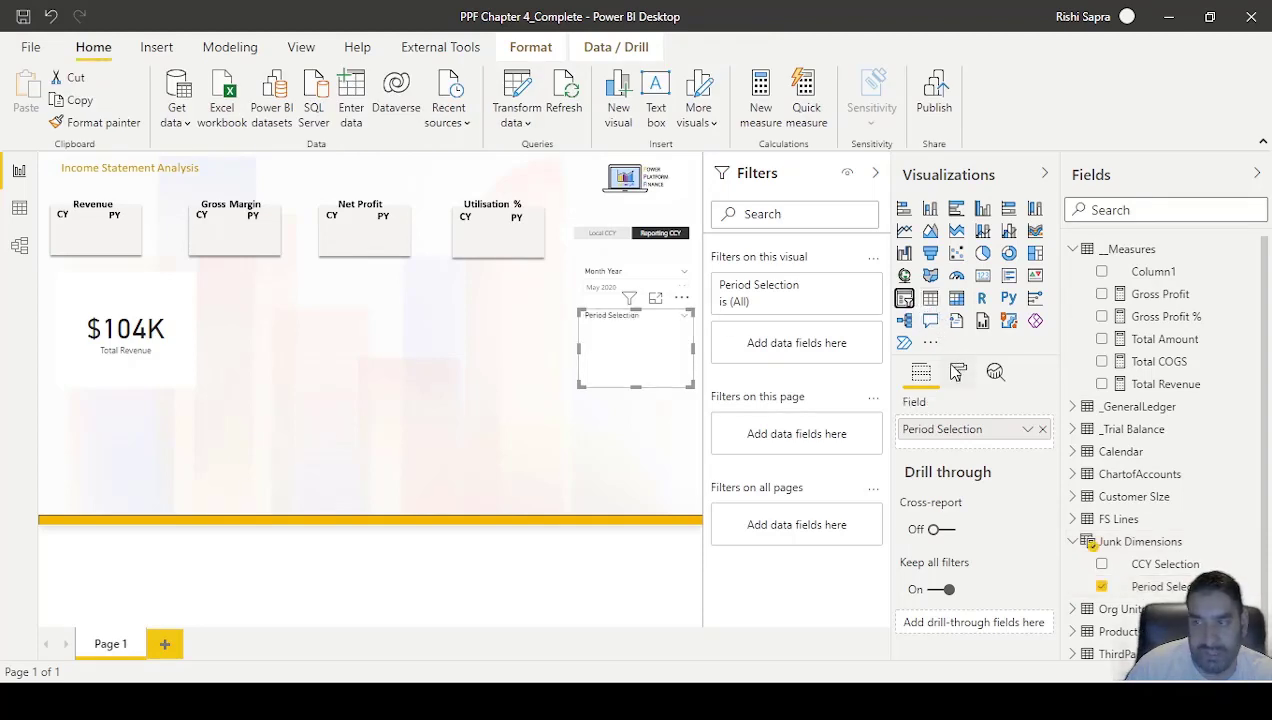
left_click(958, 372)
left_click(975, 478)
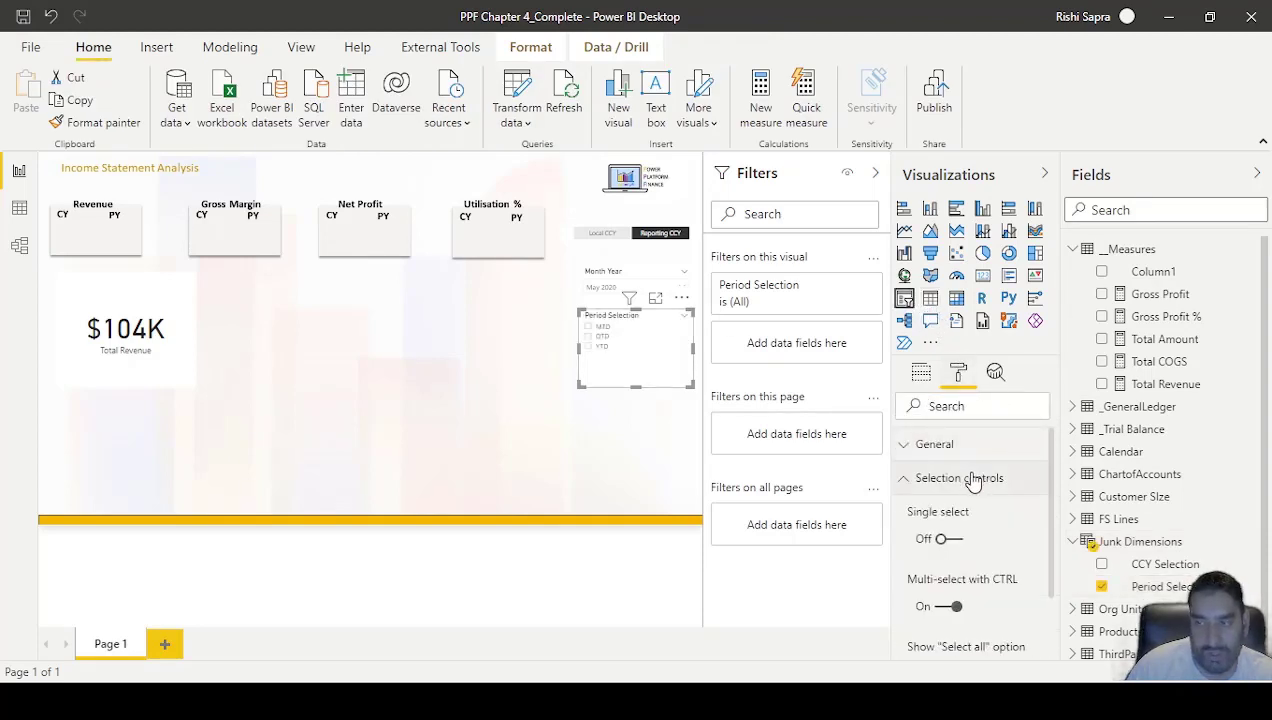
Step: Choose Local CCY in the currency slicer and copy that slicer's formatting onto the Period Selection slicer
left_click(615, 250)
left_click(602, 233)
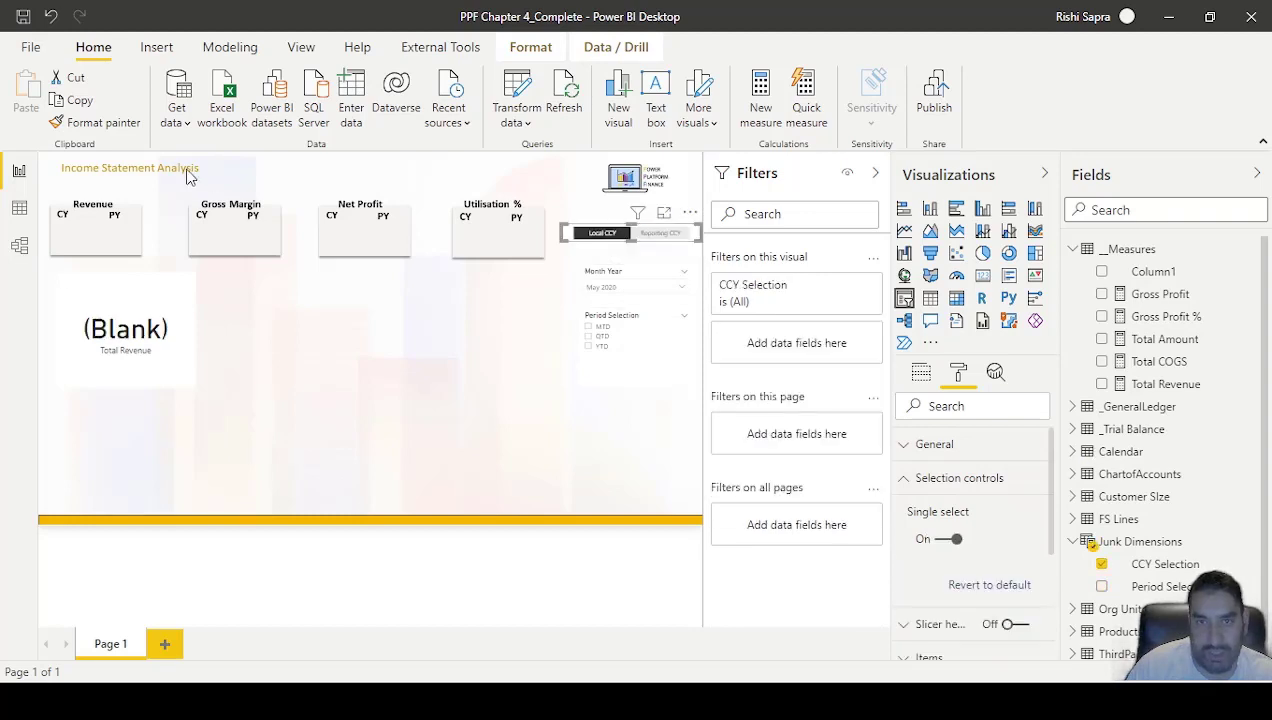
left_click(118, 124)
left_click(668, 346)
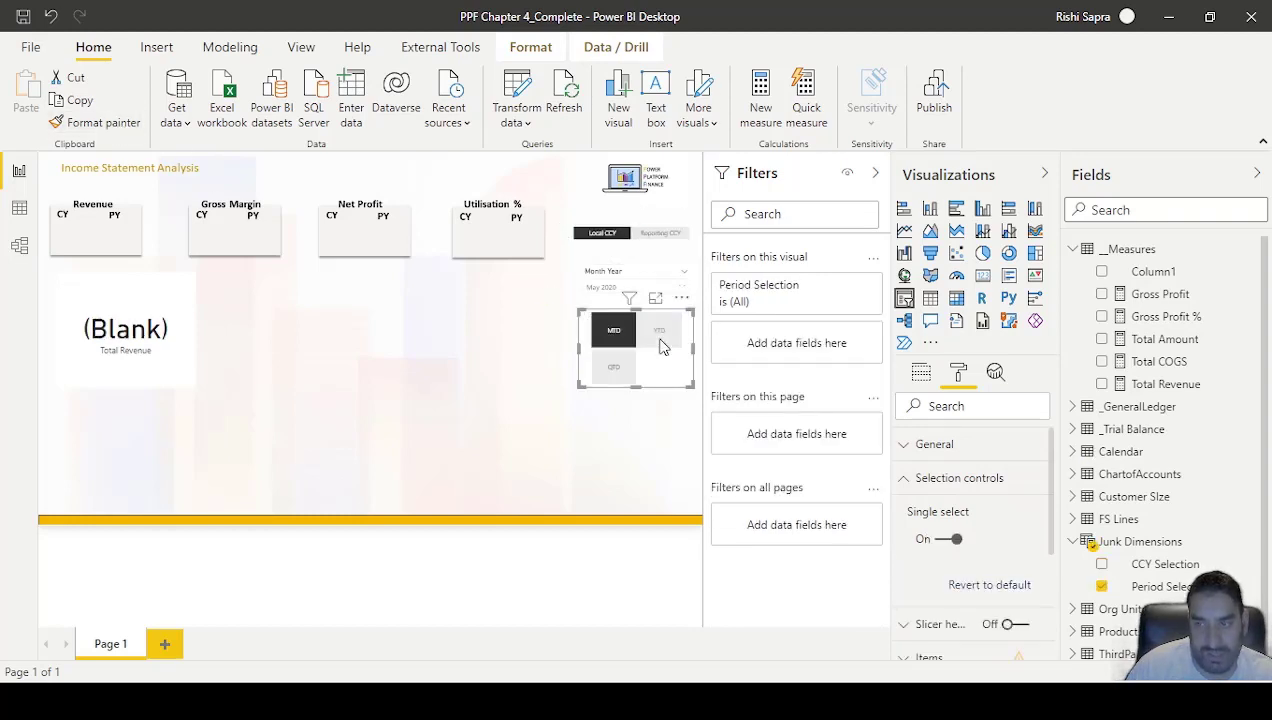
Step: Resize the Period Selection slicer so its three buttons fit in one row, matching the currency slicer's layout
left_click_drag(580, 384, 578, 337)
left_click(579, 338)
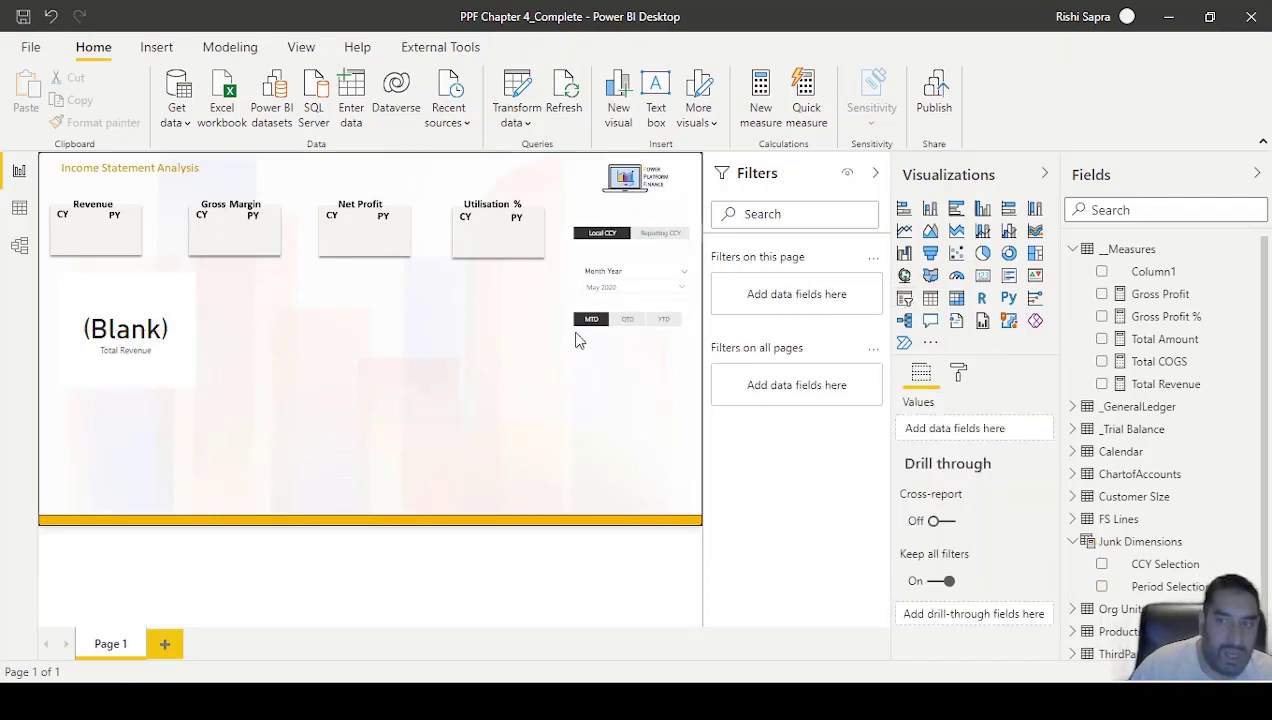
left_click(574, 330)
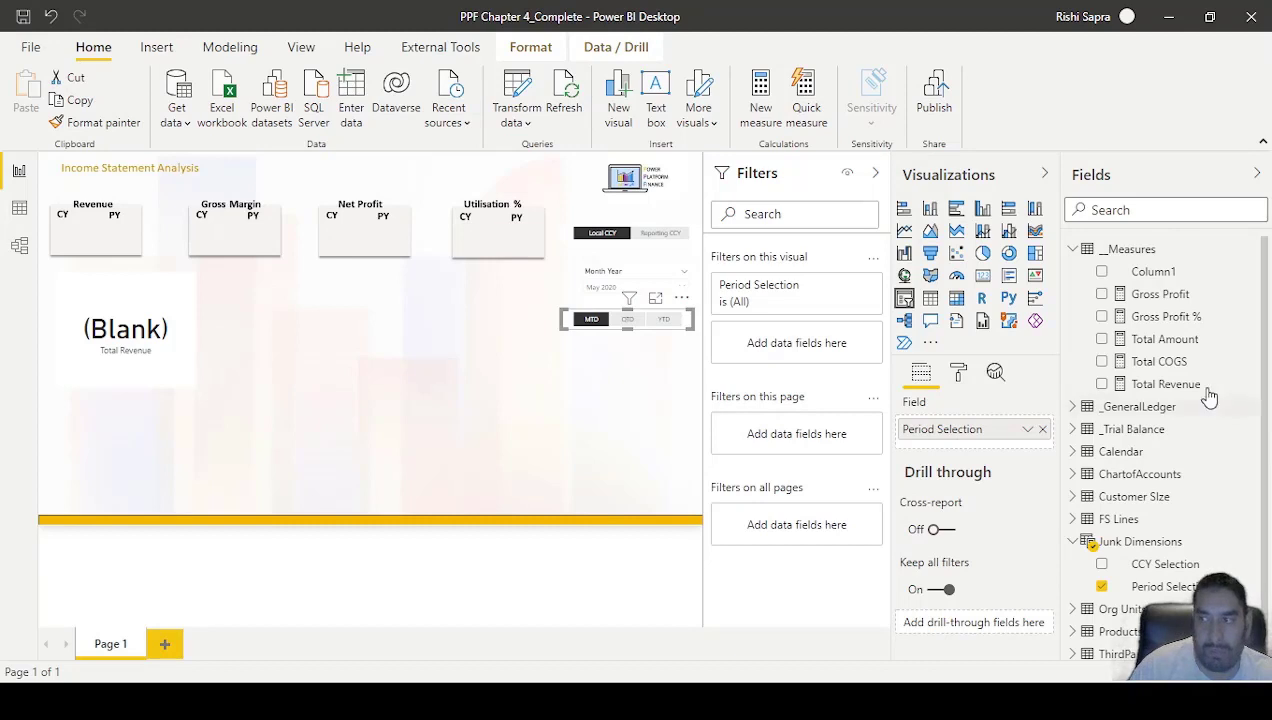
Step: Write a Total Amount By Period measure in __Measures that switches on the selected period, default MTD, between [Total Amount], its DATESQTD and its DATESYTD calculation
left_click(1155, 294)
left_click(229, 50)
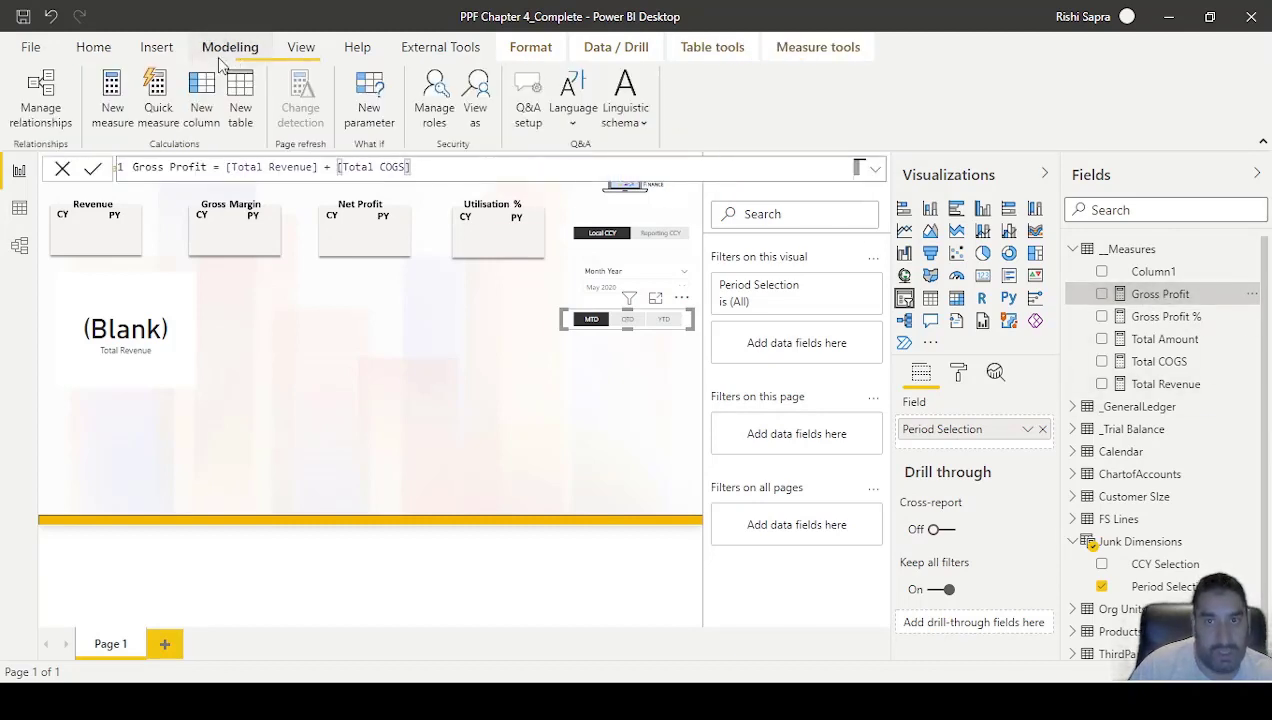
left_click(120, 97)
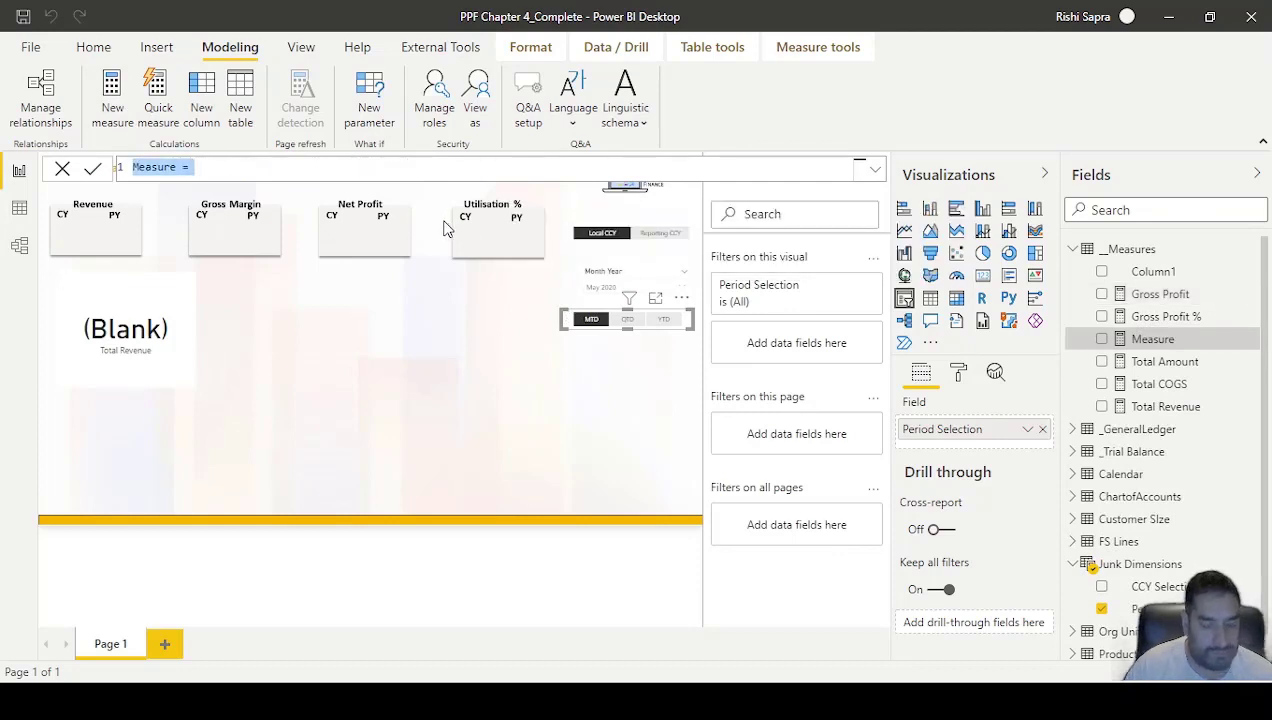
type("Total A")
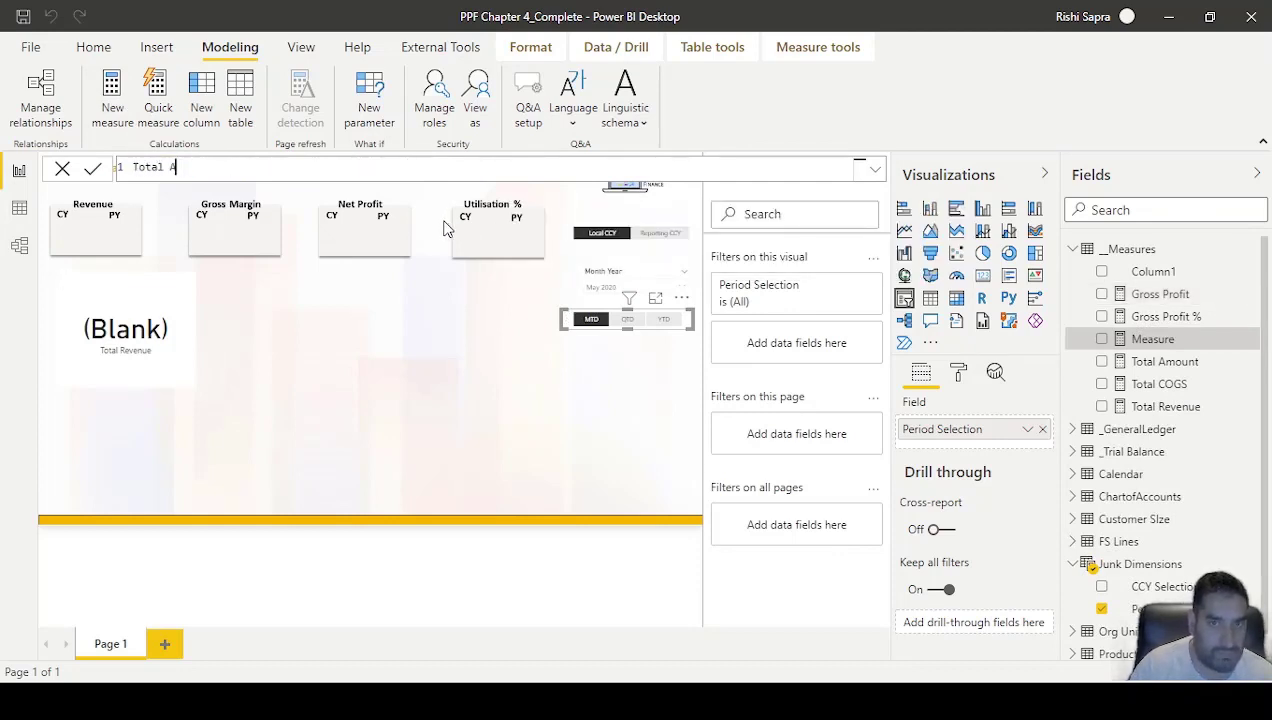
type("mount By Period =")
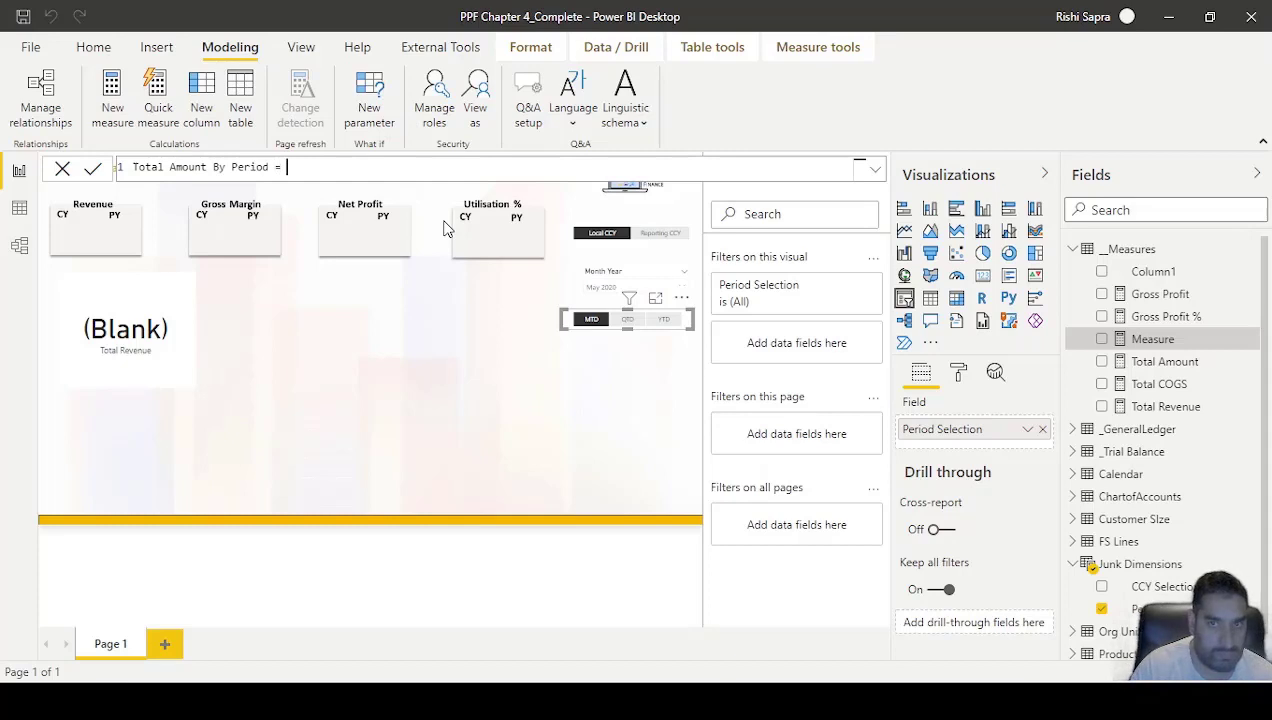
key("shift+Return")
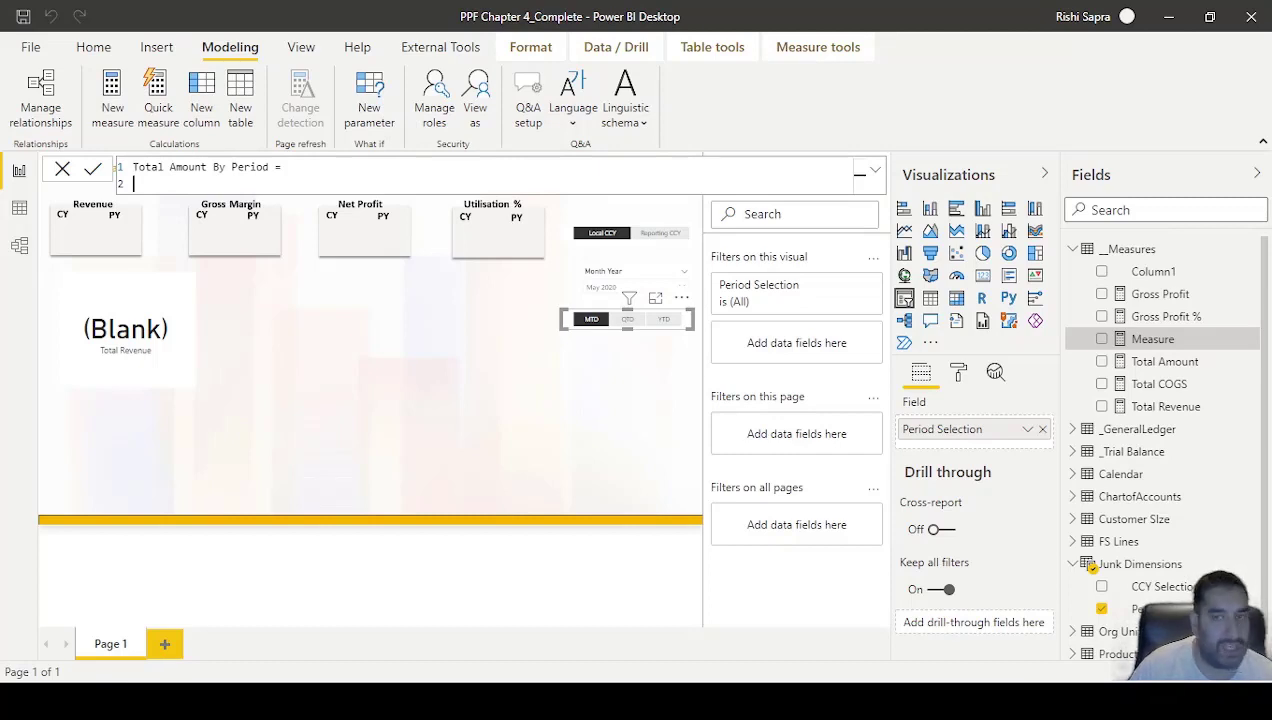
type("VAR SelectedPeriod =     SELECTEDVALUE ( 'Junk Dimensions'[Period Selection], \"MTD\" ) RETURN     SWITCH (         SelectedPeriod,         \"MTD\", [Total Amount],         \"QTD\", CALCULATE ( [Total Amount], DATESQTD ( 'Calendar'[Date] ) ),         \"YTD\", CALCULATE ( [Total Amount], DATESYTD ( 'Calendar'[Date] ) )     )")
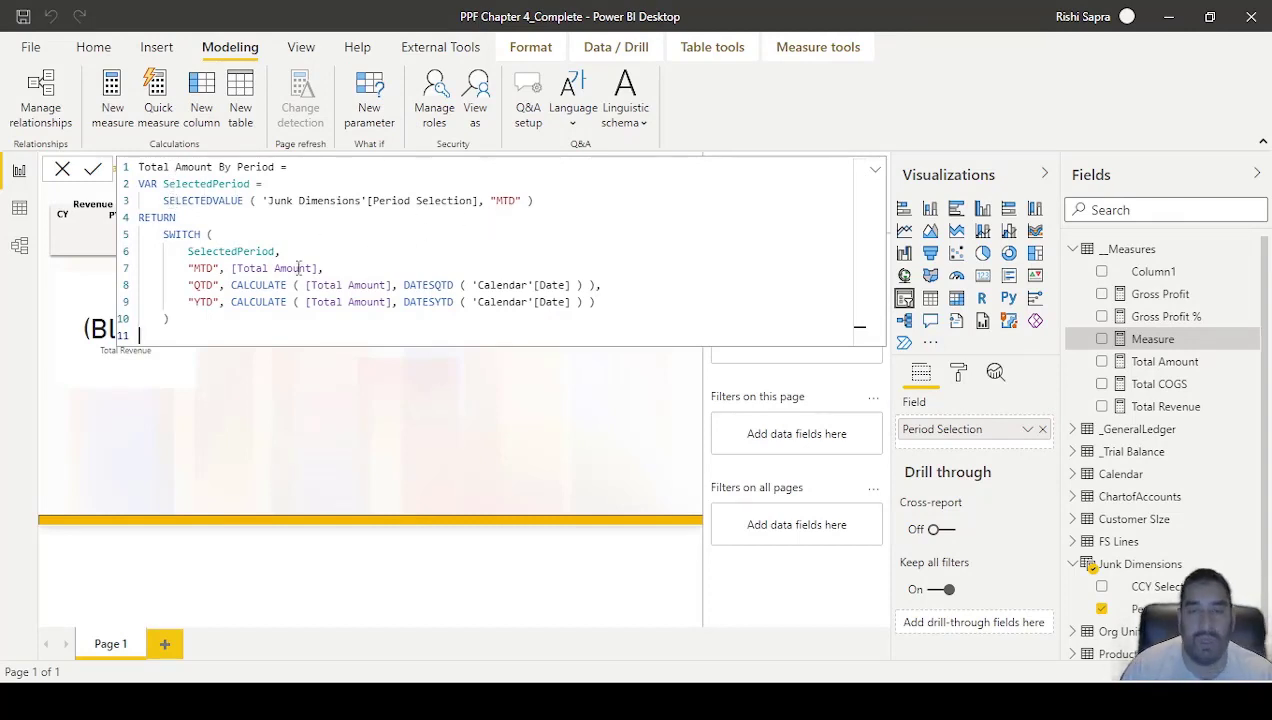
Step: Examine the MTD, QTD and YTD branches of the SWITCH, including the Total Amount references, date functions and 'Calendar'[Date] argument
left_click(219, 268)
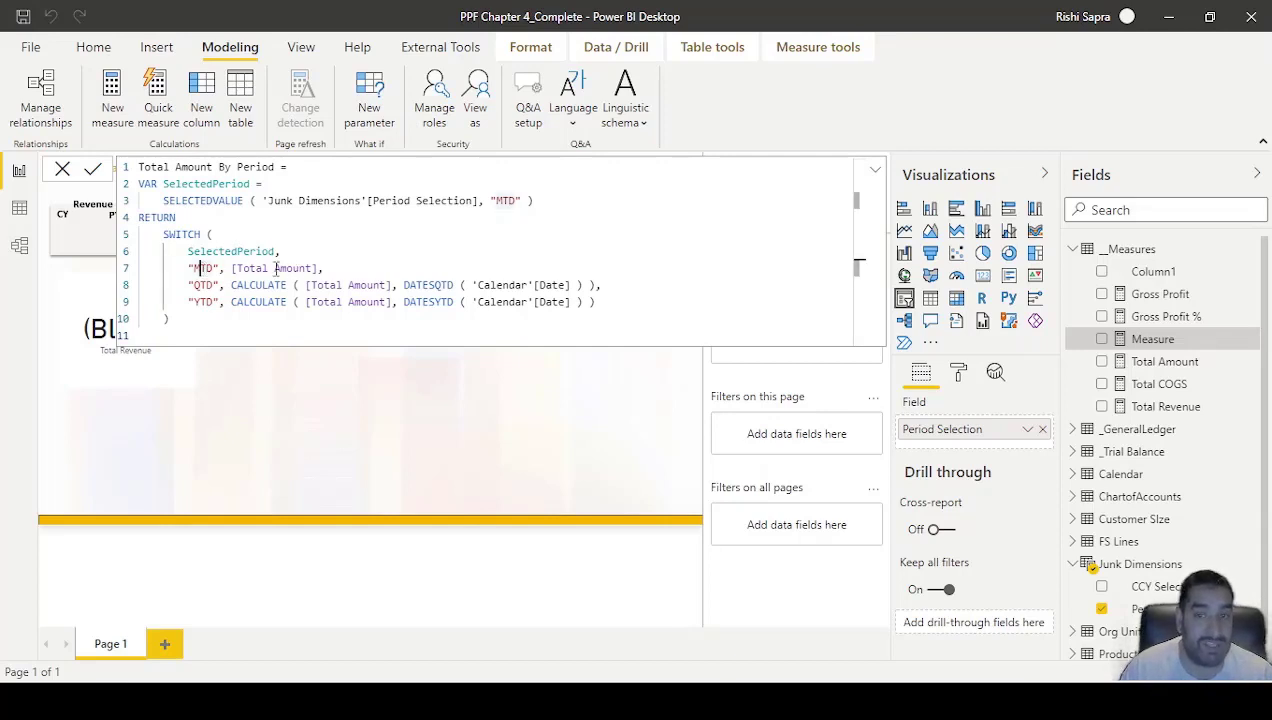
left_click(316, 268)
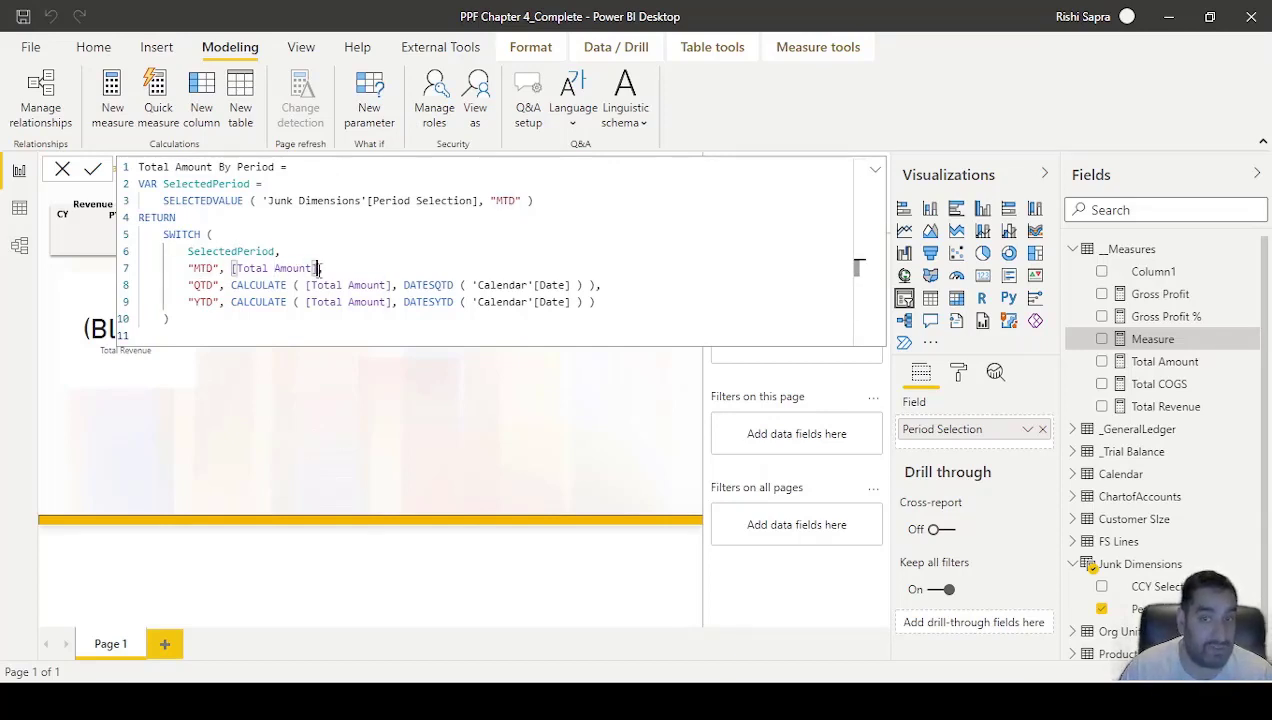
left_click(216, 286)
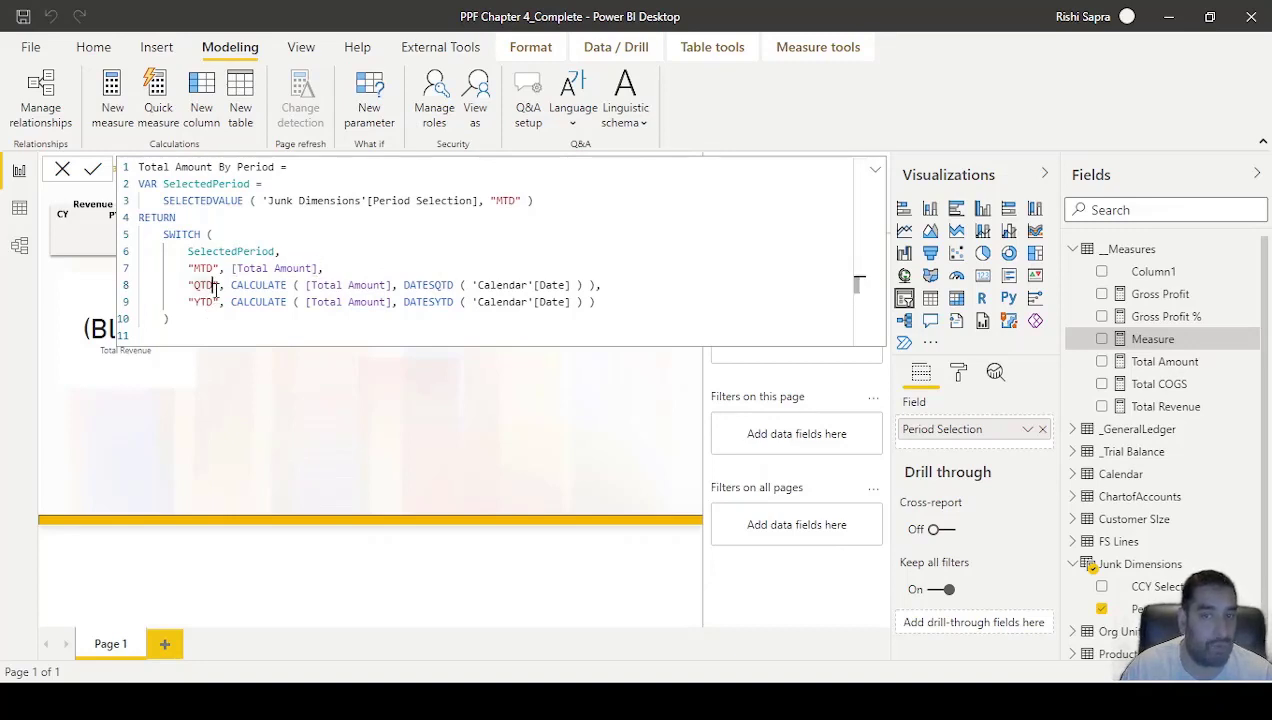
left_click(403, 301)
left_click(305, 285)
left_click(383, 285, "shift")
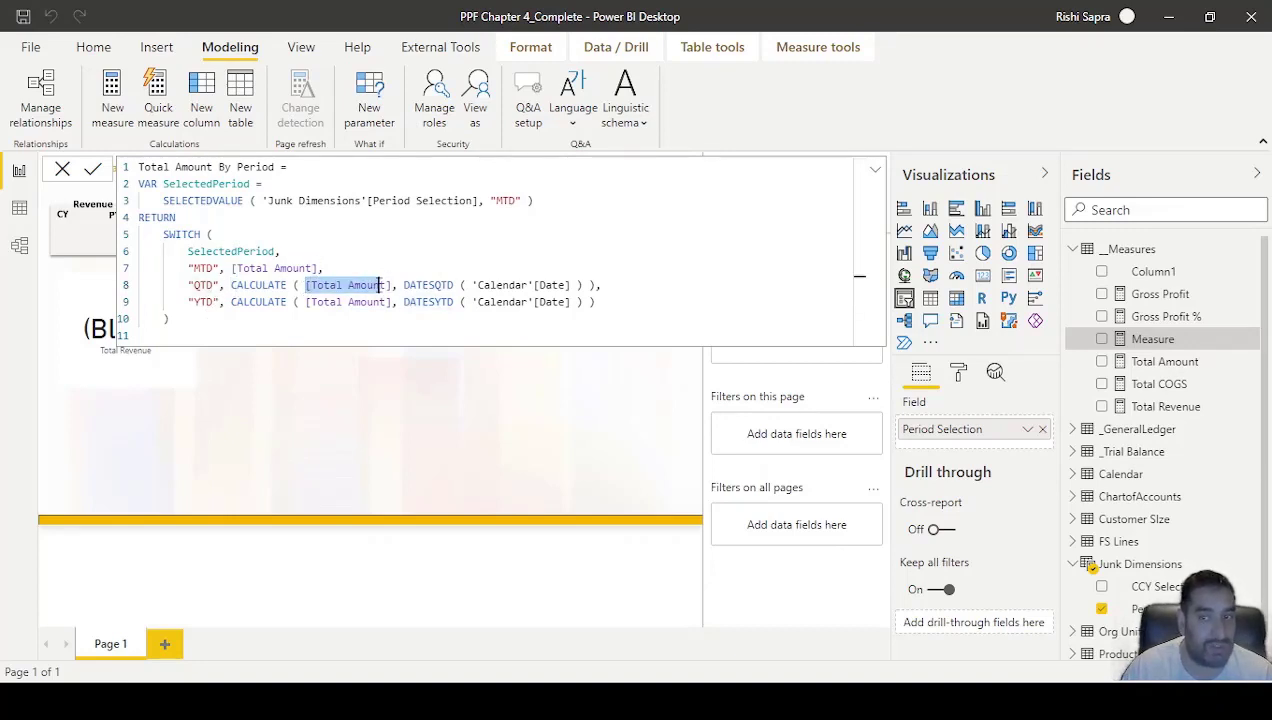
mouse_move(398, 285)
left_mouse_down()
mouse_move(447, 285)
mouse_move(404, 288)
left_mouse_up()
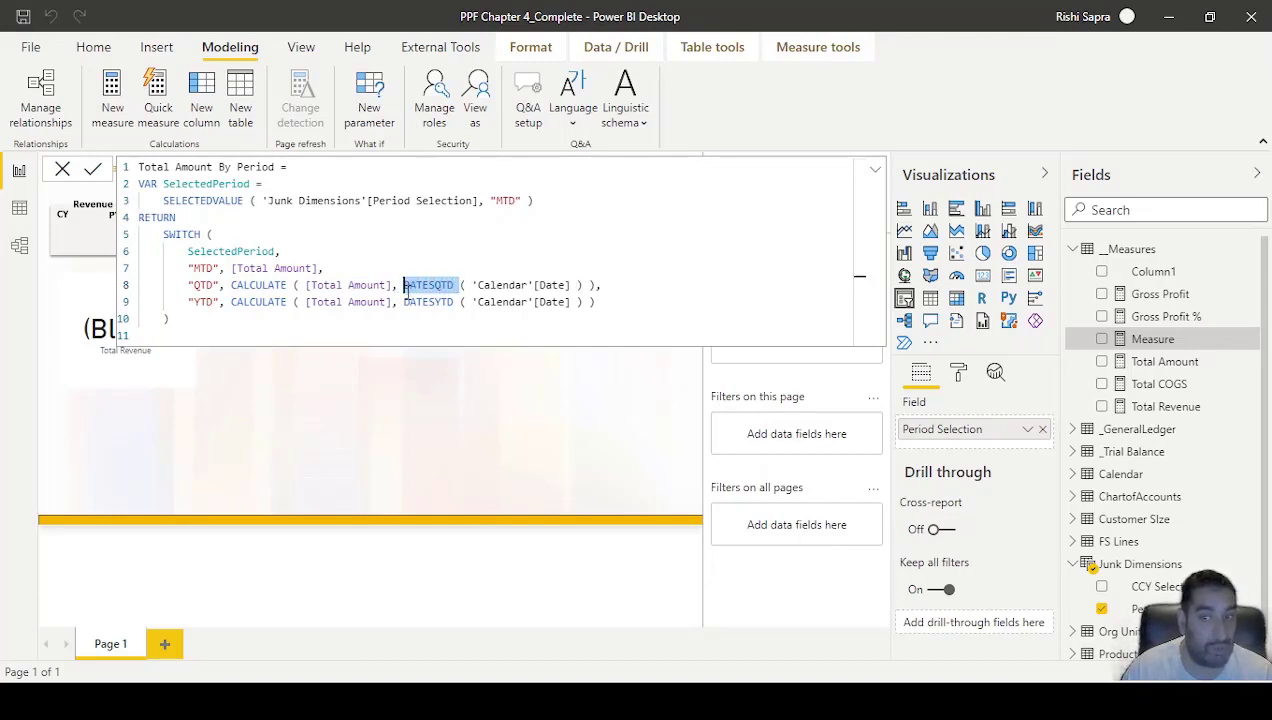
left_click(404, 302)
left_click(404, 285)
left_click(404, 302)
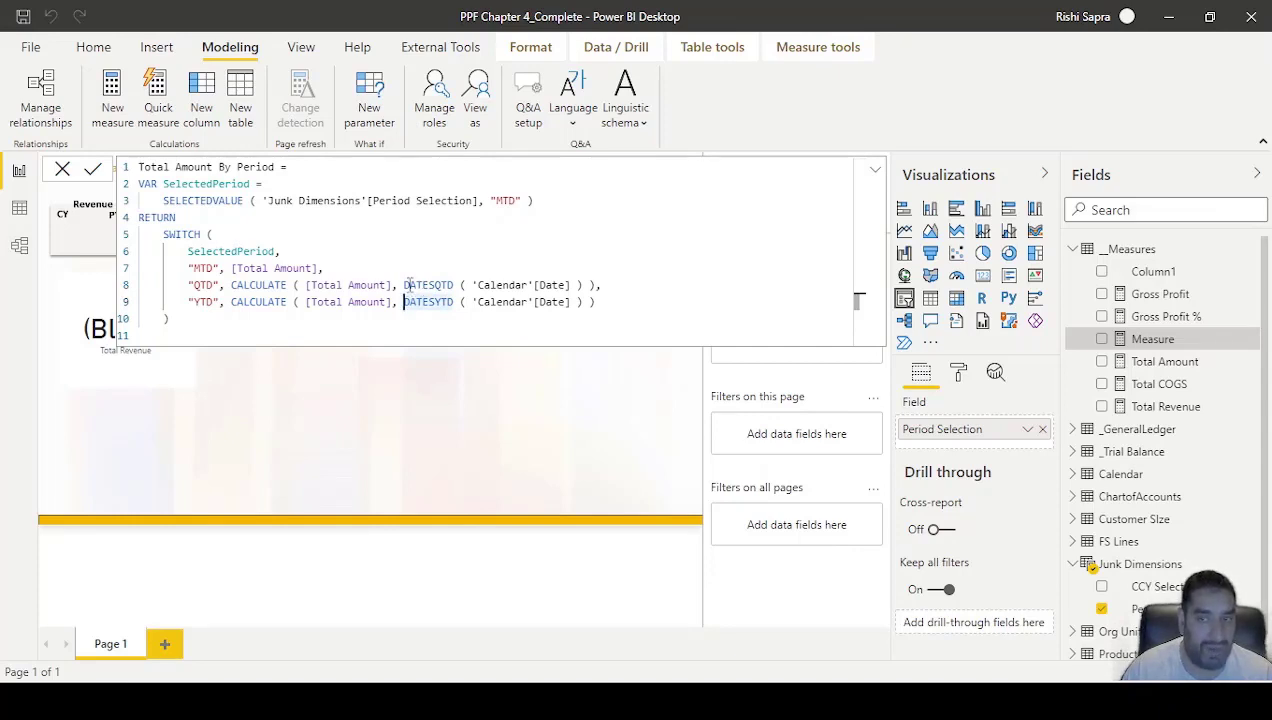
left_click(406, 285)
left_click_drag(476, 285, 568, 286)
left_click(268, 318)
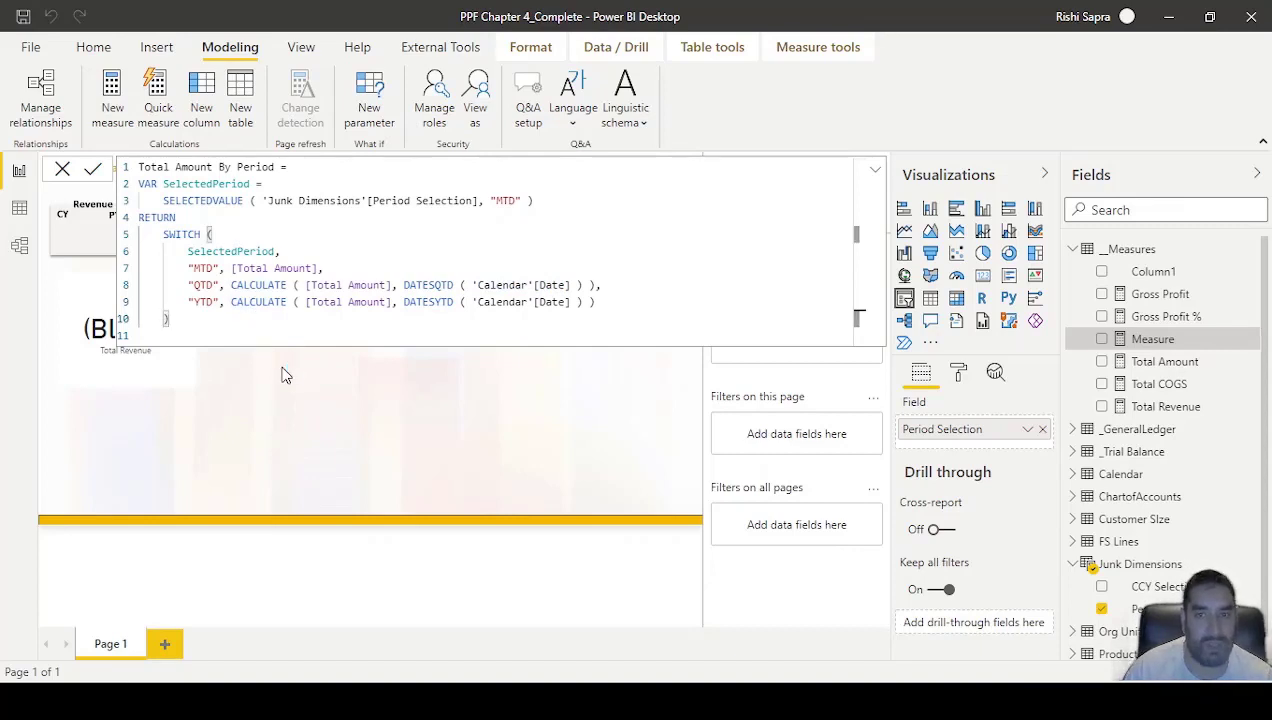
Step: Commit the Total Amount By Period measure and show it in a card visual in the middle of the report page
key("Return")
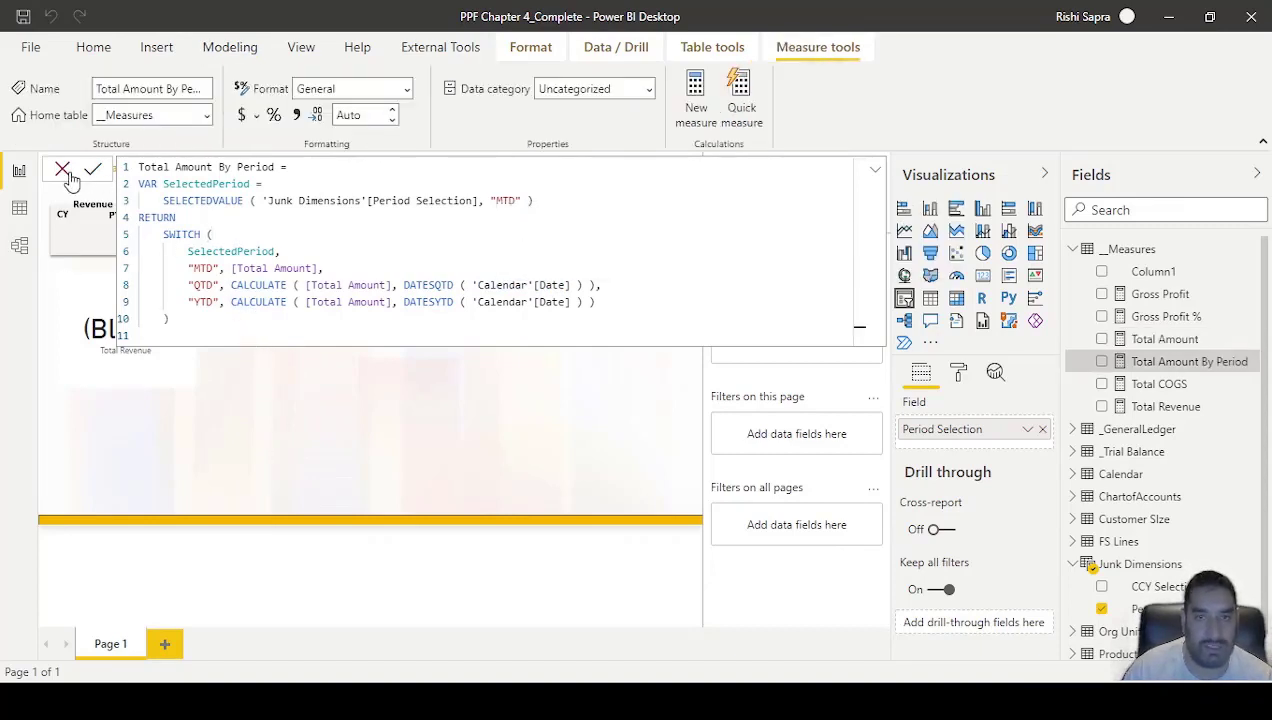
left_click(62, 169)
left_click_drag(1215, 361, 515, 450)
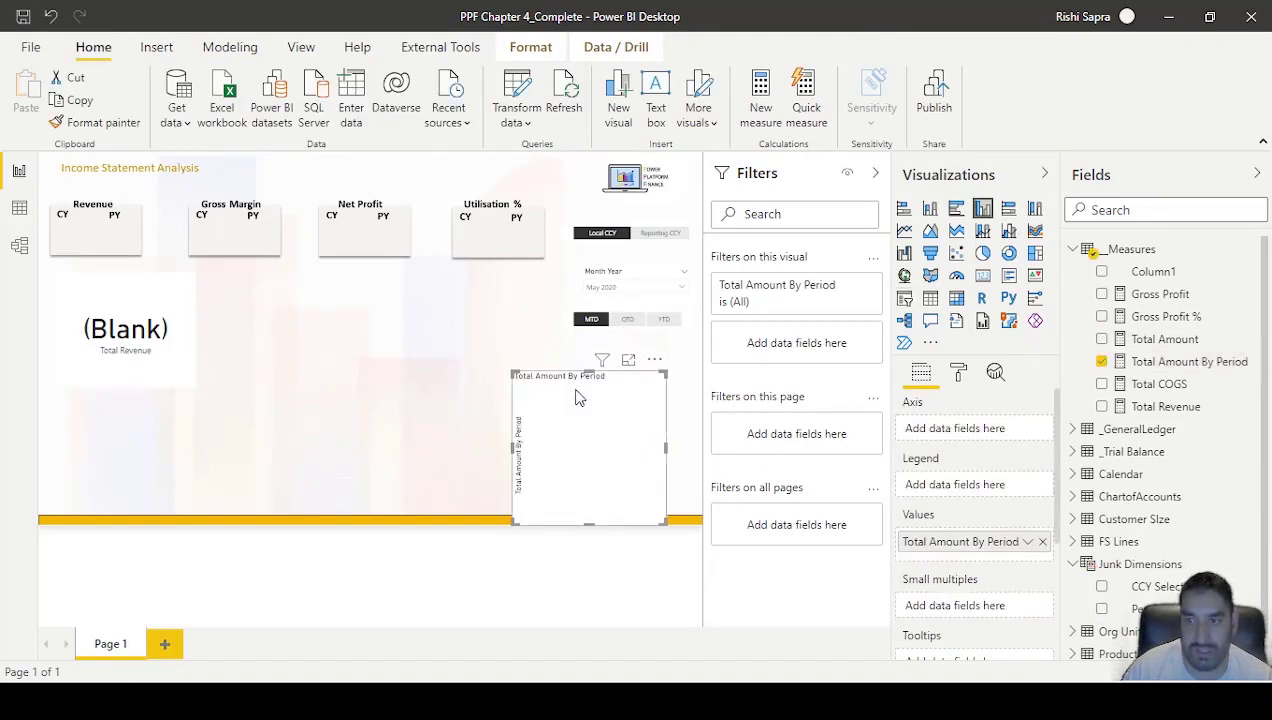
left_click_drag(577, 390, 424, 338)
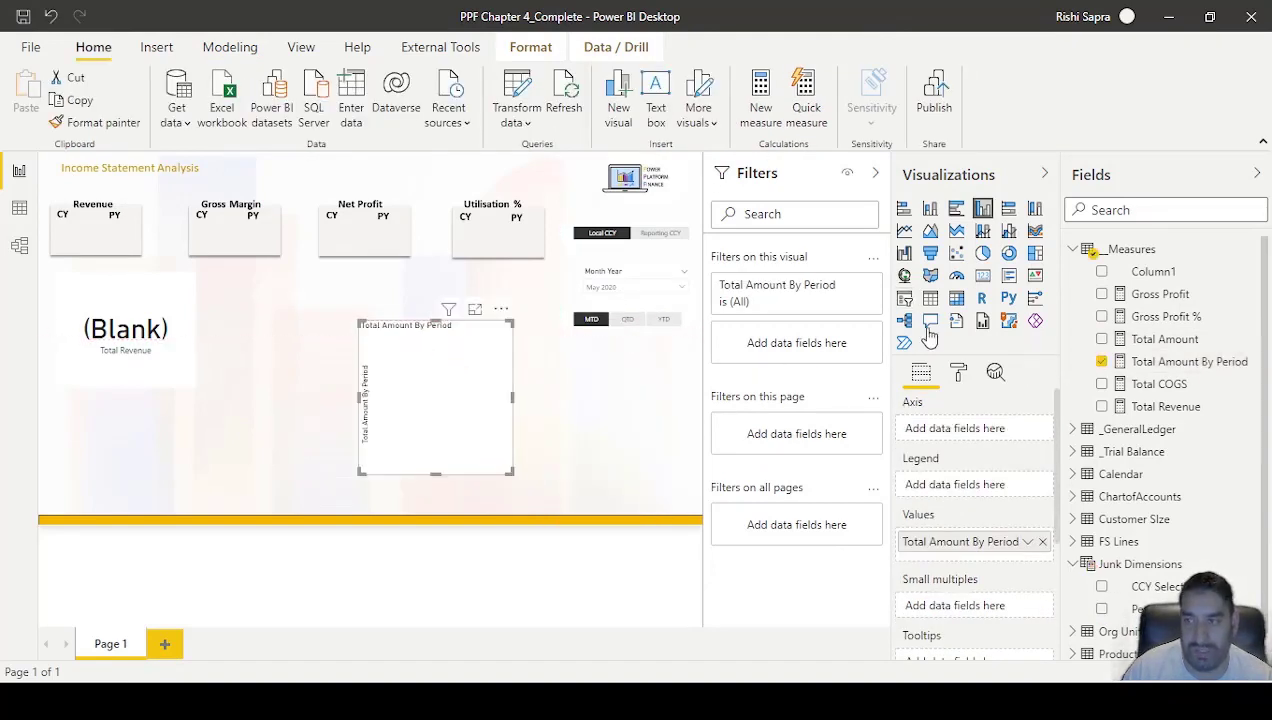
left_click(982, 276)
Step: Mark the Calendar table as a date table, selecting its date column
left_click(1073, 250)
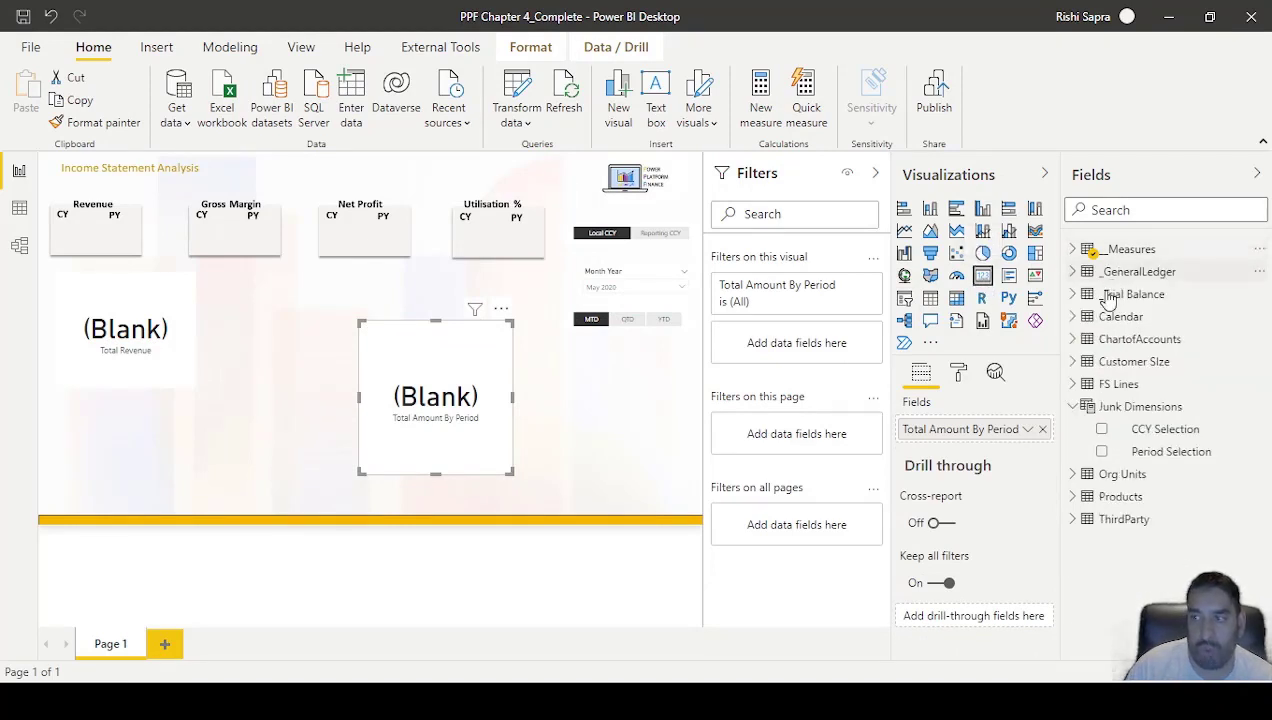
left_click(1180, 315)
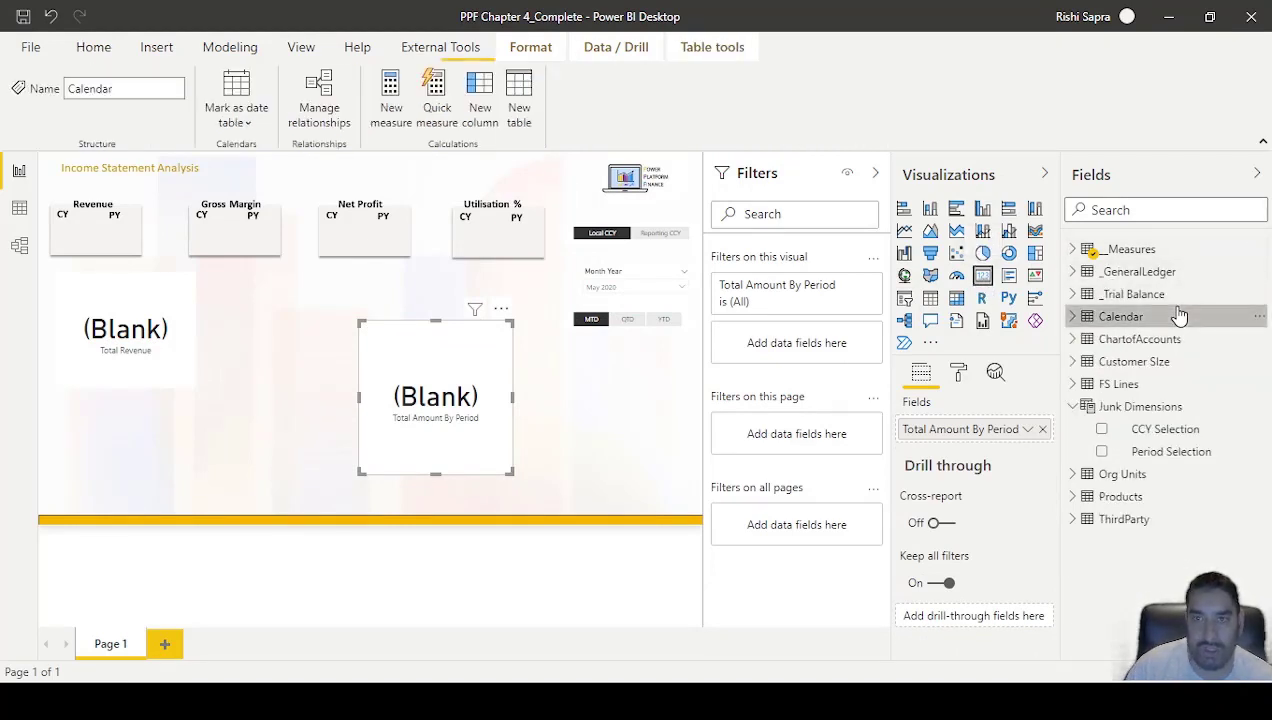
left_click(255, 125)
left_click(260, 152)
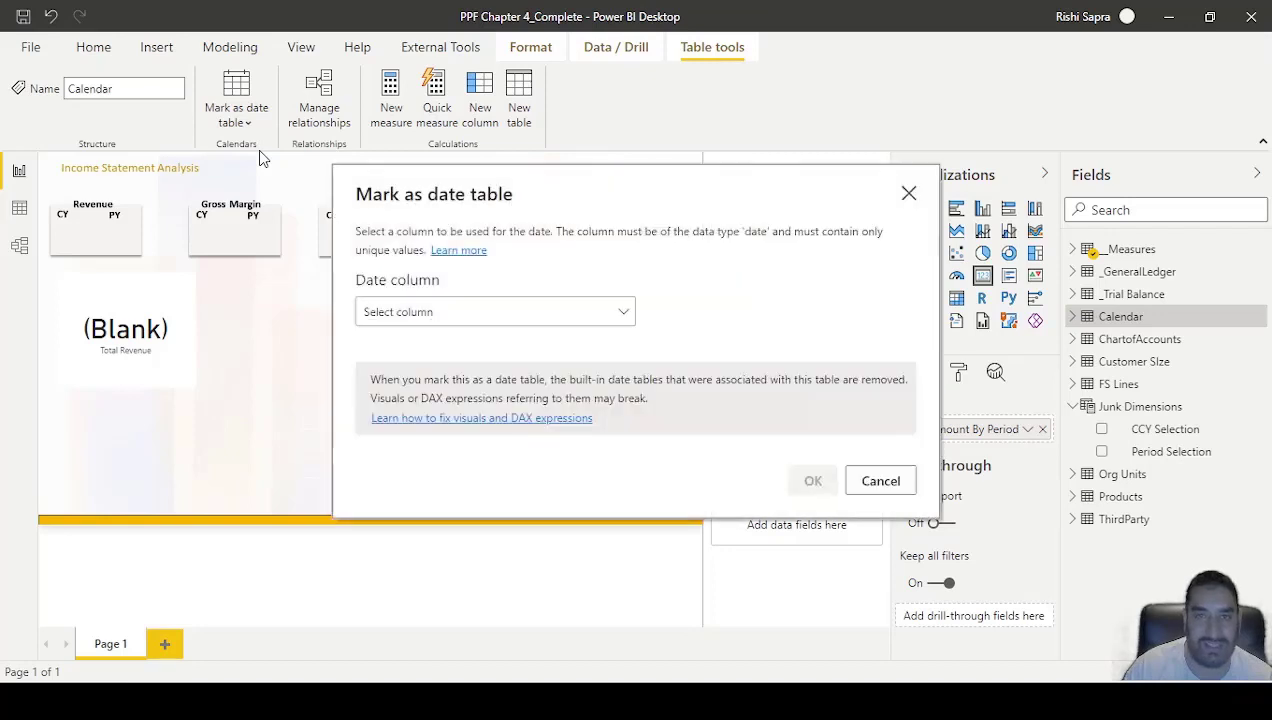
left_click(585, 312)
left_click(522, 372)
left_click(813, 481)
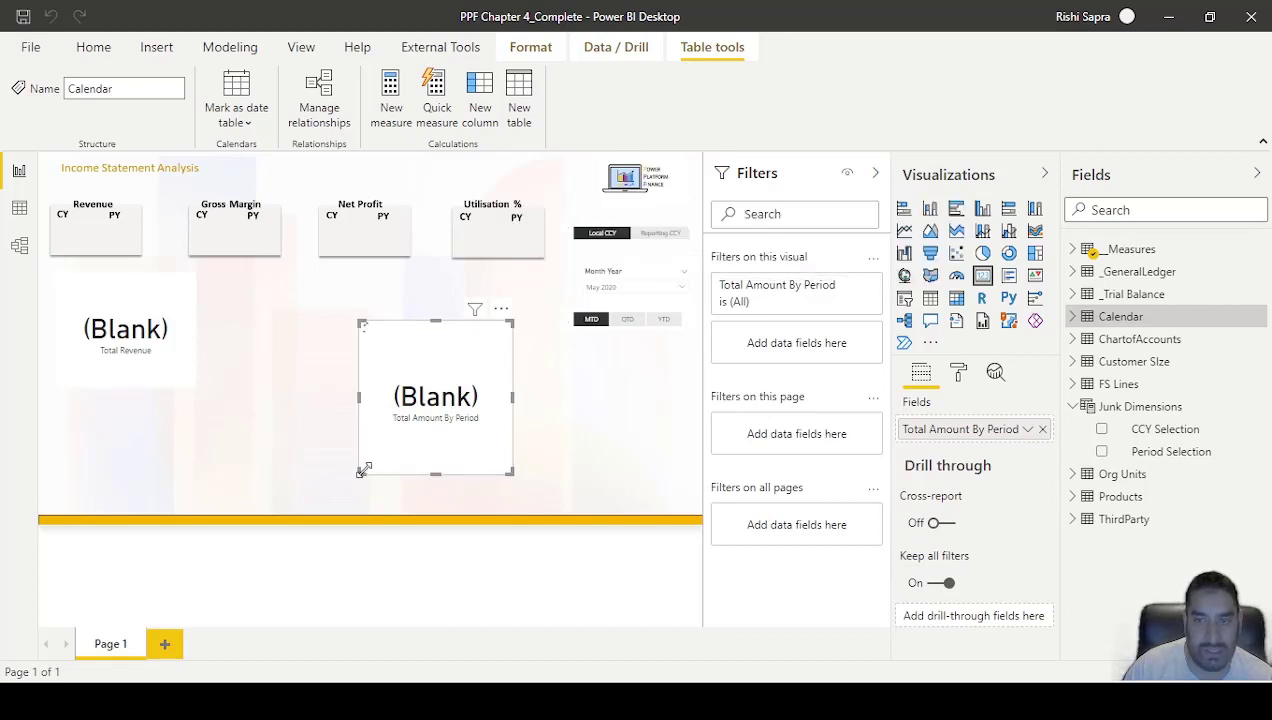
Step: Reshape the Total Amount By Period card into a wider, shallower rectangle and set the currency slicer to Reporting CCY
left_click_drag(362, 475, 318, 403)
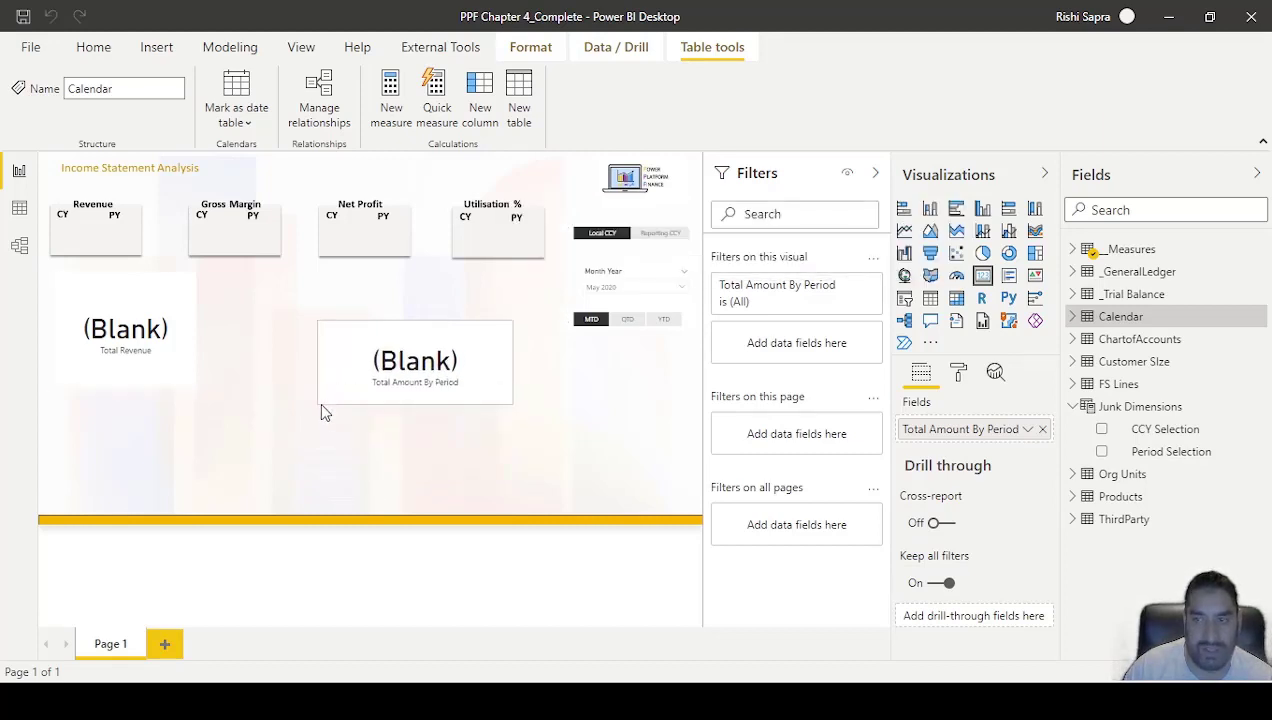
left_click(590, 328)
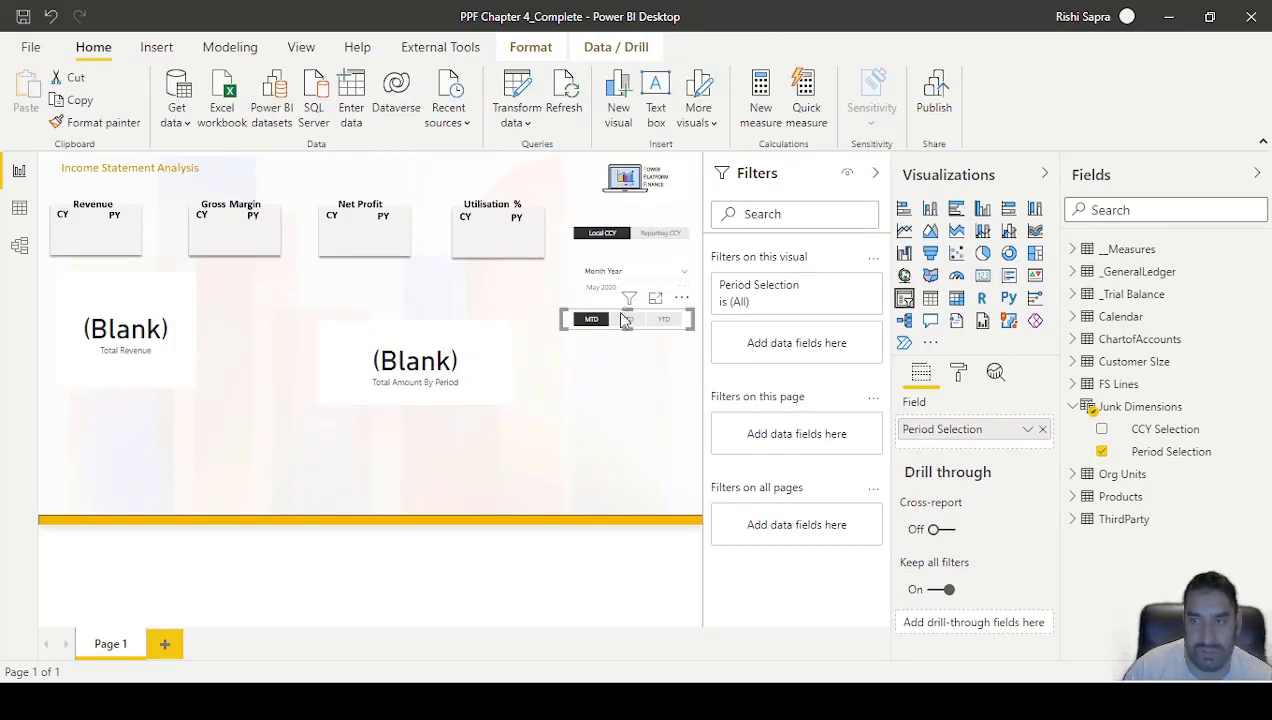
left_click(652, 234)
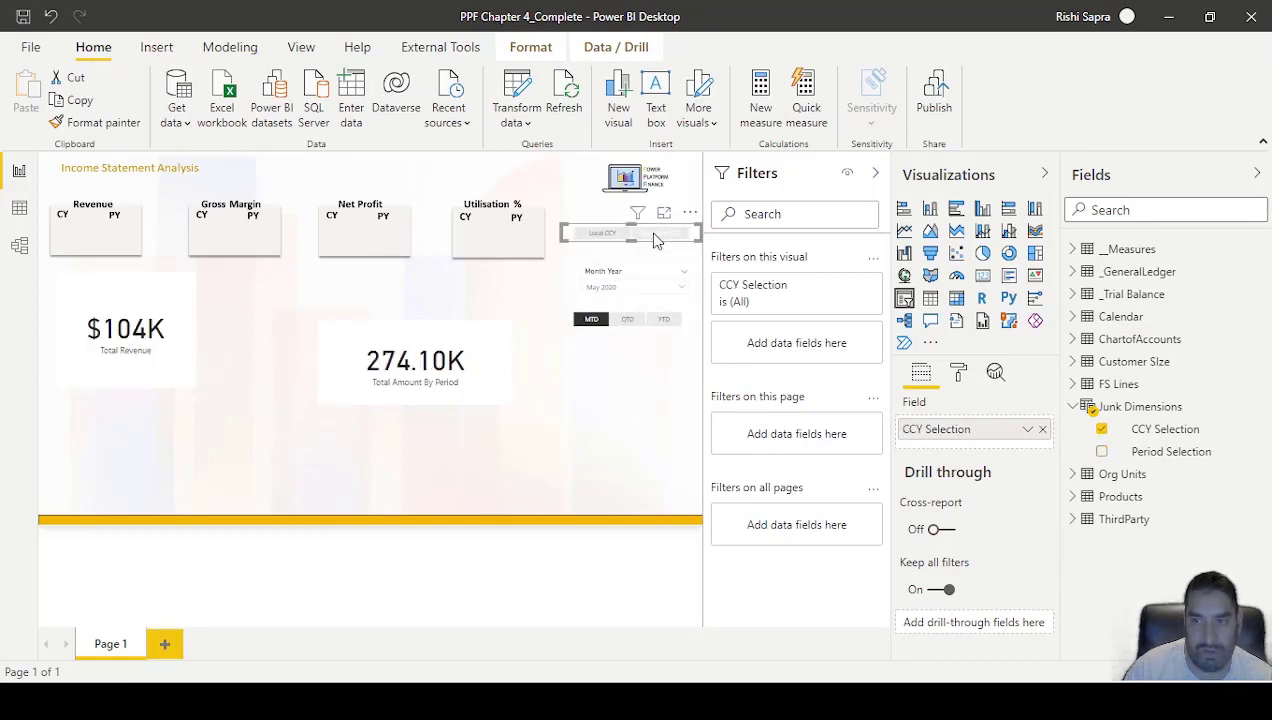
left_click(446, 402)
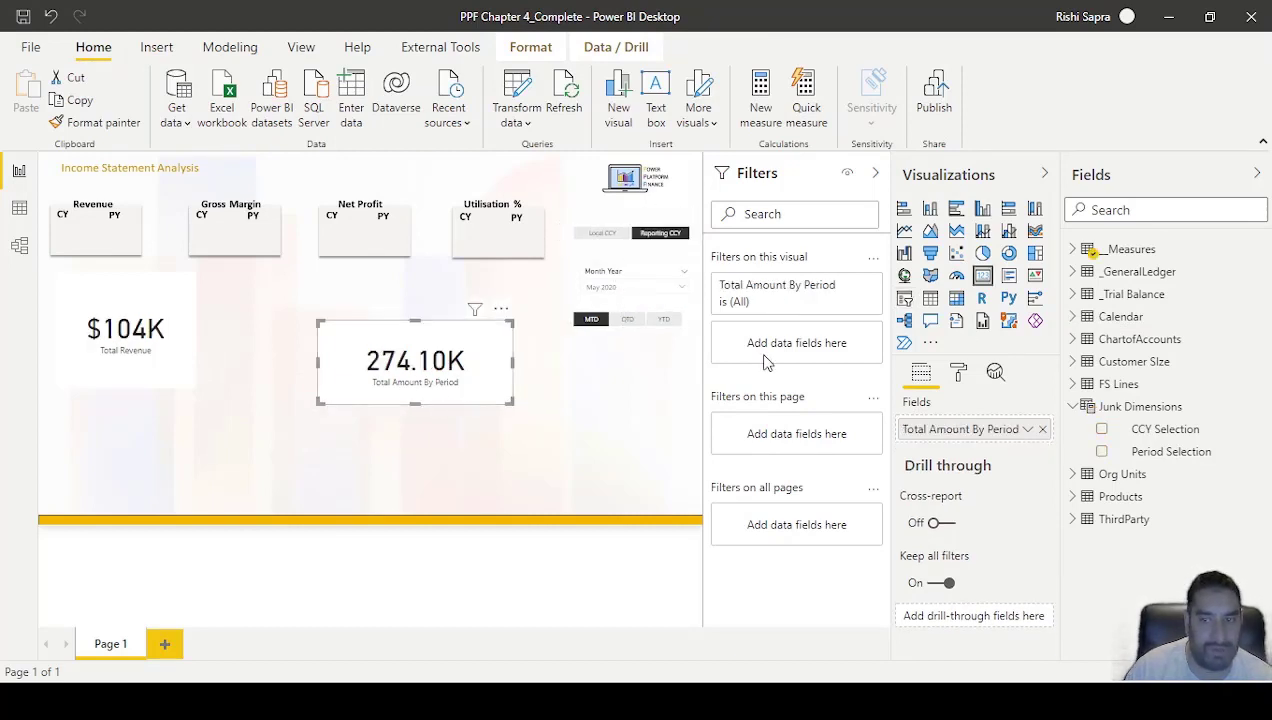
Step: Replace [Total Amount] with [Total Amount By Period] in the Total Revenue measure's CALCULATE expression
left_click(1076, 250)
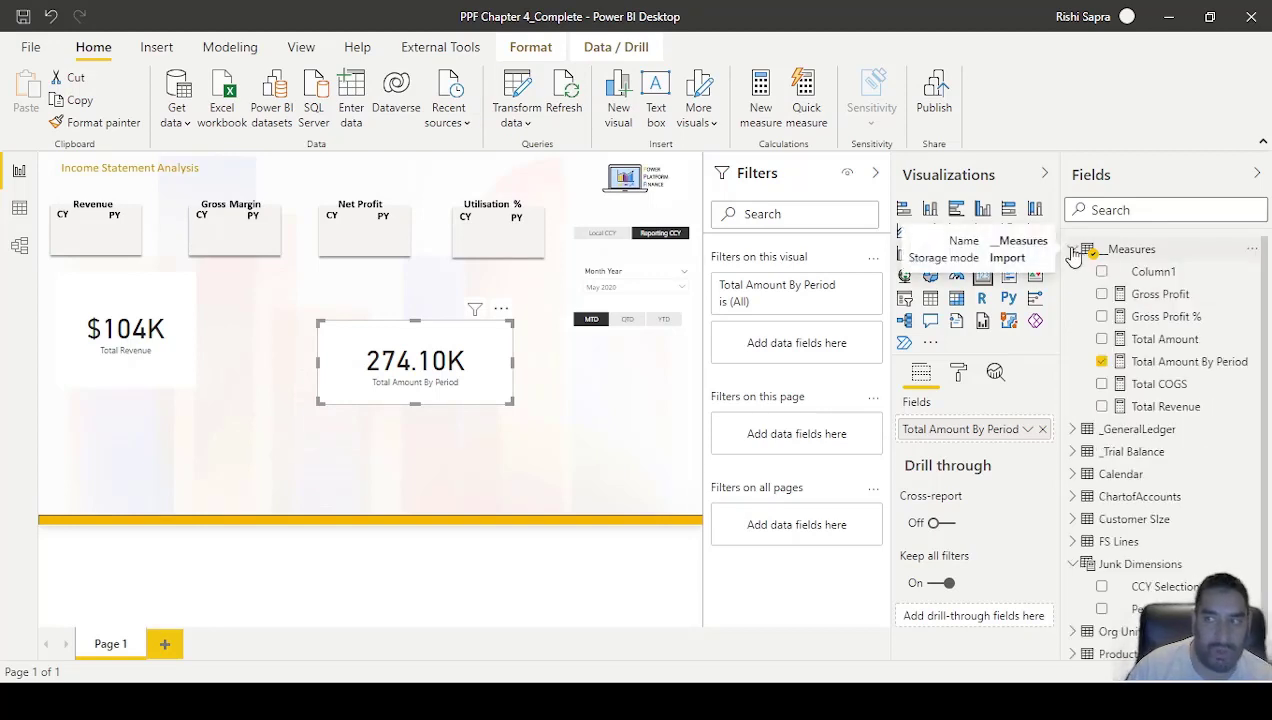
left_click(1160, 294)
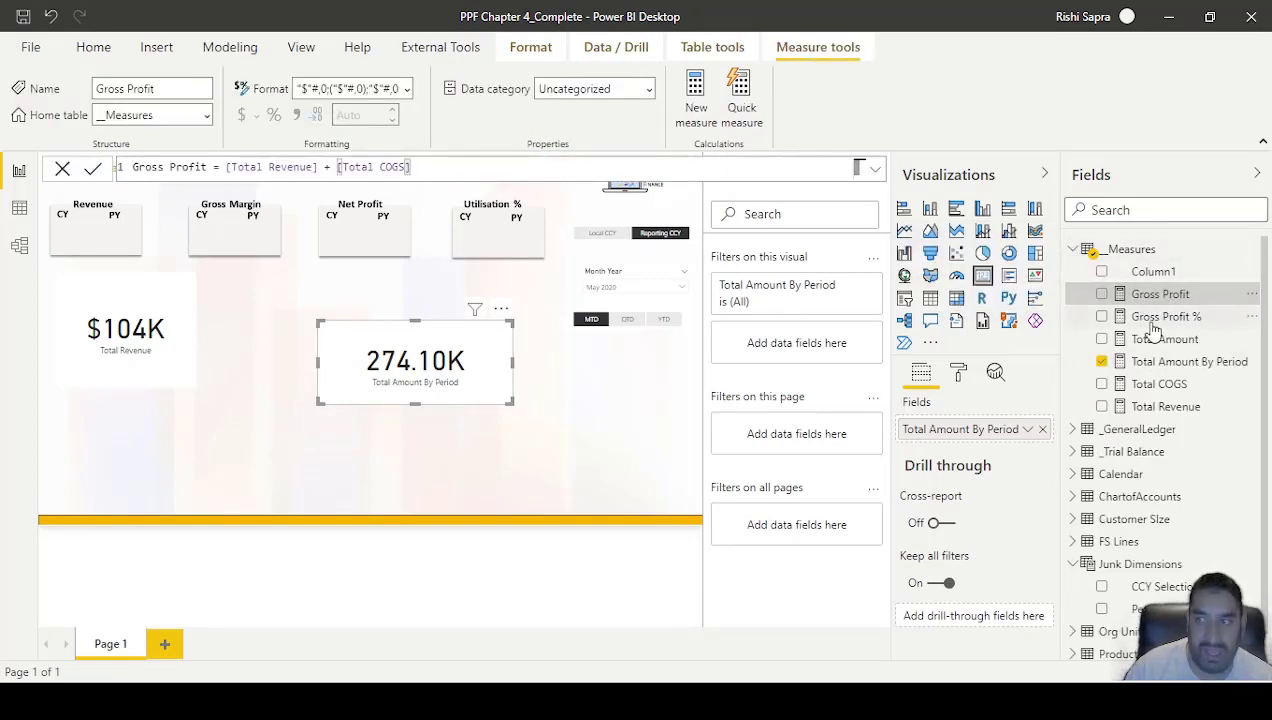
left_click(1164, 340)
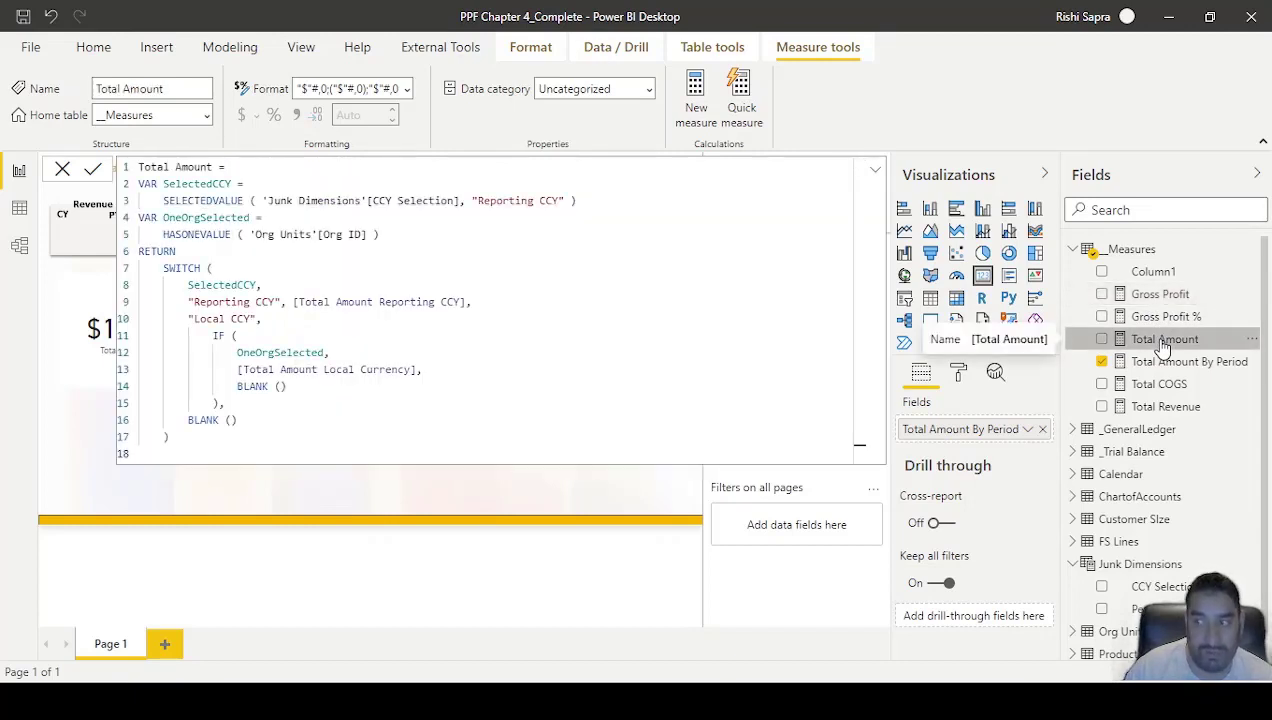
left_click(1165, 407)
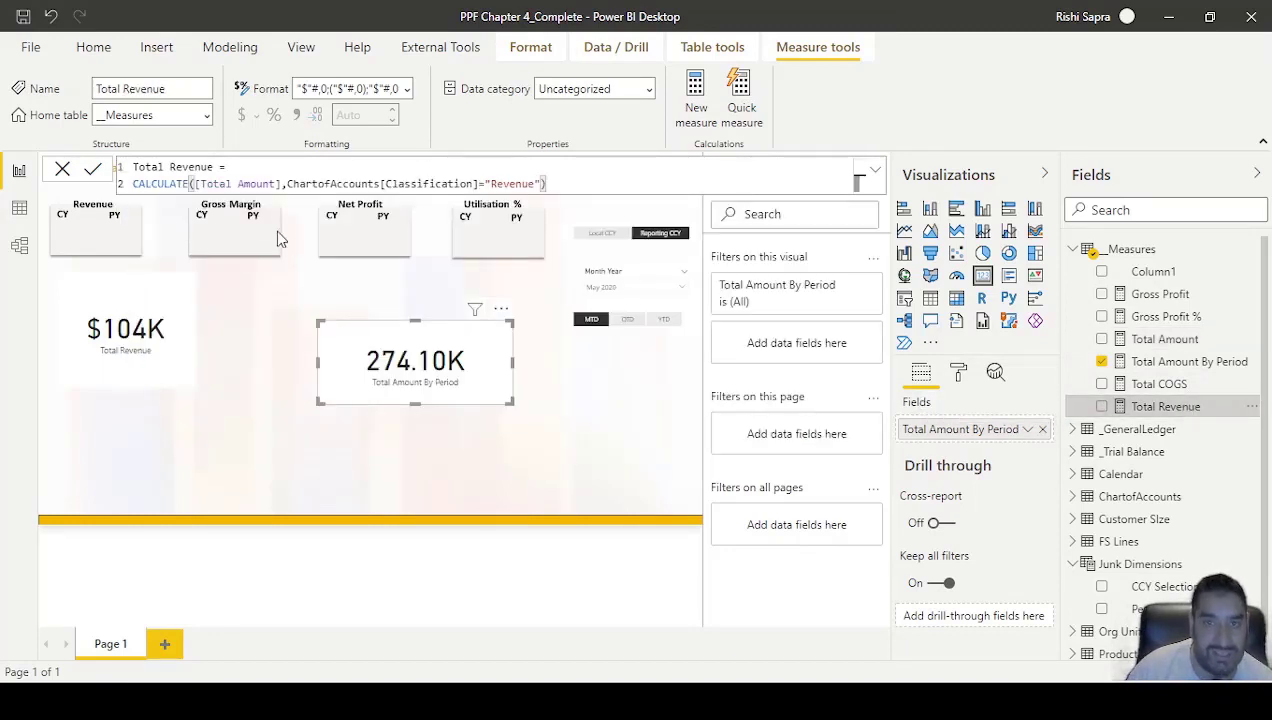
left_click(278, 183)
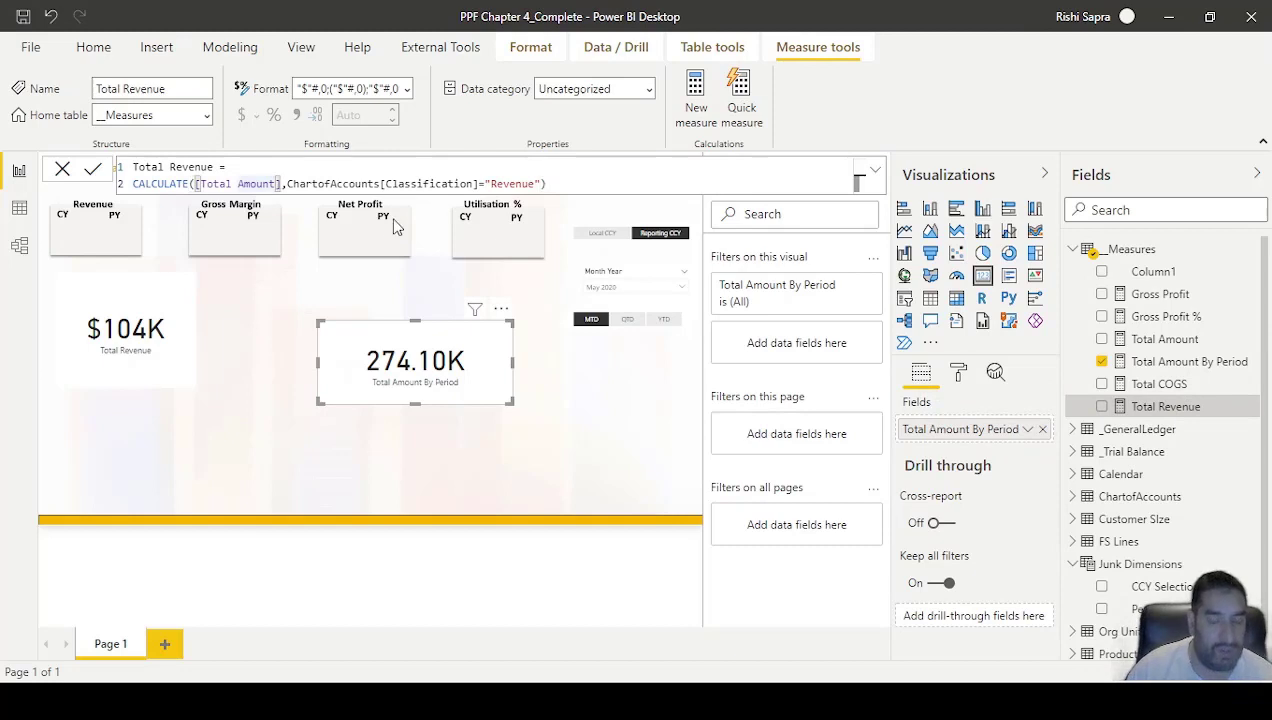
type("By Period")
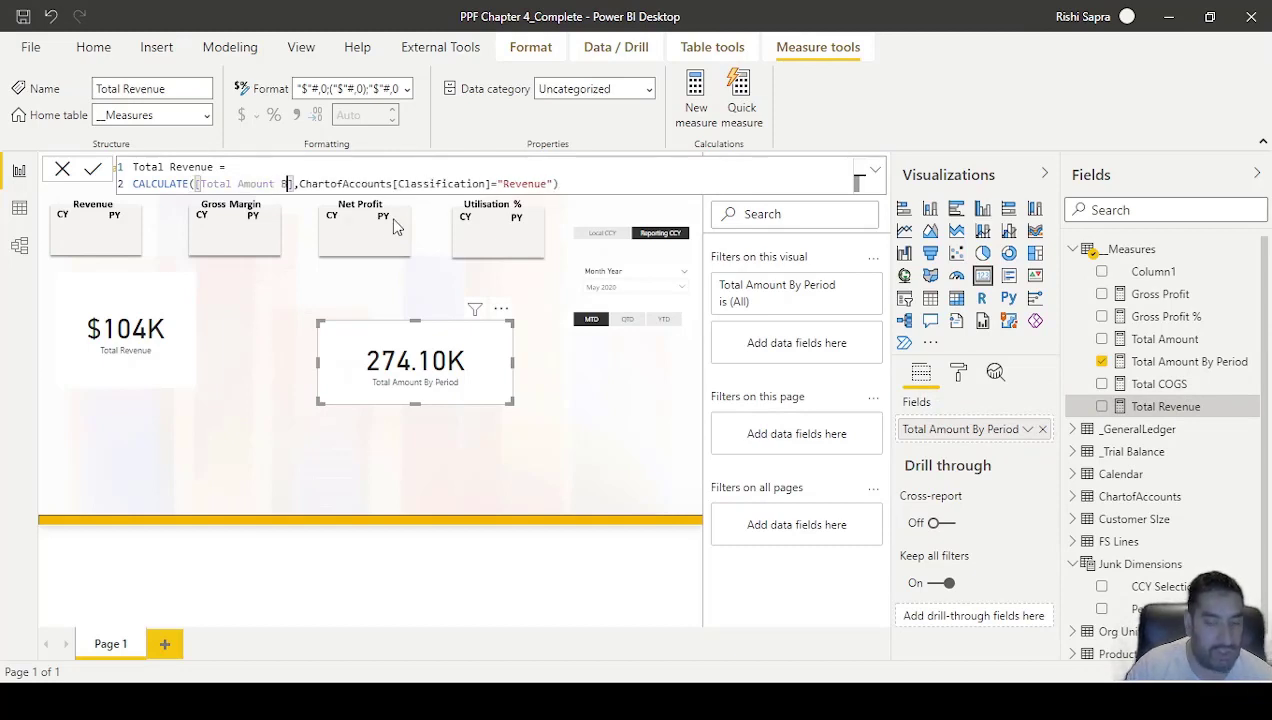
key("Tab")
key("End")
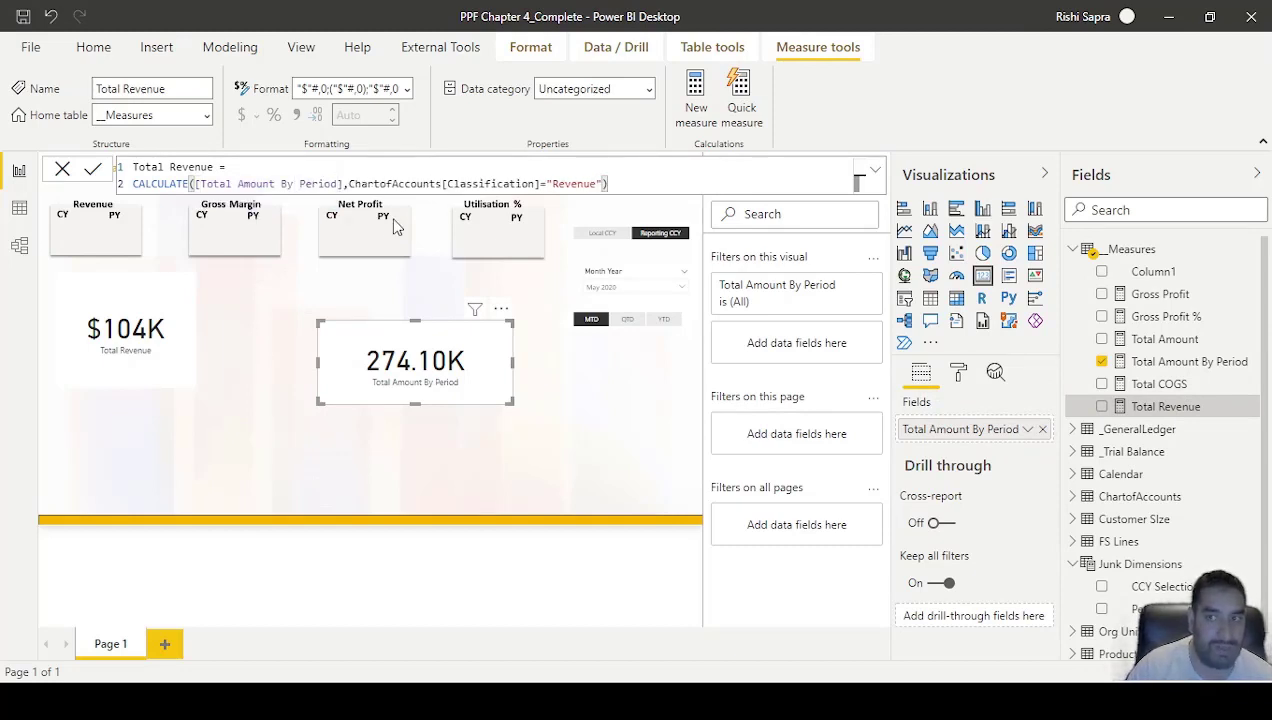
key("Return")
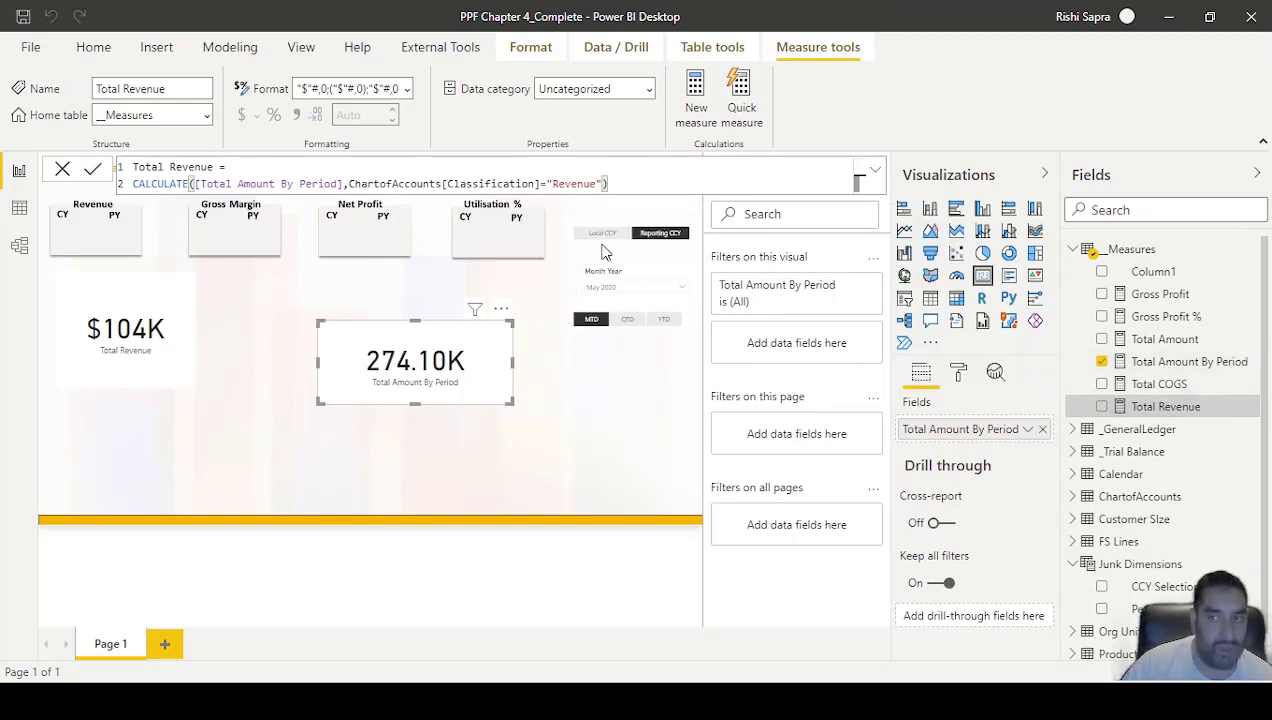
Step: Make the Total COGS measure calculate from [Total Amount By Period] instead of [Total Amount]
left_click(1190, 385)
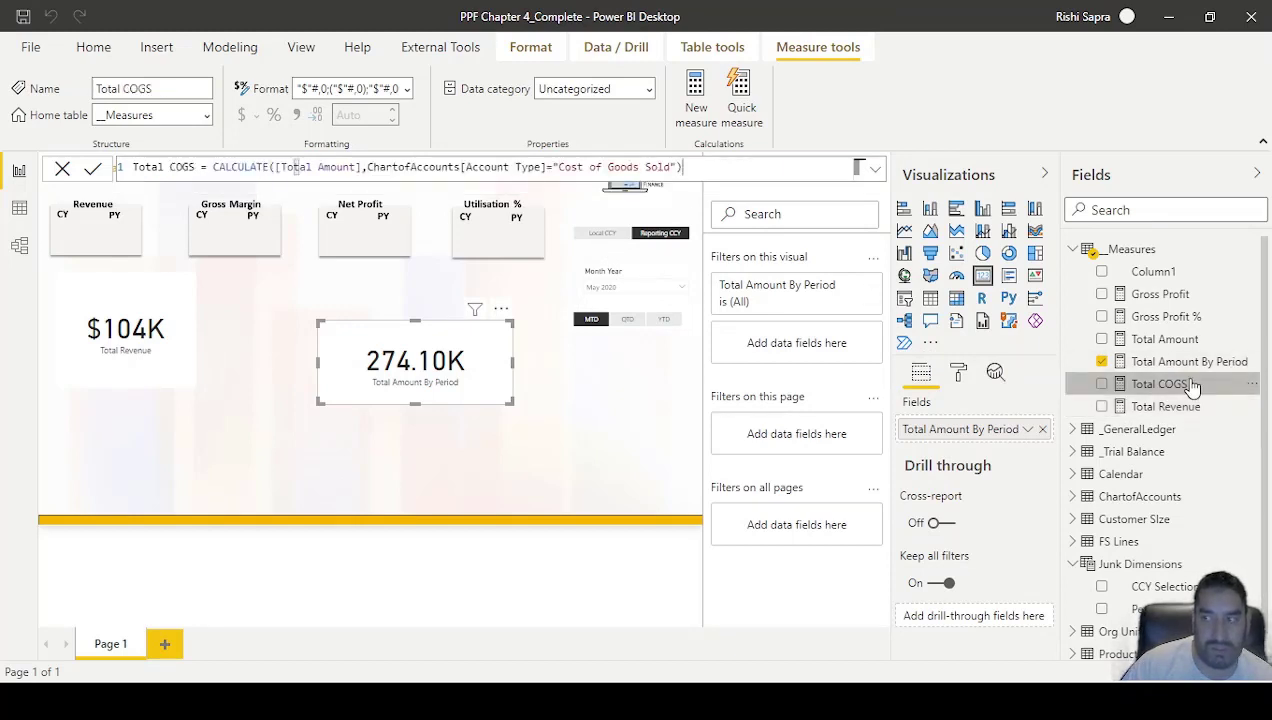
left_click(358, 167)
type("By")
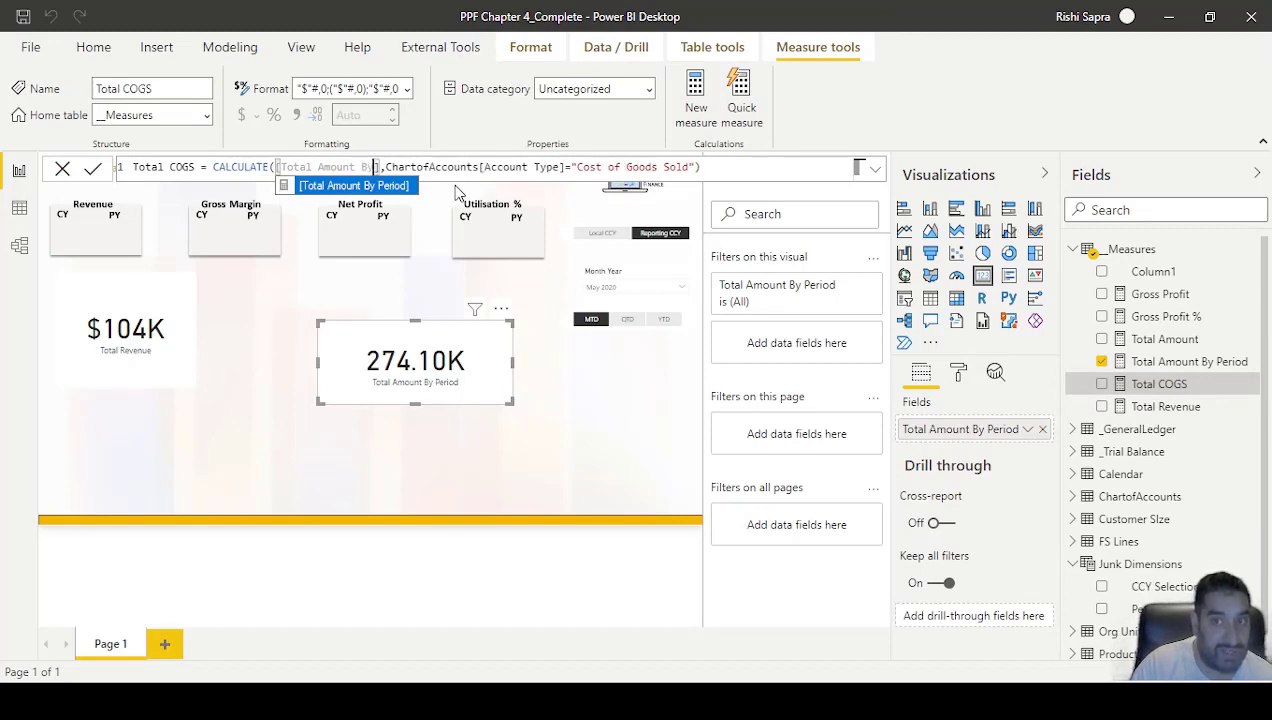
key("Tab")
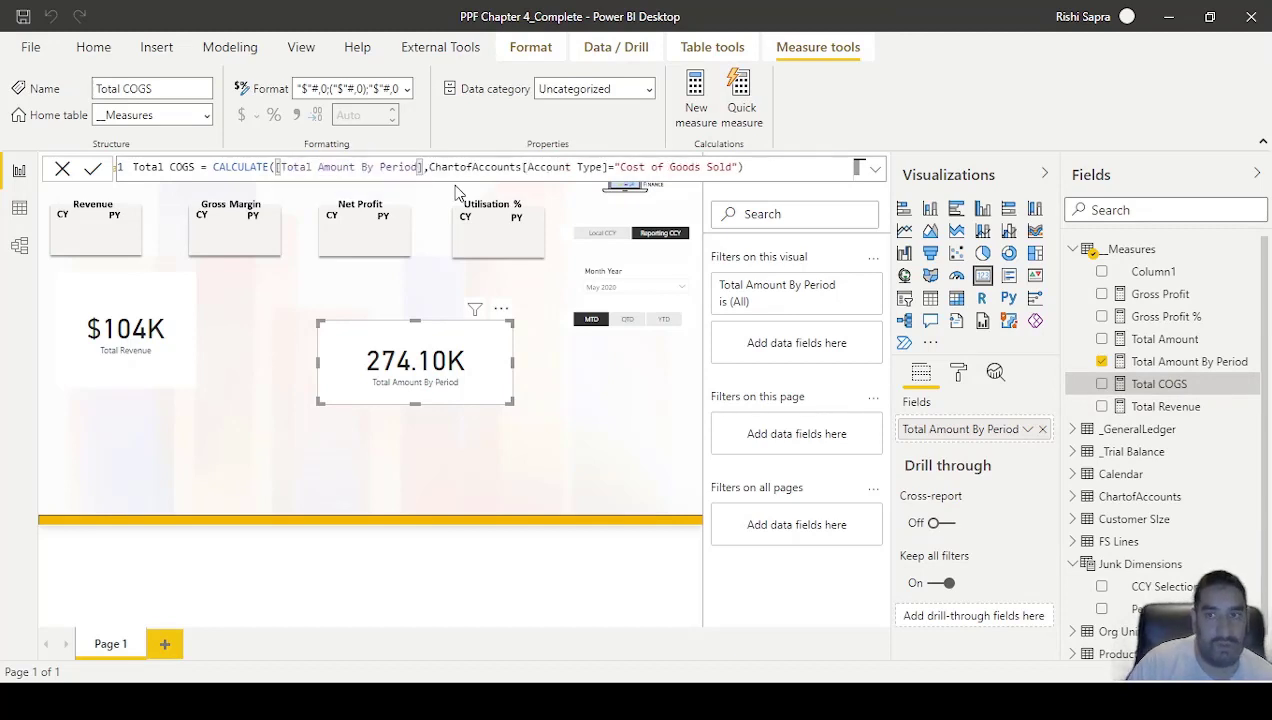
key("Return")
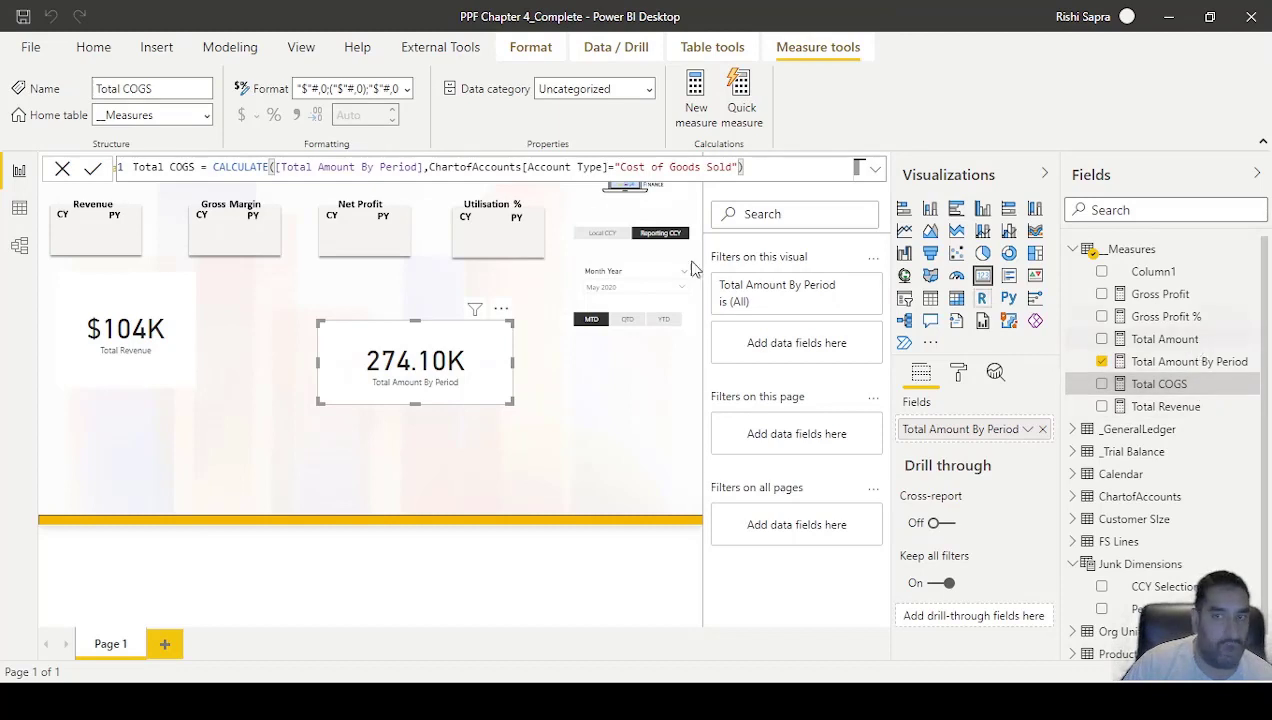
Step: Test the period slicer on both cards by selecting QTD and YTD
left_click(628, 319)
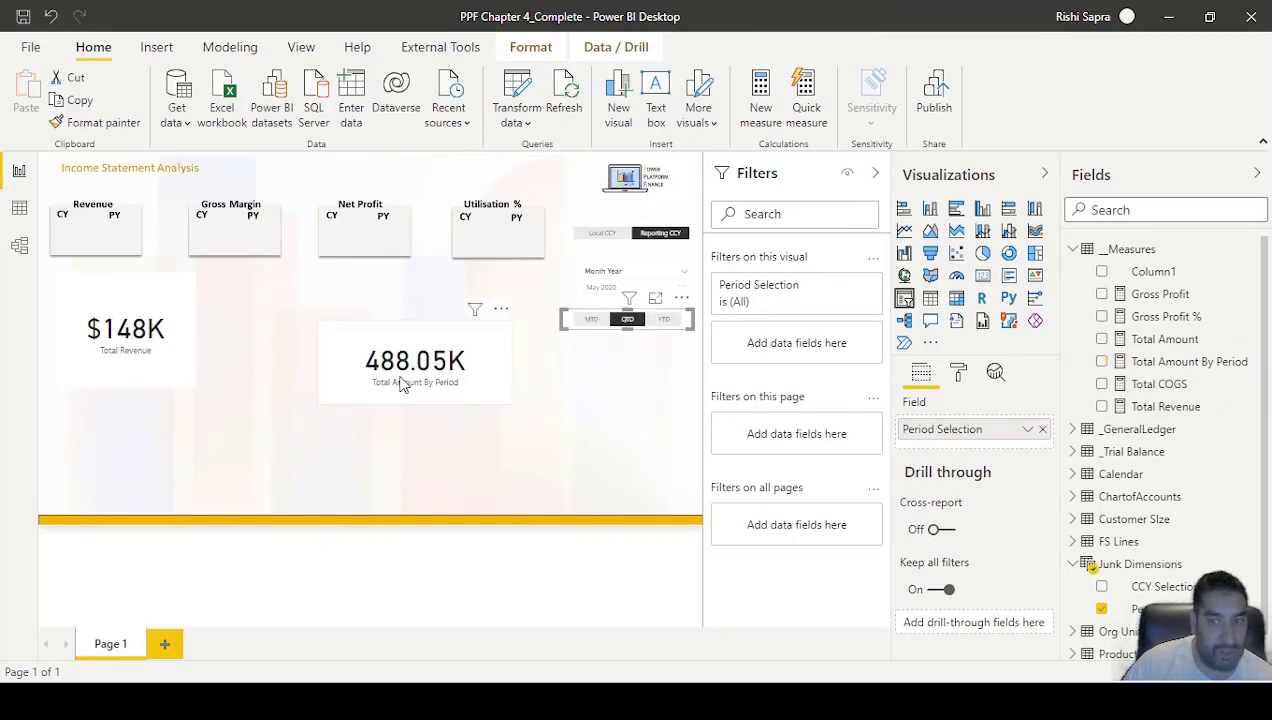
left_click(664, 319)
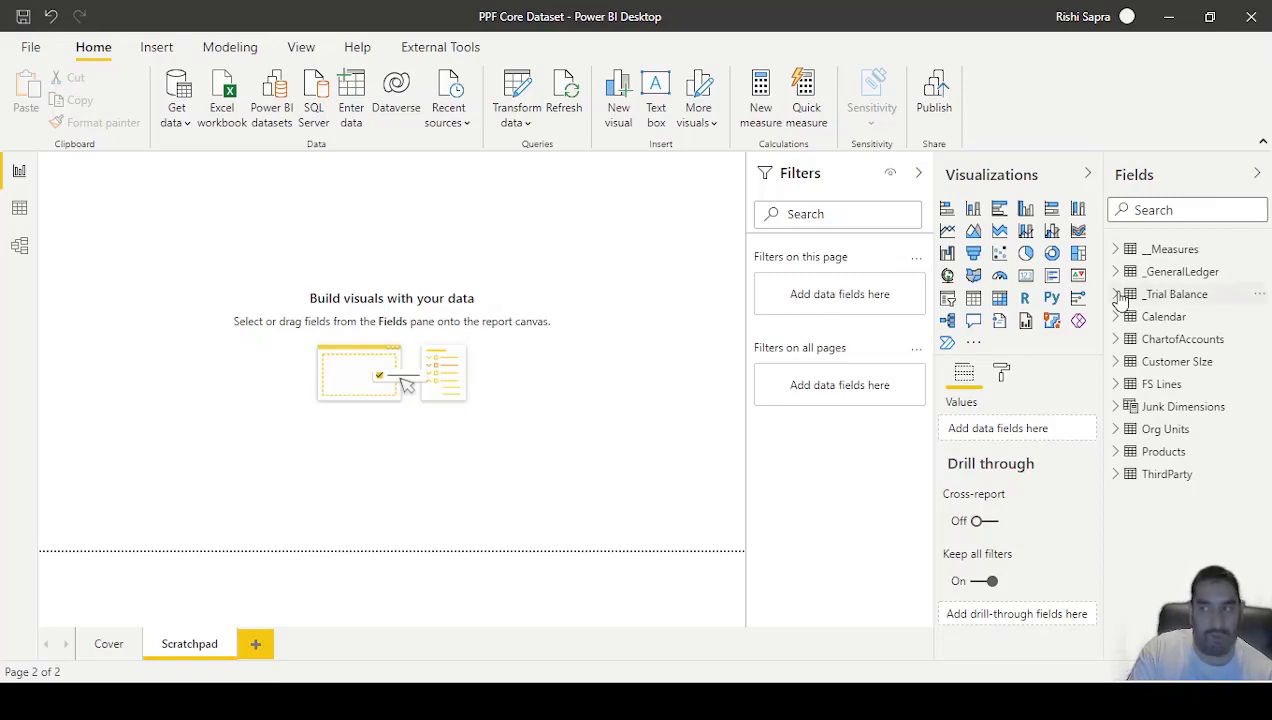
Step: Insert a matrix on the Scratchpad page of PPF Core Dataset, enlarge it and move it near the page centre
left_click(999, 299)
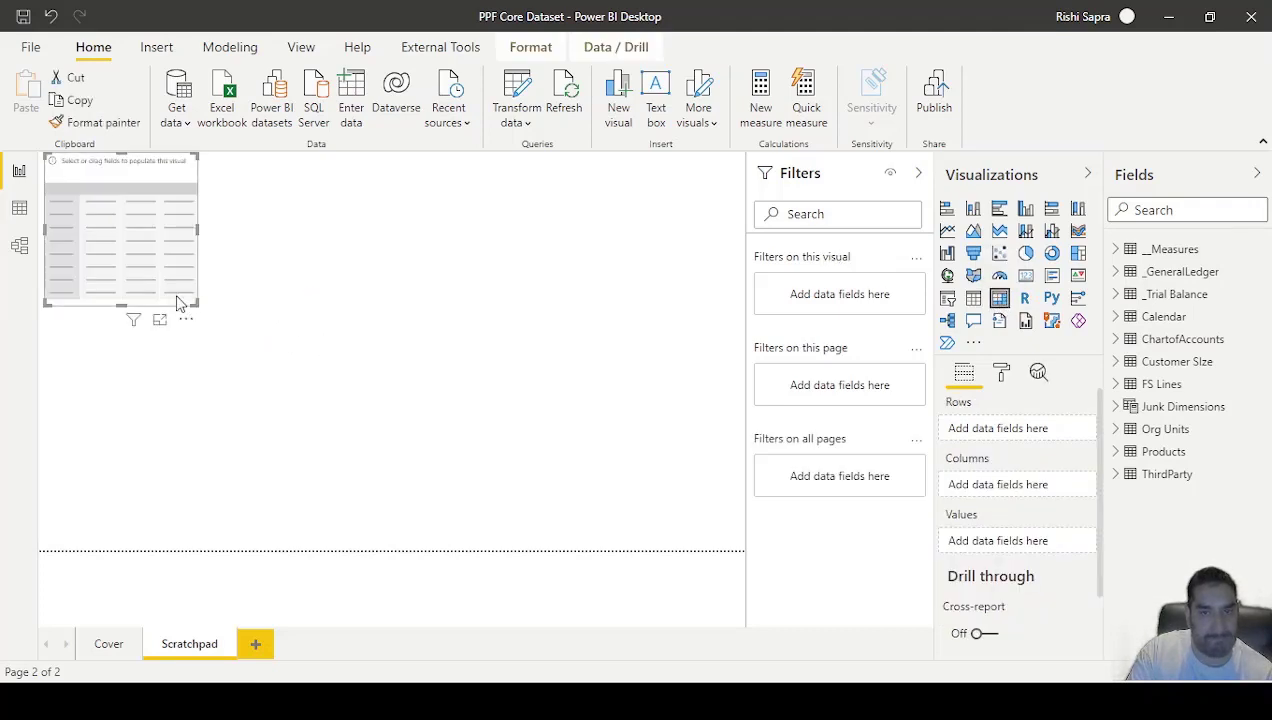
left_click_drag(197, 307, 468, 437)
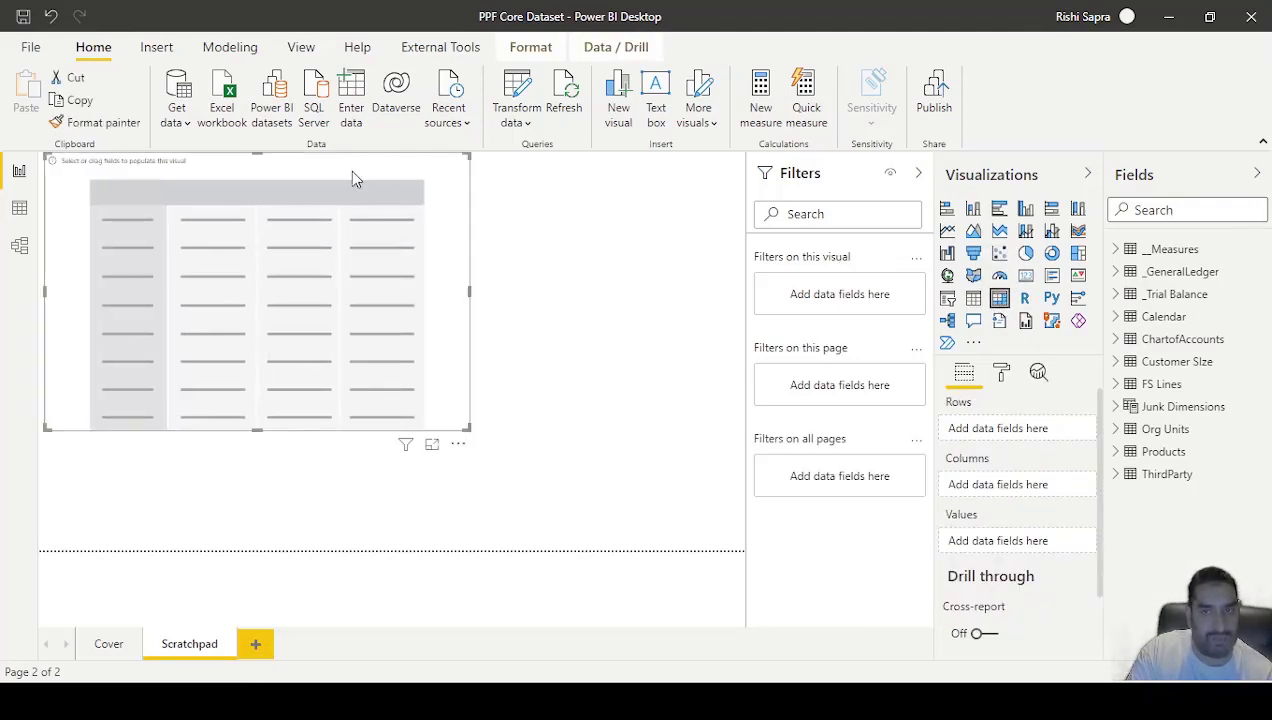
left_click_drag(351, 178, 487, 227)
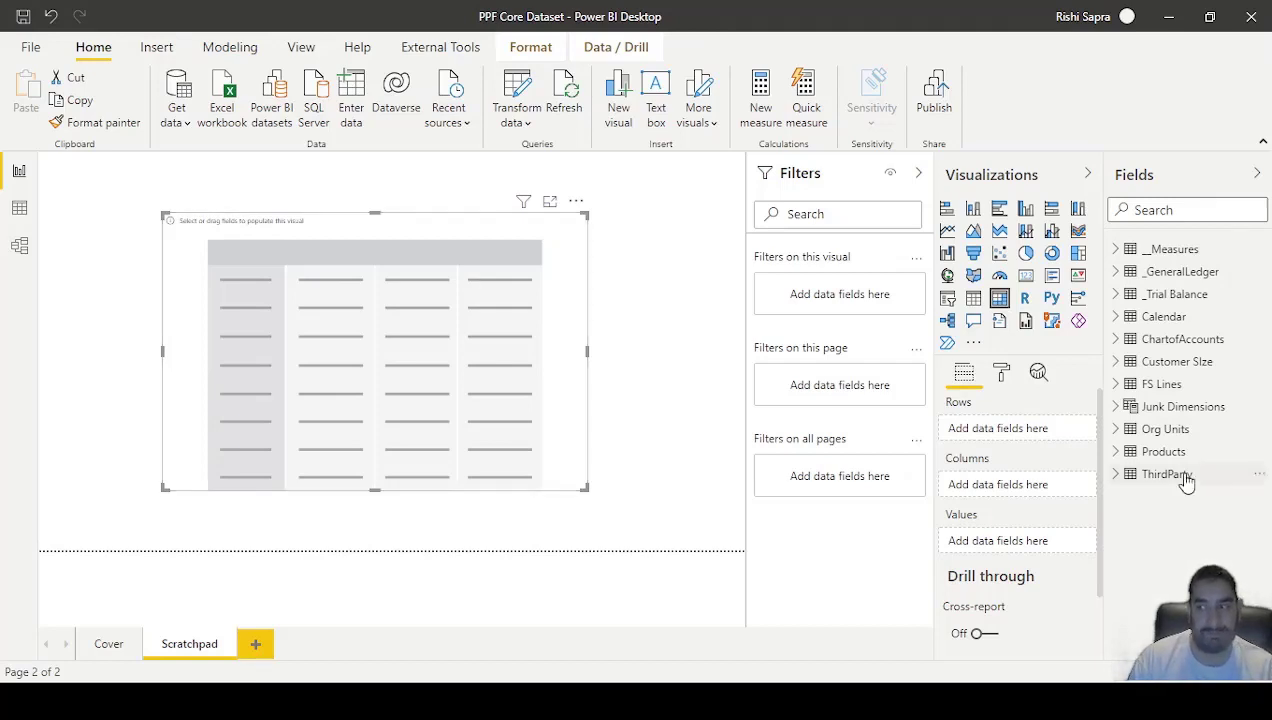
Step: Add Level 1, Level 2 and Level 3 from FS Lines as the matrix's row hierarchy
left_click(1118, 384)
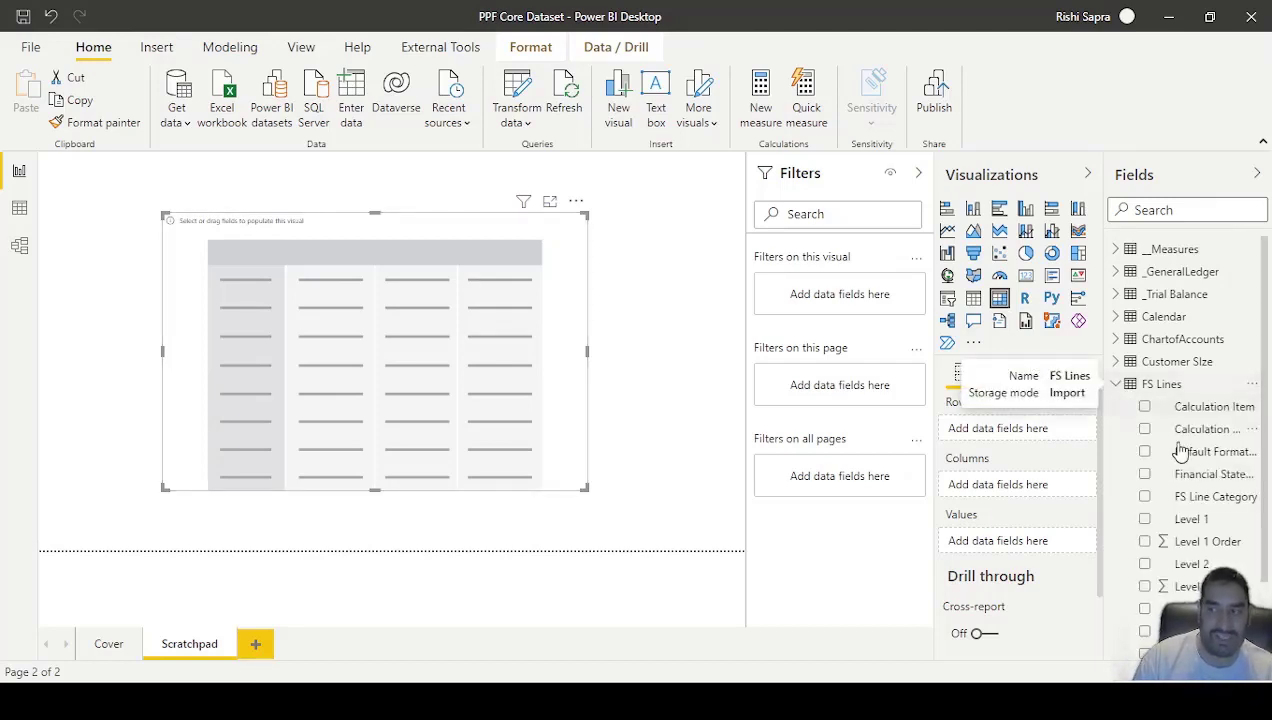
left_click_drag(1191, 519, 1035, 438)
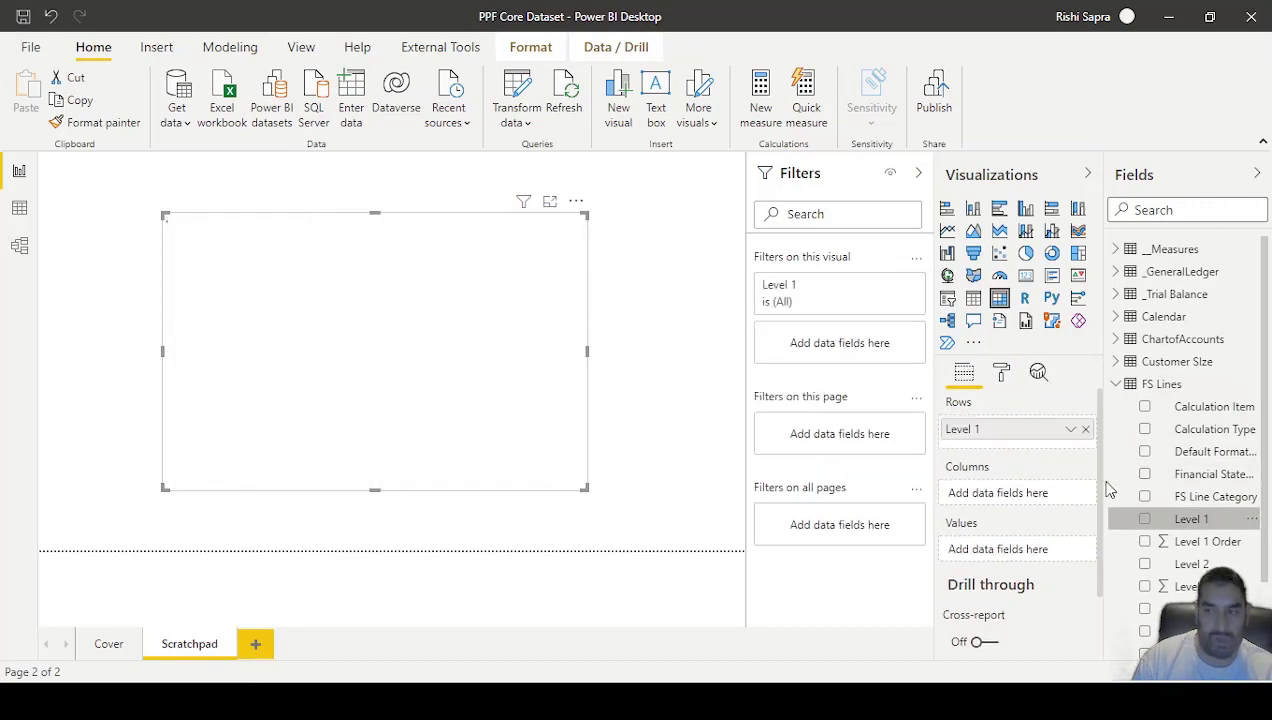
left_click_drag(1191, 564, 997, 446)
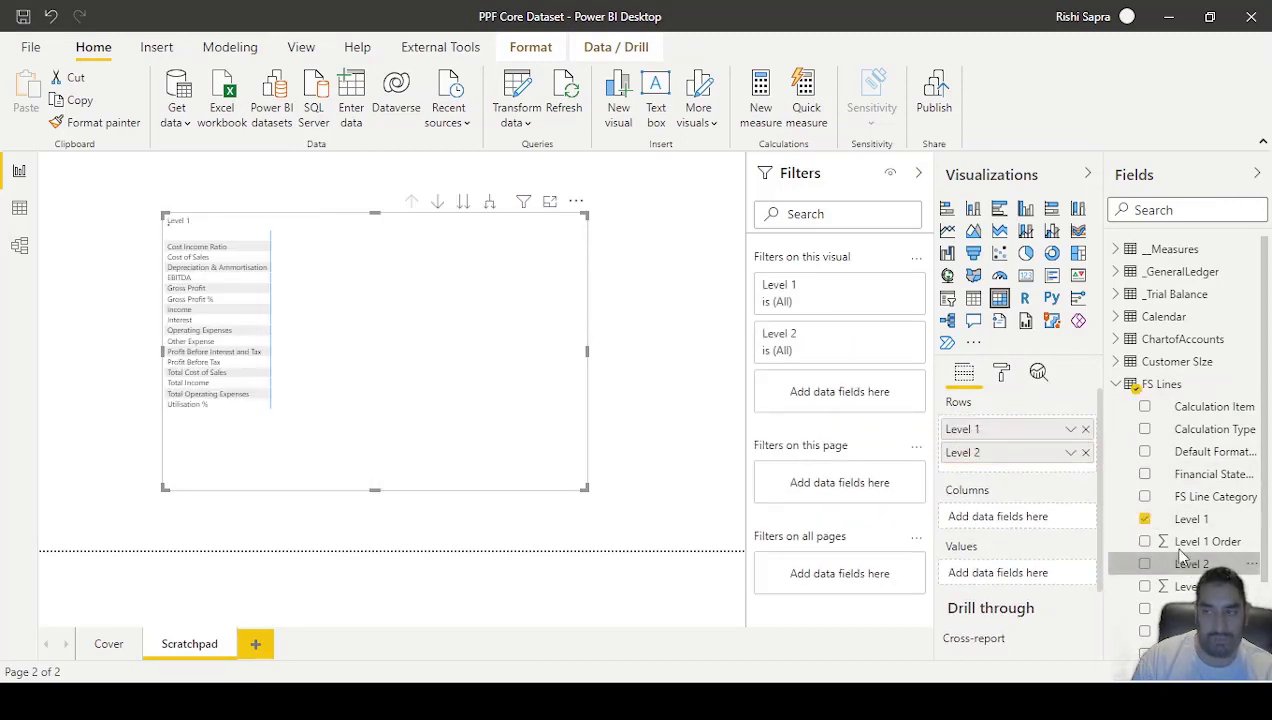
left_click_drag(1191, 608, 1048, 470)
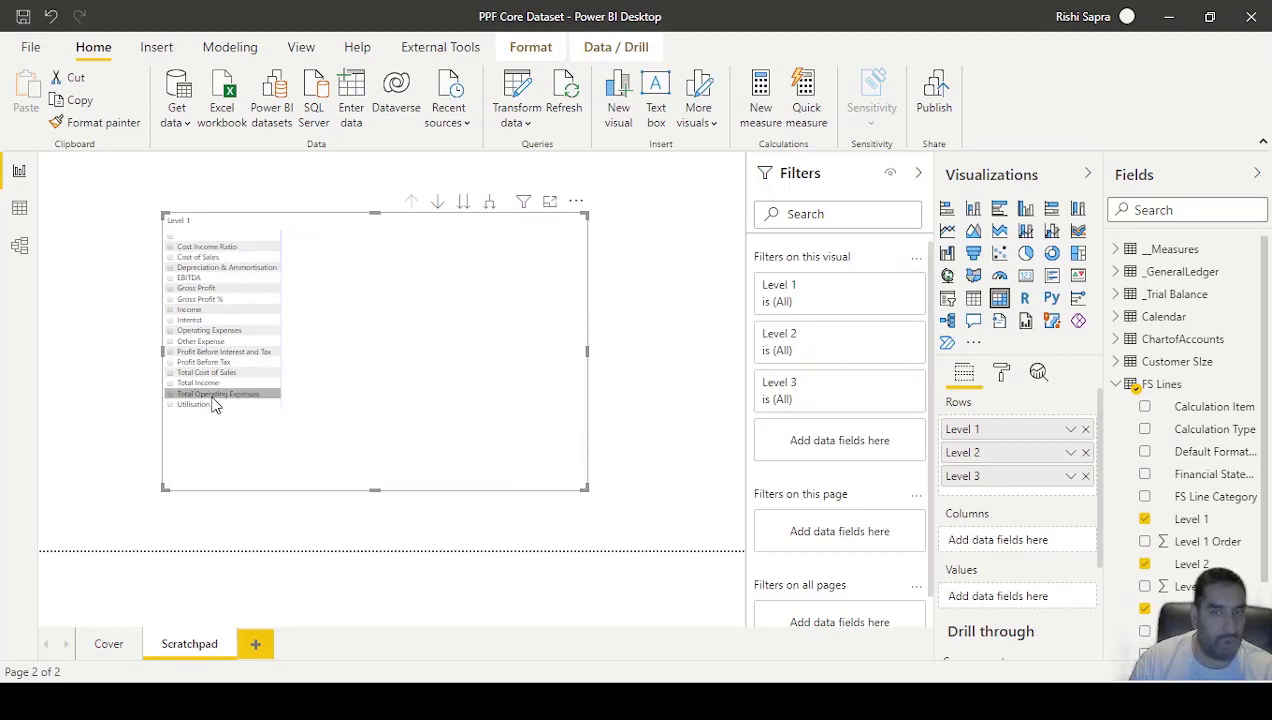
Step: Try to sort the FS Lines Level 3 column by Level 3 Order
scroll(1240, 556, "down", 2)
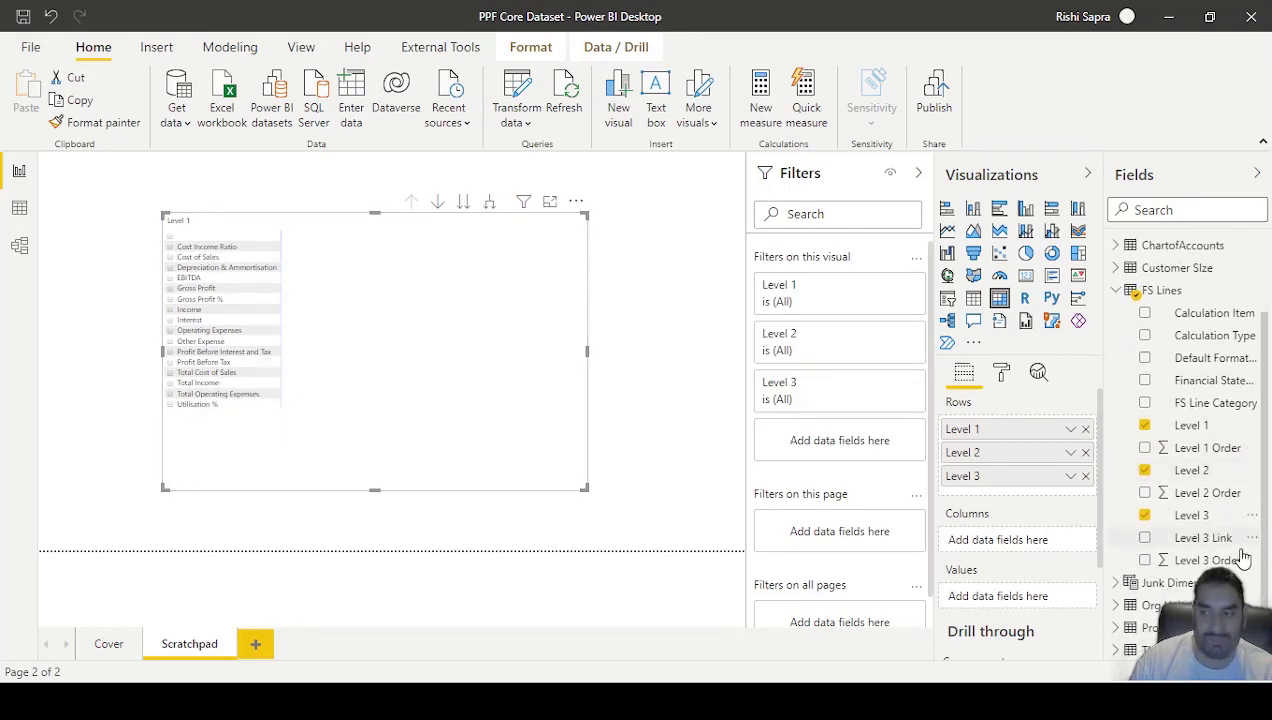
left_click(1192, 516)
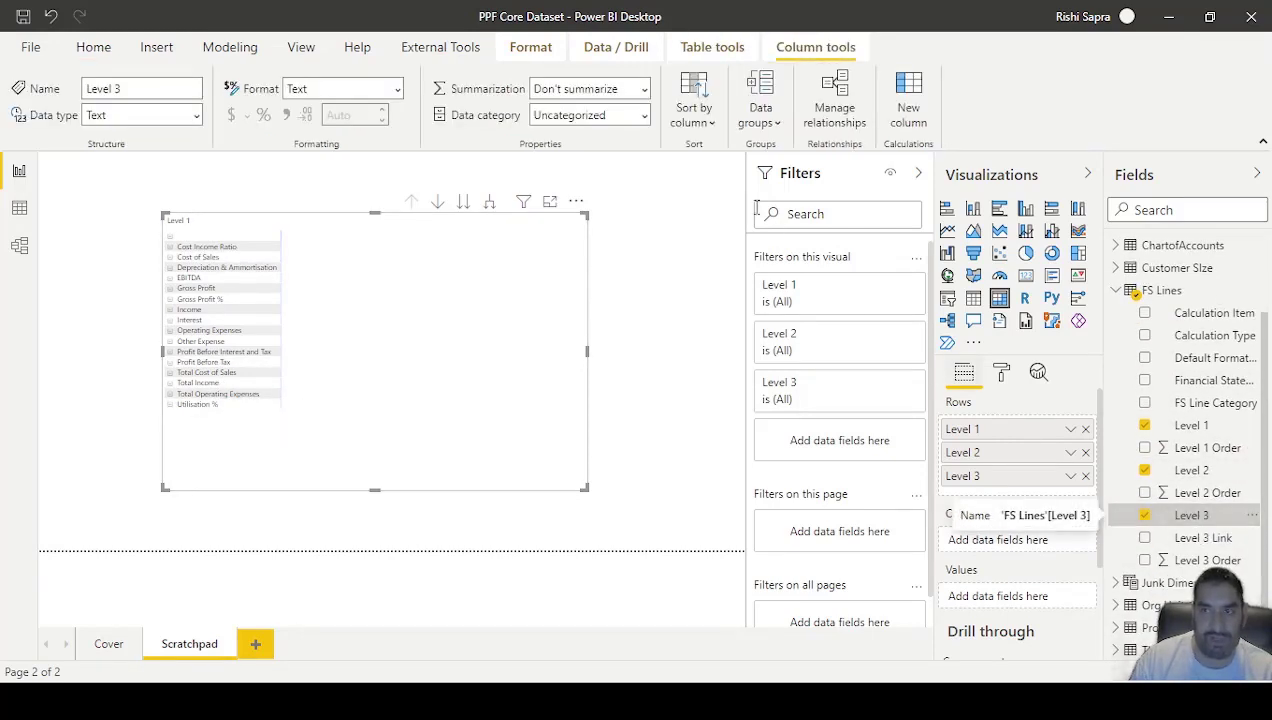
left_click(714, 128)
left_click(750, 485)
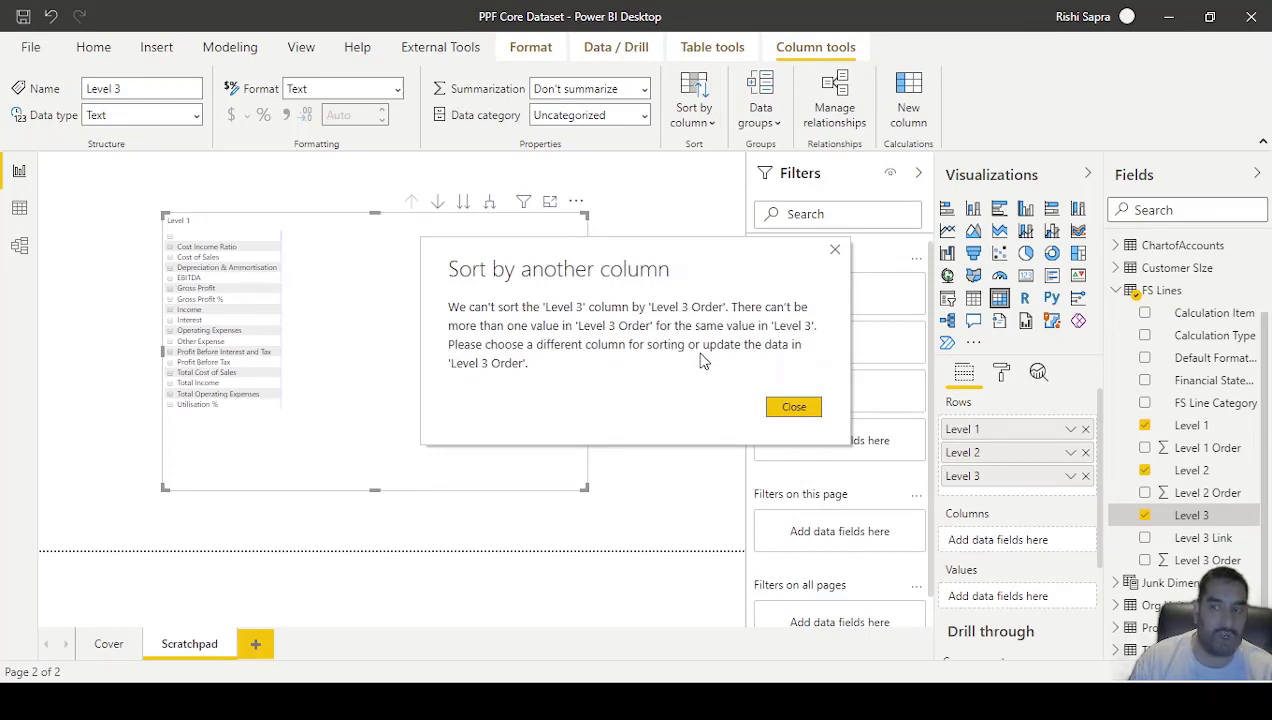
Step: Widen the field list and open the FS Lines query in Power Query Editor
left_click(790, 407)
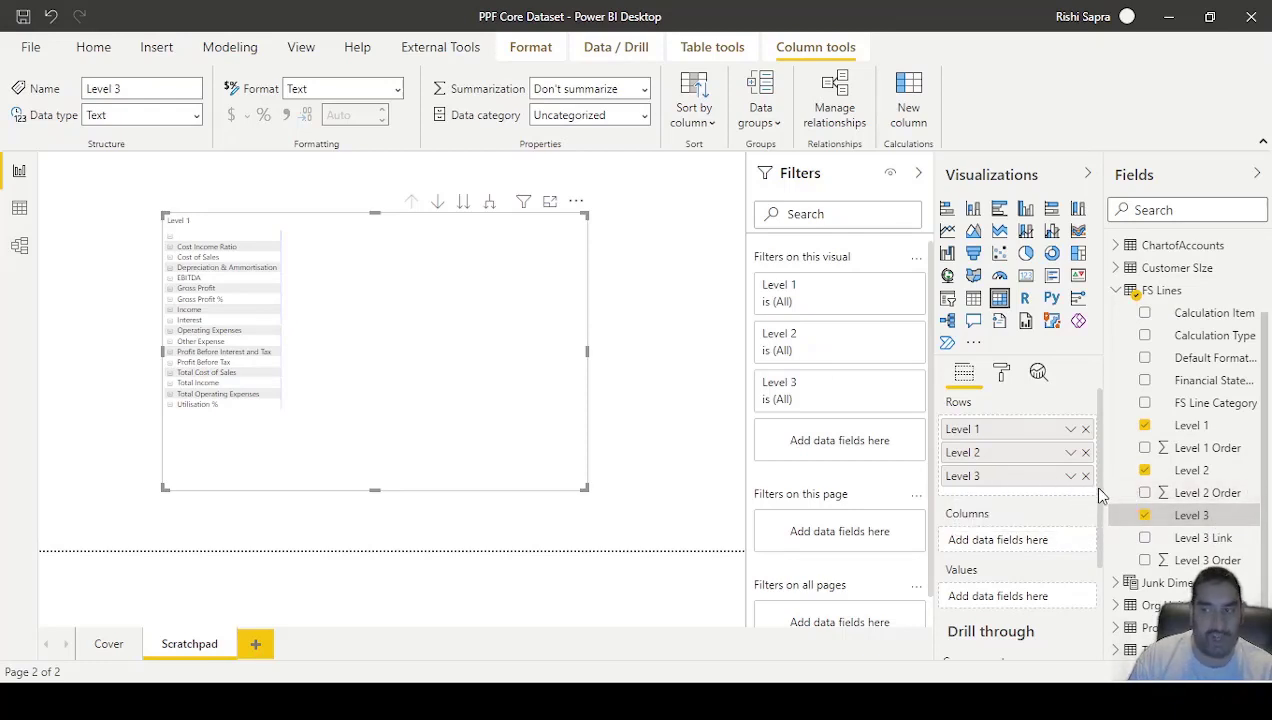
left_click_drag(1105, 488, 1034, 497)
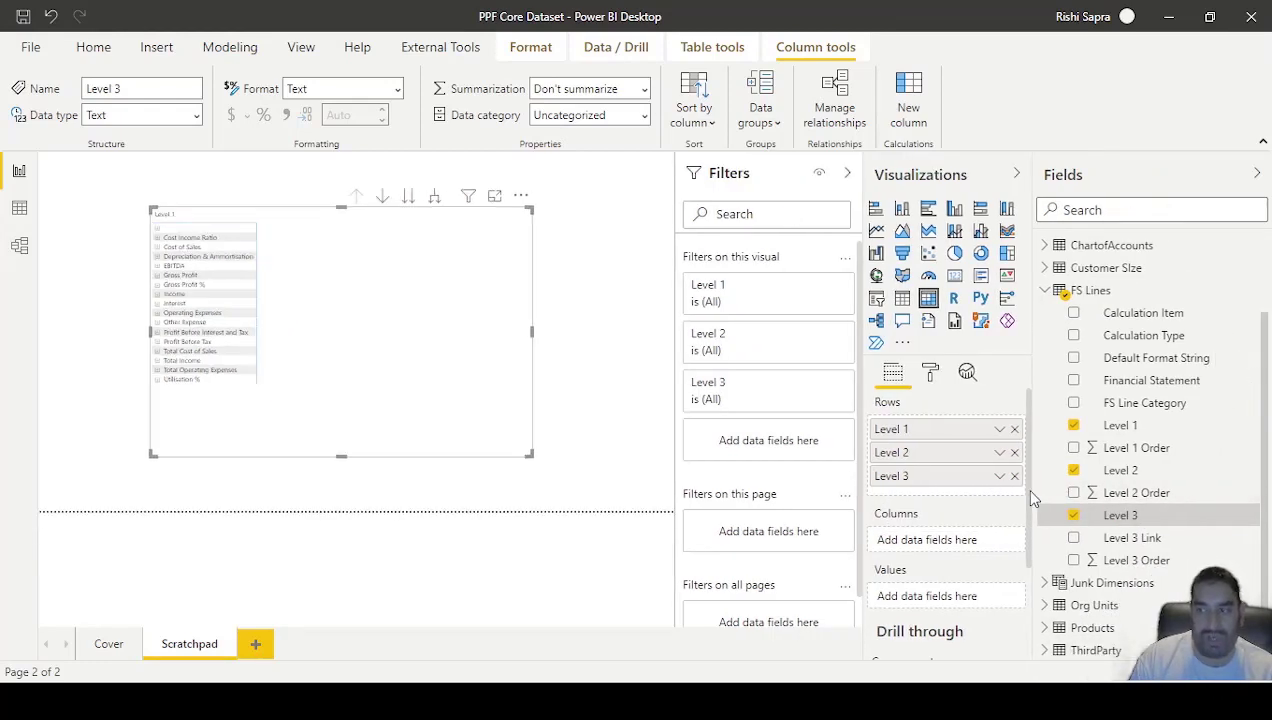
left_click(116, 50)
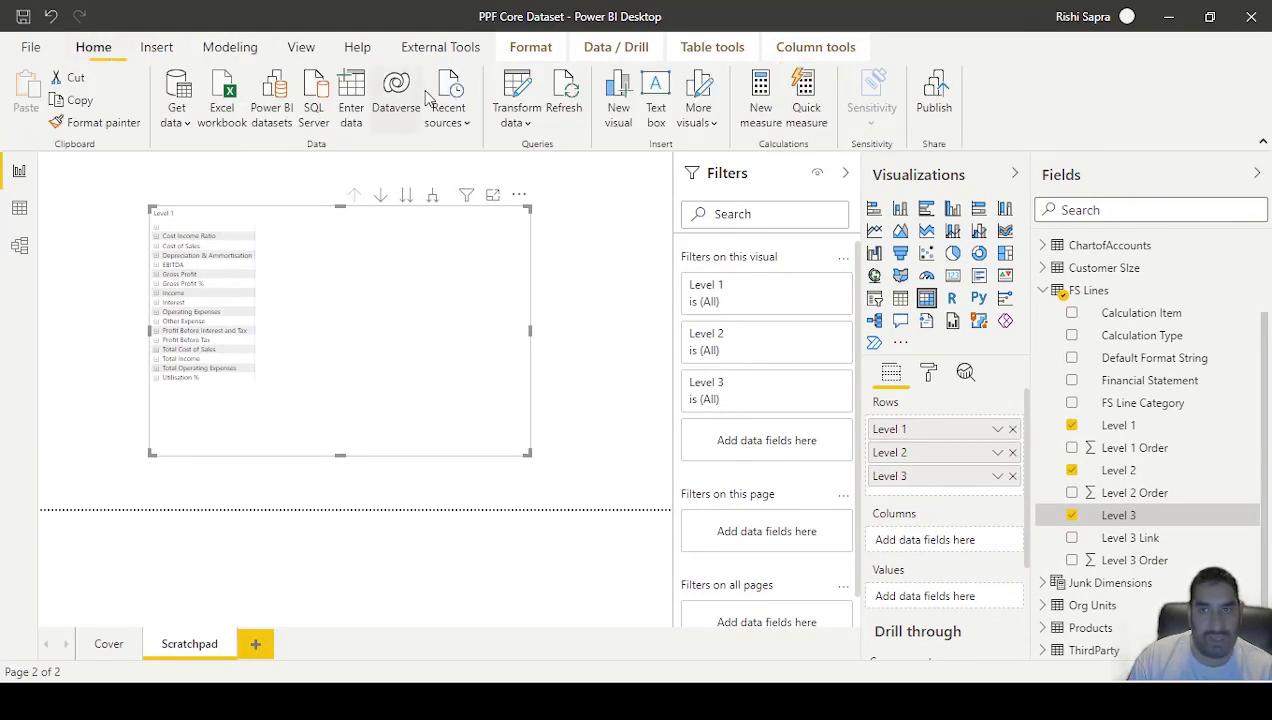
left_click(512, 95)
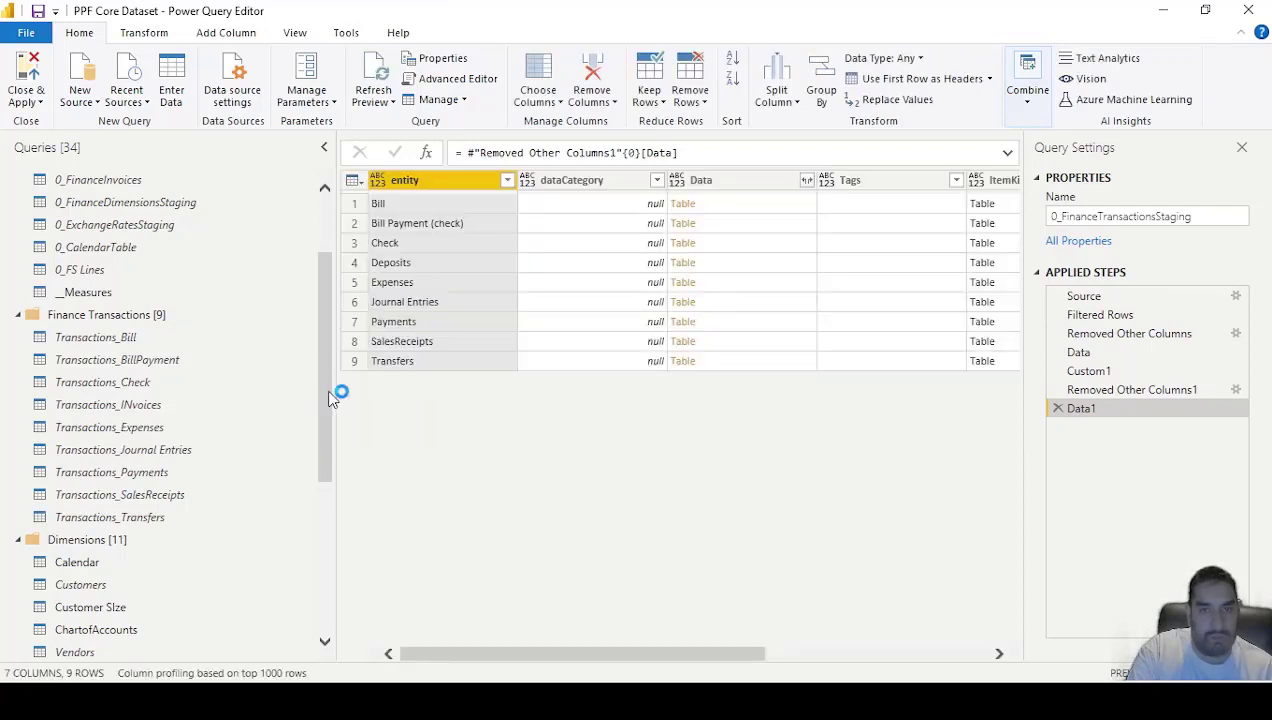
left_click_drag(330, 397, 307, 548)
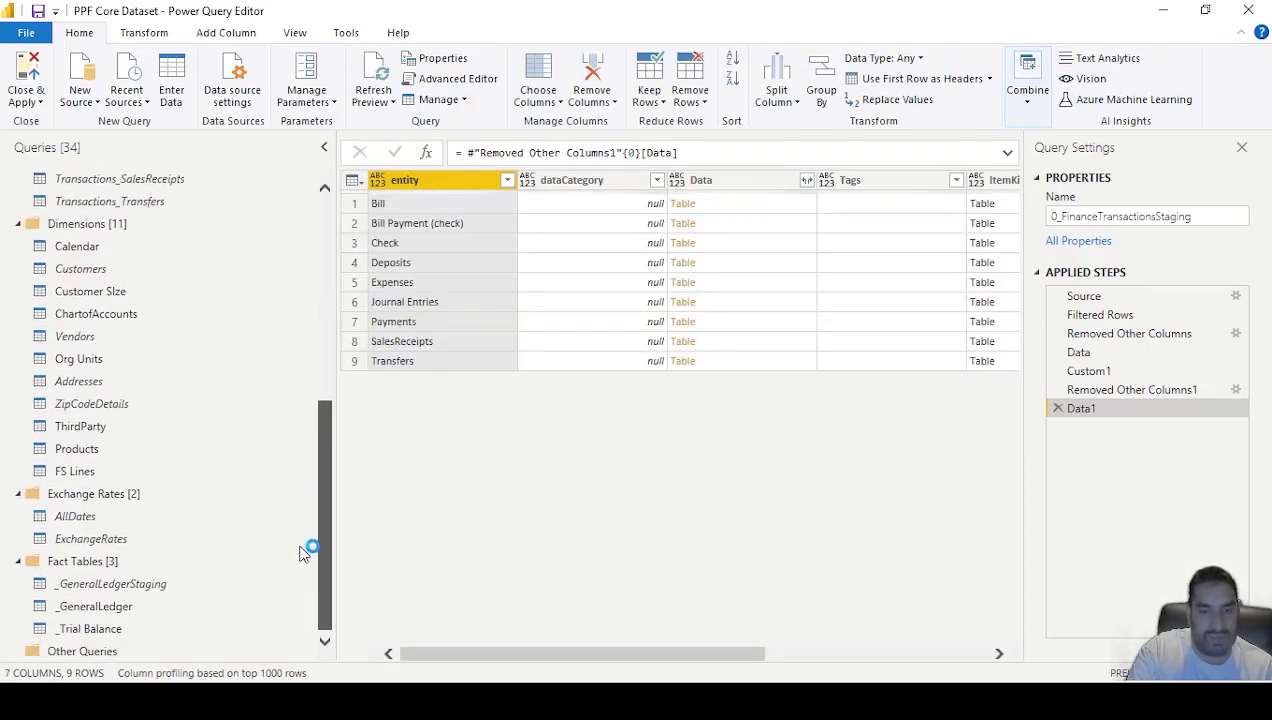
left_click(208, 472)
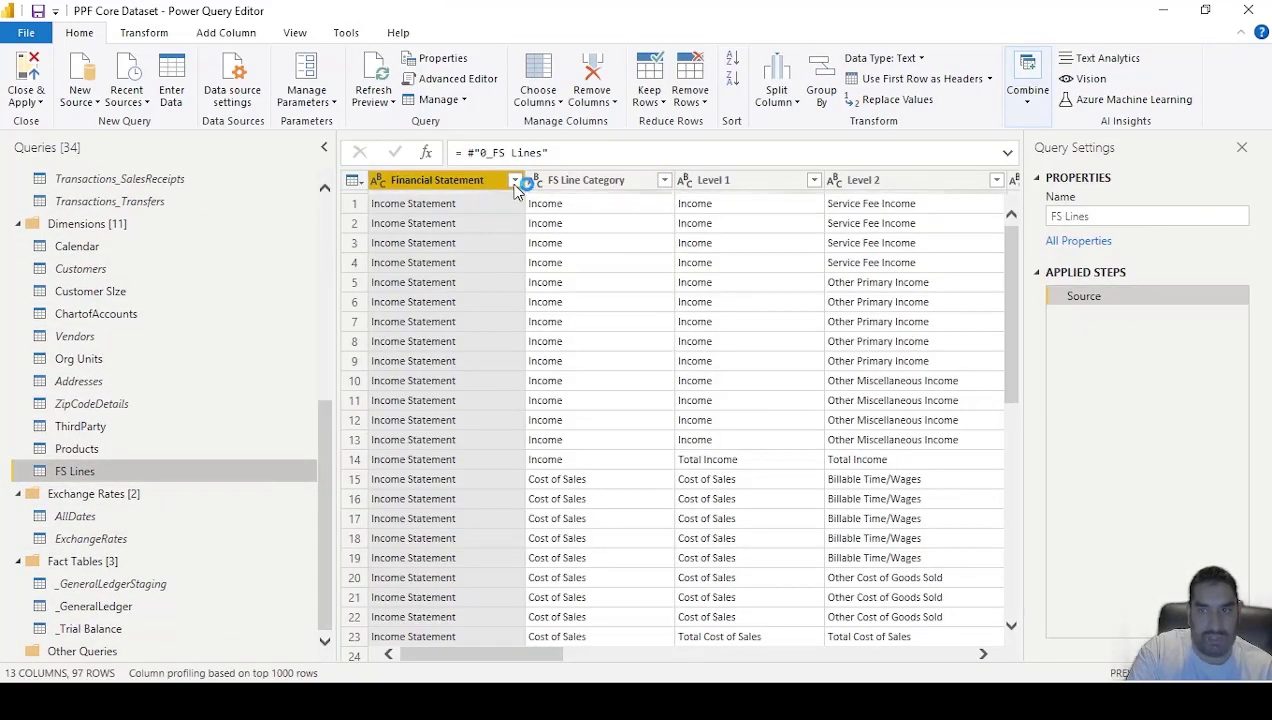
Step: Filter the blank values out of the Level 1 column and apply the query changes to the dataset
left_click(814, 181)
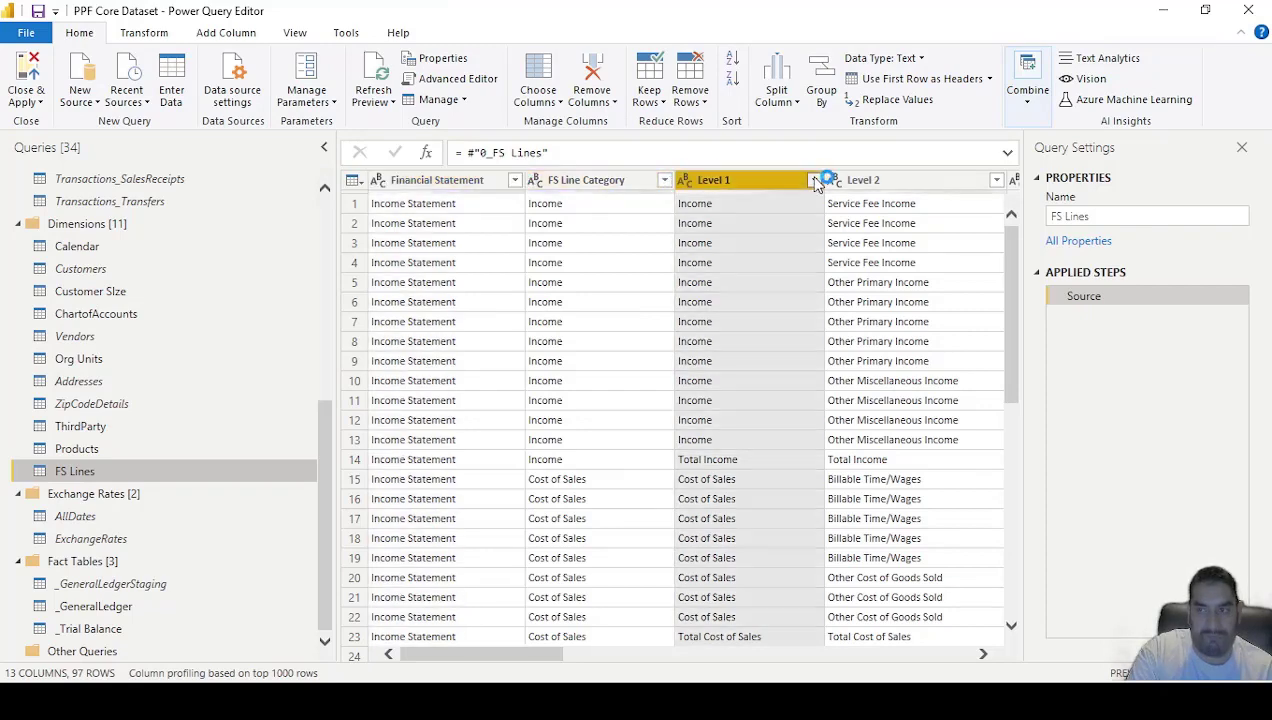
left_click(572, 400)
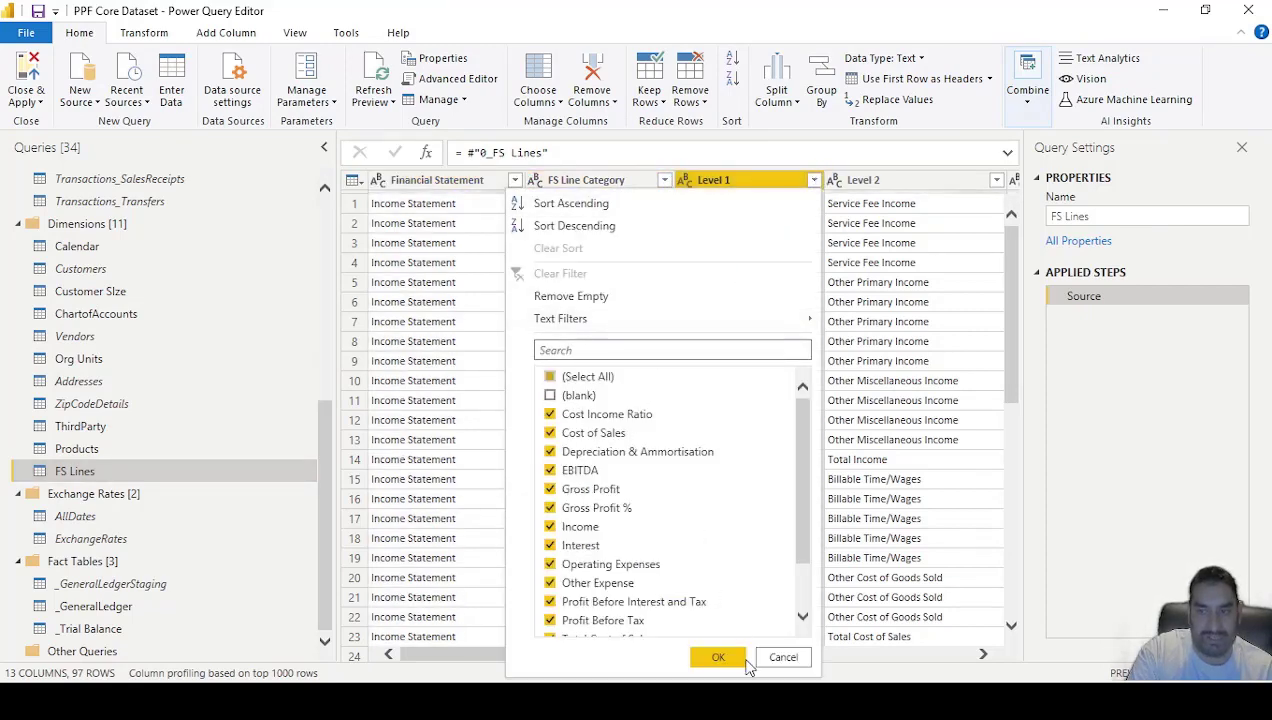
left_click(718, 657)
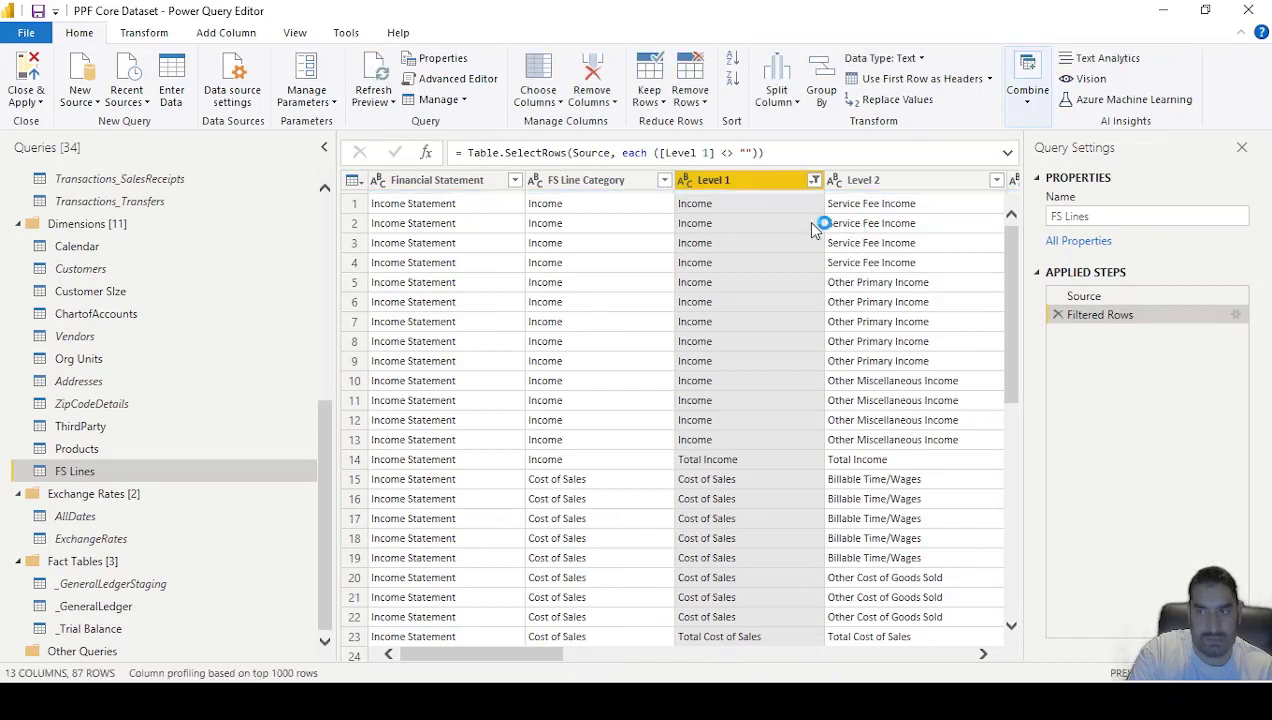
left_click(43, 70)
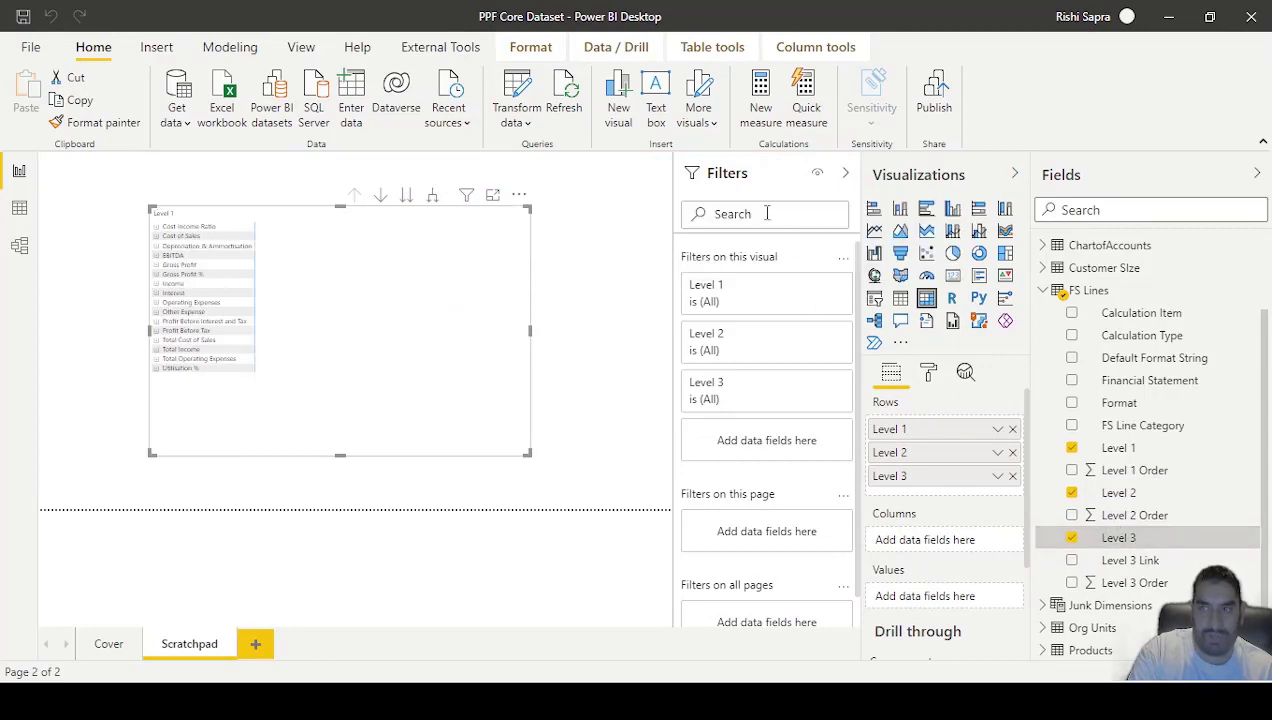
Step: Sort the FS Lines columns Level 3, Level 1 and Level 2 by Level 3 Order, Level 1 Order and Level 2 Order respectively
left_click(834, 46)
left_click(705, 118)
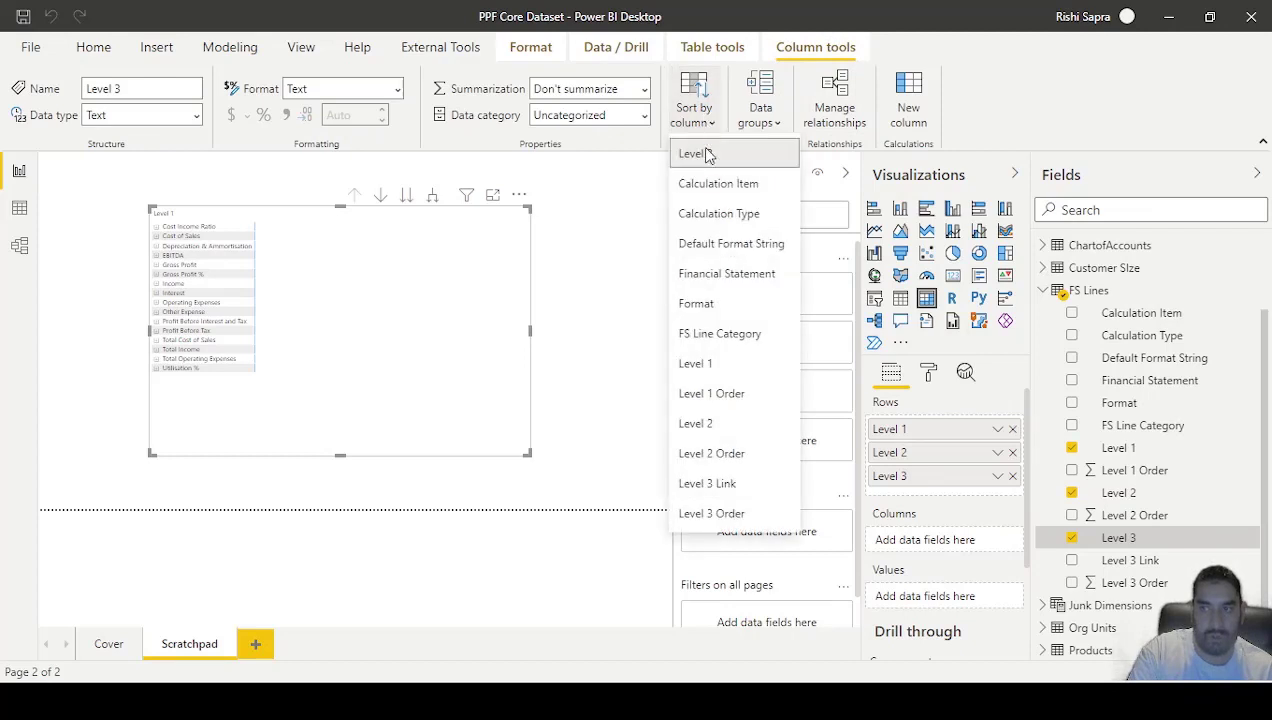
left_click(740, 512)
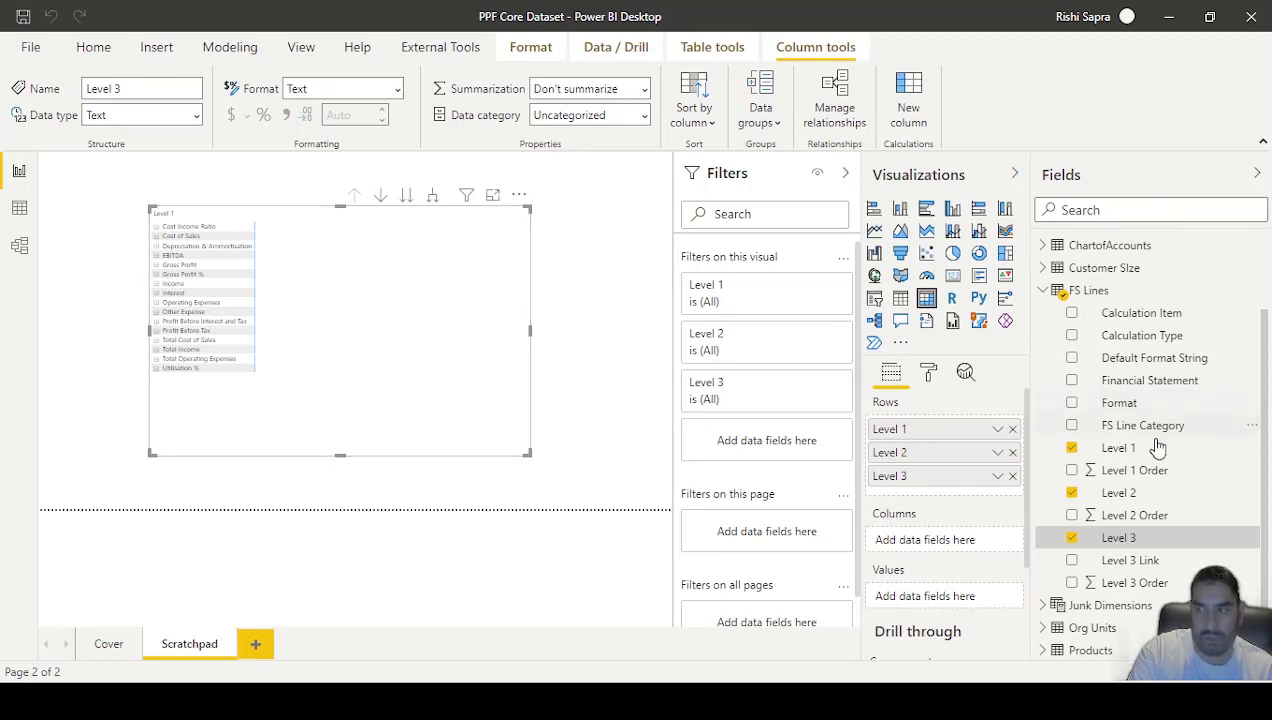
left_click(694, 110)
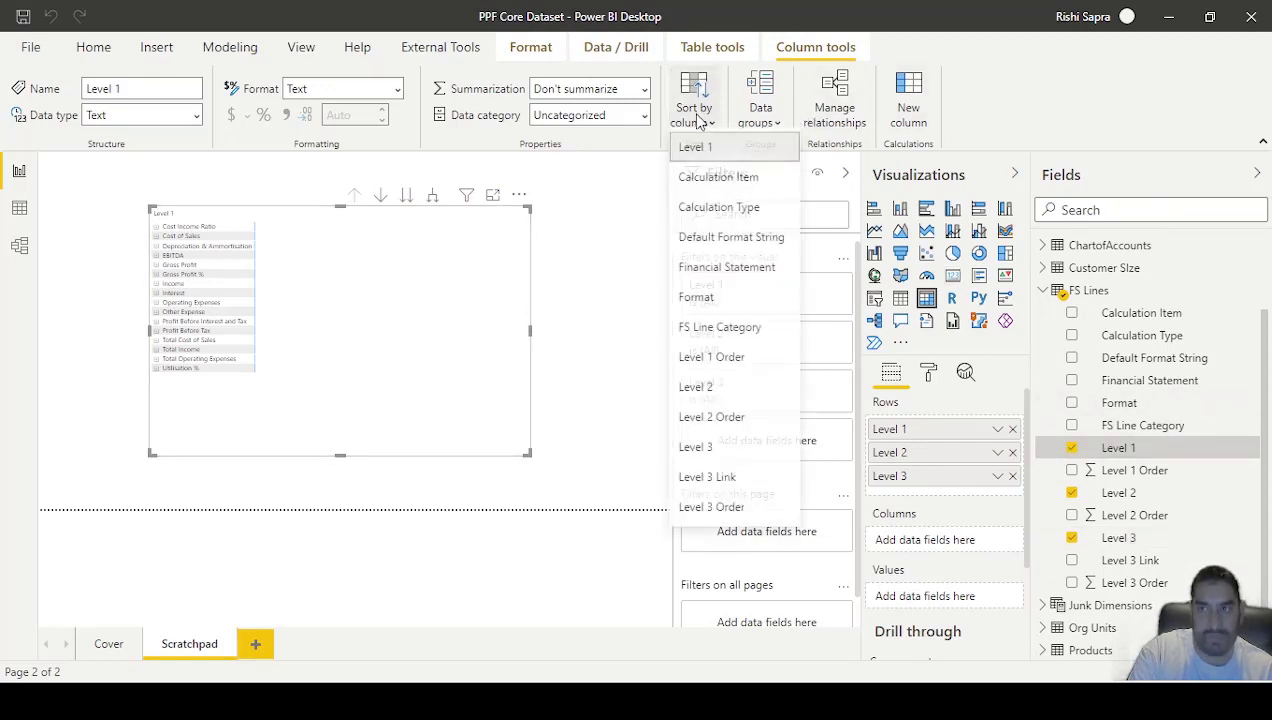
left_click(750, 364)
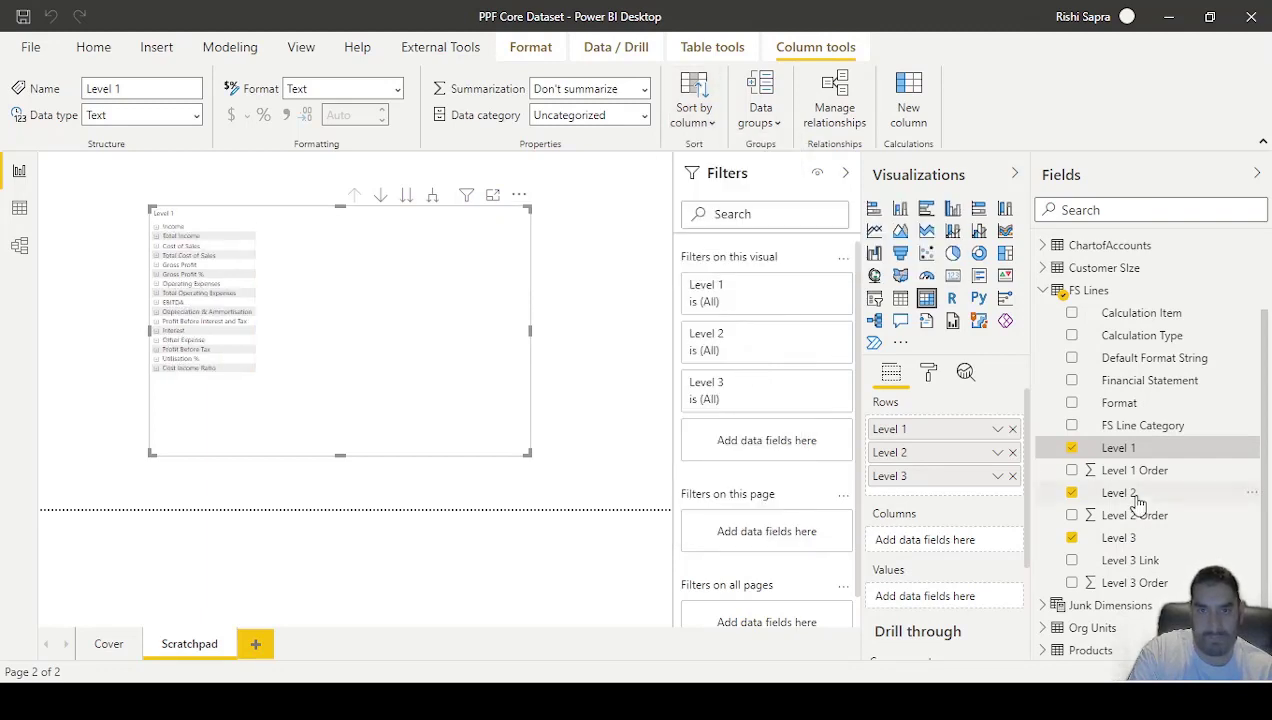
left_click(1125, 492)
left_click(700, 116)
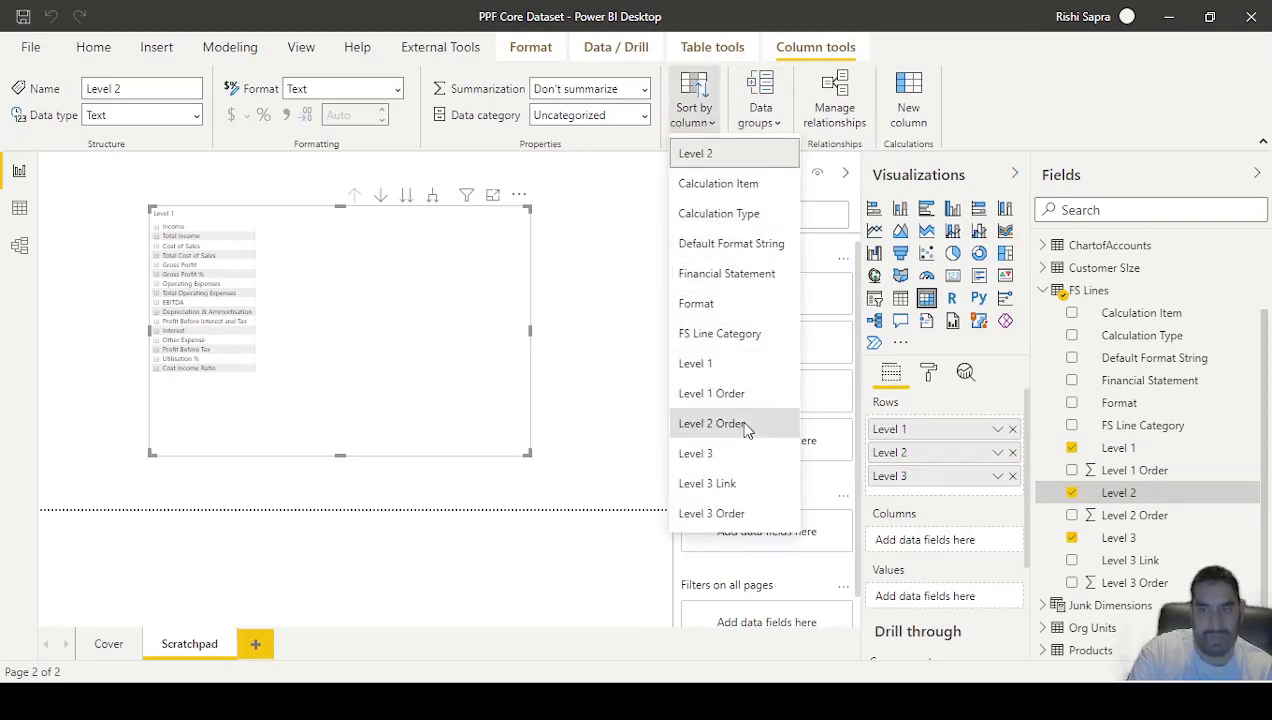
left_click(746, 429)
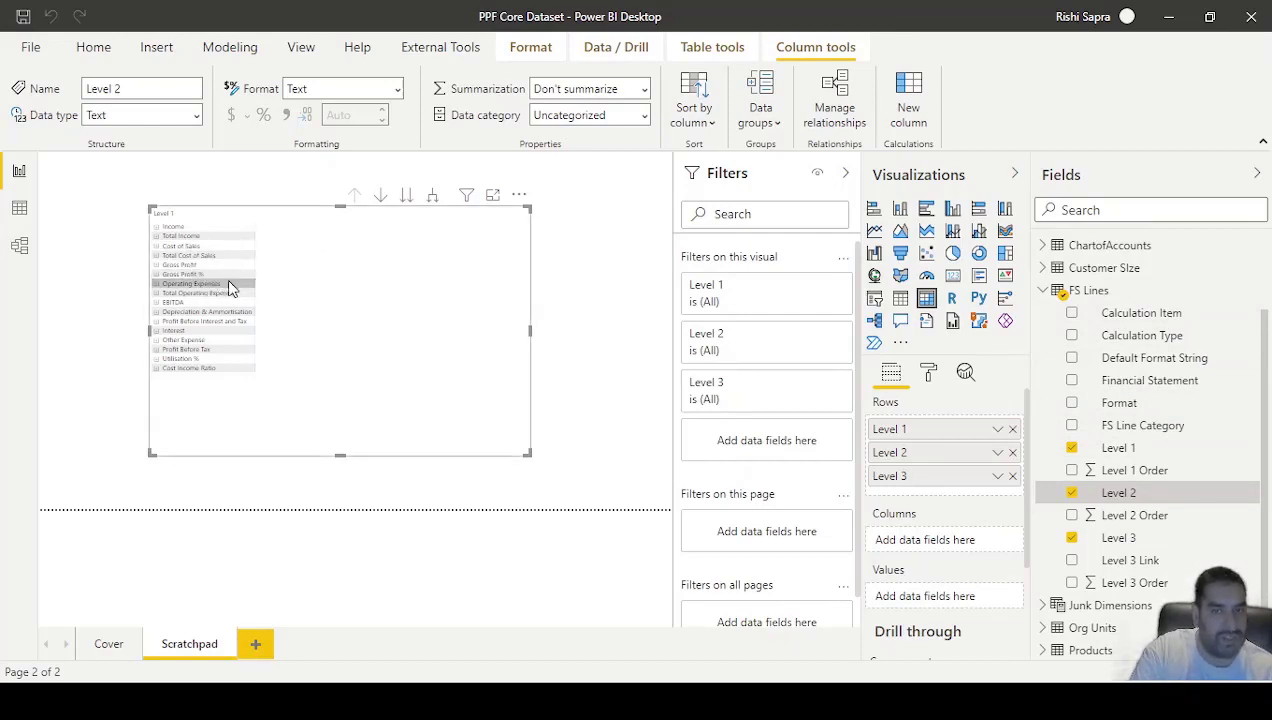
Step: Add Total Amount By Period as the matrix's values and have Level 1 show items with no data
left_click(200, 274)
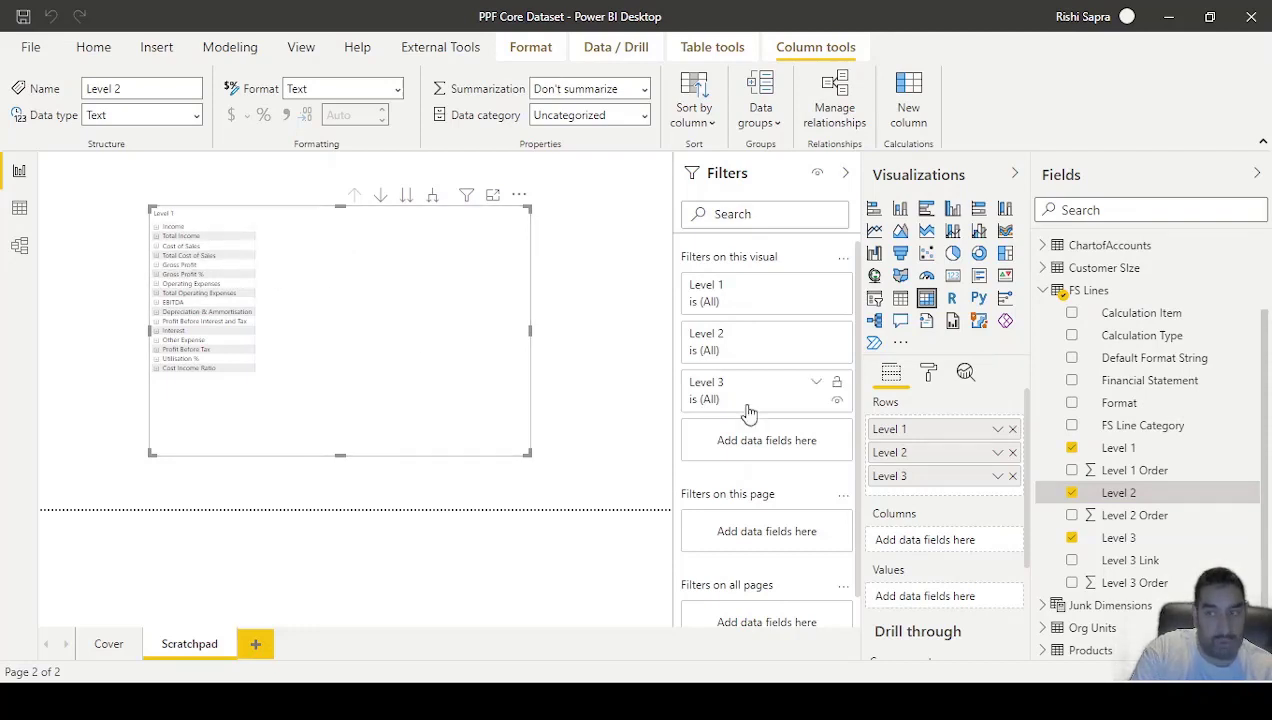
left_click(1042, 290)
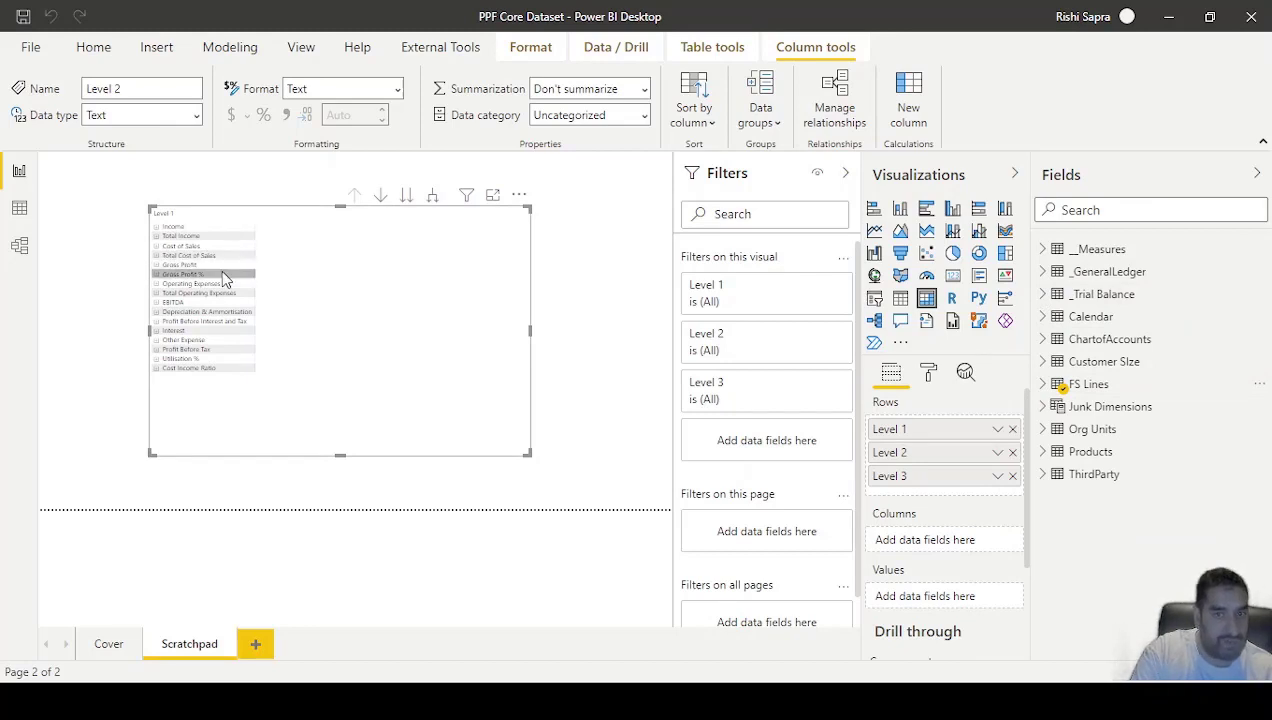
left_click(1043, 249)
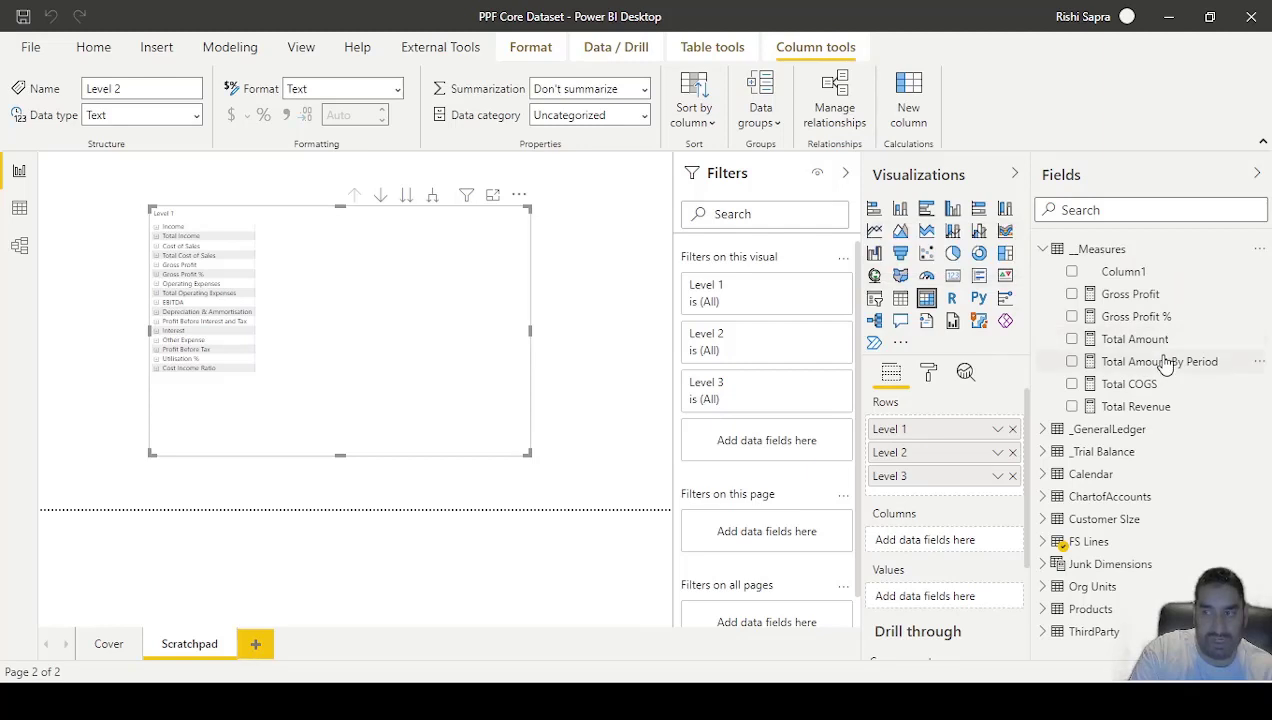
left_click_drag(1165, 365, 931, 596)
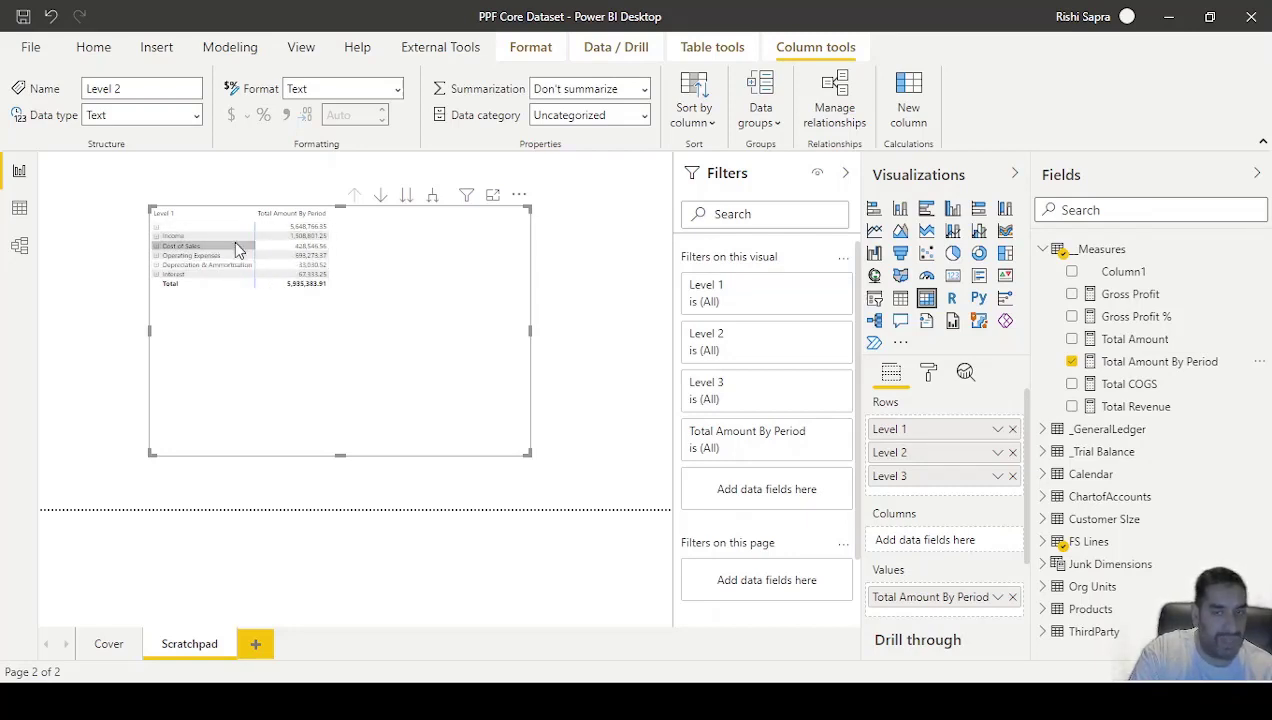
left_click(998, 431)
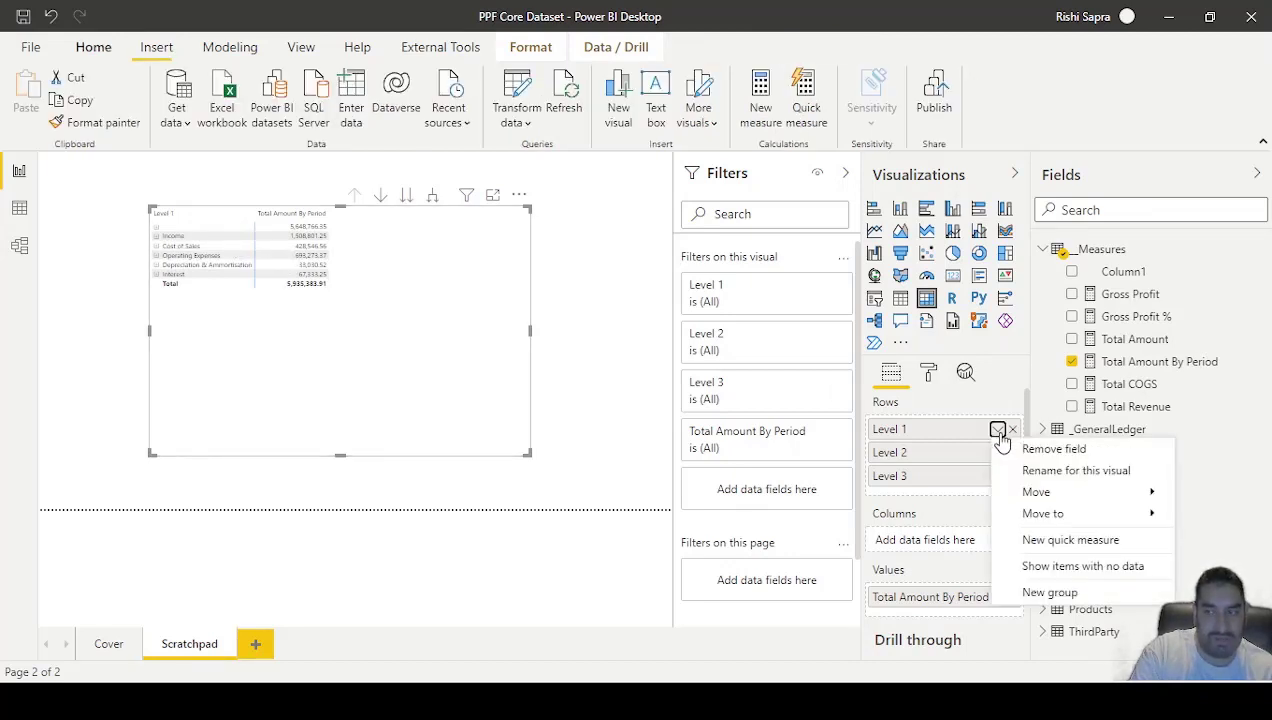
left_click(1055, 567)
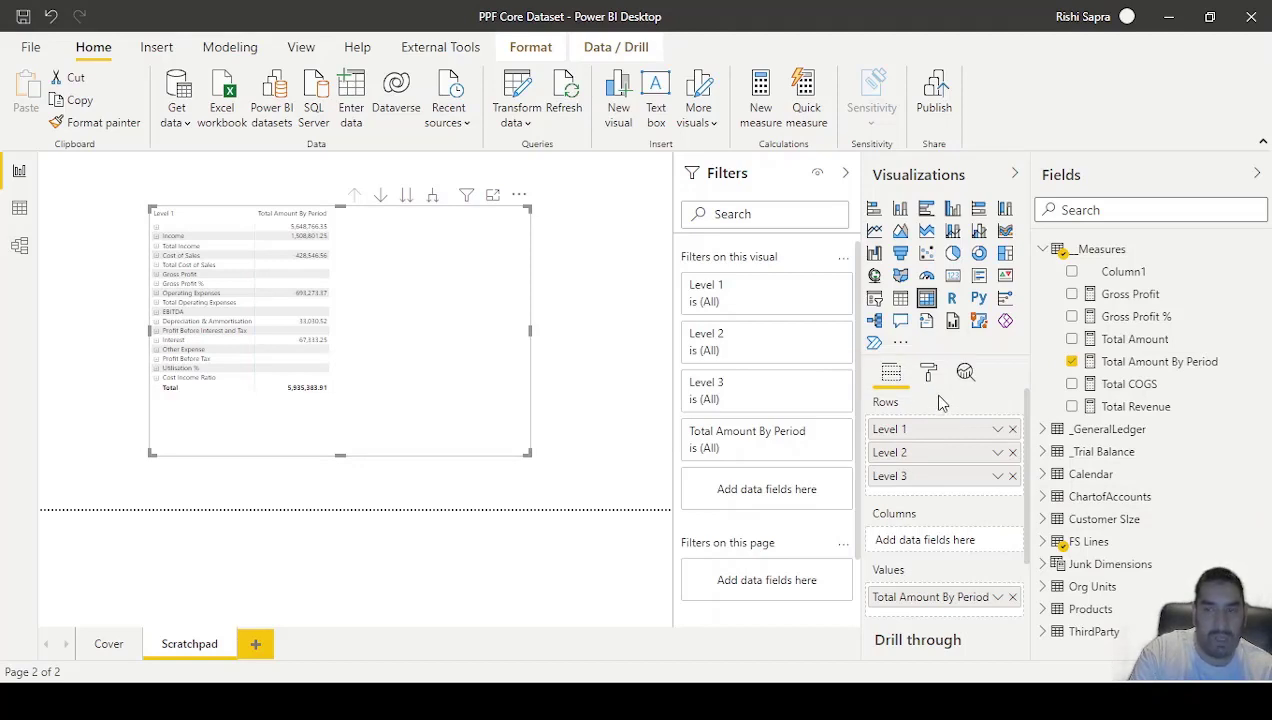
Step: Add a page-level filter on the FS Lines Financial Statement field that keeps only Income Statement
left_click(1045, 542)
scroll(1115, 556, "down", 3)
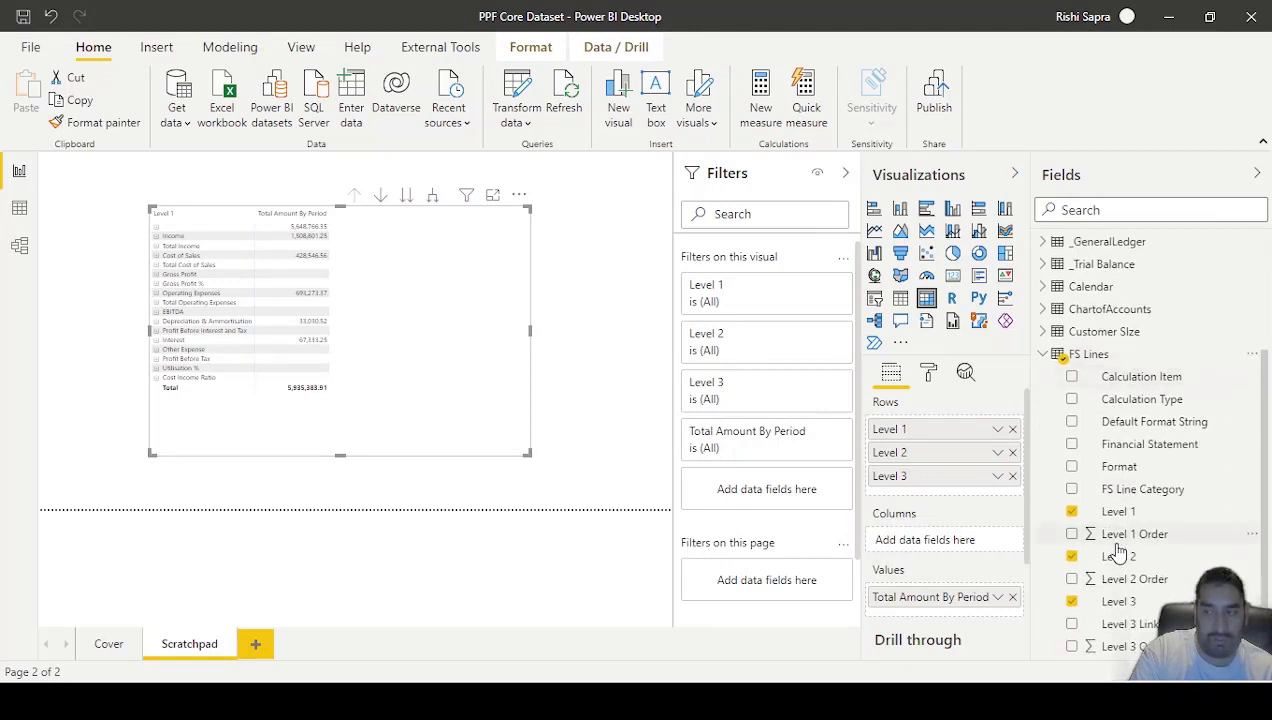
scroll(1100, 556, "down", 1)
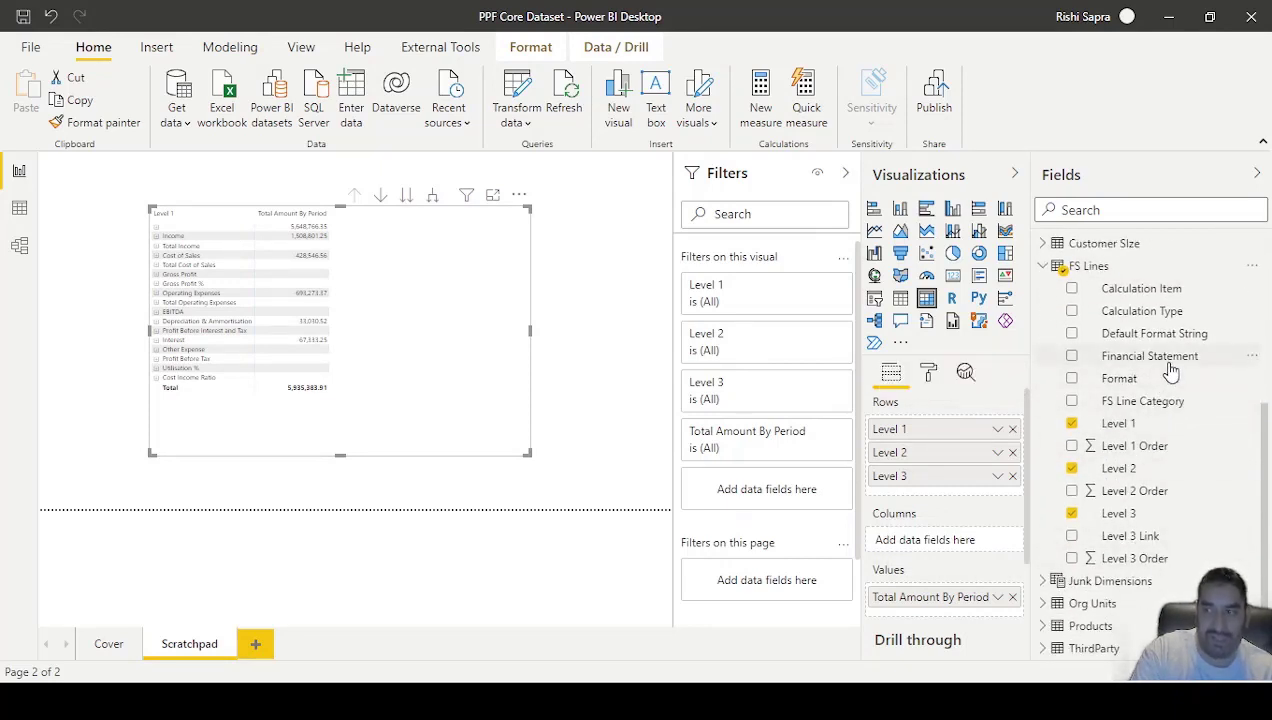
left_click_drag(1162, 360, 772, 588)
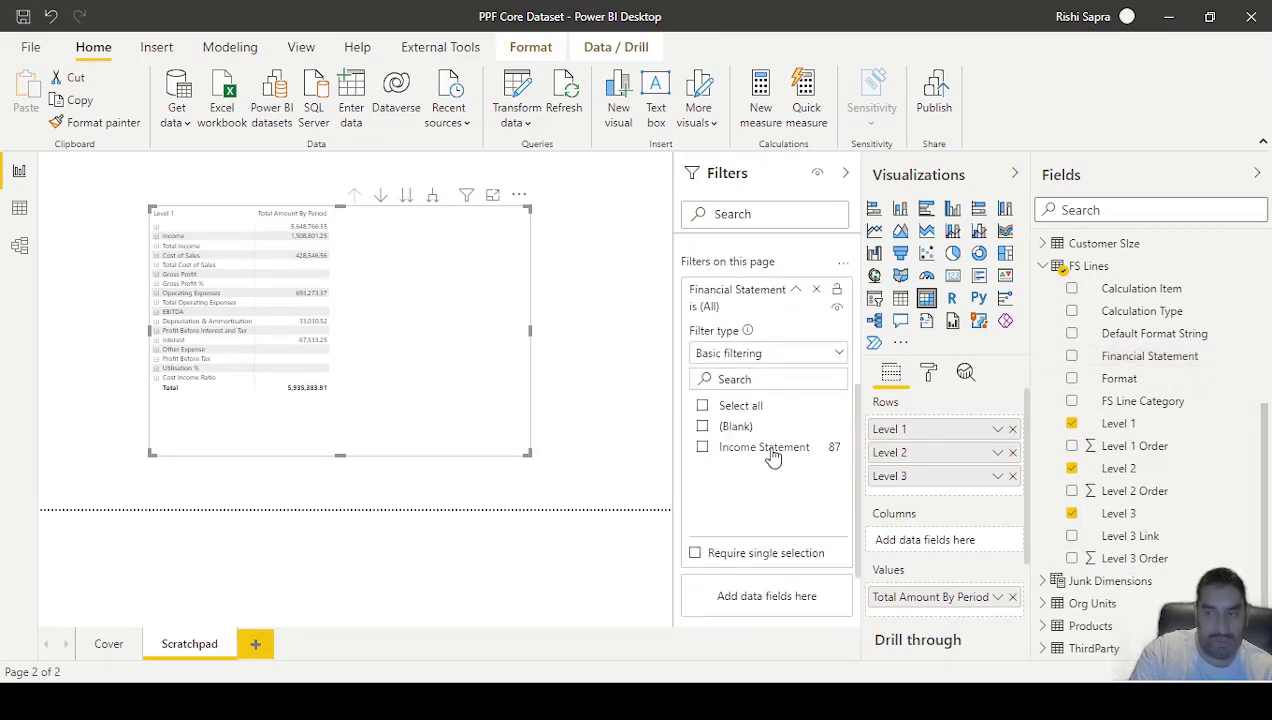
left_click(766, 448)
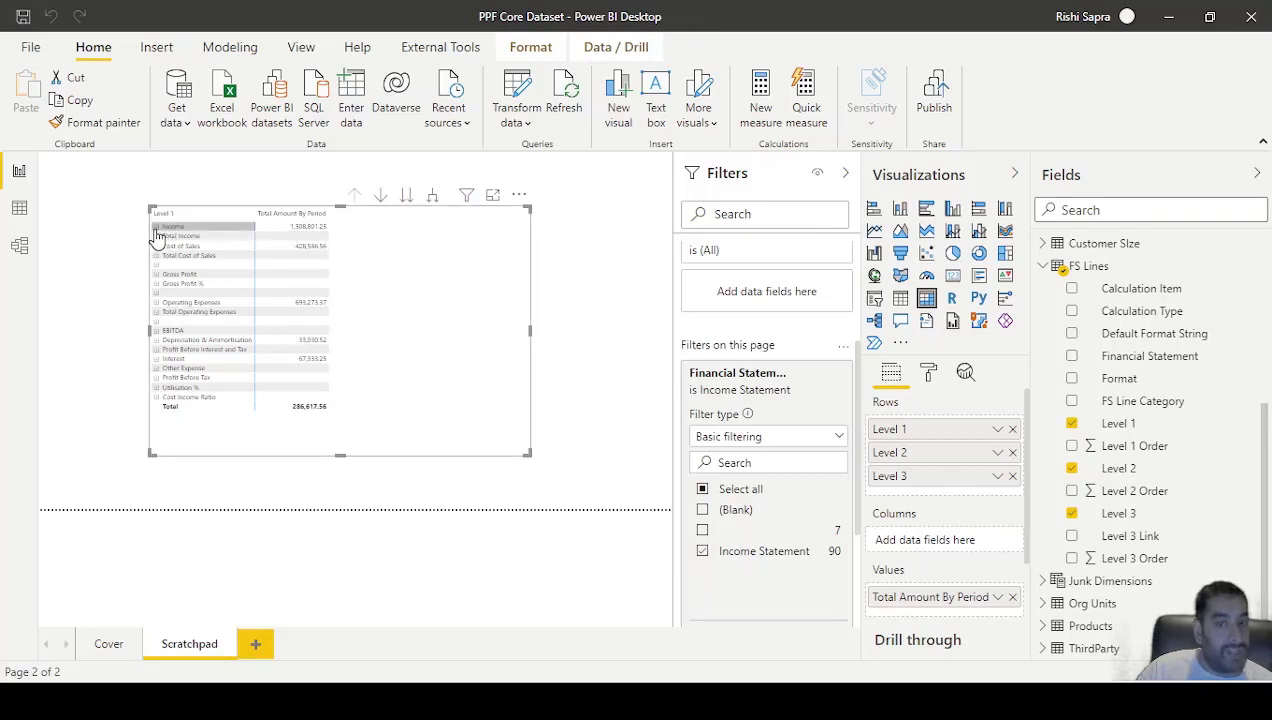
Step: Expand the Income row in the matrix to its Level 2 lines
scroll(1058, 331, "up", 1)
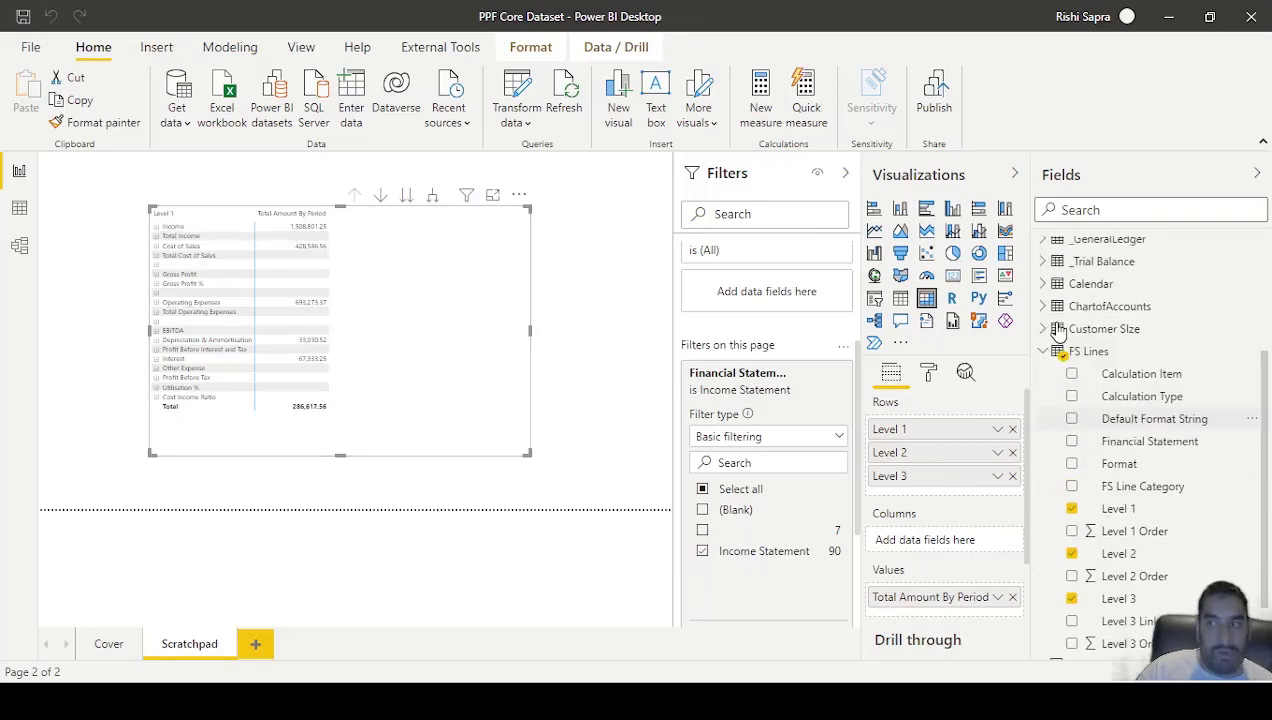
scroll(1058, 331, "up", 2)
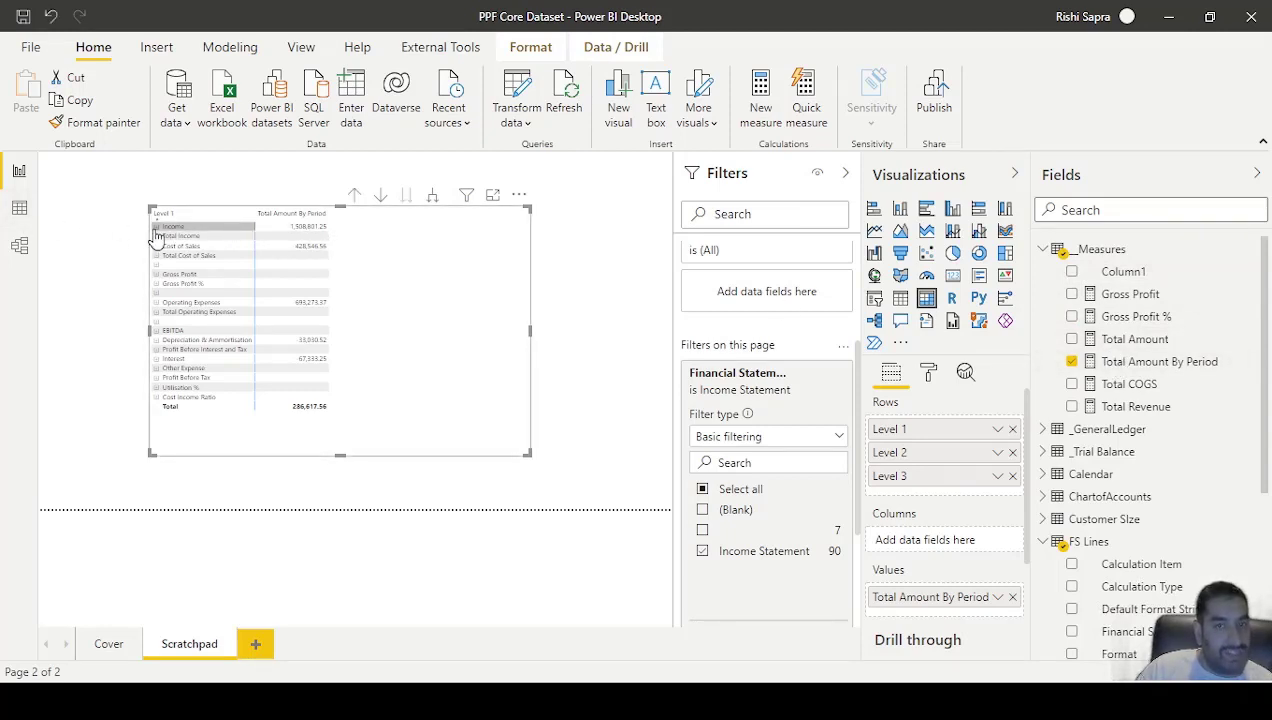
left_click(156, 228)
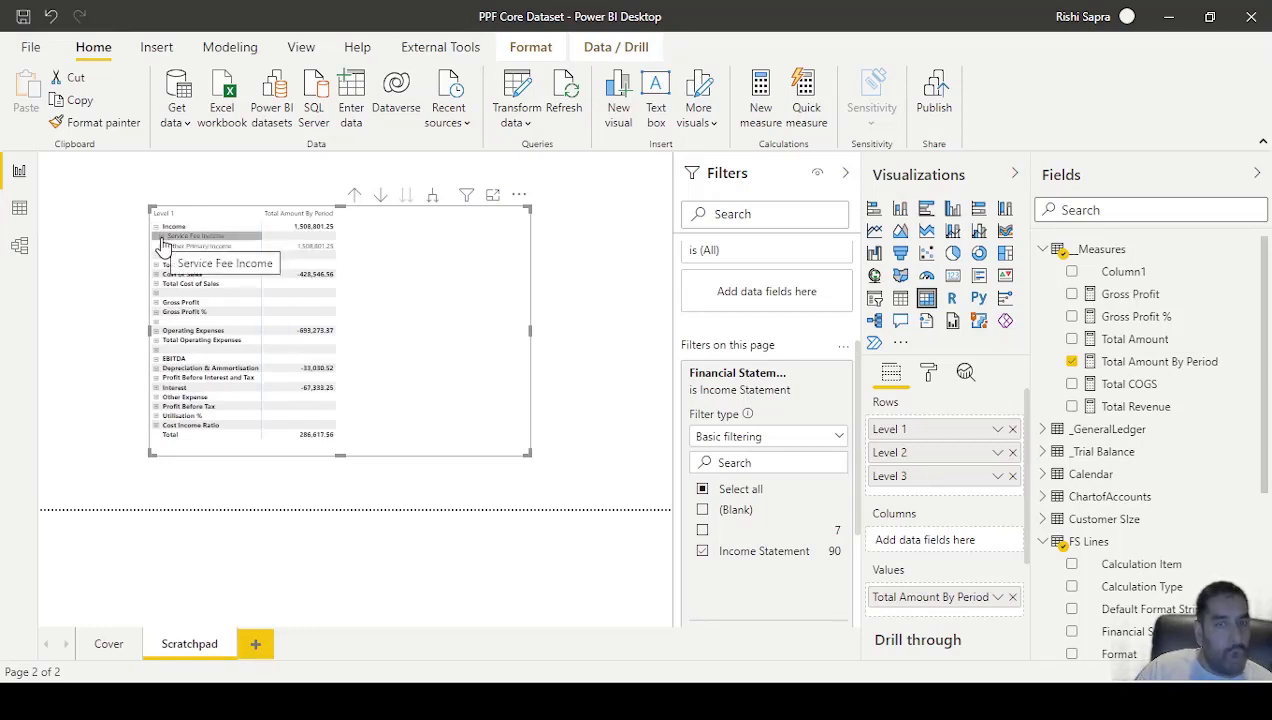
Step: Inspect the relationship between FS Lines and ChartofAccounts in the data model without changing it, and return to the Scratchpad report page
left_click(32, 243)
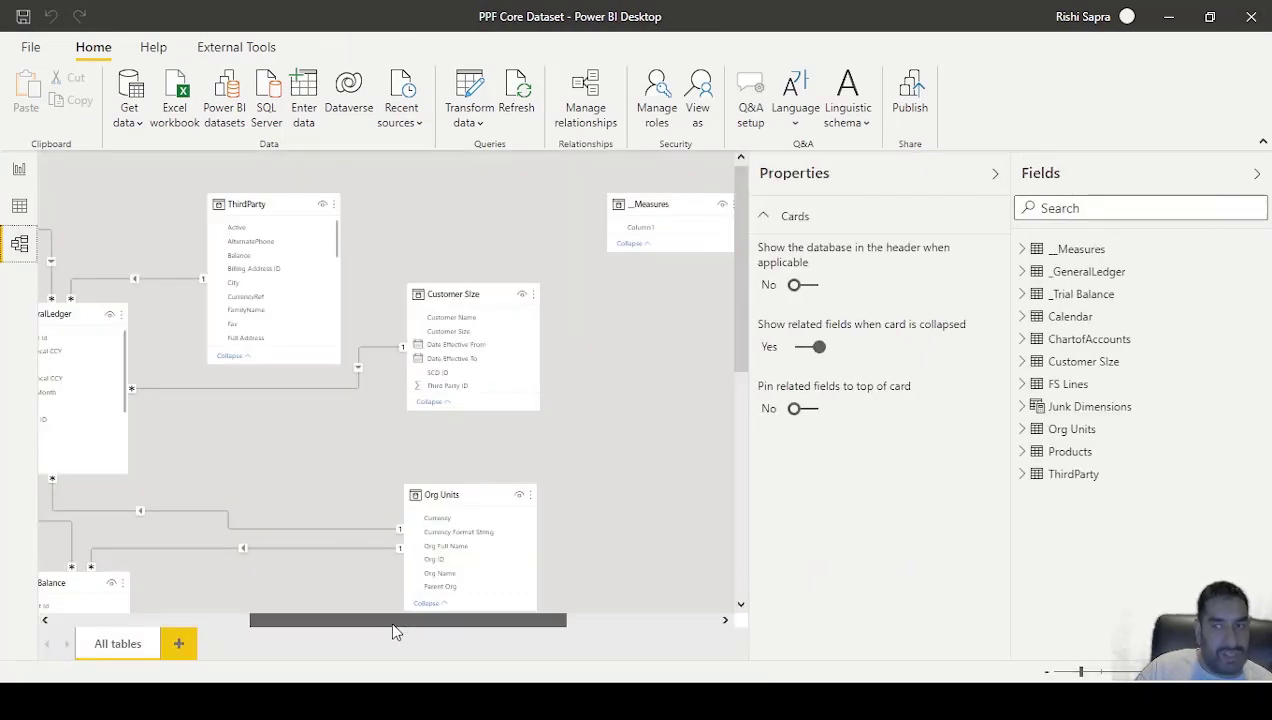
left_click_drag(393, 619, 160, 624)
scroll(141, 549, "down", 5)
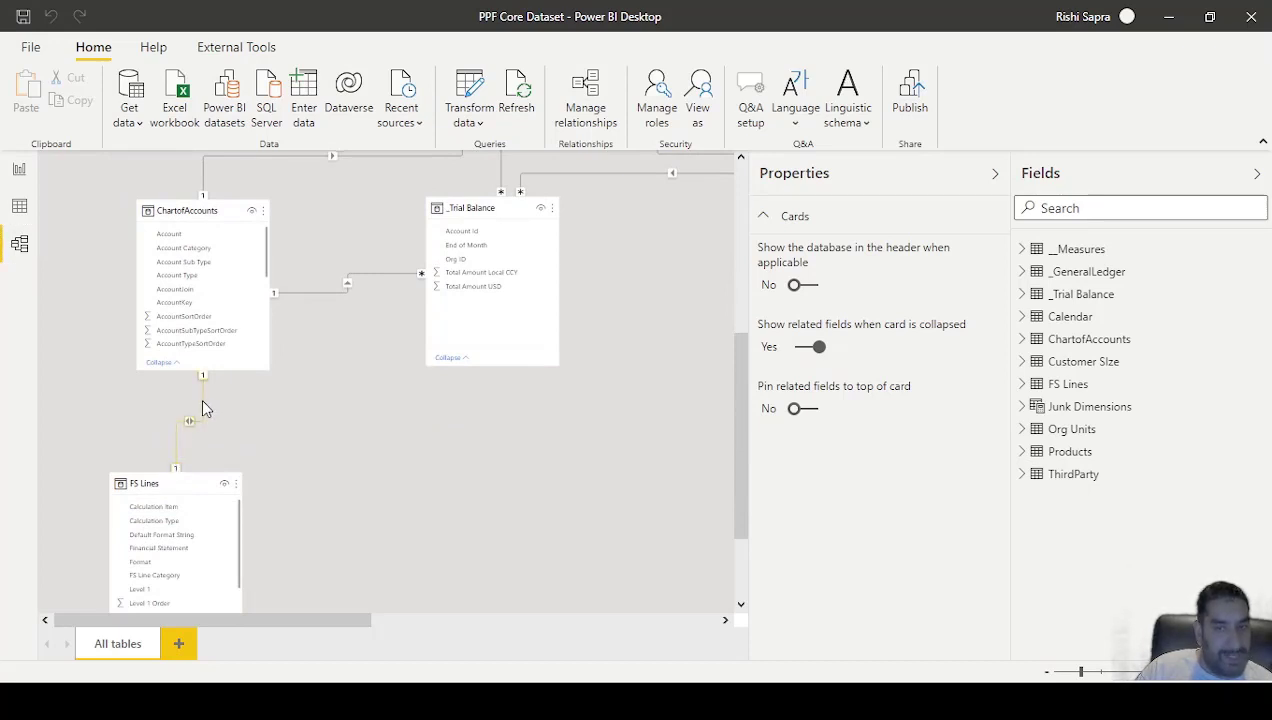
double_click(203, 408)
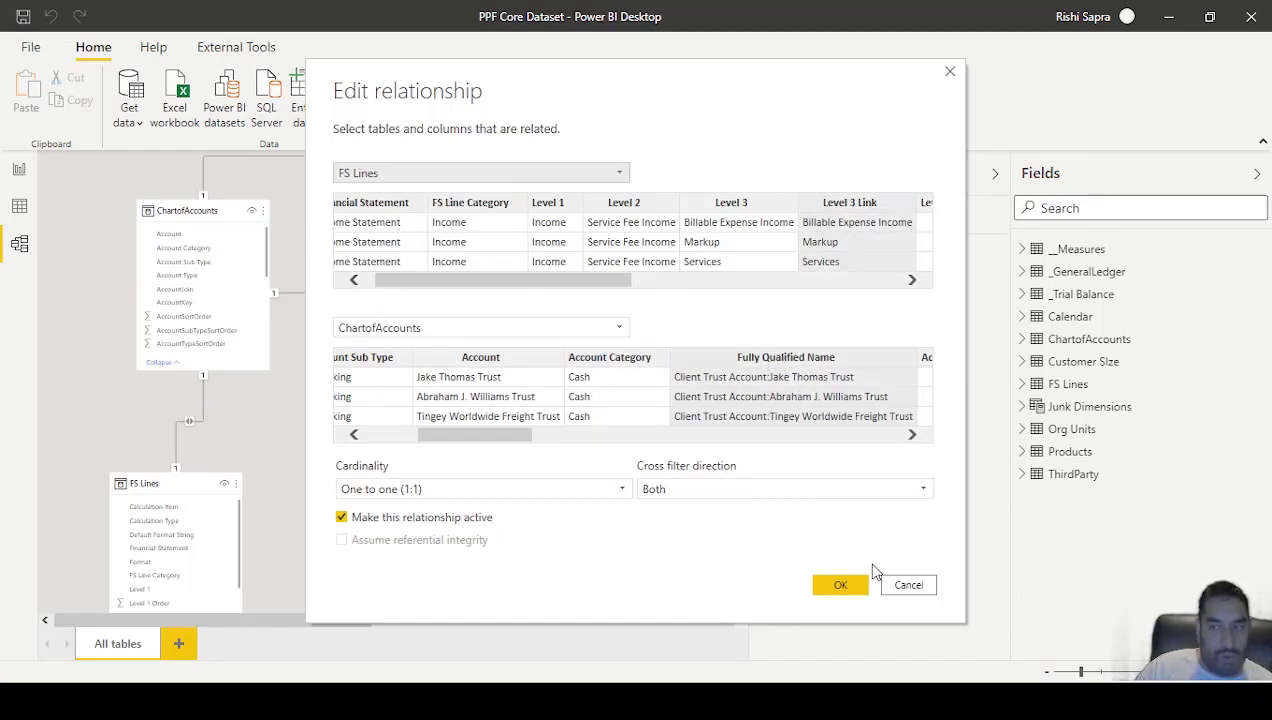
left_click(899, 586)
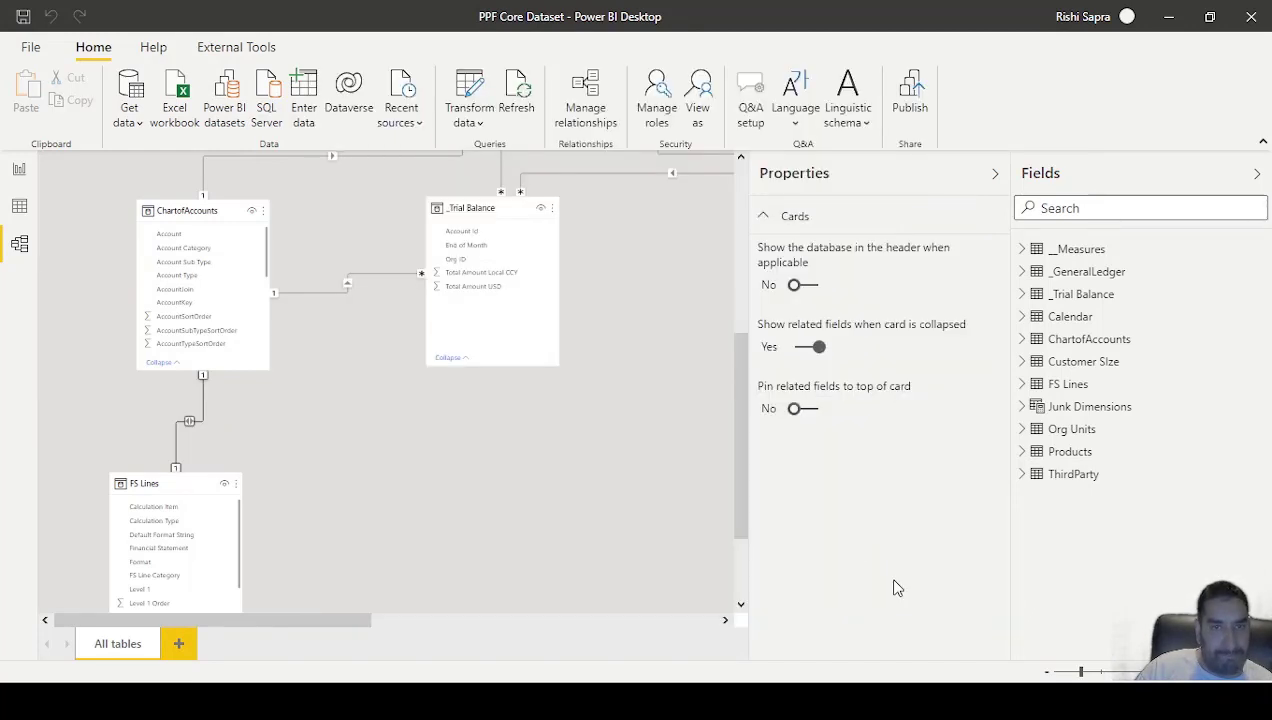
left_click(24, 208)
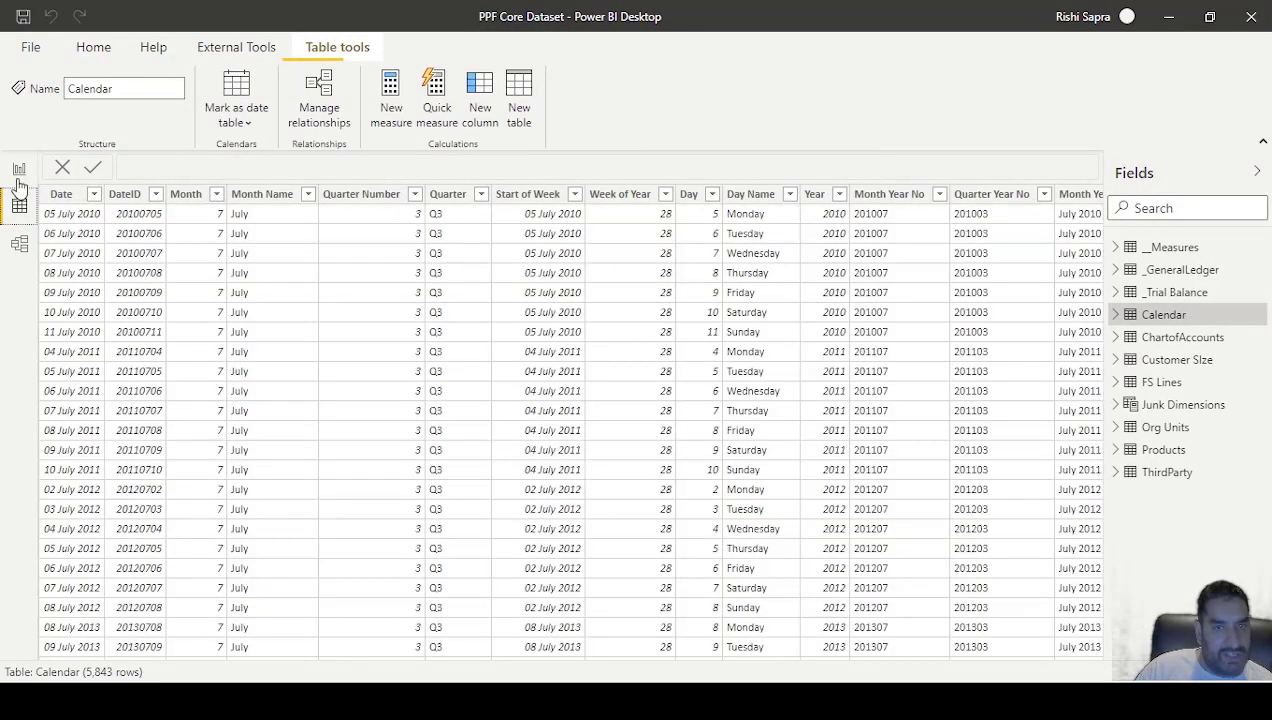
left_click(19, 172)
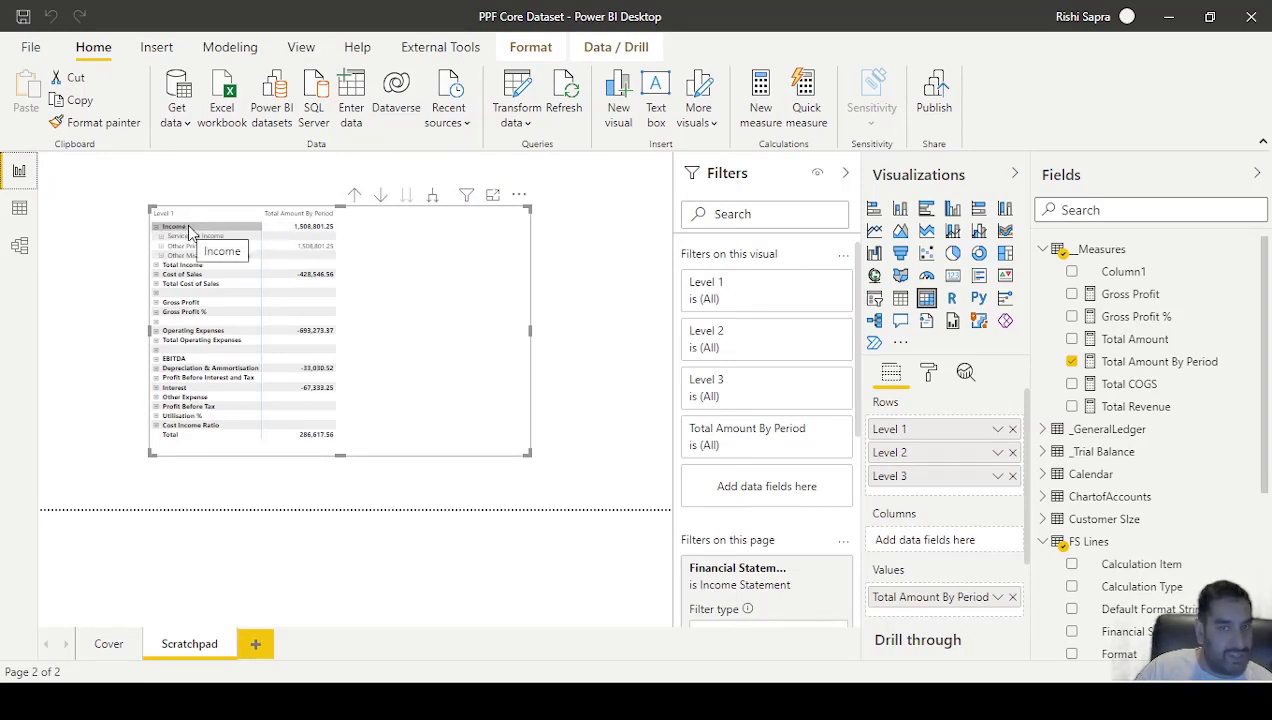
Step: Trace the data model relationships from FS Lines through ChartofAccounts up to the _GeneralLedger table
left_click(20, 211)
left_click(19, 244)
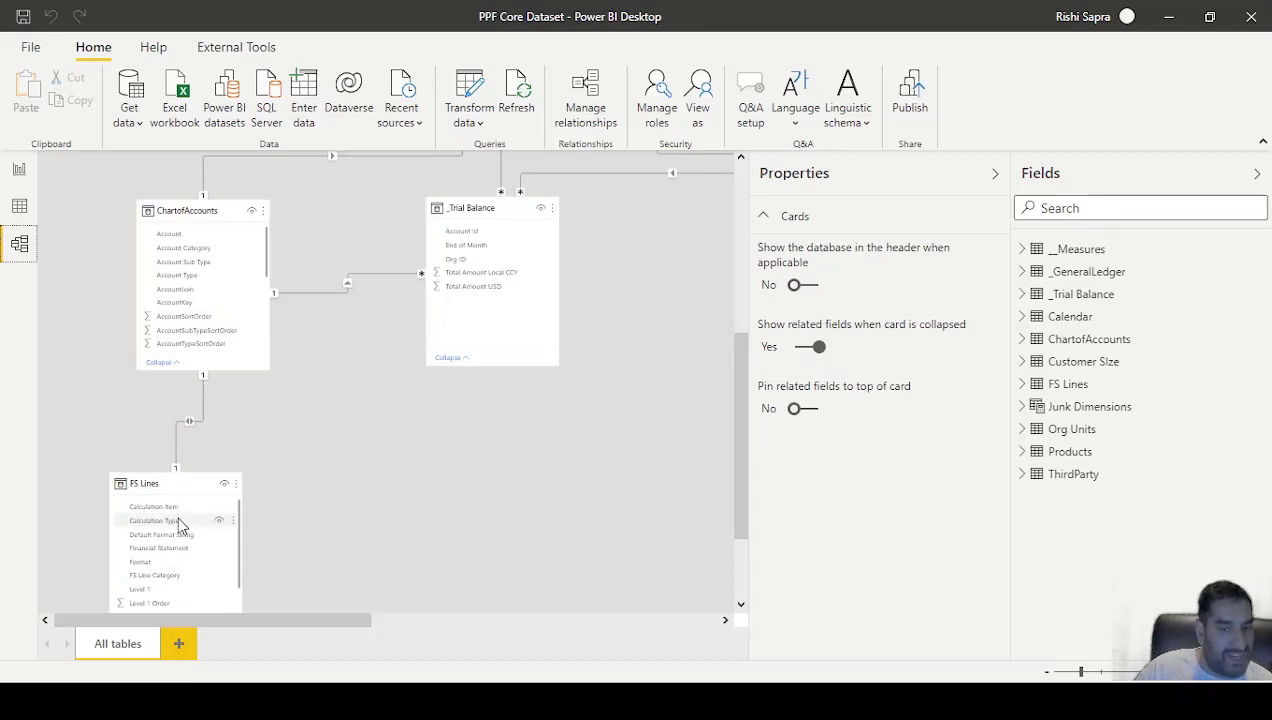
scroll(180, 550, "up", 3)
scroll(150, 590, "down", 1)
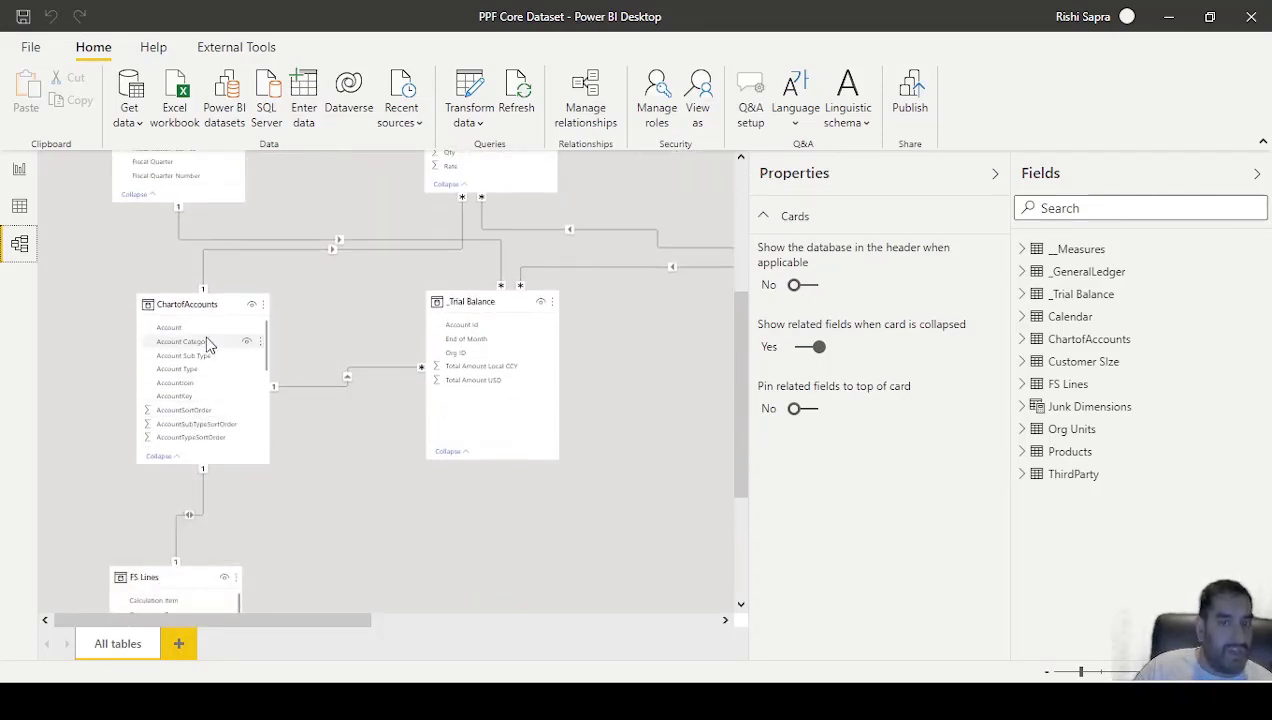
scroll(207, 343, "up", 4)
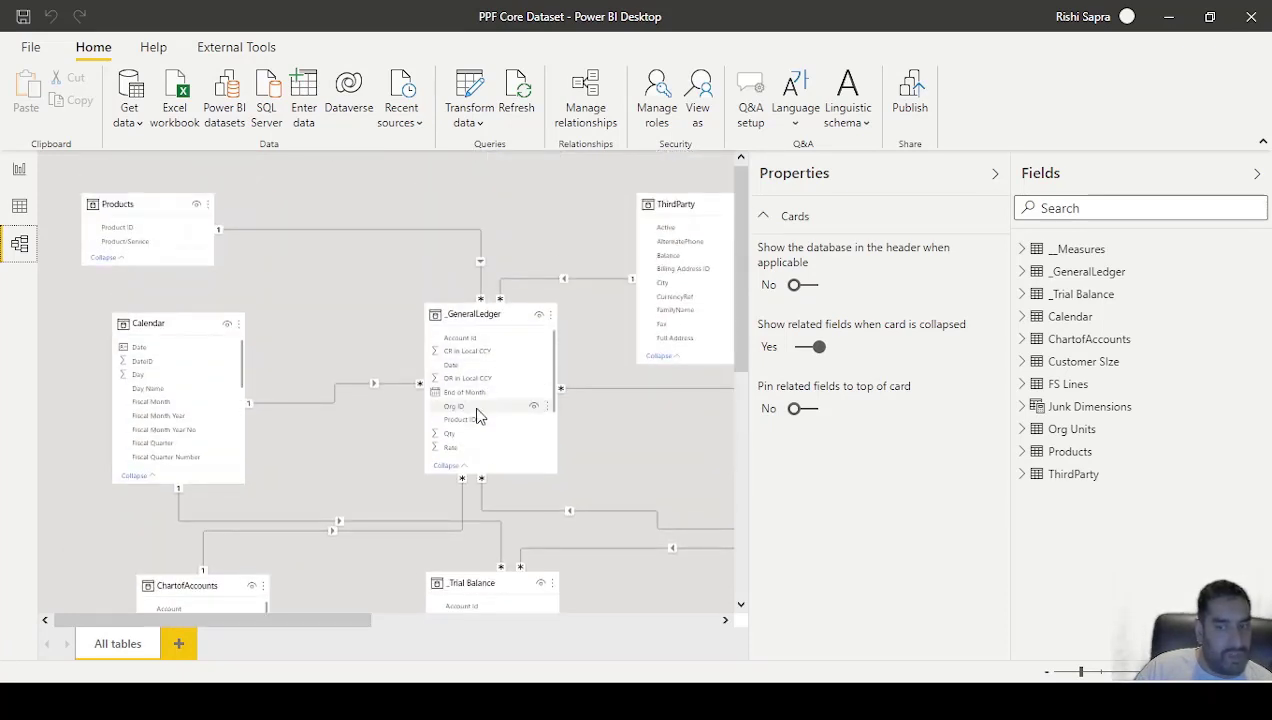
Step: Return to the Scratchpad report page and collapse the matrix's Income row to Level 1
left_click(19, 170)
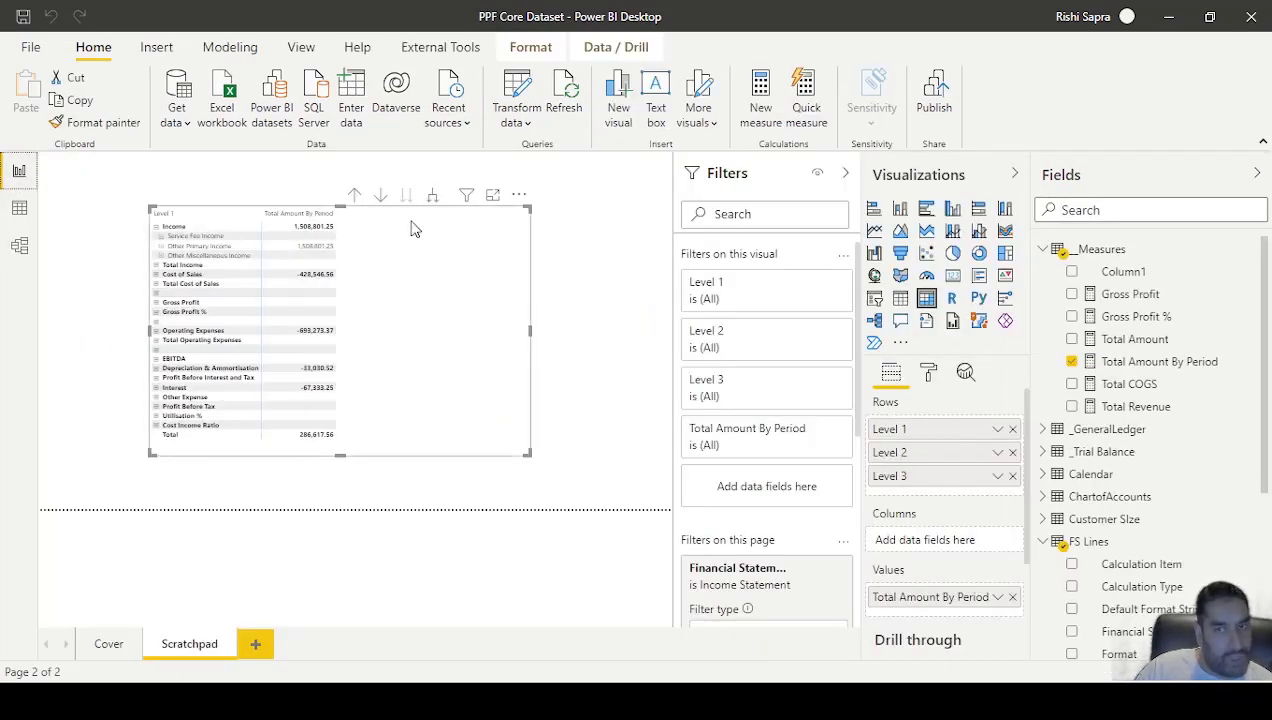
left_click(157, 229)
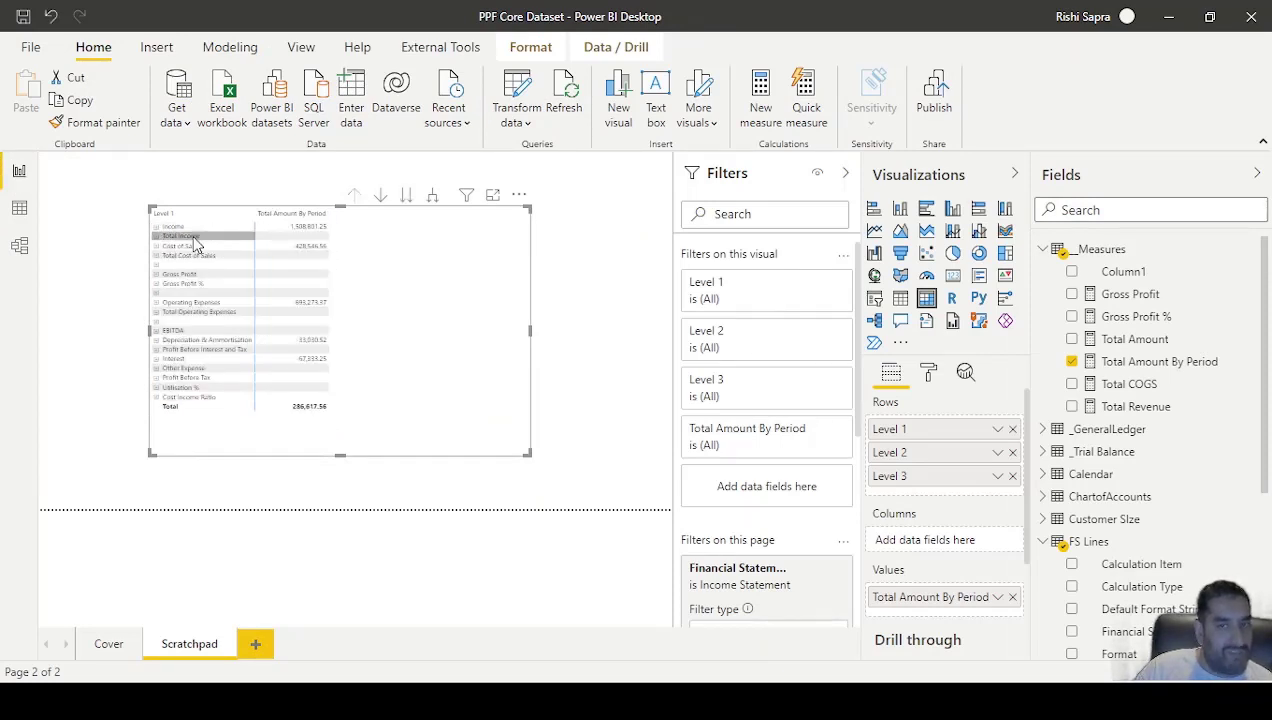
Step: Examine how FS Lines connects to ChartofAccounts and the ledger tables in the data model
left_click(19, 207)
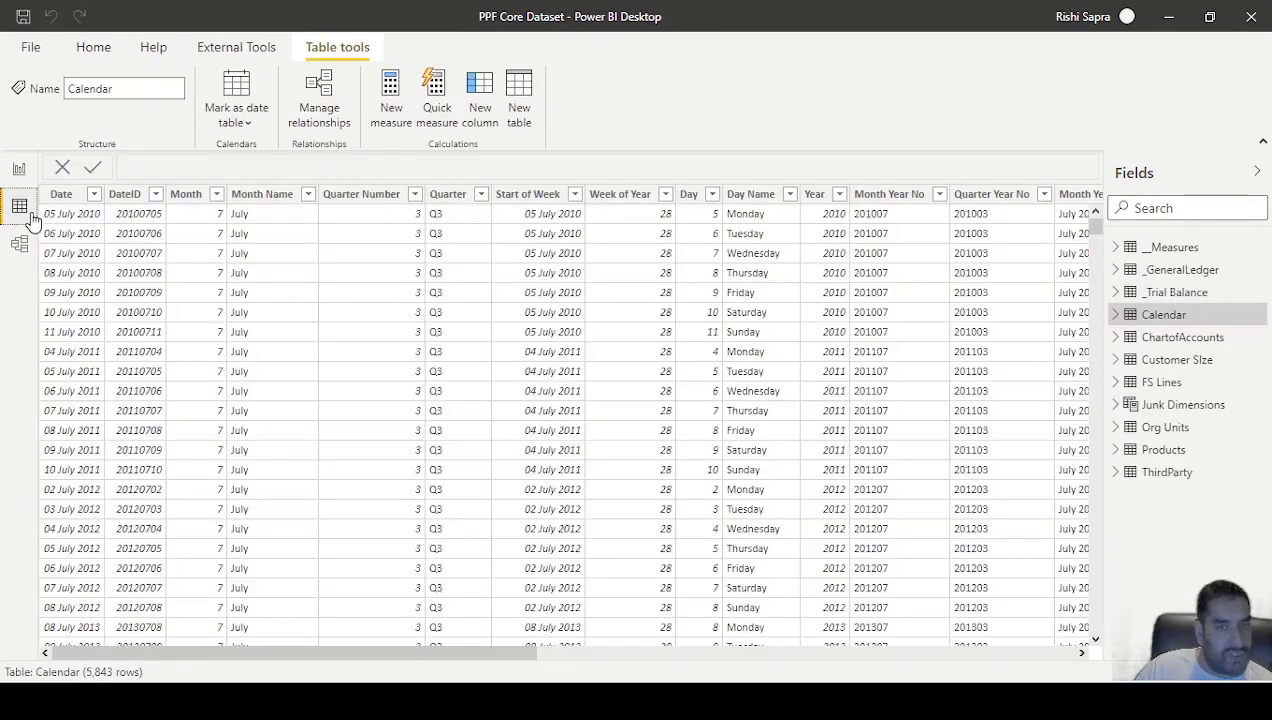
left_click(19, 248)
scroll(220, 445, "down", 3)
scroll(113, 506, "down", 5)
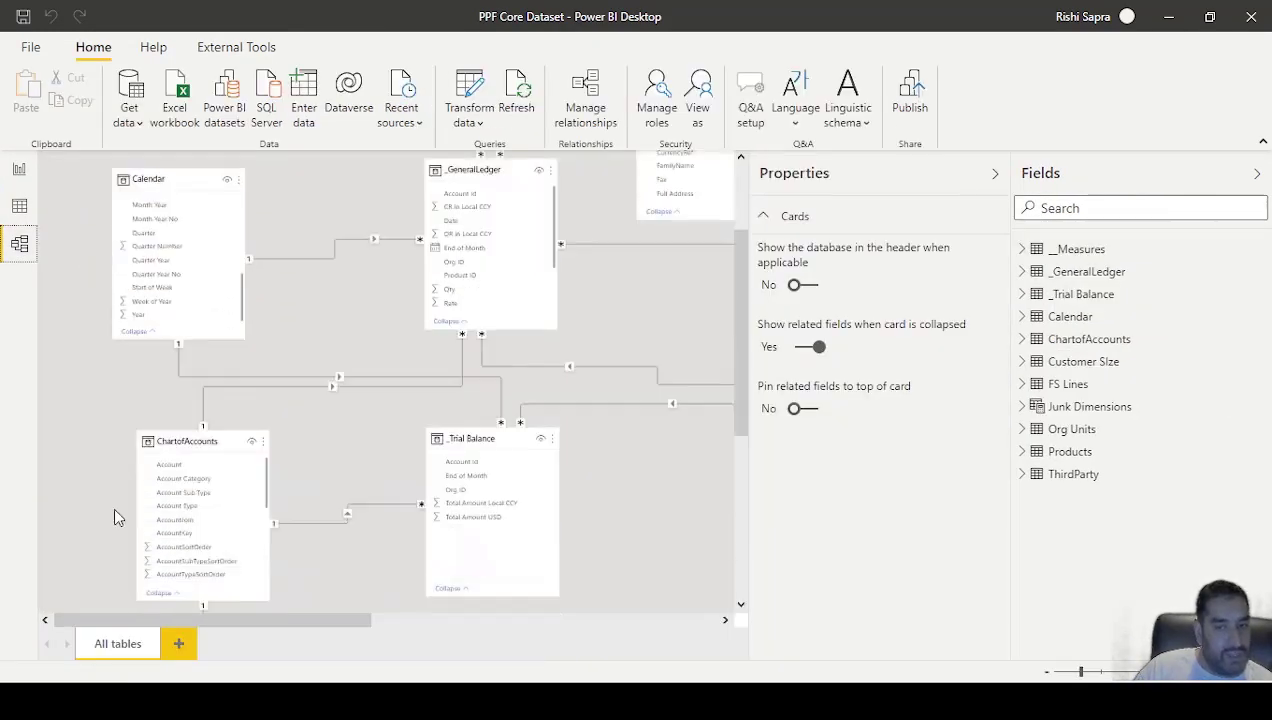
scroll(170, 478, "down", 5)
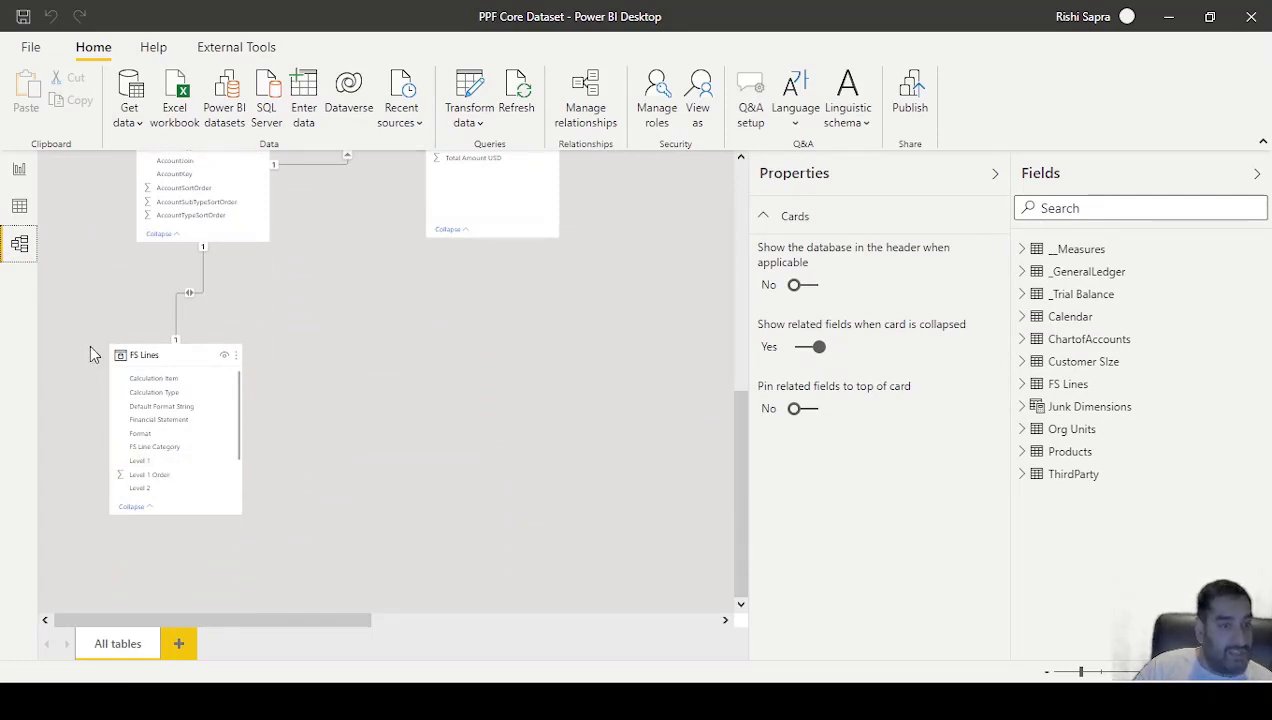
Step: Filter the FS Lines table data to Total Income in Level 1 and review that row across its columns
left_click(18, 208)
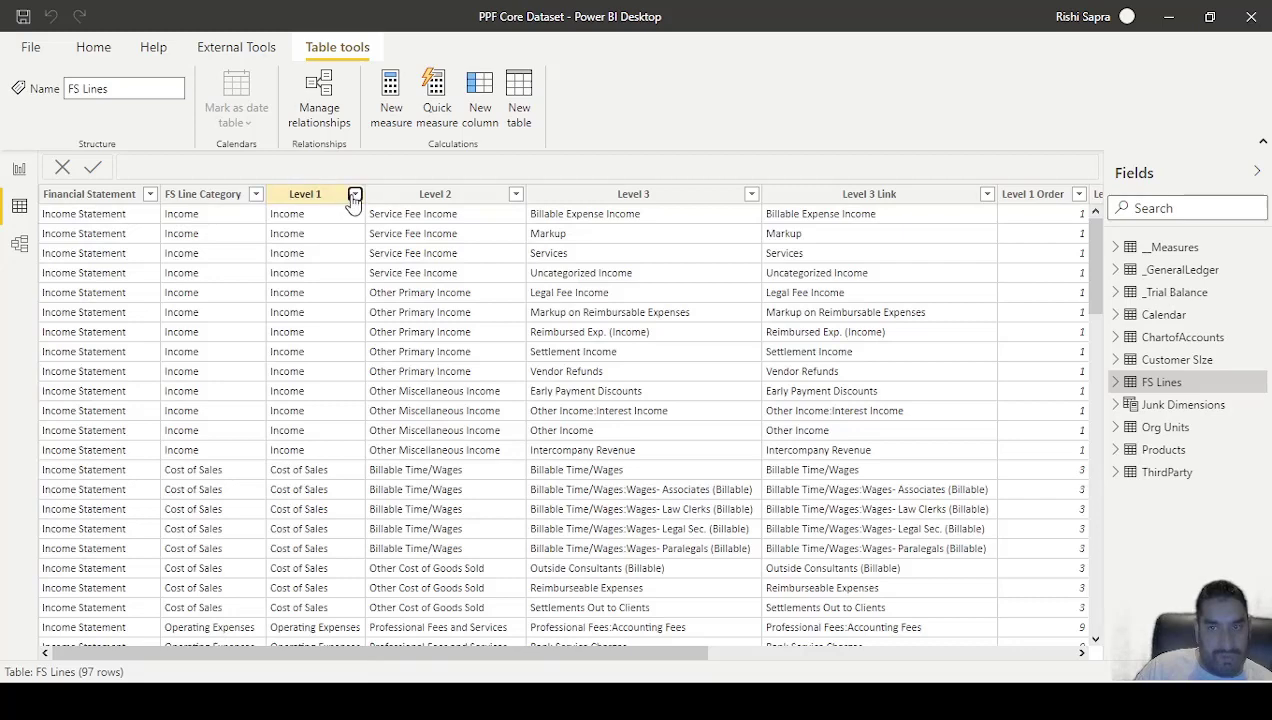
left_click(354, 195)
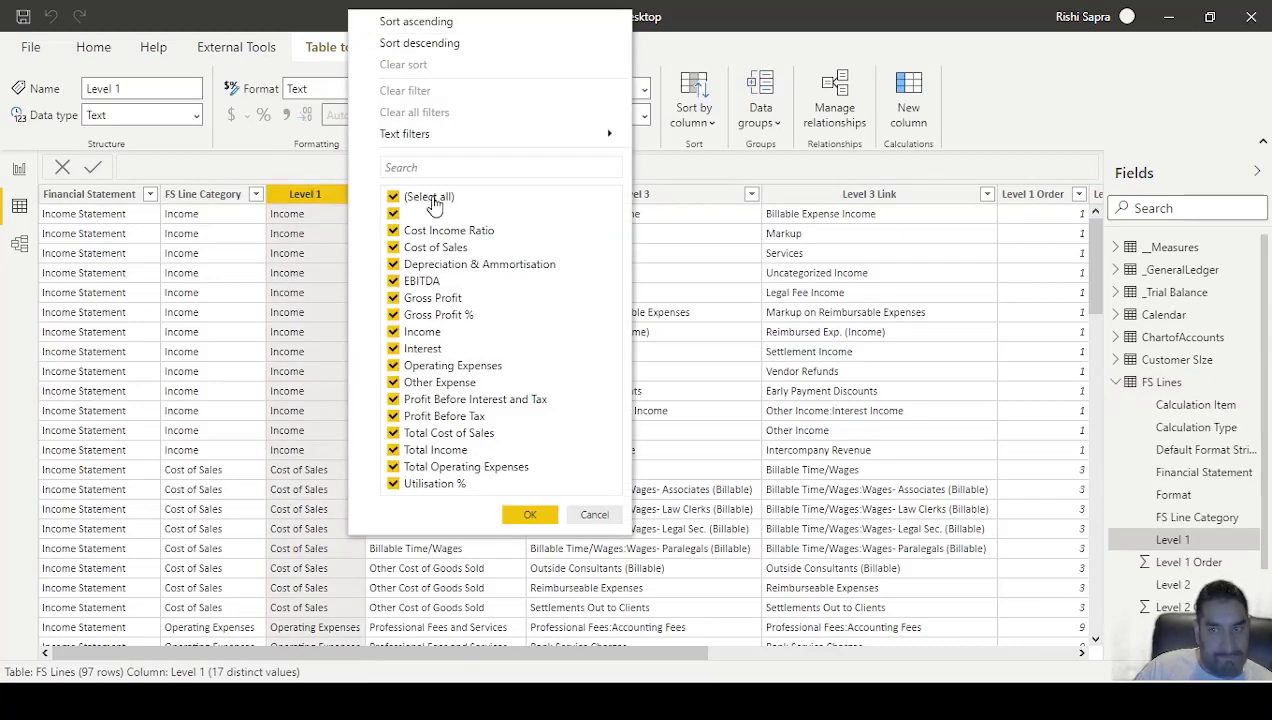
left_click(433, 199)
left_click(437, 450)
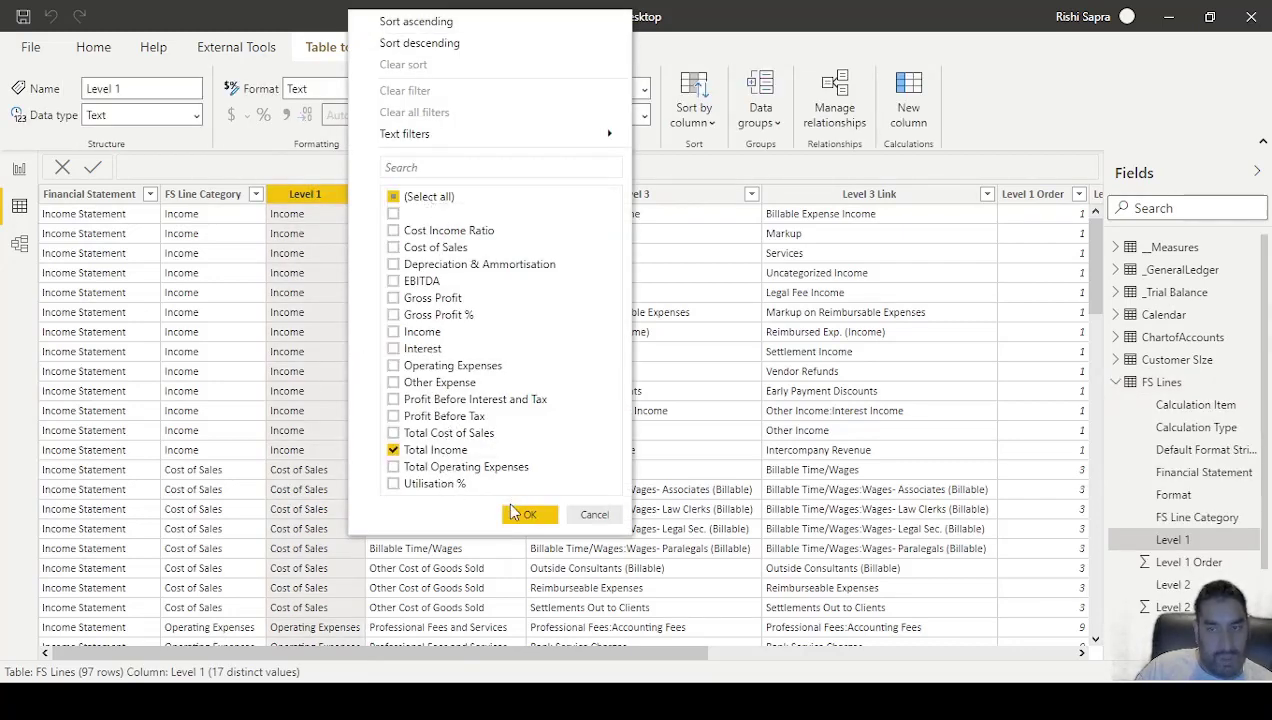
left_click(522, 514)
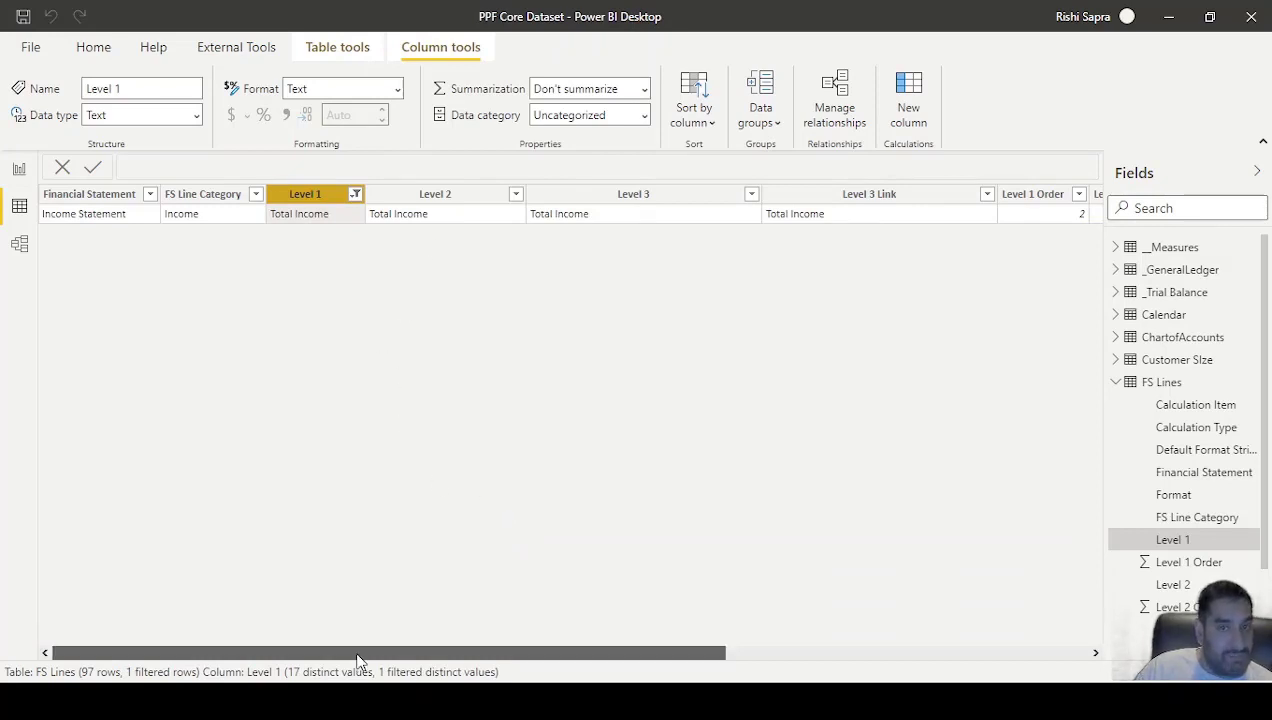
left_click_drag(358, 660, 463, 662)
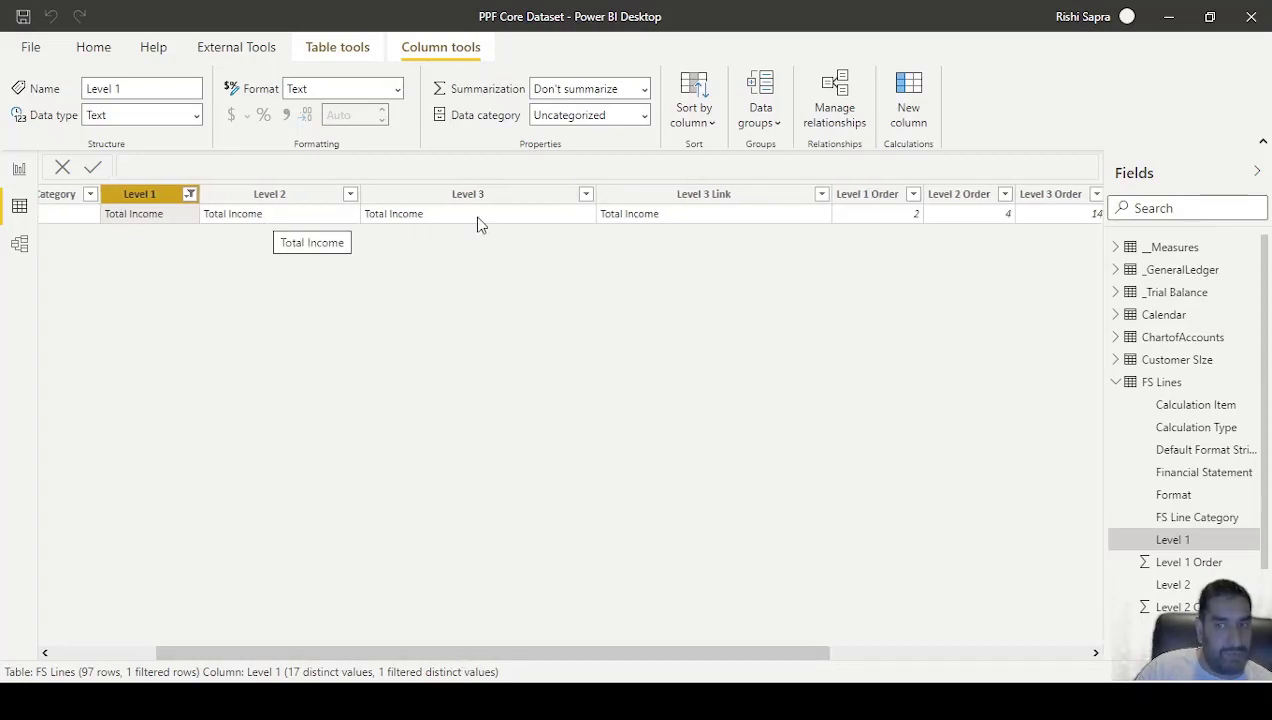
left_click_drag(702, 653, 155, 648)
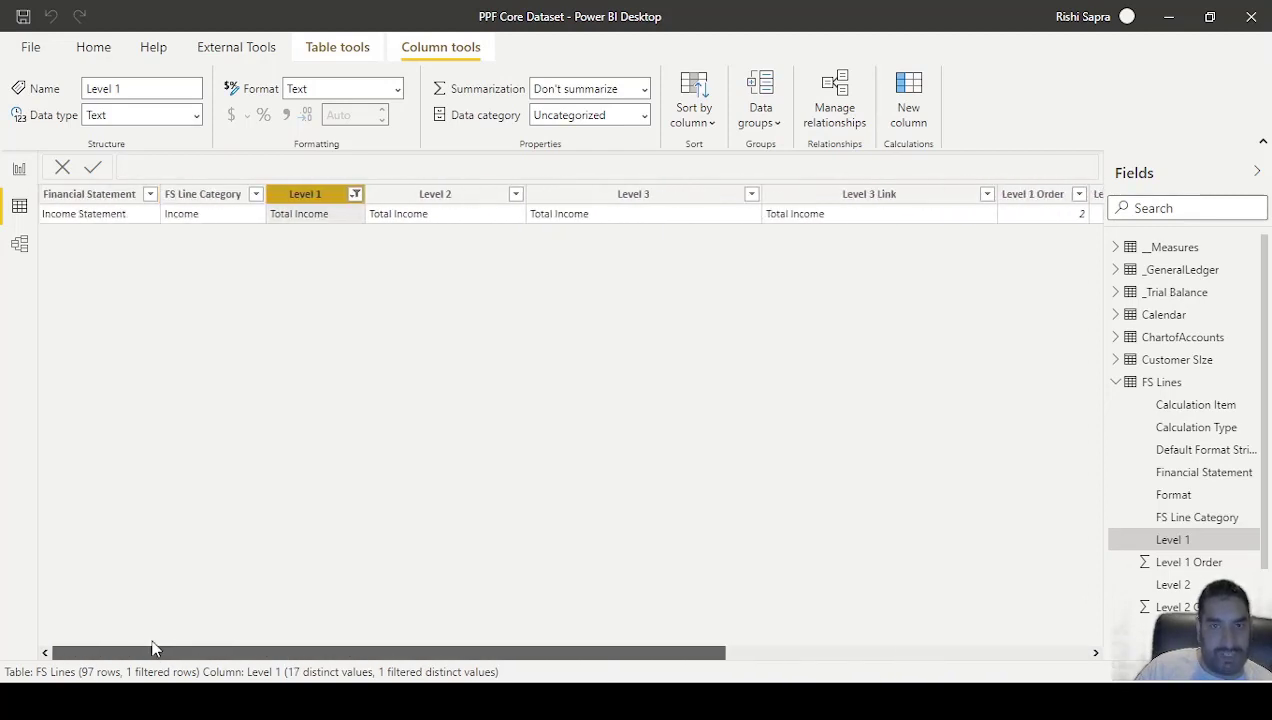
Step: Compare the filtered Total Income row with the FS Lines and ChartofAccounts relationships, and return to the Scratchpad matrix
left_click(19, 243)
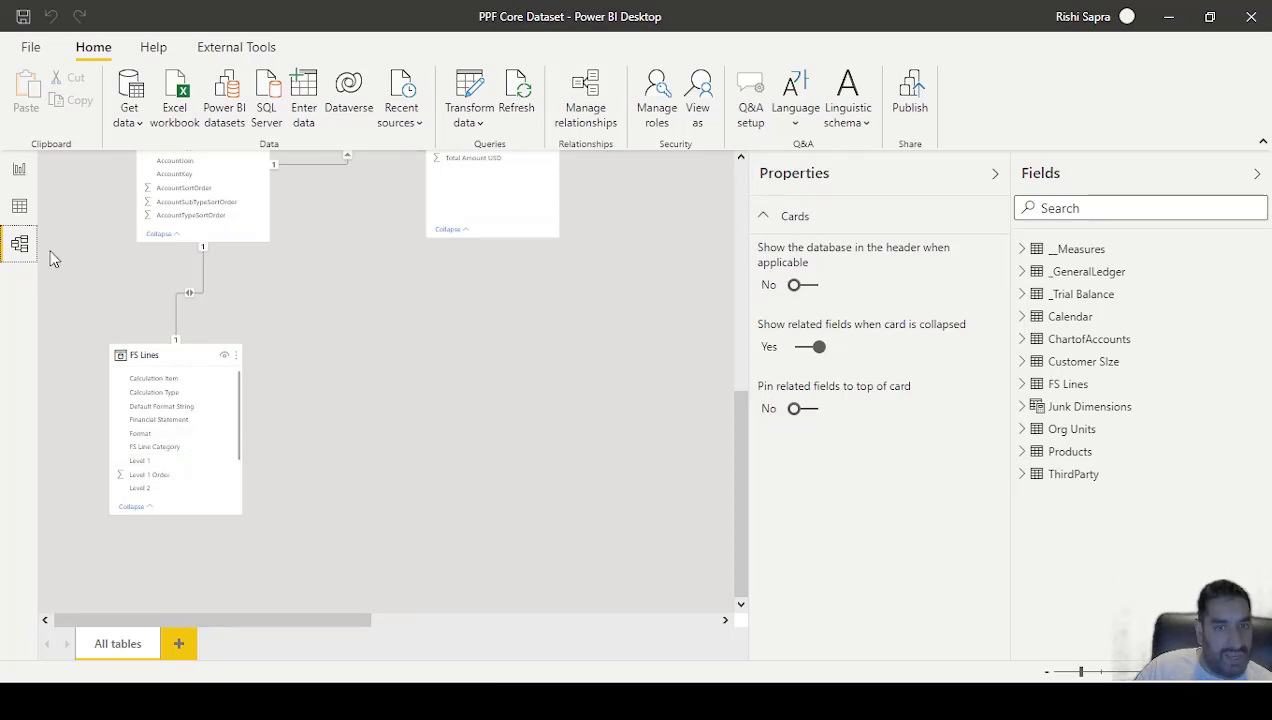
left_click(19, 207)
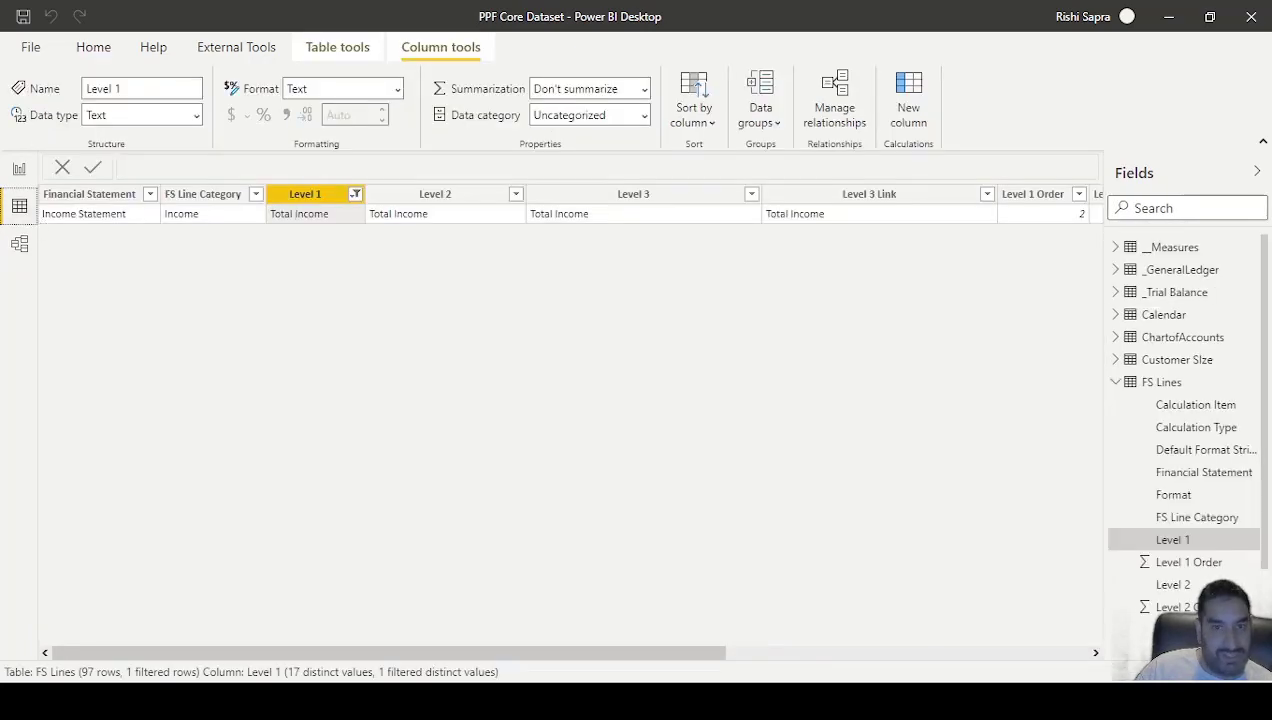
left_click(19, 243)
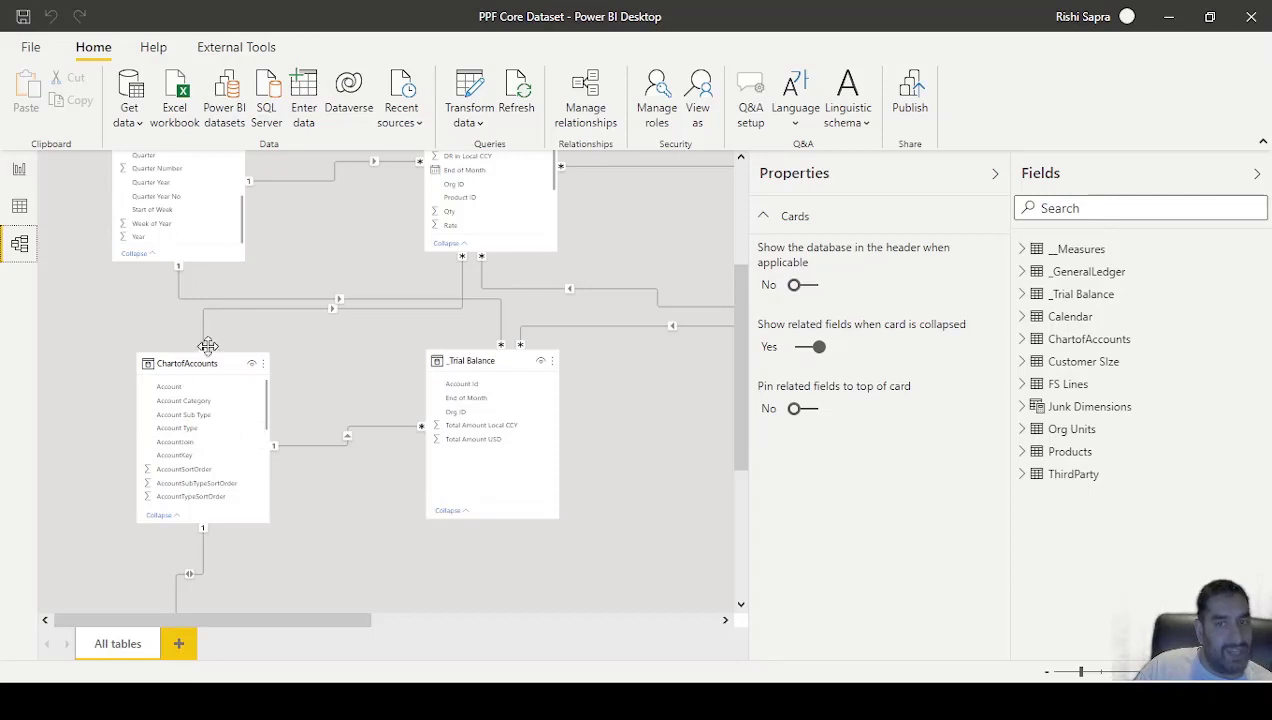
left_click(18, 174)
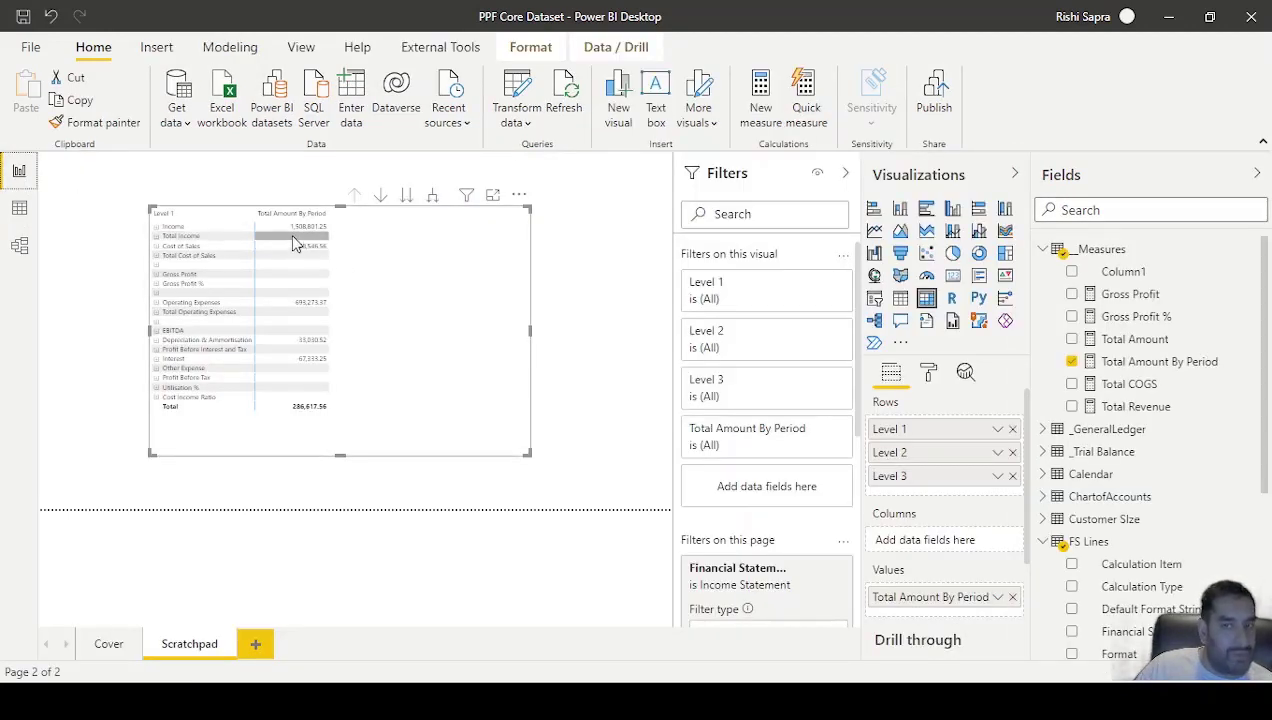
Step: Clear the Level 1 filter from the FS Lines table data
left_click(20, 209)
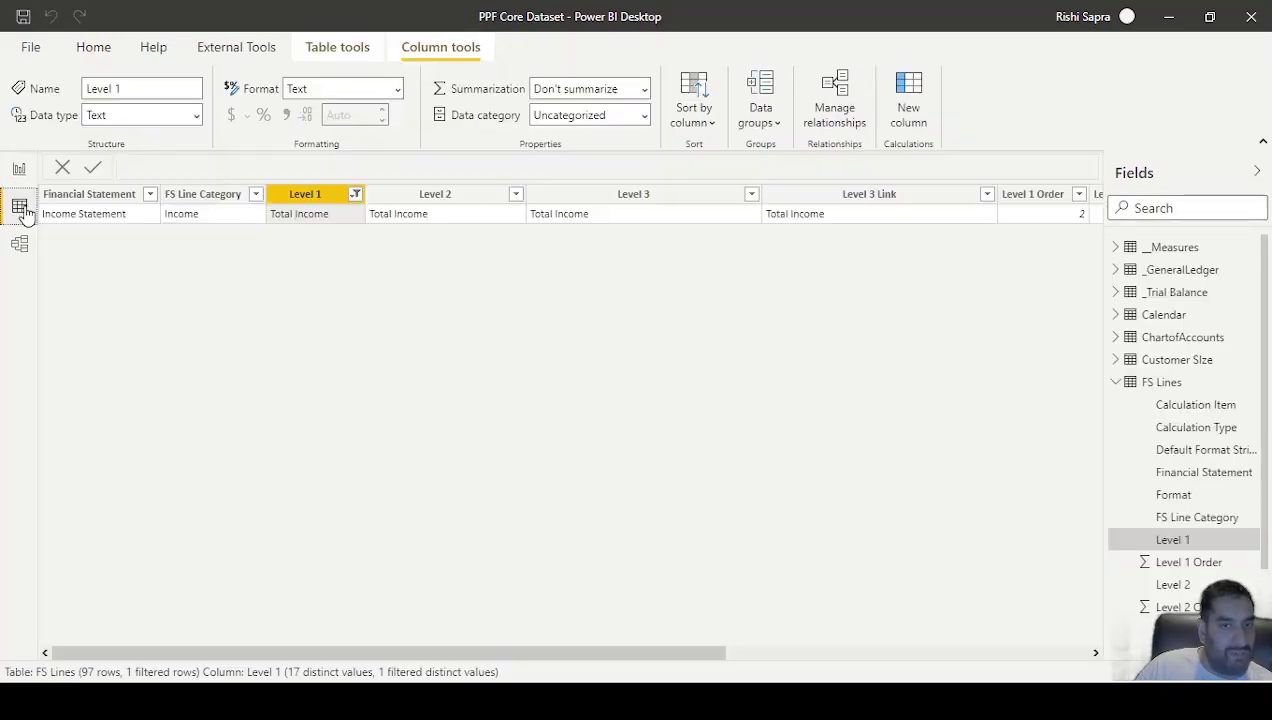
left_click(355, 194)
left_click(440, 113)
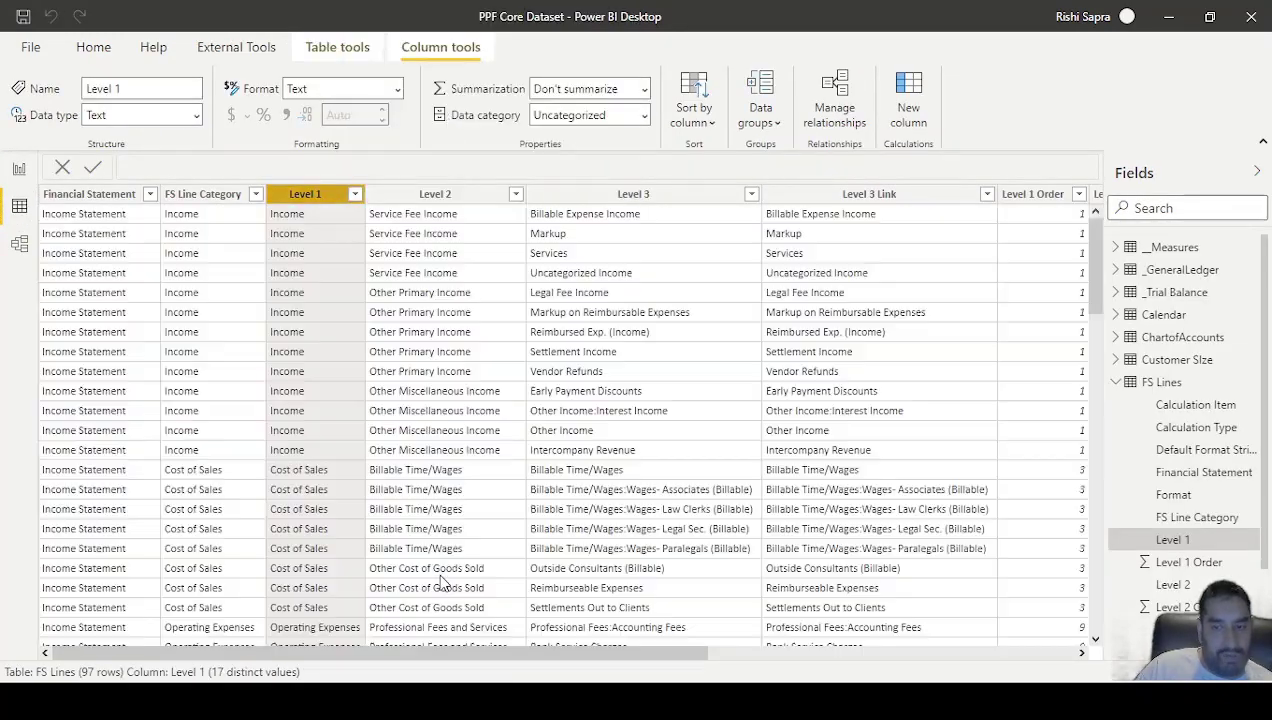
Step: Filter the FS Lines data to Category Total in Calculation Type and review the matching rows across all columns
left_click_drag(446, 655, 855, 662)
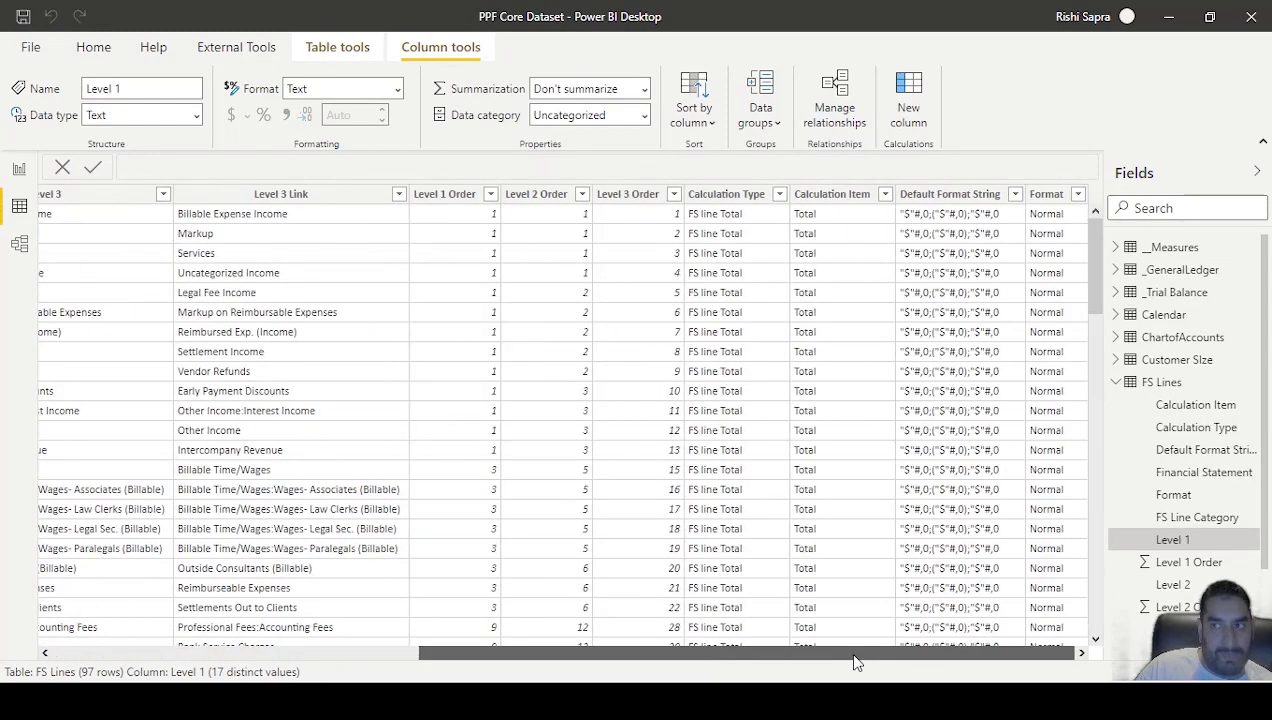
left_click(780, 197)
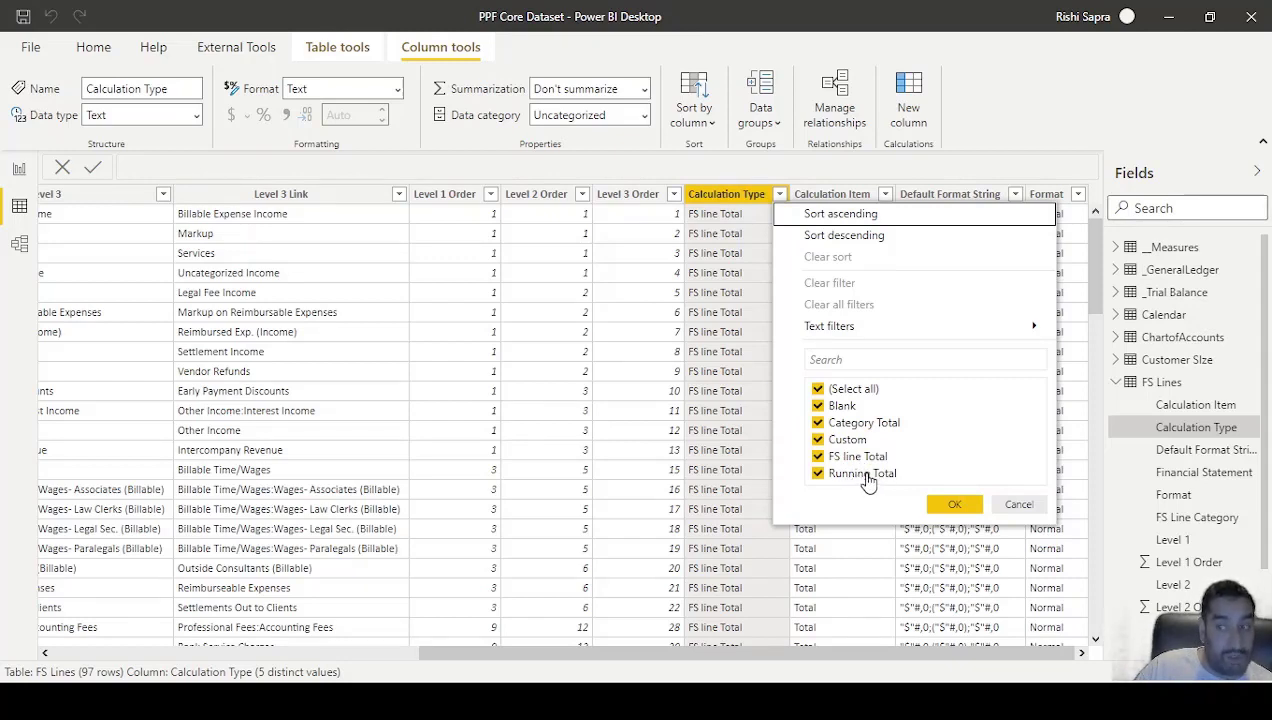
left_click(845, 390)
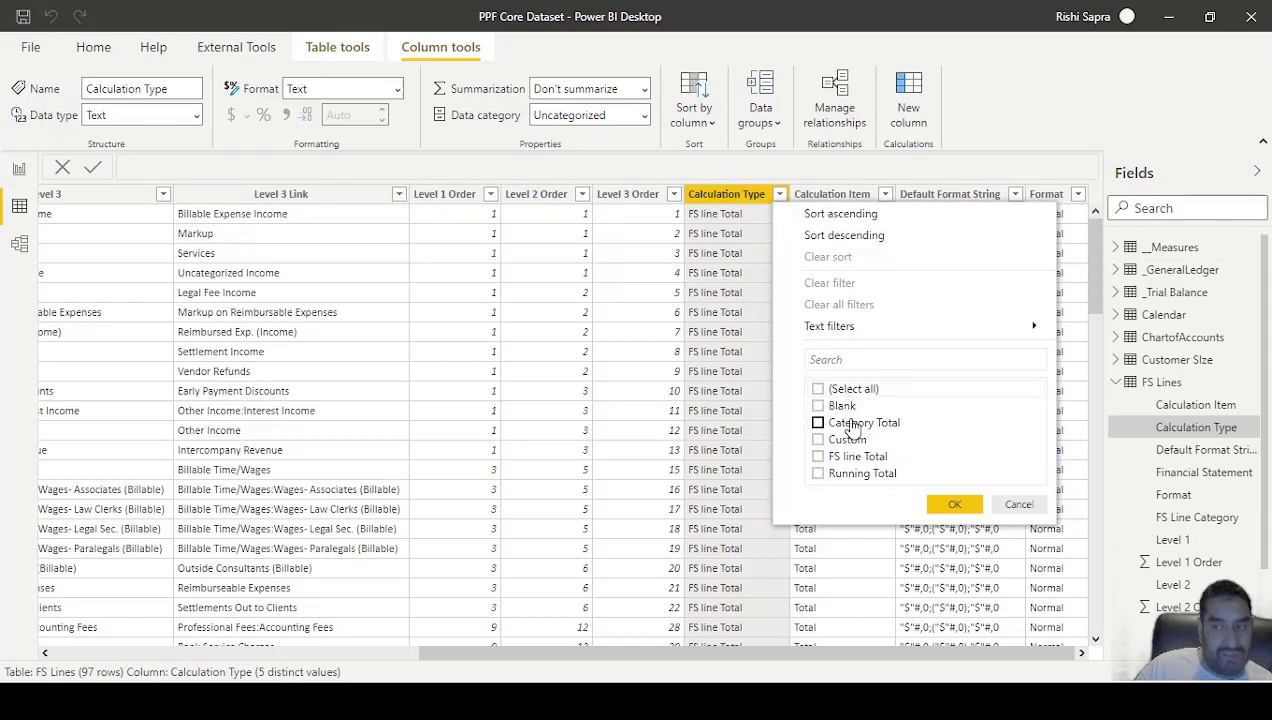
left_click(850, 422)
left_click(955, 505)
left_click_drag(895, 648, 960, 666)
left_click_drag(561, 655, 127, 656)
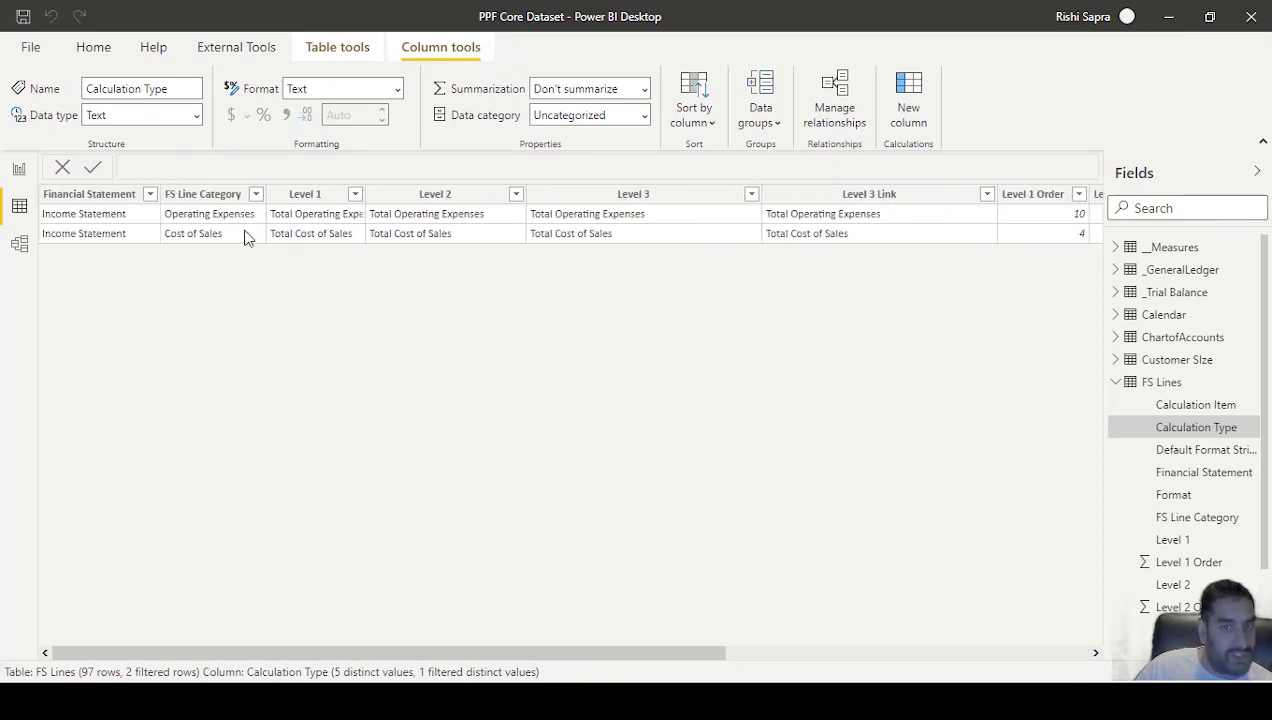
left_click_drag(412, 656, 1039, 656)
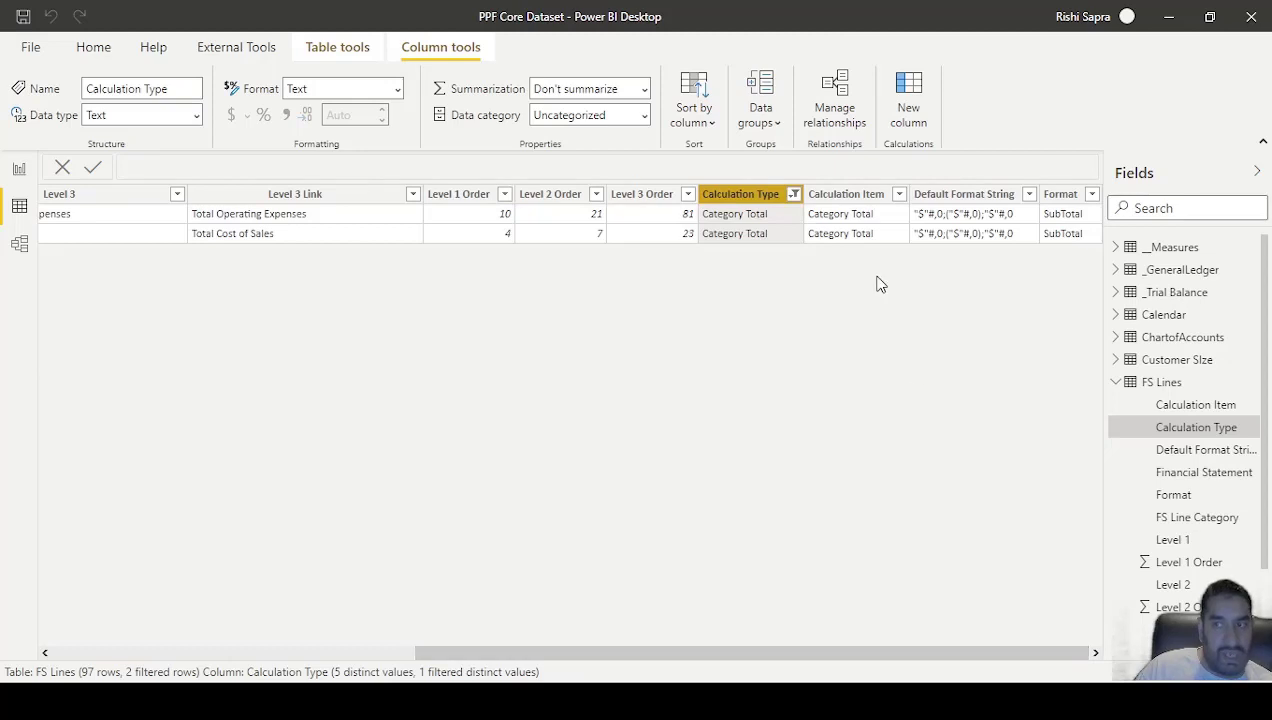
Step: Switch the Calculation Type filter to Custom only and review the rows' calculation items and formats
left_click(794, 196)
left_click(858, 424)
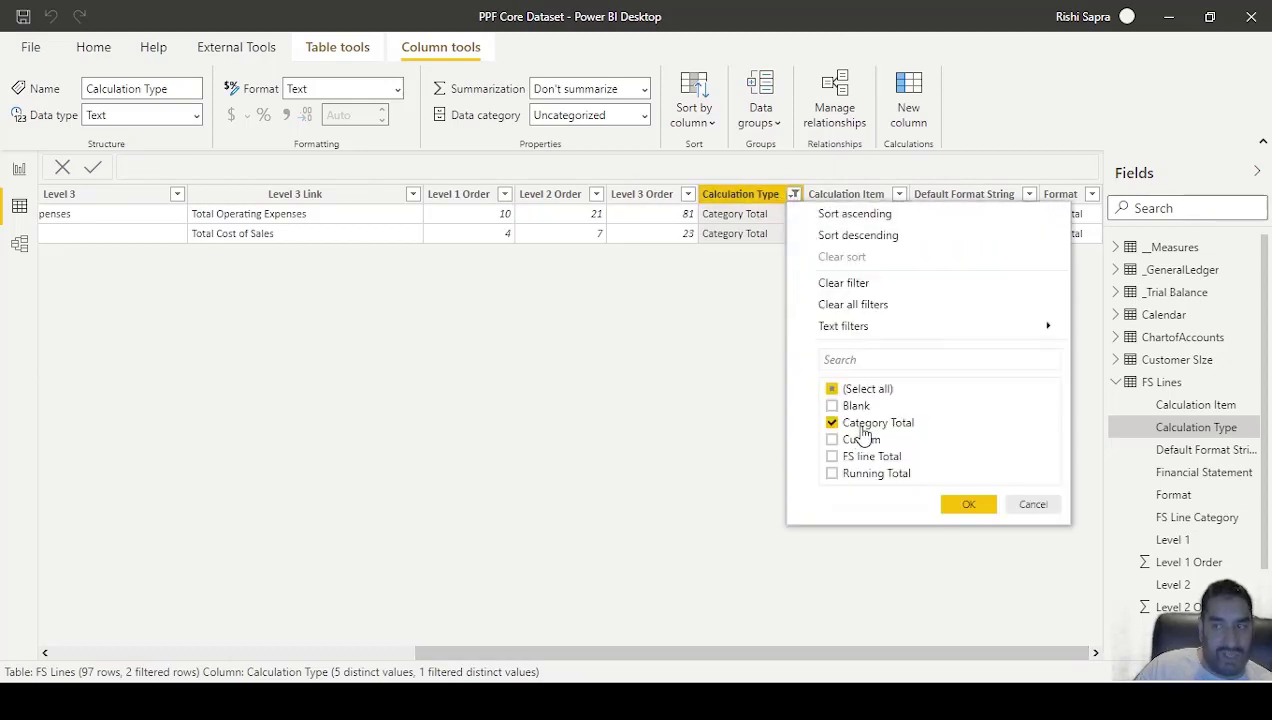
left_click(866, 441)
left_click(966, 504)
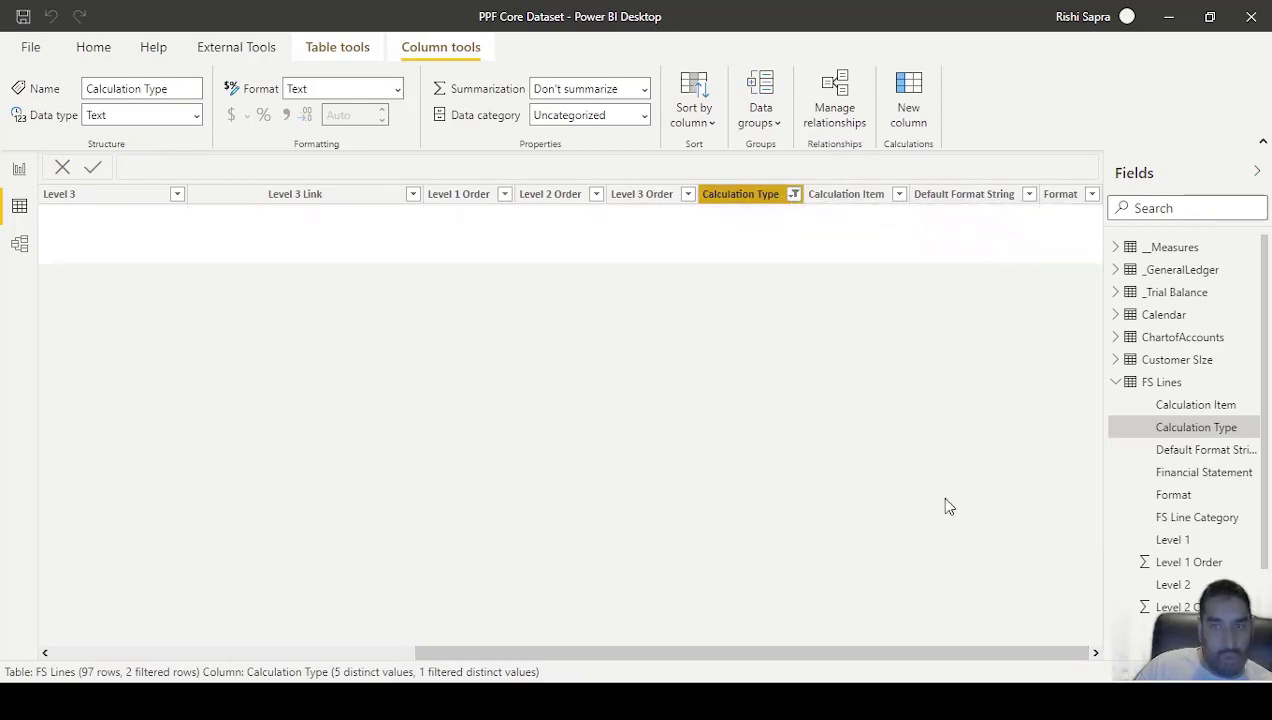
left_click_drag(564, 660, 527, 660)
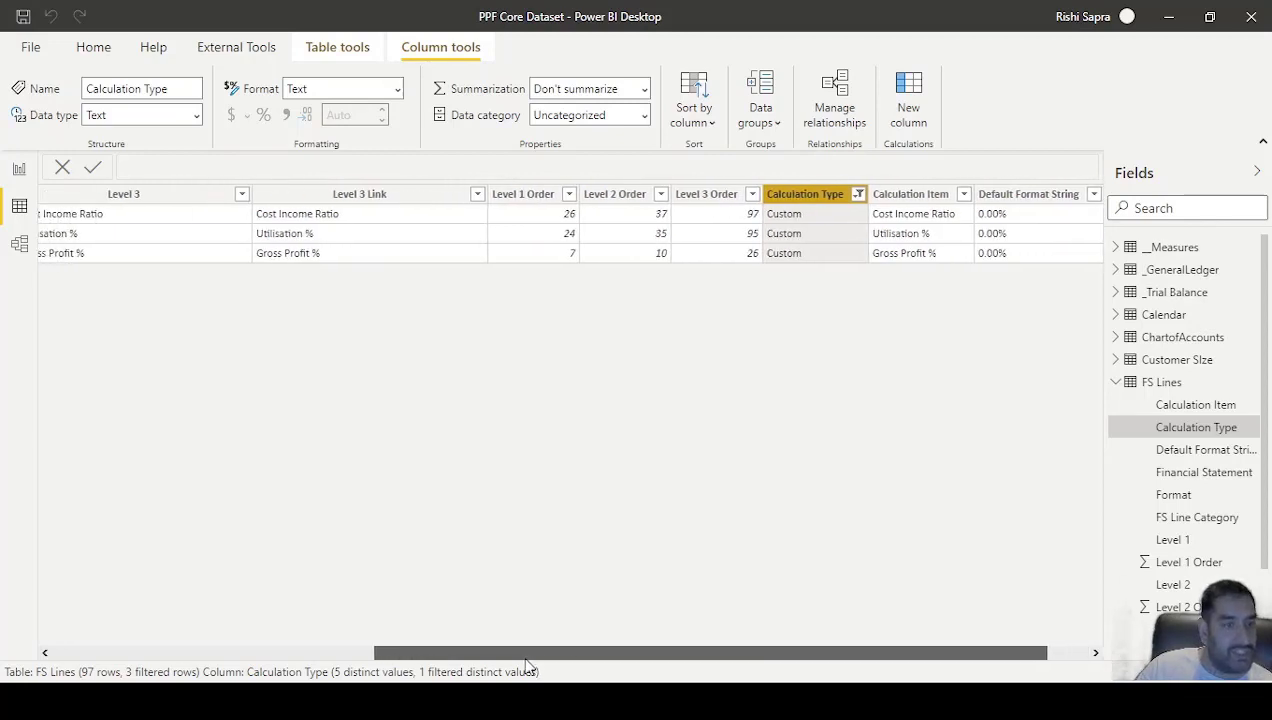
left_click_drag(527, 665, 755, 670)
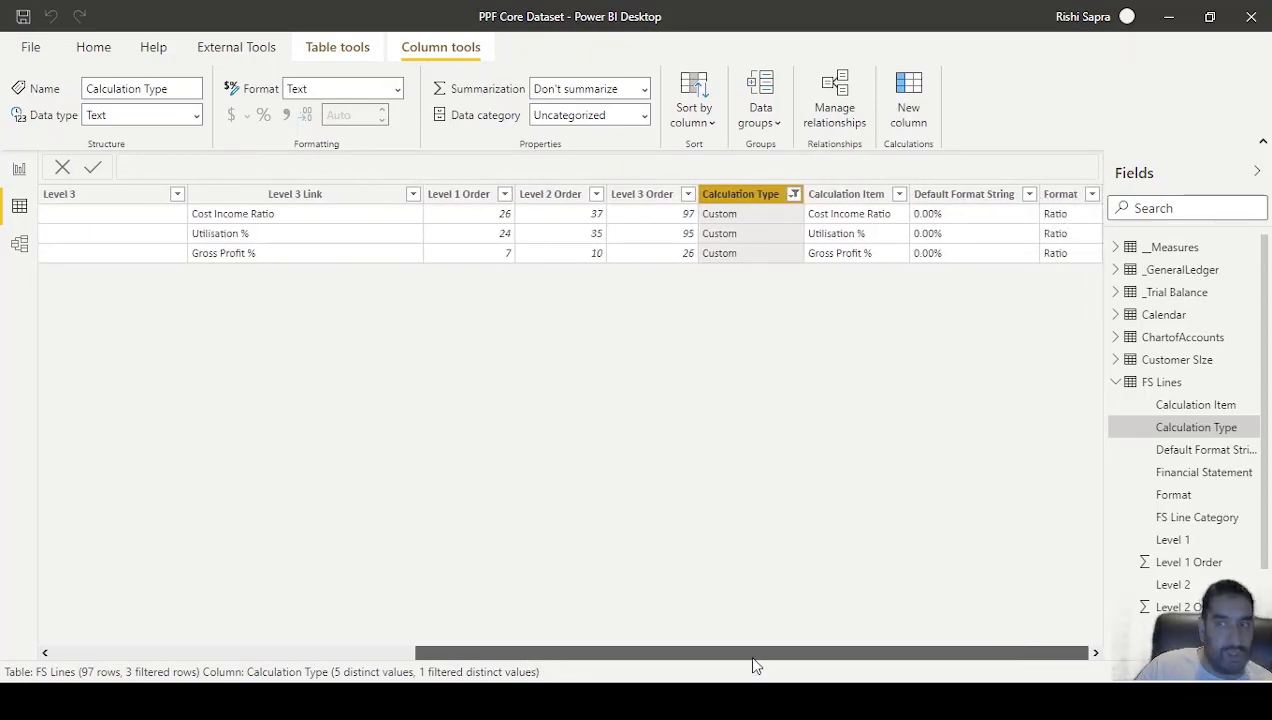
Step: Reselect every Calculation Type value so the FS Lines data is unfiltered again
left_click(792, 196)
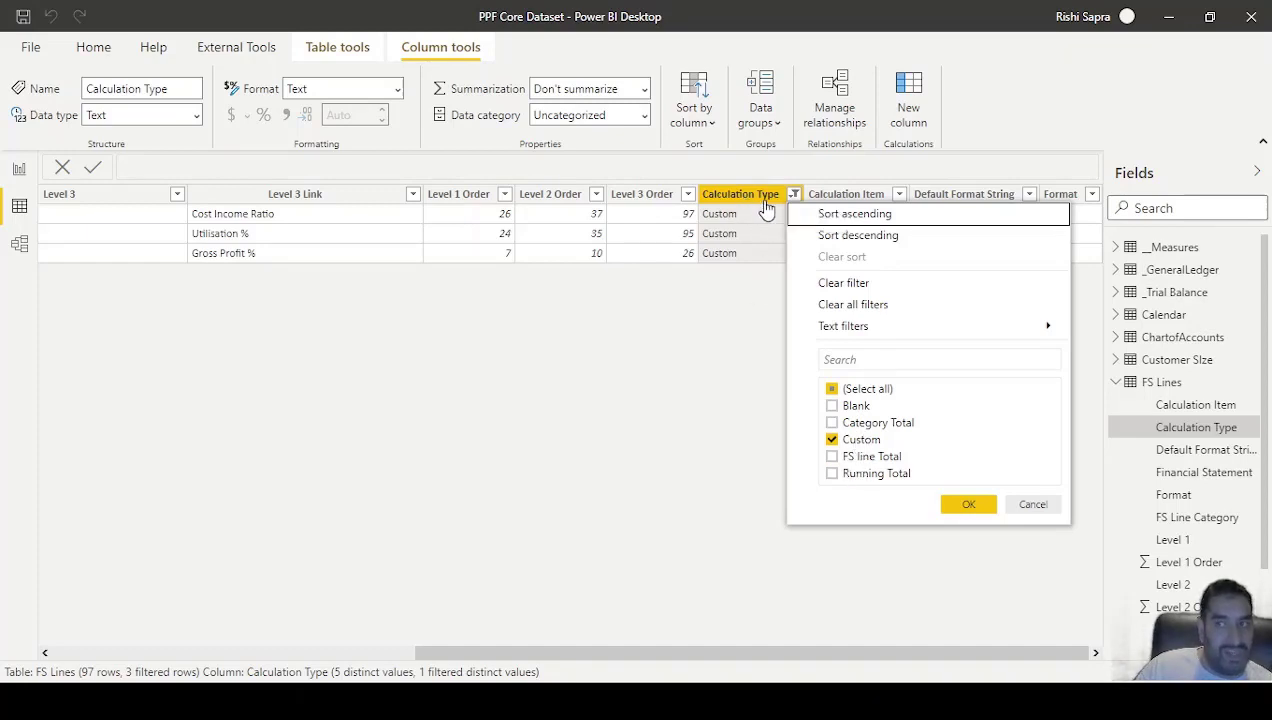
left_click_drag(688, 652, 925, 582)
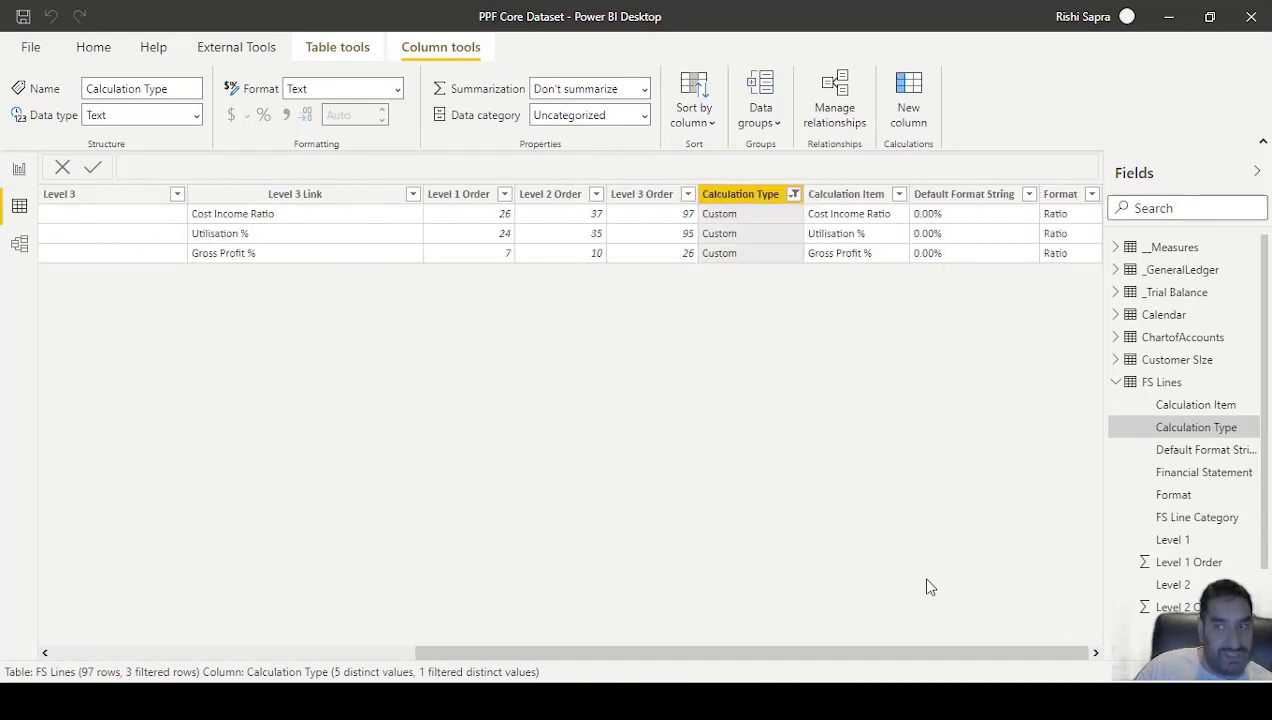
left_click(793, 196)
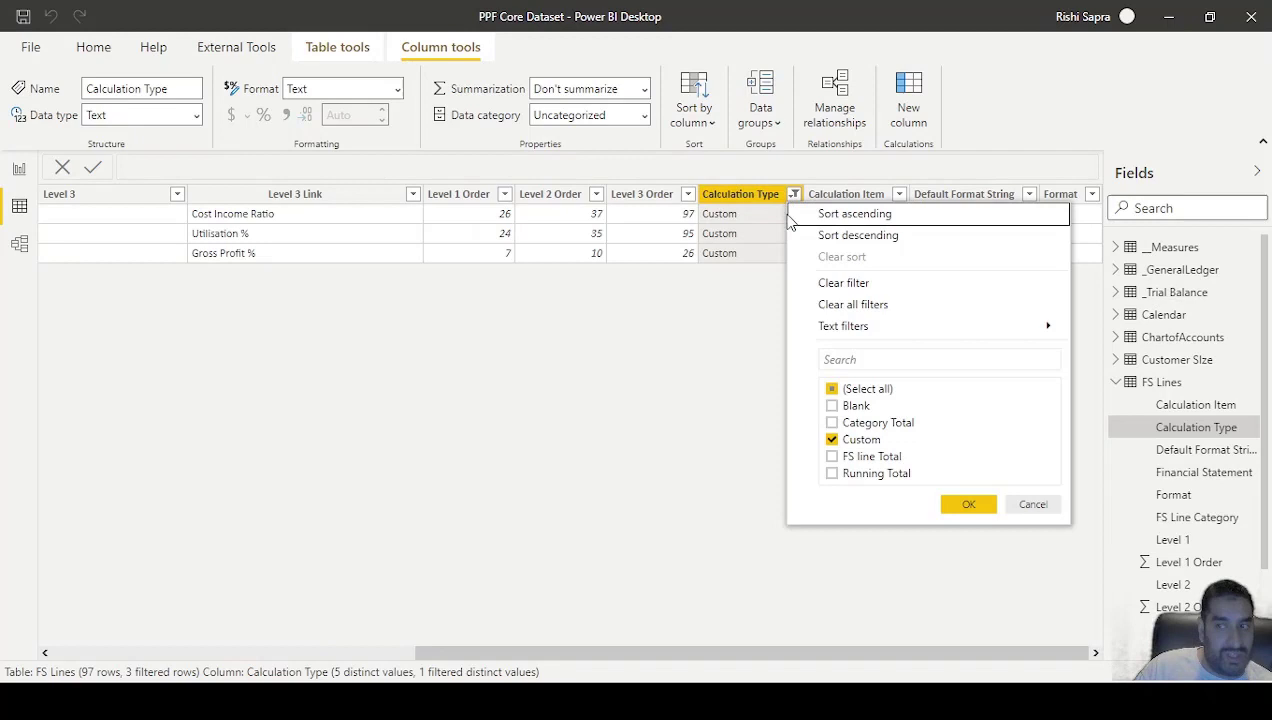
left_click(835, 390)
left_click(870, 391)
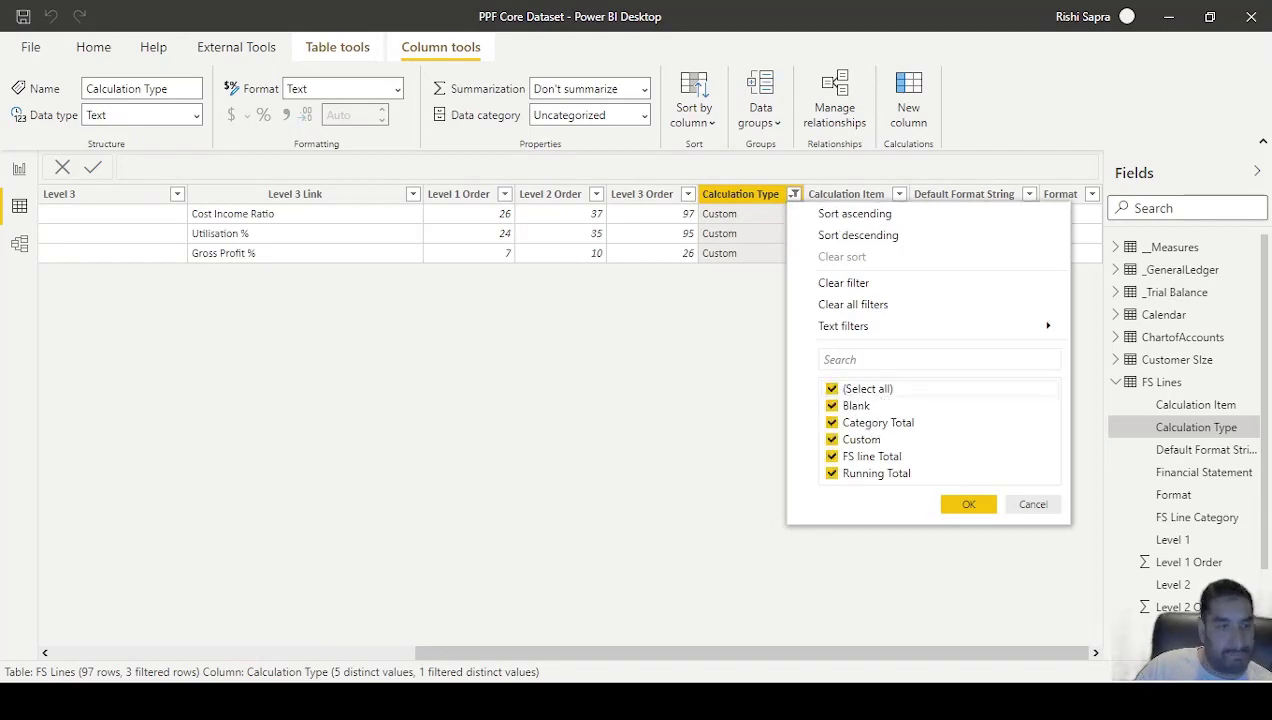
left_click(968, 505)
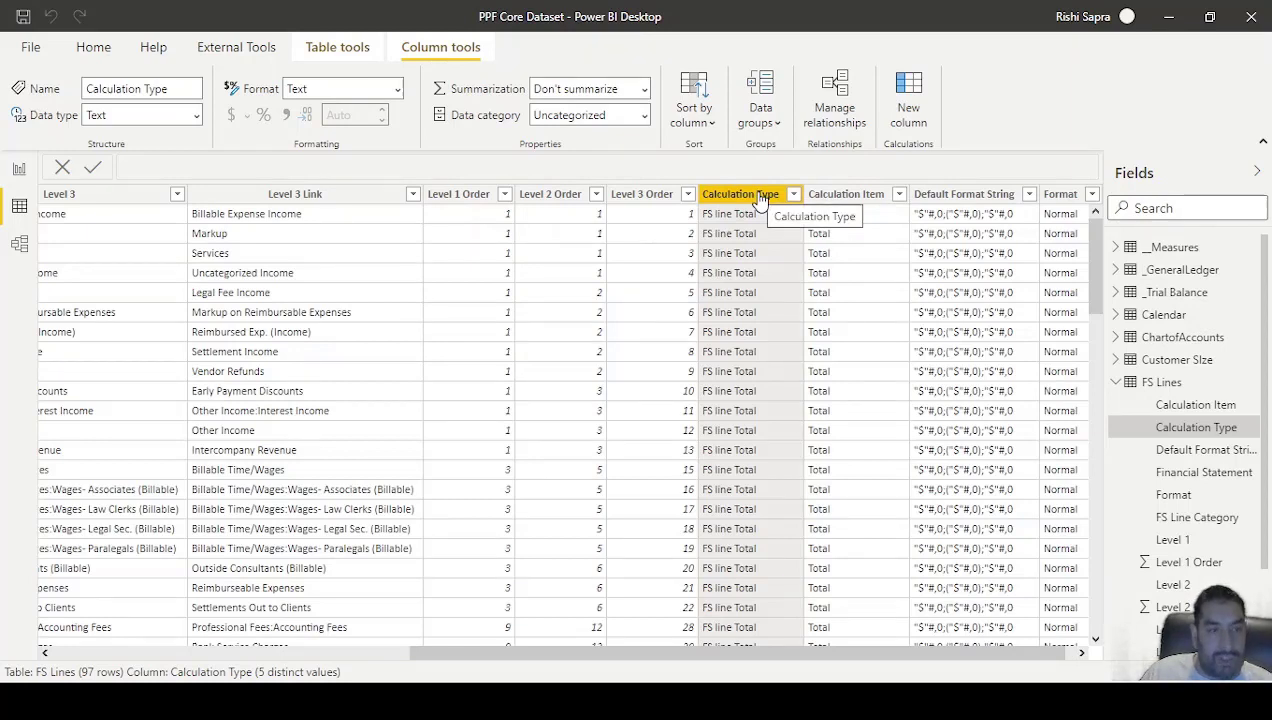
Step: Review the list of available Calculation Type values in the FS Lines table without changing the filter
left_click(793, 194)
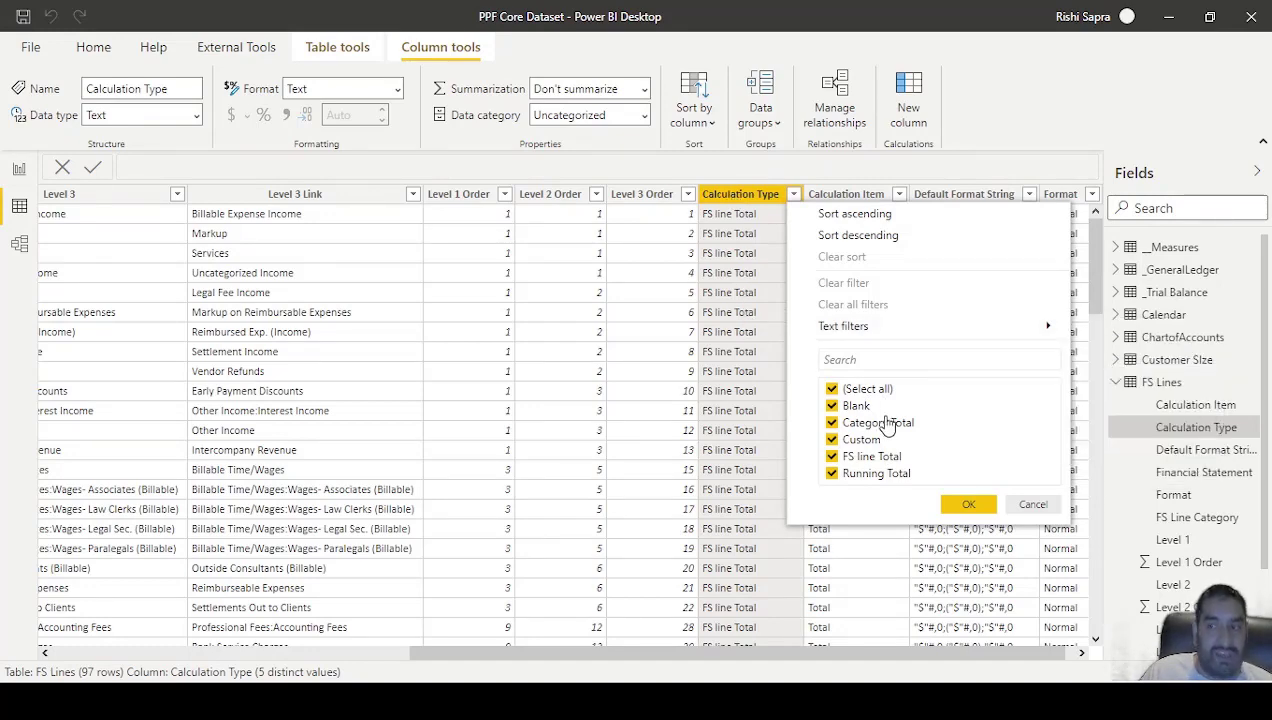
left_click(1033, 504)
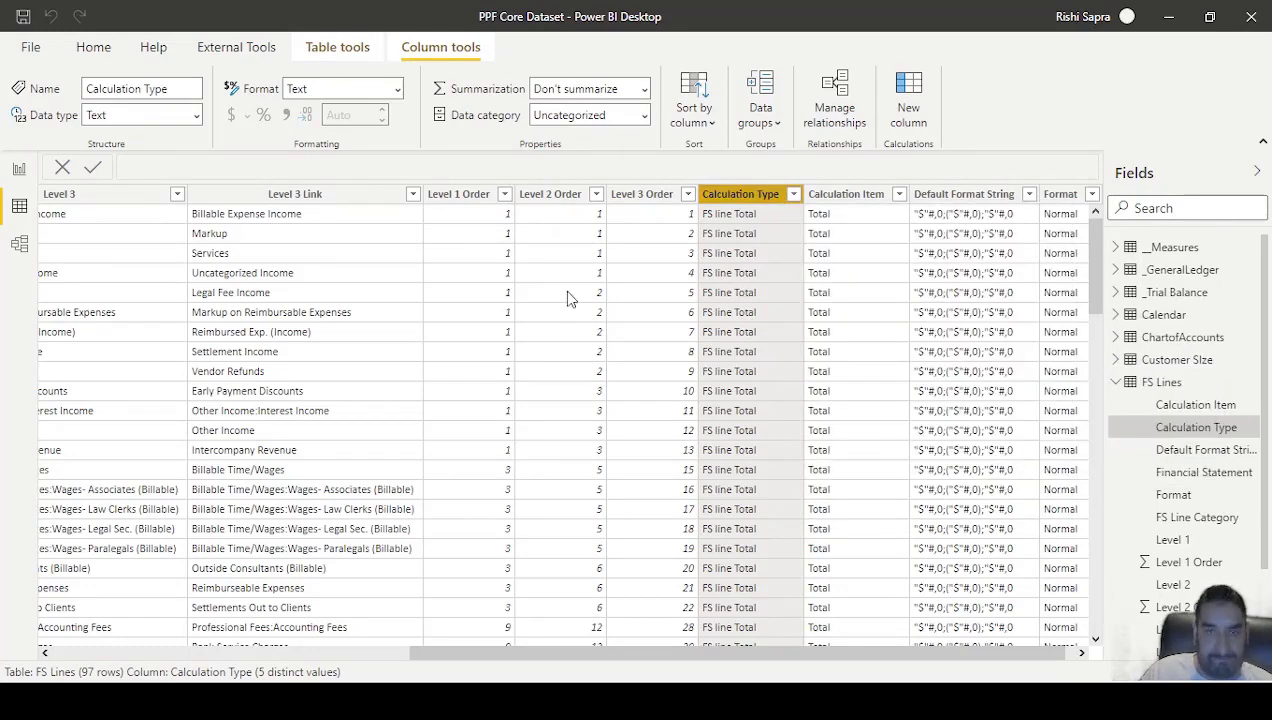
Step: In the report, create a Total Amount Running Total measure summing Total Amount By Period over all FS Line Total rows up to the current Level 3 Order
left_click(19, 170)
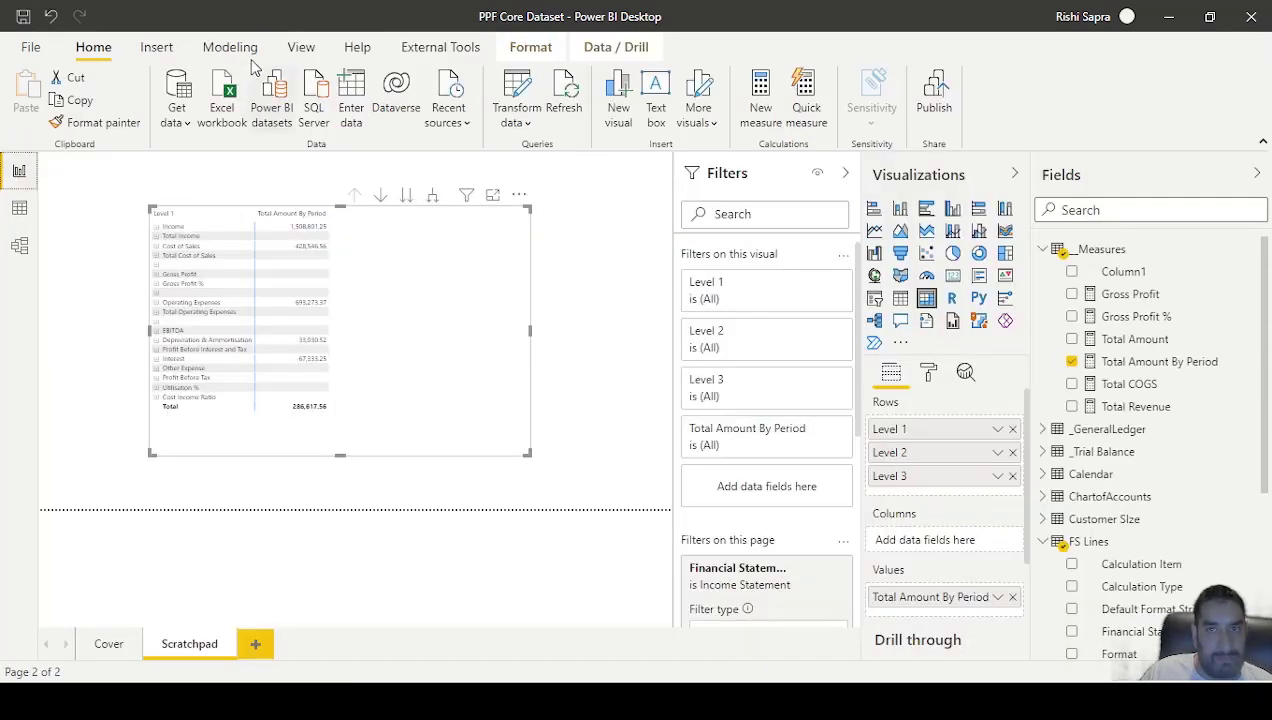
left_click(252, 52)
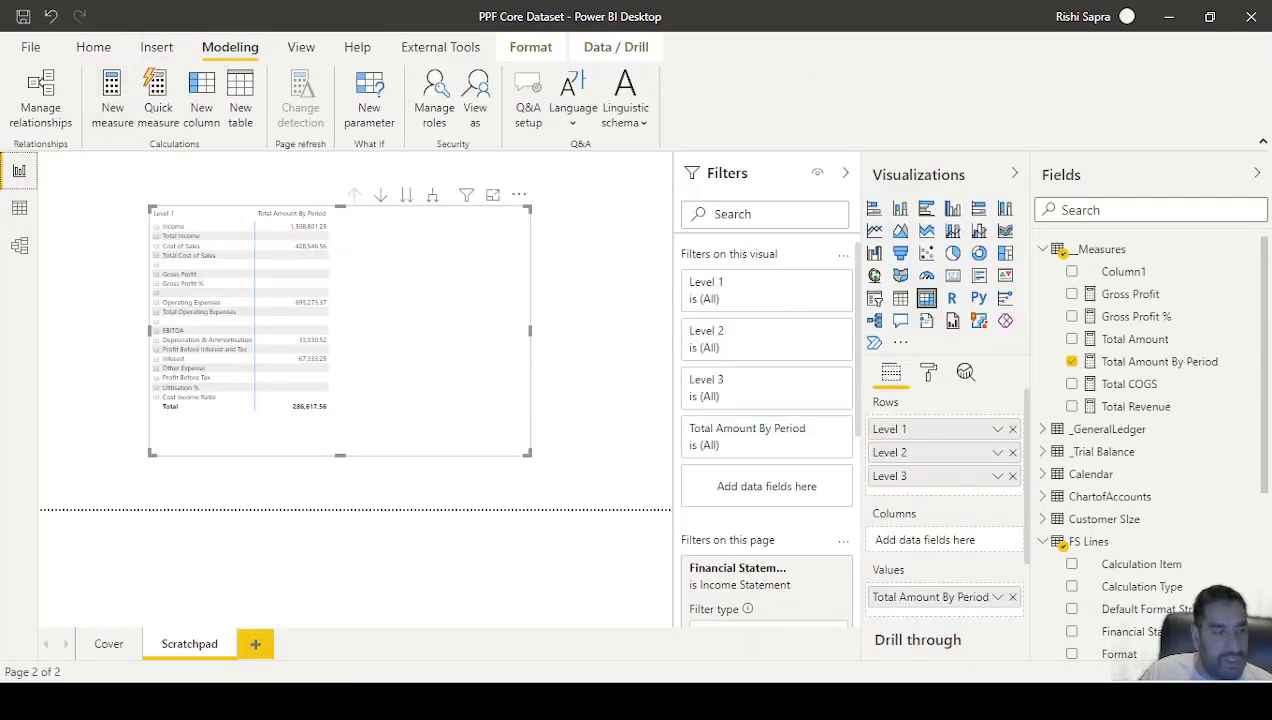
left_click(112, 98)
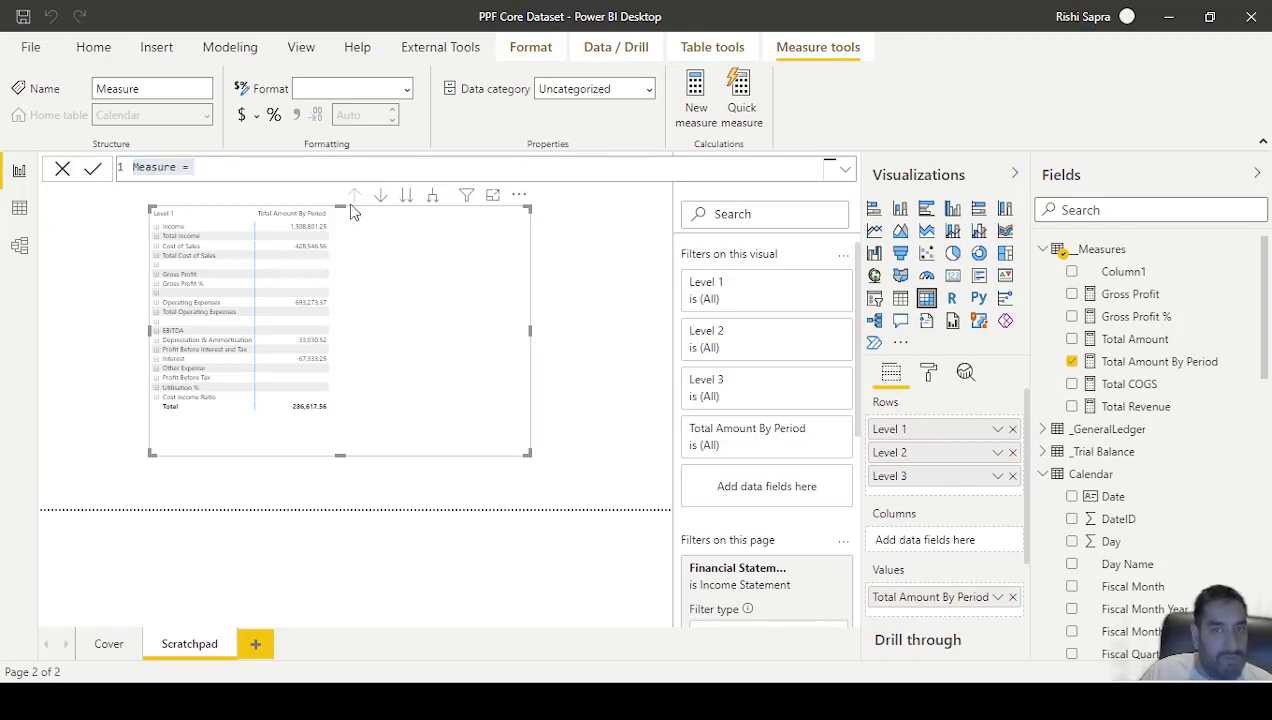
left_click(207, 166)
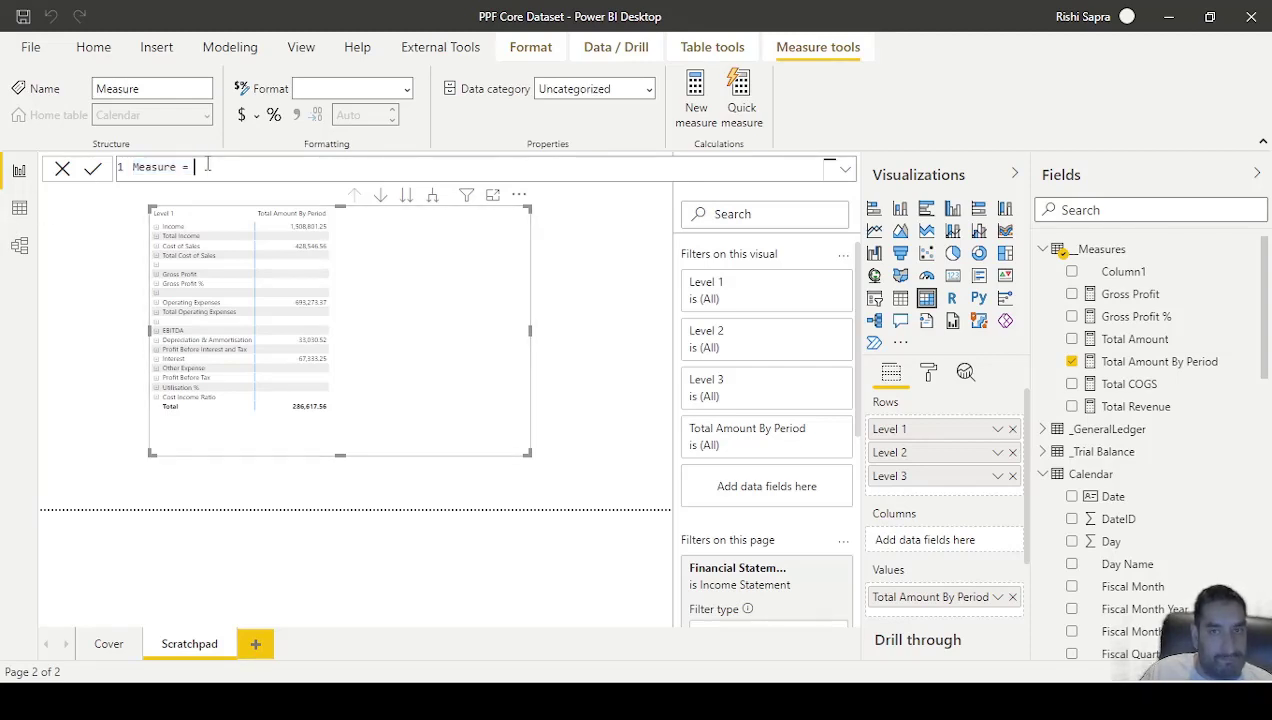
key("ctrl+a")
type("Total Amount Running Total = VAR CurrentL3Order =     MAX ( 'FS Lines'[Level 3 Order] ) RETURN     CALCULATE (         [Total Amount By Period],         ALL ( 'FS Lines' ),         'FS Lines'[Calculation Type] = \"FS Line Total\",         'FS Lines'[Level 3 Order] <= CurrentL3Order     )")
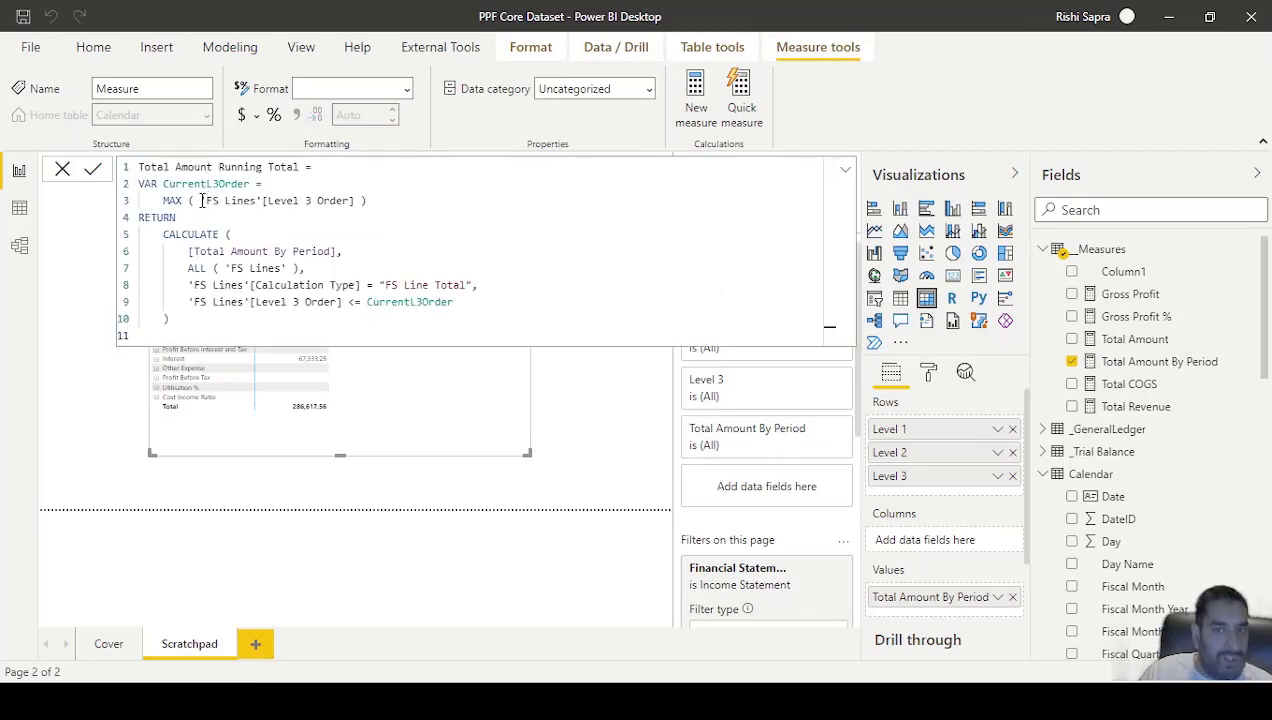
Step: Examine the running total formula: the CurrentL3Order variable, the ALL on FS Lines, and the Calculation Type and Level 3 Order conditions
left_click_drag(202, 200, 357, 197)
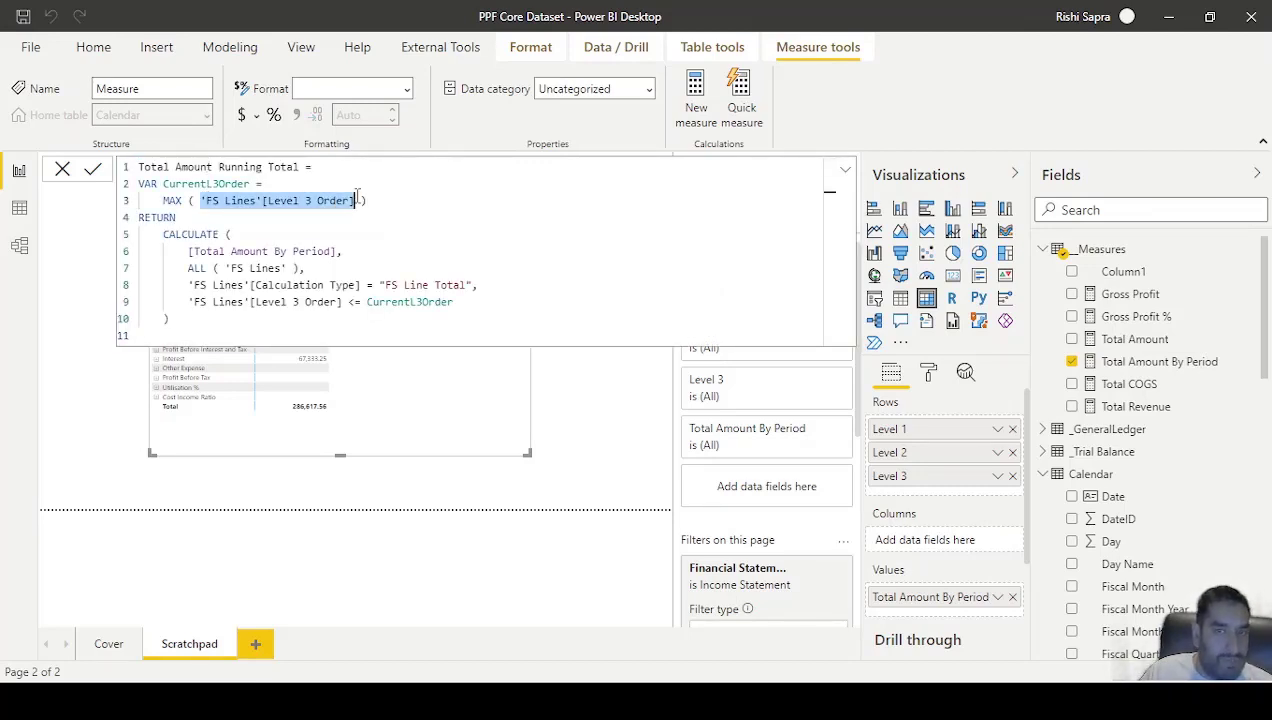
left_click(350, 180)
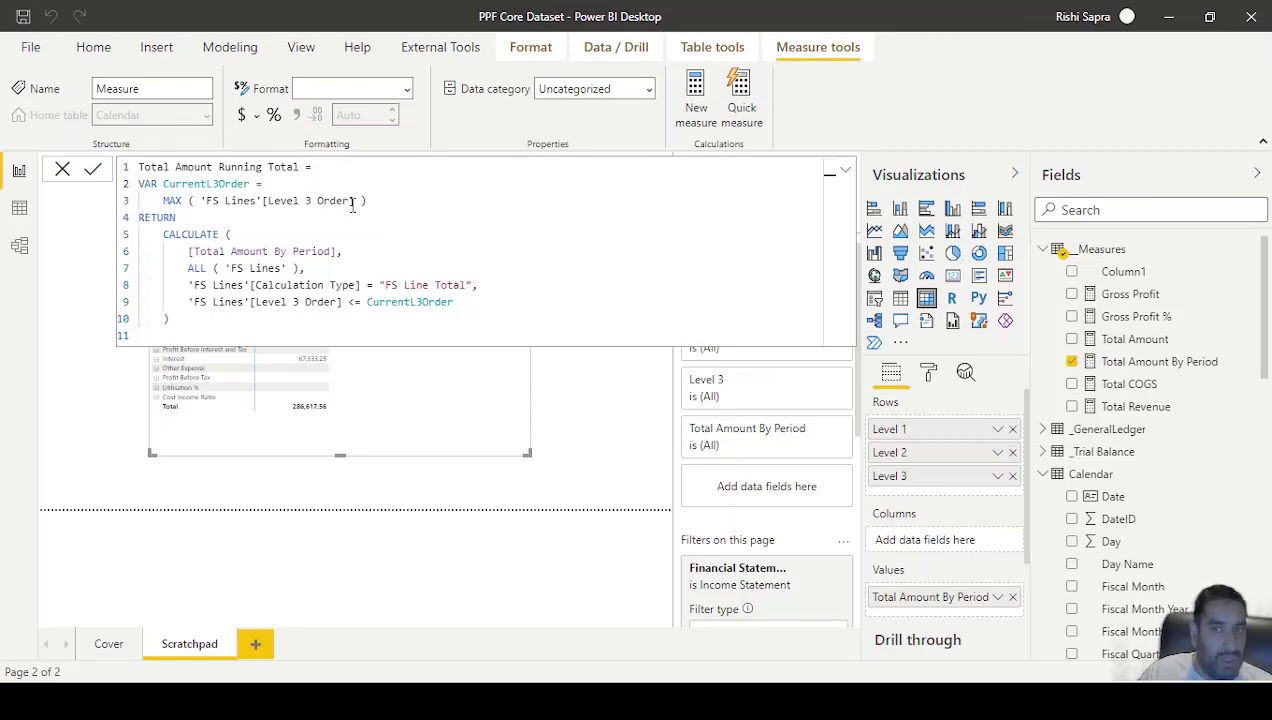
left_click_drag(355, 200, 275, 205)
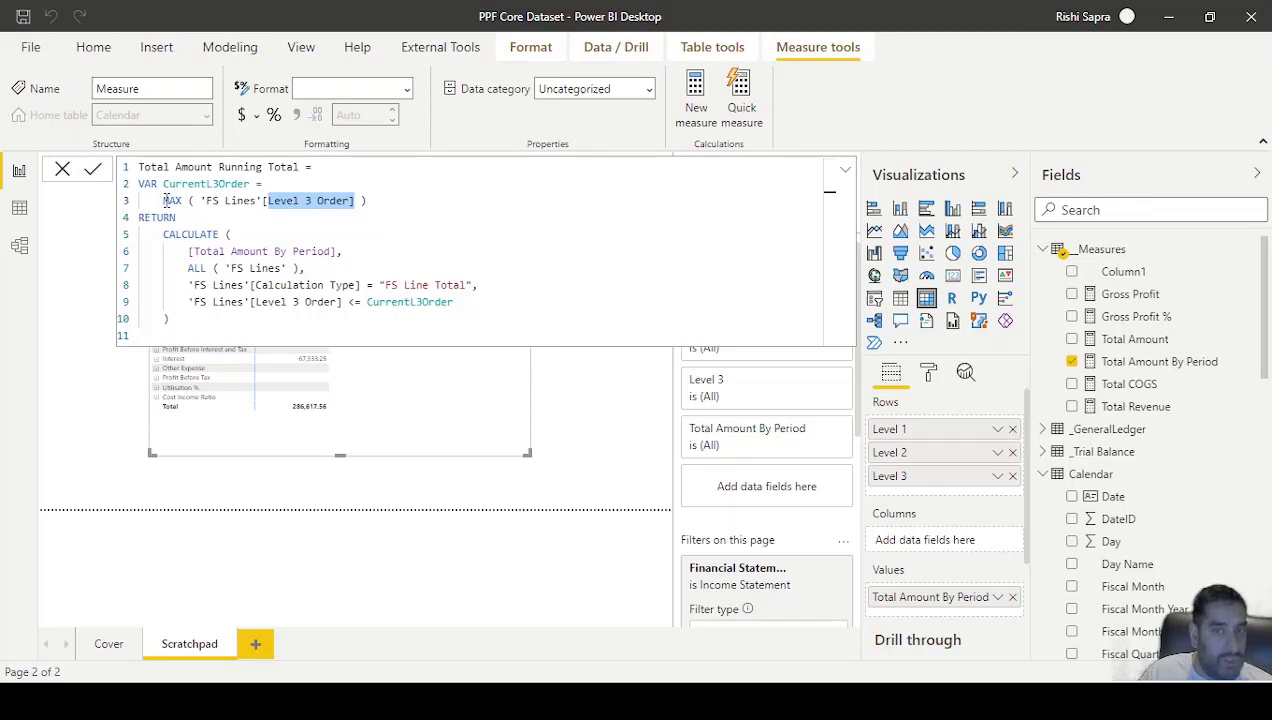
left_click_drag(162, 200, 382, 196)
left_click(382, 196)
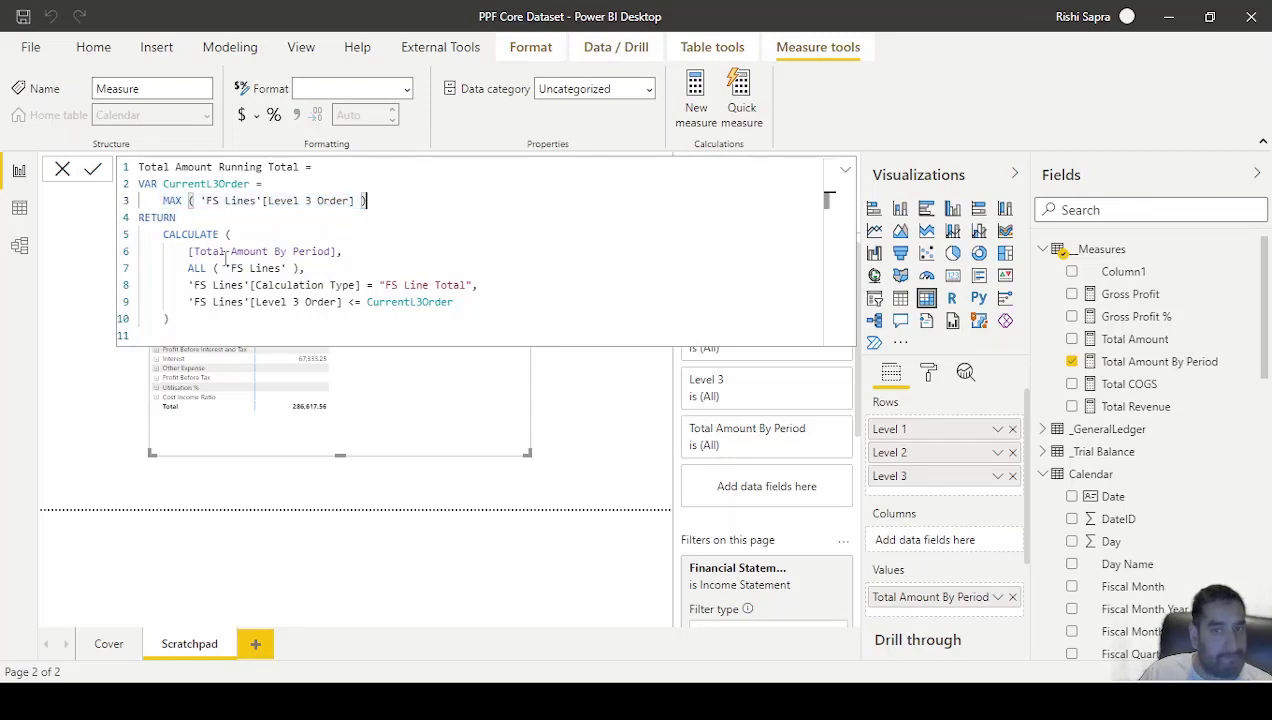
left_click_drag(190, 251, 355, 253)
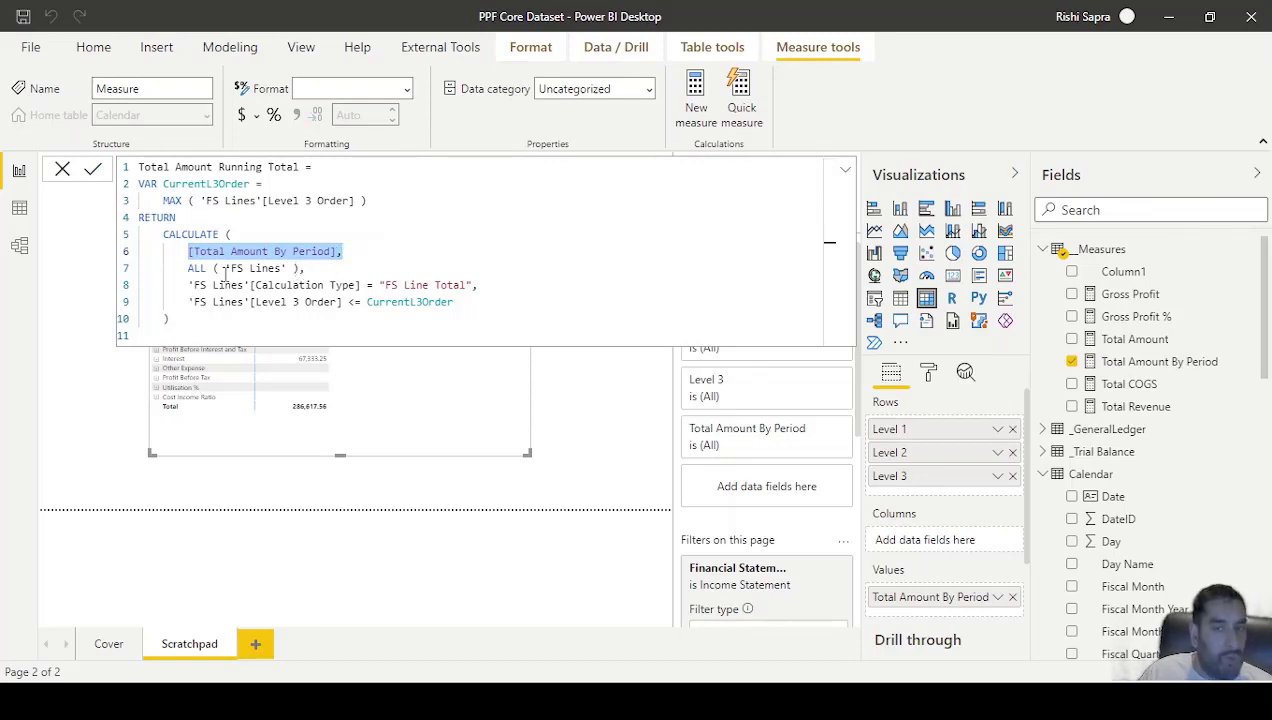
left_click_drag(189, 268, 302, 269)
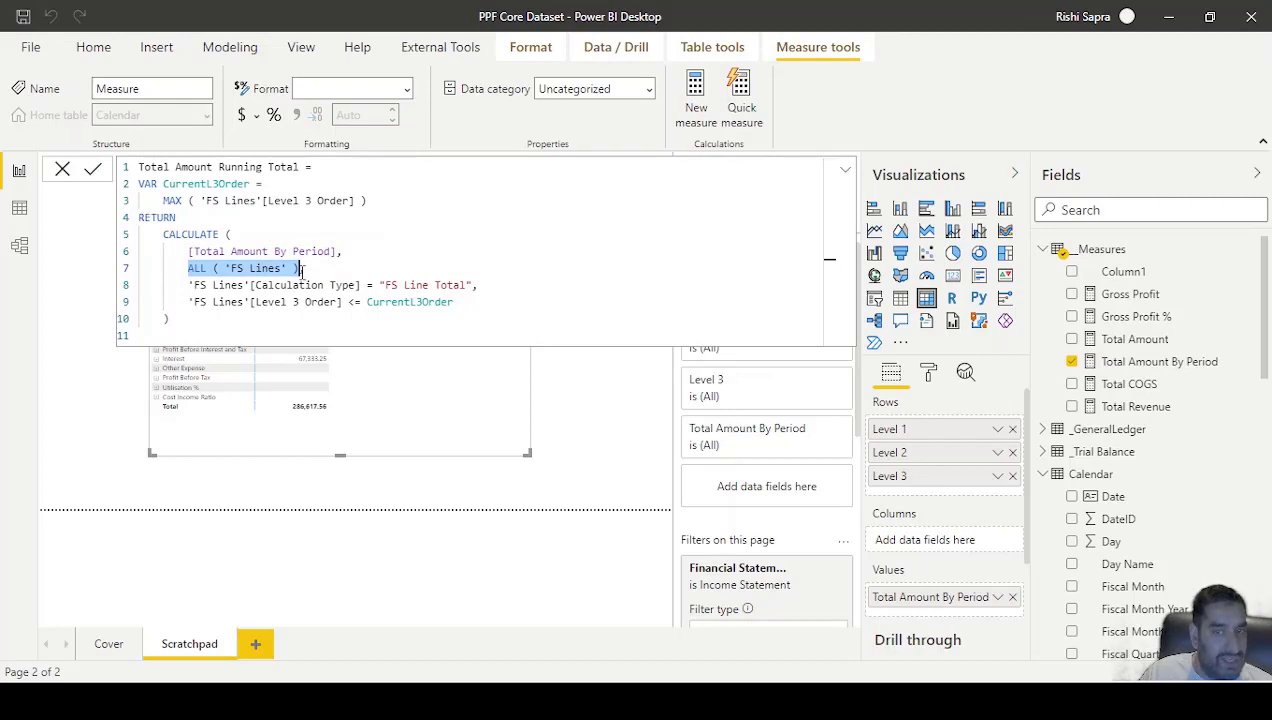
left_click(195, 268)
left_click_drag(189, 268, 208, 268)
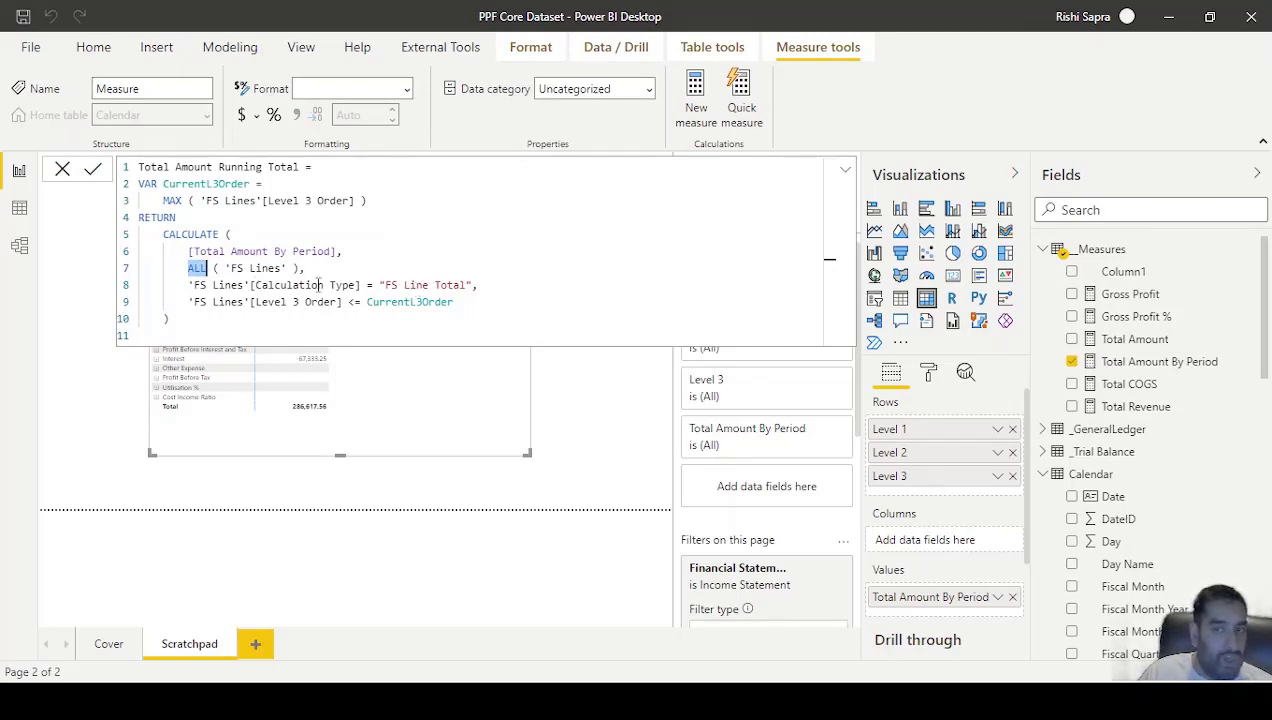
left_click_drag(478, 285, 187, 290)
left_click(455, 302)
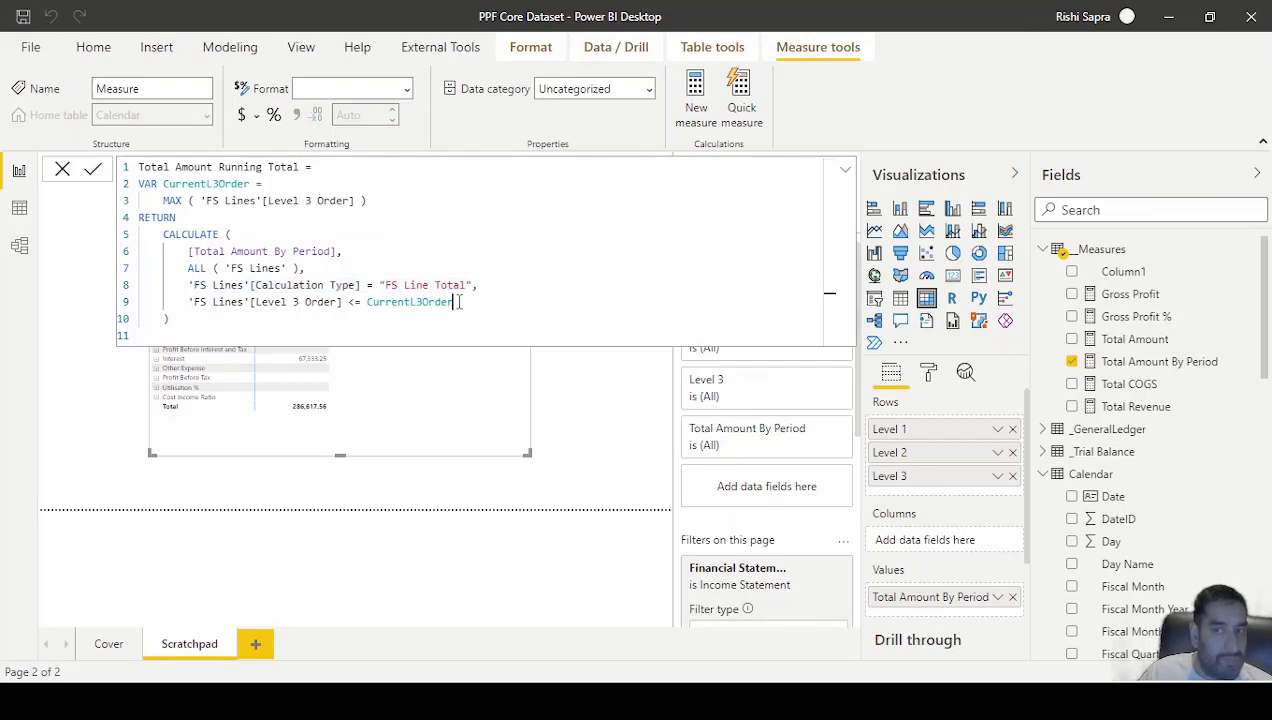
left_click_drag(458, 302, 362, 302)
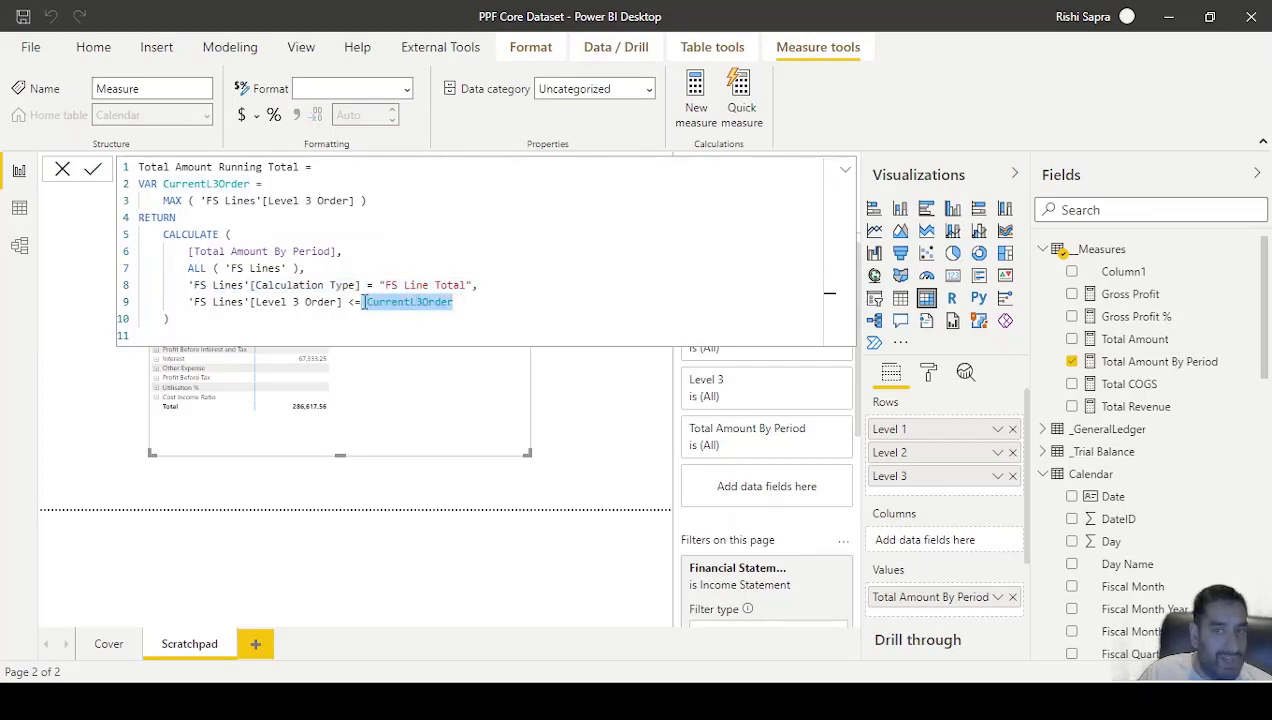
left_click_drag(358, 202, 140, 185)
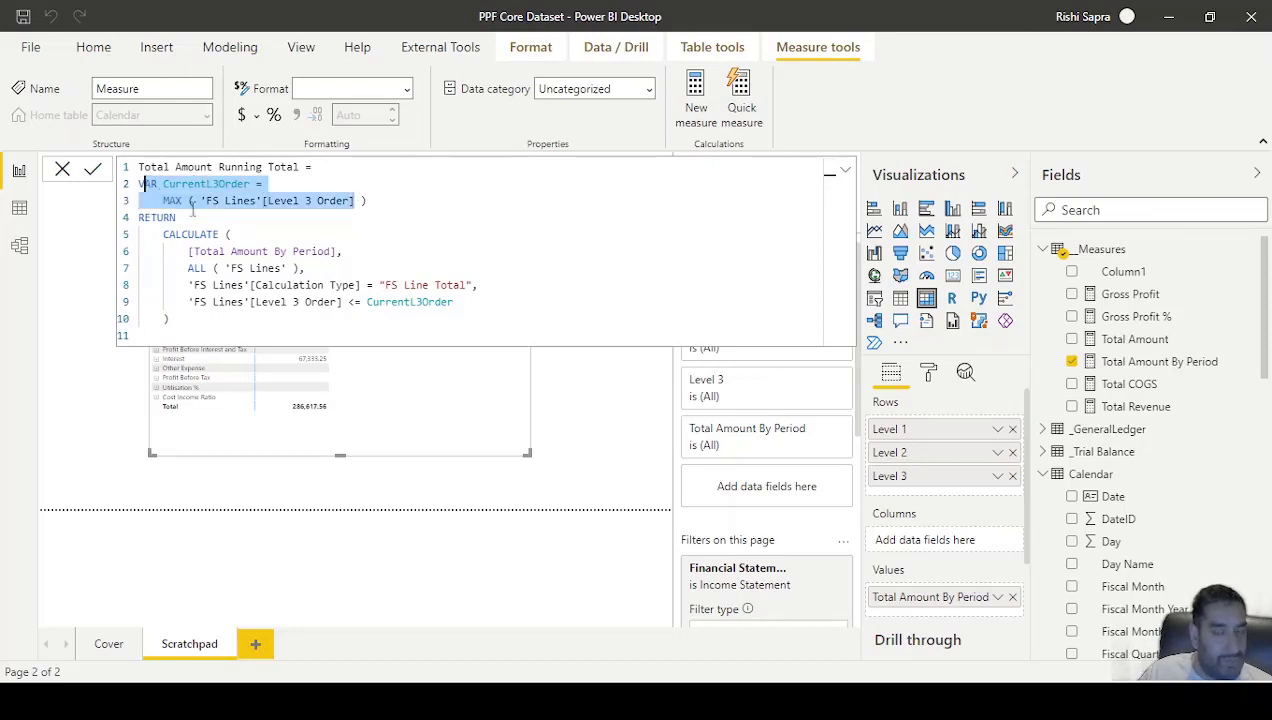
left_click(368, 301)
left_click(363, 314)
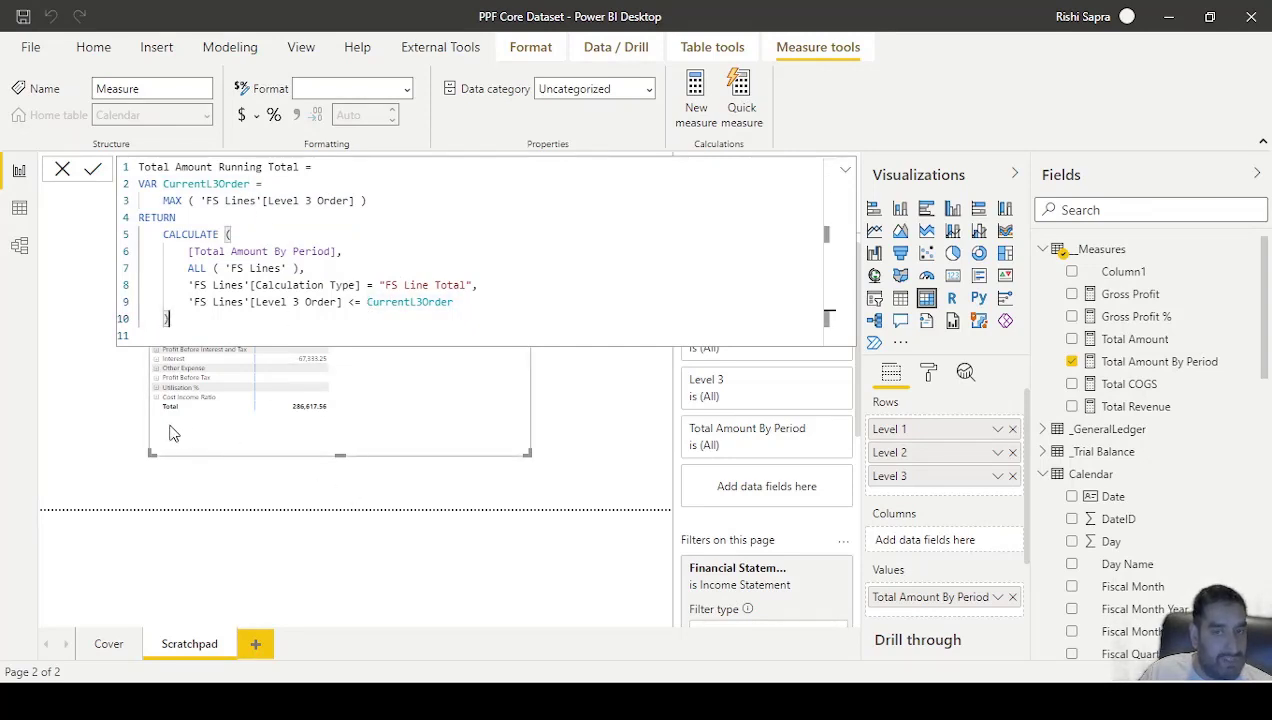
Step: Commit the measure, search the fields for "running" and add Total Amount Running Total to the matrix values
left_click(1100, 386)
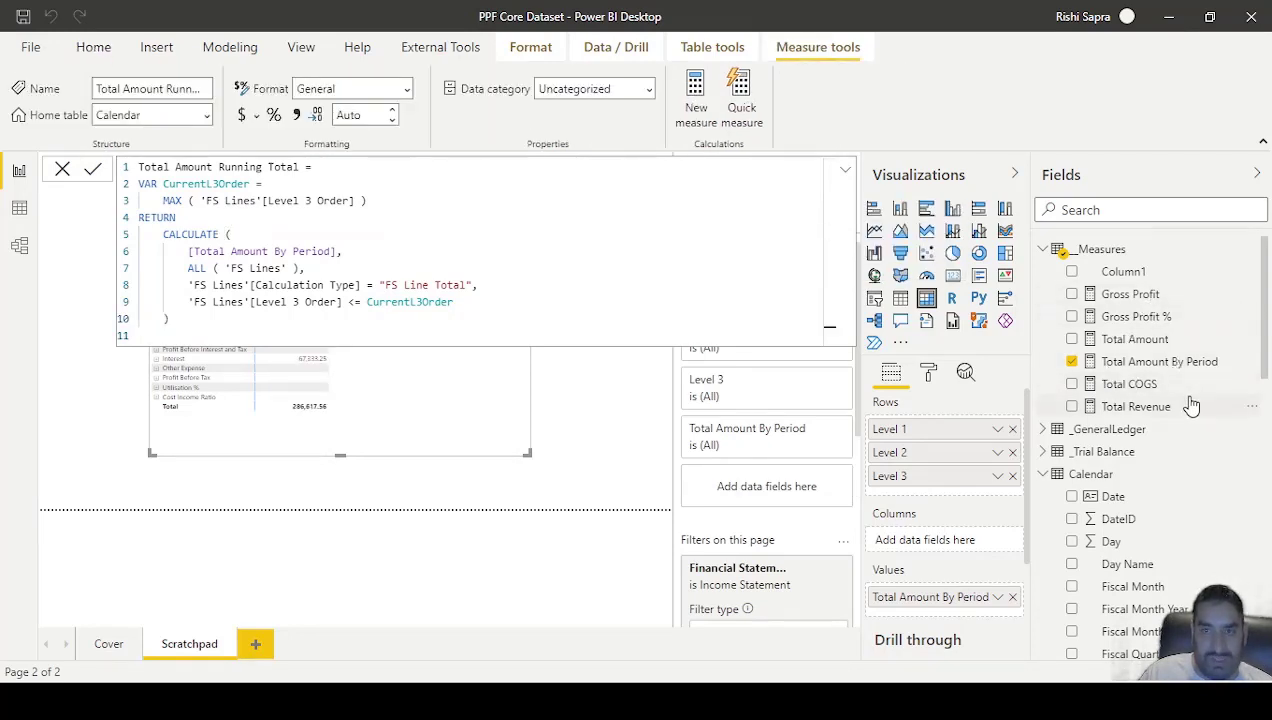
left_click(1152, 209)
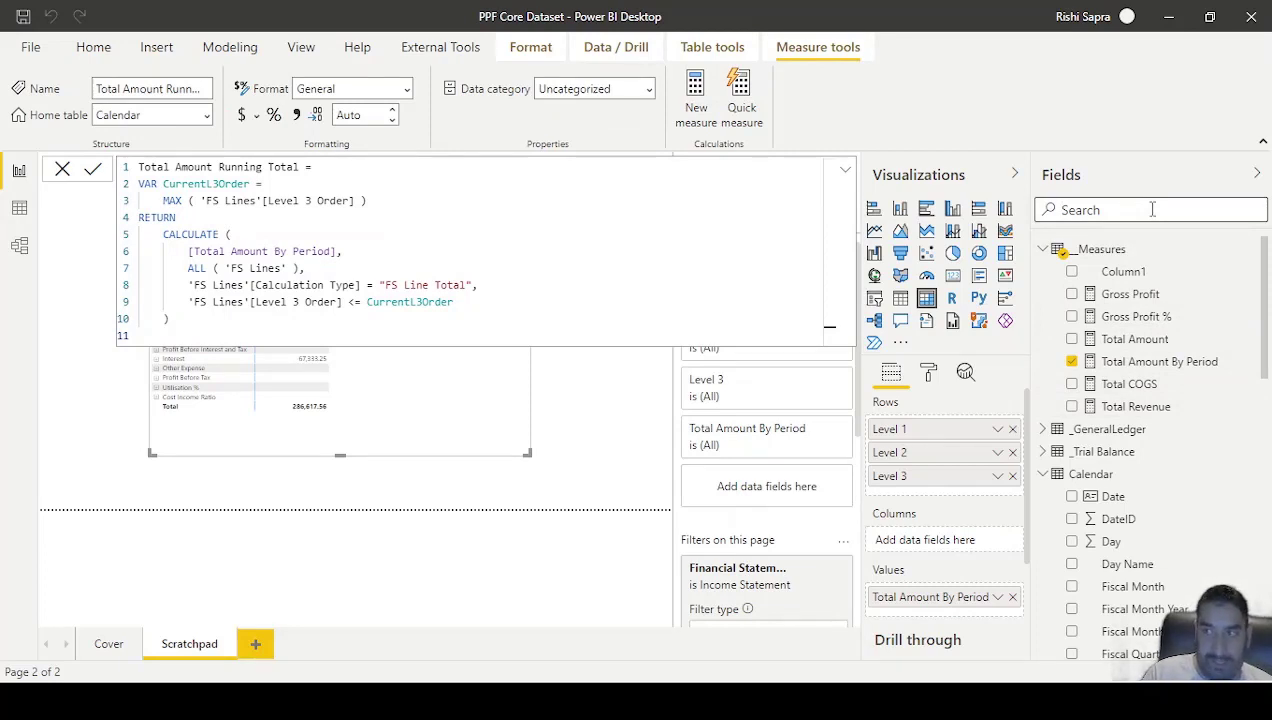
type("running")
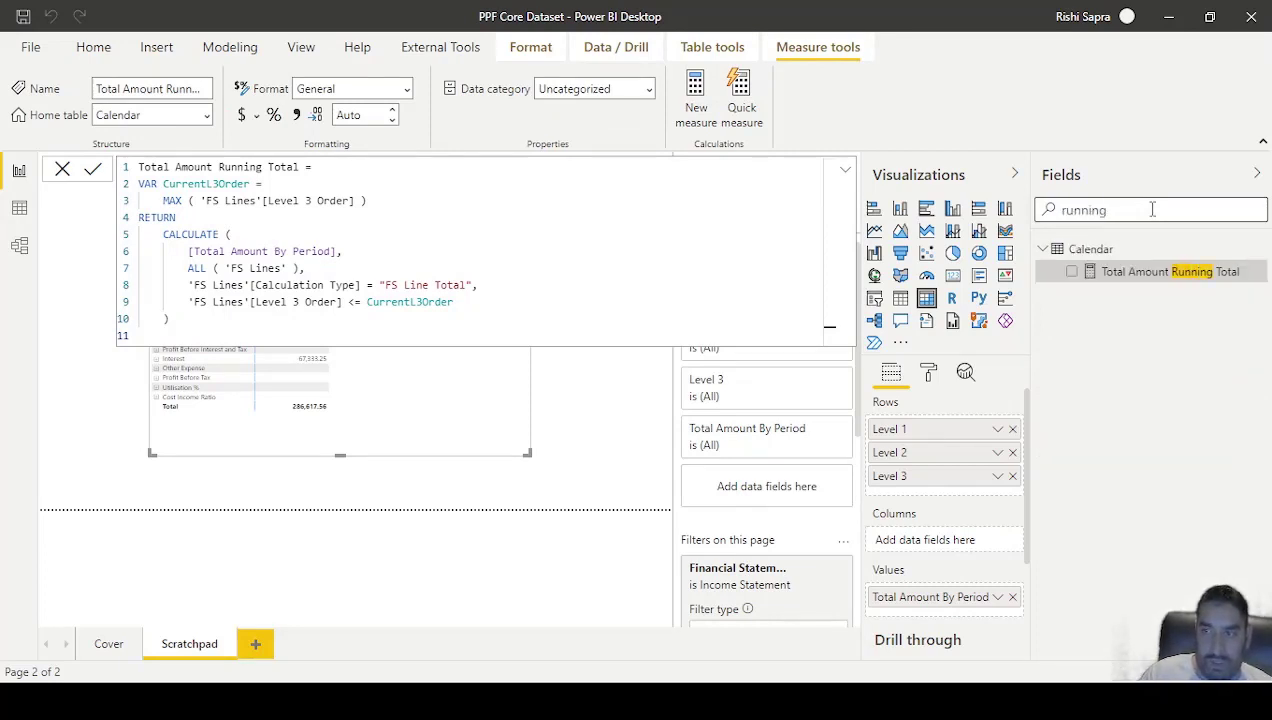
left_click_drag(1170, 271, 975, 615)
left_click(450, 465)
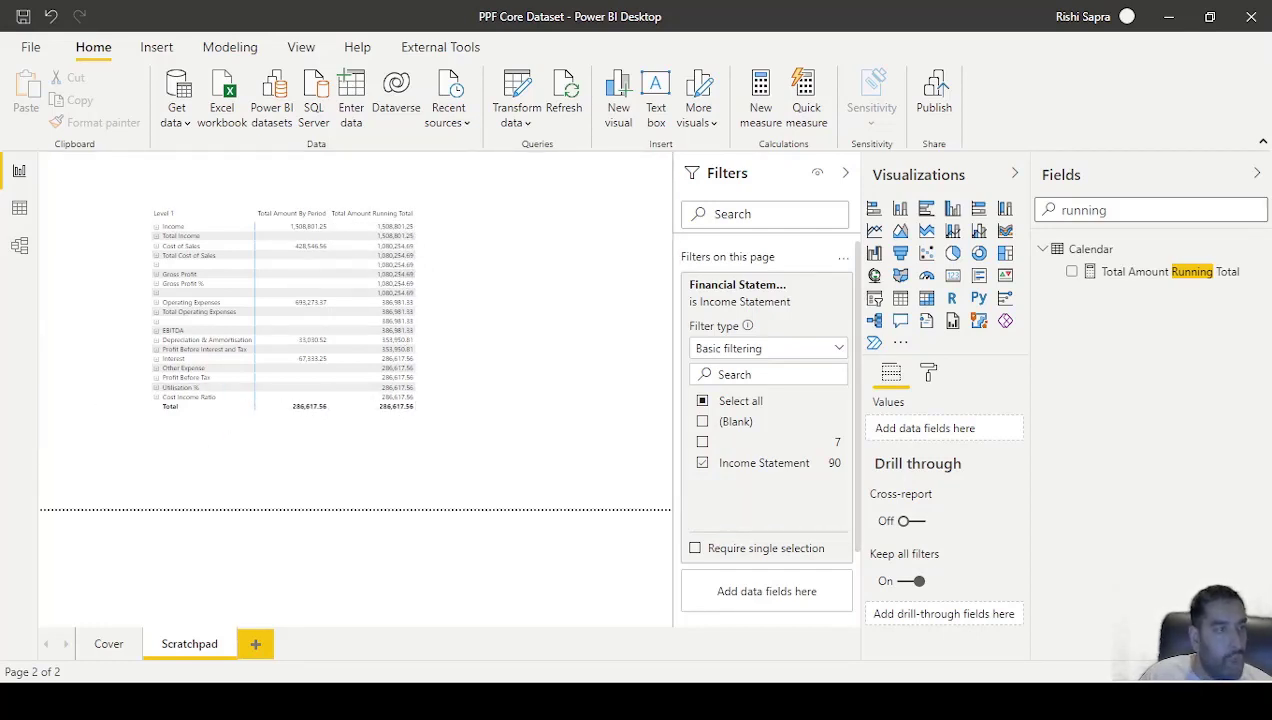
Step: Set the home table of Total Amount Running Total to __Measures and clear the field search
left_click(1153, 272)
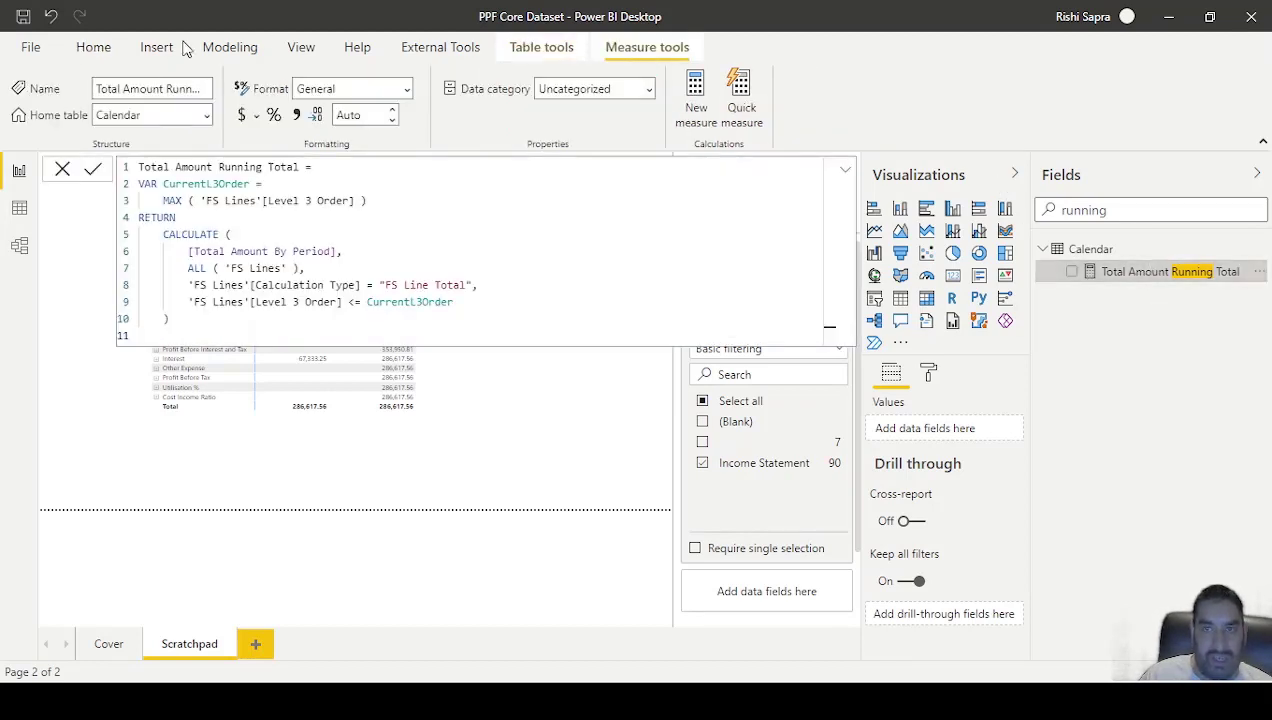
left_click(206, 115)
key("Escape")
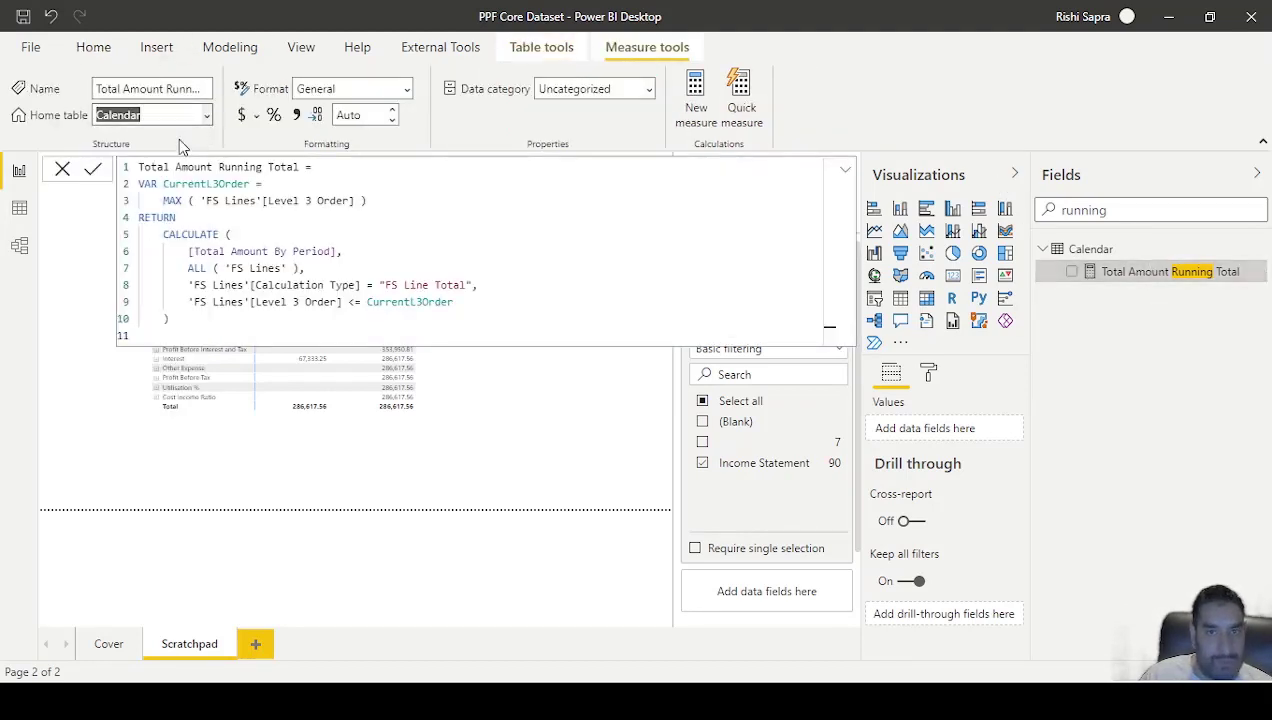
left_click(1146, 212)
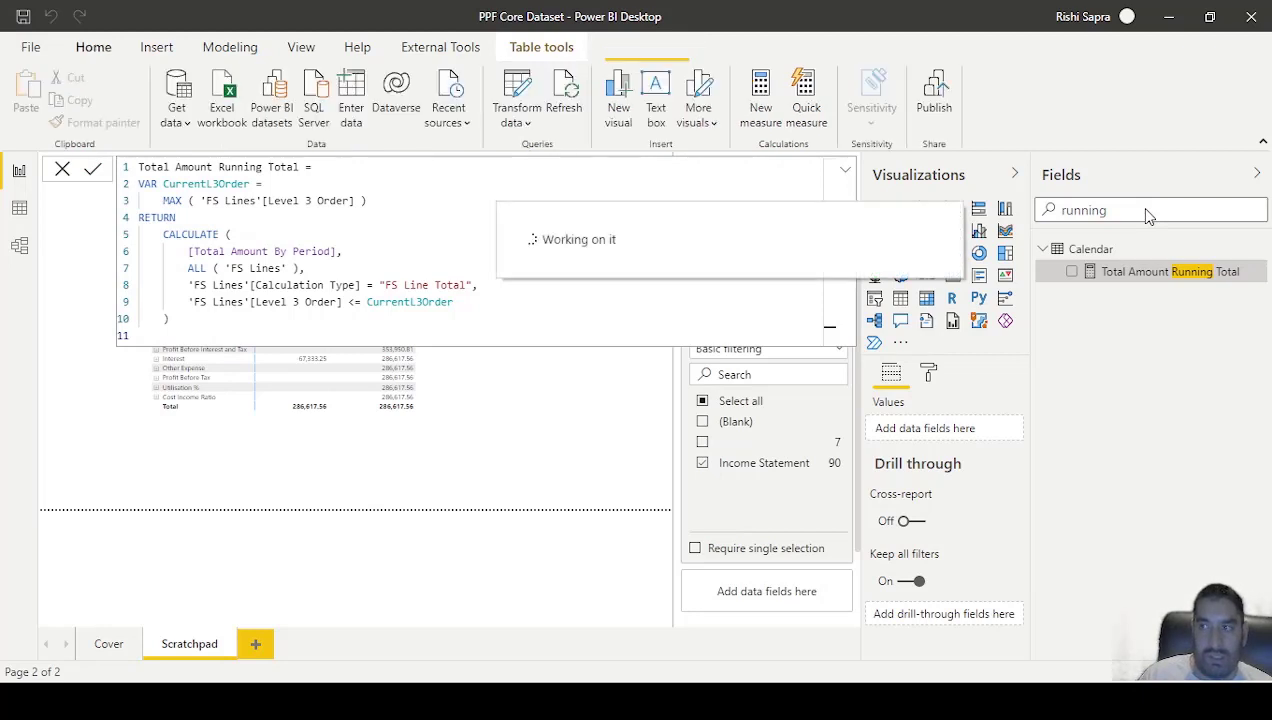
double_click(1110, 211)
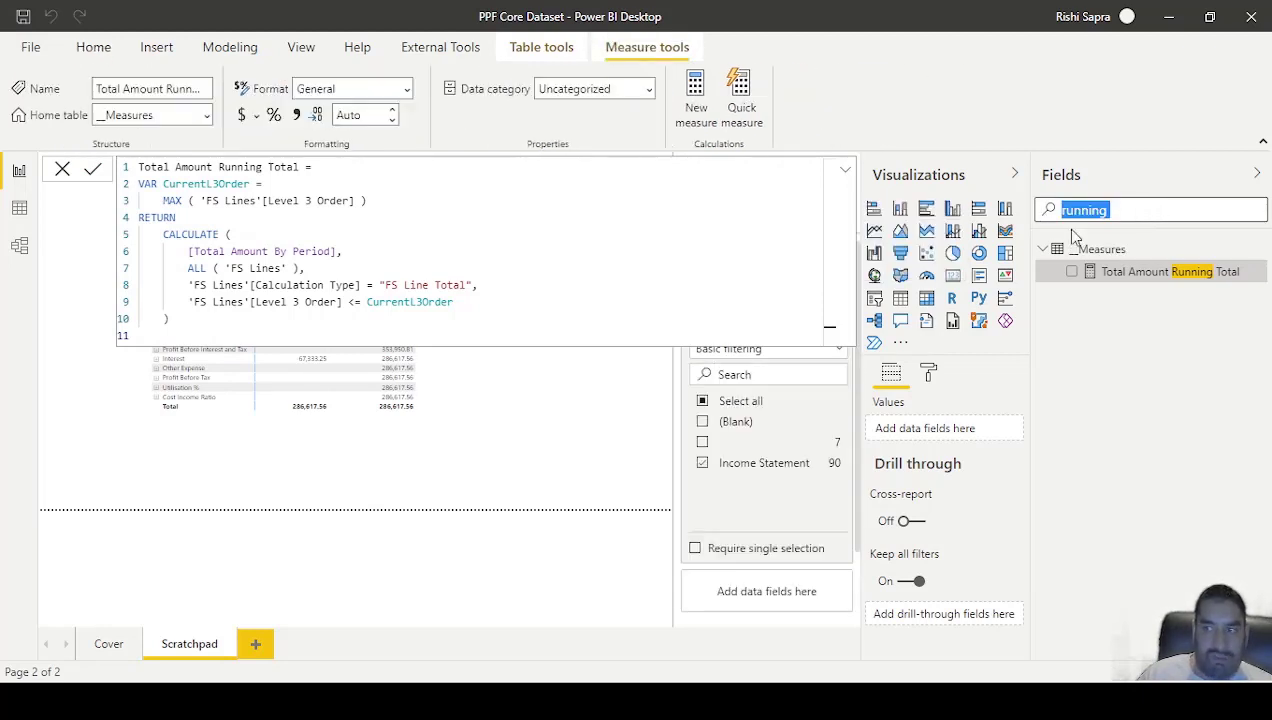
key("BackSpace")
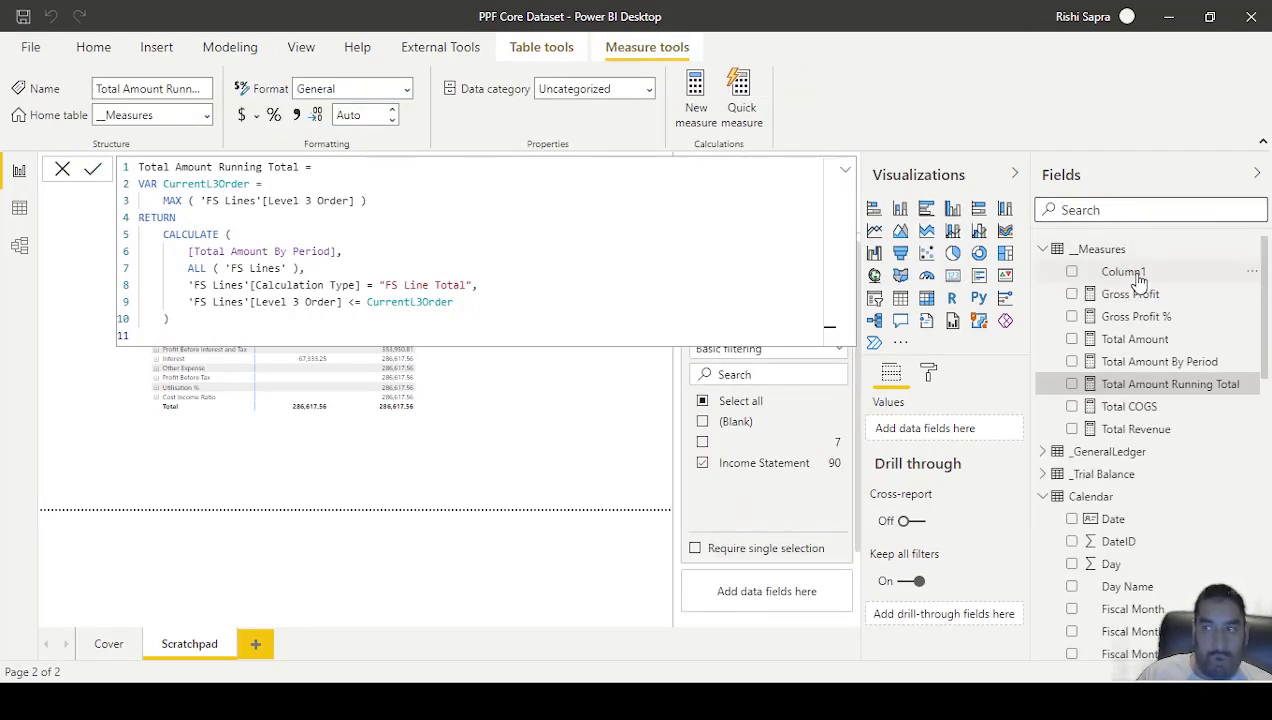
Step: Draft a Total Amount Category Total measure in __Measures, calculating Total Amount By Period over all FS Line Total rows matching the selected FS Line Category
left_click(1130, 294)
left_click(250, 48)
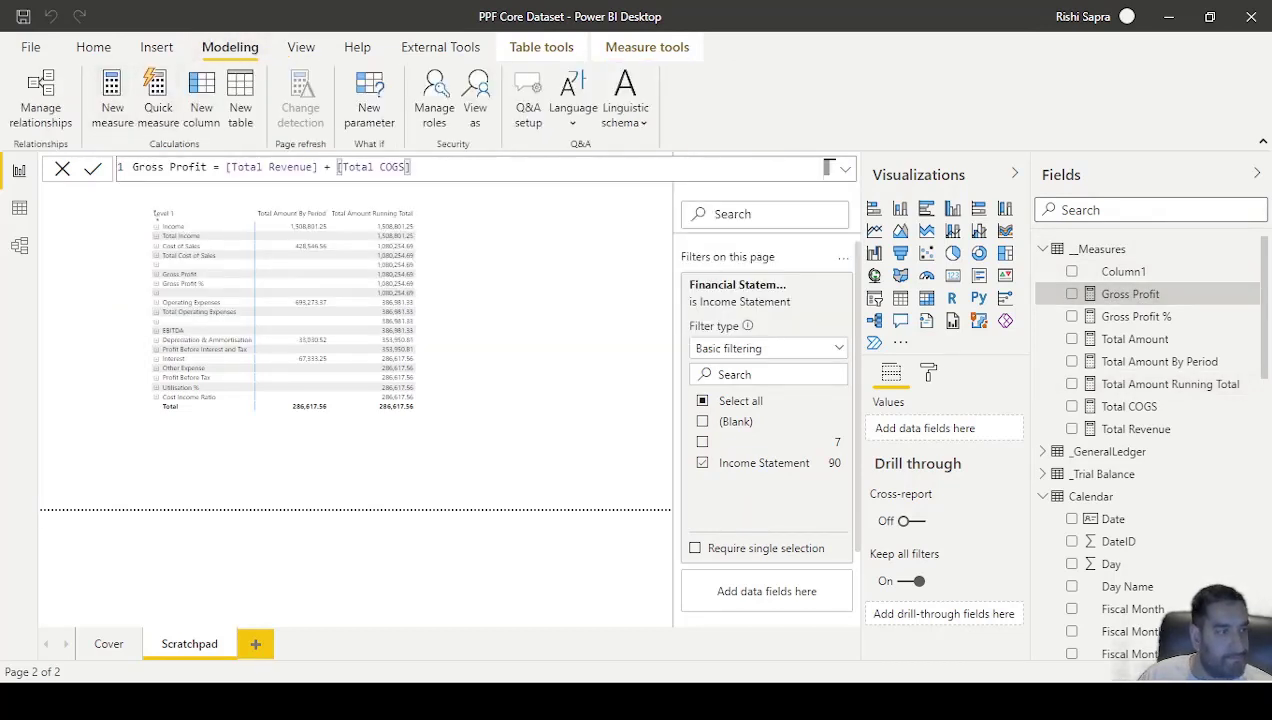
left_click(112, 97)
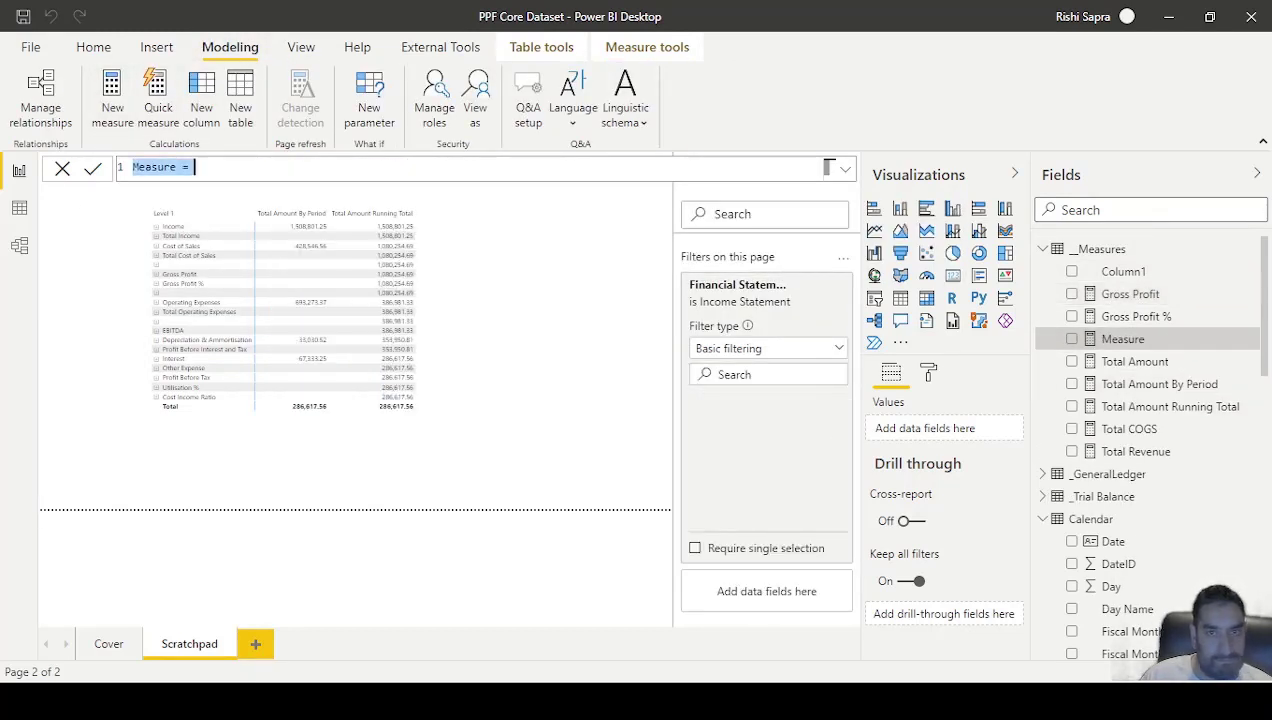
key("ctrl+a")
type("Total Amount Category Total = VAR CurrentL3Order =     MAX ( 'FS Lines'[Level 3 Order] ) VAR CurrentCategory =     SELECTEDVALUE ( 'FS Lines'[FS Line Category] ) RETURN     CALCULATE (         [Total Amount By Period],         ALL ( 'FS Lines' ),         'FS Lines'[Calculation Type] = \"FS Line Total\",         'FS Lines'[FS Line Category] = CurrentCategory     )")
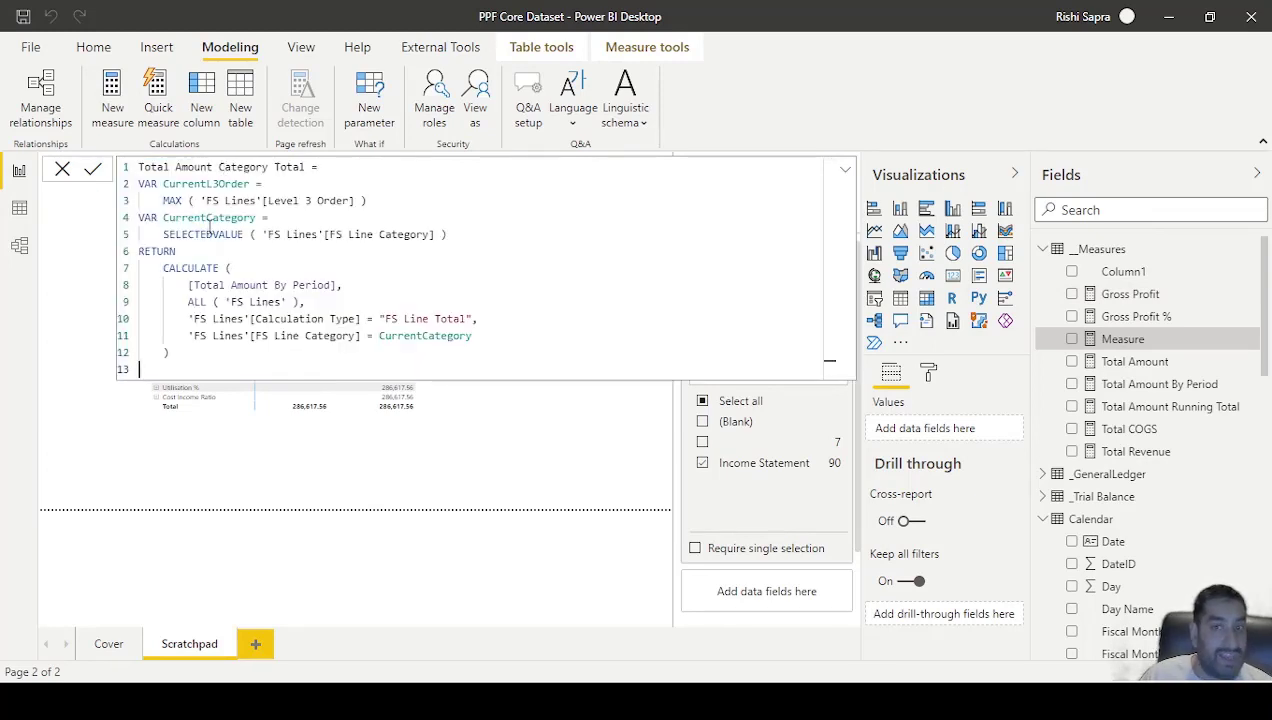
Step: Check the SELECTEDVALUE, ALL and FS Line Category parts of the Total Amount Category Total formula and commit the measure
left_click_drag(261, 234, 435, 234)
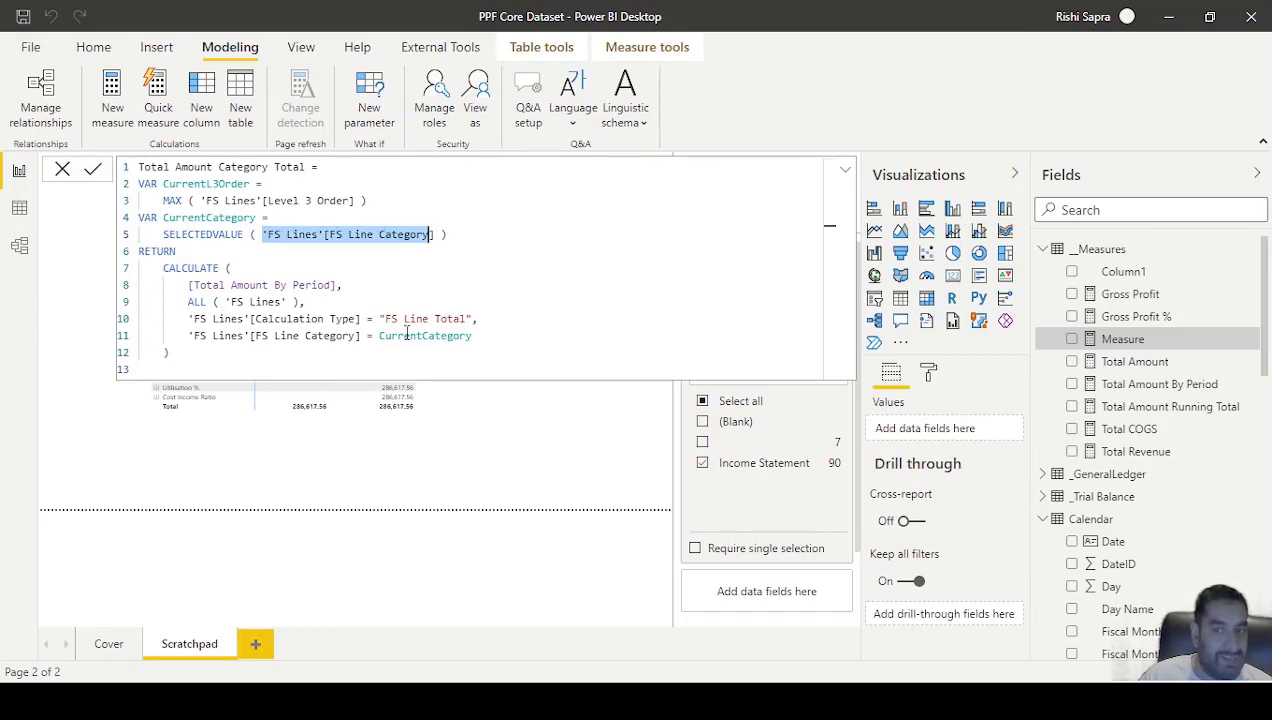
left_click_drag(470, 337, 189, 301)
left_click(300, 301)
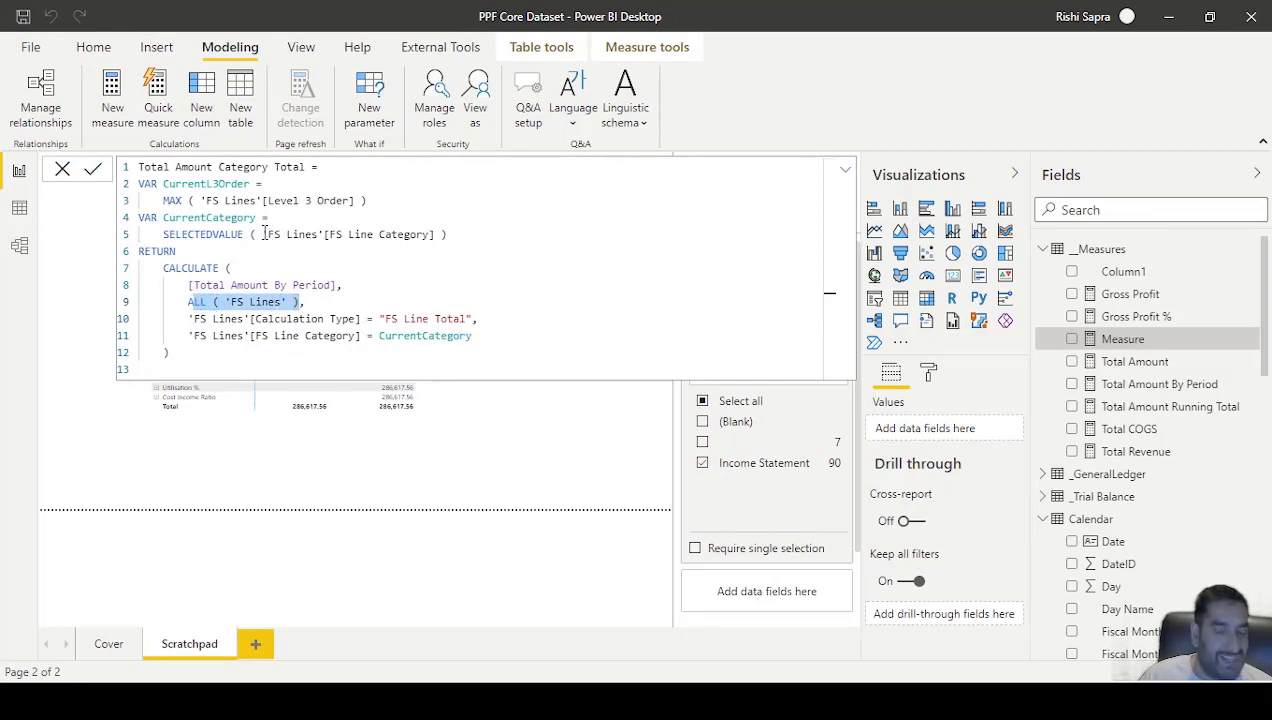
left_click_drag(161, 234, 244, 233)
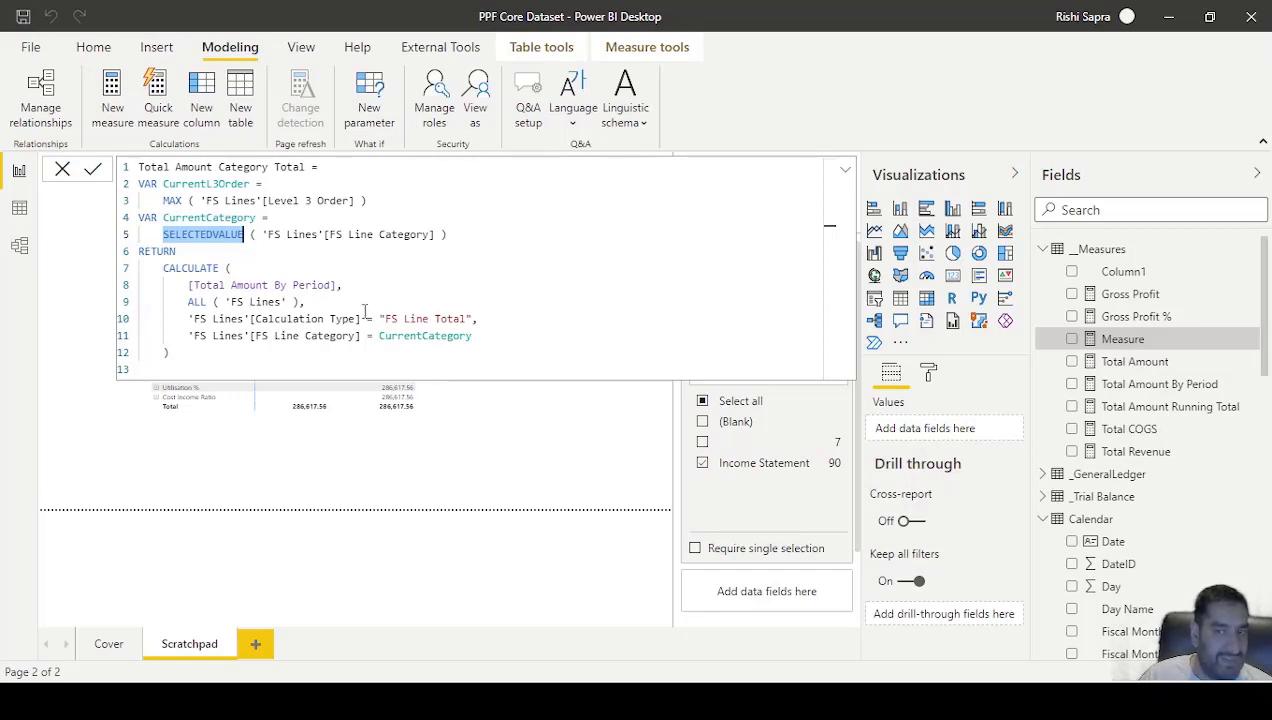
left_click(242, 354)
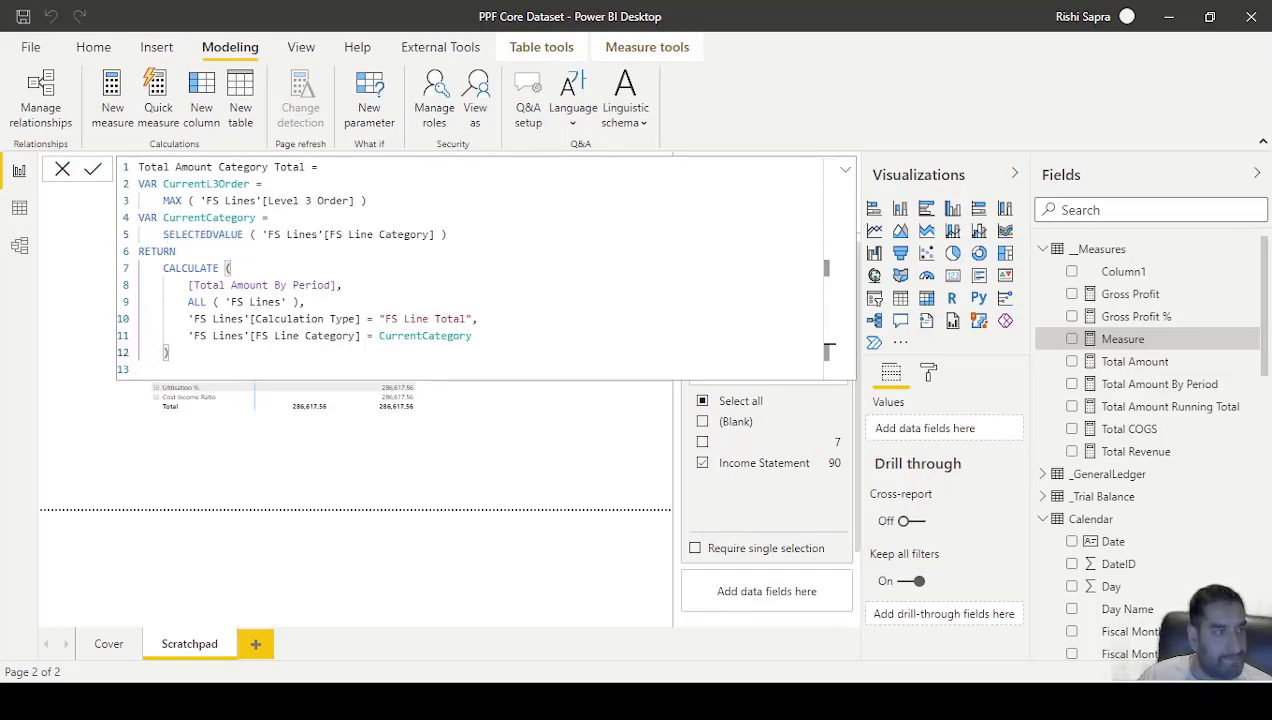
key("Return")
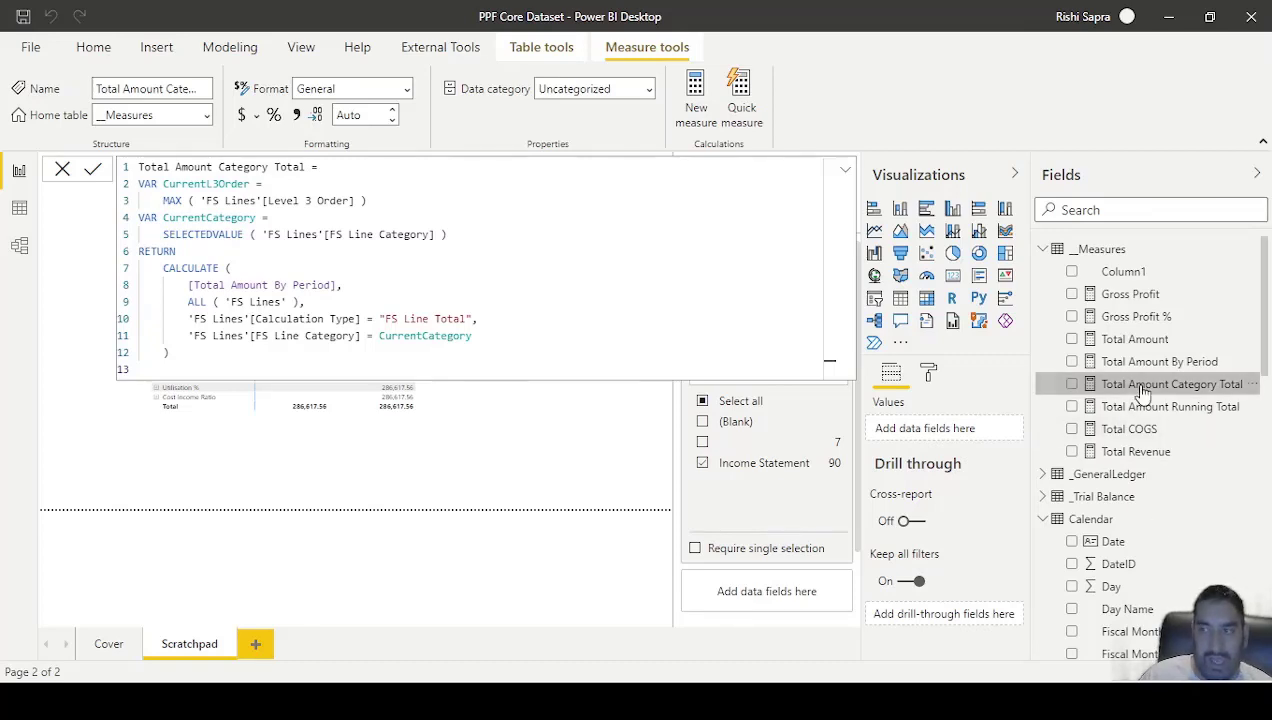
Step: Draft a Custom Calculation measure that switches on the selected FS Lines Calculation Item among Gross Profit %, Utilisation % and Cost Income Ratio, clearing FS Lines filters
left_click(257, 53)
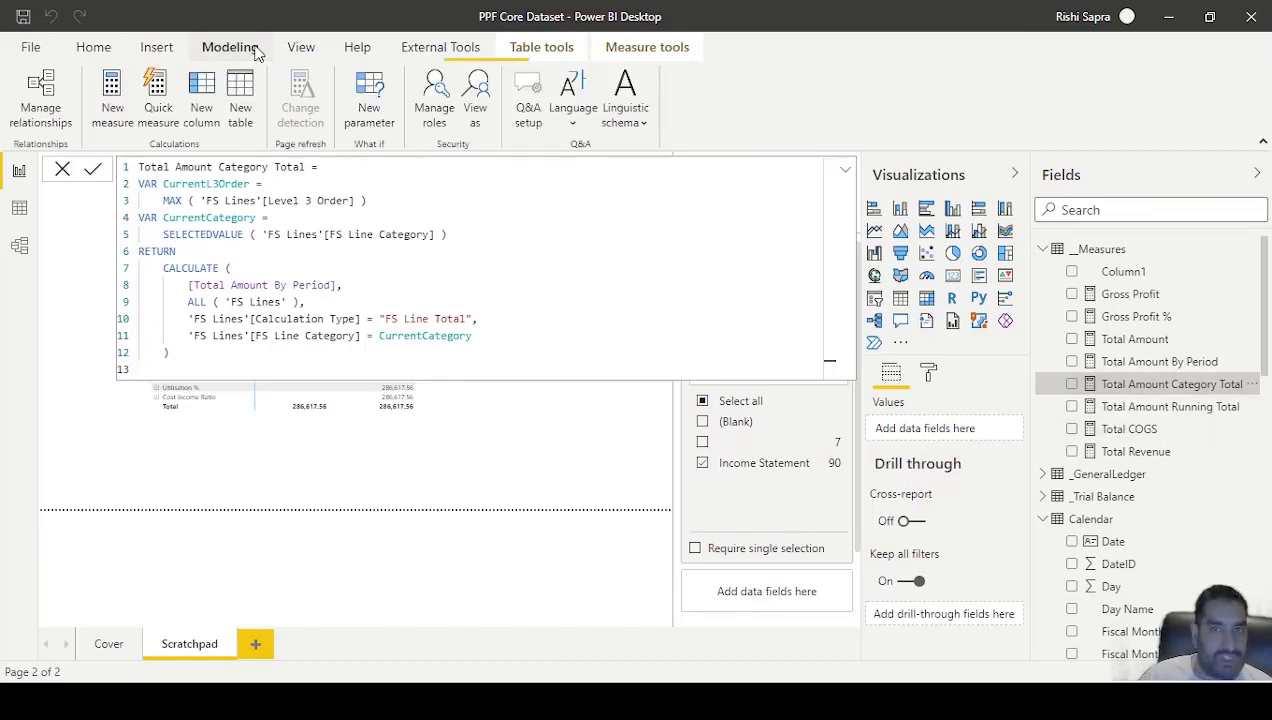
left_click(108, 88)
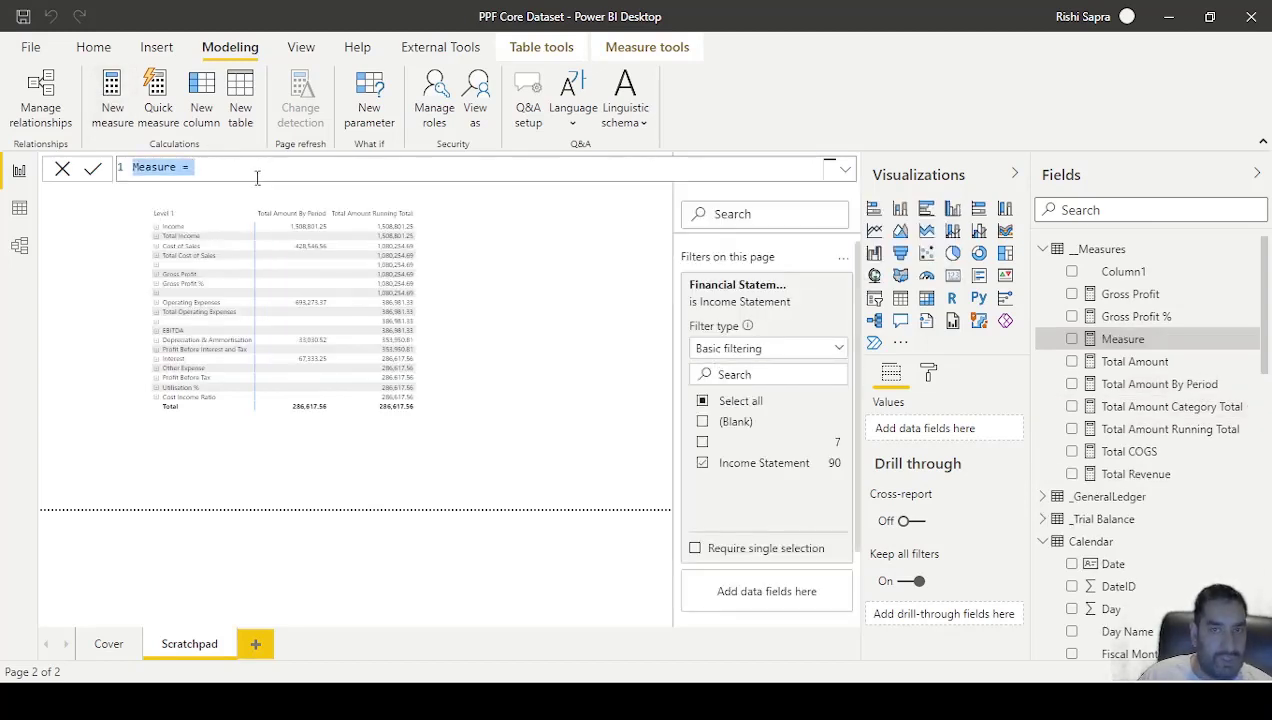
type("Custom Calculation = VAR CustomCalculationName =     SELECTEDVALUE ( 'FS Lines'[Calculation Item] ) RETURN     SWITCH (         CustomCalculationName,         \"Gross Profit %\", CALCULATE([Gross Margin], ALL('FS Lines')),         \"Utilisation %\", CALCULATE([Utilisation %], ALL('FS Lines')),         \"Cost Income Ratio\", CALCULATE([Cost Income Ratio], ALL('FS Lines')),         BLANK ()     )")
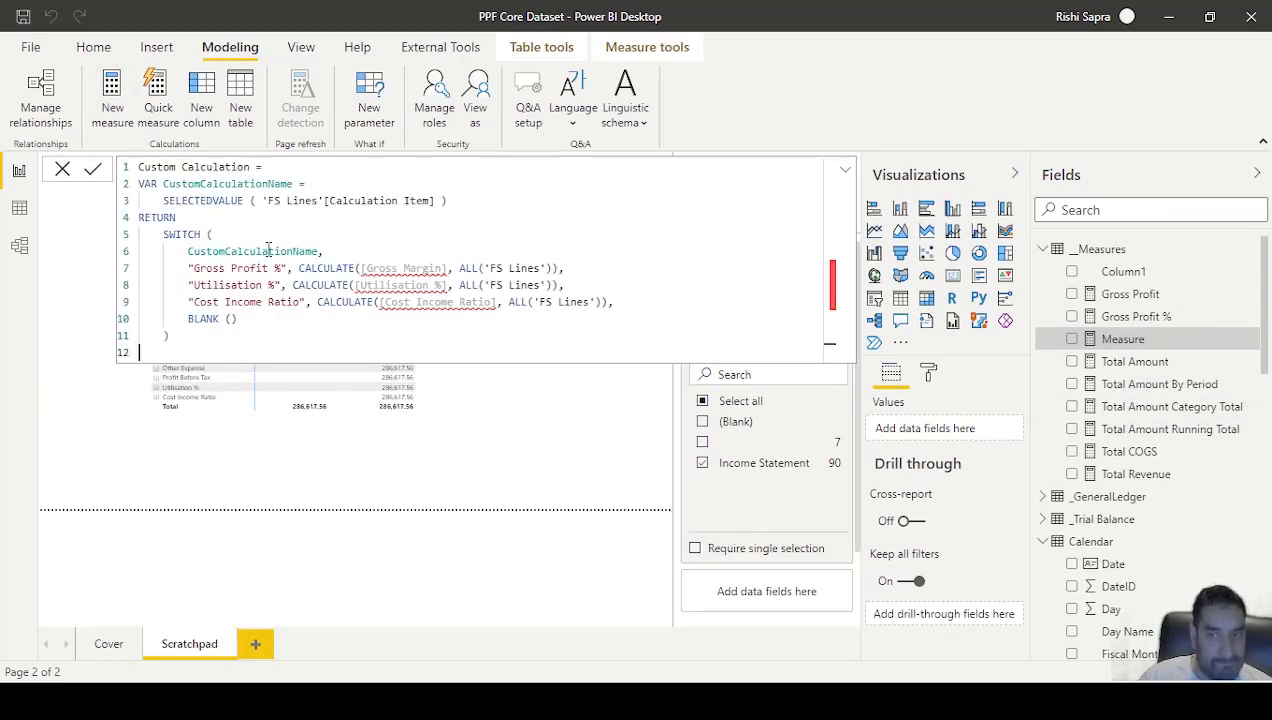
Step: Replace the [Gross Margin] reference in the "Gross Profit %" branch of the Custom Calculation formula with [Gross Profit %]
left_click(443, 268)
key("BackSpace")
key("BackSpace")
key("BackSpace")
key("BackSpace")
key("BackSpace")
key("BackSpace")
key("BackSpace")
key("BackSpace")
key("BackSpace")
key("BackSpace")
key("BackSpace")
key("BackSpace")
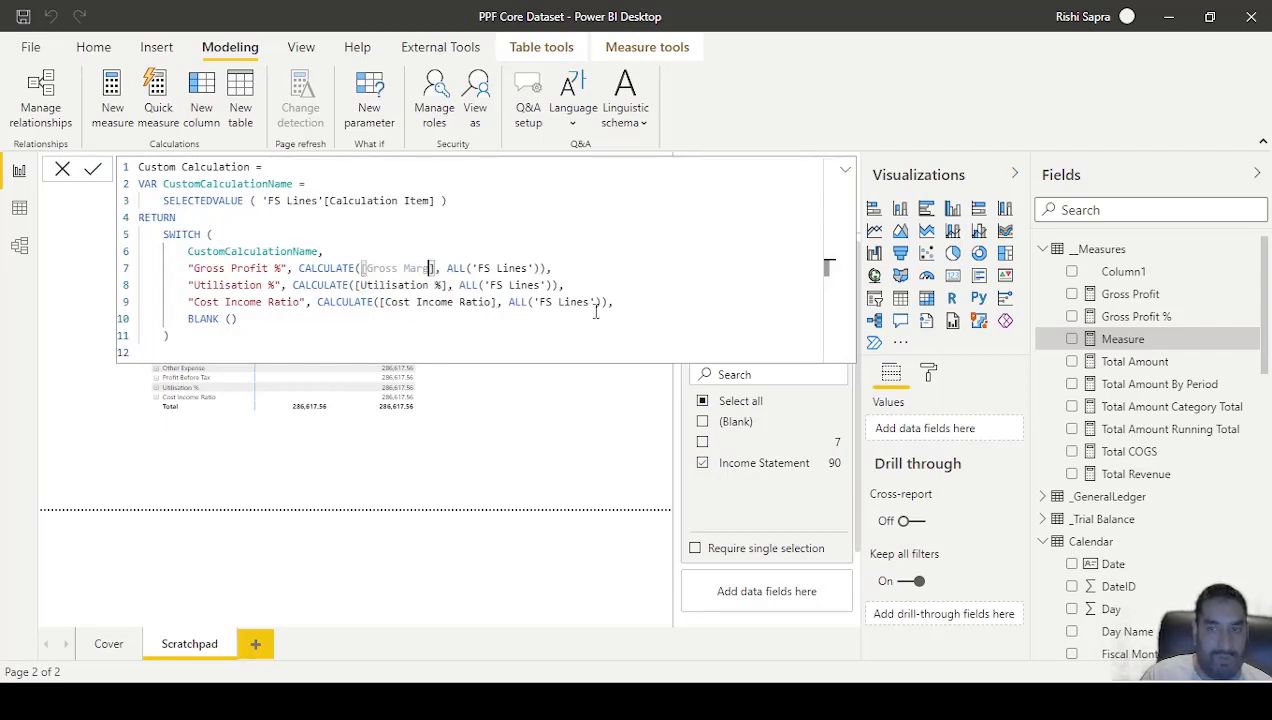
type("Gross pro")
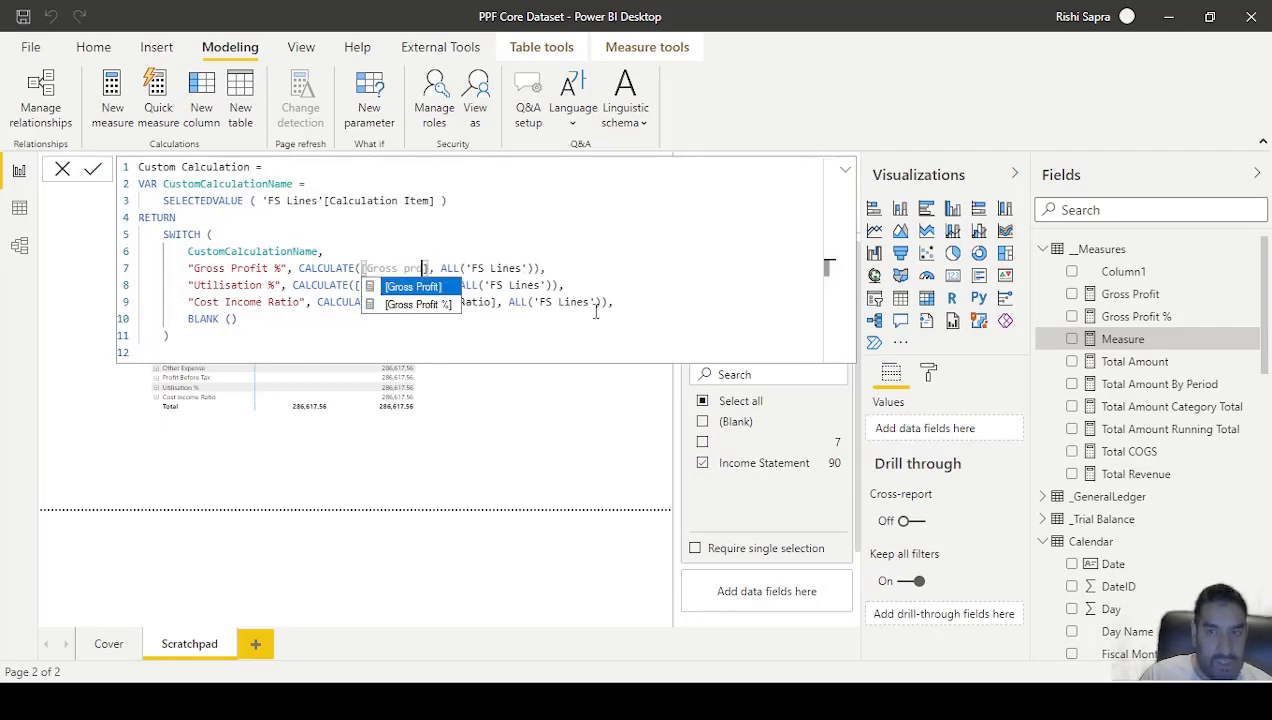
key("Down")
key("Tab")
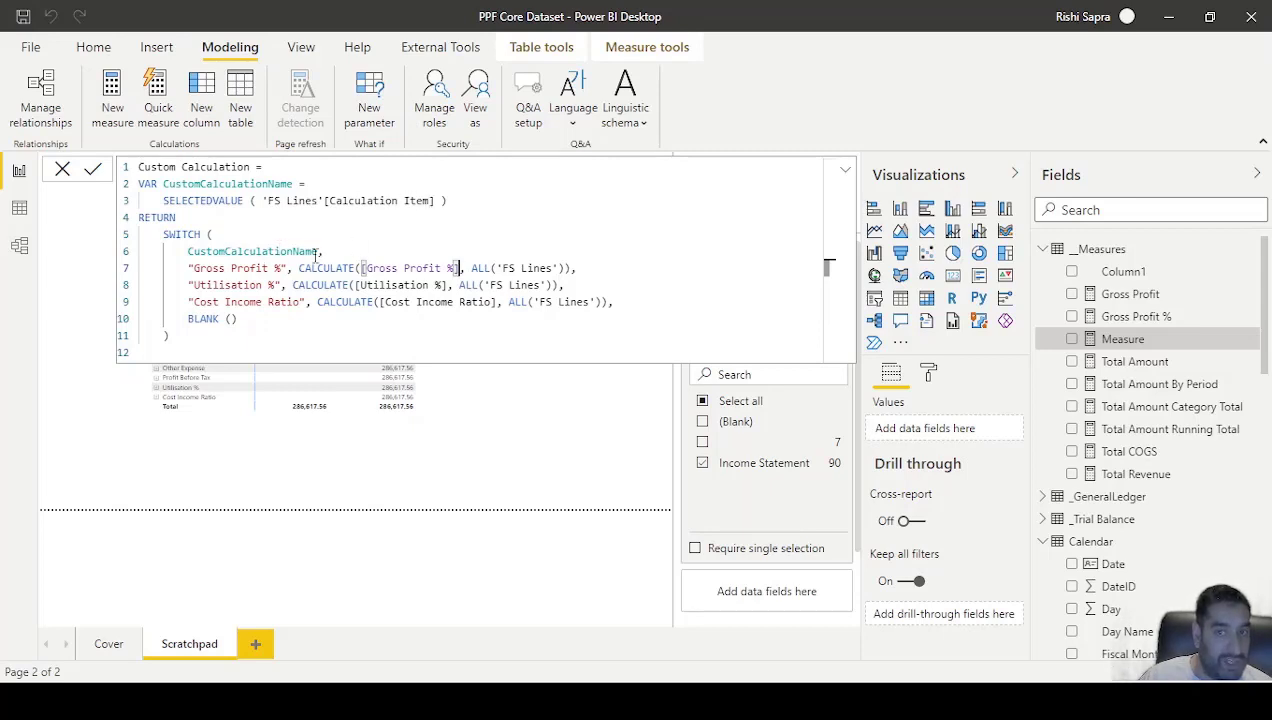
Step: Check the Calculation Item, Gross Profit % and ALL parts of the Custom Calculation formula, and commit the measure
left_click_drag(435, 200, 268, 201)
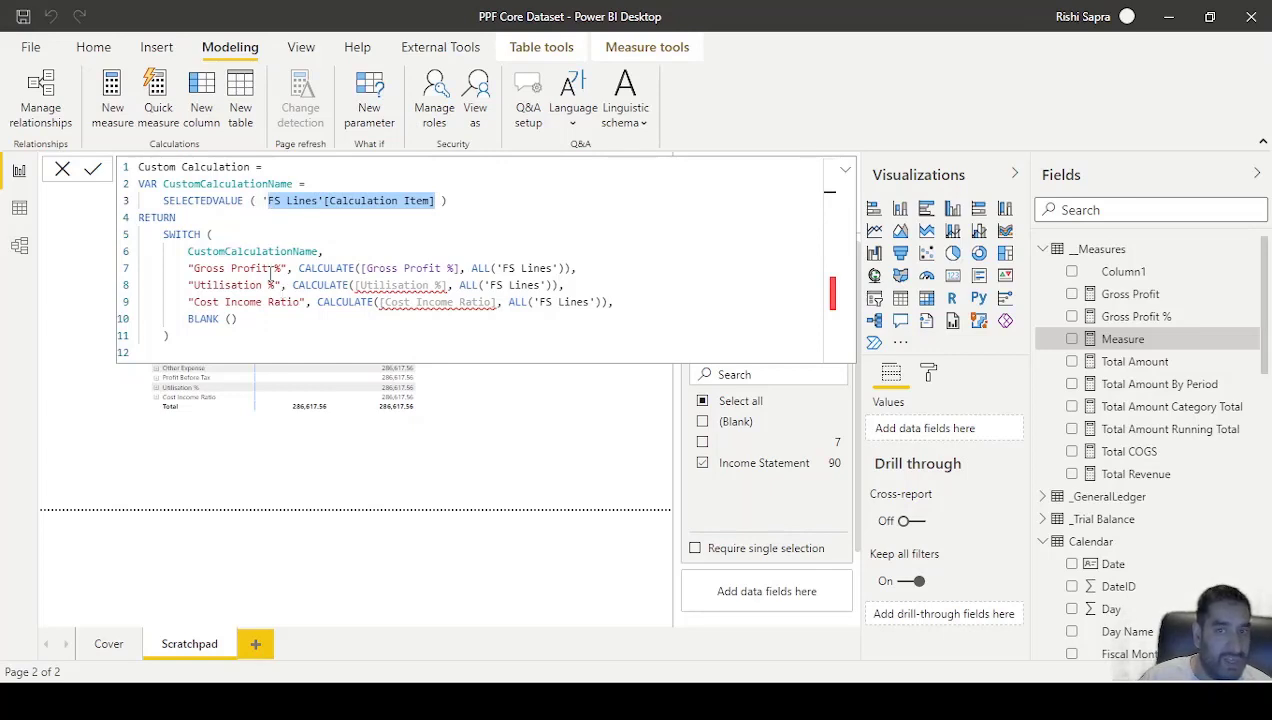
left_click(272, 270)
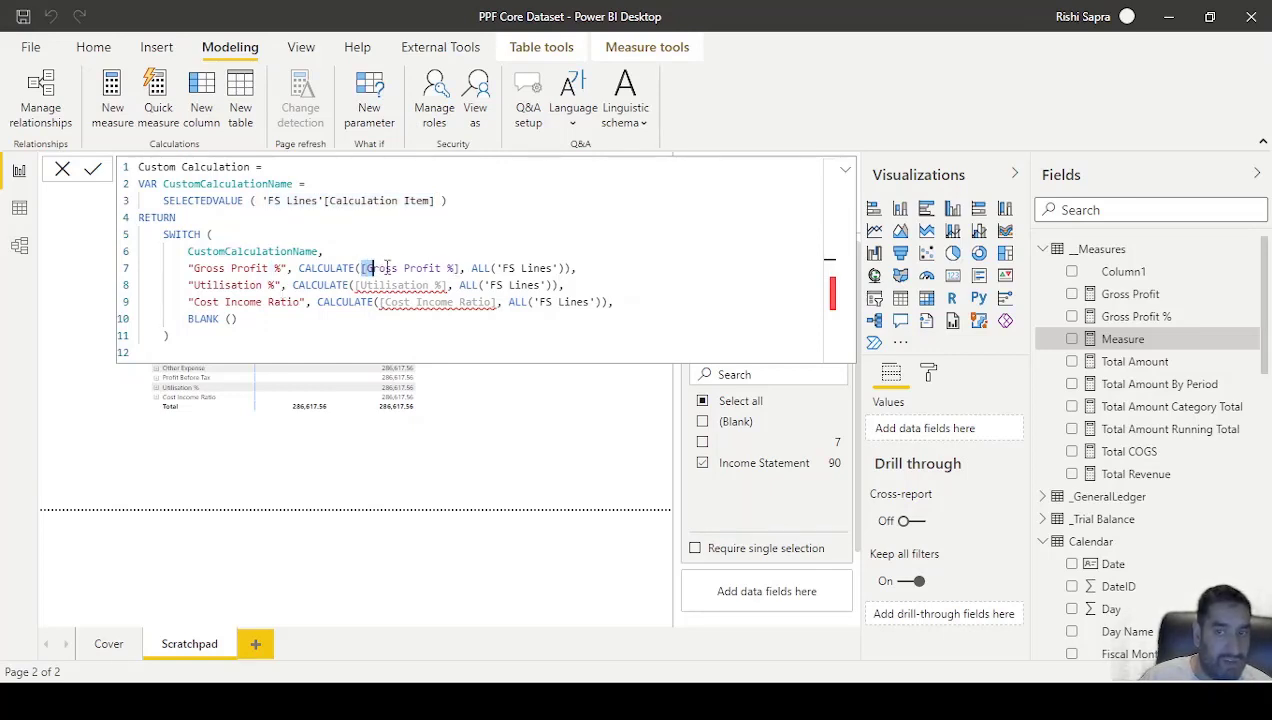
left_click_drag(361, 268, 452, 268)
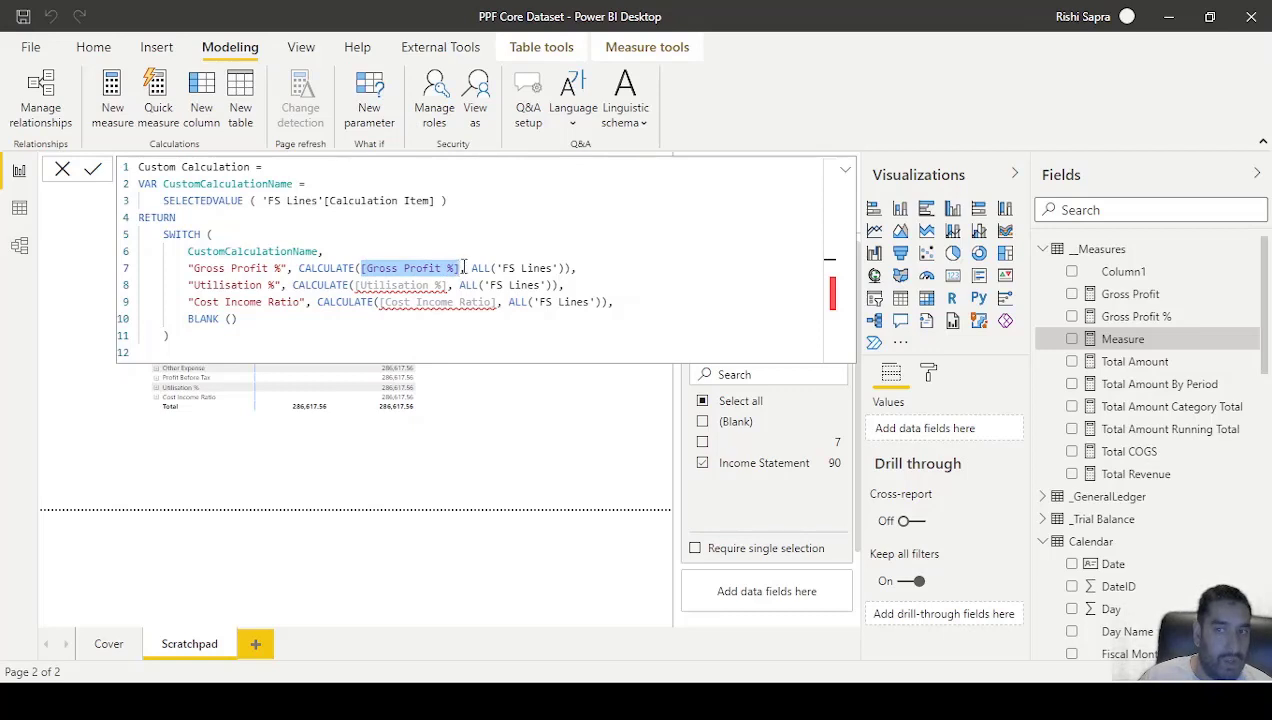
left_click_drag(471, 268, 564, 268)
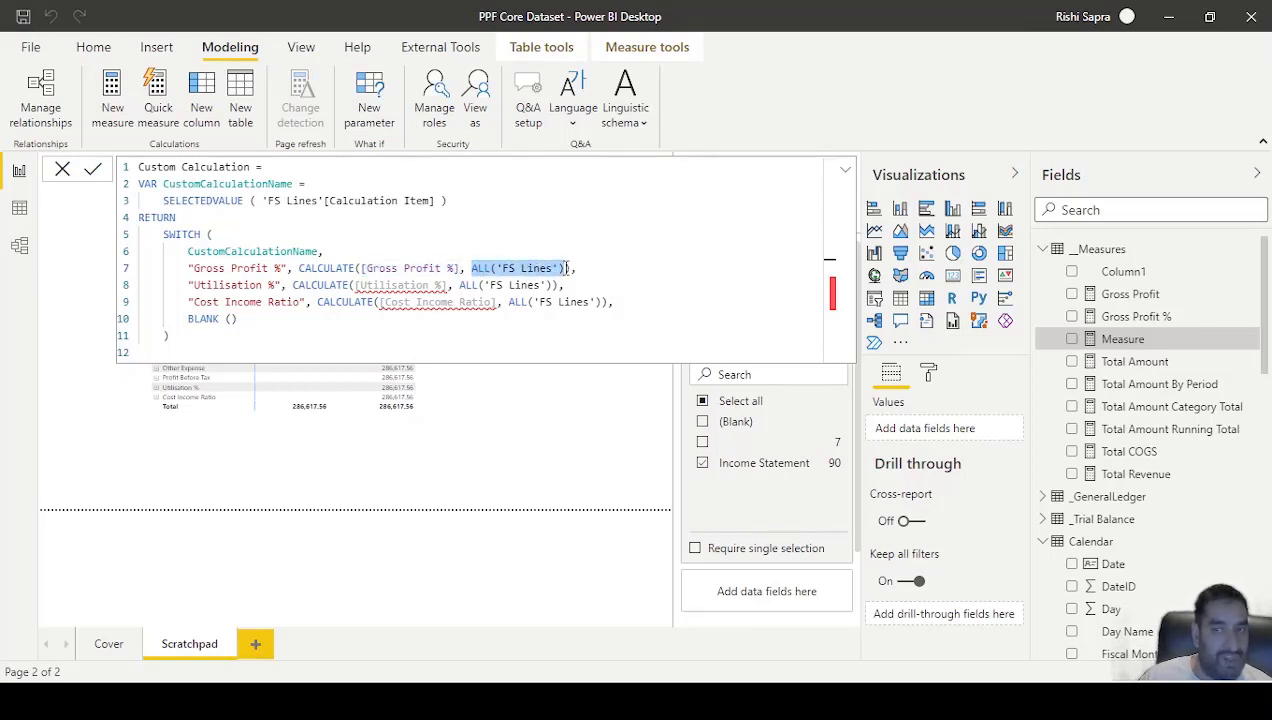
left_click(534, 268)
left_click(483, 268)
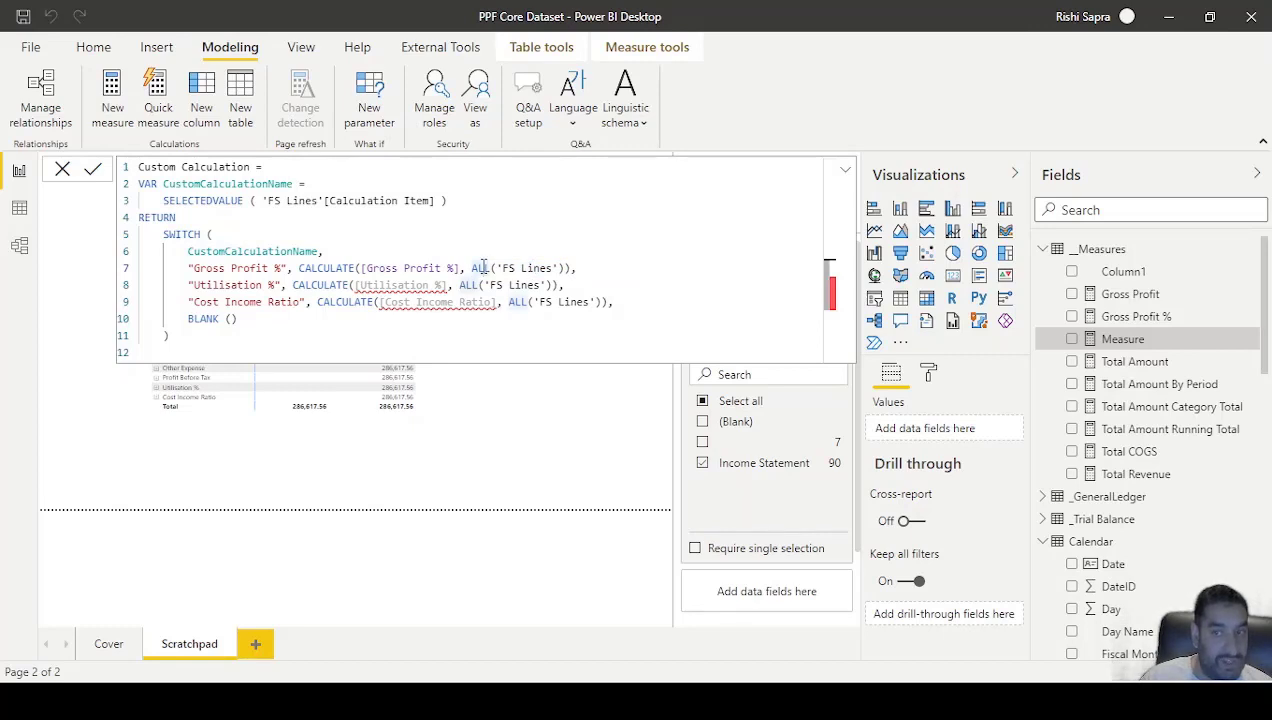
left_click(385, 285)
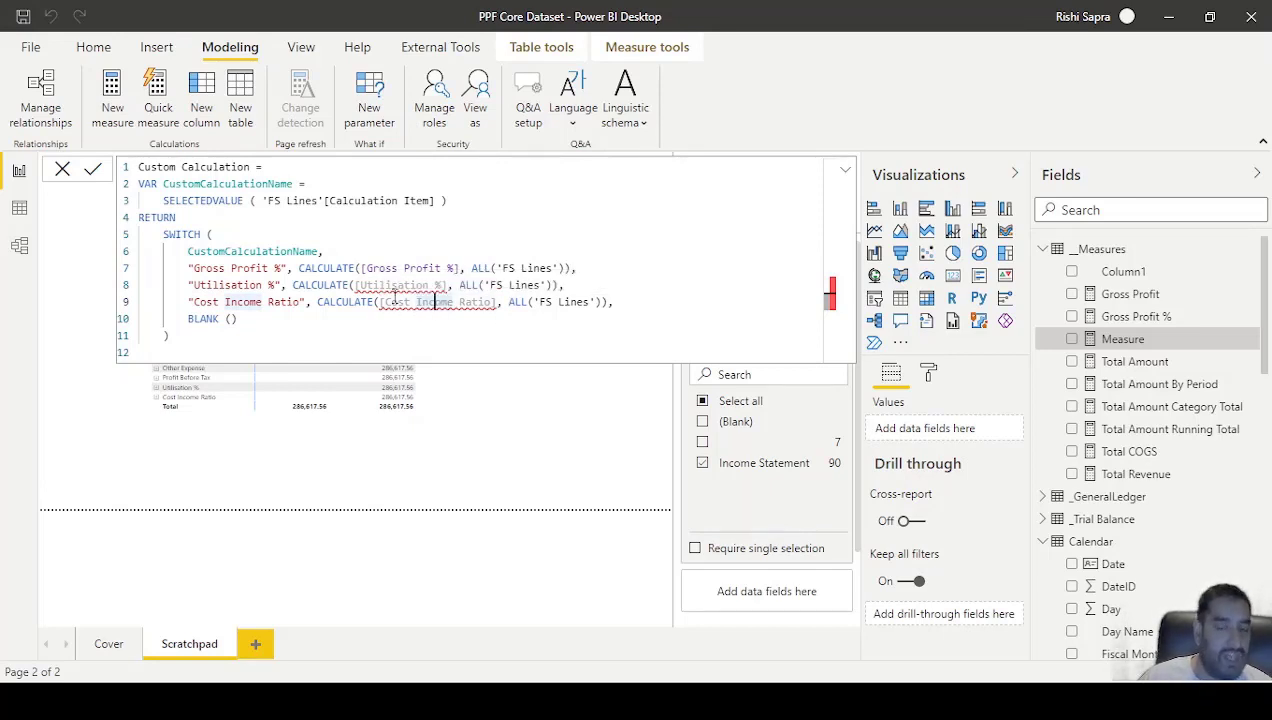
left_click(326, 336)
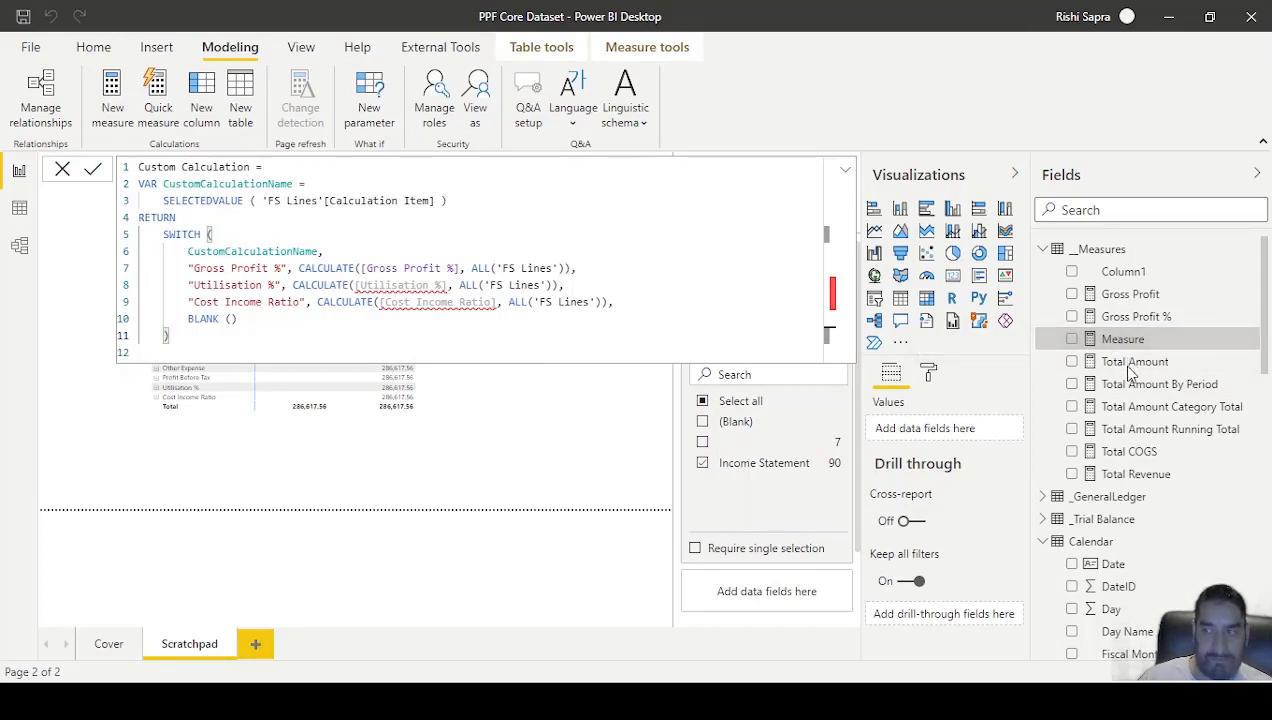
key("Return")
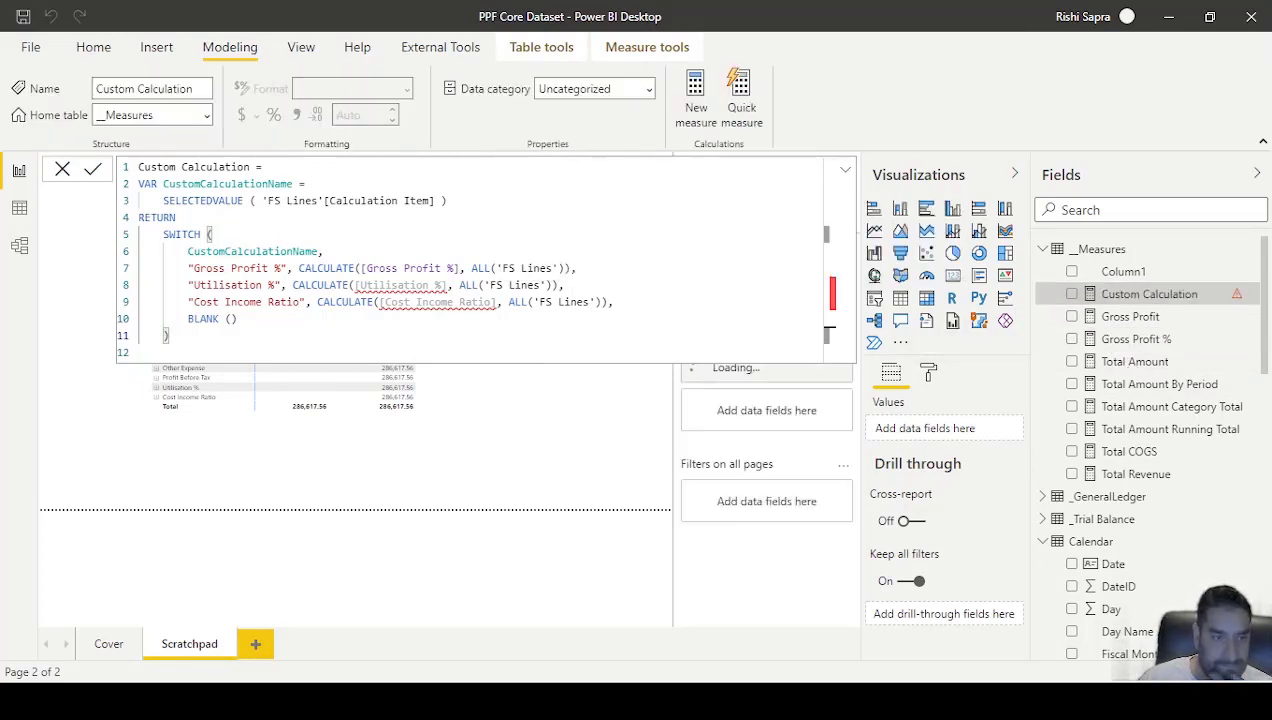
left_click(417, 497)
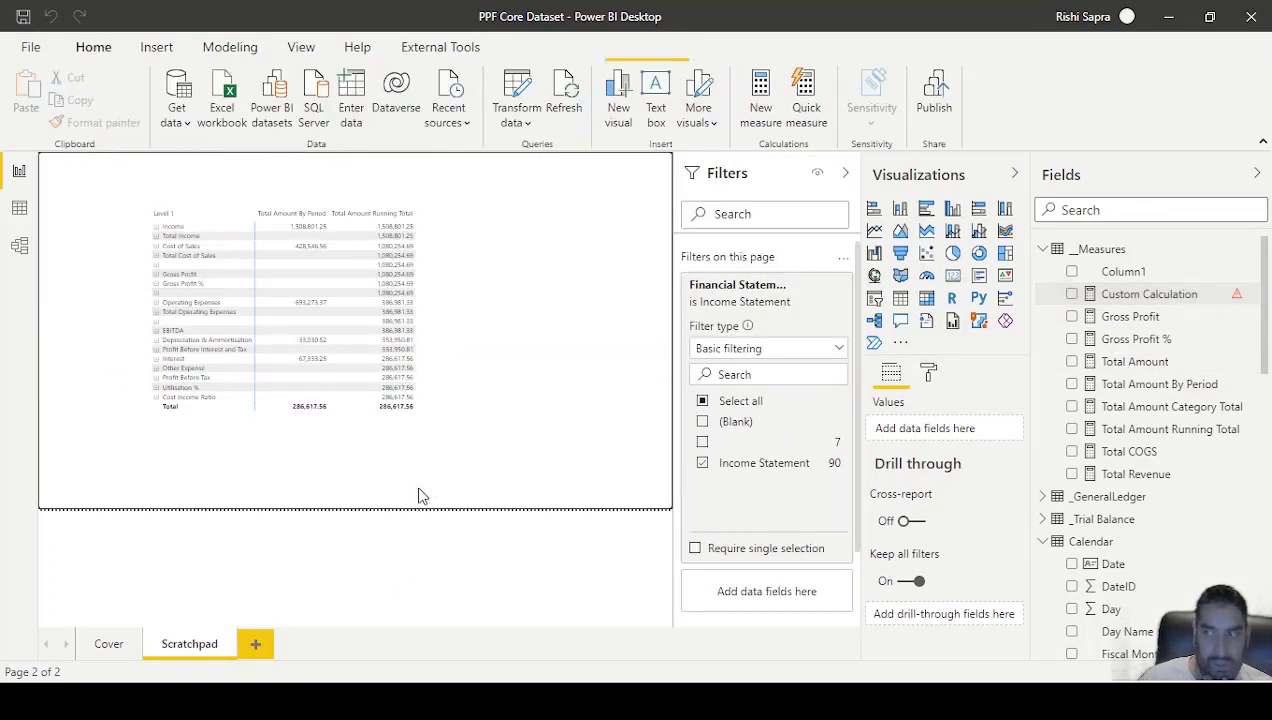
Step: Draft a CCY Format String measure in __Measures, using the FS Lines default format for Reporting CCY and the org unit's currency format for Local CCY
left_click(1150, 362)
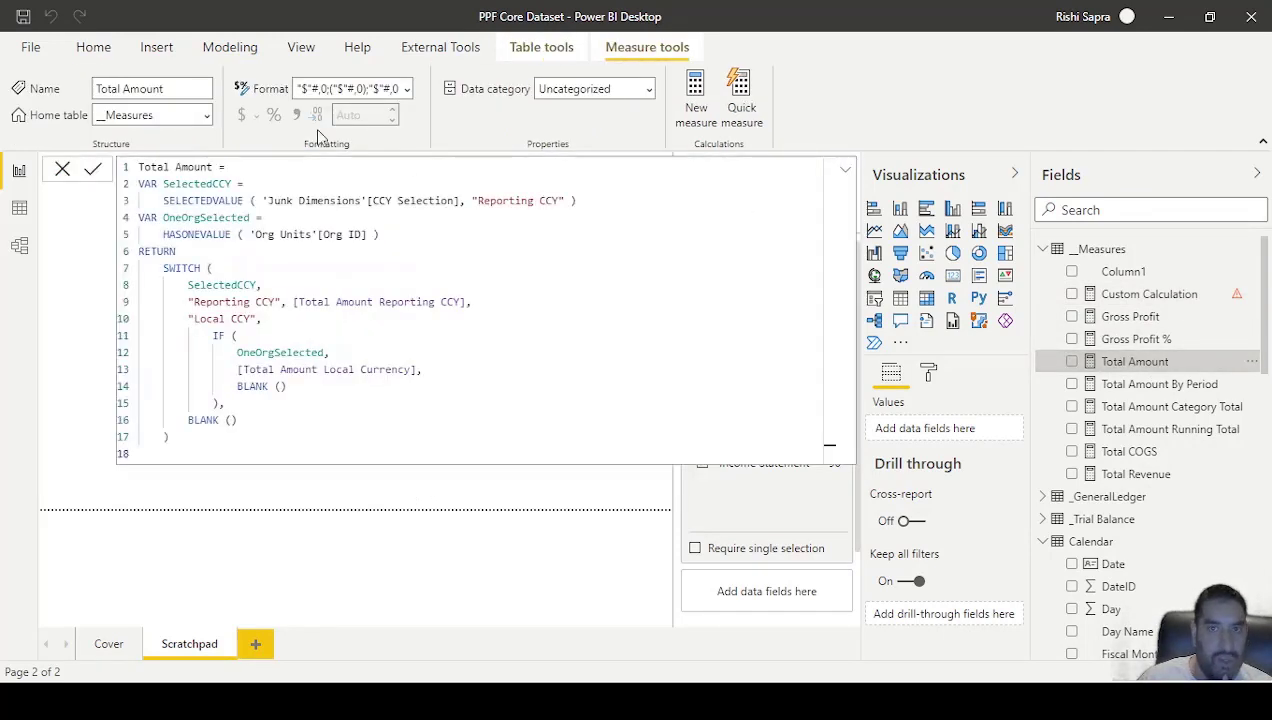
left_click(231, 50)
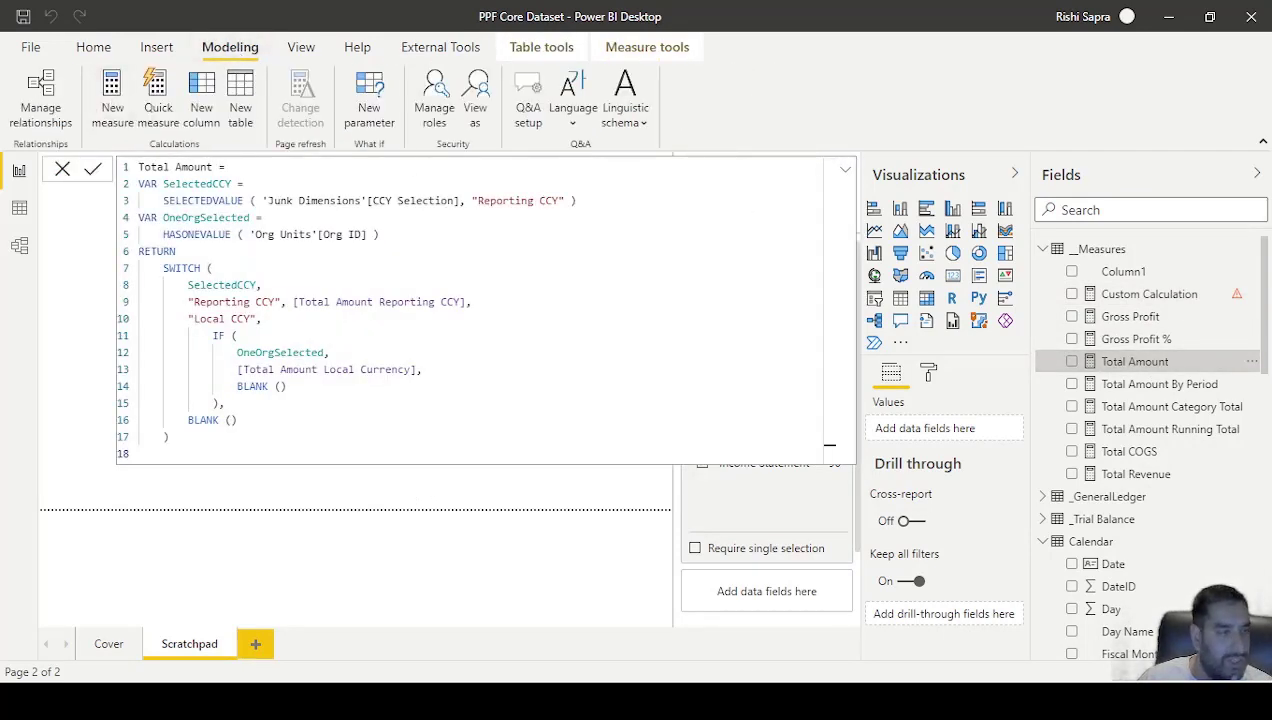
left_click(112, 100)
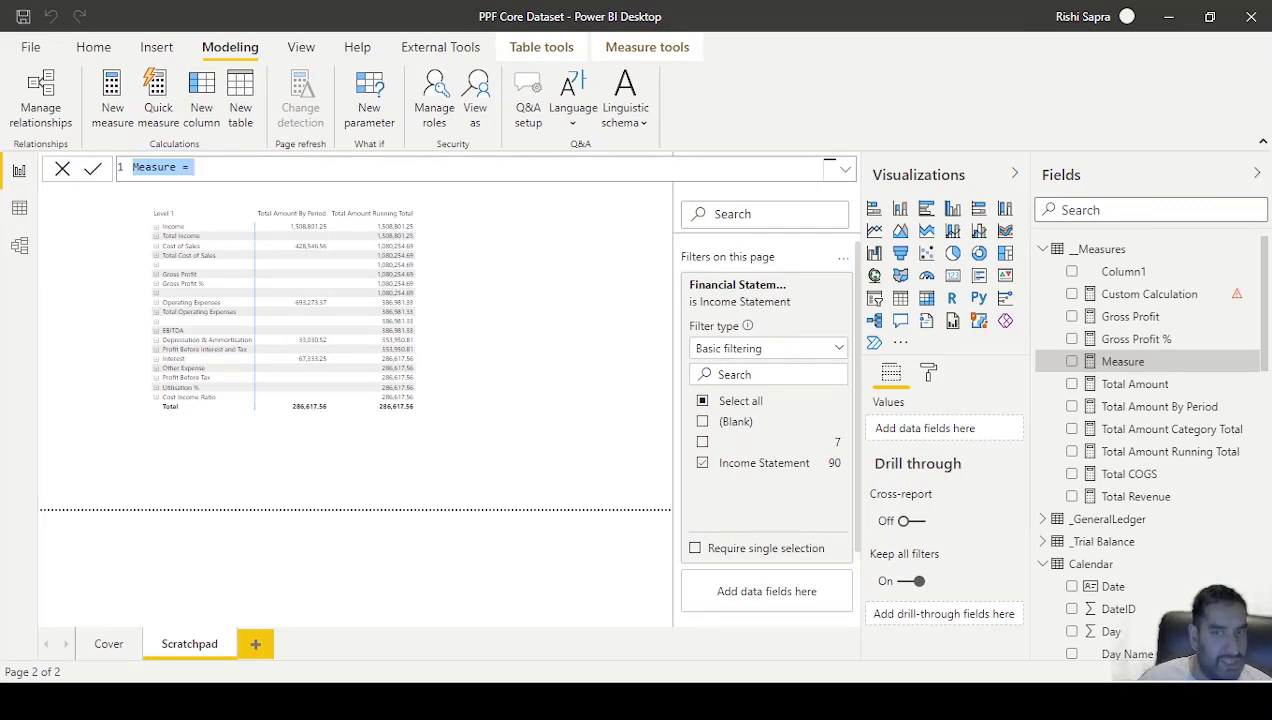
key("ctrl+a")
type("CCY Format String = VAR DefaultString =     SELECTEDVALUE ( 'FS Lines'[Default Format String] ) VAR SelectedCCY =     SELECTEDVALUE ( 'Junk Dimensions'[CCY Selection], \"Reporting CCY\" ) VAR OneOrgSelected =     HASONEVALUE ( 'Org Units'[Org ID] ) RETURN     SWITCH (         SelectedCCY,         \"Reporting CCY\", DefaultString,         \"Local CCY\",             IF (                 OneOrgSelected                     && DefaultString <> \"0.00%\",                 SELECTEDVALUE ( 'Org Units'[Currency Format String] ),                 DefaultString             ),         BLANK ()     )")
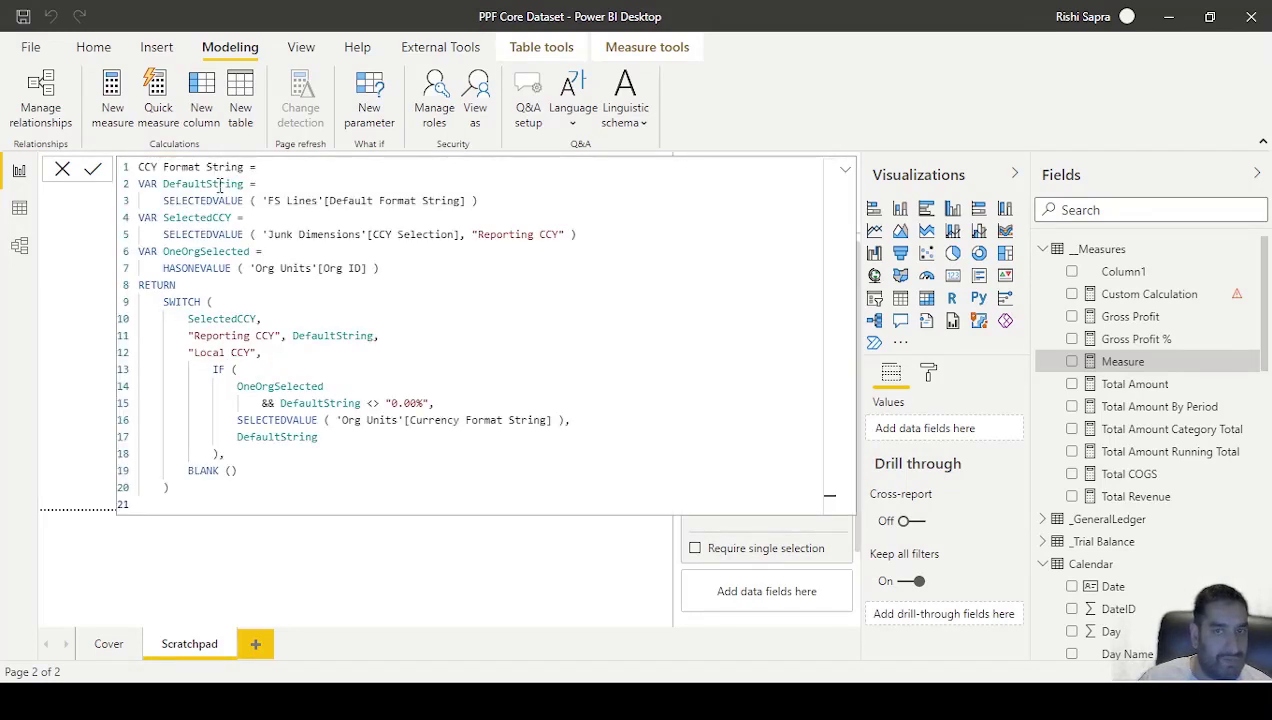
Step: Check the Reporting CCY, Local CCY and Currency Format String parts of the CCY Format String formula and commit the measure
left_click(481, 239)
left_click(295, 350)
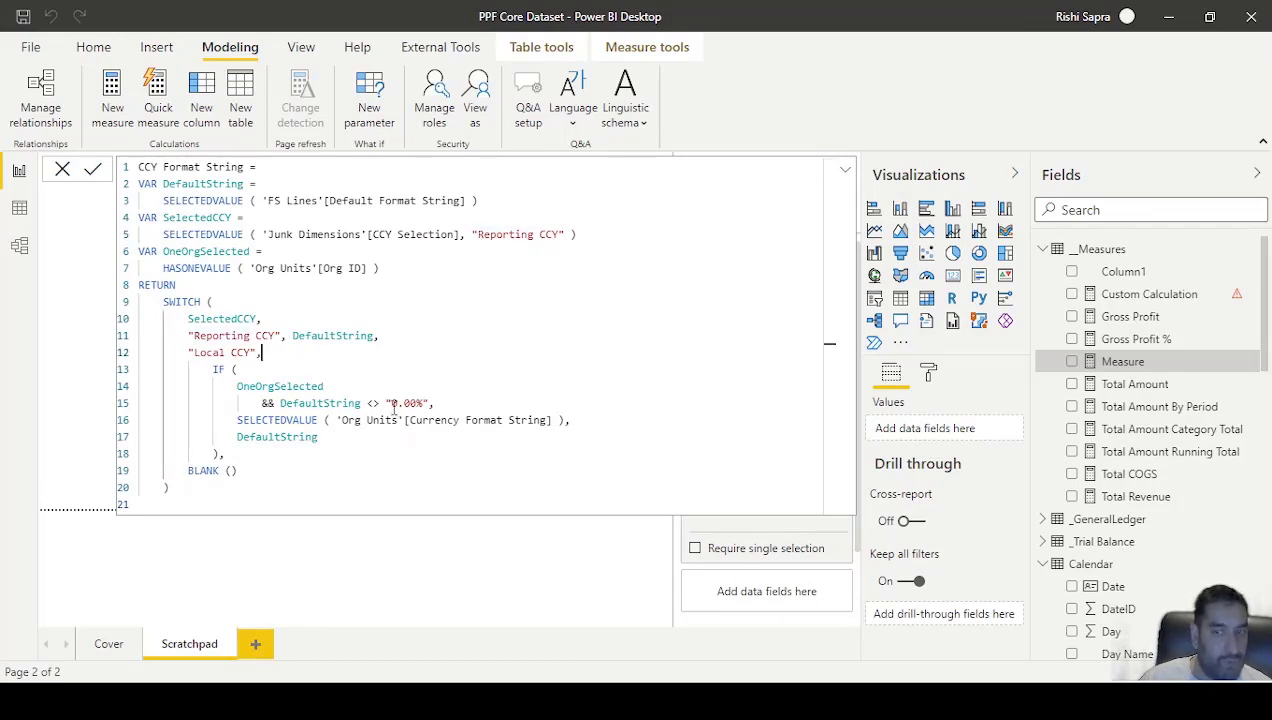
left_click_drag(338, 421, 406, 421)
left_click(449, 421)
left_click(571, 420)
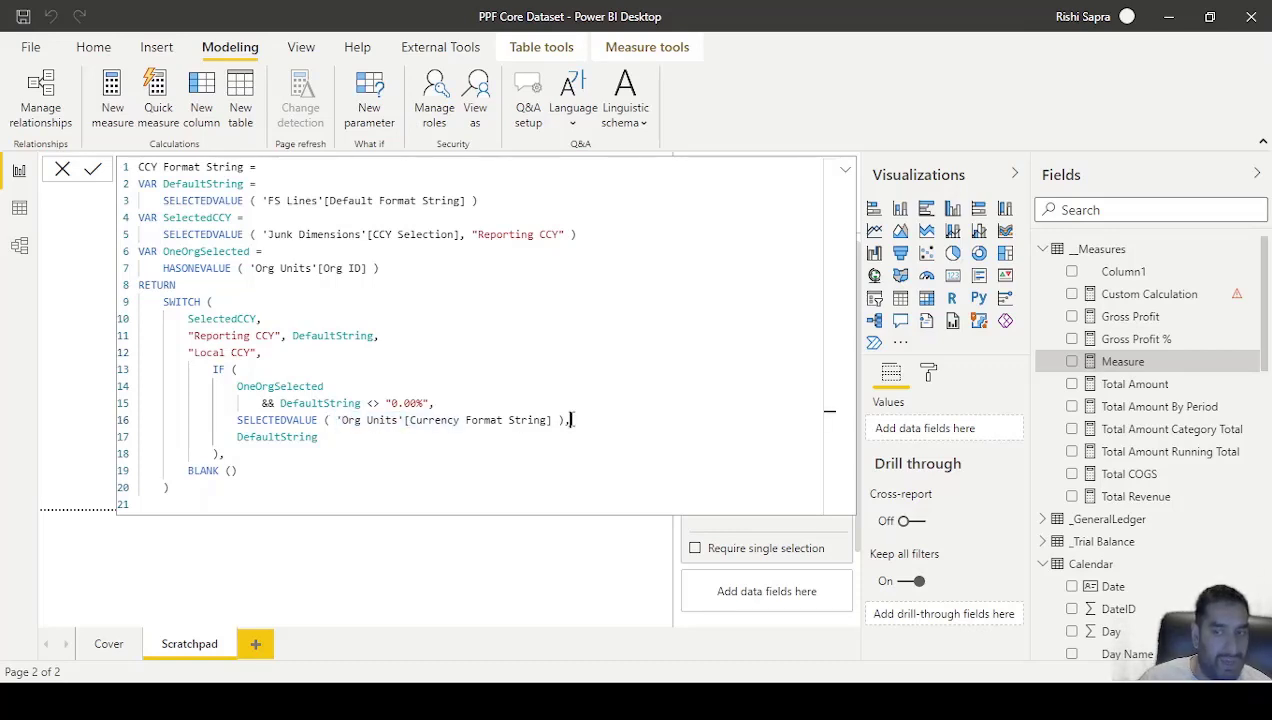
left_click(242, 486)
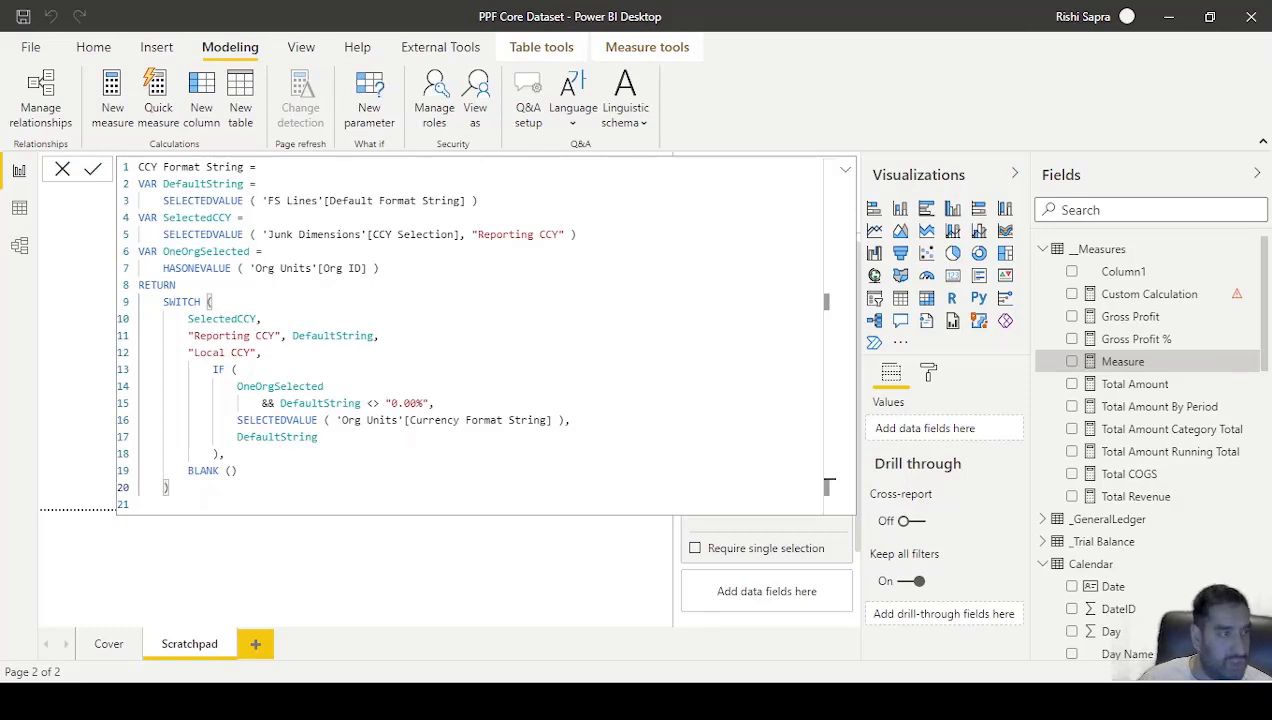
key("Return")
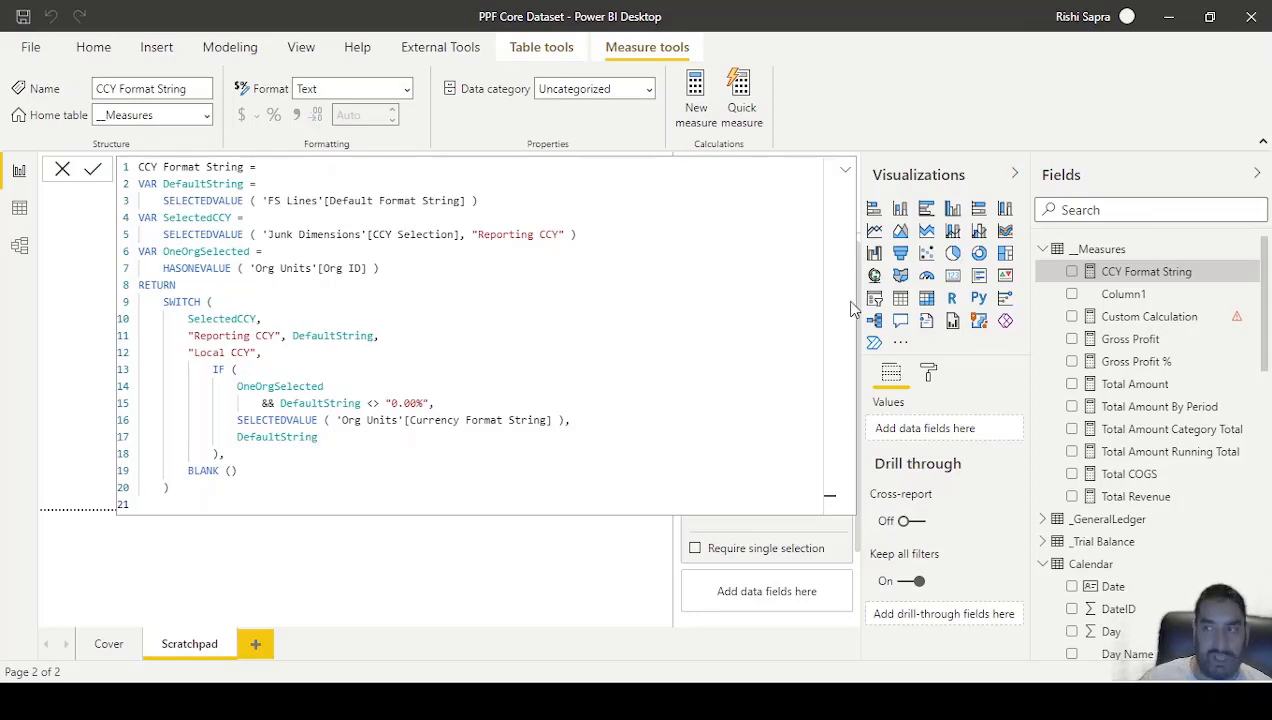
Step: Draft an FS Lines Total measure that switches on Calculation Type between the period, running, category and custom measures and formats the value with CCY Format String
left_click(232, 48)
left_click(110, 90)
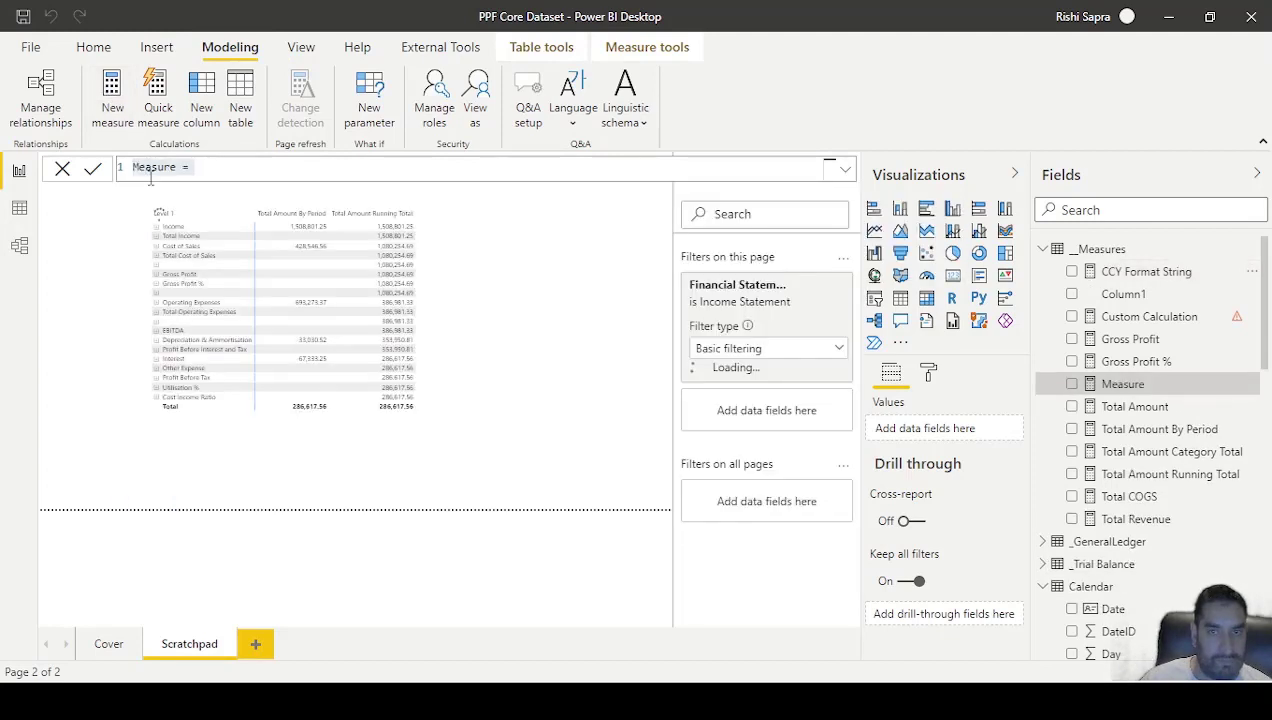
key("ctrl+a")
type("FS Lines Total = VAR CalculationType =     SELECTEDVALUE ( 'FS Lines'[Calculation Type], \"FS line Total\" ) VAR SelectedFormatString = [CCY Format String] VAR CalculationValue =     SWITCH (         CalculationType,         \"FS line Total\", [Total Amount By Period],         \"Running Total\", [Total Amount Running Total],         \"Category Total\", [Total Amount Category Total],         \"Custom\", [Custom Calculation],         \"Blank\", \"\",         BLANK ()     ) RETURN     FORMAT ( CalculationValue, SelectedFormatString )")
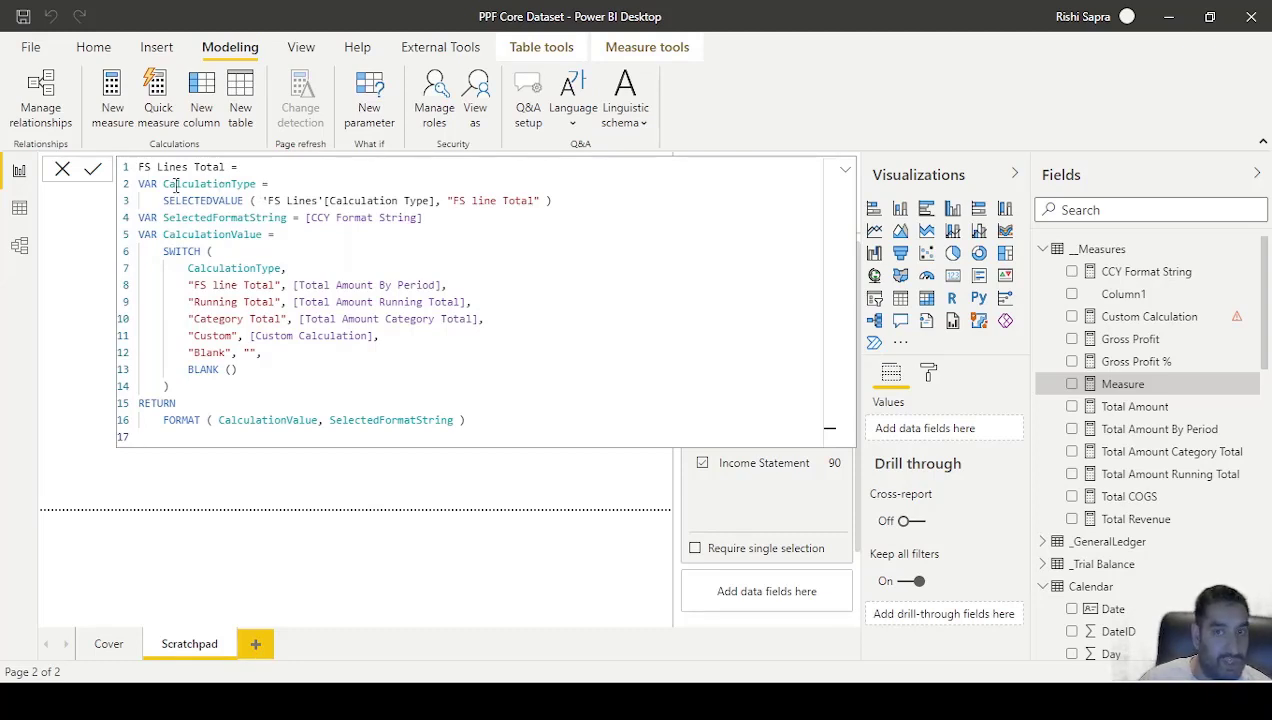
Step: Examine which measure each Calculation Type branch of the FS Lines Total SWITCH returns, from FS line Total down to Blank
left_click_drag(190, 285, 466, 287)
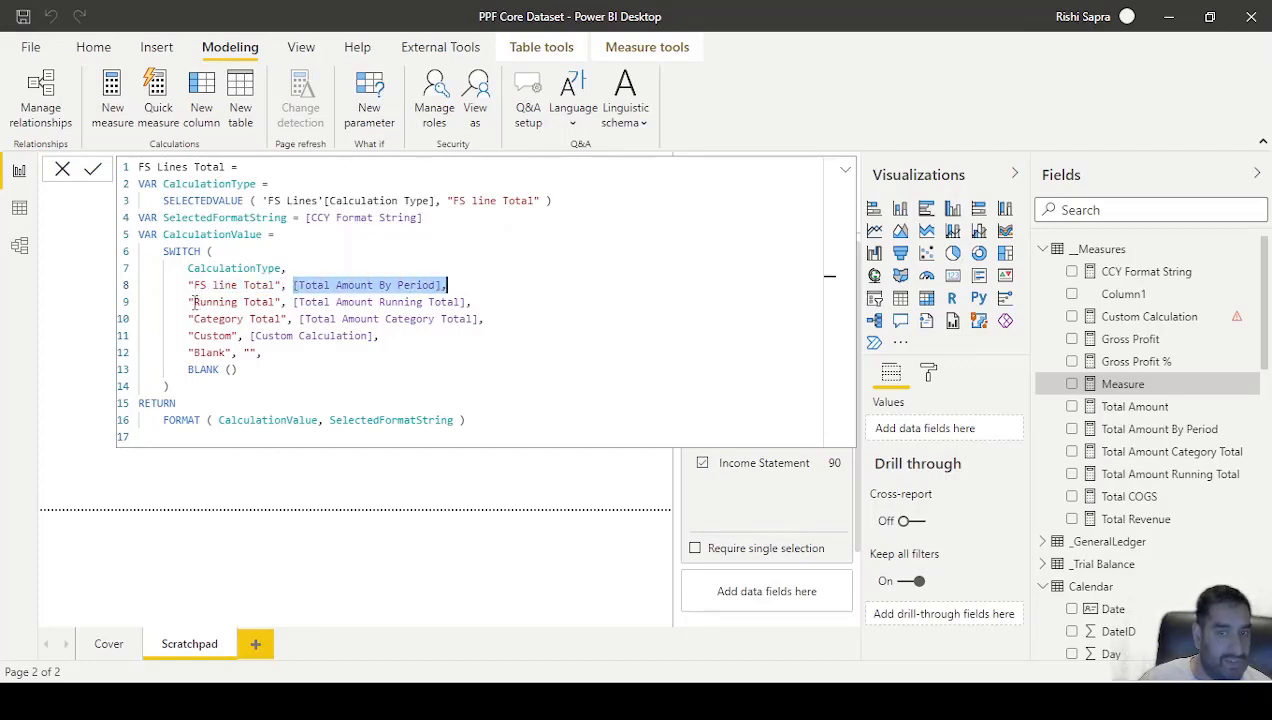
left_click(193, 301)
left_click_drag(471, 302, 297, 305)
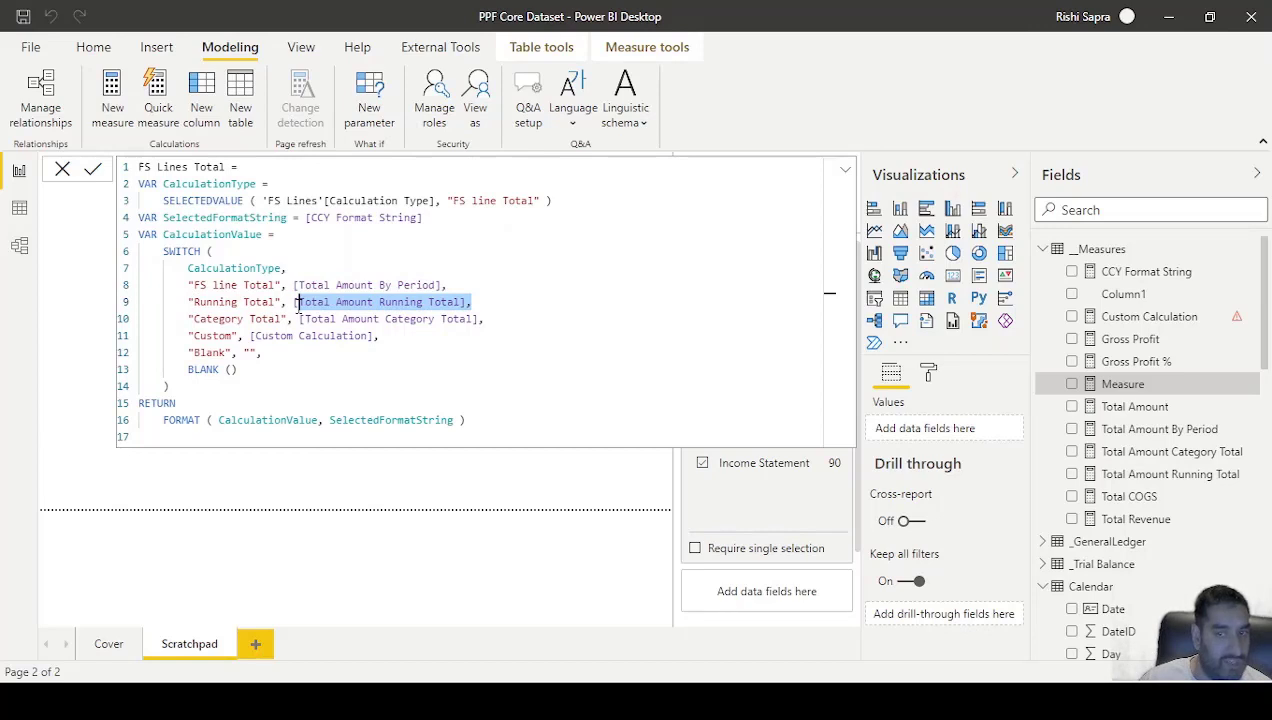
left_click(207, 318)
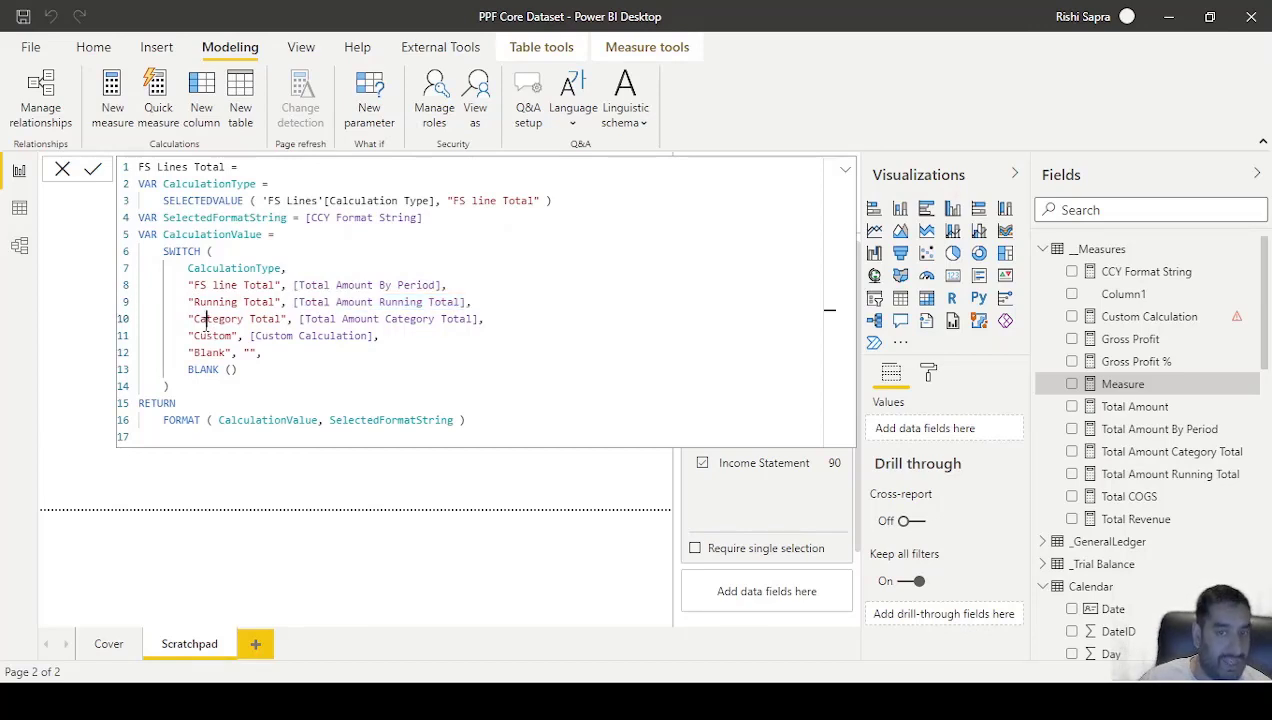
left_click(479, 318)
left_click_drag(479, 318, 305, 318)
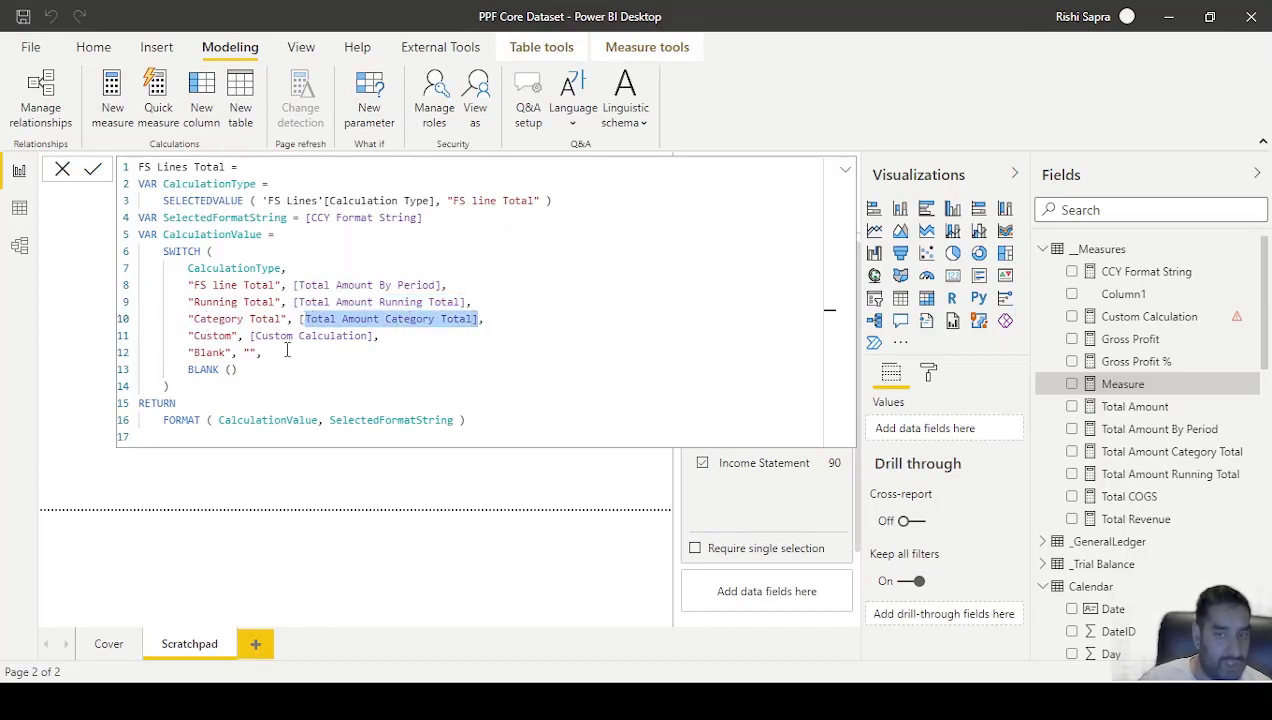
left_click(381, 337)
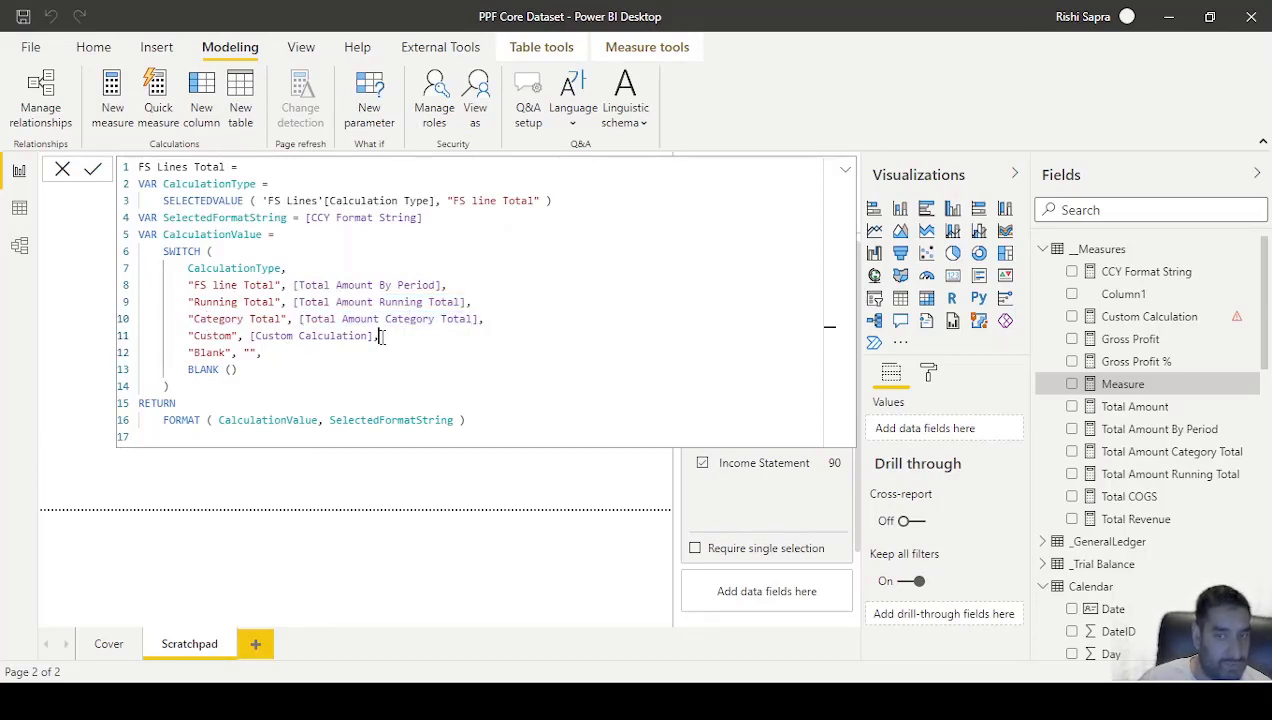
left_click(264, 369)
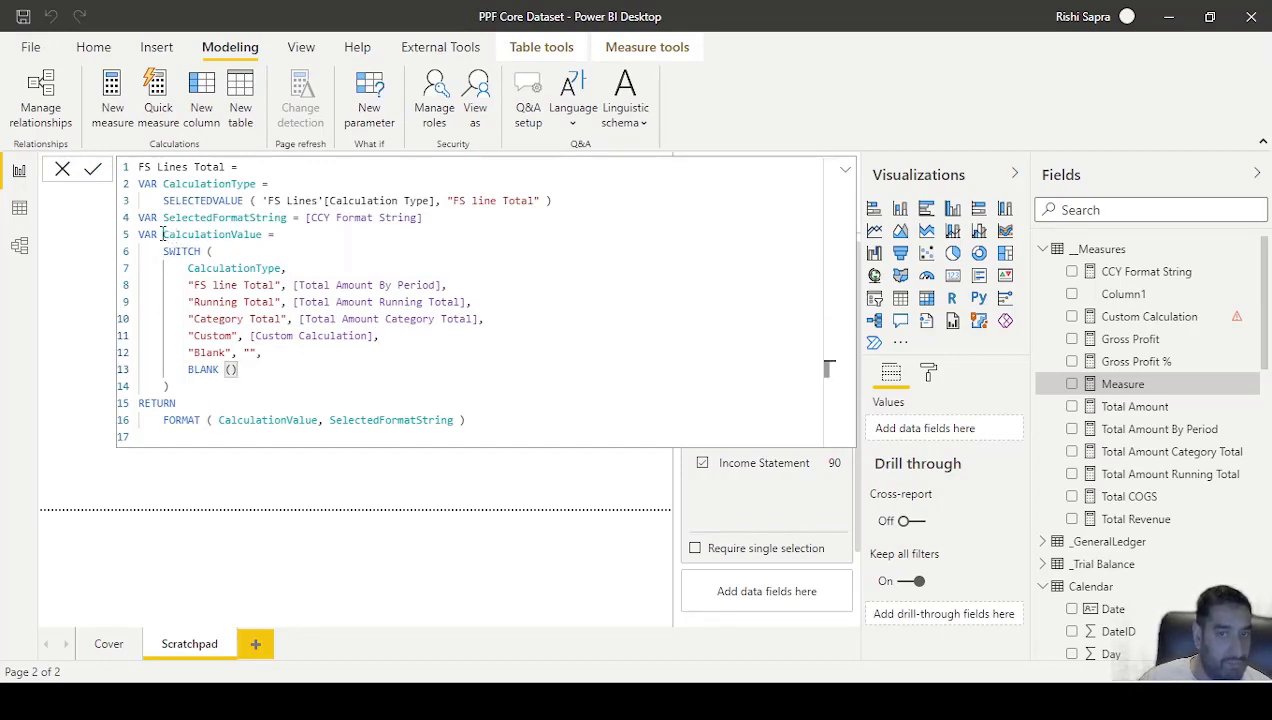
Step: Examine how the FS Lines Total formula applies SelectedFormatString, taken from [CCY Format String], to CalculationValue in its FORMAT return
left_click_drag(163, 234, 257, 231)
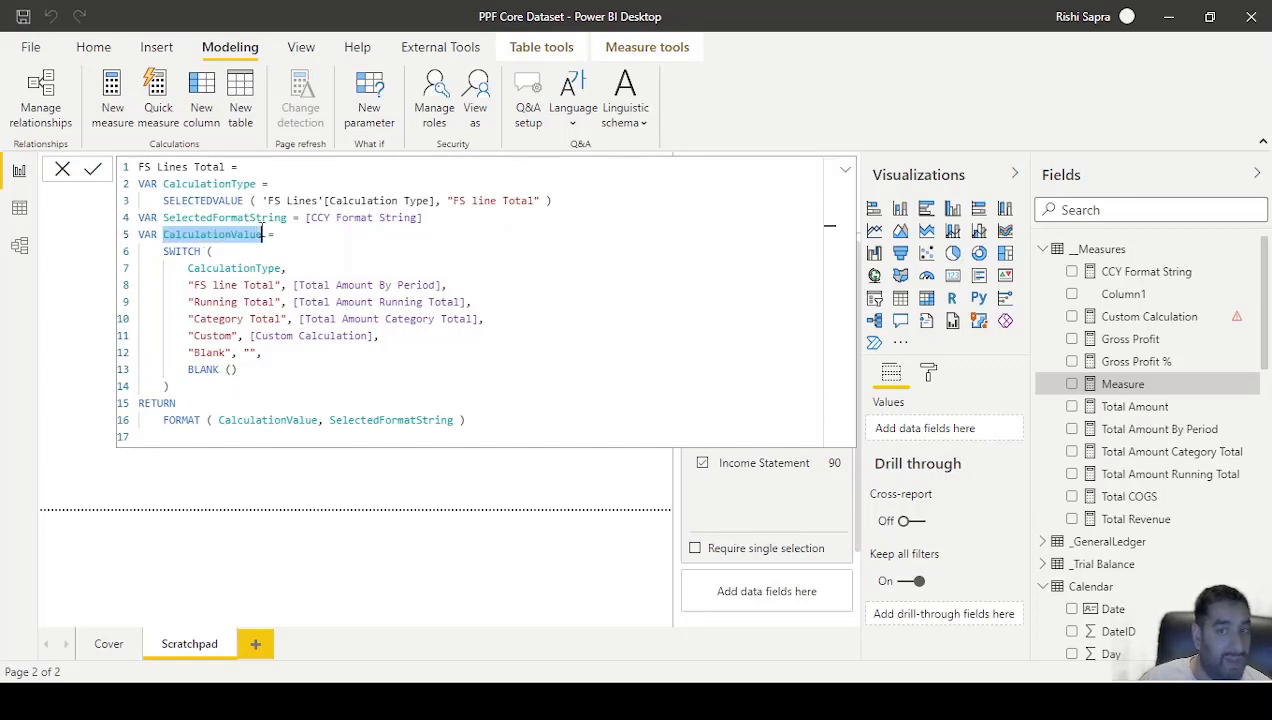
left_click(163, 246)
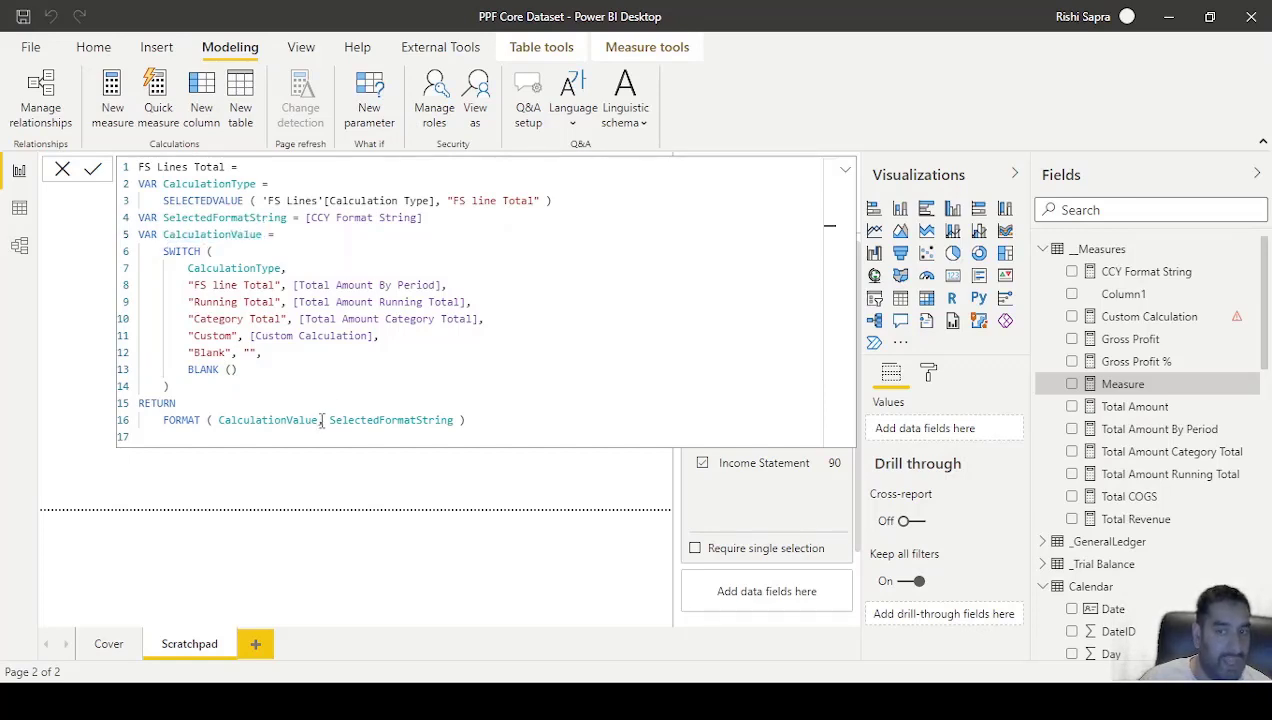
left_click_drag(330, 420, 452, 420)
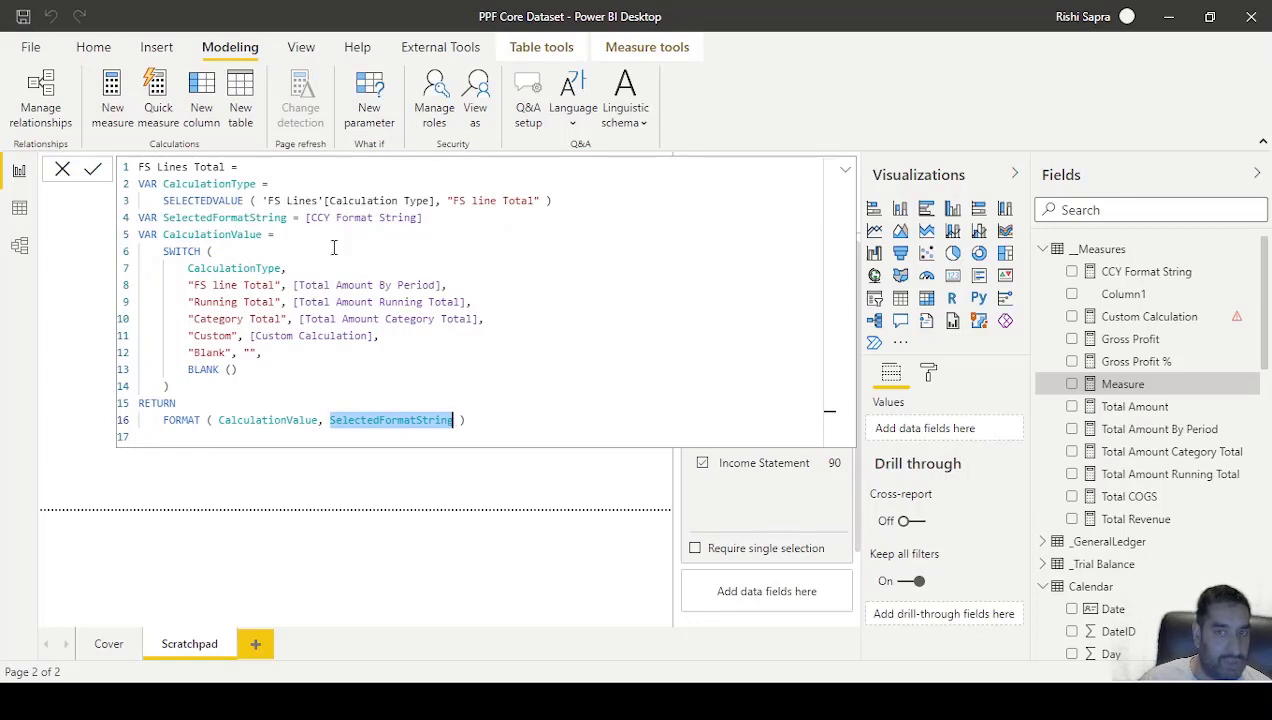
left_click_drag(306, 217, 422, 217)
left_click(537, 434)
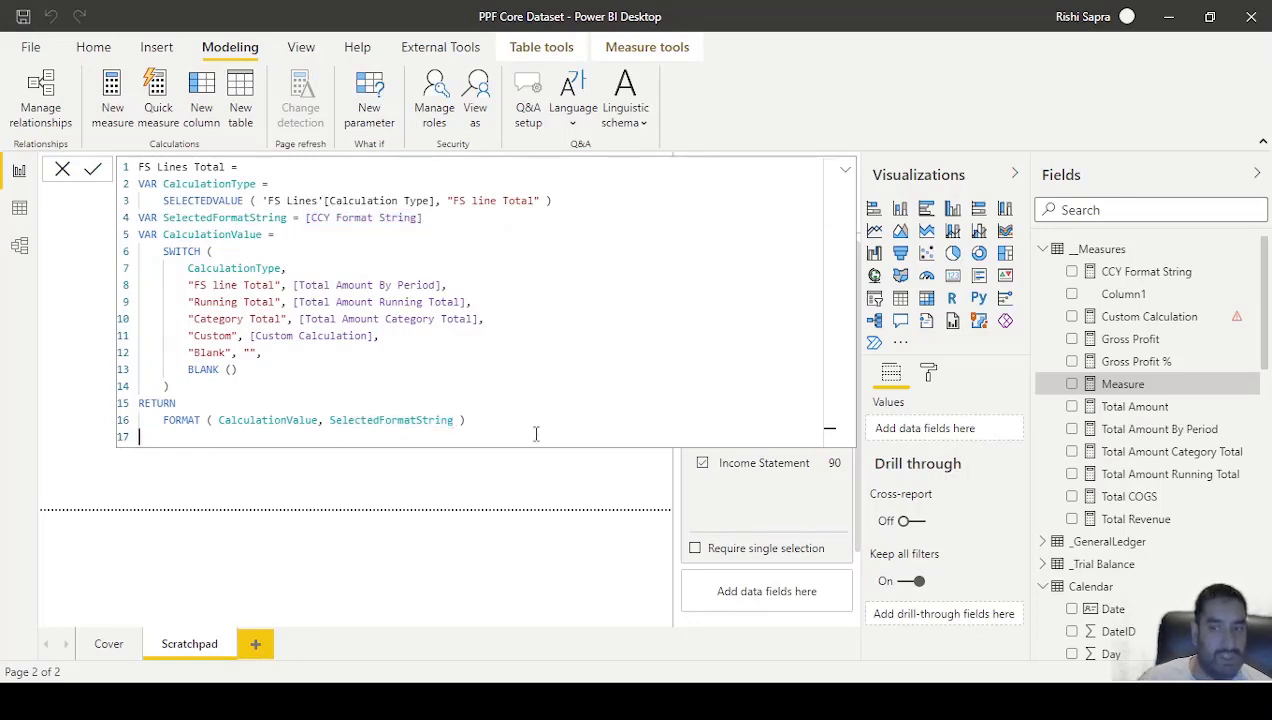
Step: Commit the FS Lines Total measure and close its formula
left_click(533, 426)
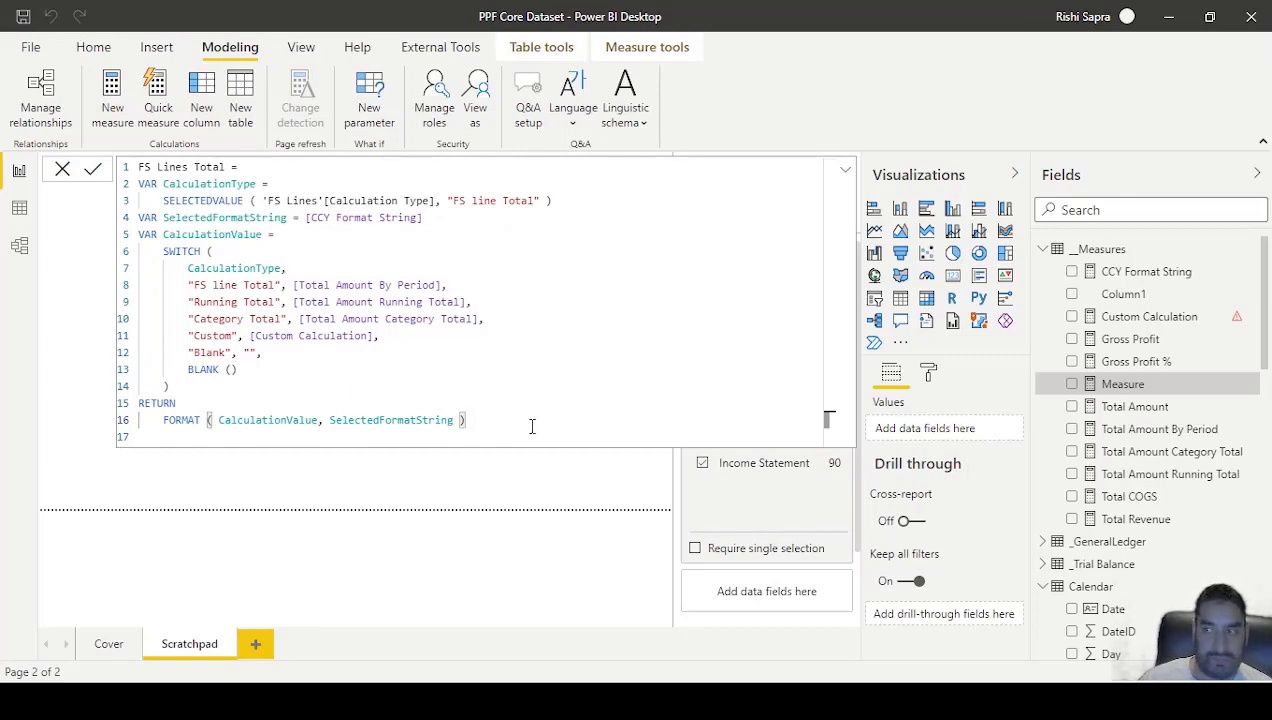
left_click(500, 473)
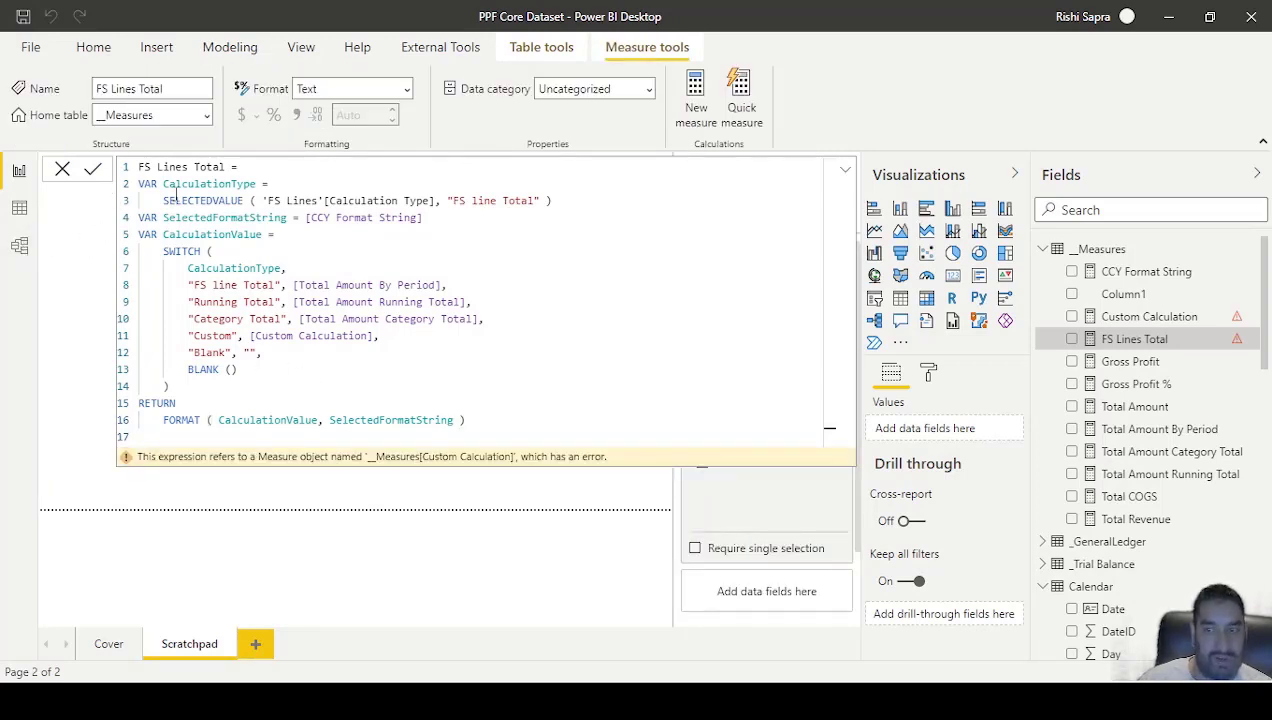
left_click(62, 170)
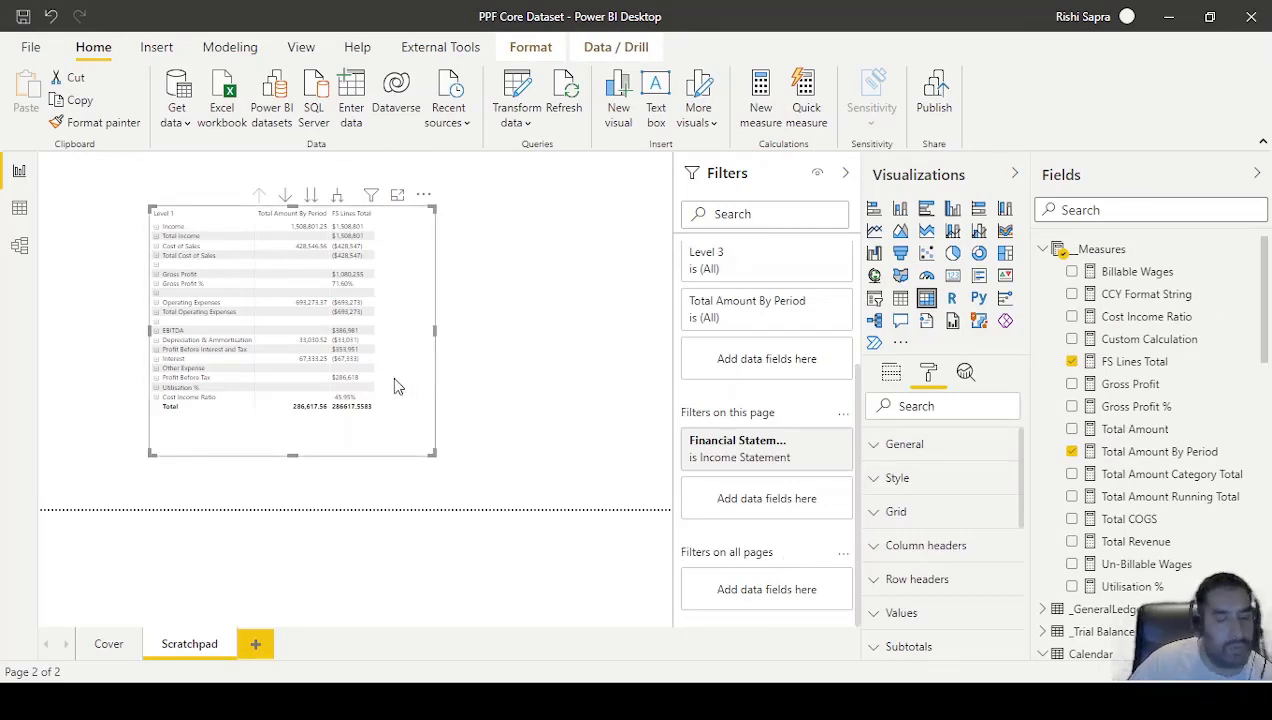
Step: Apply the Minimal style to the income statement matrix and remove Total Amount By Period from its values
left_click(922, 450)
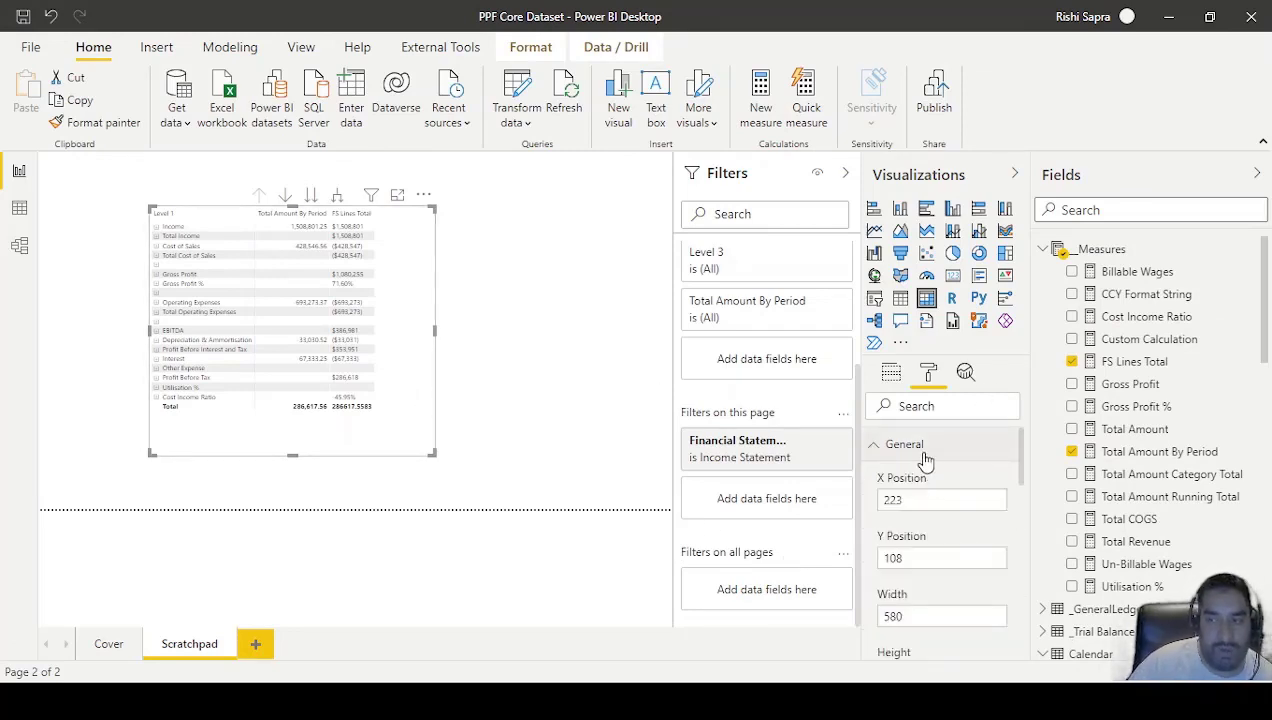
left_click(922, 452)
left_click(917, 479)
left_click(948, 536)
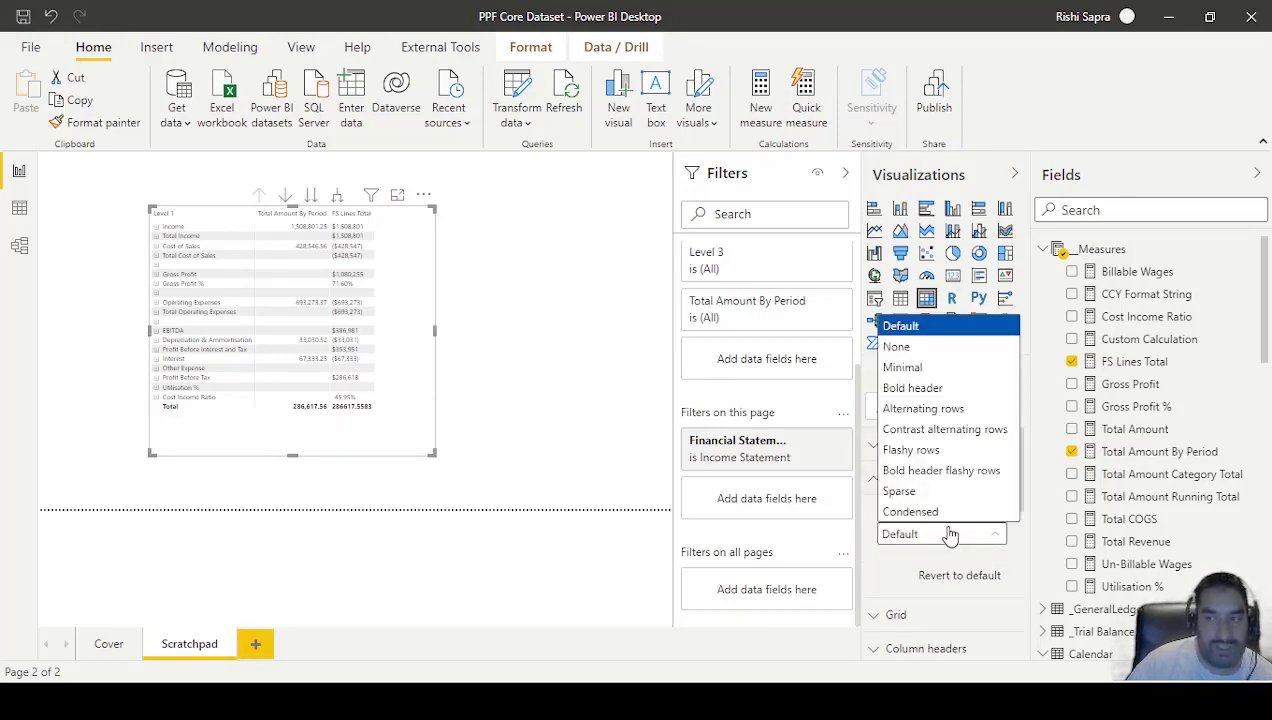
left_click(942, 367)
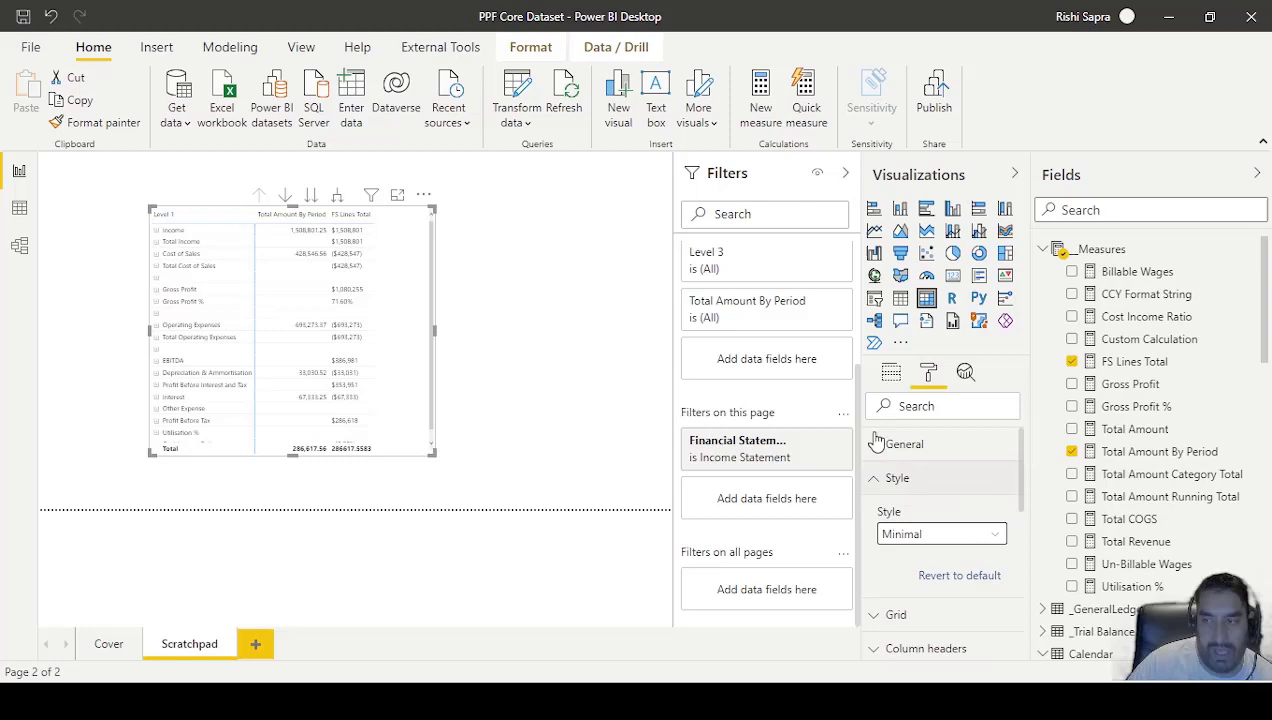
left_click(889, 376)
left_click(1012, 598)
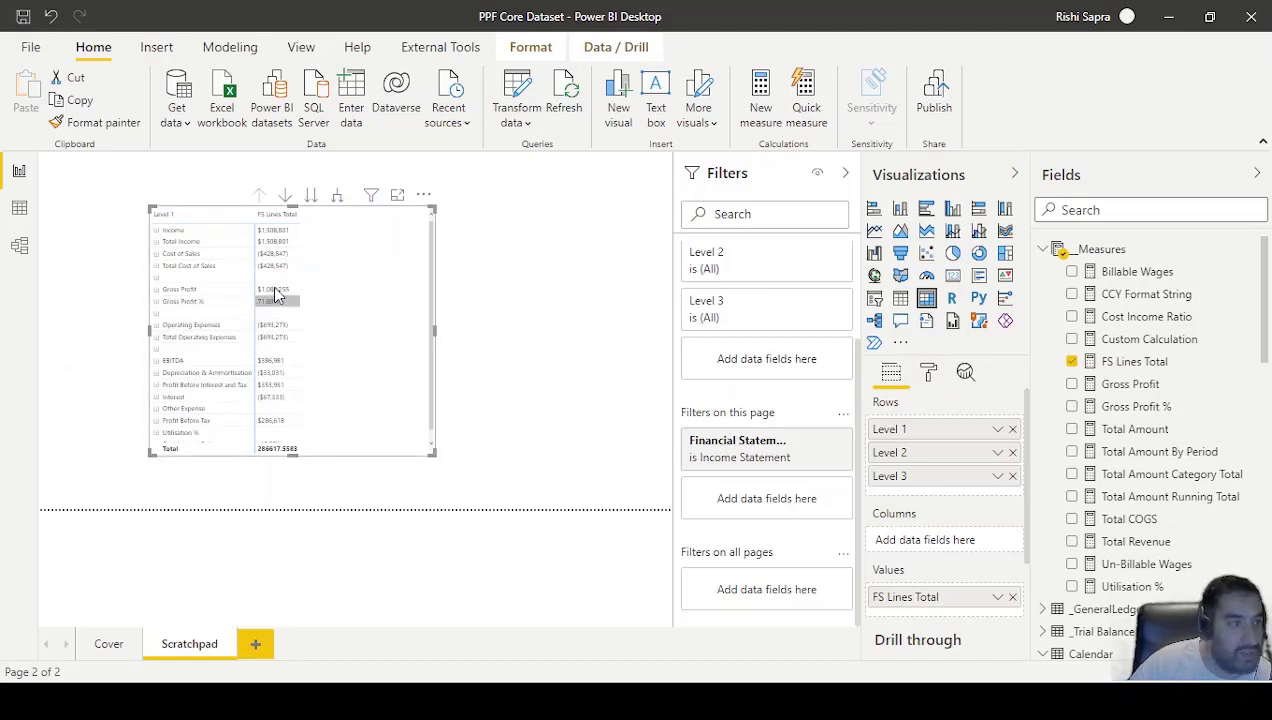
Step: Check which distinct values the Format column of the FS Lines table holds and return to the report
left_click(20, 209)
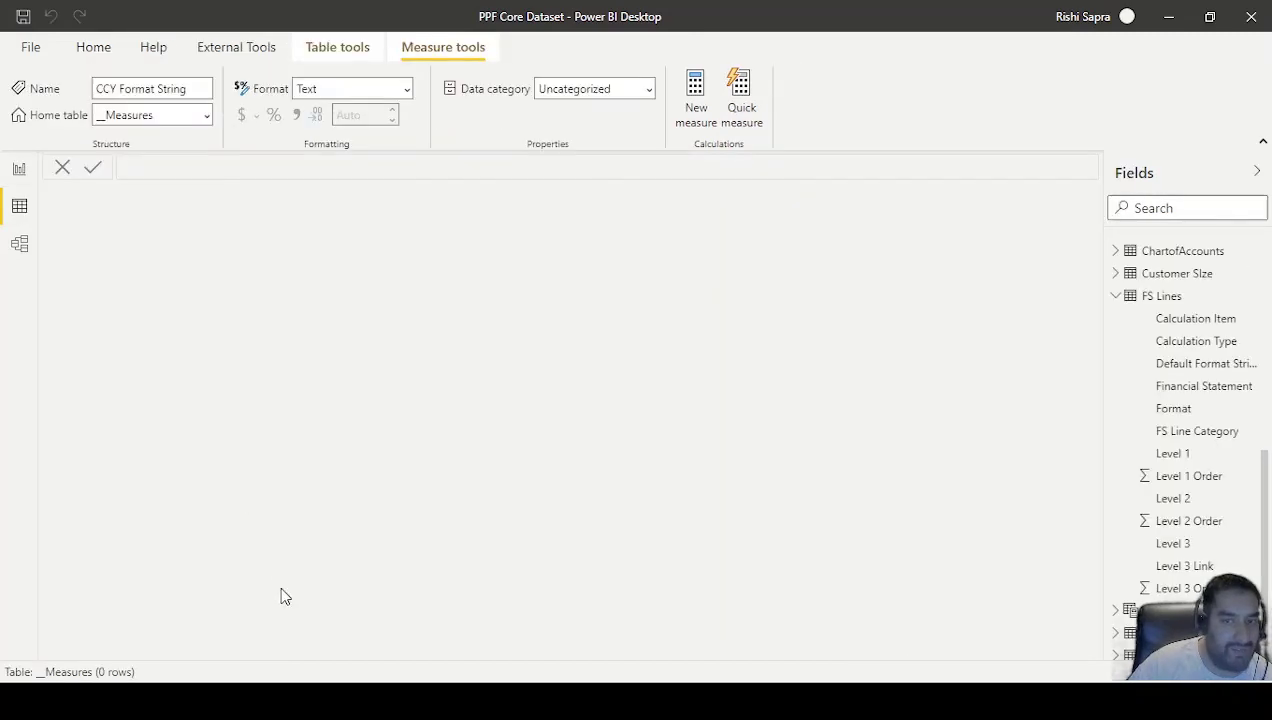
left_click(1182, 296)
left_click_drag(615, 652, 974, 491)
left_click(1078, 195)
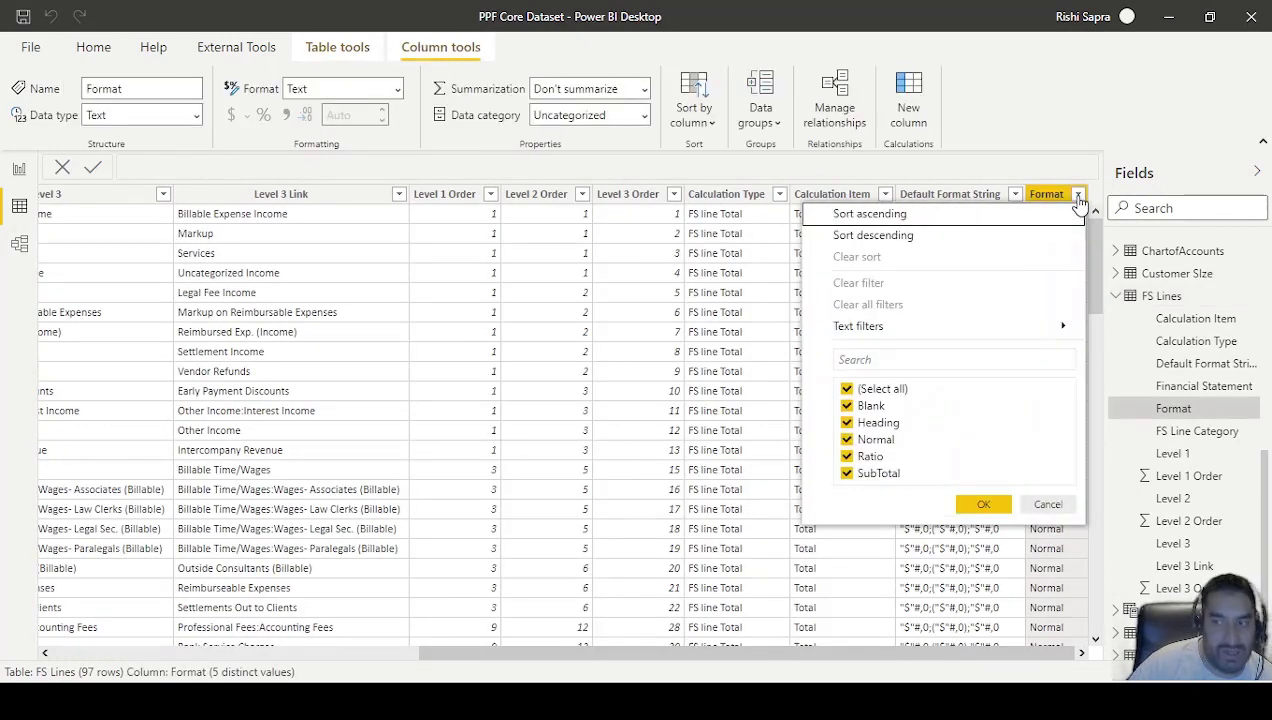
left_click(30, 178)
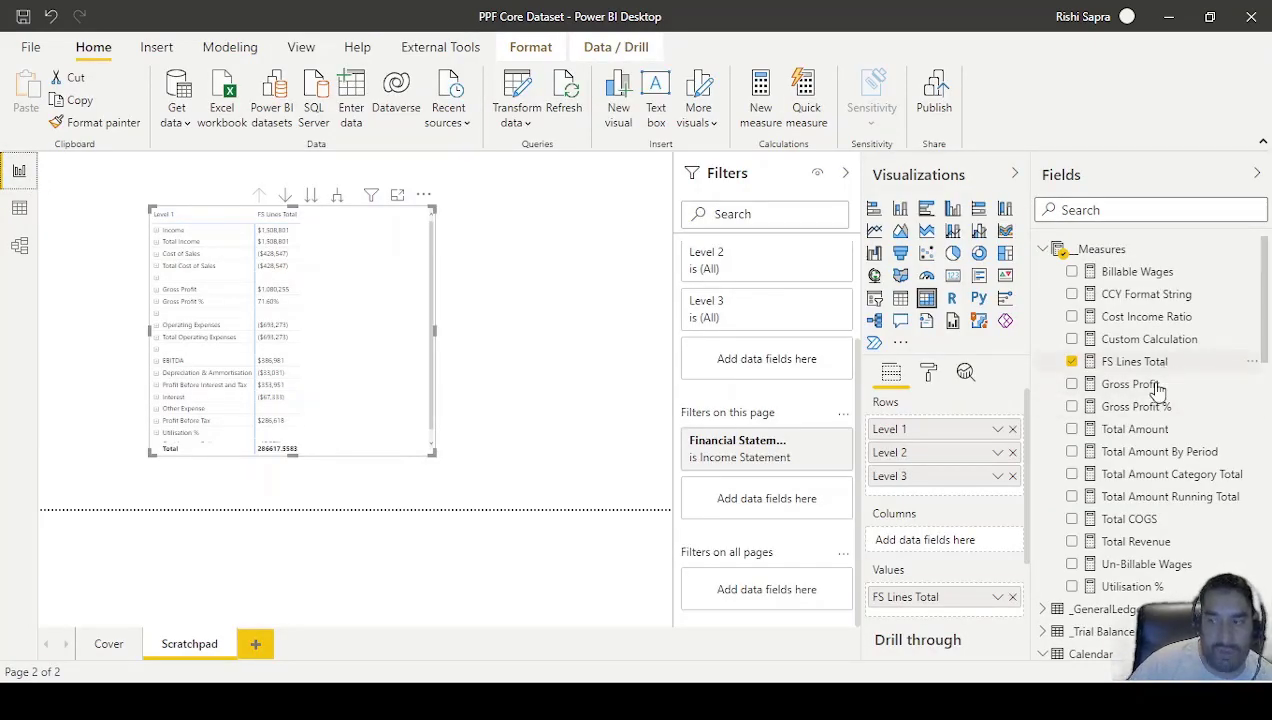
Step: Draft an FS Line Font Colour measure switching on FS Lines Format: Normal, SubTotal and default #000000, Heading #BF9000, Ratio #BF008F
left_click(1125, 587)
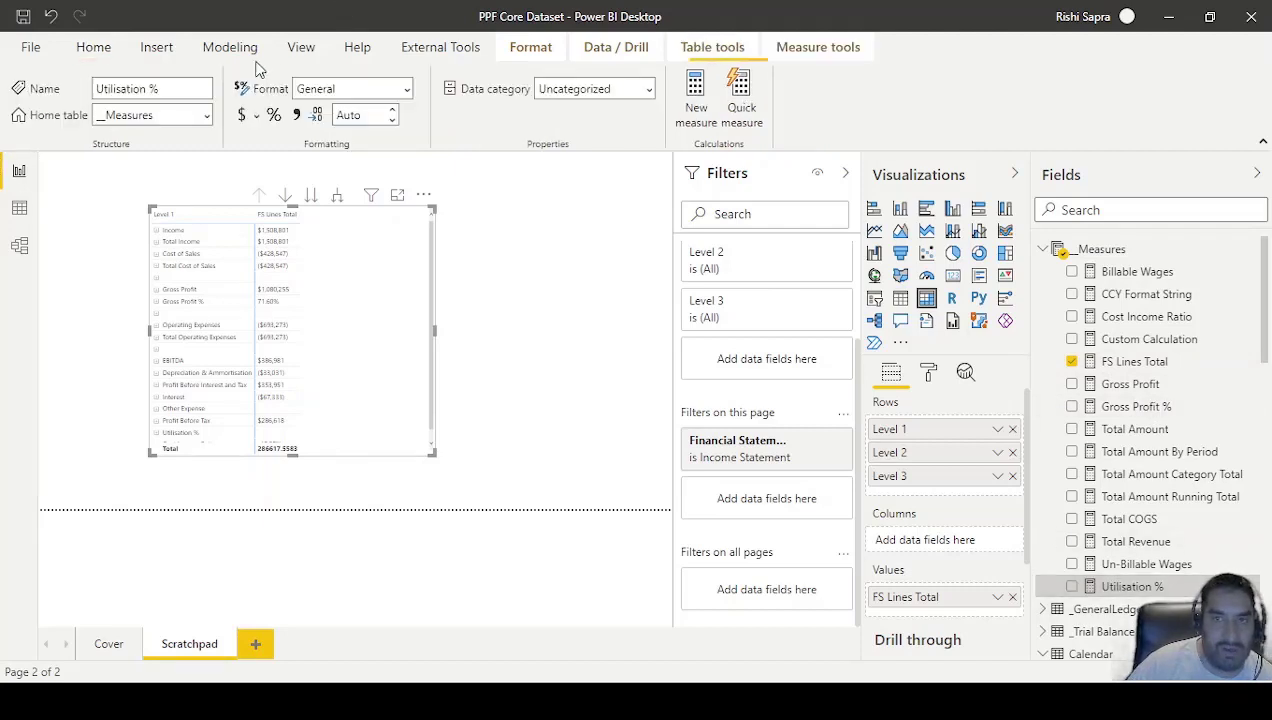
left_click(220, 48)
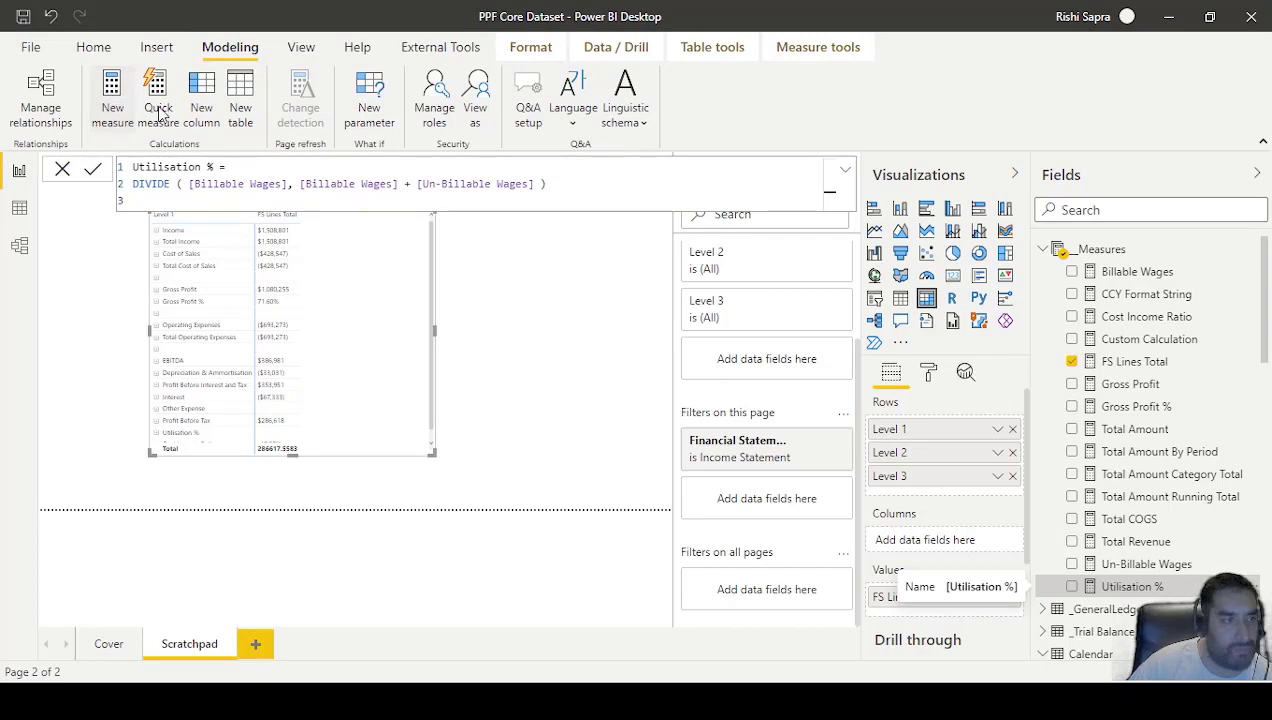
left_click(112, 100)
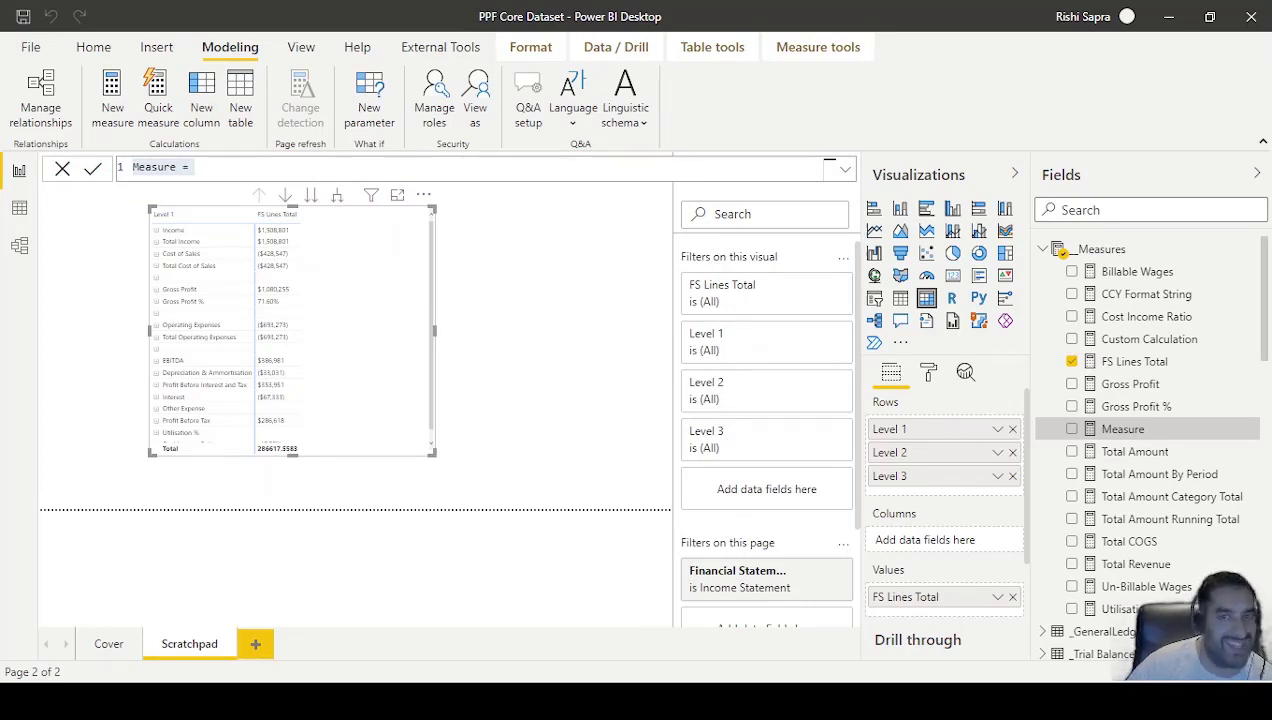
left_click(219, 166)
key("ctrl+a")
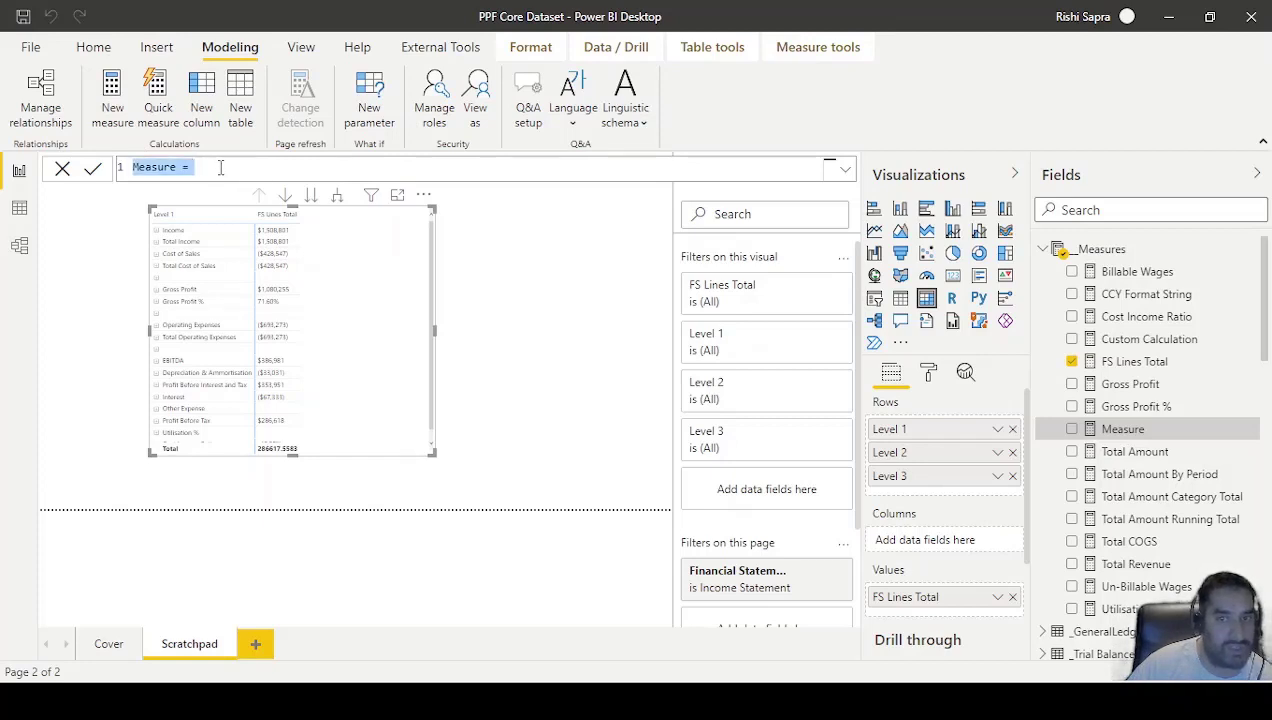
type("FS Line Font Colour = VAR SelectedHeading = SELECTEDVALUE('FS Lines'[Format] ,\"Normal\") RETURN SWITCH(SelectedHeading,     \"Normal\",\"#000000\",     \"SubTotal\",\"#000000\",     \"Heading\",\"#BF9000\",     \"Ratio\",\"#BF008F\",     \"#000000\" )")
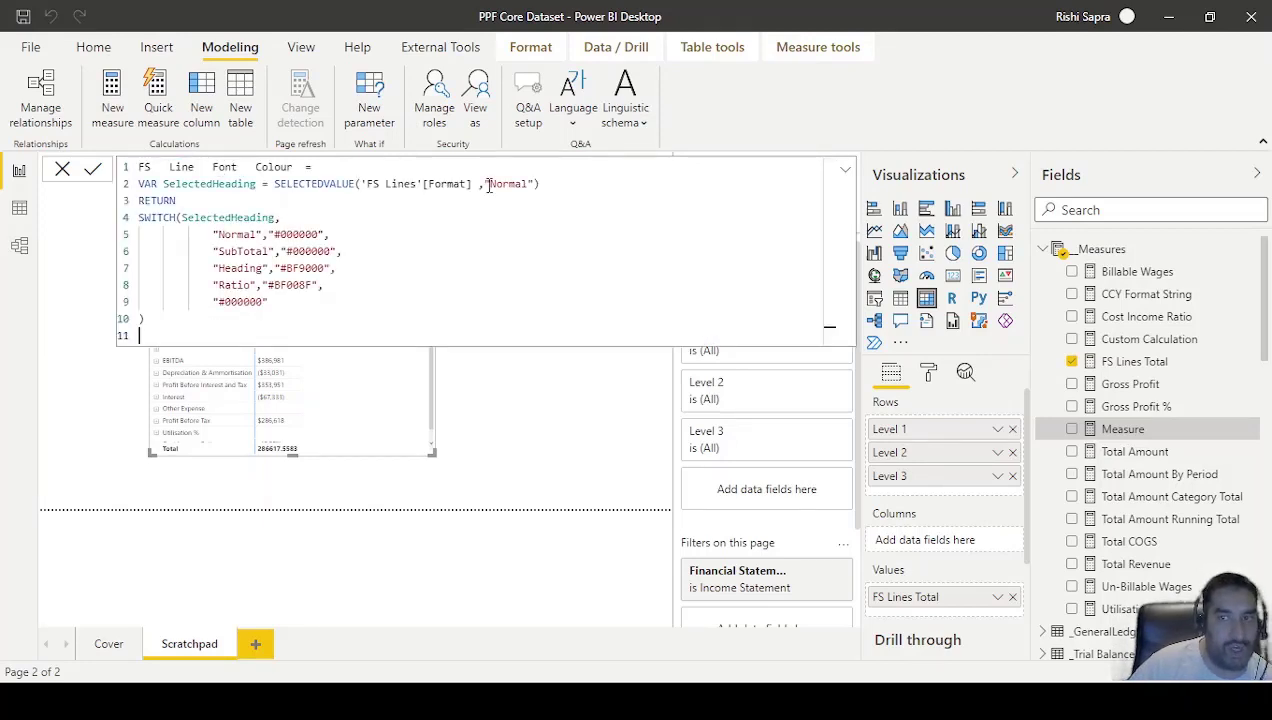
Step: Check the colour code for each format in the FS Line Font Colour formula, commit the measure and close it
left_click(489, 184)
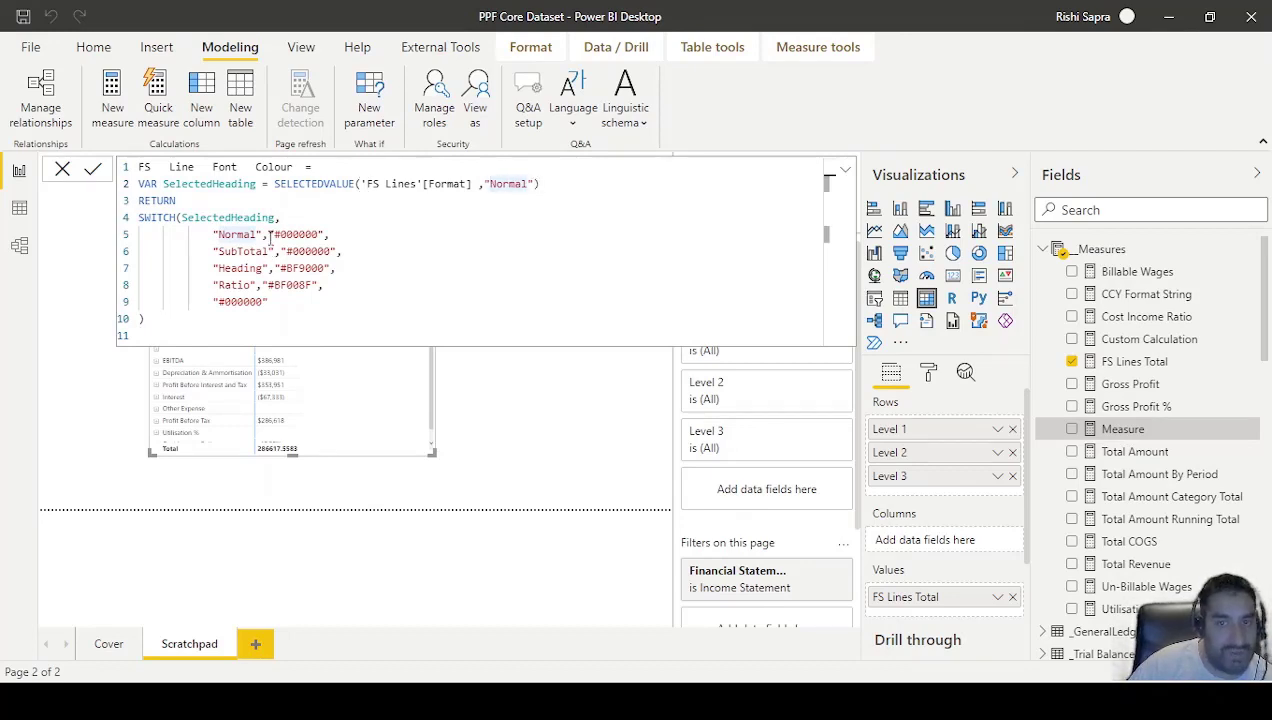
left_click_drag(269, 236, 318, 234)
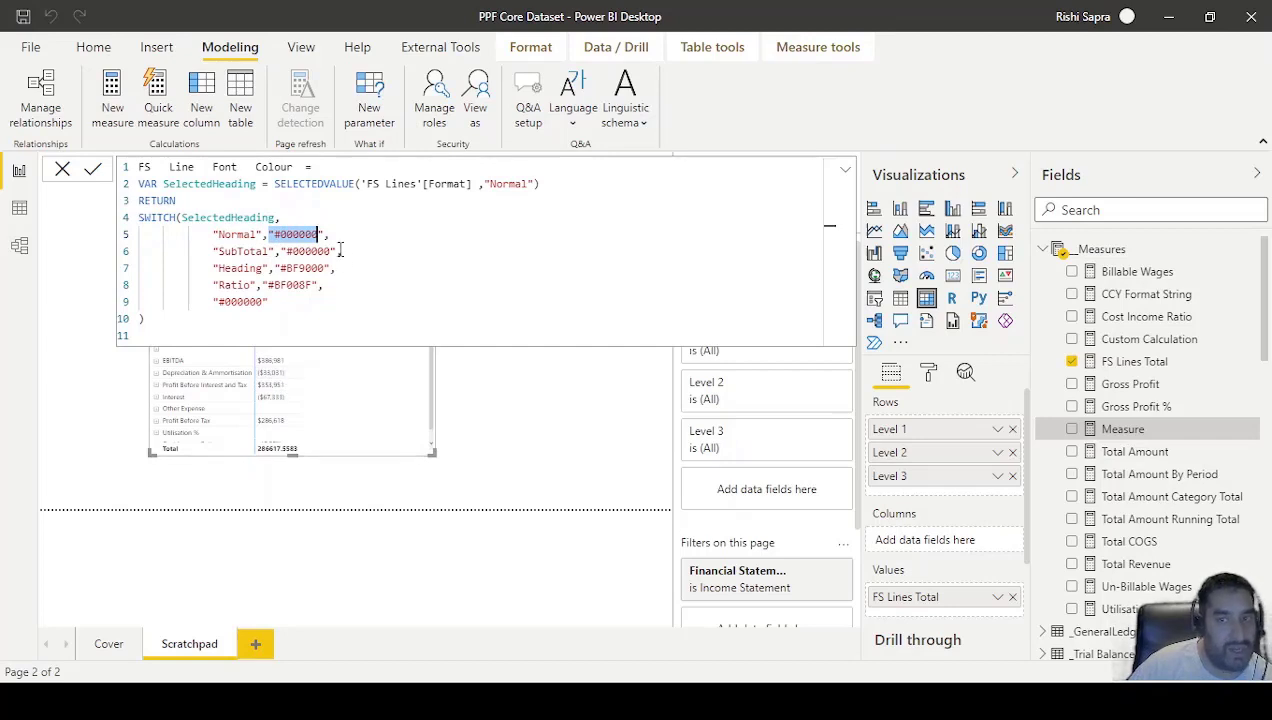
left_click(292, 251)
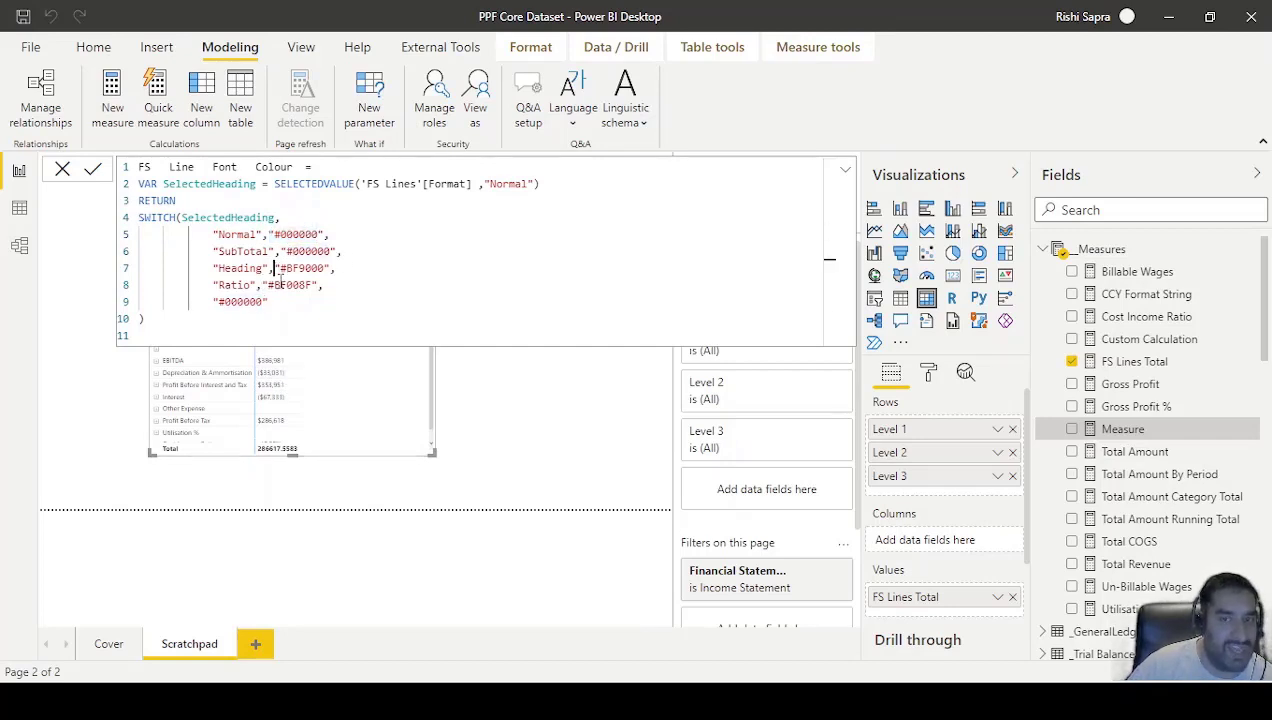
left_click(279, 285)
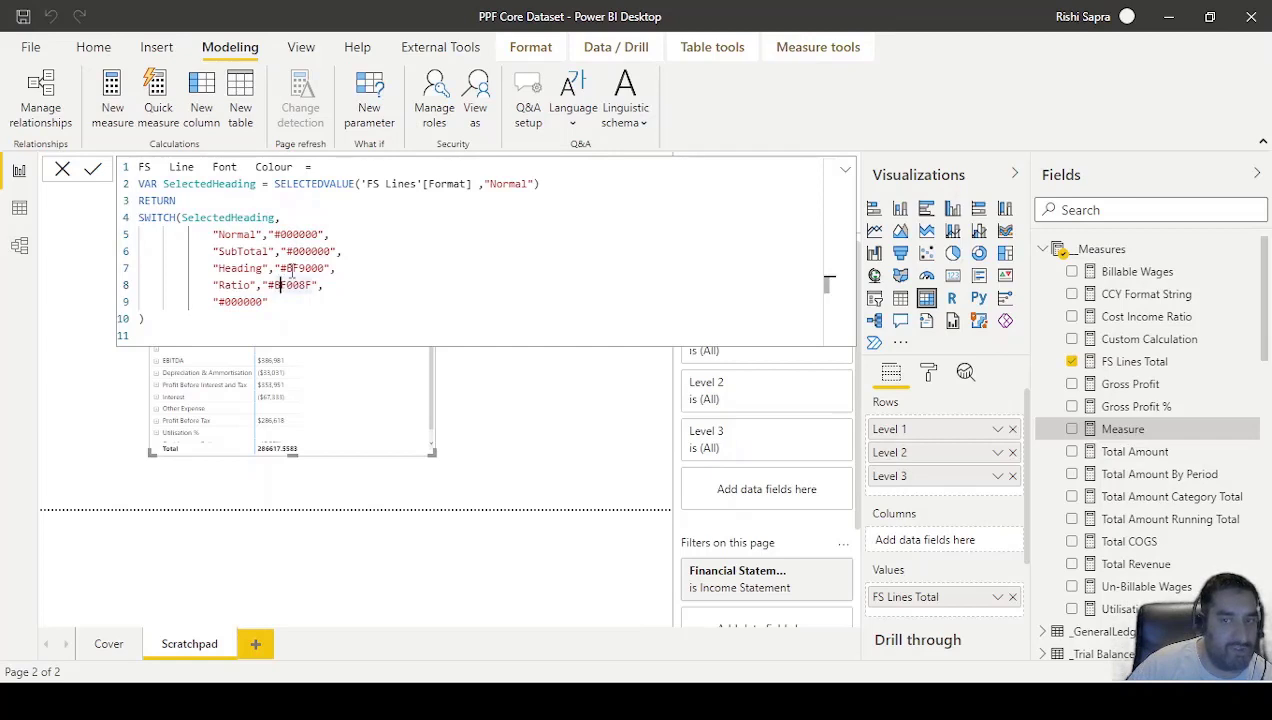
left_click(284, 326)
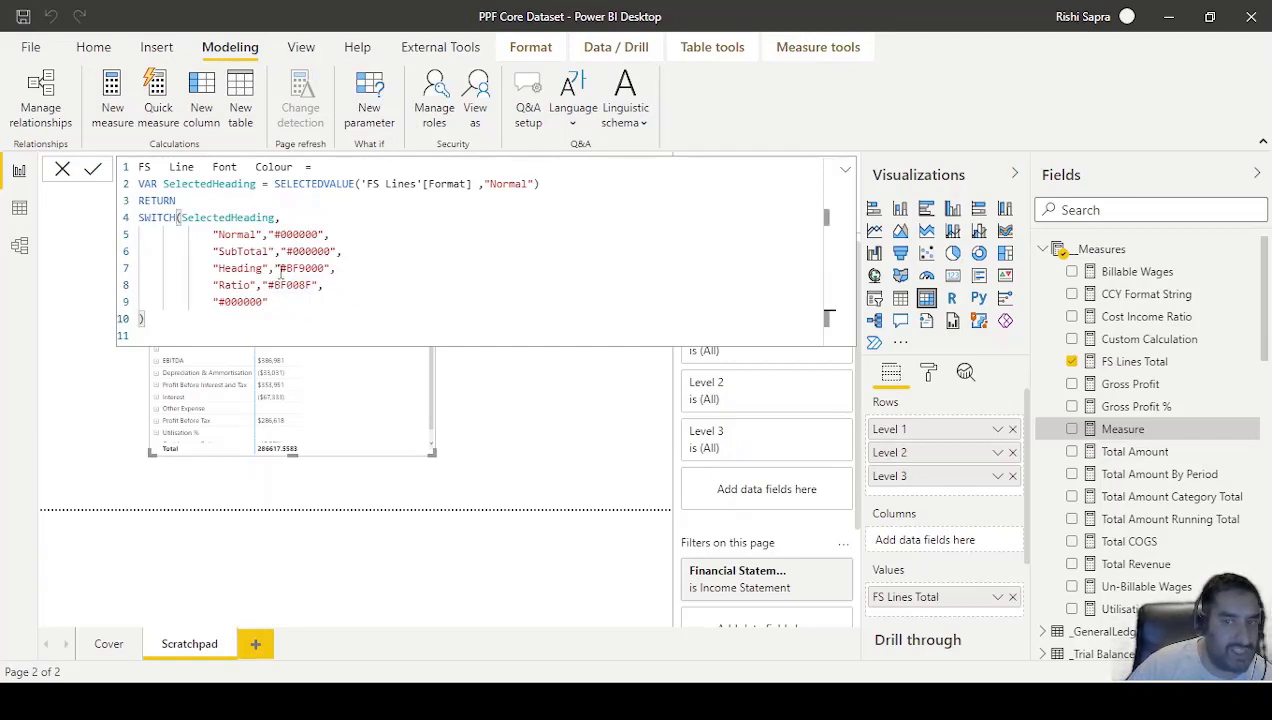
left_click(108, 386)
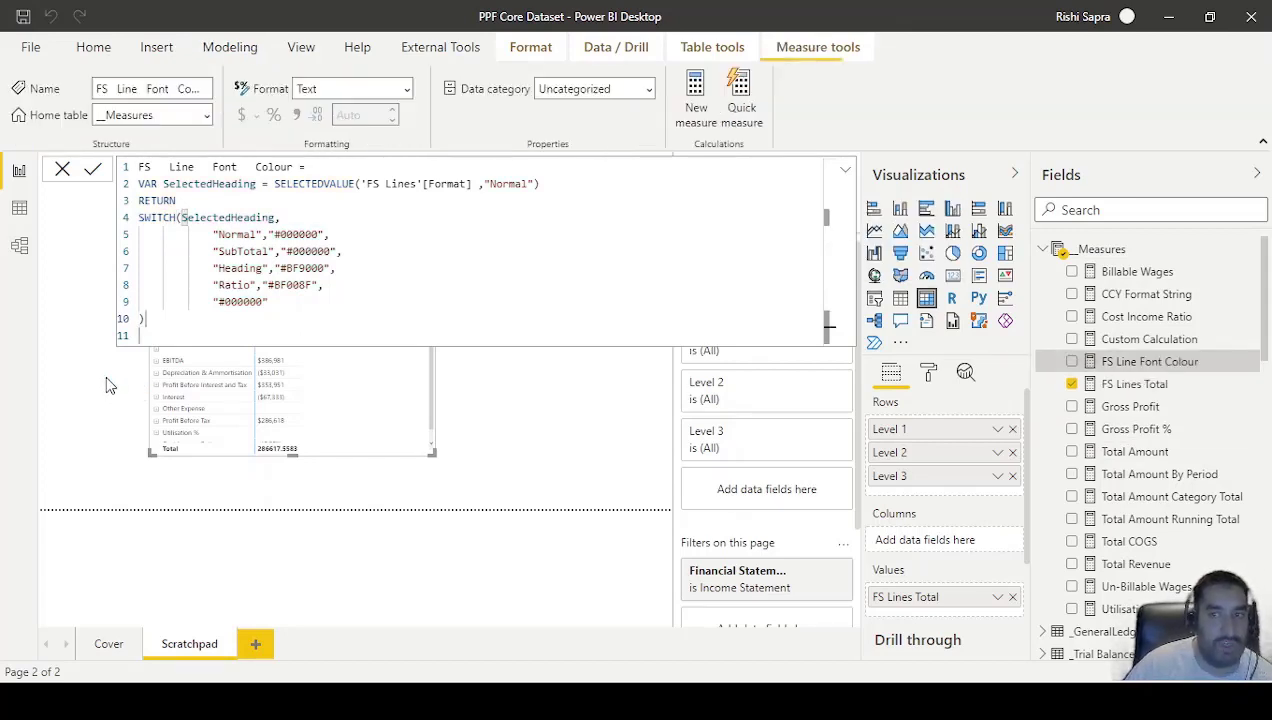
left_click(66, 172)
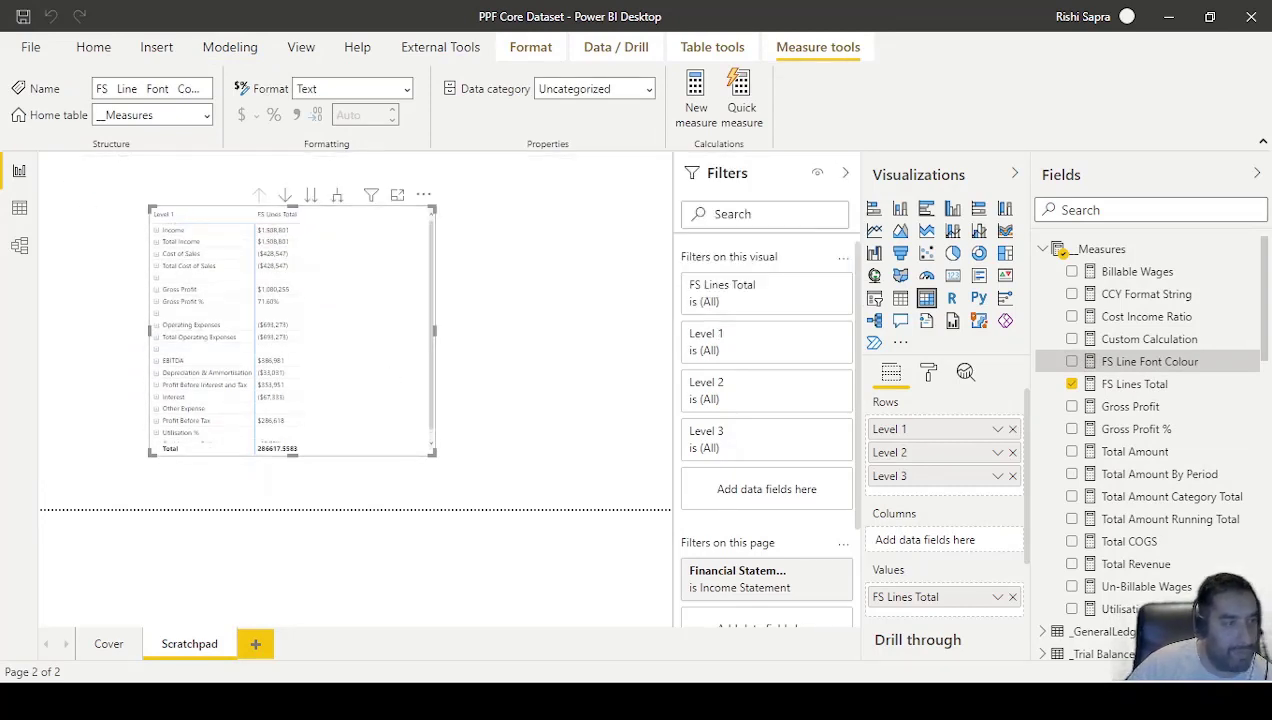
Step: Draft an FS Lines Background Colour measure switching on FS Lines Format: Normal and default #FFFFFF, SubTotal, Heading and Ratio #E6E6E6
left_click(229, 47)
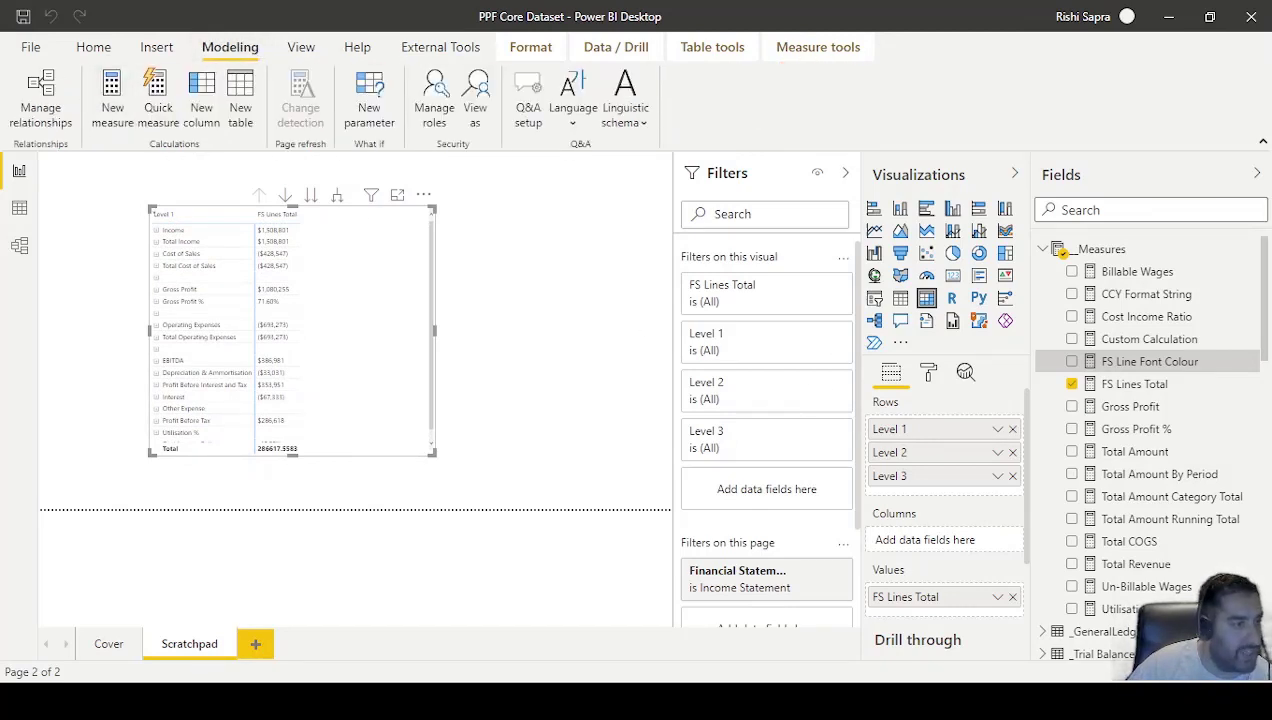
left_click(112, 95)
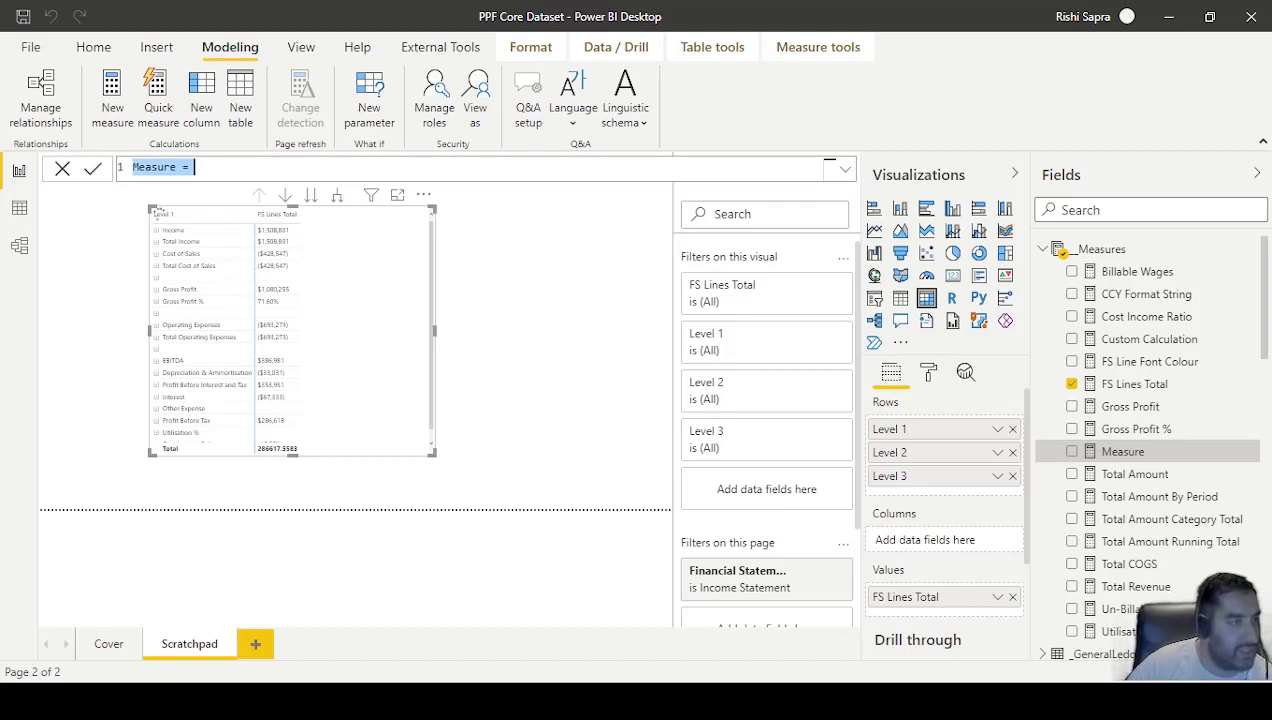
left_click(265, 169)
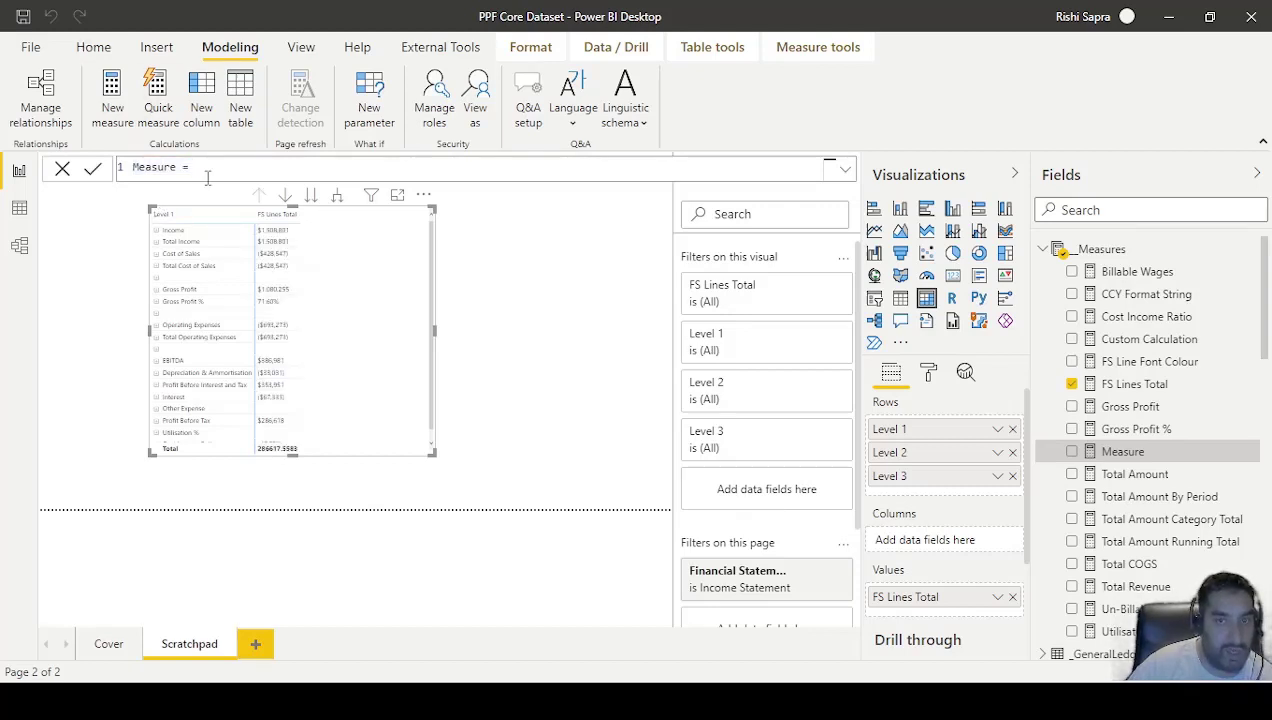
left_click_drag(200, 168, 88, 170)
type("FS Lines Background Colour = VAR SelectedHeading = SELECTEDVALUE('FS Lines'[Format] ,\"Normal\") RETURN SWITCH(SelectedHeading, \t\t\"Normal\",\"#FFFFFF\", \t\t\"SubTotal\",\"#E6E6E6\", \t\t\"Heading\",\"#E6E6E6\", \t\t\"Ratio\",\"#E6E6E6\", \t\t\"#FFFFFF\" )")
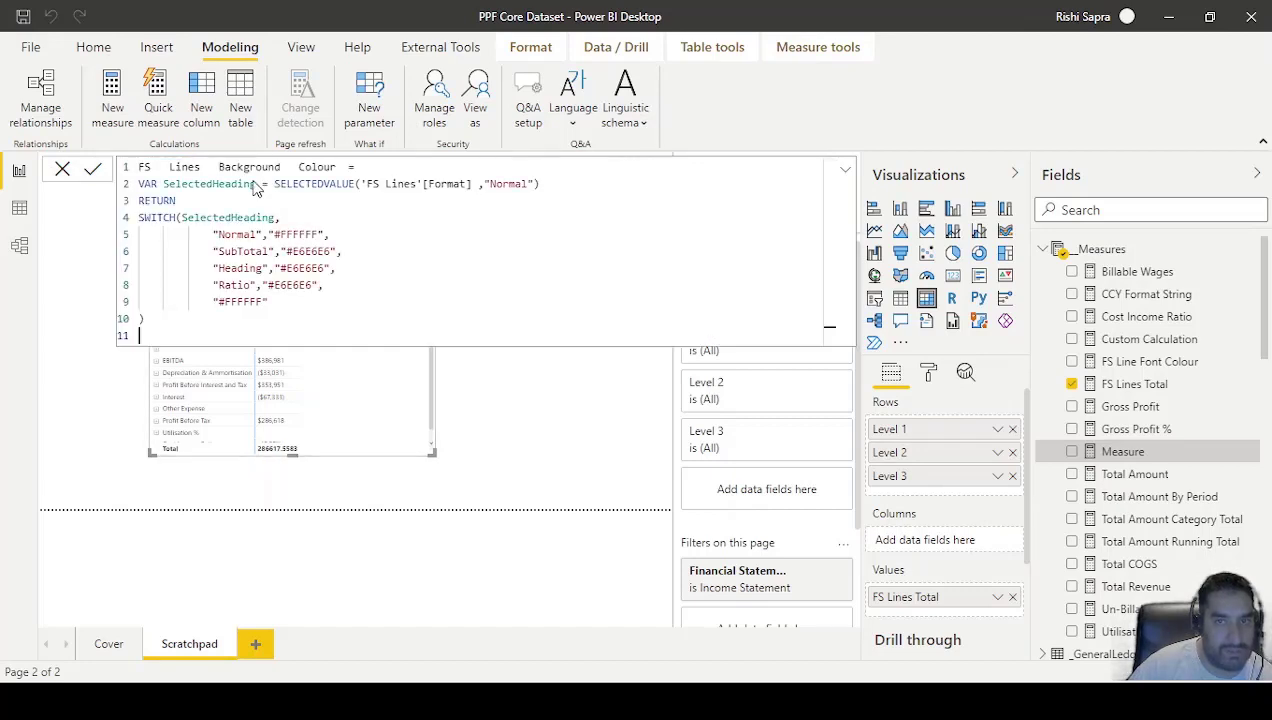
Step: Check the Normal and Ratio colour codes in the FS Lines Background Colour formula and commit the measure
left_click(541, 184)
left_click(387, 246)
left_click(380, 236)
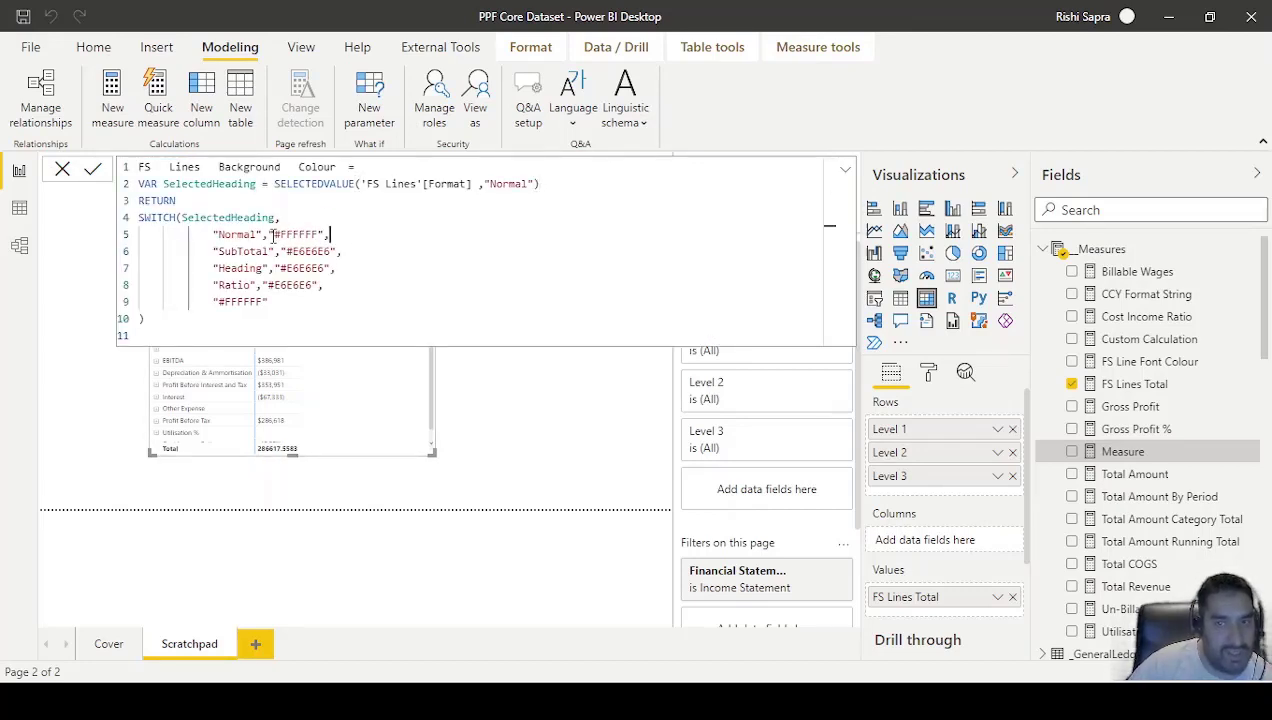
left_click_drag(272, 234, 324, 233)
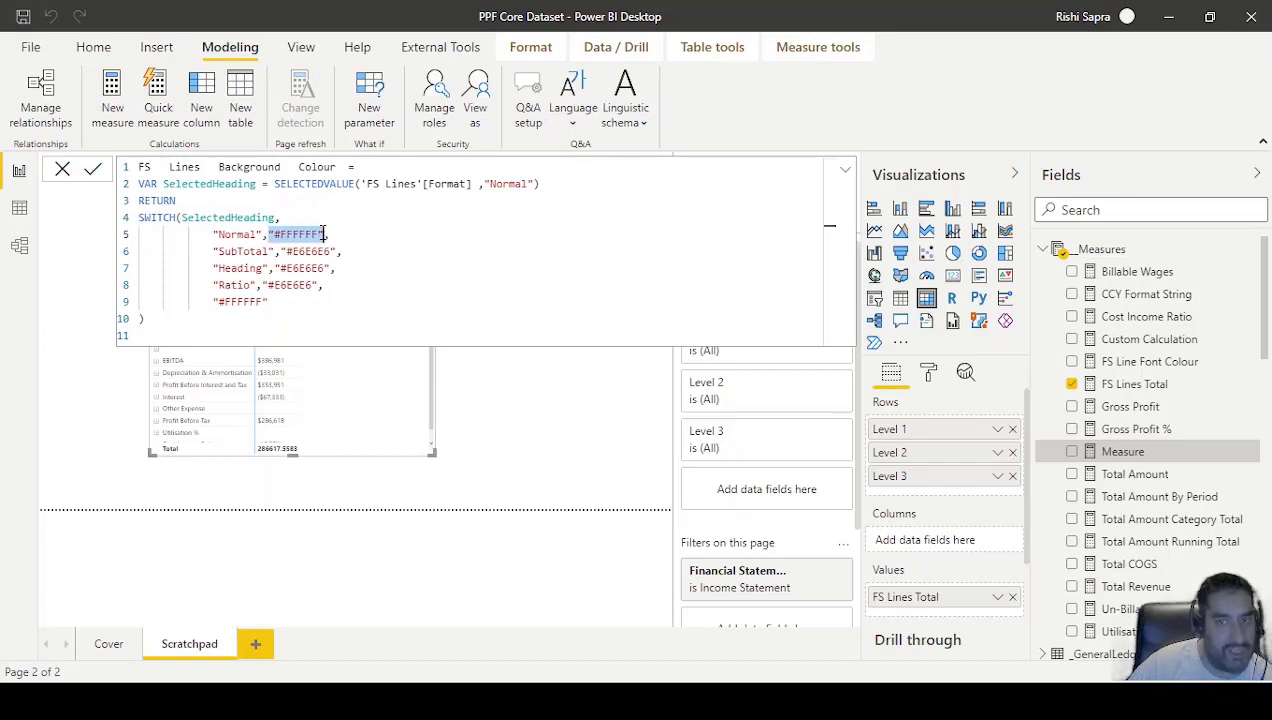
left_click(305, 285)
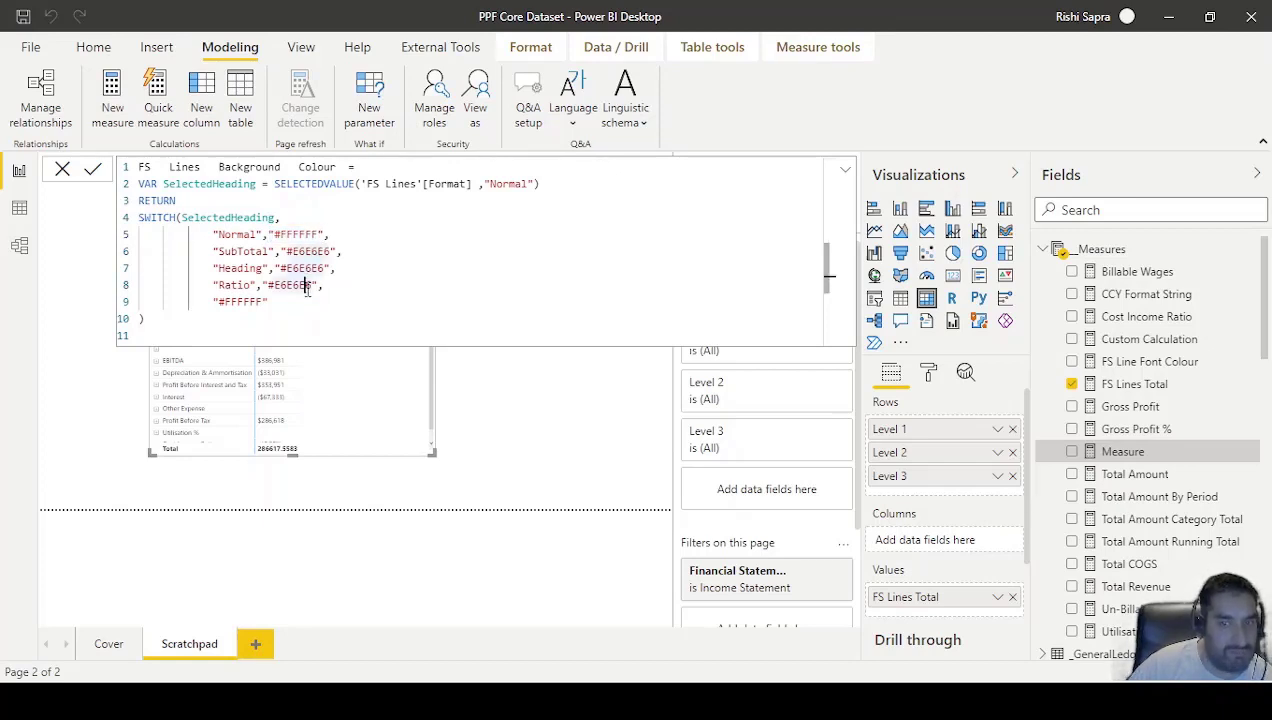
left_click(255, 340)
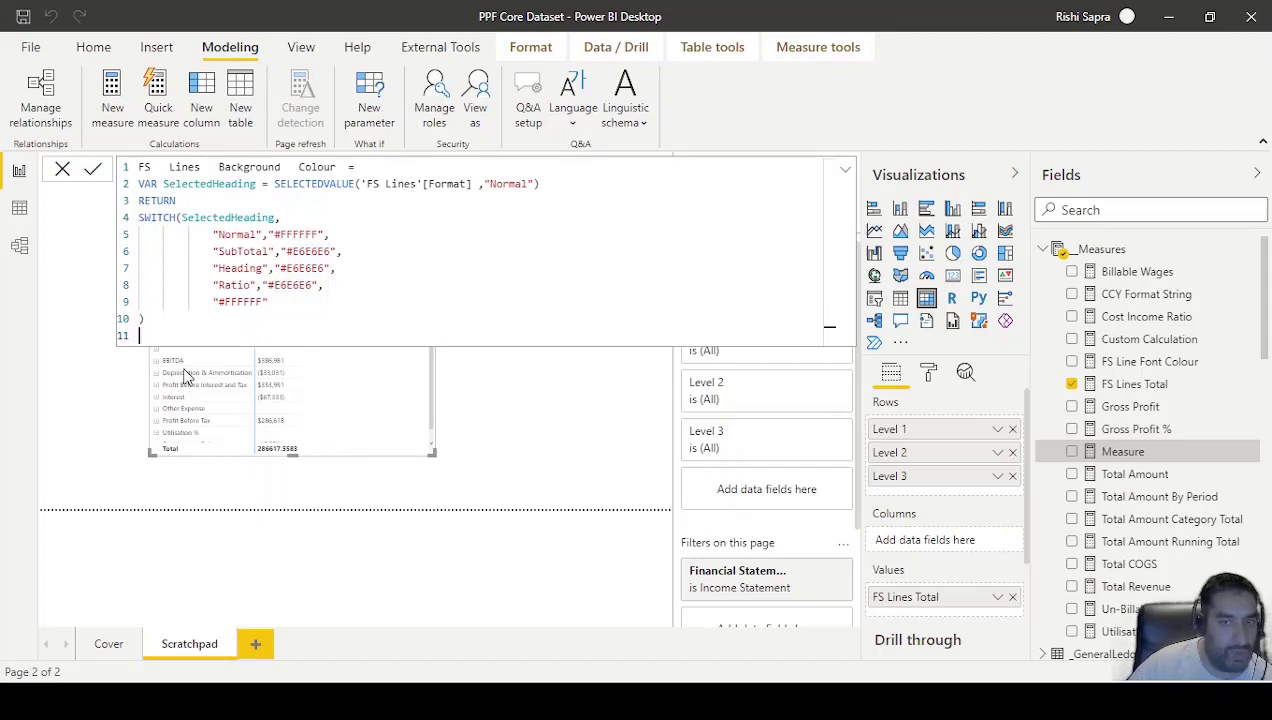
key("Return")
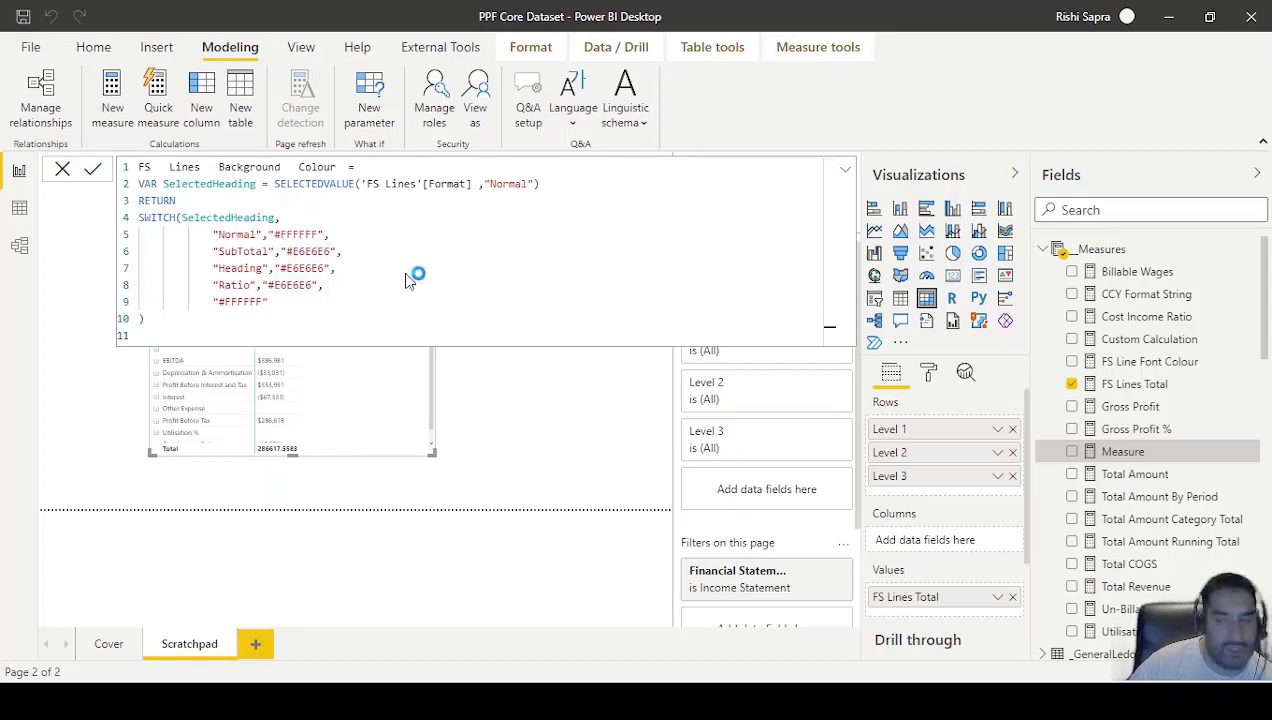
Step: Turn on font colour conditional formatting for the matrix's FS Lines Total values
left_click(928, 374)
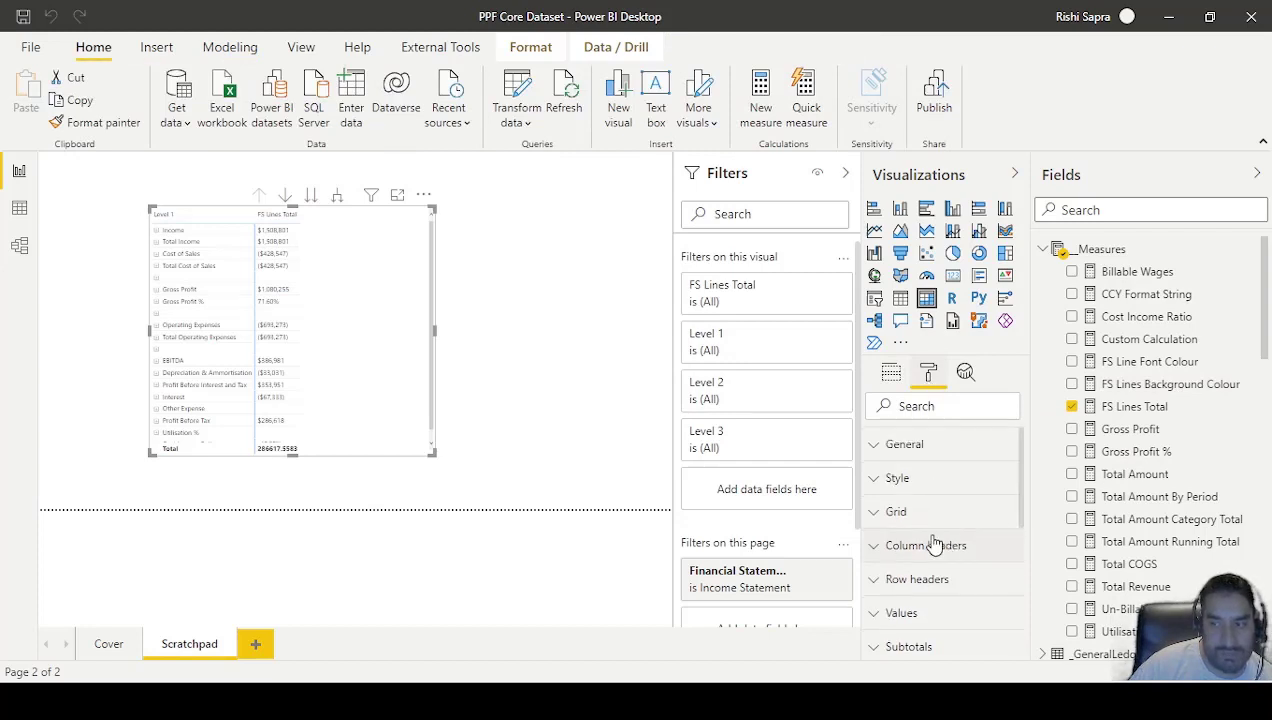
scroll(935, 548, "down", 3)
left_click(935, 562)
scroll(915, 555, "down", 3)
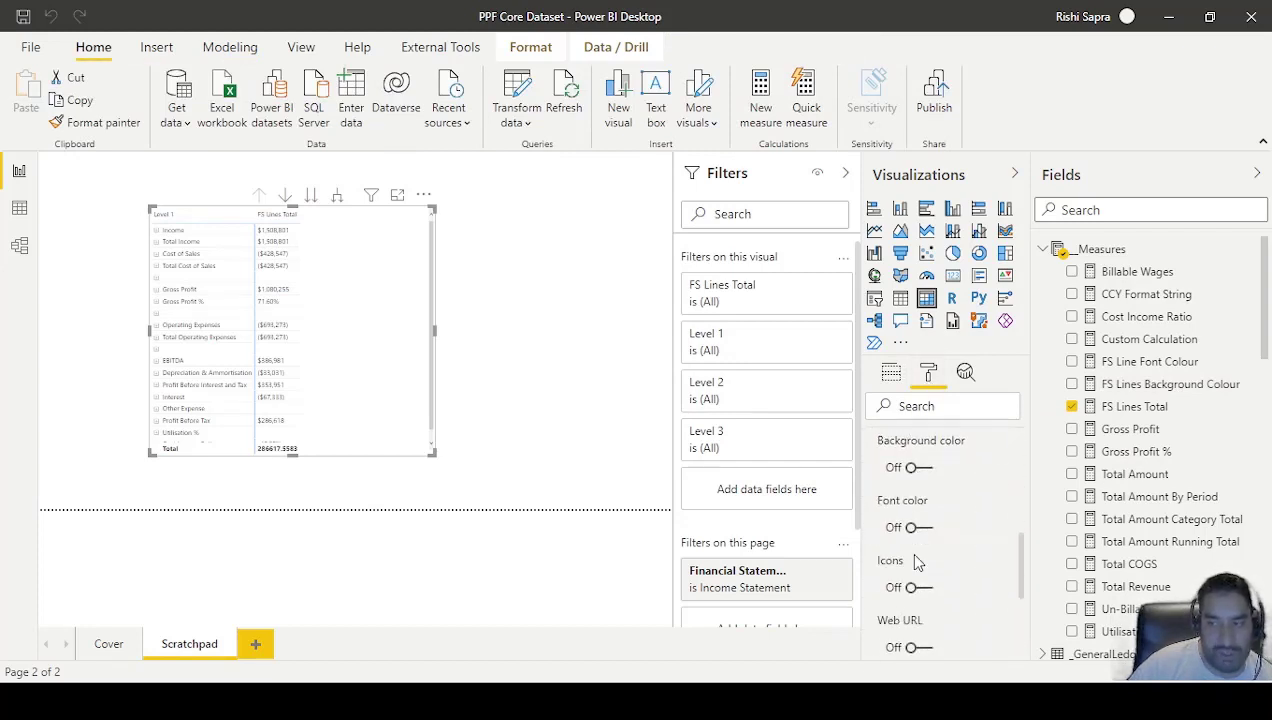
left_click(921, 530)
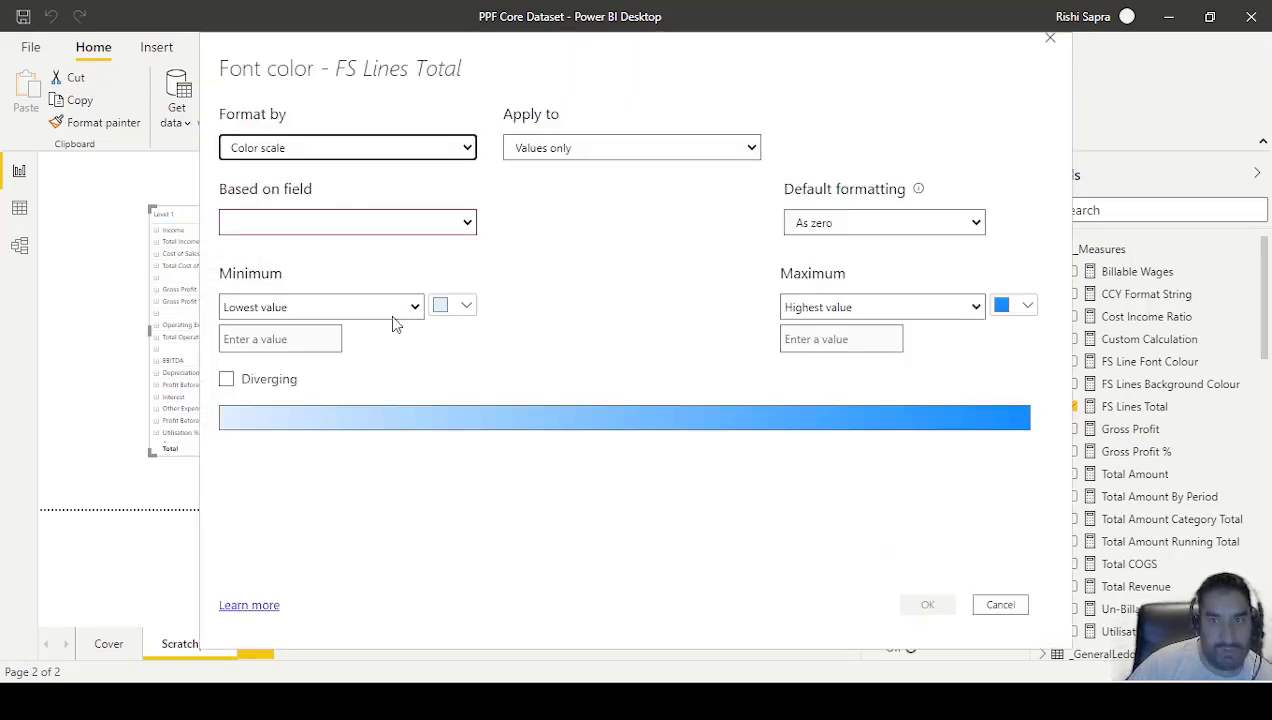
Step: Format the font colour by field value based on the FS Line Font Colour measure, for values only, and apply it
left_click(287, 146)
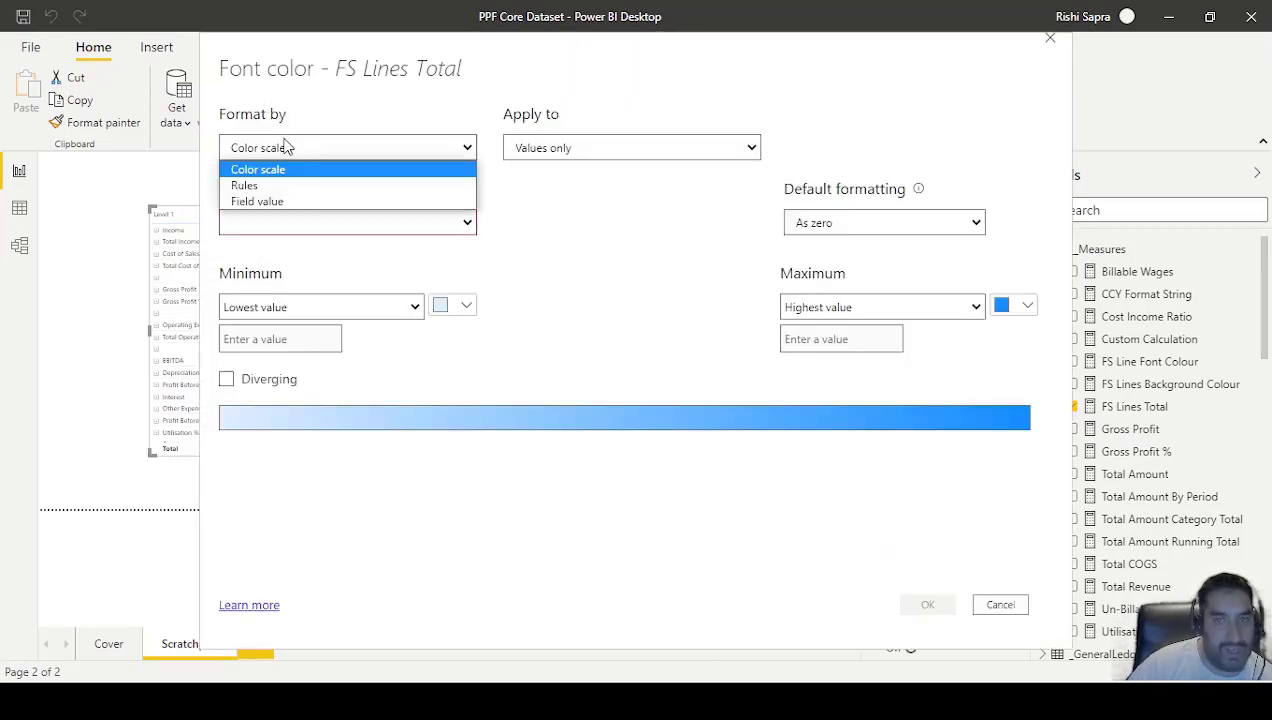
left_click(275, 199)
left_click(279, 219)
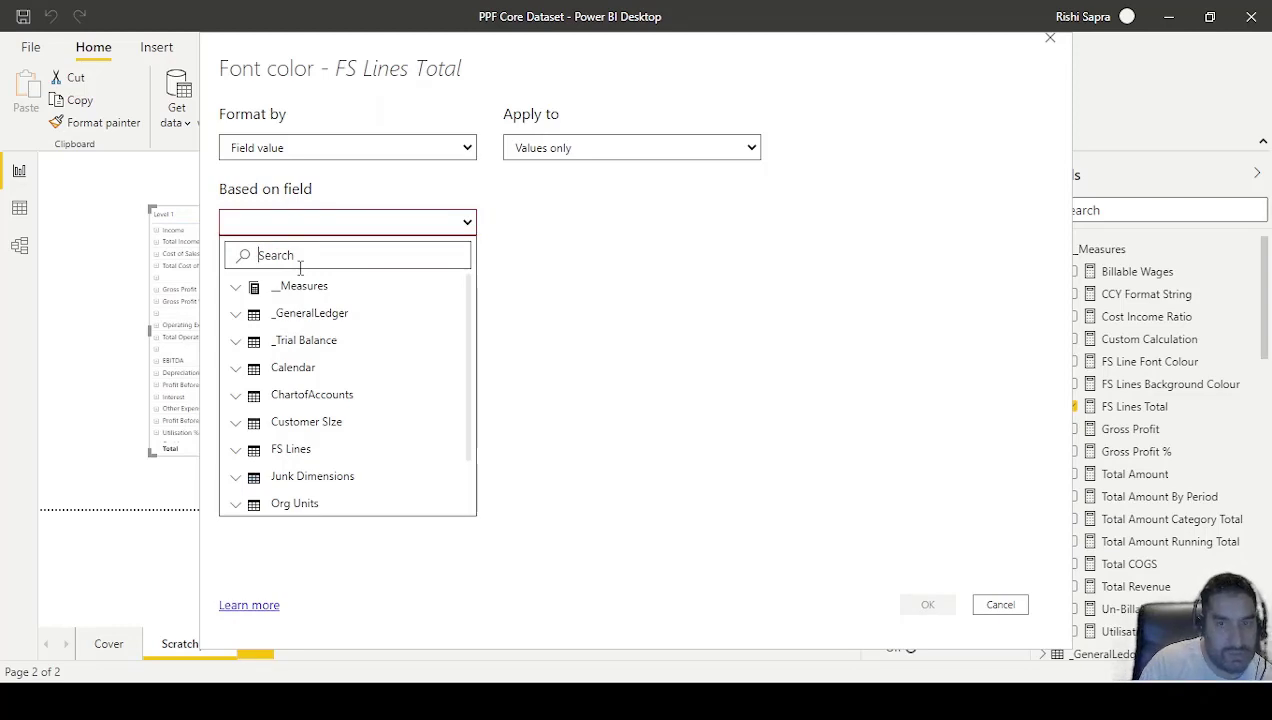
type("fs lines")
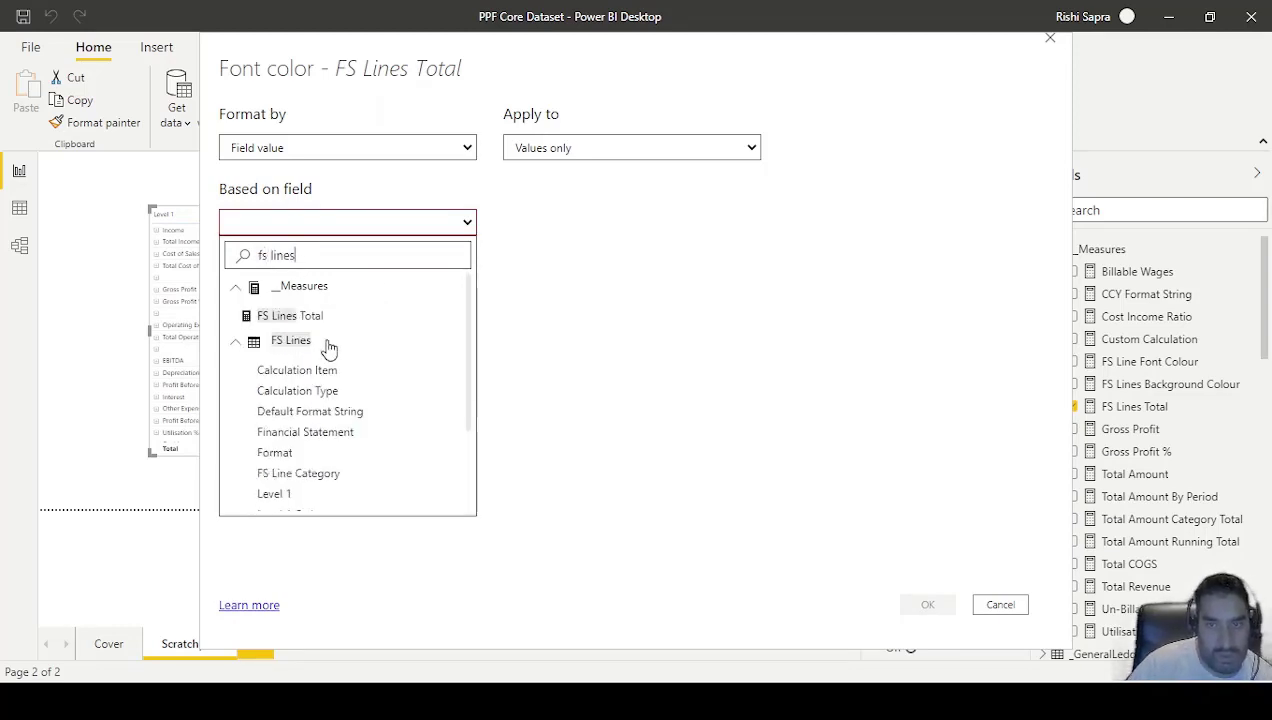
key("ctrl+a")
type("fon")
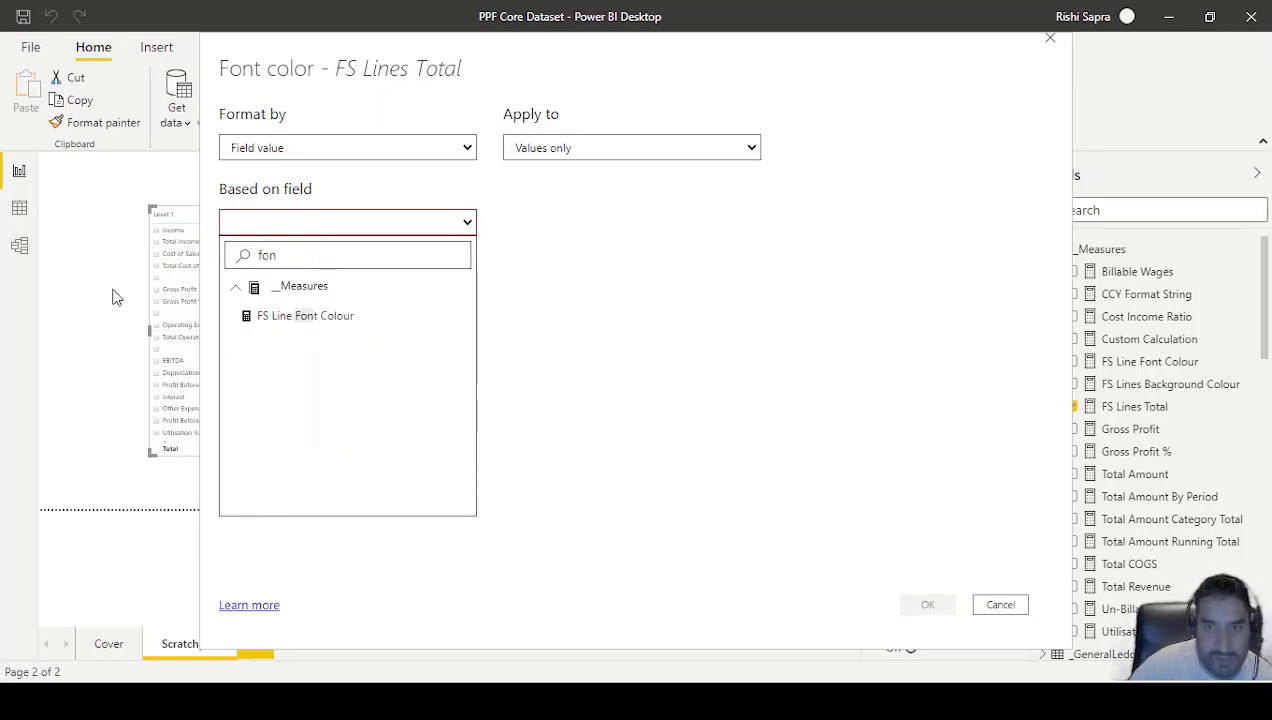
left_click(258, 316)
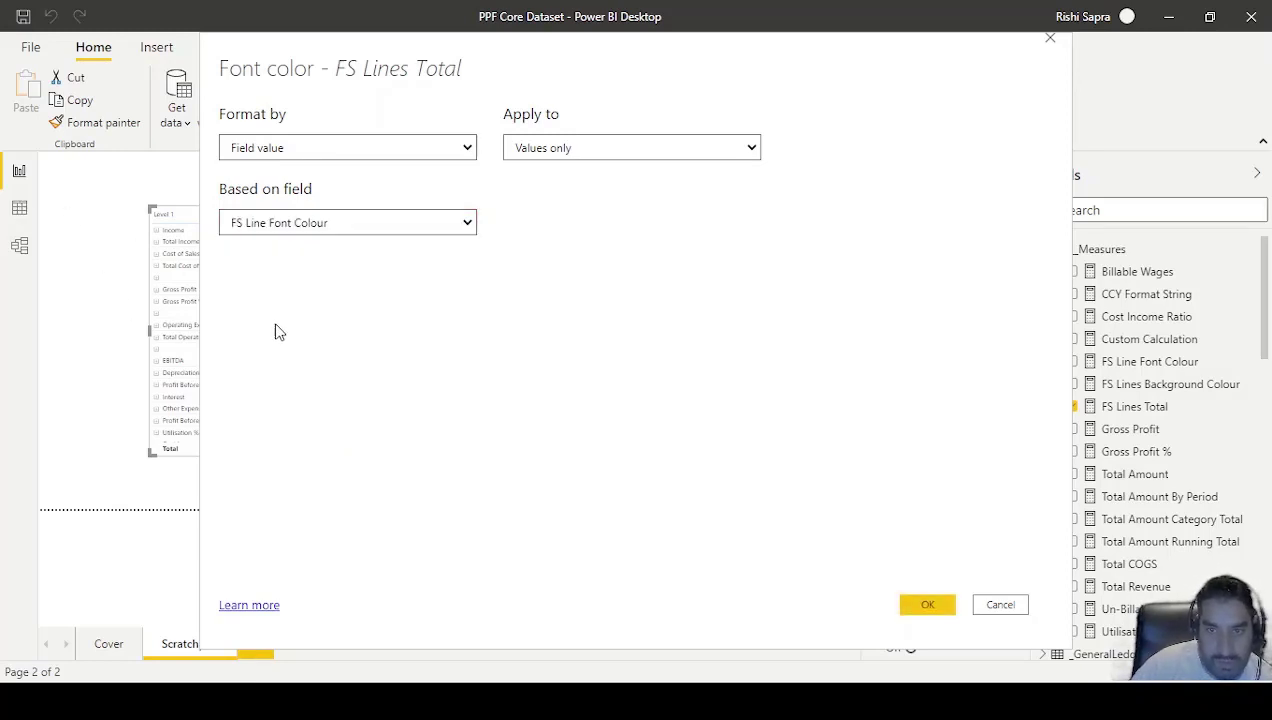
left_click(924, 605)
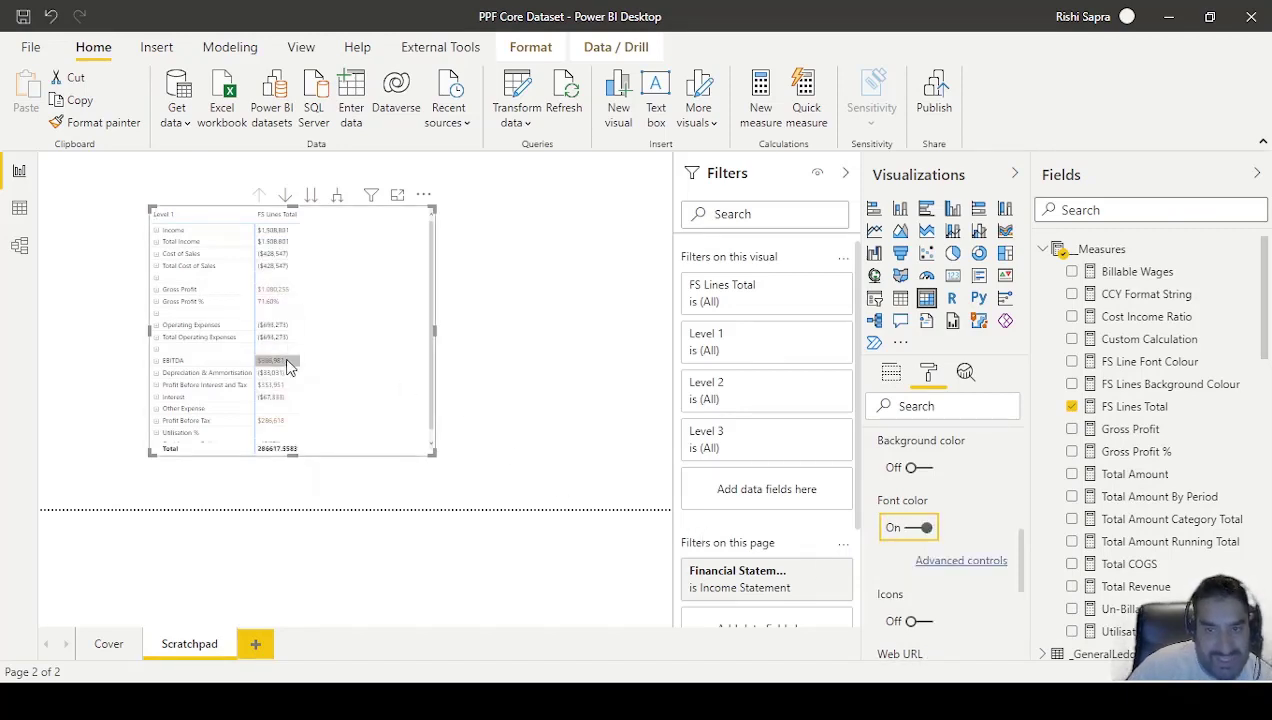
Step: Turn on background colour conditional formatting for FS Lines Total, formatted by field value from the FS Lines Background Colour measure, and check the matrix
left_click(917, 467)
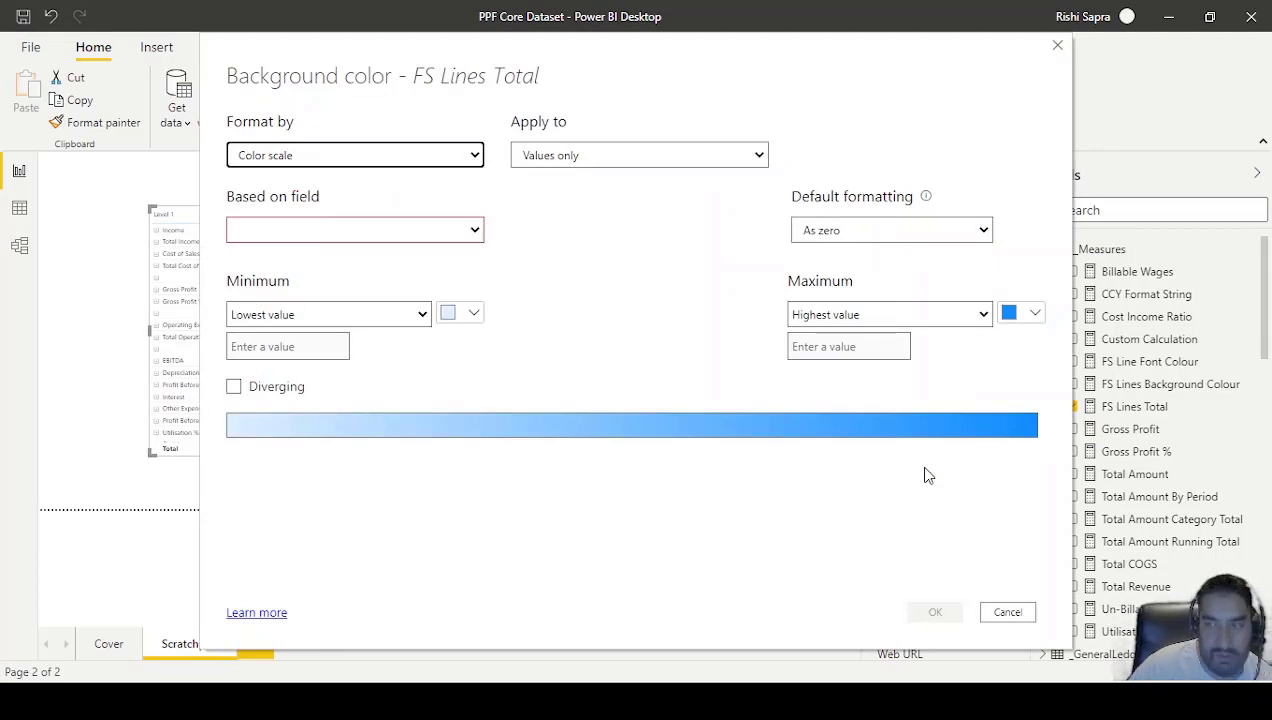
left_click(432, 158)
left_click(405, 210)
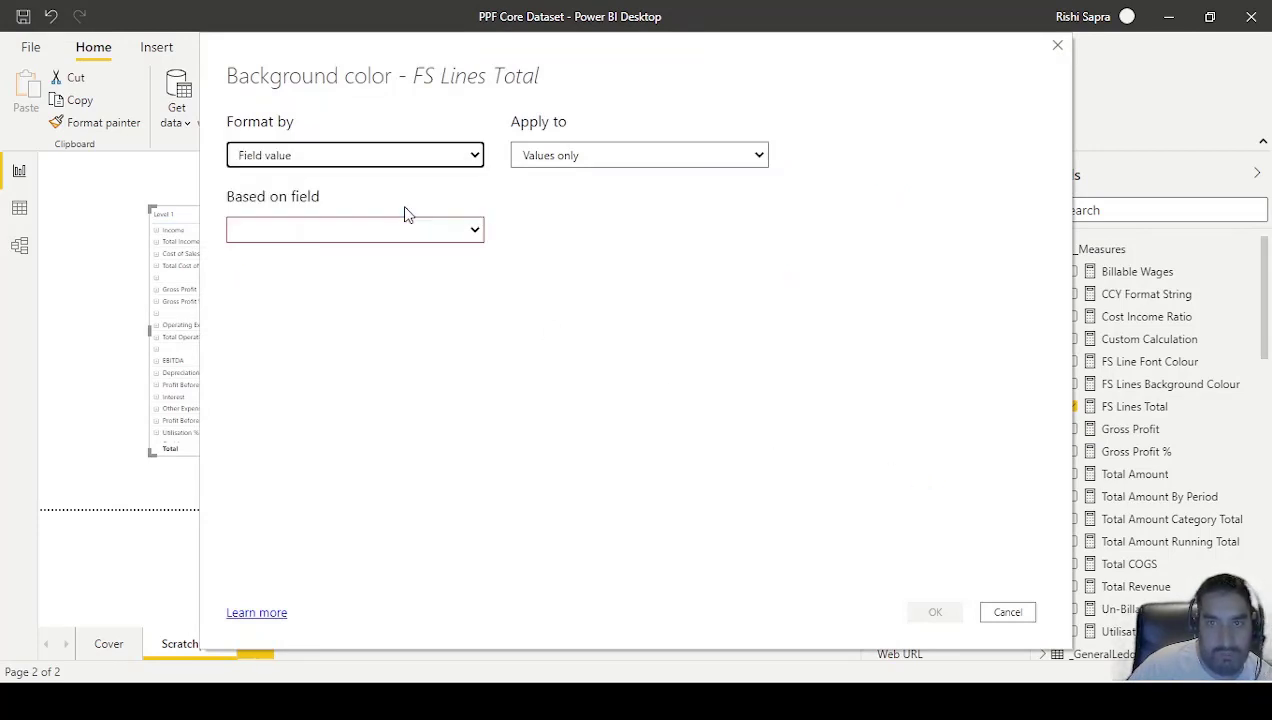
left_click(361, 231)
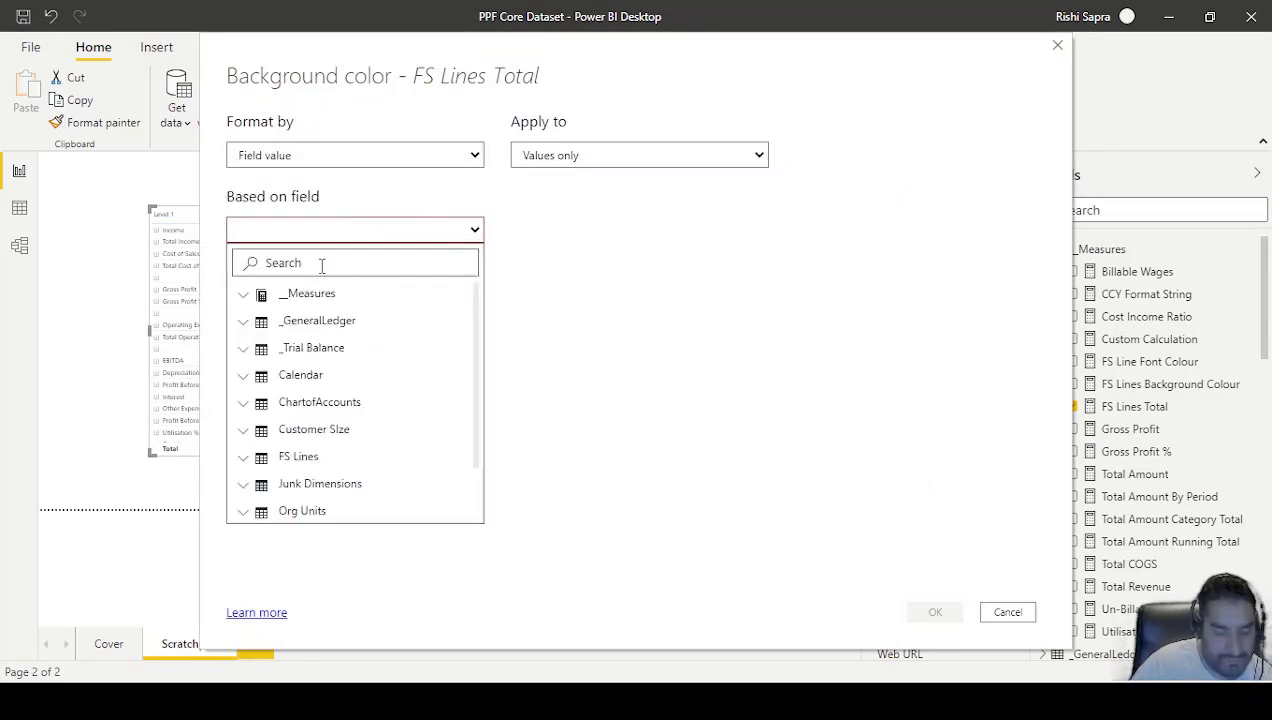
left_click(321, 265)
type("background")
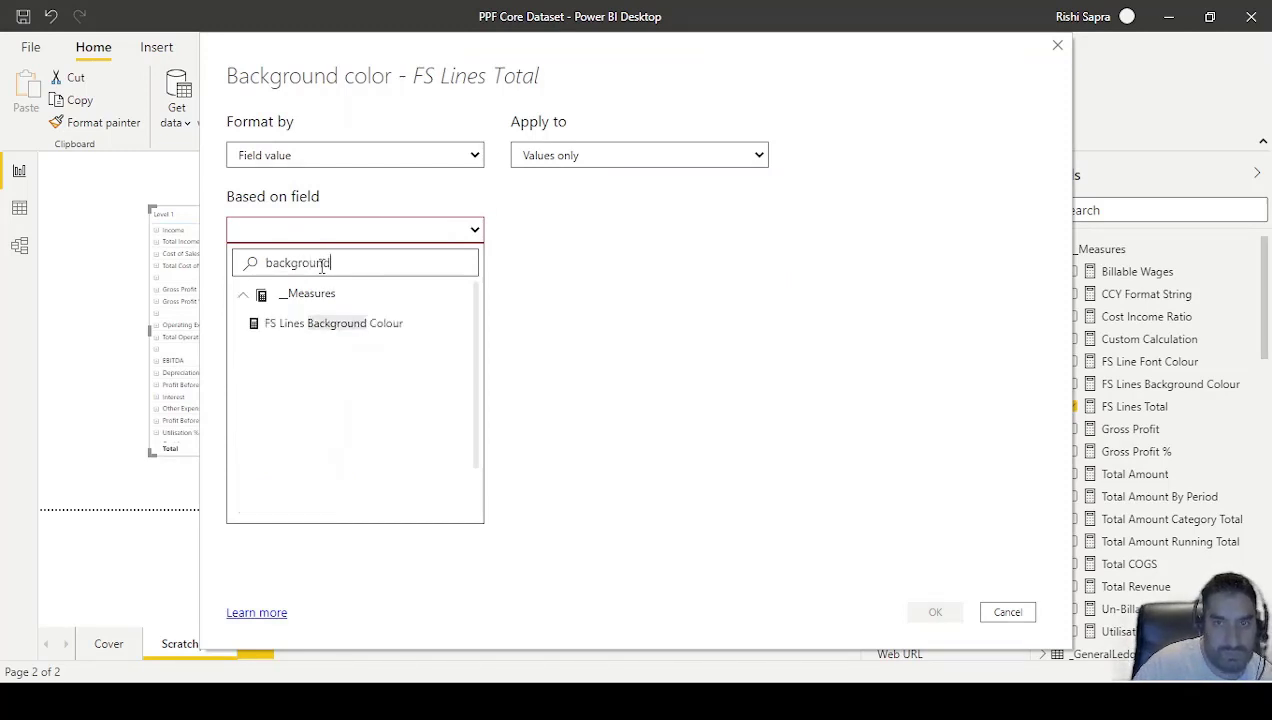
left_click(380, 324)
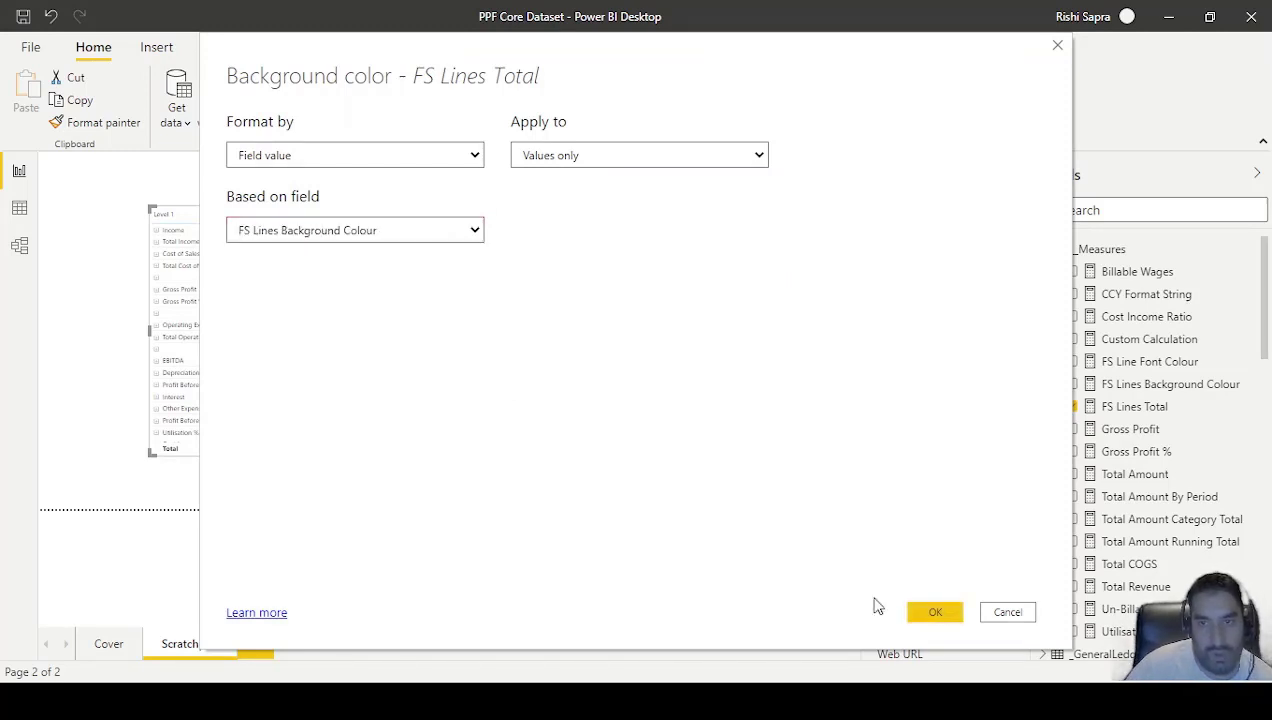
left_click(954, 614)
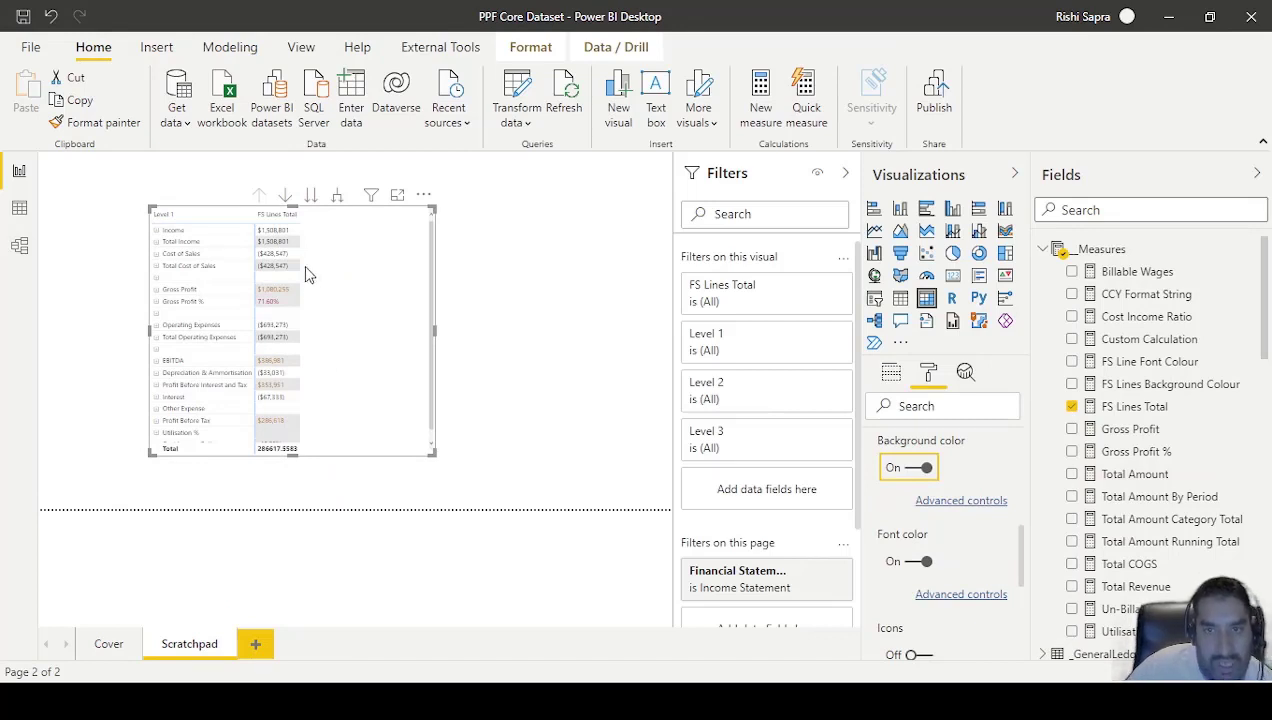
scroll(288, 330, "down", 1)
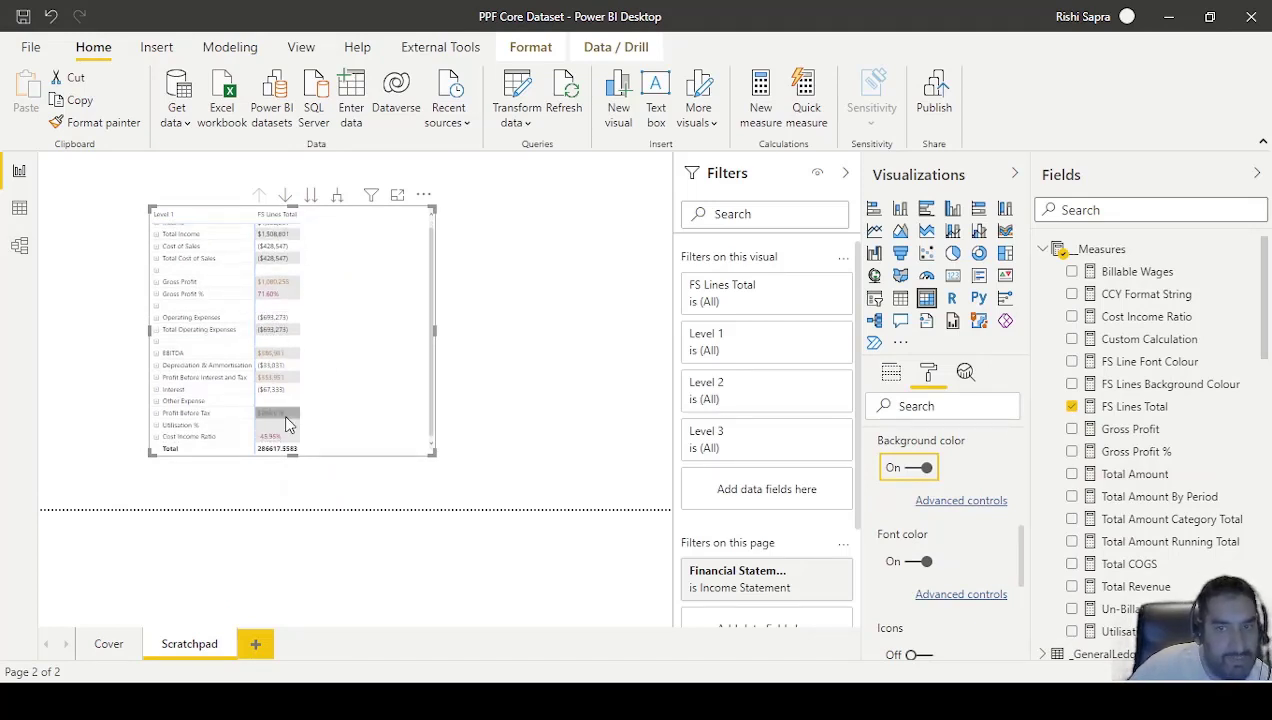
mouse_move(291, 296)
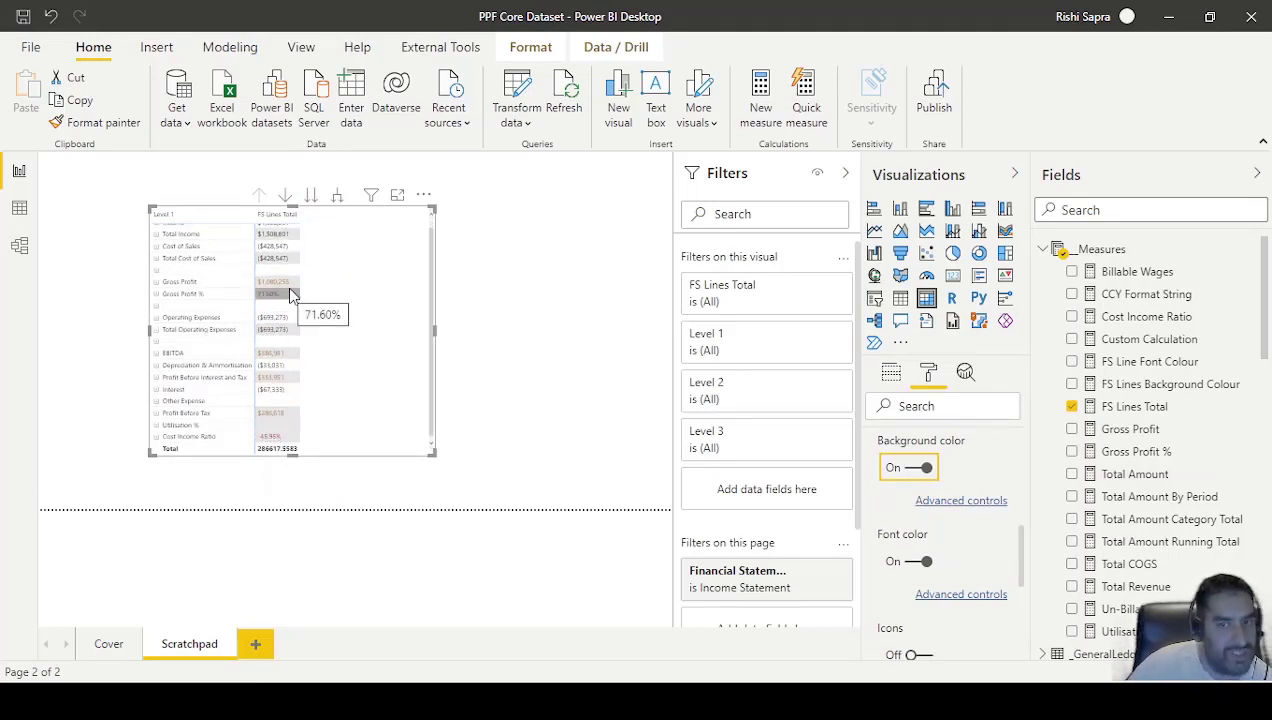
Step: Find the matrix's row header +/- icons setting and turn the icons off
left_click(941, 407)
type("t")
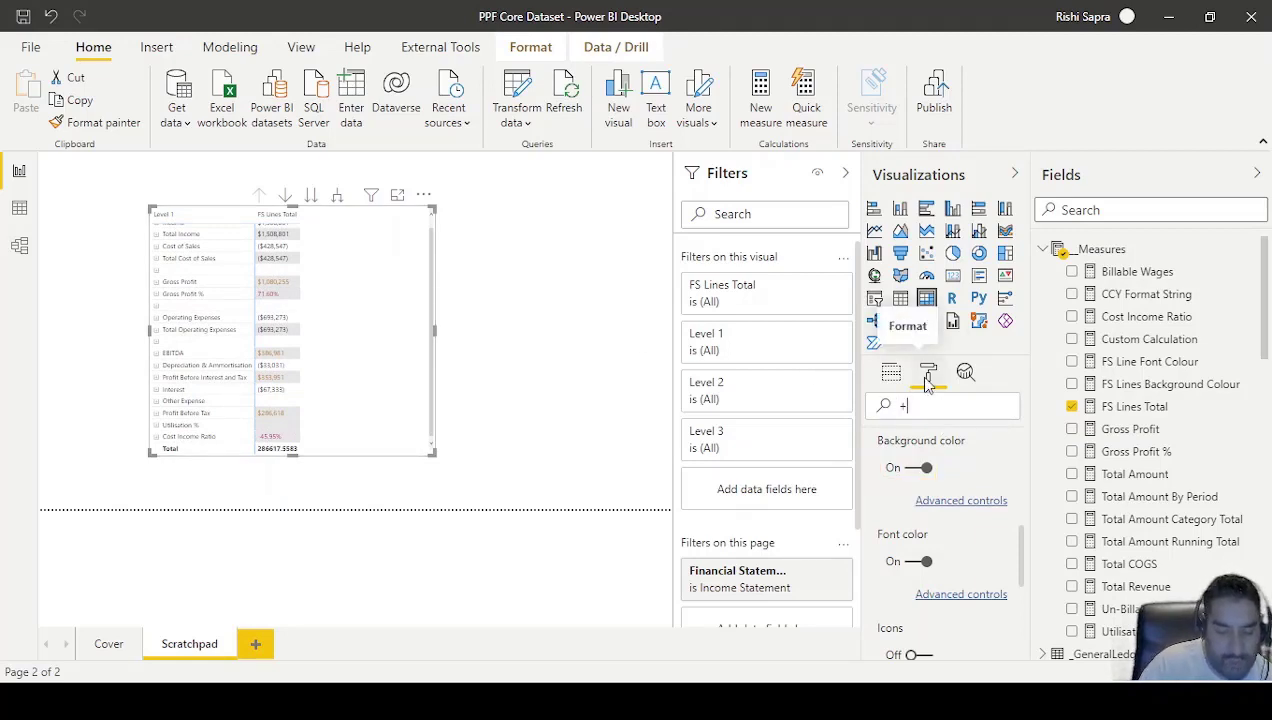
type("/")
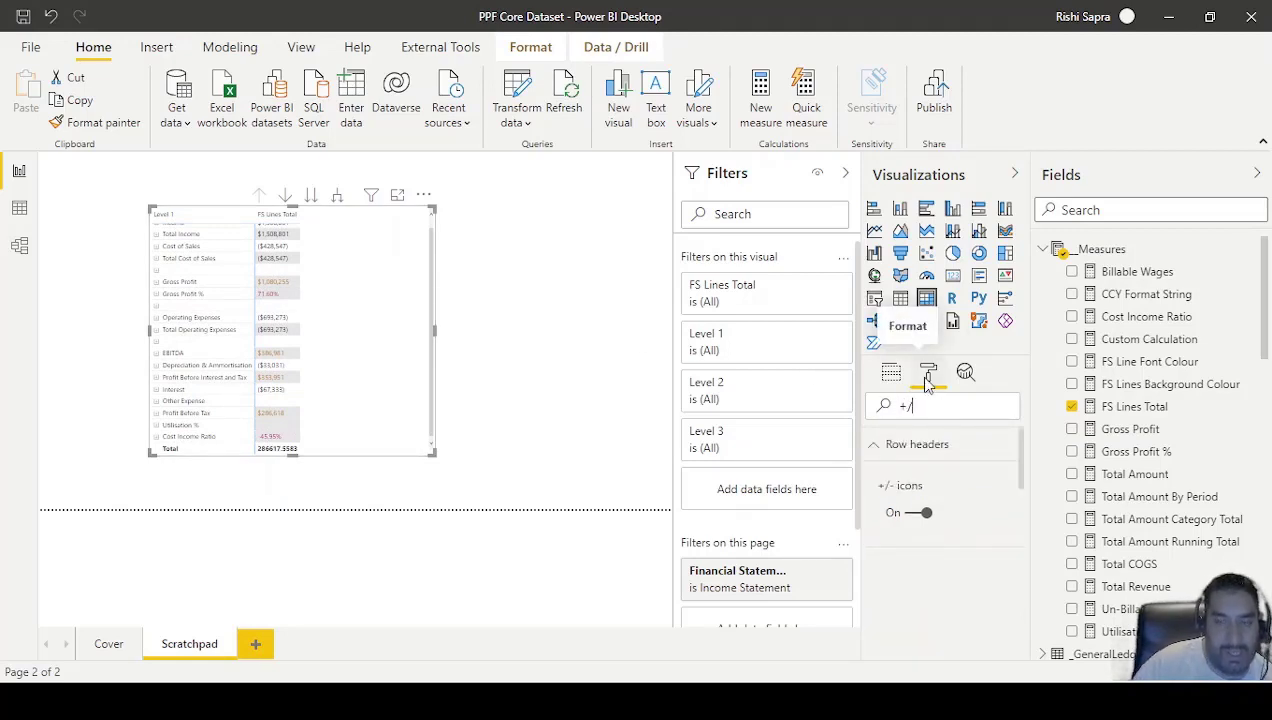
left_click(920, 518)
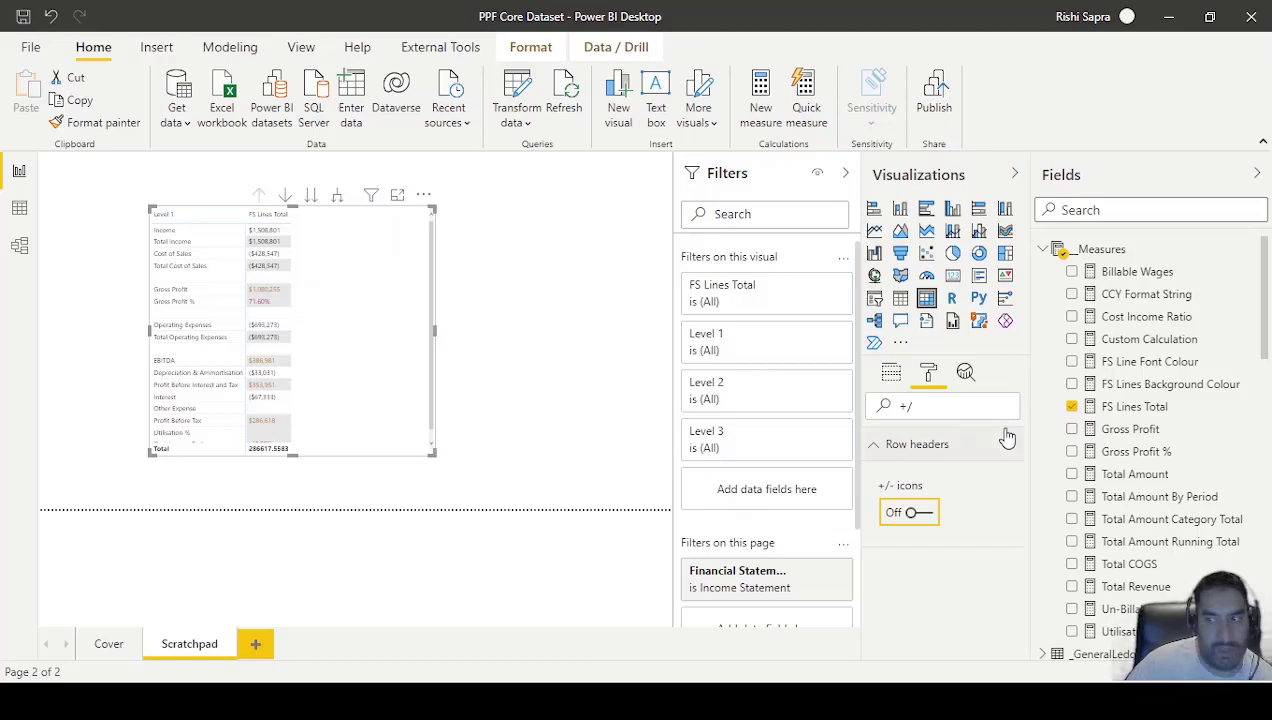
Step: Rename the FS Lines Total value in the matrix to Current Period for this visual
left_click(891, 372)
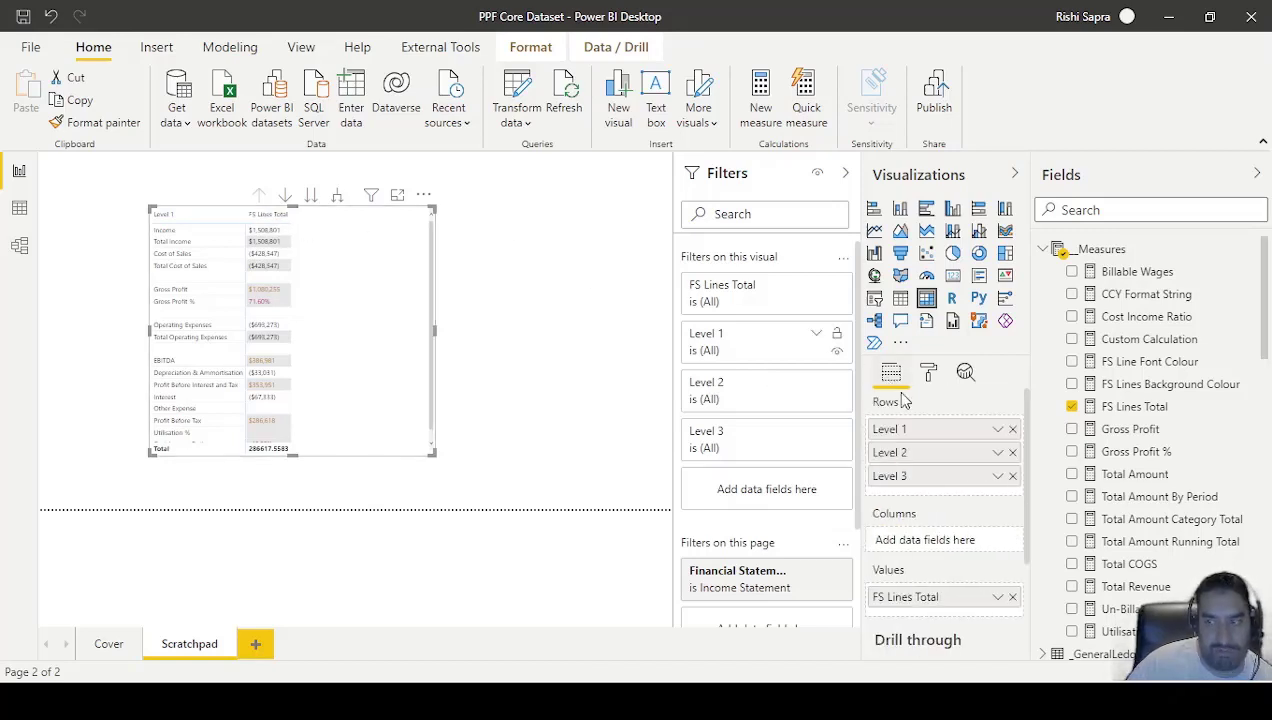
double_click(927, 598)
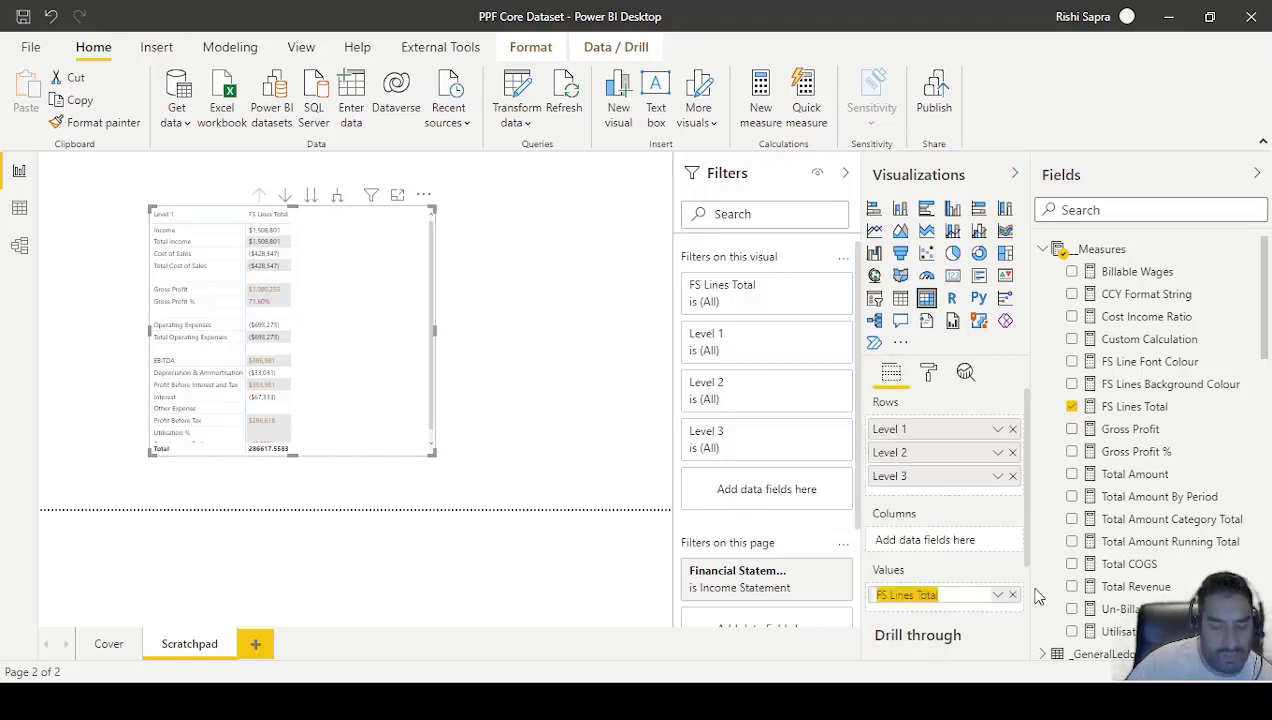
type("C")
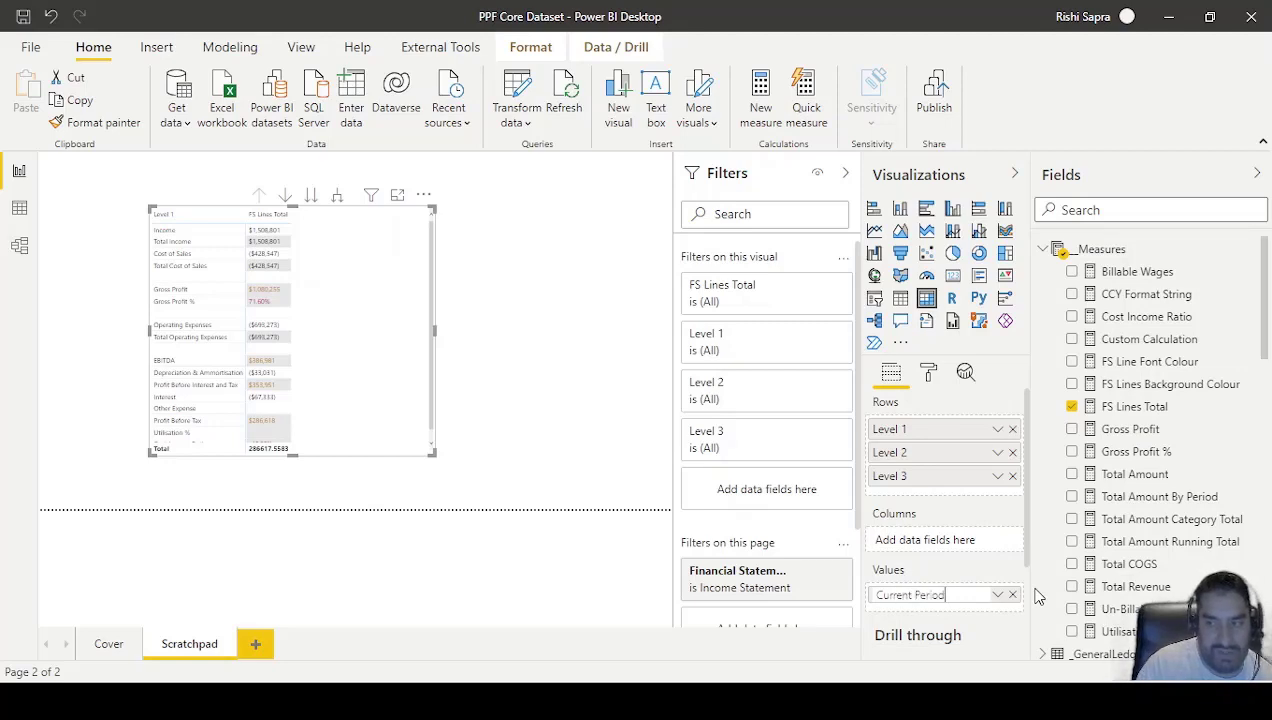
type("urrent Period")
key("Return")
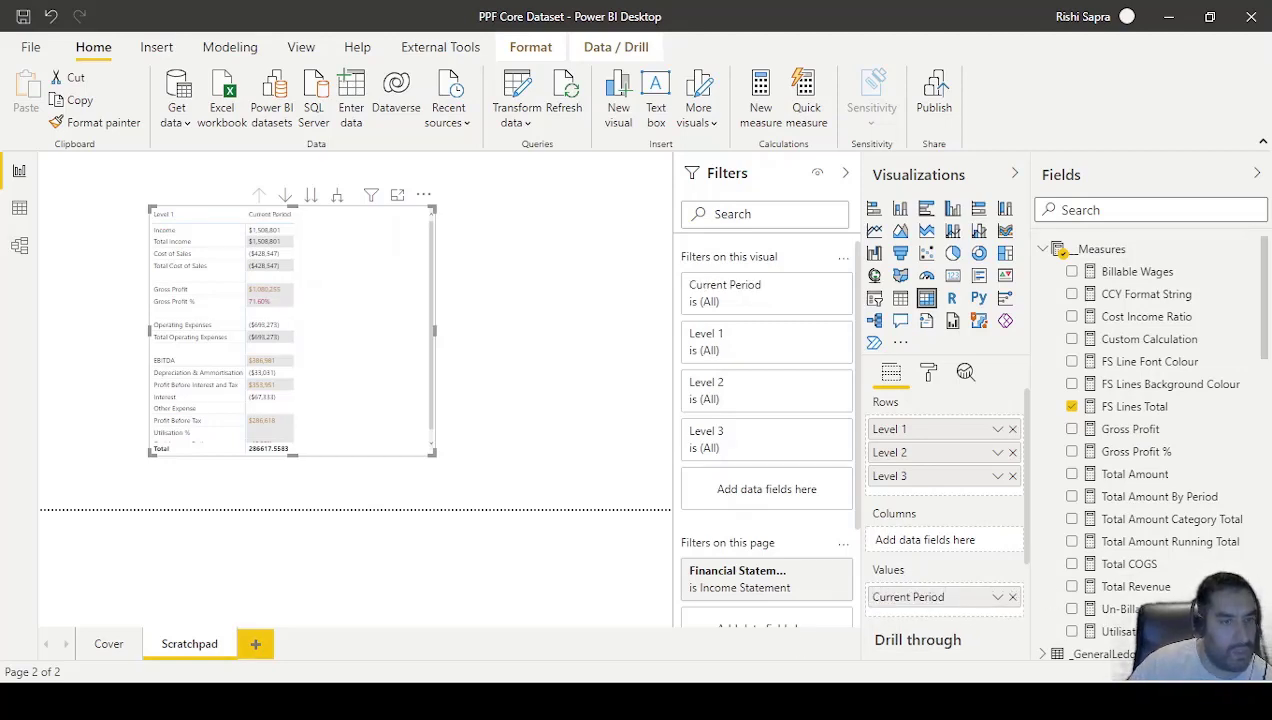